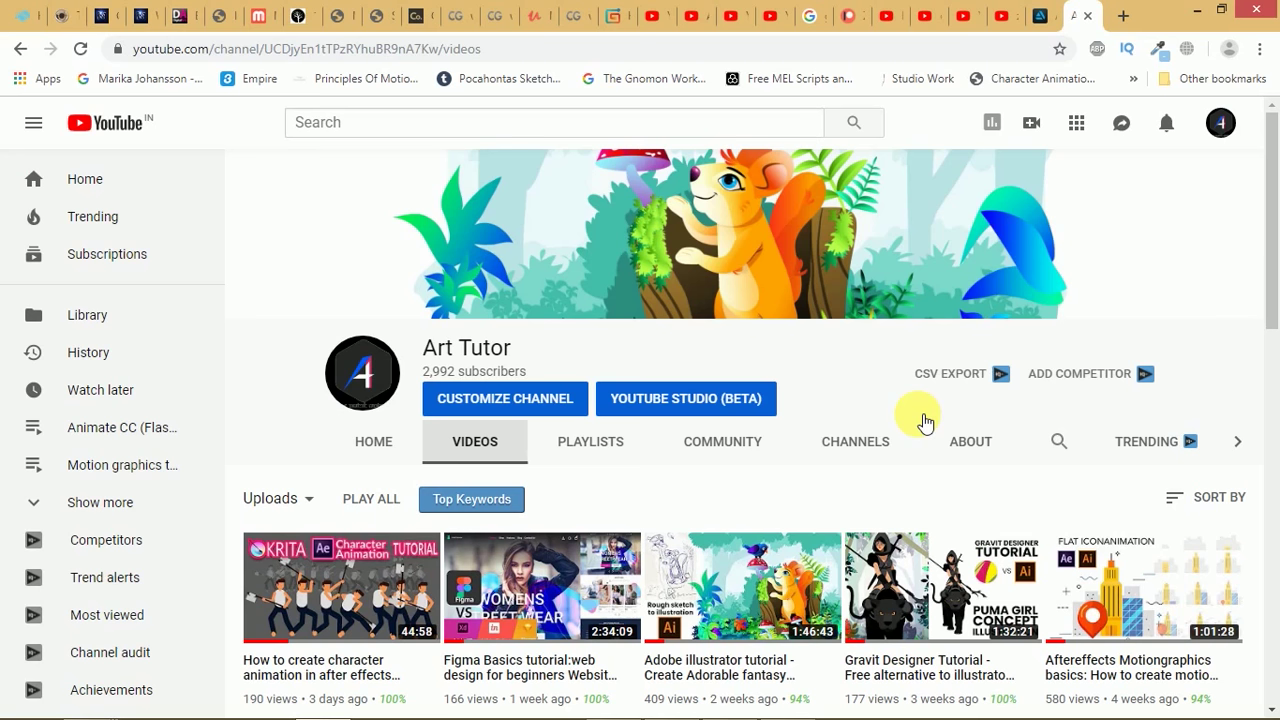
# Browse the uploaded videos on the Art Tutor channel page in full-screen view.
pyautogui.press('F11')
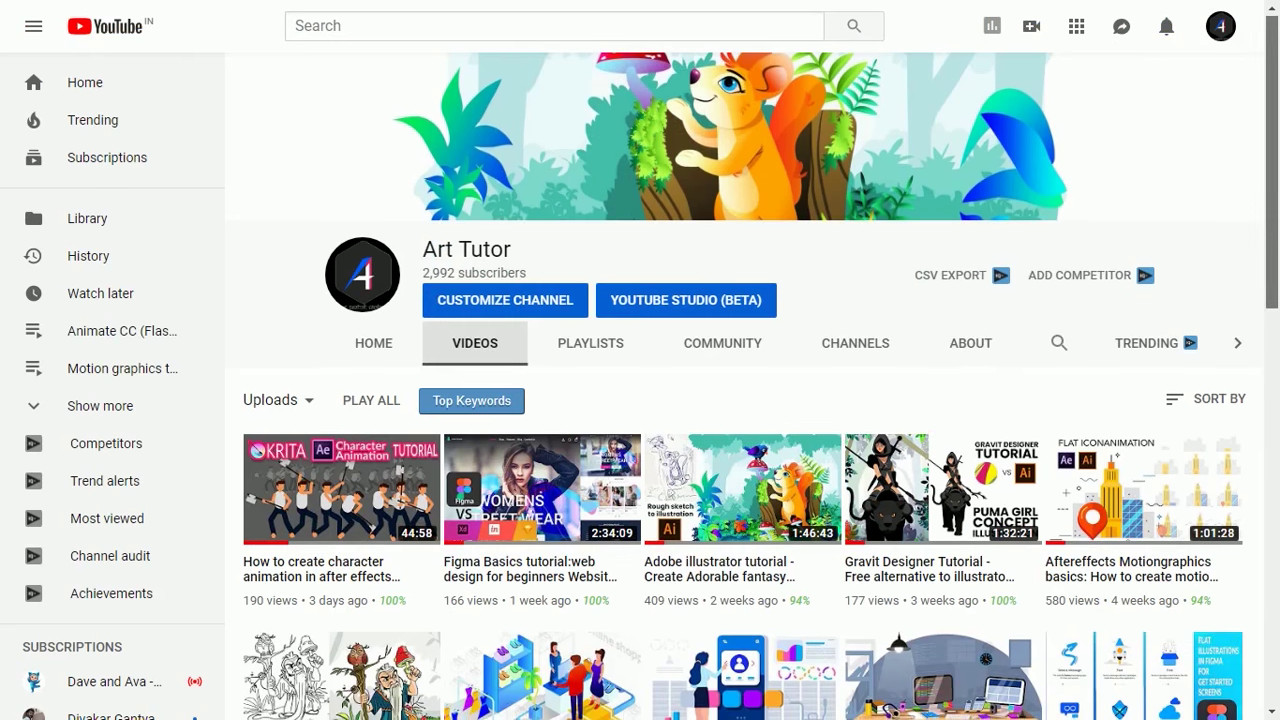
pyautogui.scroll(-1, 918, 420)
pyautogui.scroll(-3, 918, 420)
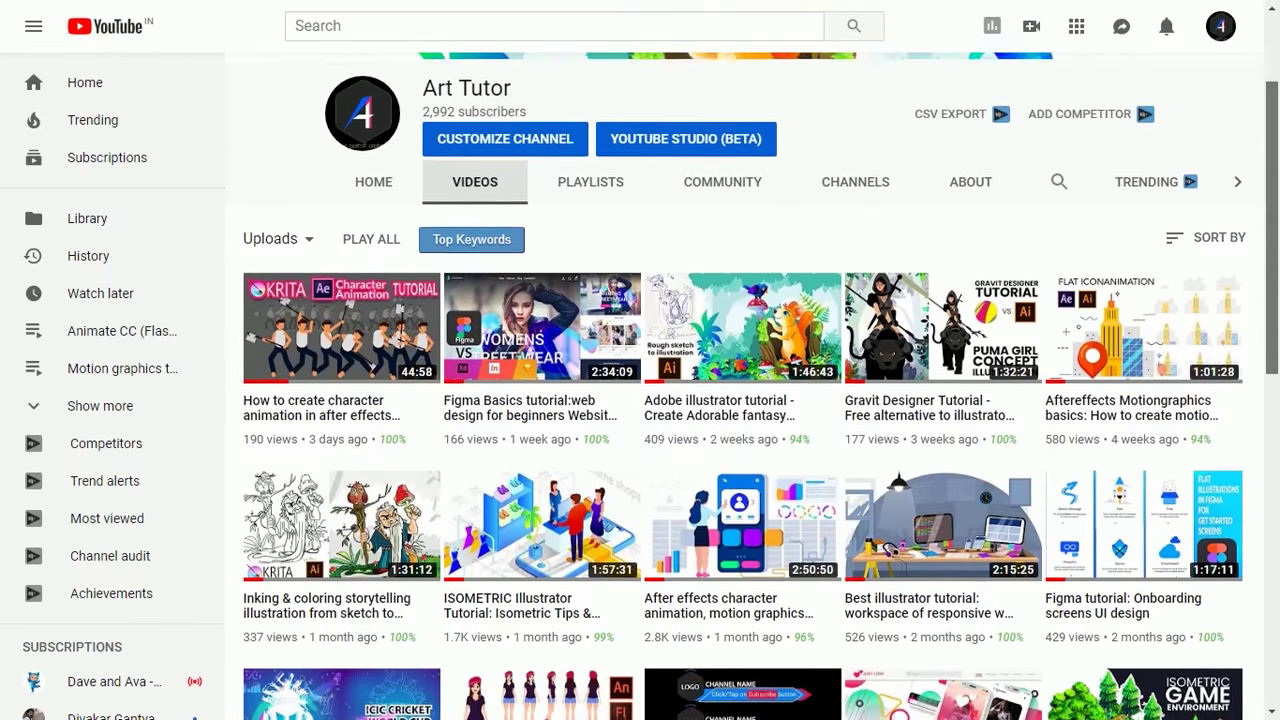
pyautogui.scroll(-3, 918, 420)
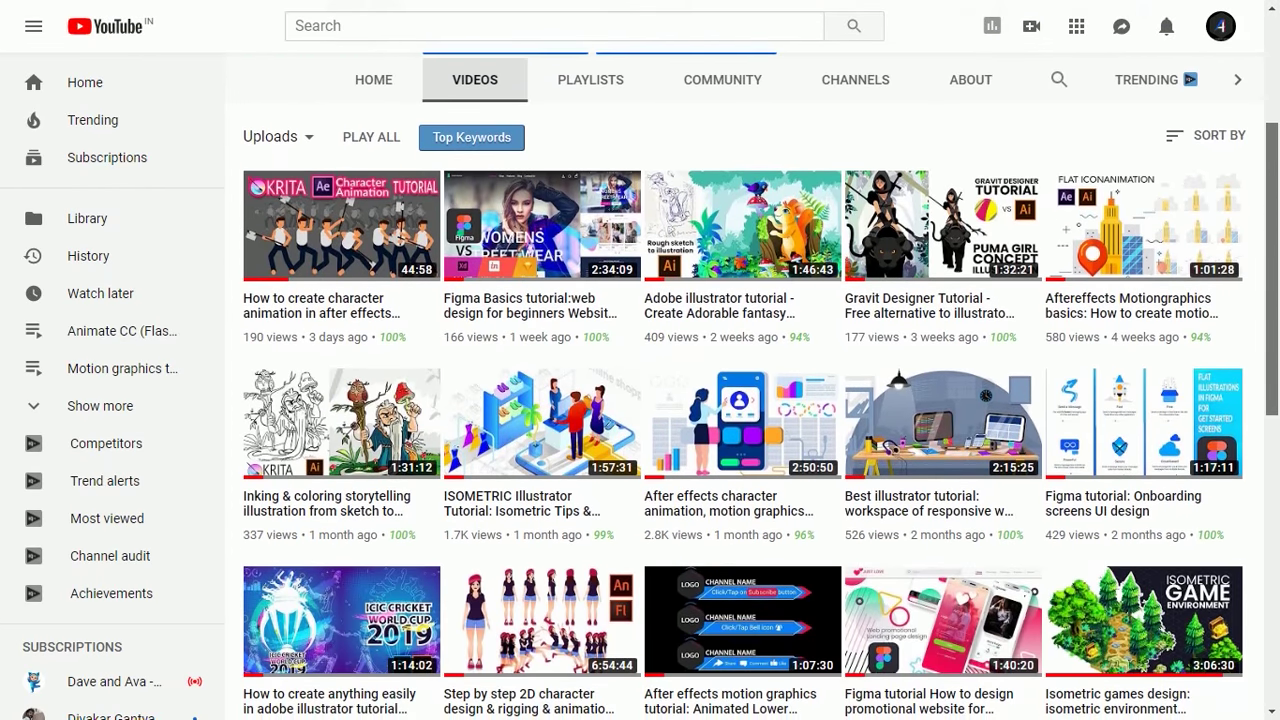
pyautogui.scroll(-1, 742, 400)
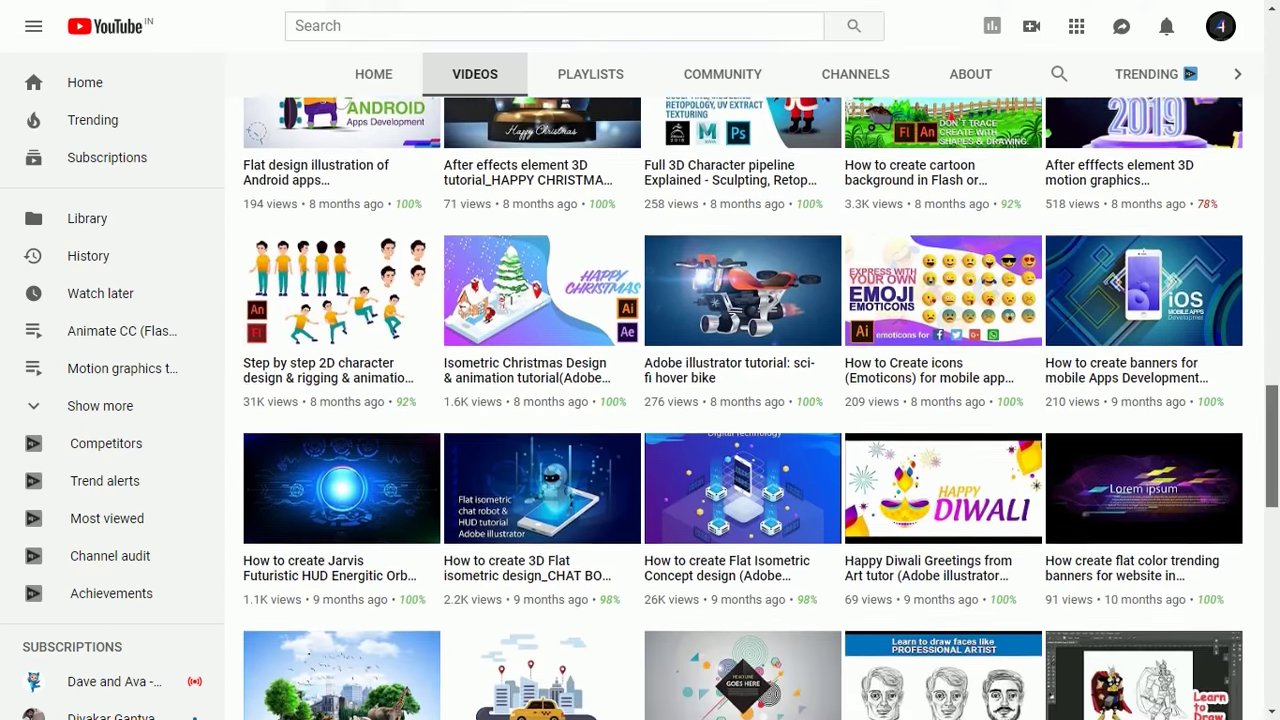
pyautogui.scroll(-3, 742, 400)
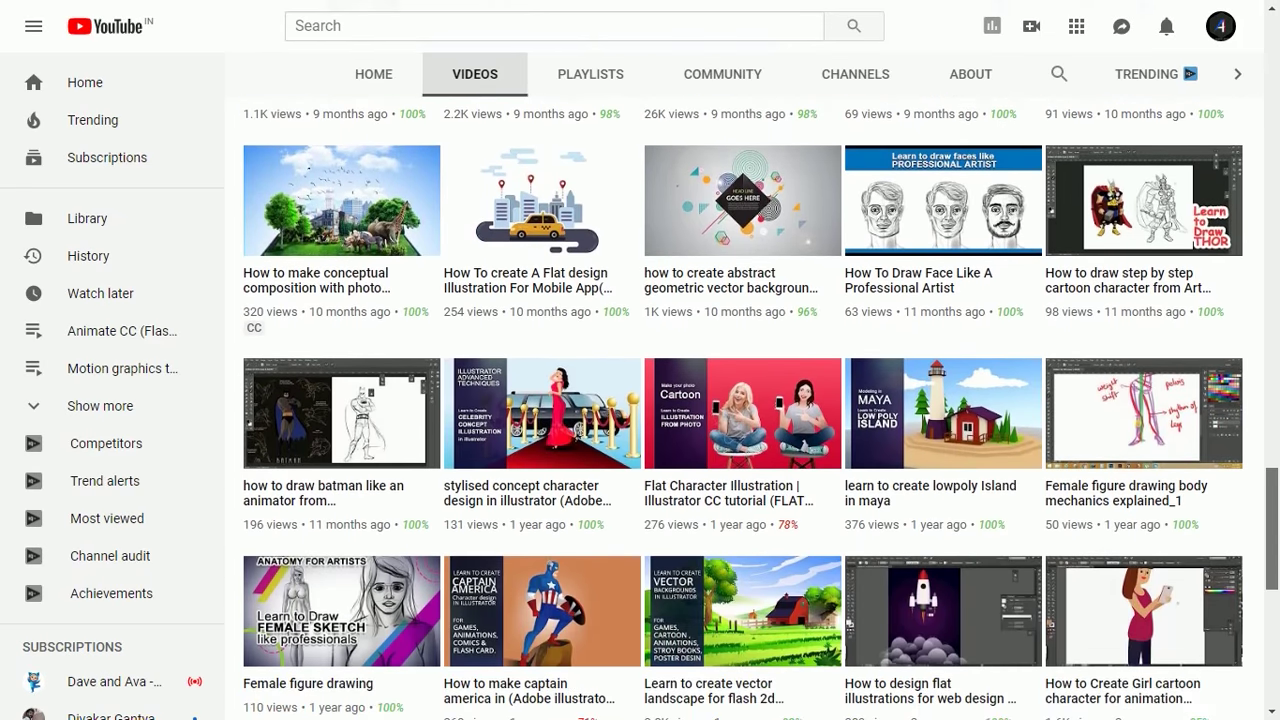
pyautogui.scroll(-2, 742, 400)
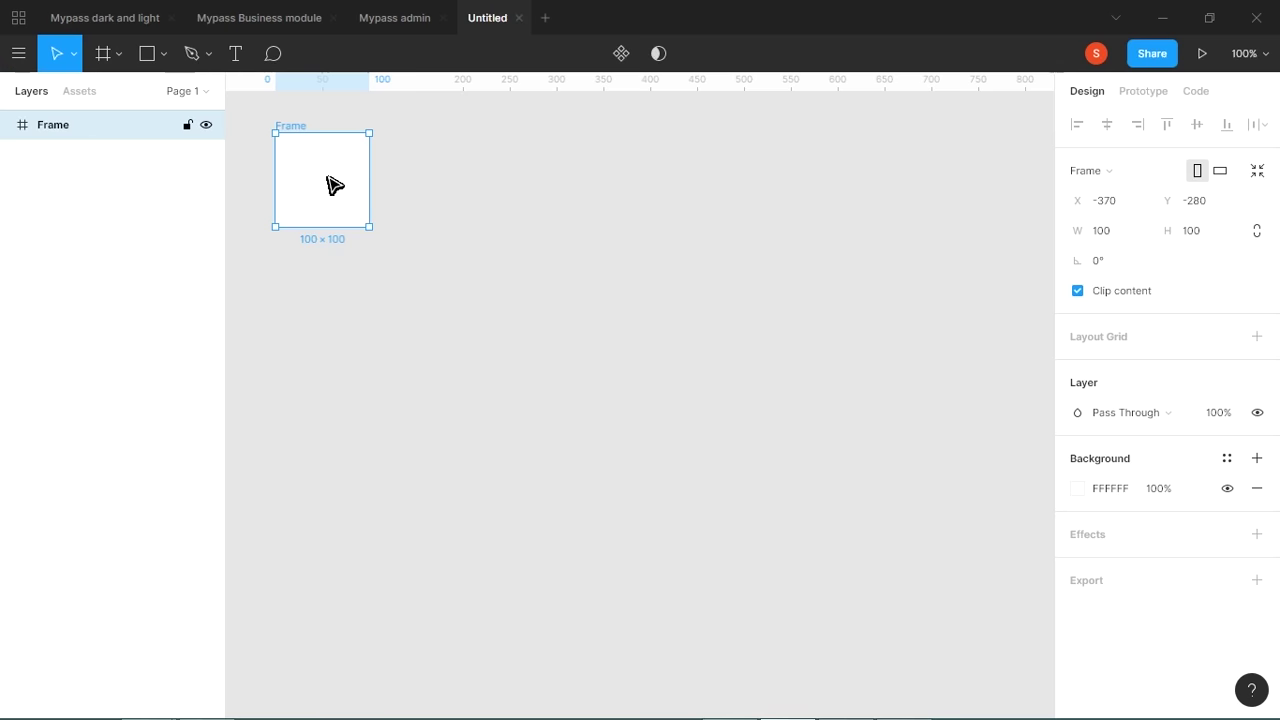
# Move the 100 × 100 frame slightly to about X -364 and lock its width-to-height proportions.
pyautogui.moveTo(331, 186); pyautogui.dragTo(343, 188)
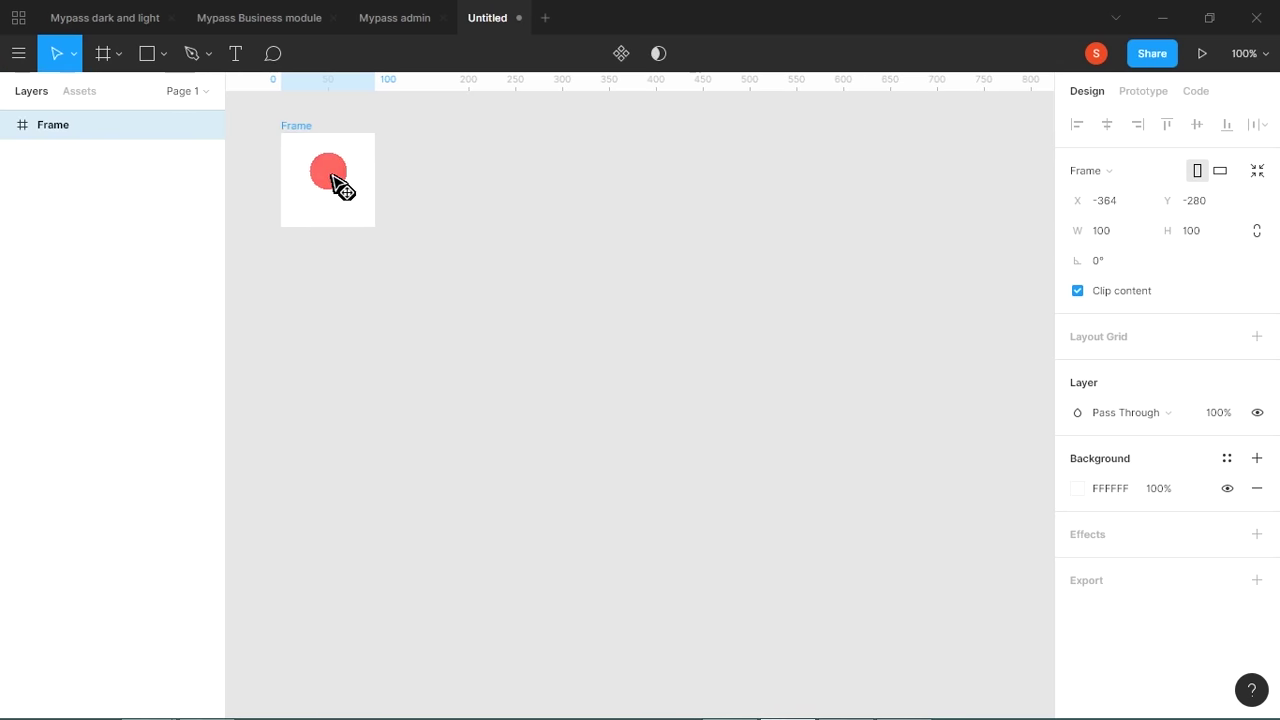
pyautogui.click(1257, 231)
pyautogui.click(1214, 238)
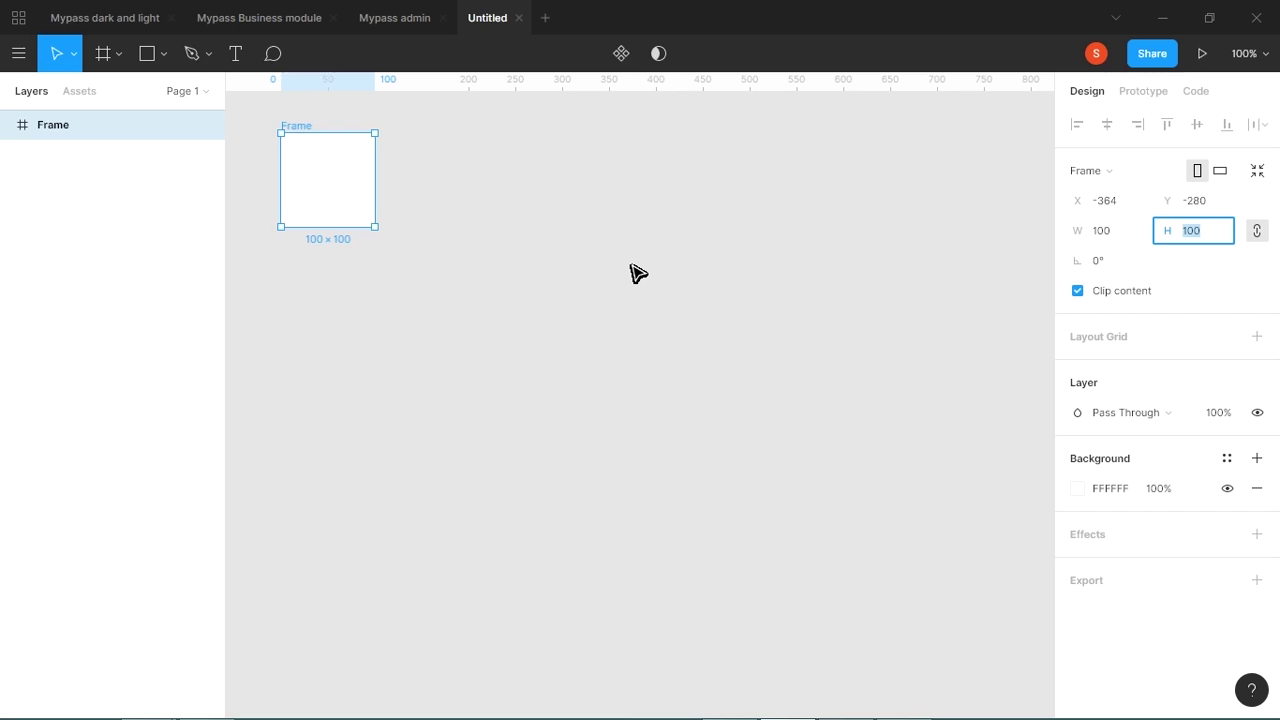
pyautogui.click(555, 229)
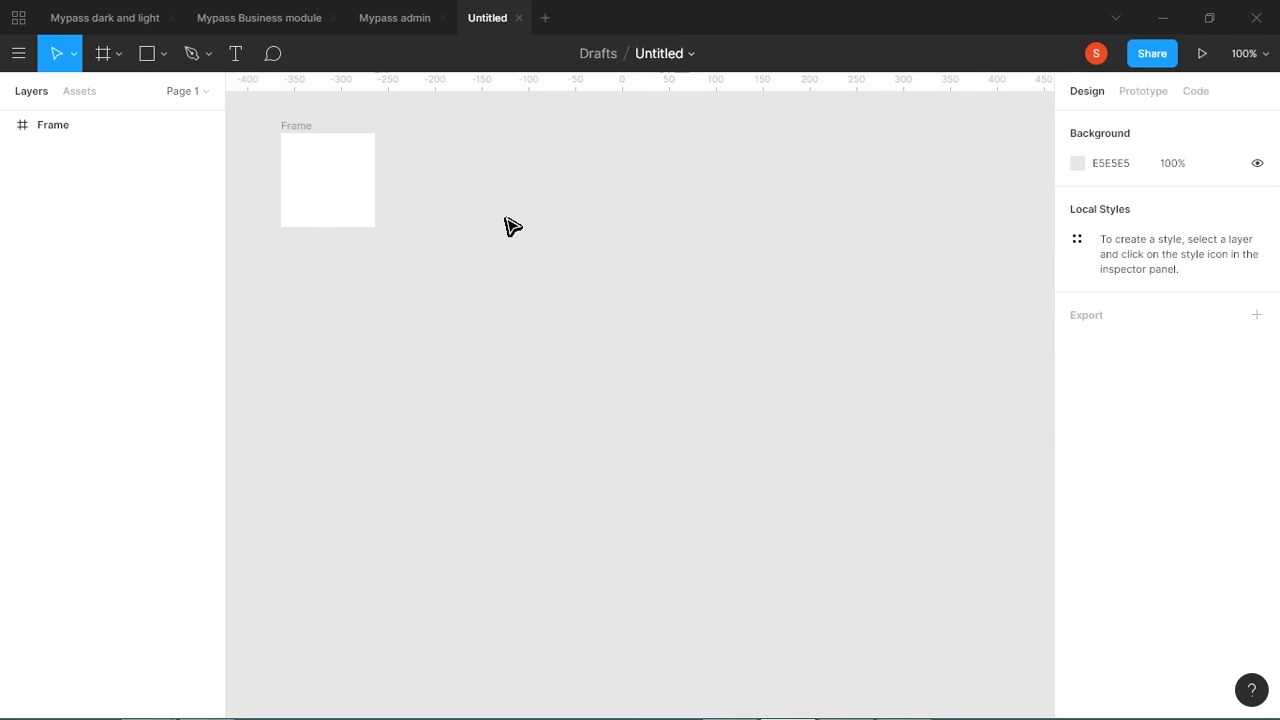
# Switch back to Figma, draw a rectangle about 58 × 69 inside the frame and round its corners to a radius of about 9.
pyautogui.press('+')
pyautogui.press('space')
pyautogui.moveTo(377, 228); pyautogui.dragTo(674, 466)
pyautogui.moveTo(562, 357); pyautogui.dragTo(554, 317)
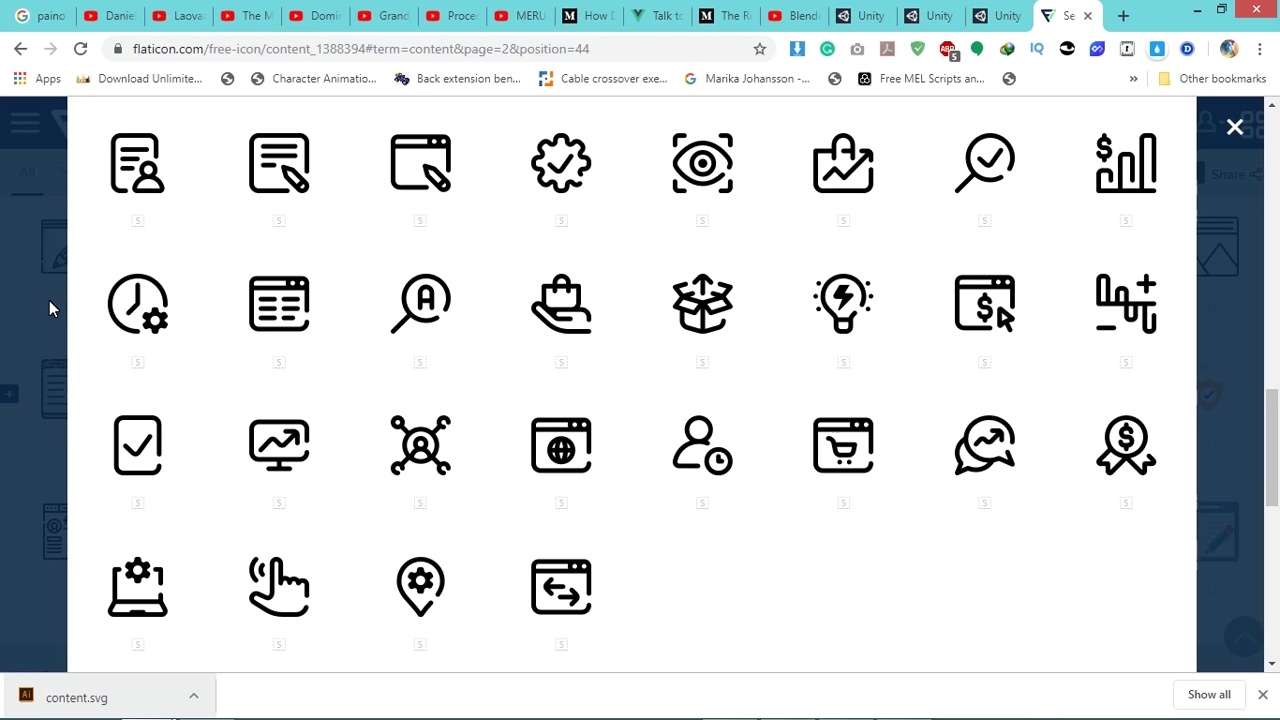
pyautogui.hotkey('alt', 'Tab')
pyautogui.click(304, 294)
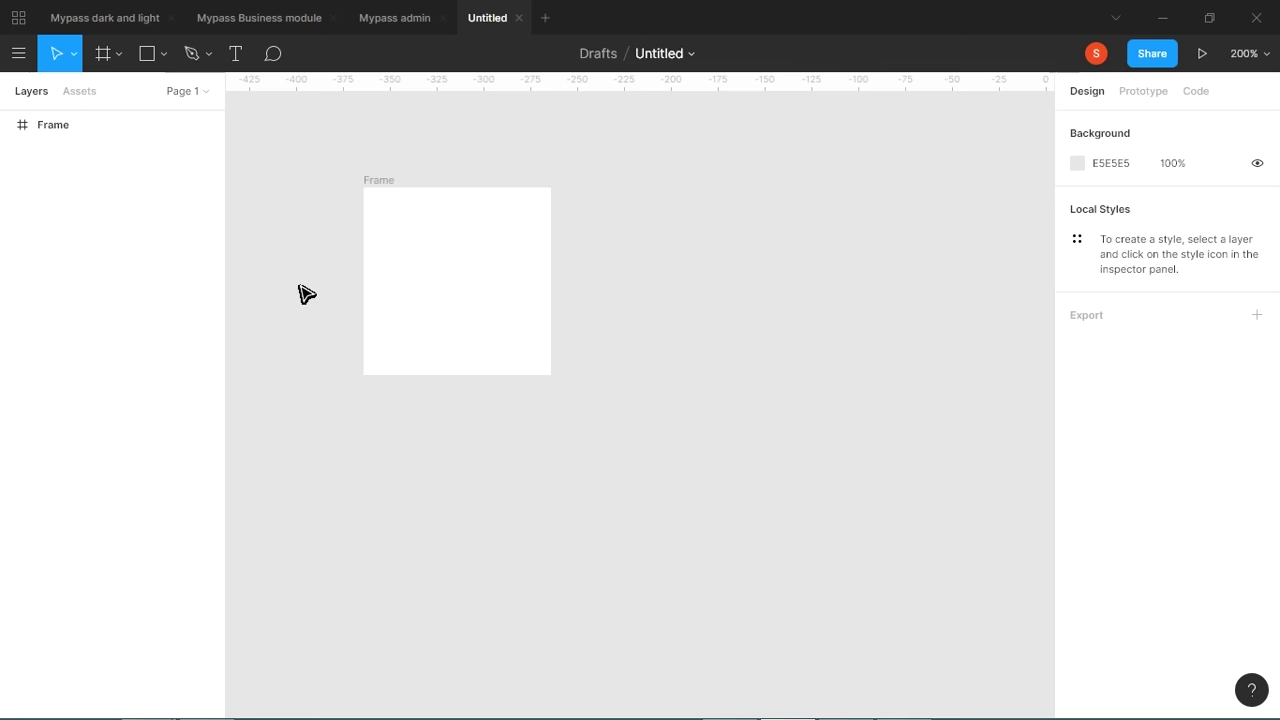
pyautogui.click(161, 58)
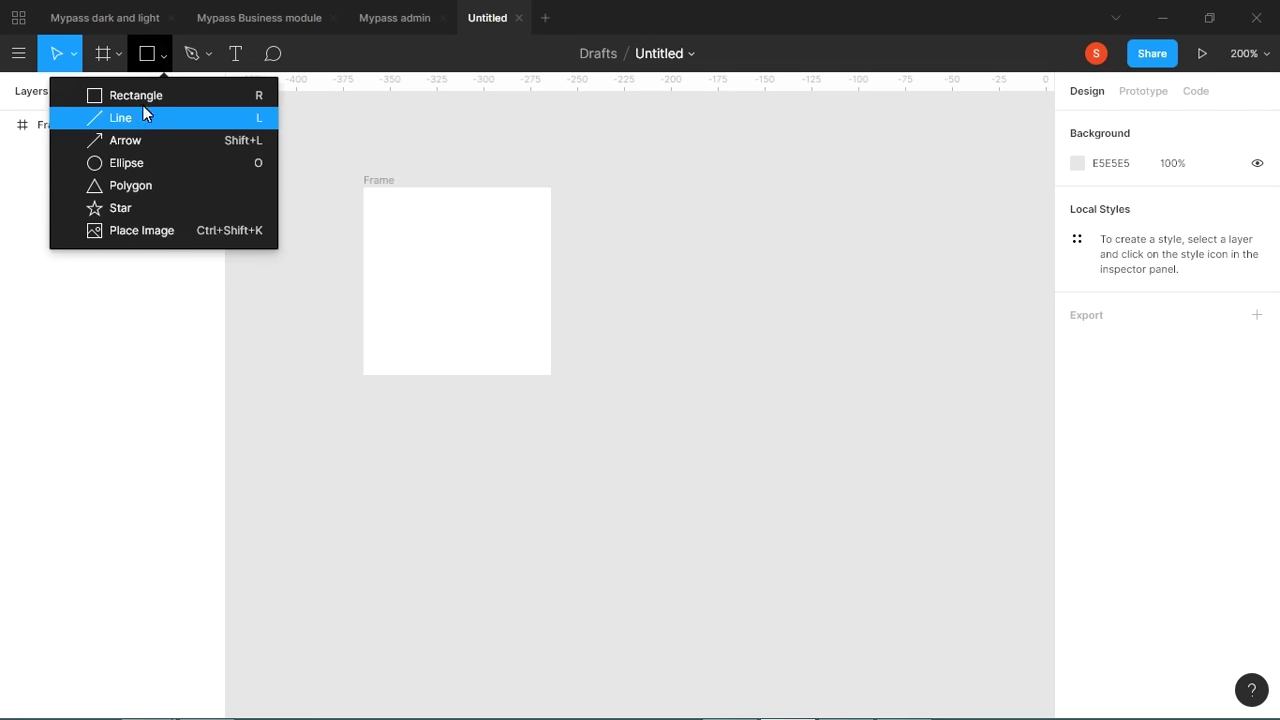
pyautogui.click(140, 94)
pyautogui.moveTo(391, 208); pyautogui.dragTo(501, 343)
pyautogui.hotkey('ctrl', '+')
pyautogui.press('space')
pyautogui.moveTo(380, 283); pyautogui.dragTo(537, 405)
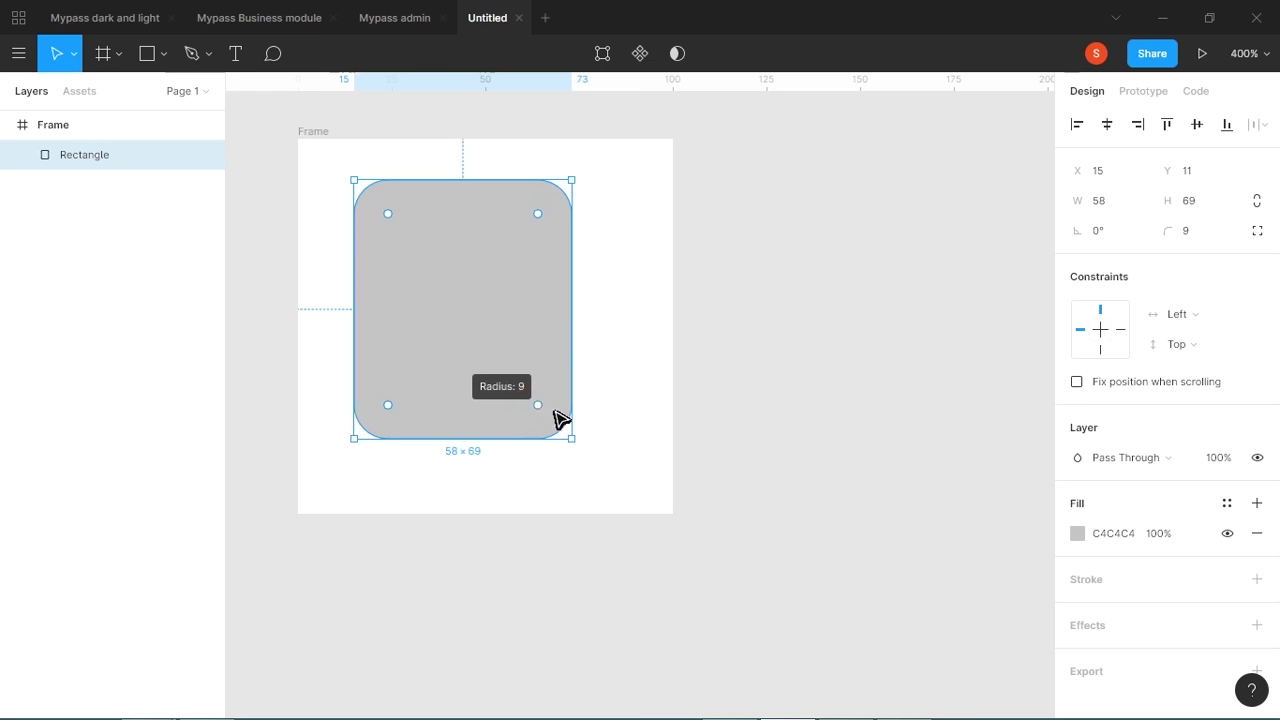
# Remove the rounded rectangle's fill and give it a black inside stroke of width 4.
pyautogui.click(1257, 533)
pyautogui.click(1257, 551)
pyautogui.click(1105, 609)
pyautogui.write('2')
pyautogui.press('Return')
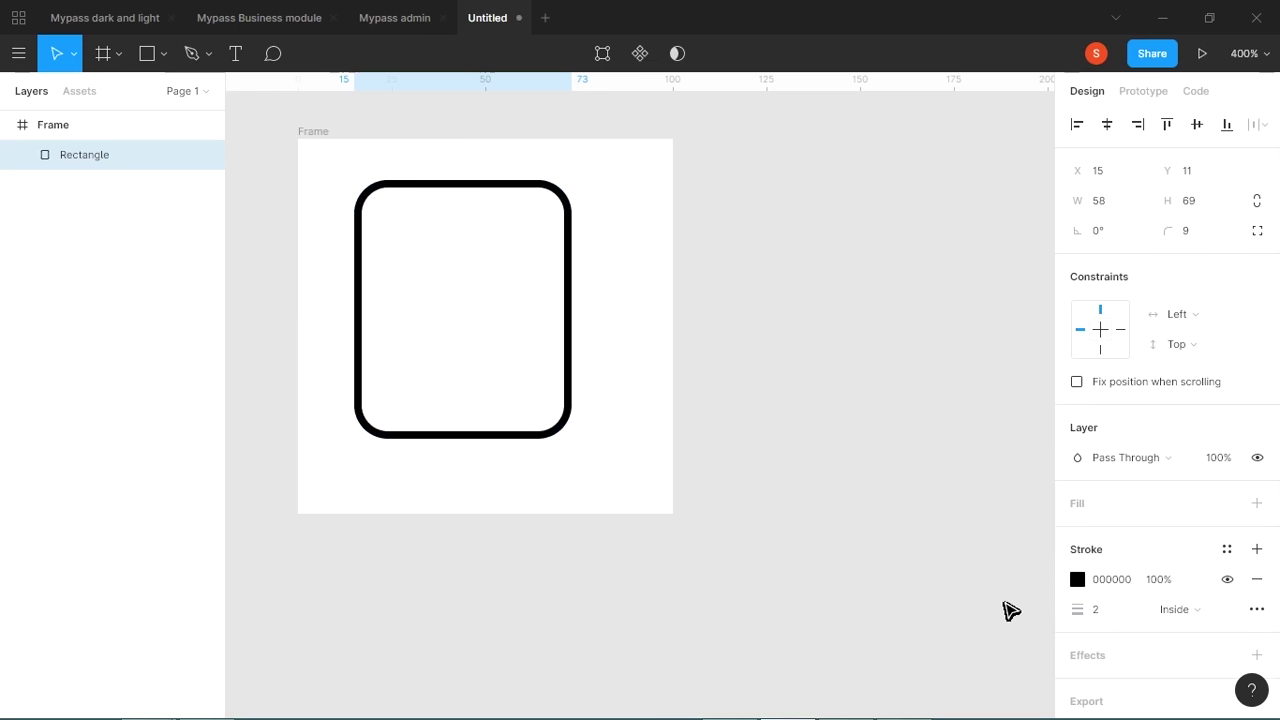
pyautogui.click(1102, 613)
pyautogui.write('4')
pyautogui.press('Return')
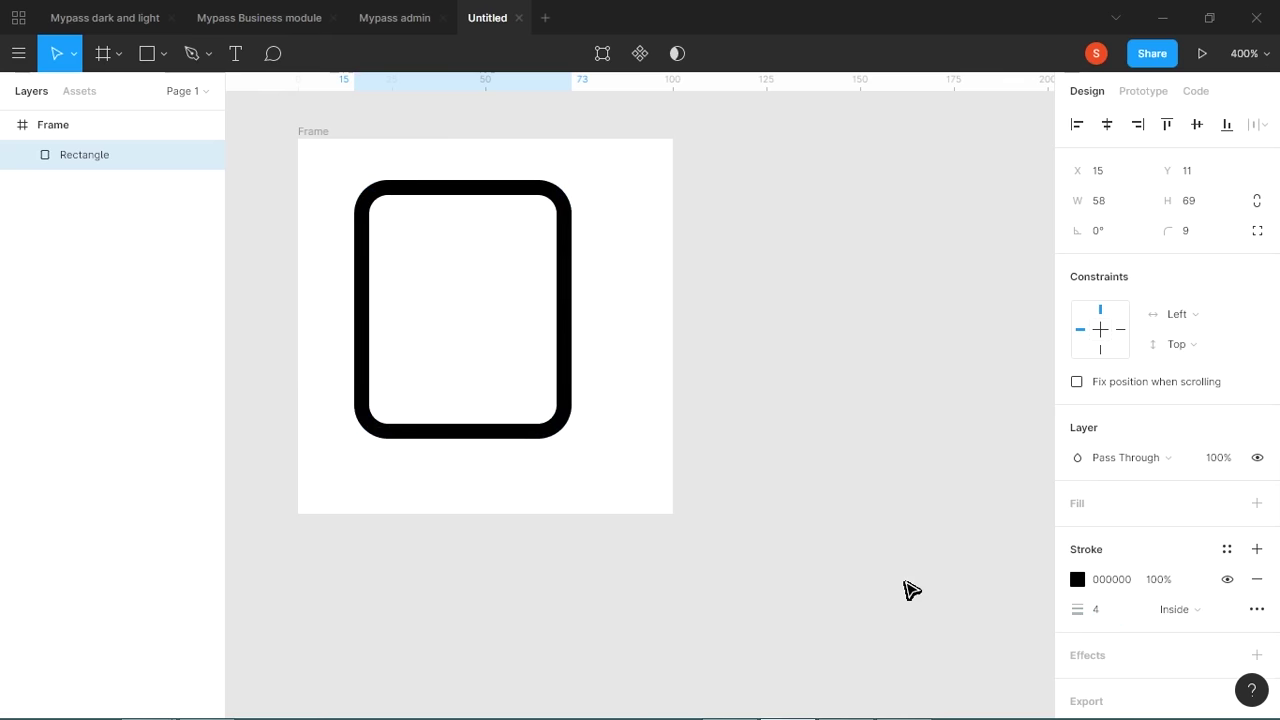
pyautogui.click(908, 591)
# Draw a circle about 35 × 35 inside the rectangle and reduce it to its upper half, comparing with the reference icons.
pyautogui.click(163, 55)
pyautogui.click(150, 163)
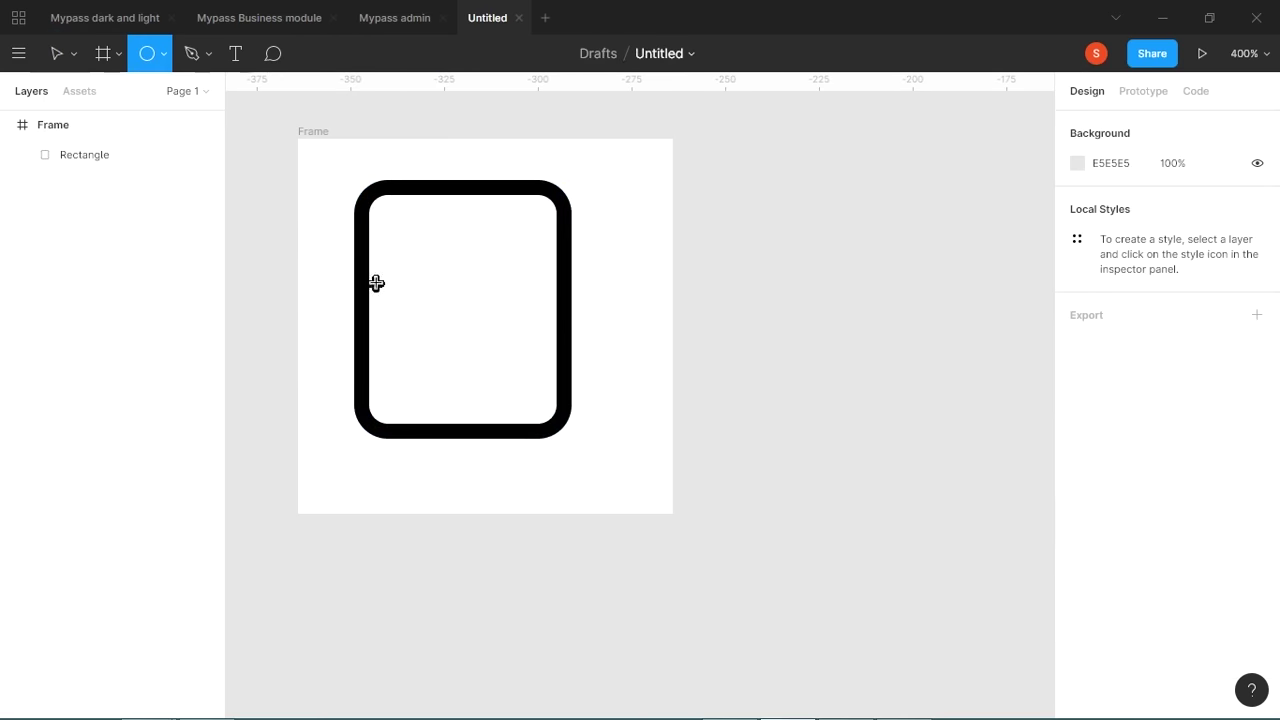
pyautogui.moveTo(429, 300); pyautogui.dragTo(536, 406)
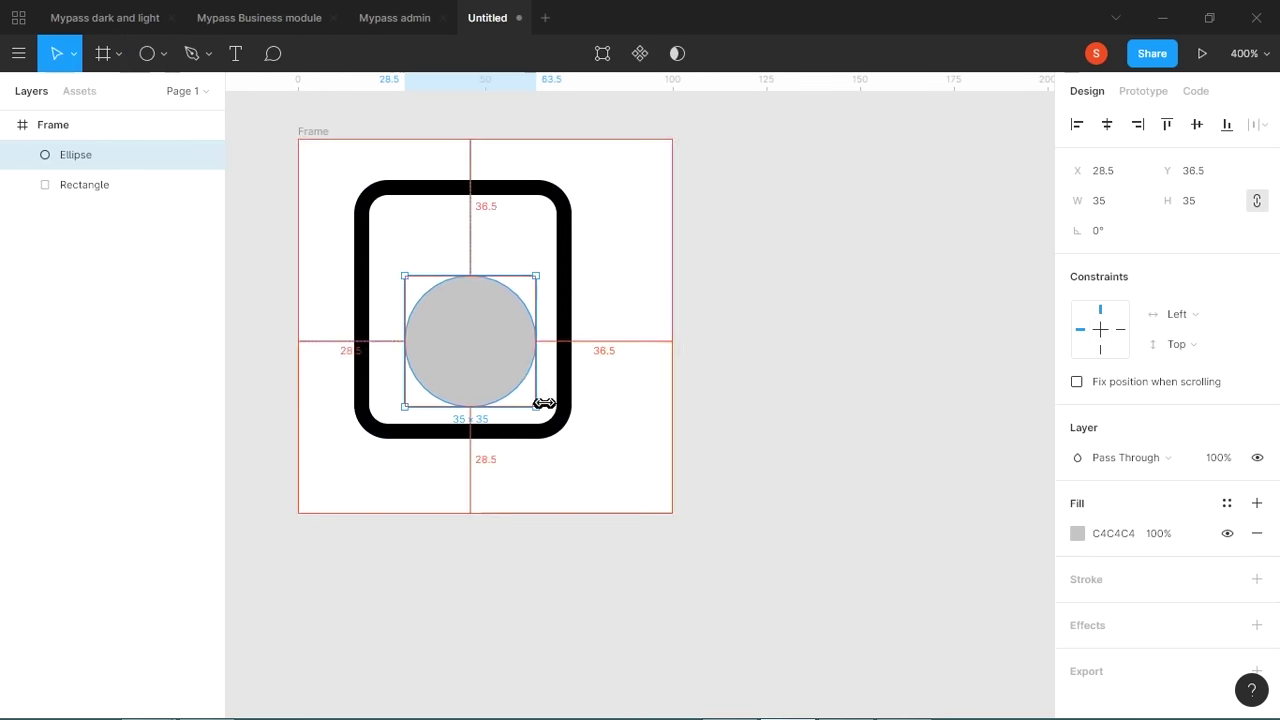
pyautogui.moveTo(530, 345); pyautogui.dragTo(412, 350)
pyautogui.click(632, 323)
pyautogui.hotkey('alt', 'Tab')
pyautogui.hotkey('alt', 'Tab')
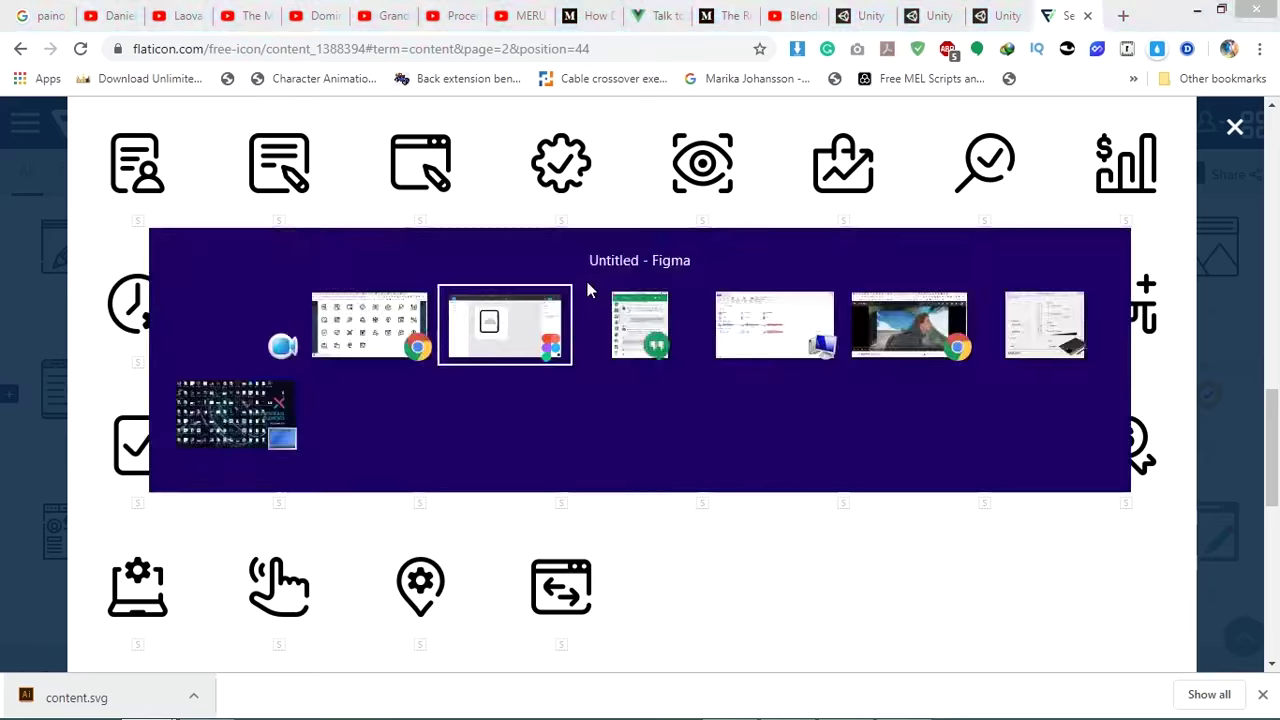
# Round the two lower corner points of the half circle and compare it with the reference icons.
pyautogui.click(503, 330)
pyautogui.doubleClick(503, 335)
pyautogui.click(405, 341)
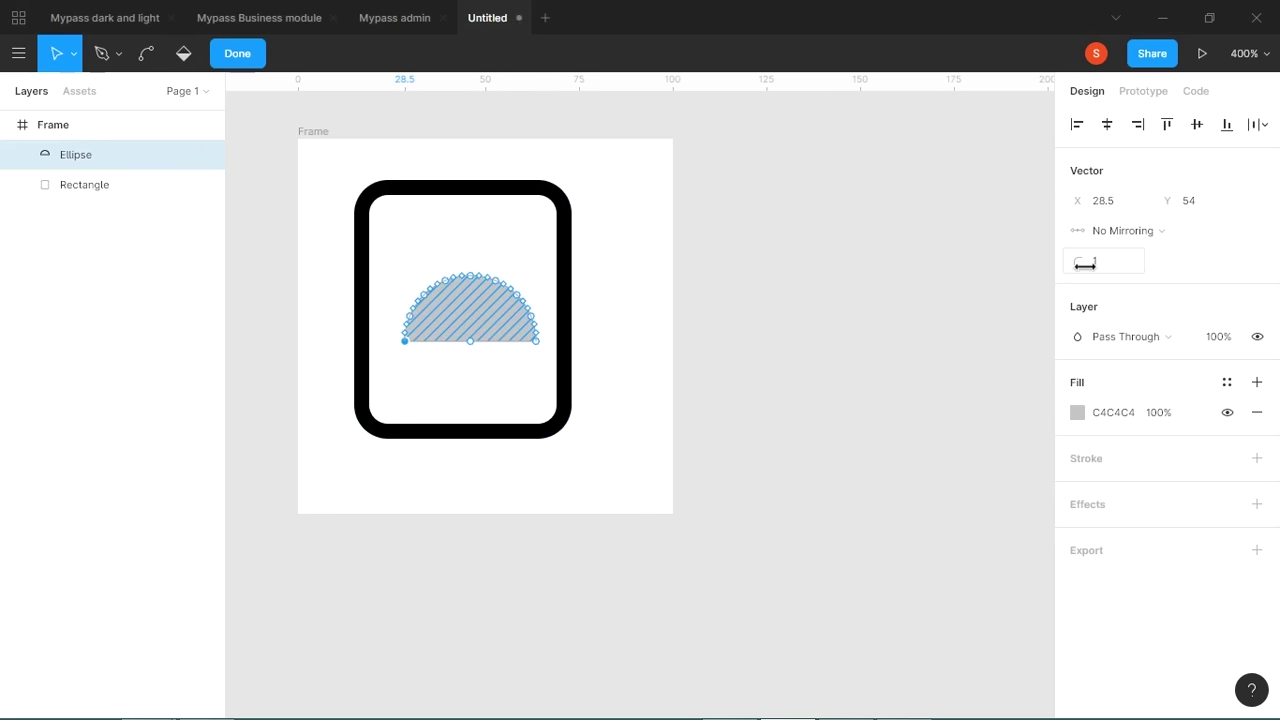
pyautogui.keyDown('shift'); pyautogui.click(536, 341); pyautogui.keyUp('shift')
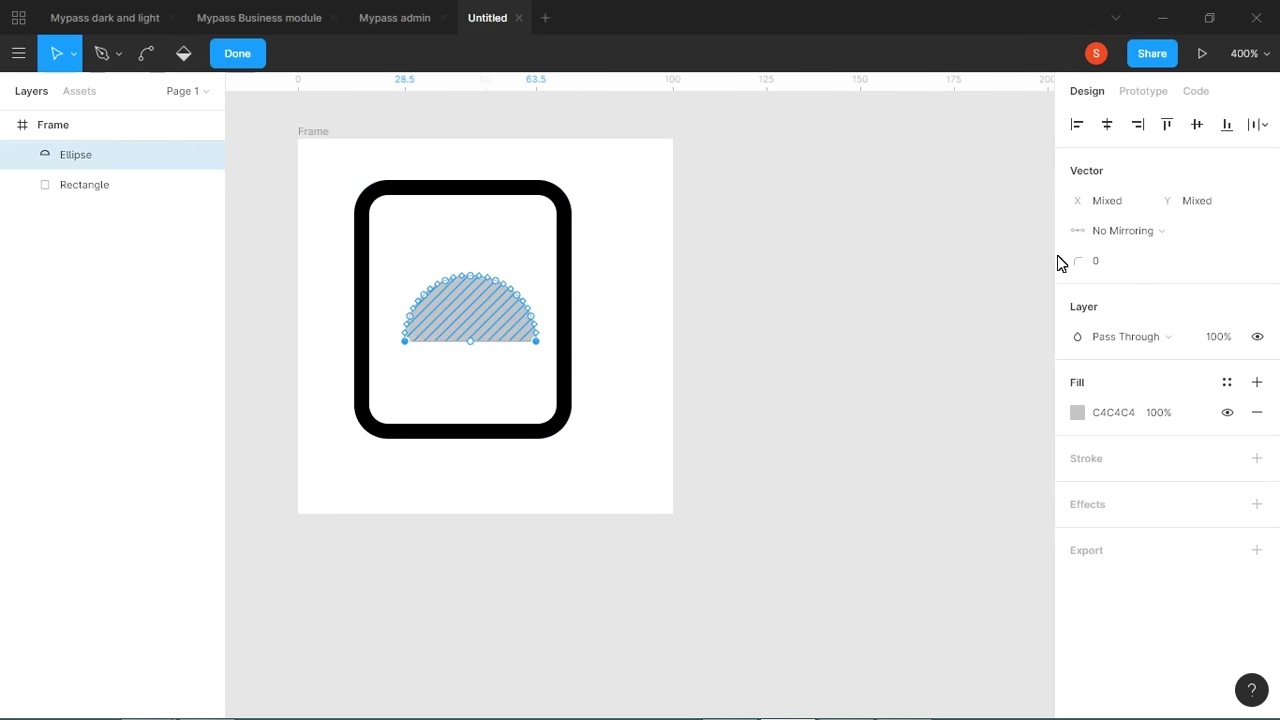
pyautogui.click(634, 297)
pyautogui.hotkey('alt', 'Tab')
pyautogui.hotkey('alt', 'Tab')
# Move the half circle lower inside the rectangle and draw a small circle above it as the person's head.
pyautogui.moveTo(494, 304); pyautogui.dragTo(492, 342)
pyautogui.click(586, 306)
pyautogui.press('o')
pyautogui.moveTo(436, 262); pyautogui.dragTo(491, 291)
pyautogui.hotkey('alt', 'Tab')
pyautogui.hotkey('alt', 'Tab')
# Align the head and body on their horizontal centres and replace their fill with a black inside stroke of width 4.
pyautogui.keyDown('shift'); pyautogui.click(504, 345); pyautogui.keyUp('shift')
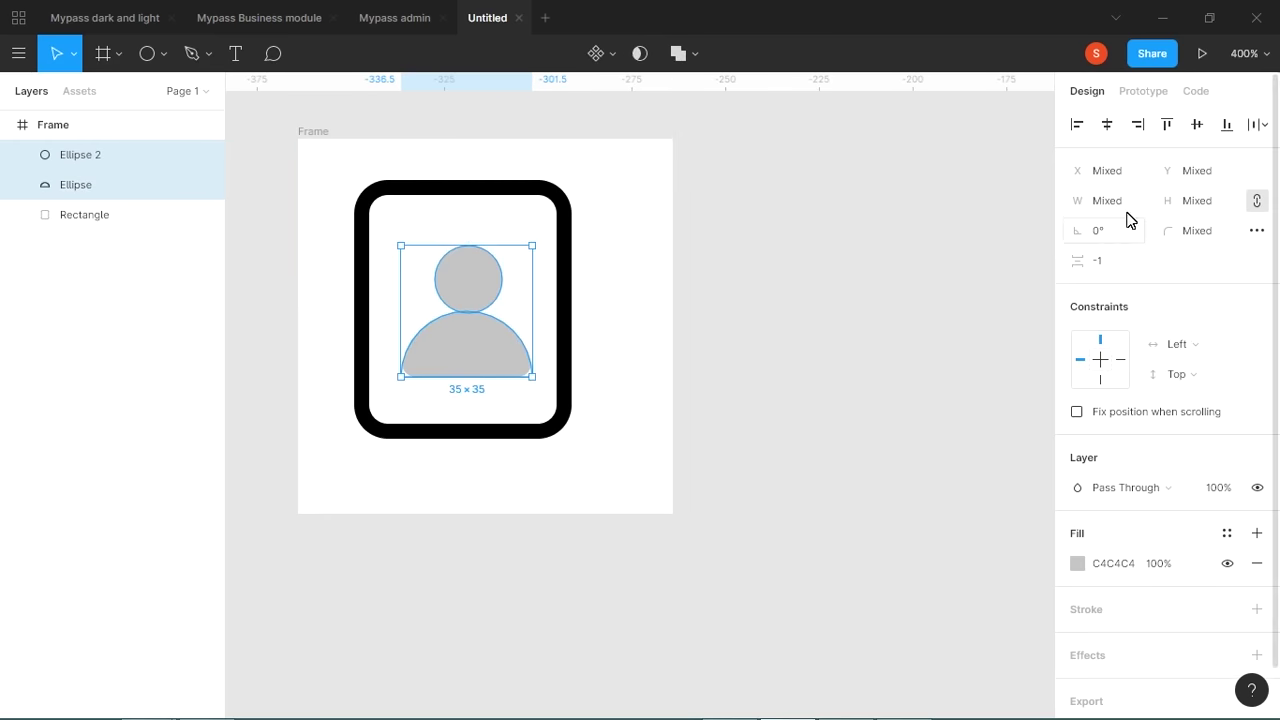
pyautogui.click(1107, 124)
pyautogui.click(1257, 563)
pyautogui.click(1256, 579)
pyautogui.click(1107, 645)
pyautogui.write('4')
pyautogui.press('Return')
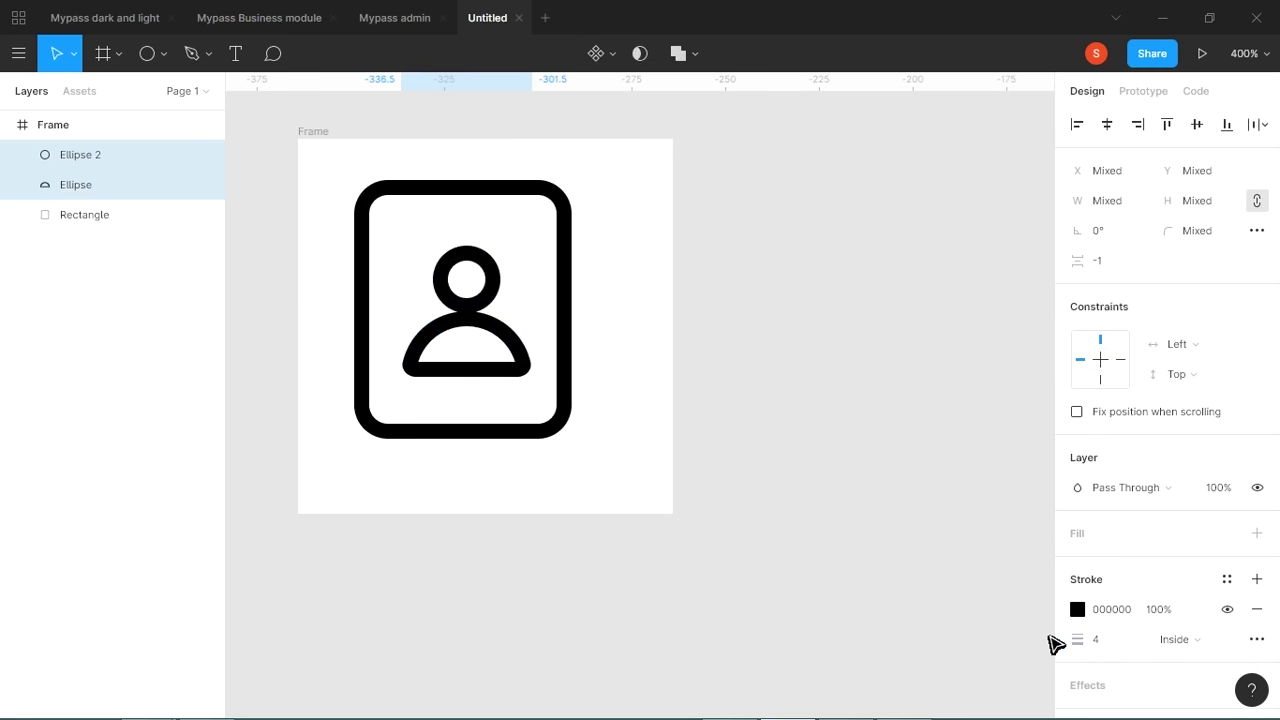
# Duplicate the outlined head and body over the rectangle's lower-right corner.
pyautogui.click(620, 336)
pyautogui.moveTo(471, 392); pyautogui.dragTo(582, 406)
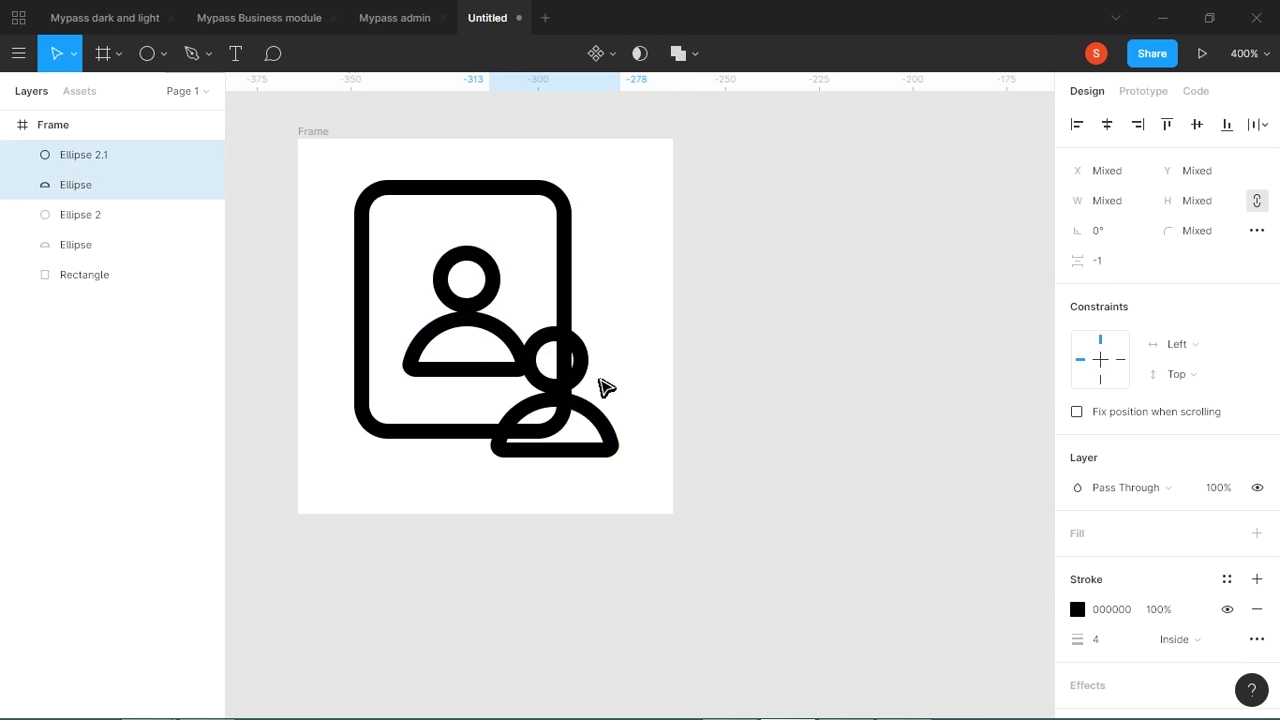
# Try to unite the duplicated outlined head and body and enlarge them to about 43 × 44.
pyautogui.click(684, 60)
pyautogui.moveTo(631, 336); pyautogui.dragTo(641, 333)
pyautogui.moveTo(585, 404); pyautogui.dragTo(592, 411)
pyautogui.moveTo(633, 318); pyautogui.dragTo(652, 320)
pyautogui.doubleClick(578, 409)
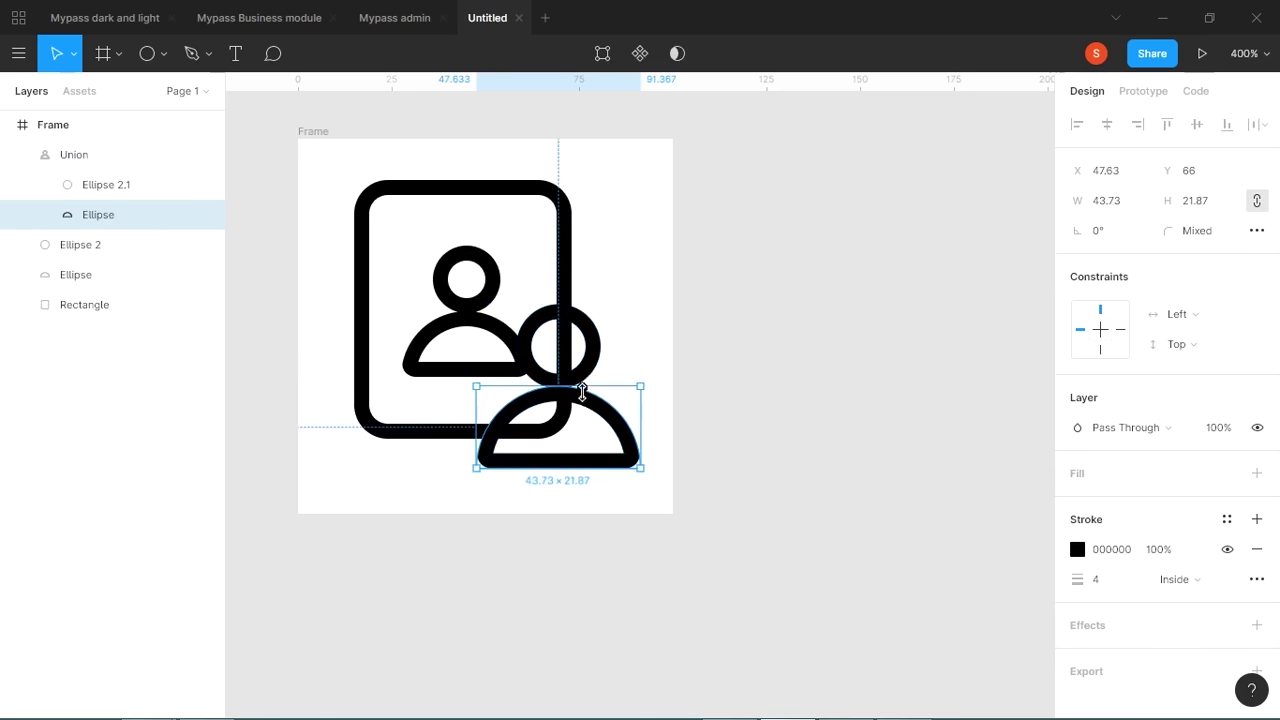
pyautogui.doubleClick(583, 411)
pyautogui.click(619, 391)
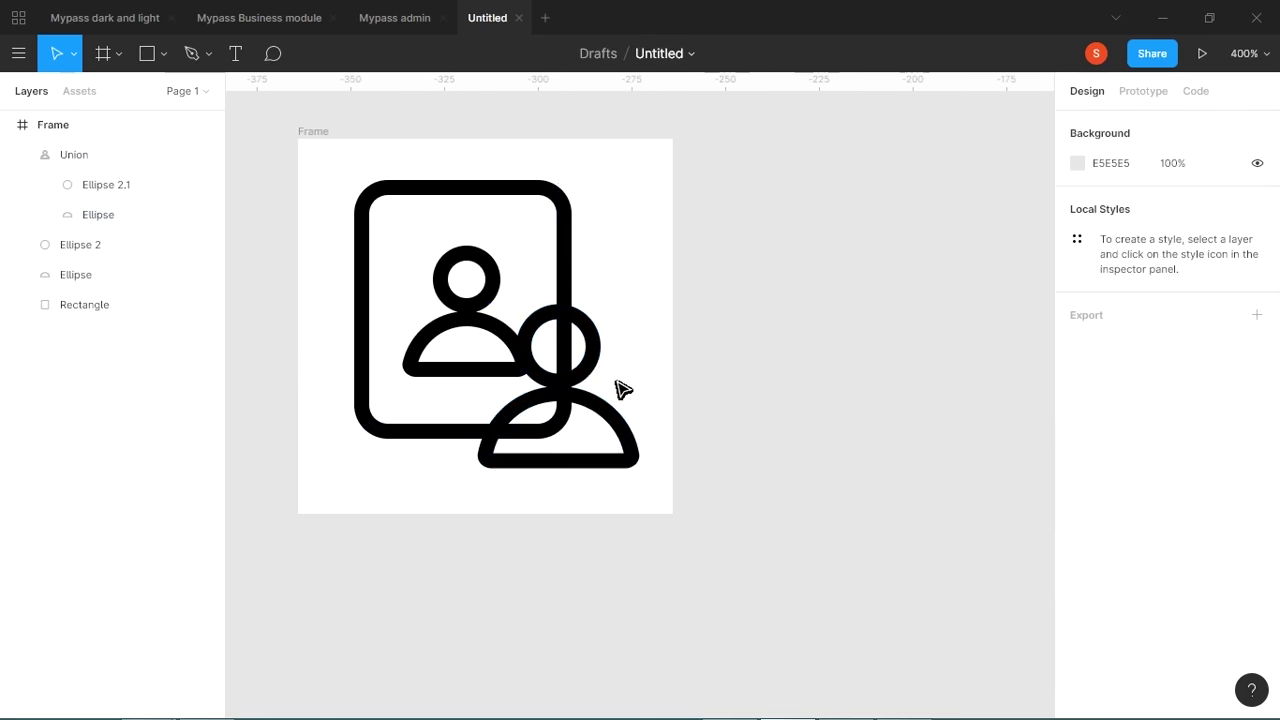
pyautogui.click(600, 408)
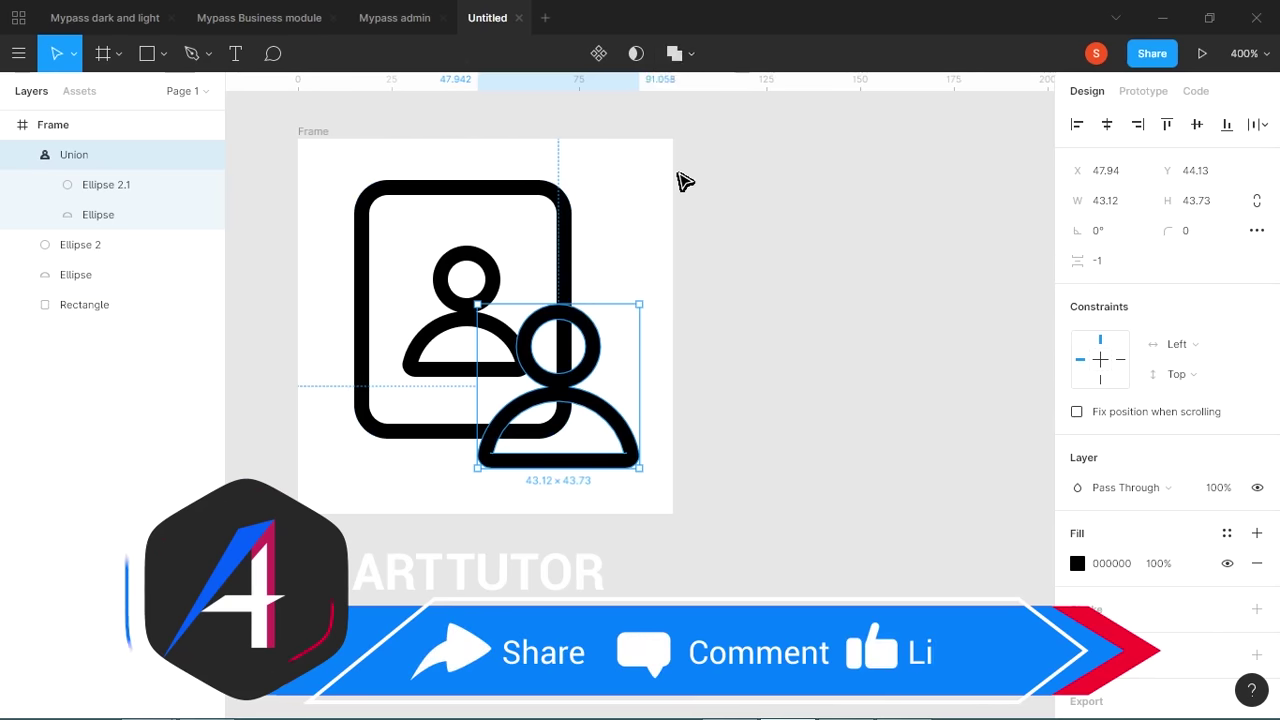
# Undo the union, resizing and moves of the duplicated head and body.
pyautogui.hotkey('ctrl', 'z')
pyautogui.hotkey('ctrl', 'z')
pyautogui.hotkey('ctrl', 'z')
pyautogui.hotkey('ctrl', 'z')
pyautogui.hotkey('ctrl', 'z')
pyautogui.hotkey('ctrl', 'z')
pyautogui.hotkey('ctrl', 'z')
pyautogui.hotkey('ctrl', 'z')
pyautogui.hotkey('ctrl', 'z')
pyautogui.hotkey('ctrl', 'z')
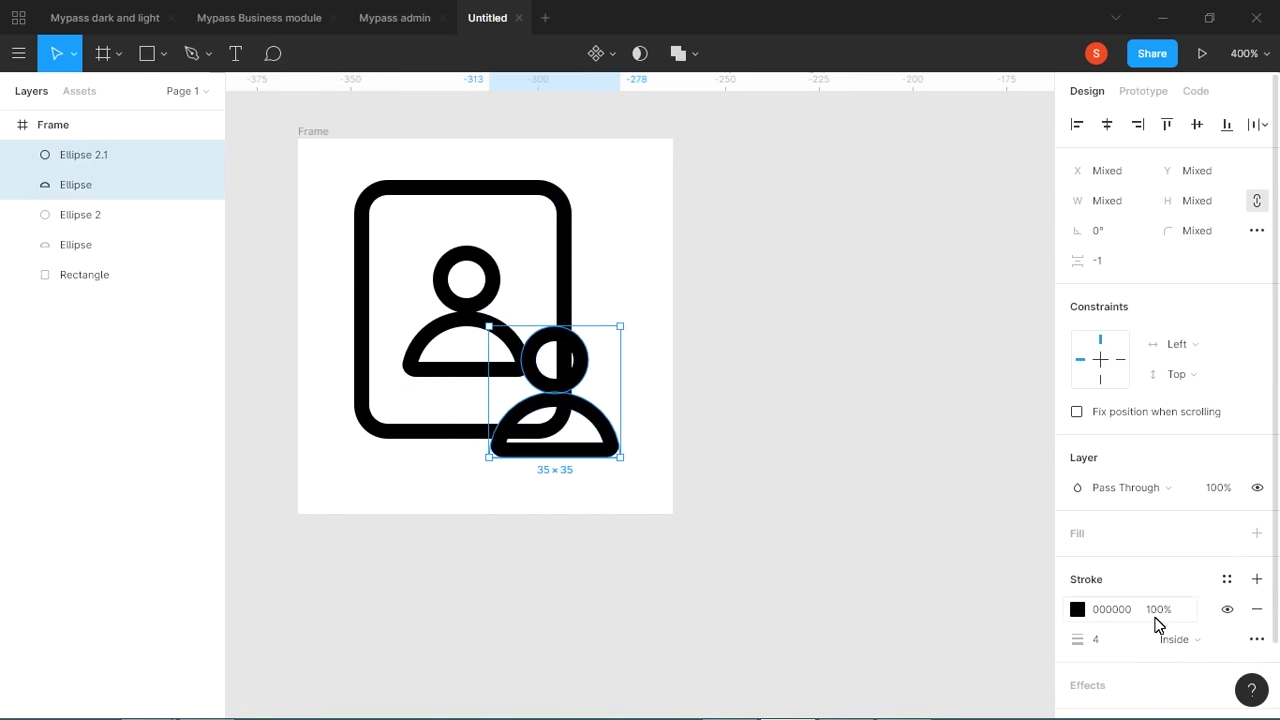
# Replace the duplicate figure's stroke with a C4C4C4 fill and enlarge it to about 46 × 46 over the rectangle's corner.
pyautogui.click(1258, 609)
pyautogui.click(1257, 533)
pyautogui.moveTo(620, 326); pyautogui.dragTo(652, 296)
pyautogui.moveTo(583, 389); pyautogui.dragTo(594, 400)
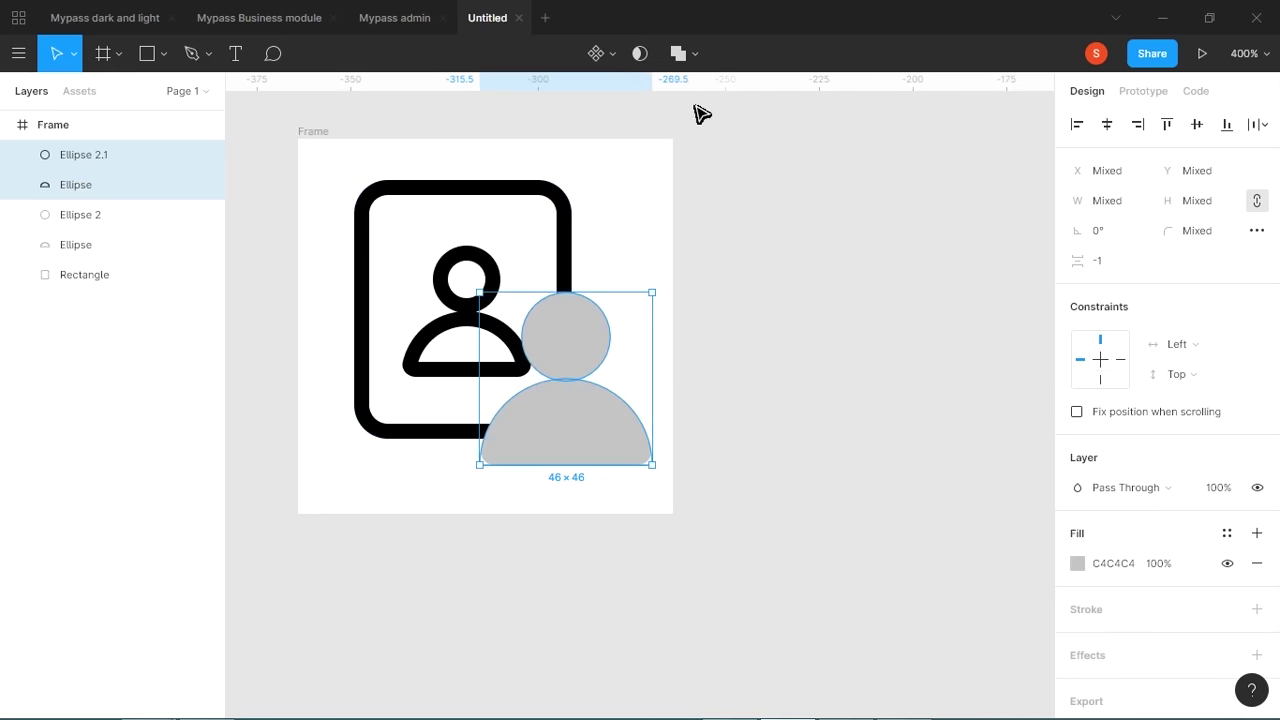
# Unite the grey head and body into one shape and subtract it from the rectangle outline.
pyautogui.click(678, 53)
pyautogui.moveTo(588, 316); pyautogui.dragTo(586, 318)
pyautogui.keyDown('shift'); pyautogui.click(571, 242); pyautogui.keyUp('shift')
pyautogui.click(692, 58)
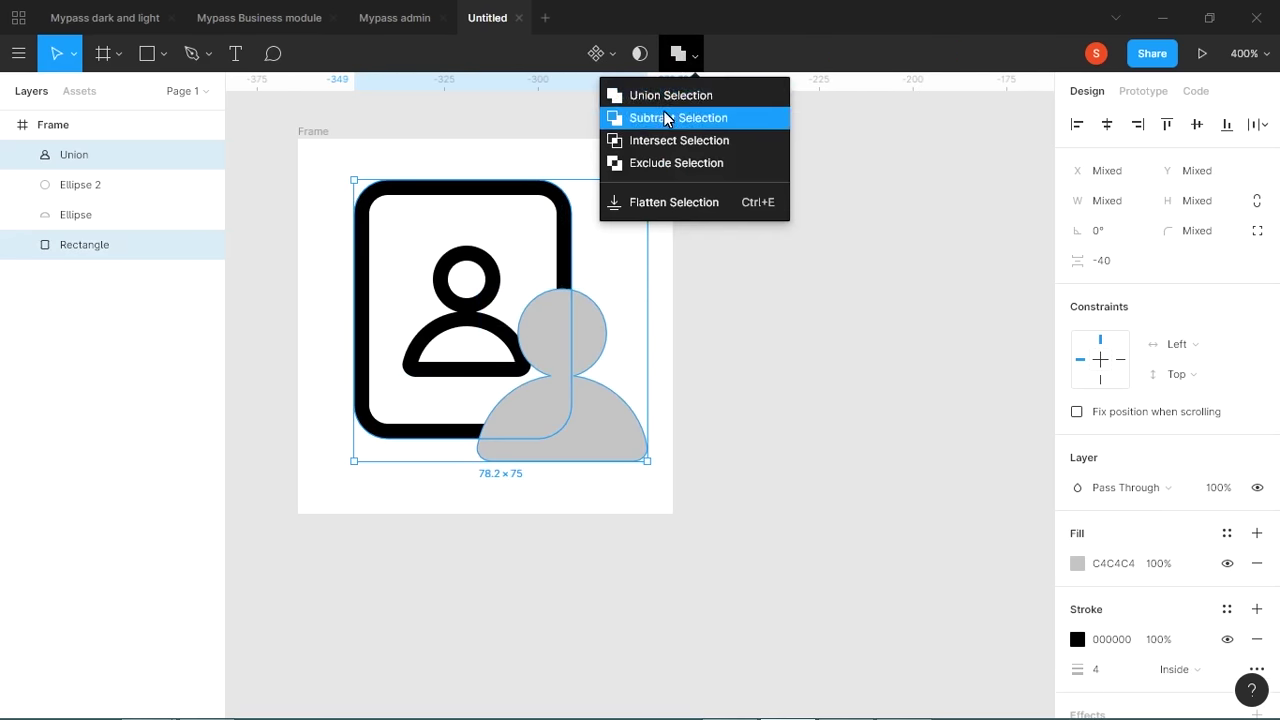
pyautogui.click(650, 114)
pyautogui.click(540, 380)
pyautogui.click(520, 375)
pyautogui.hotkey('ctrl', 'z')
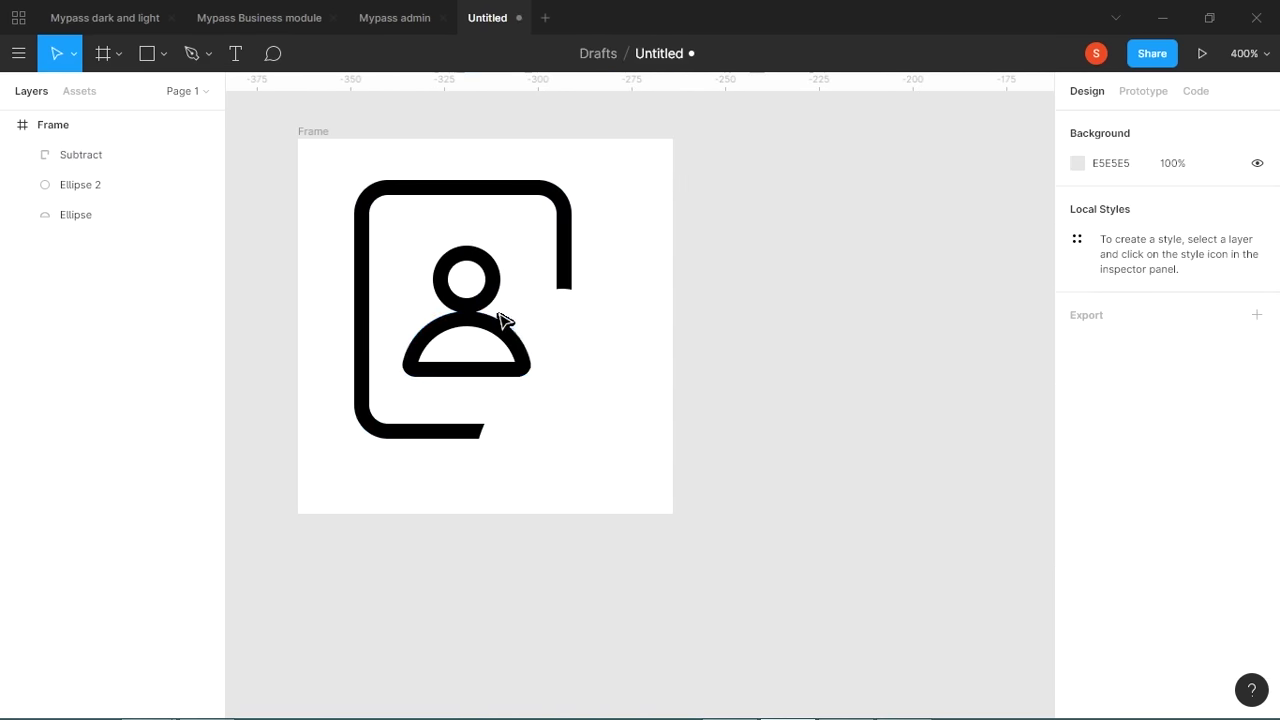
# Move the outlined head and body together into the cut-out at the rectangle's lower-right corner.
pyautogui.click(491, 298)
pyautogui.keyDown('shift'); pyautogui.click(515, 342); pyautogui.keyUp('shift')
pyautogui.moveTo(521, 341); pyautogui.dragTo(614, 408)
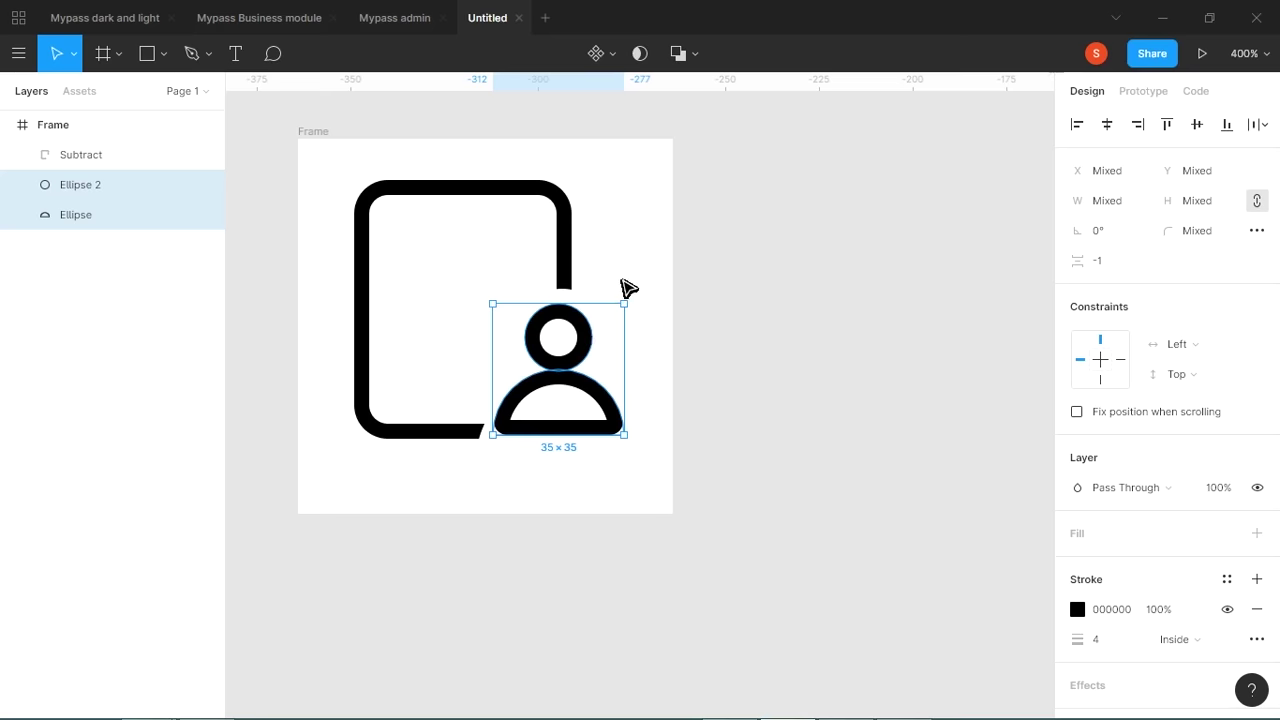
# Reposition and enlarge the subtracted head-and-body shape around the outlined person to widen the gap in the rectangle.
pyautogui.click(620, 288)
pyautogui.click(580, 304)
pyautogui.click(578, 302)
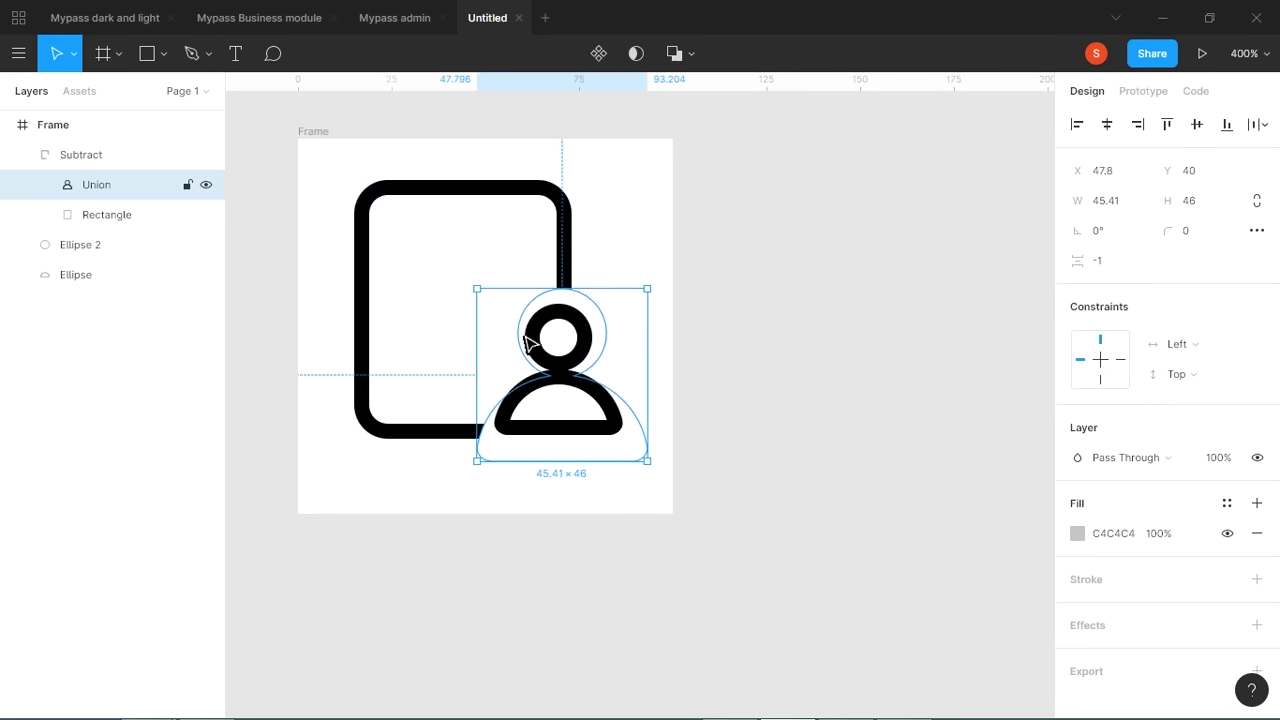
pyautogui.moveTo(634, 417); pyautogui.dragTo(625, 397)
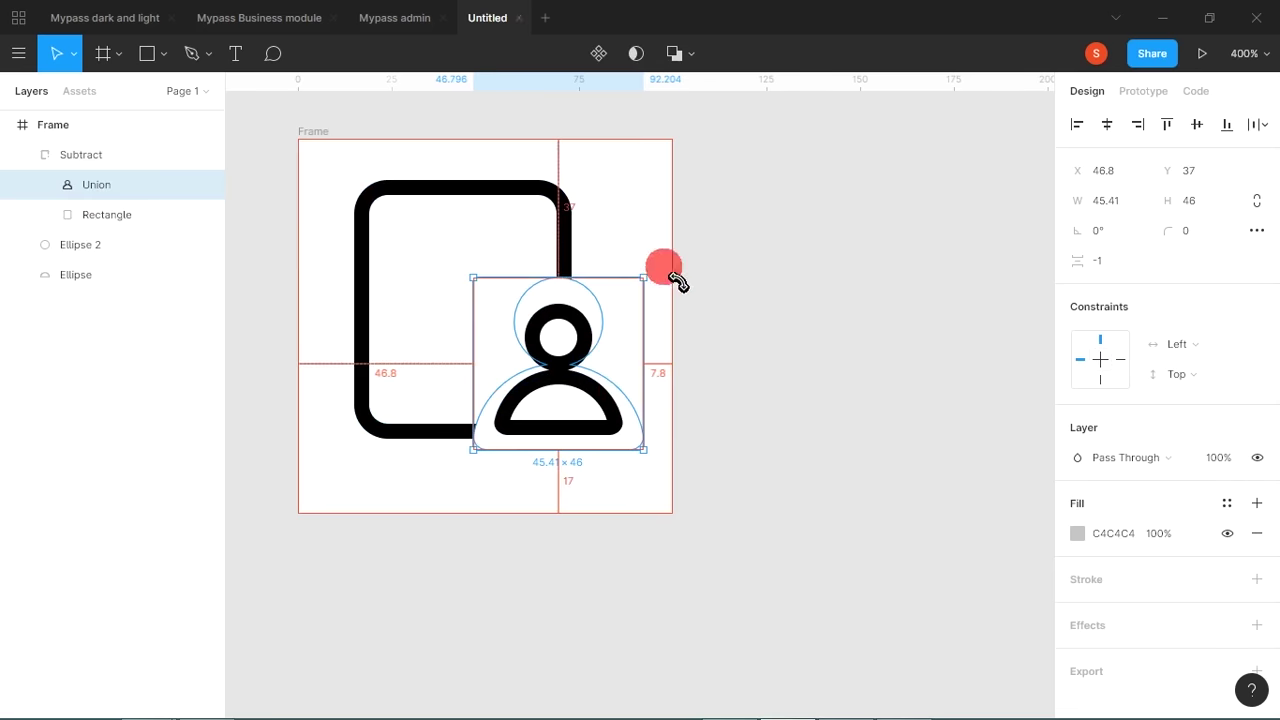
pyautogui.moveTo(660, 293); pyautogui.dragTo(672, 288)
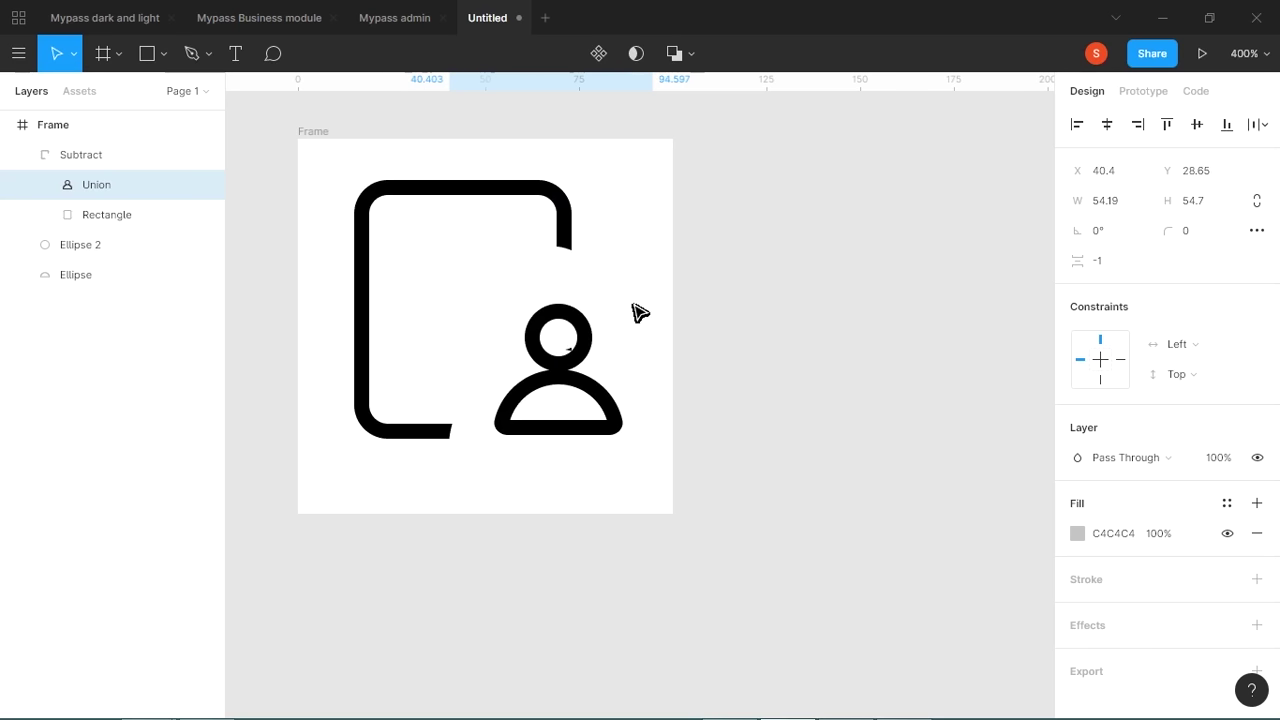
pyautogui.click(766, 329)
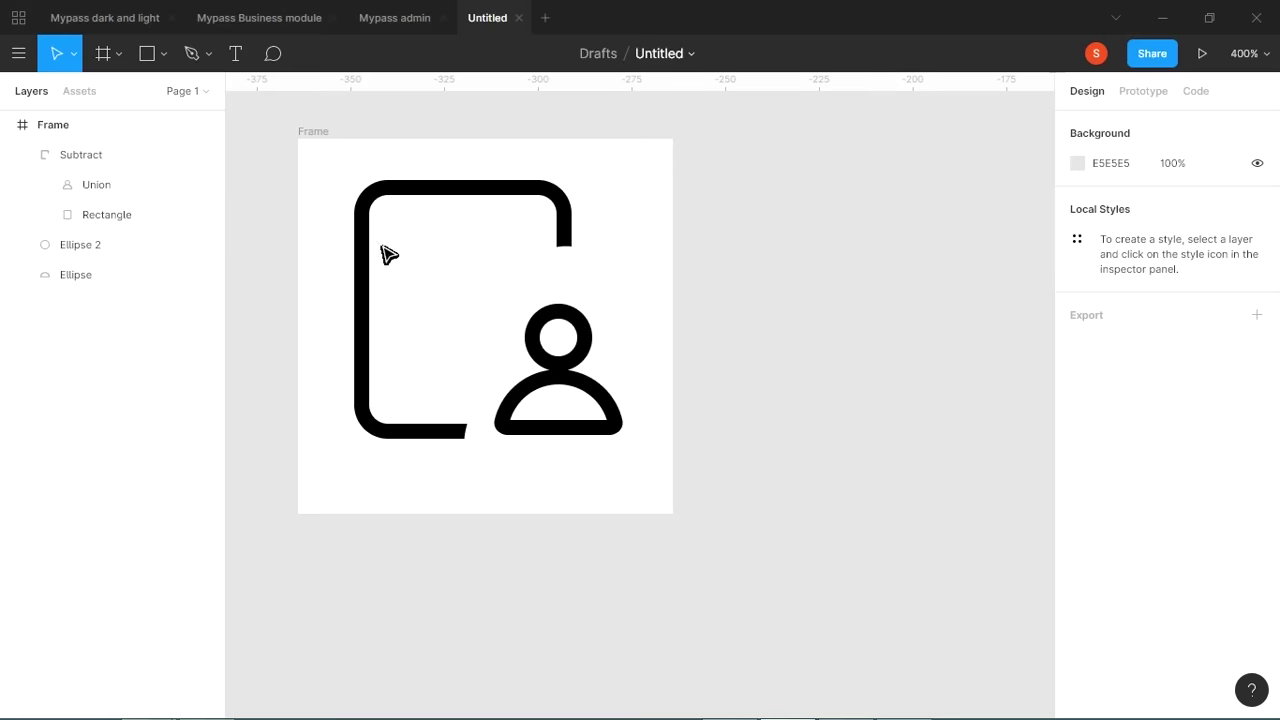
# Narrow the cut rectangle outline from its outer side to about 52 × 69.
pyautogui.click(377, 273)
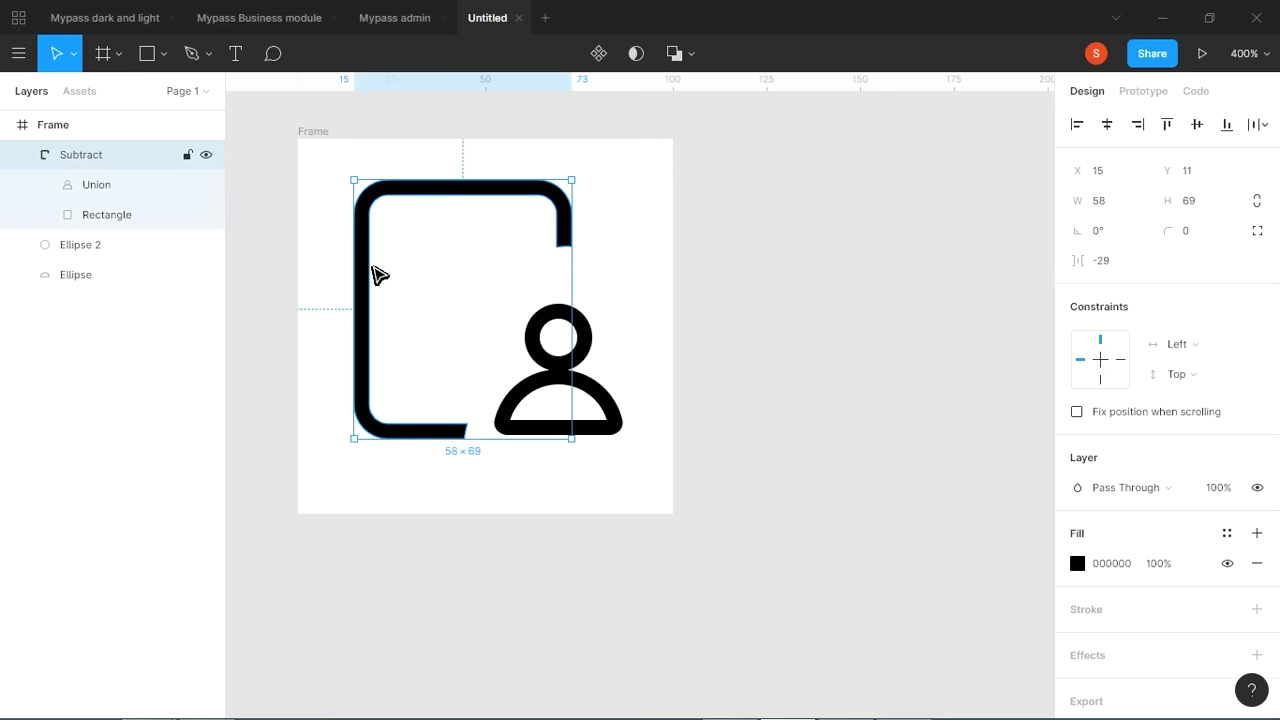
pyautogui.moveTo(372, 295); pyautogui.dragTo(390, 295)
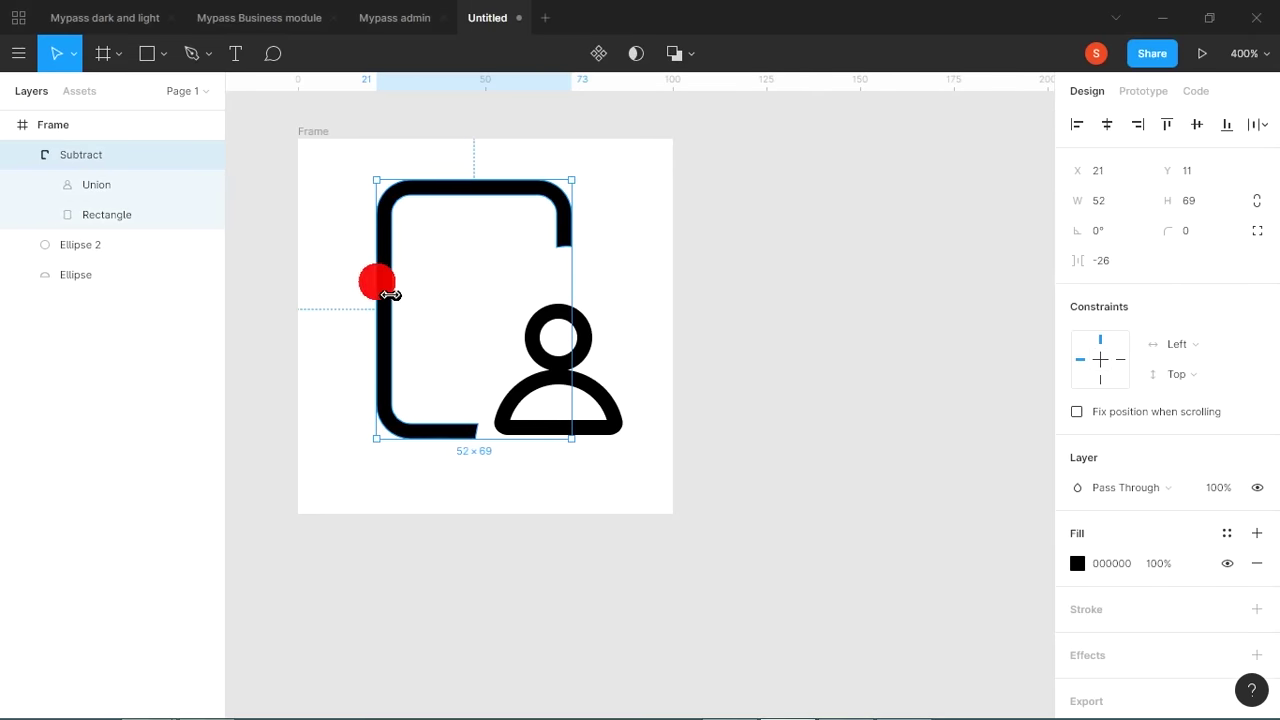
pyautogui.click(595, 292)
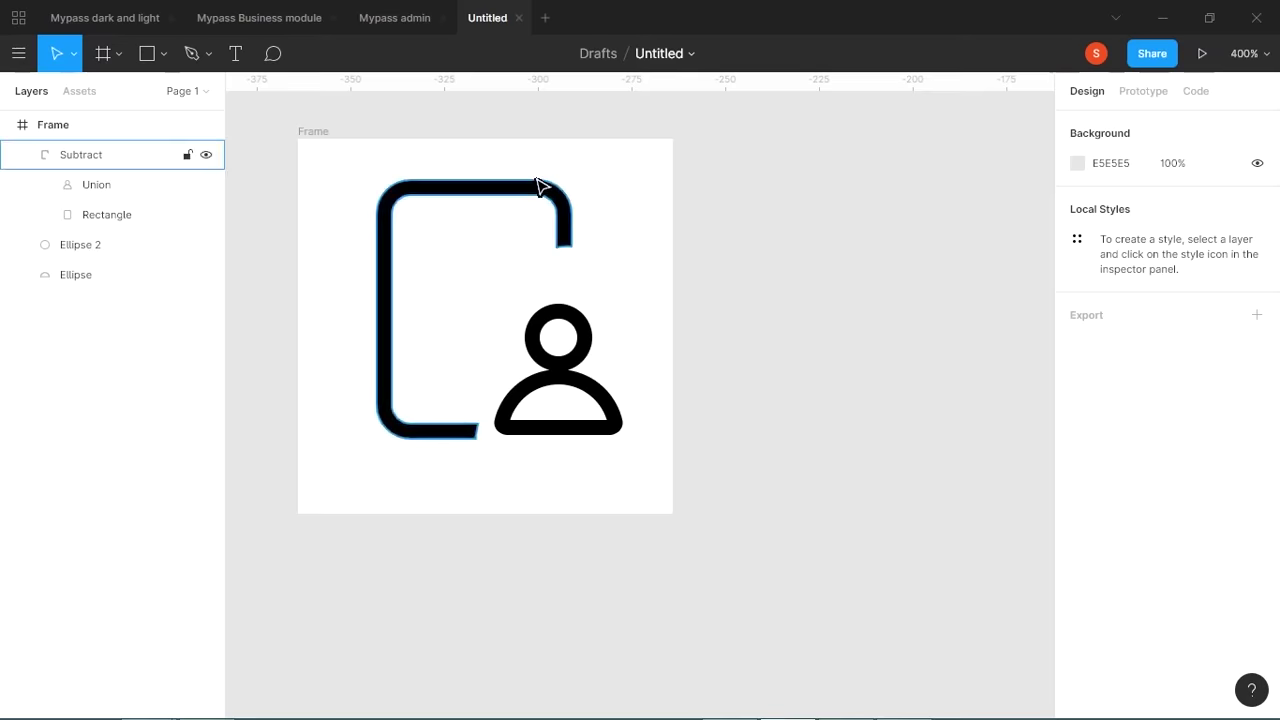
# Draw a horizontal line about 35.5 wide inside the rectangle outline, duplicate it twice at even spacing below, and shorten the lowest copy.
pyautogui.click(163, 54)
pyautogui.click(169, 119)
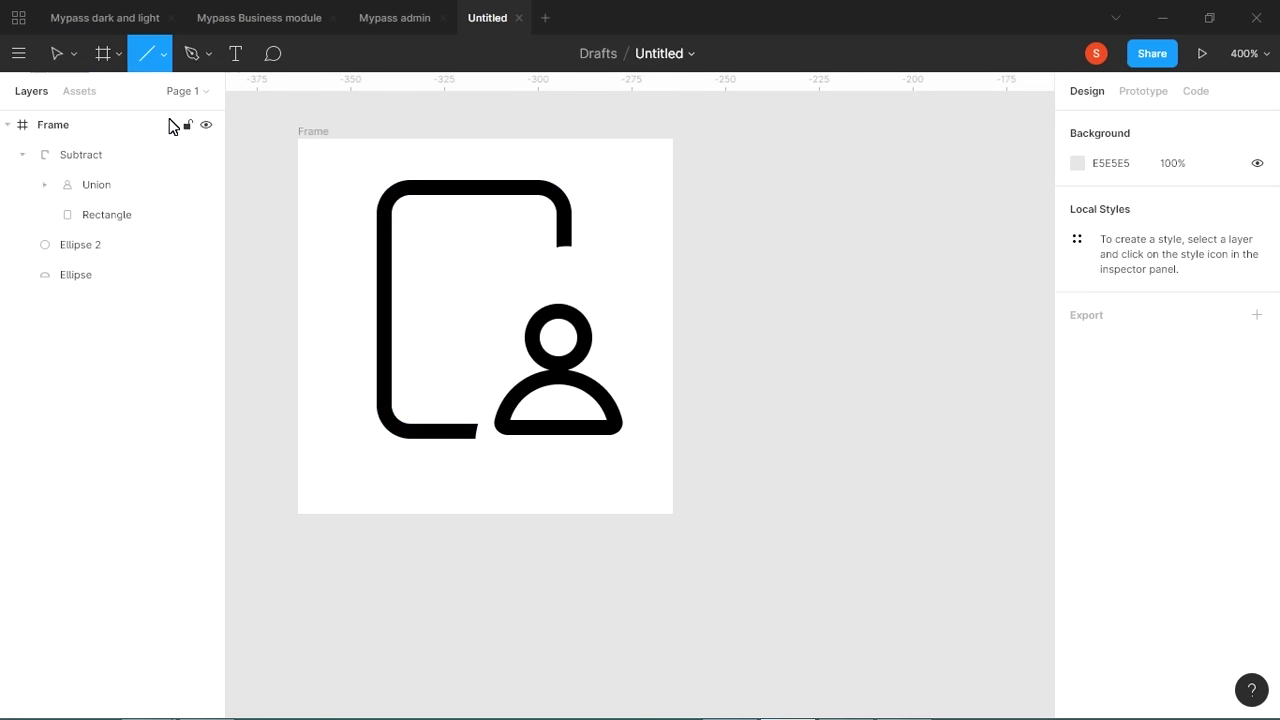
pyautogui.moveTo(422, 257)
pyautogui.mouseDown()
pyautogui.moveTo(541, 241)
pyautogui.moveTo(491, 270)
pyautogui.mouseUp()
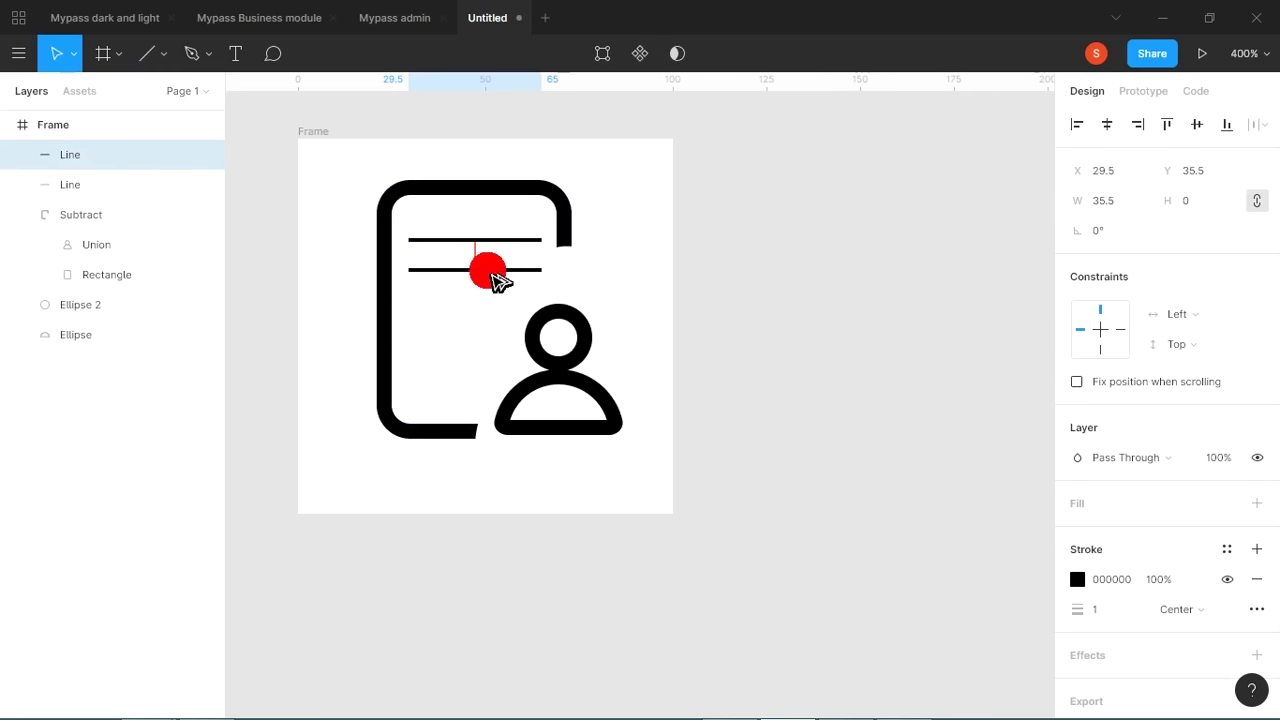
pyautogui.hotkey('ctrl', 'd')
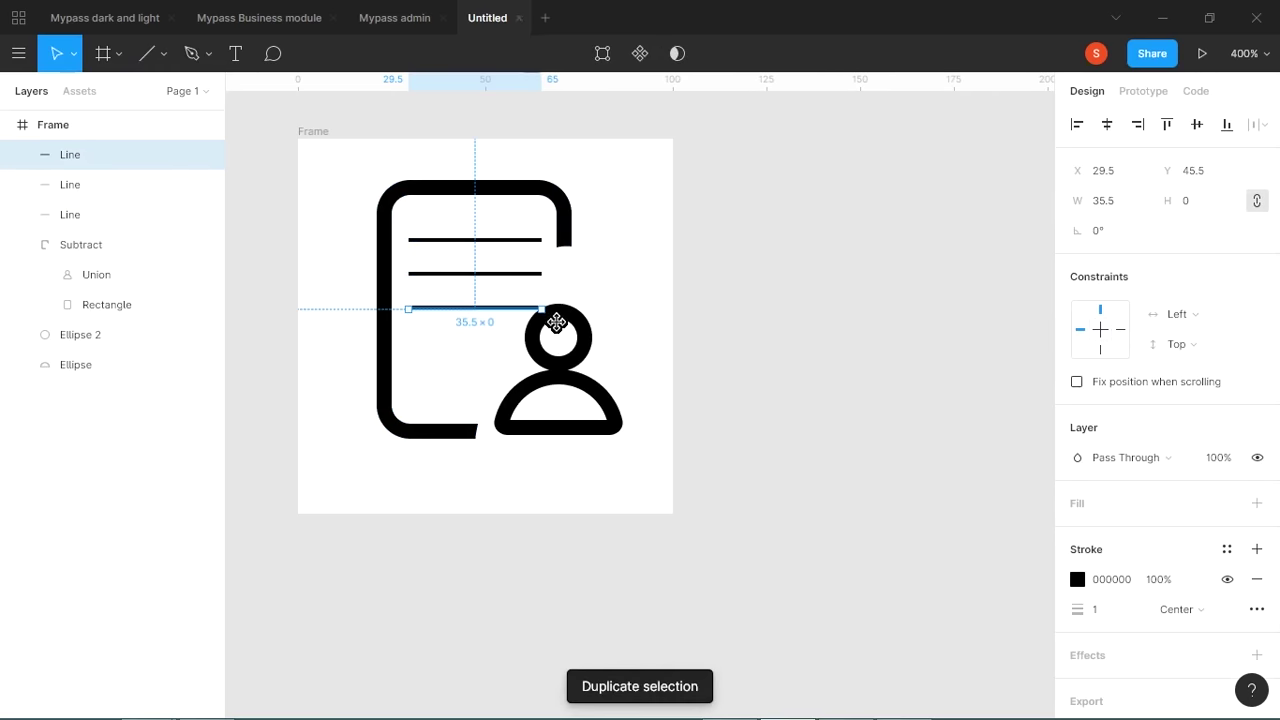
pyautogui.moveTo(541, 308); pyautogui.dragTo(494, 309)
# Set the stroke weight of all three lines to 4 and give them round end caps.
pyautogui.doubleClick(547, 278)
pyautogui.moveTo(451, 226)
pyautogui.mouseDown()
pyautogui.moveTo(456, 331)
pyautogui.moveTo(466, 222)
pyautogui.mouseUp()
pyautogui.doubleClick(450, 331)
pyautogui.click(1100, 640)
pyautogui.write('4')
pyautogui.press('Return')
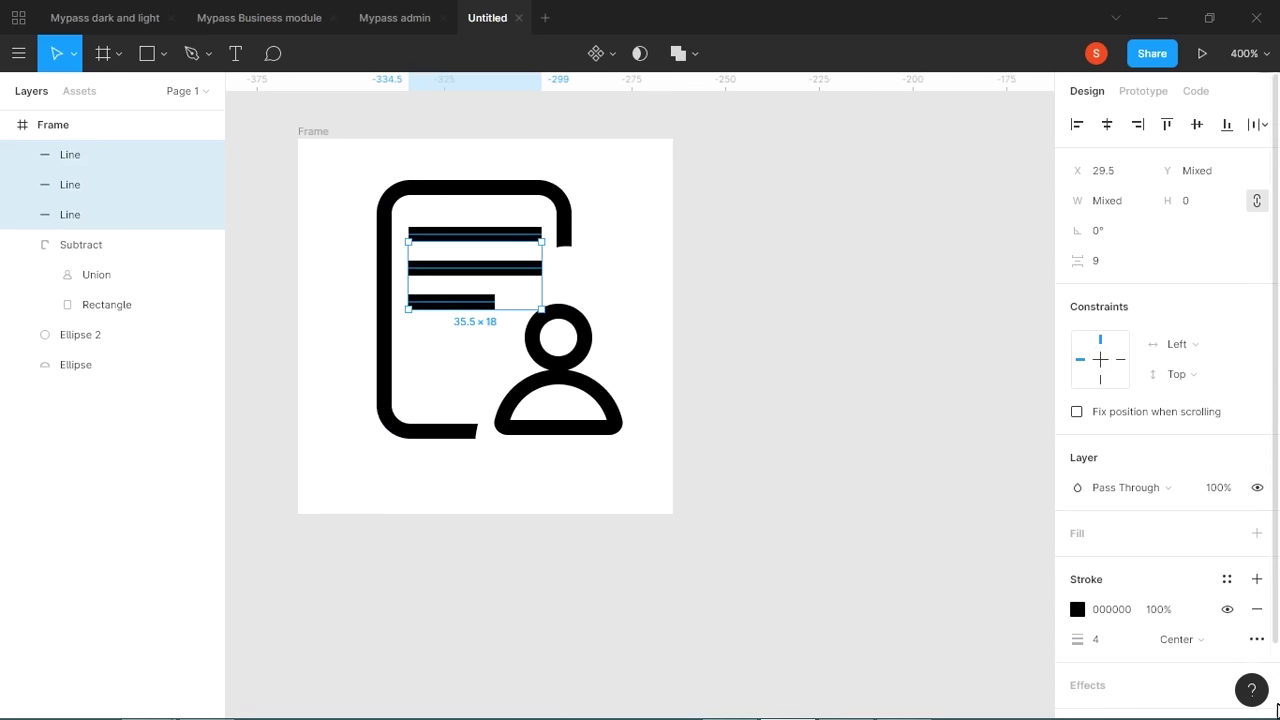
pyautogui.click(1257, 639)
pyautogui.click(905, 613)
pyautogui.click(868, 619)
pyautogui.click(757, 331)
# Move the shortest line farther down and distribute the three lines at equal vertical spacing.
pyautogui.moveTo(467, 314); pyautogui.dragTo(470, 240)
pyautogui.click(455, 280)
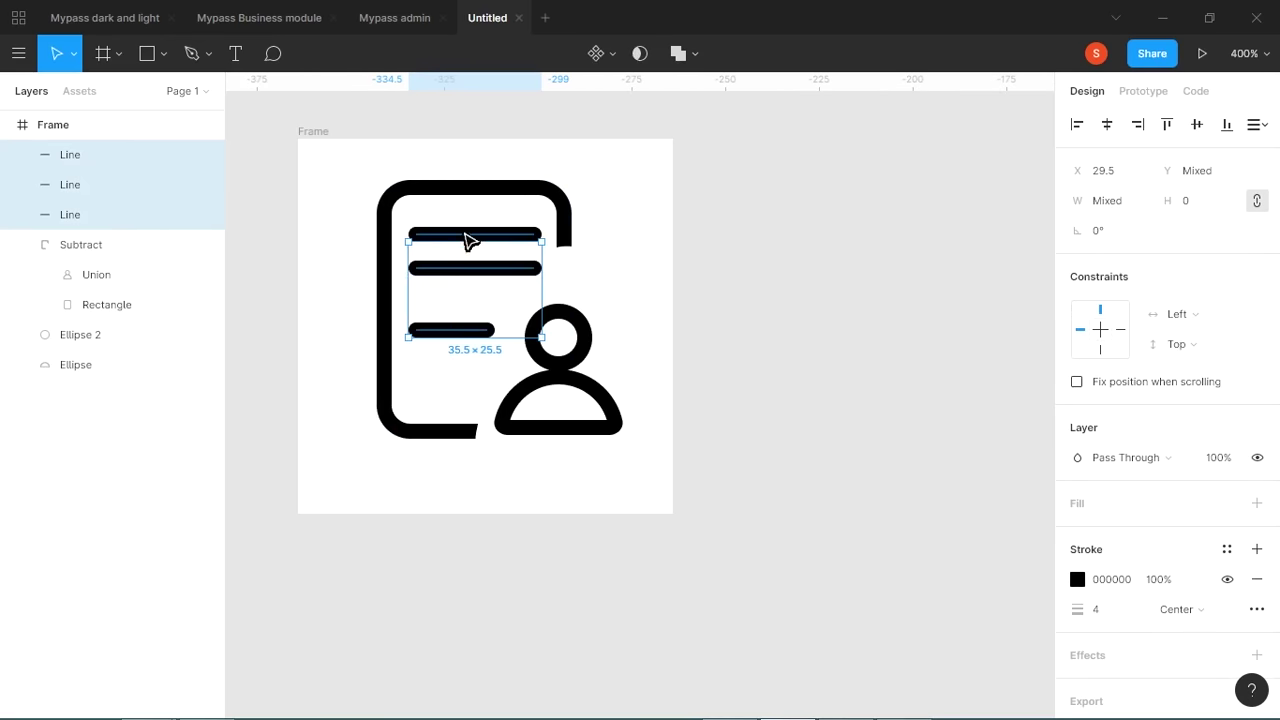
pyautogui.click(1258, 124)
pyautogui.click(1190, 186)
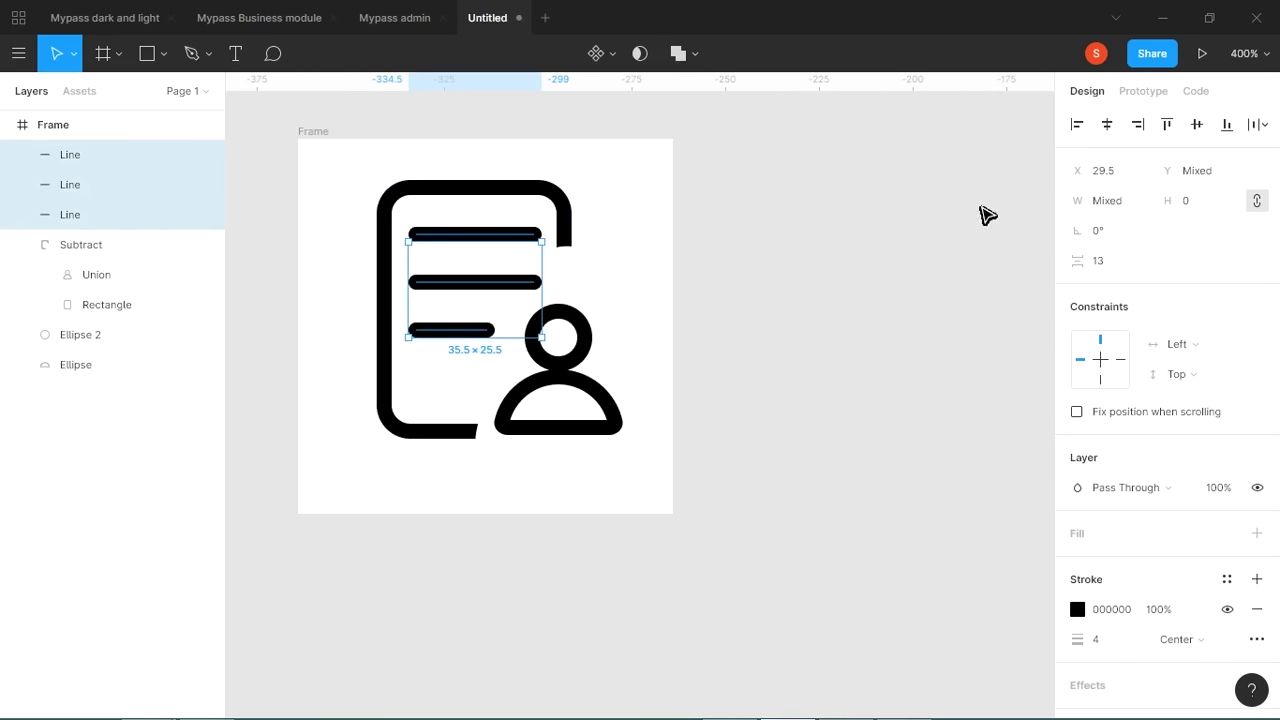
pyautogui.click(733, 291)
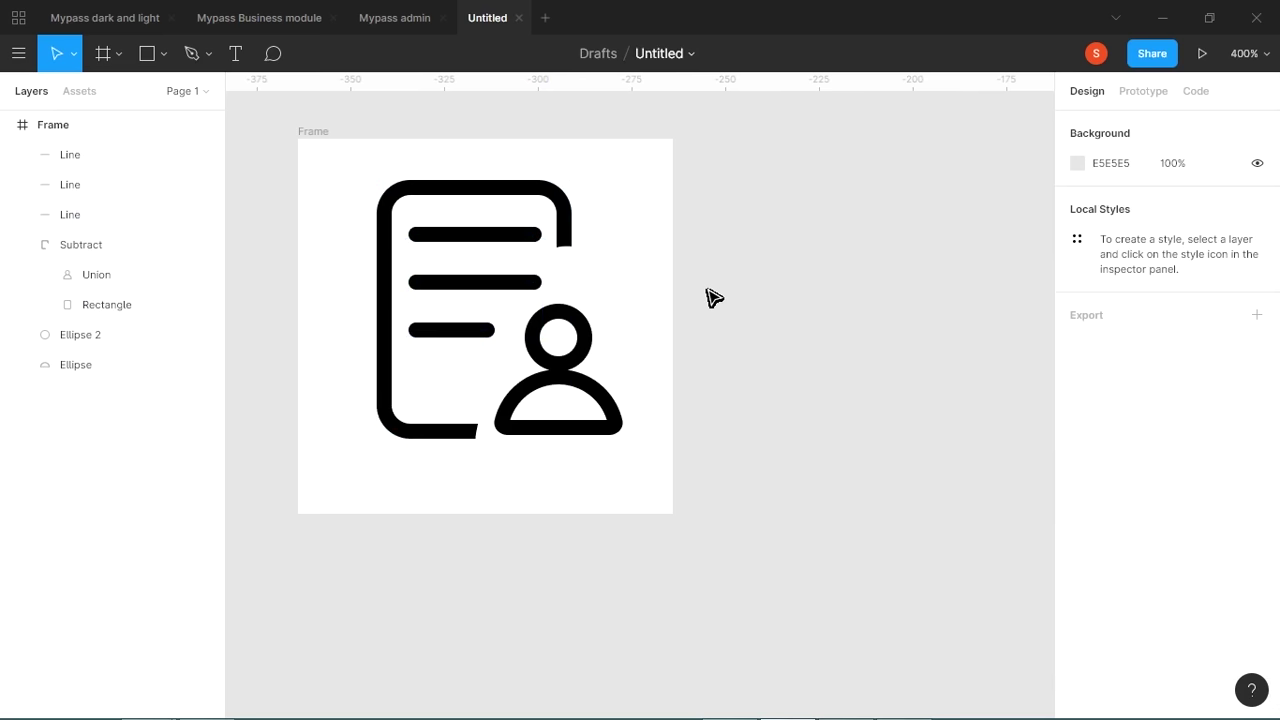
# Nudge all icon parts down together by 3 px and group them.
pyautogui.moveTo(358, 183); pyautogui.dragTo(653, 480)
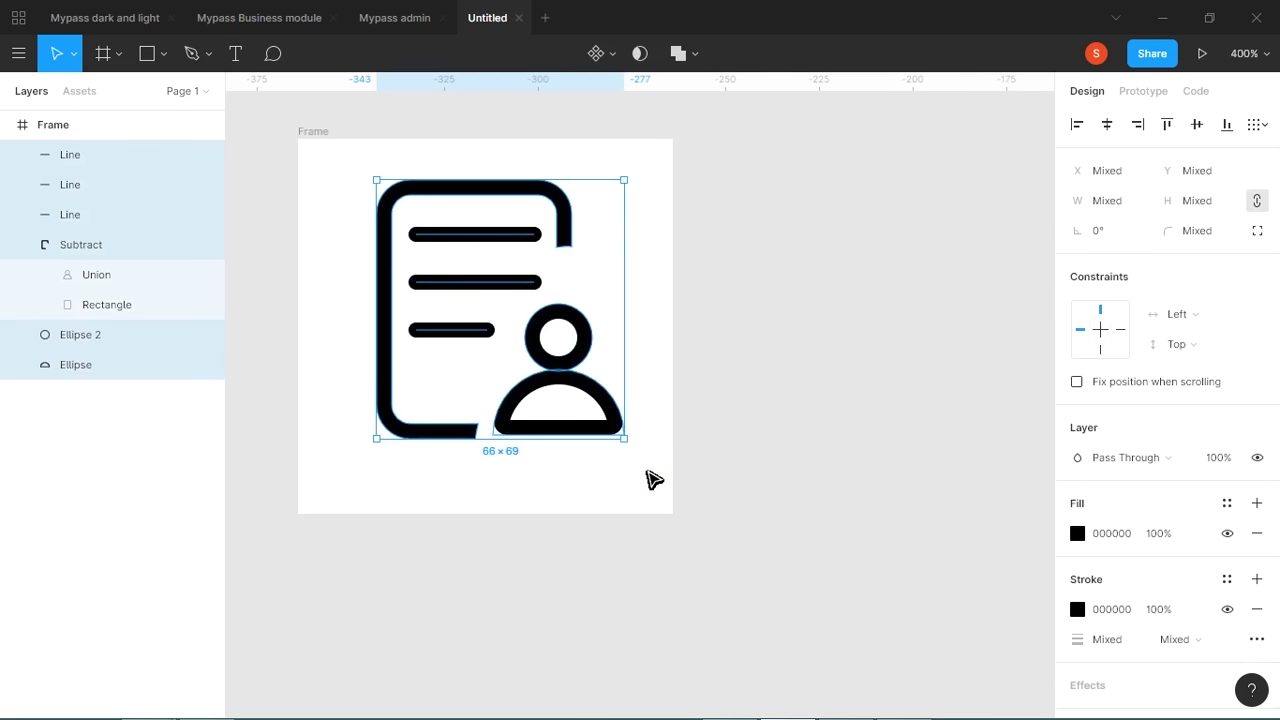
pyautogui.hotkey('shift', 'Down')
pyautogui.hotkey('shift', 'Up')
pyautogui.press('Down')
pyautogui.press('Down')
pyautogui.press('Down')
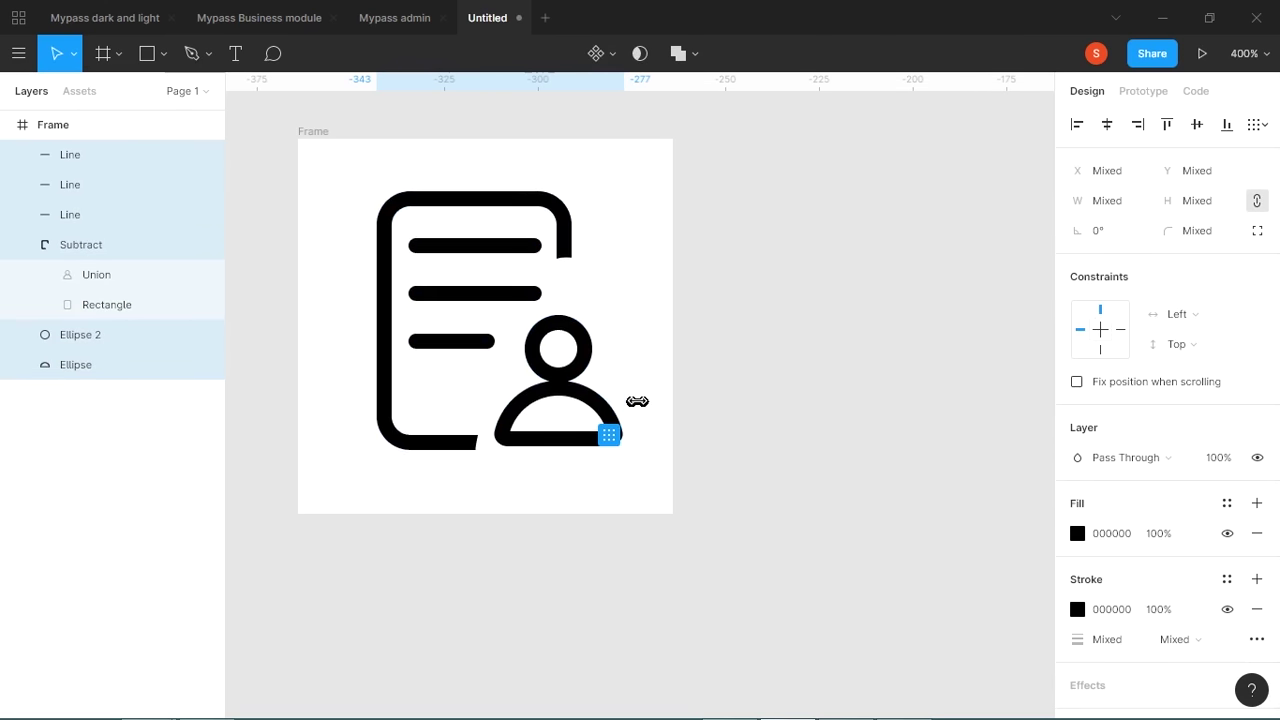
pyautogui.hotkey('ctrl', 'g')
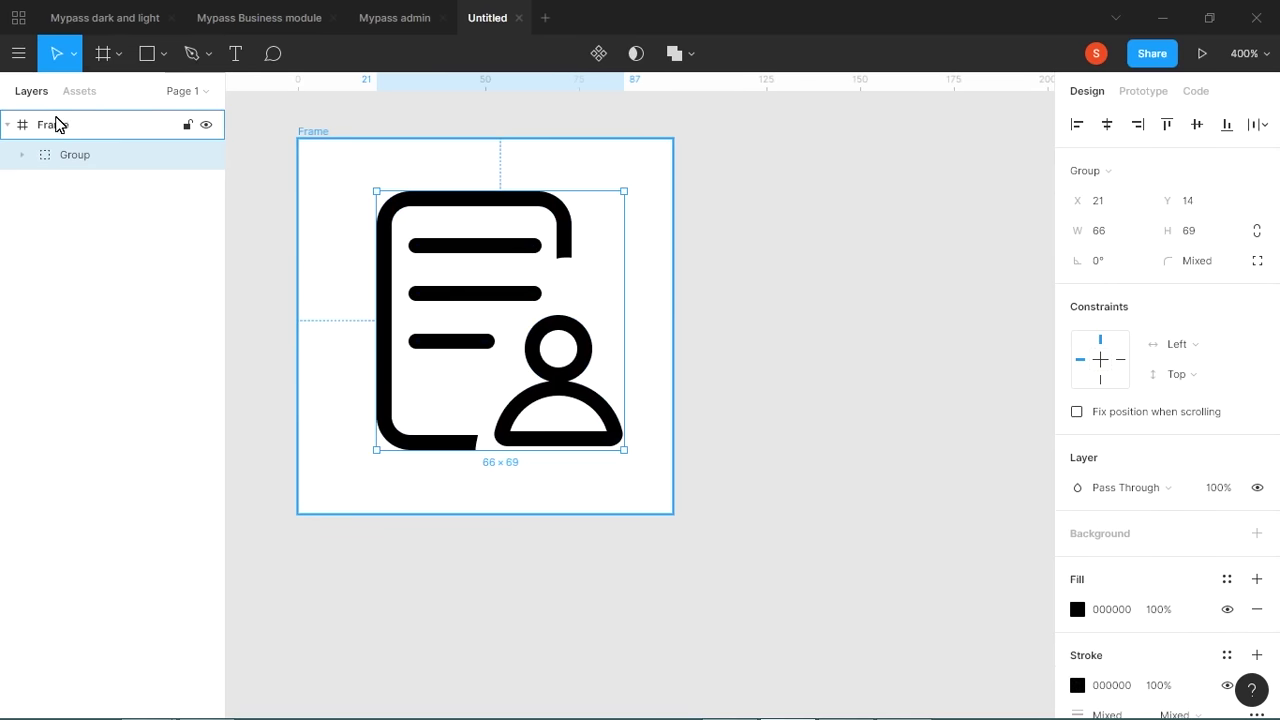
# Centre the icon group horizontally and vertically in the frame.
pyautogui.click(9, 125)
pyautogui.click(95, 170)
pyautogui.click(80, 126)
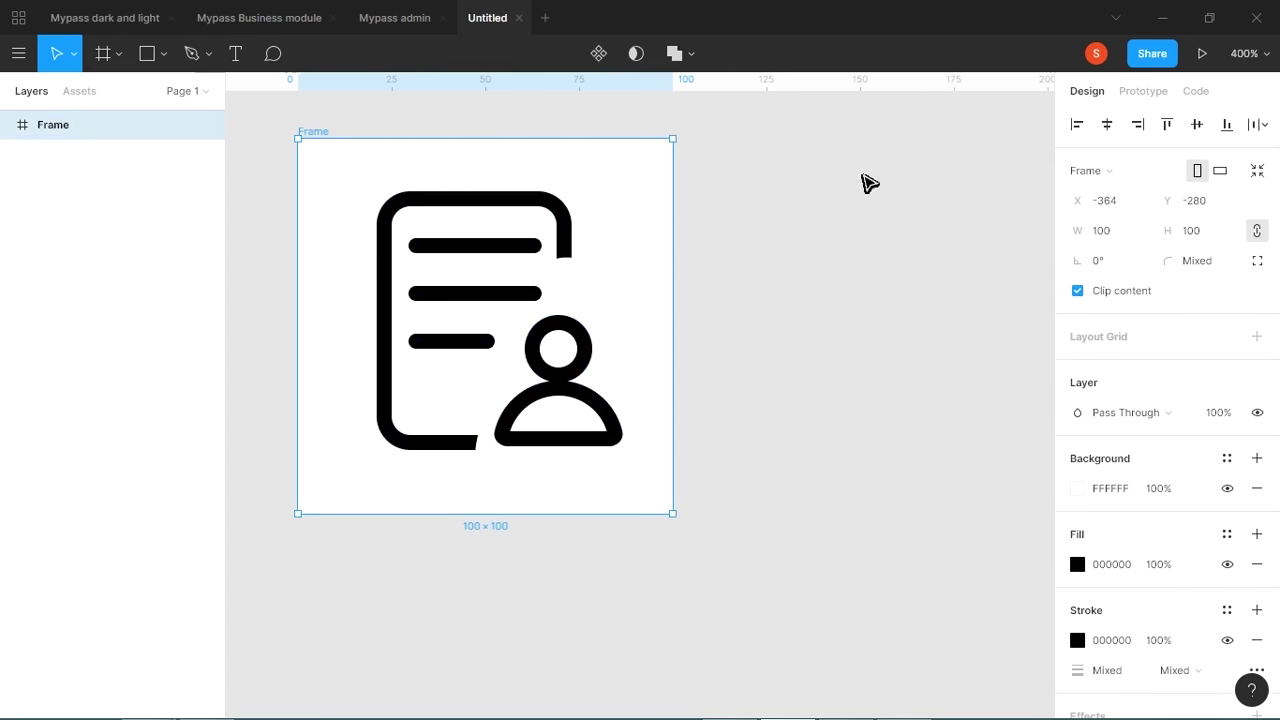
pyautogui.click(7, 125)
pyautogui.click(16, 152)
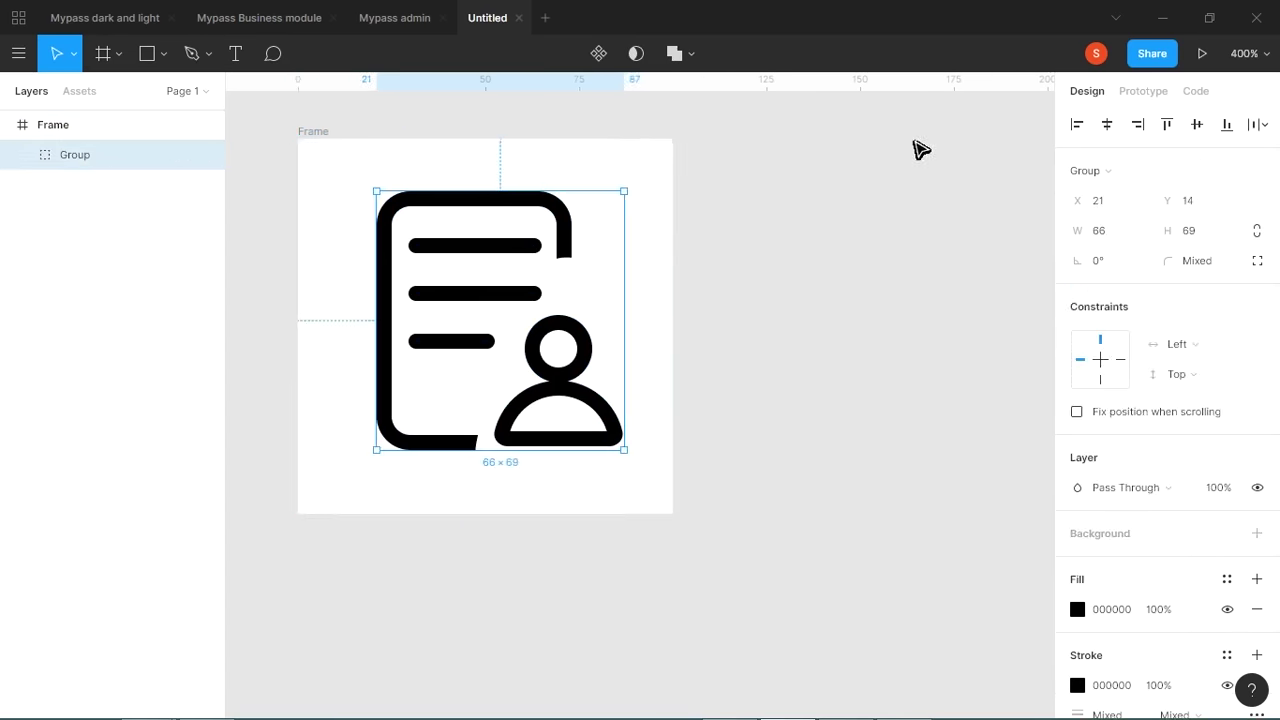
pyautogui.click(1107, 126)
pyautogui.click(1197, 126)
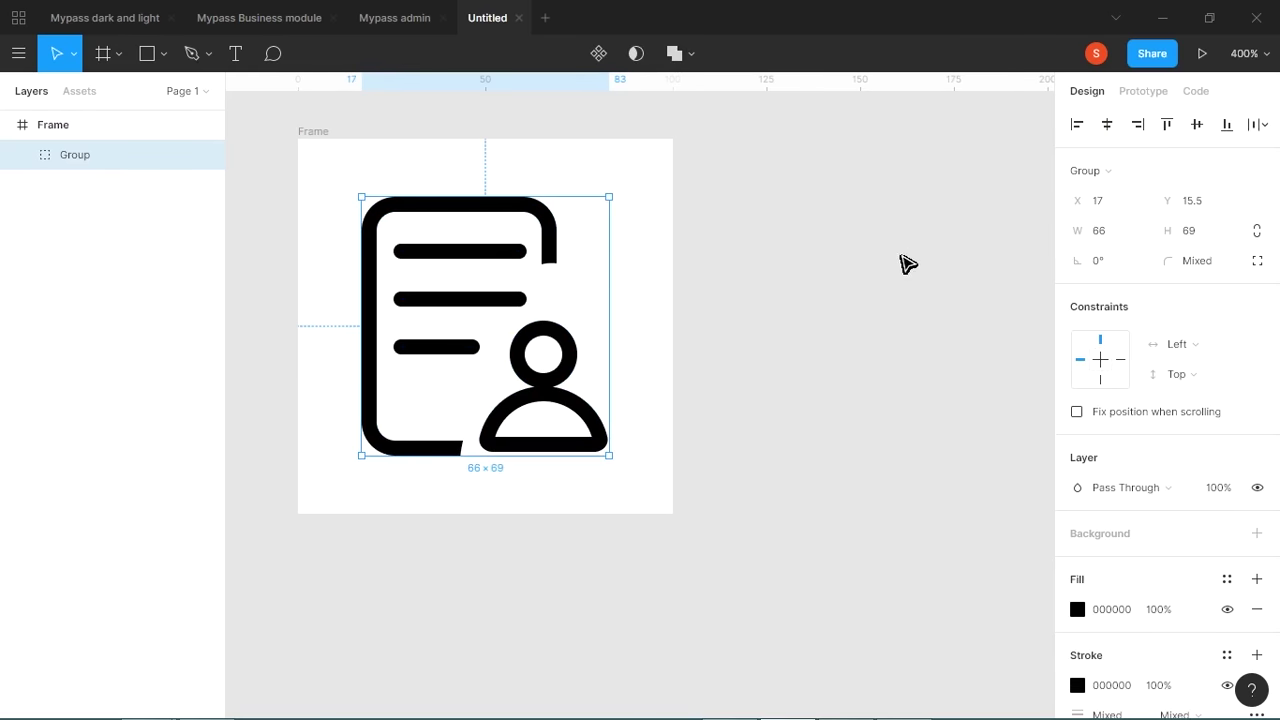
pyautogui.click(886, 294)
# Rename the frame icon 1 and duplicate it alongside as icon 2.
pyautogui.press('-')
pyautogui.click(57, 128)
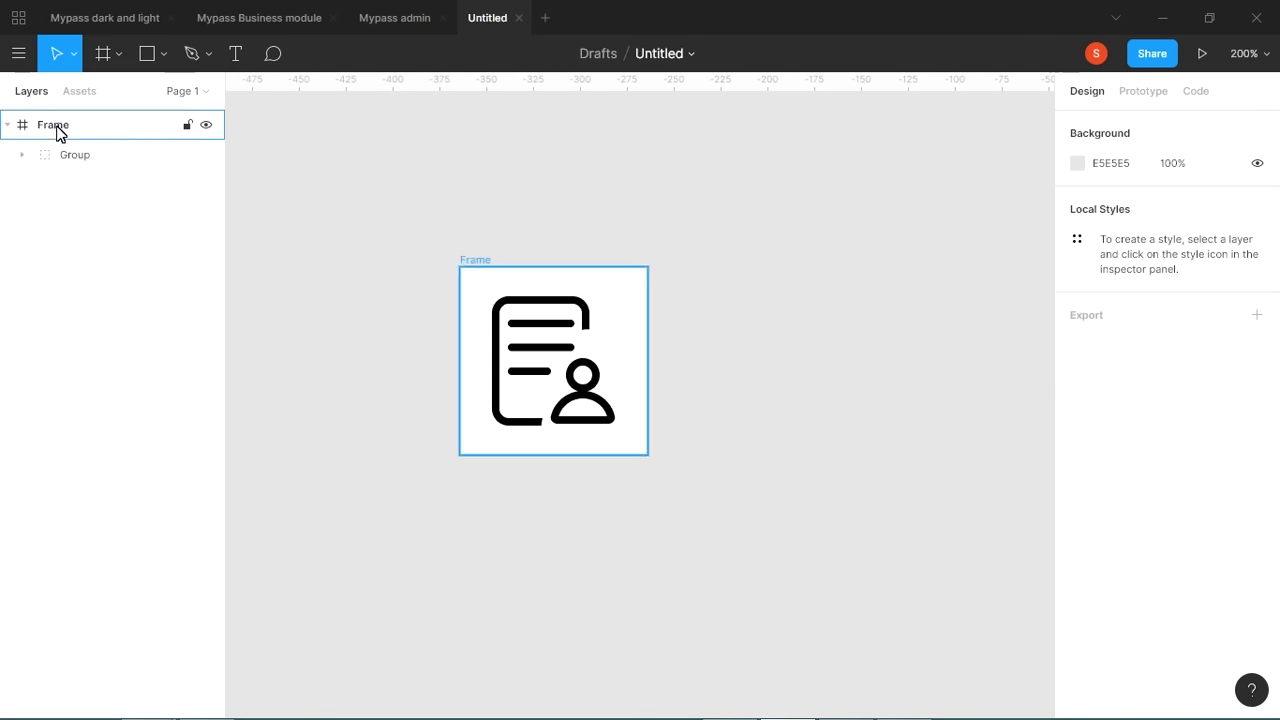
pyautogui.click(7, 125)
pyautogui.moveTo(638, 350); pyautogui.dragTo(826, 343)
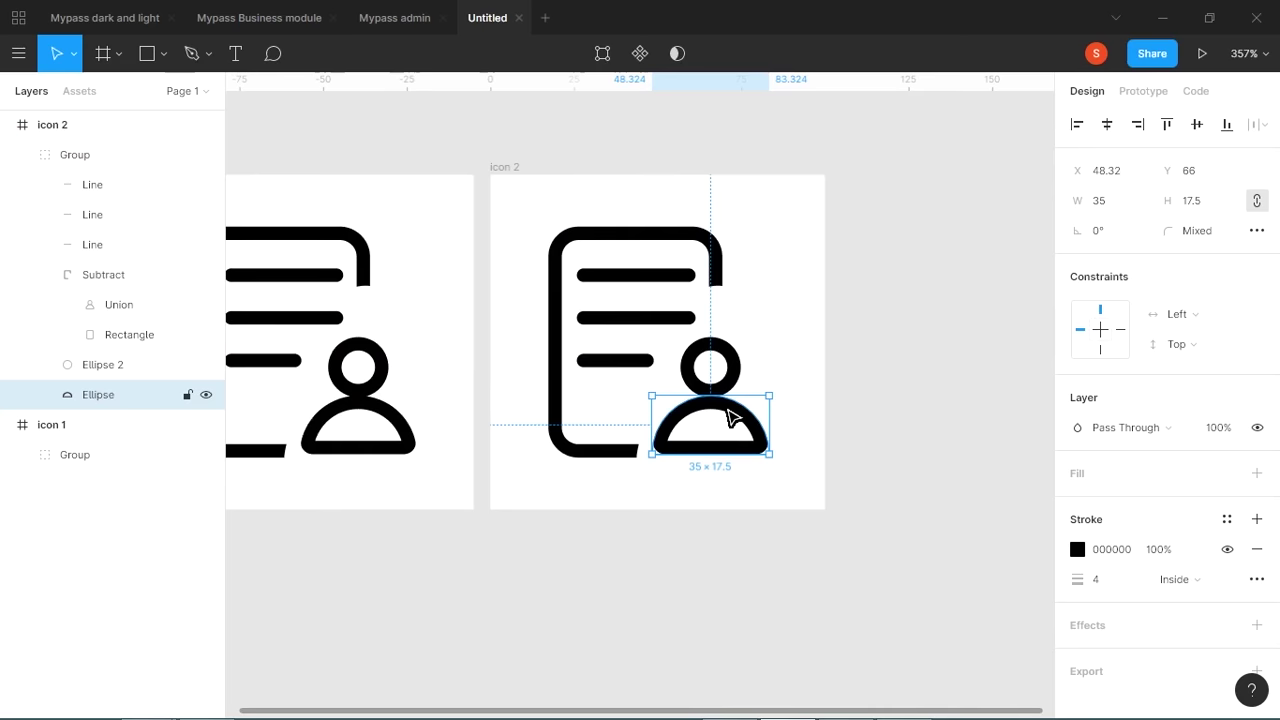
# Delete the person's head and body from icon 2 and widen the remaining group to about 59.36 × 69.
pyautogui.keyDown('shift'); pyautogui.click(735, 382); pyautogui.keyUp('shift')
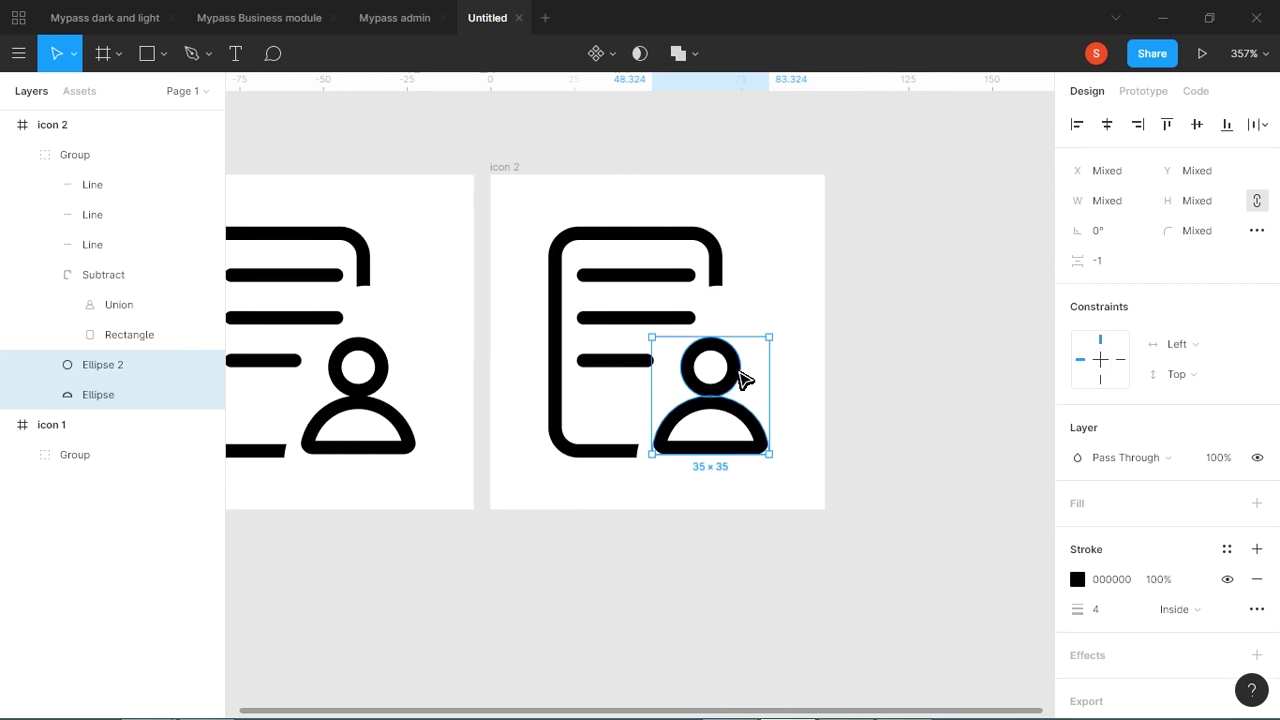
pyautogui.press('Delete')
pyautogui.click(727, 267)
pyautogui.moveTo(723, 266); pyautogui.dragTo(749, 283)
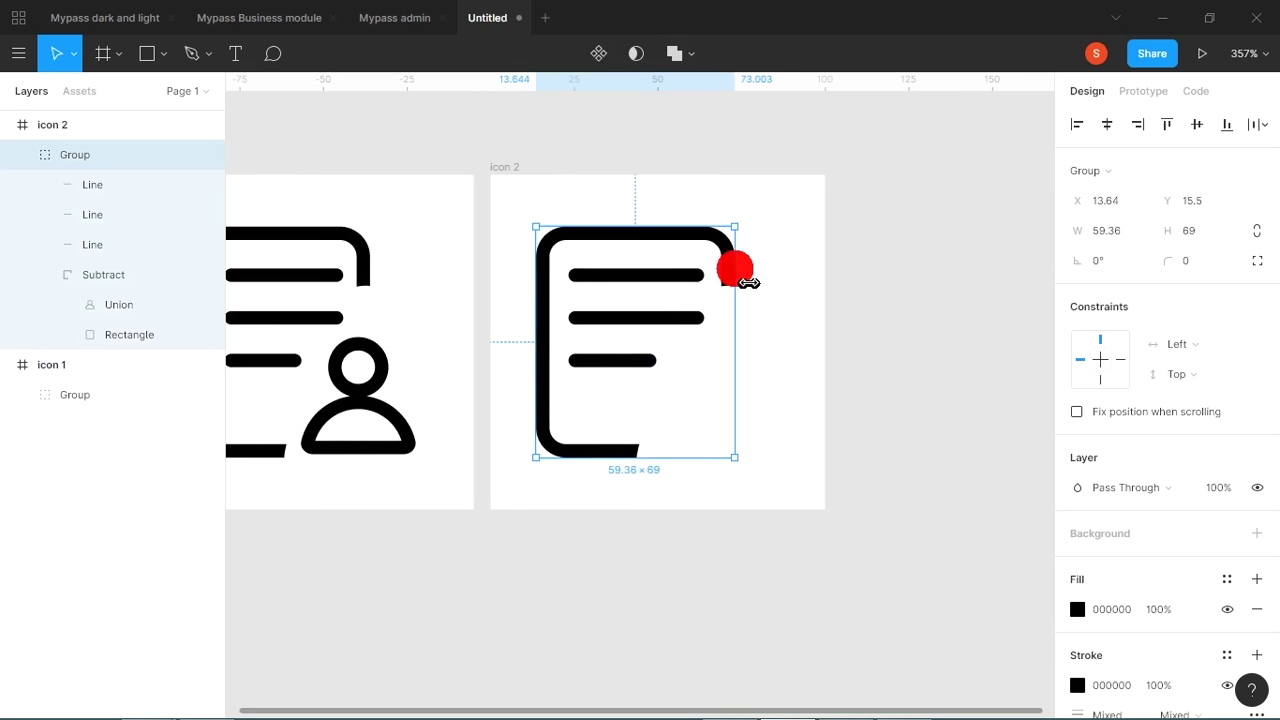
pyautogui.click(797, 298)
# Delete the person-shaped union from icon 2's subtracted shape to restore the full rounded rectangle outline.
pyautogui.moveTo(803, 346); pyautogui.dragTo(705, 286)
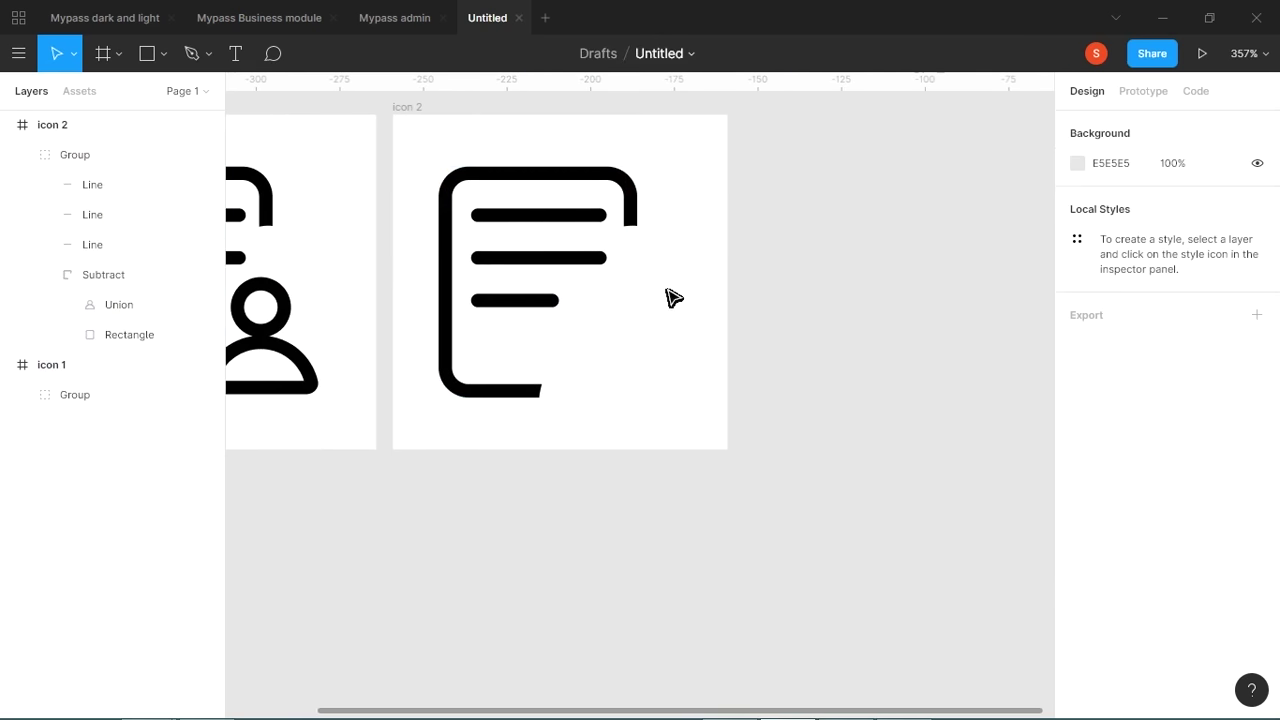
pyautogui.click(555, 401)
pyautogui.doubleClick(551, 403)
pyautogui.doubleClick(558, 399)
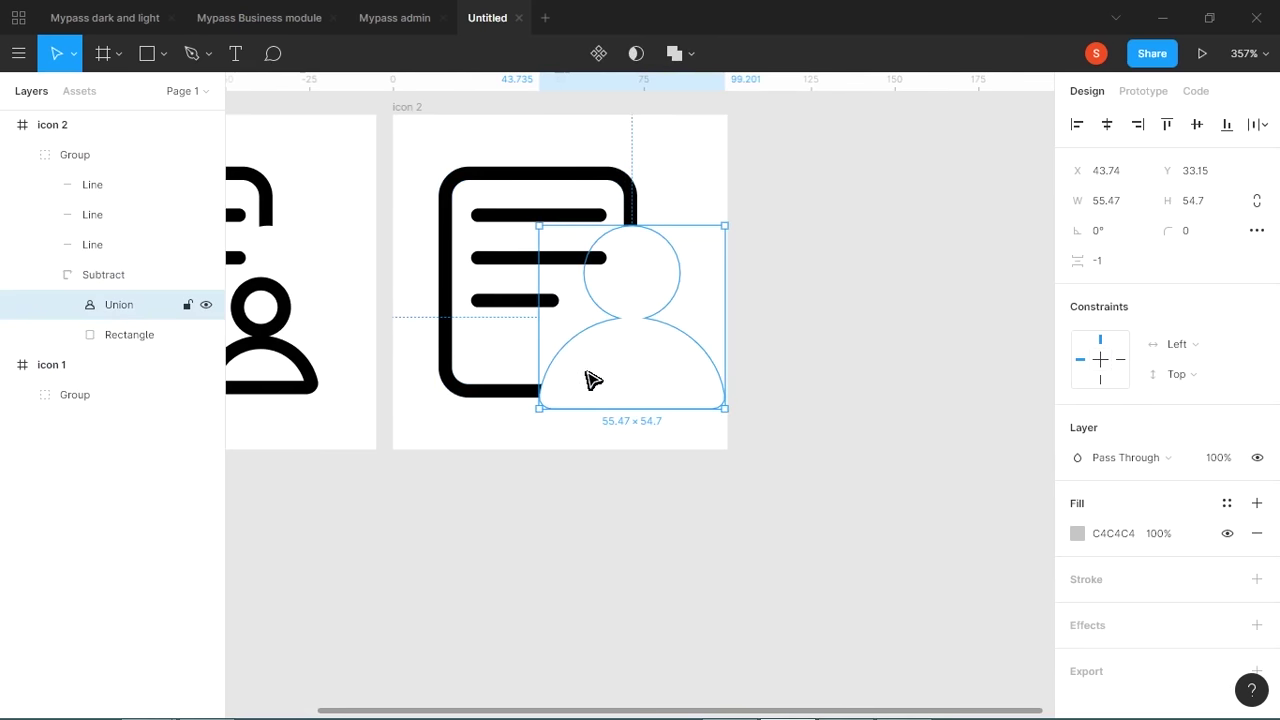
pyautogui.press('Delete')
pyautogui.click(686, 351)
pyautogui.click(632, 362)
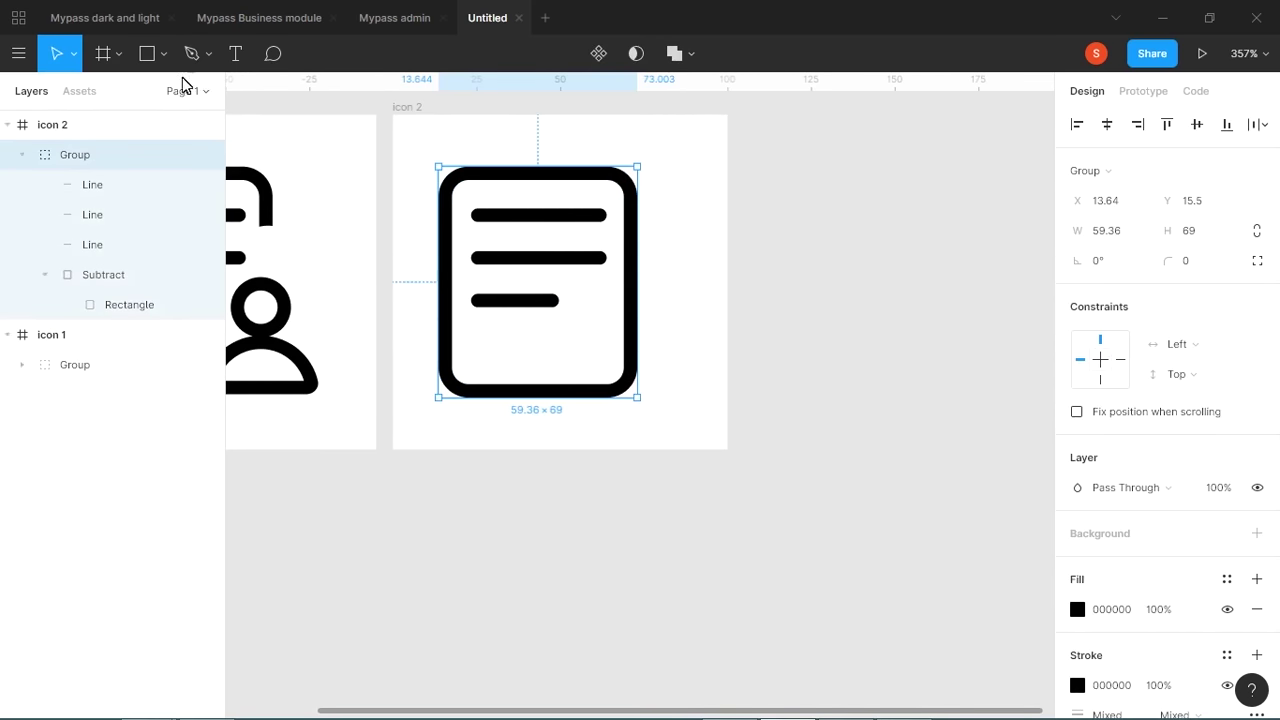
# Draw a grey rectangle and place it over the lower-right corner of icon 2's outline.
pyautogui.press('r')
pyautogui.moveTo(659, 424); pyautogui.dragTo(577, 309)
pyautogui.moveTo(619, 365); pyautogui.dragTo(648, 368)
# Try to subtract the grey rectangle from the whole document group.
pyautogui.keyDown('shift'); pyautogui.click(645, 278); pyautogui.keyUp('shift')
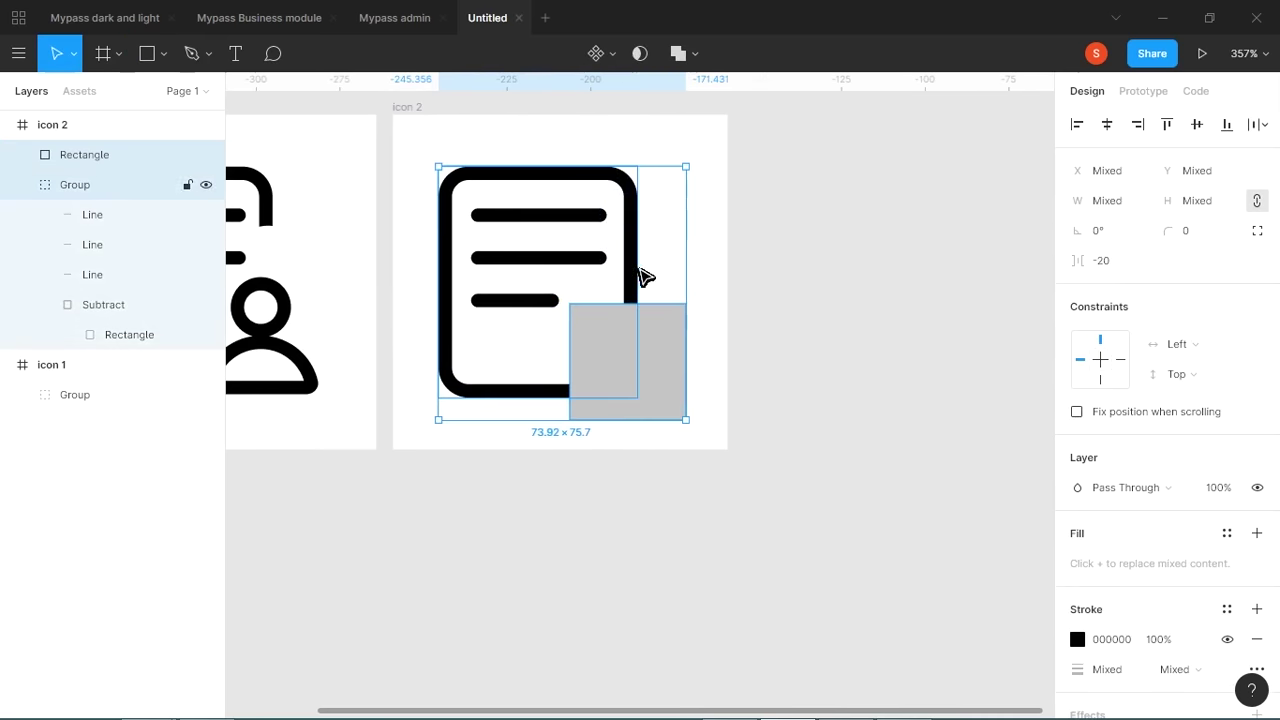
pyautogui.click(697, 54)
pyautogui.click(686, 117)
pyautogui.hotkey('ctrl', 'z')
# Ungroup icon 2's document shapes and subtract the grey rectangle from the rounded outline alone.
pyautogui.click(657, 228)
pyautogui.click(636, 229)
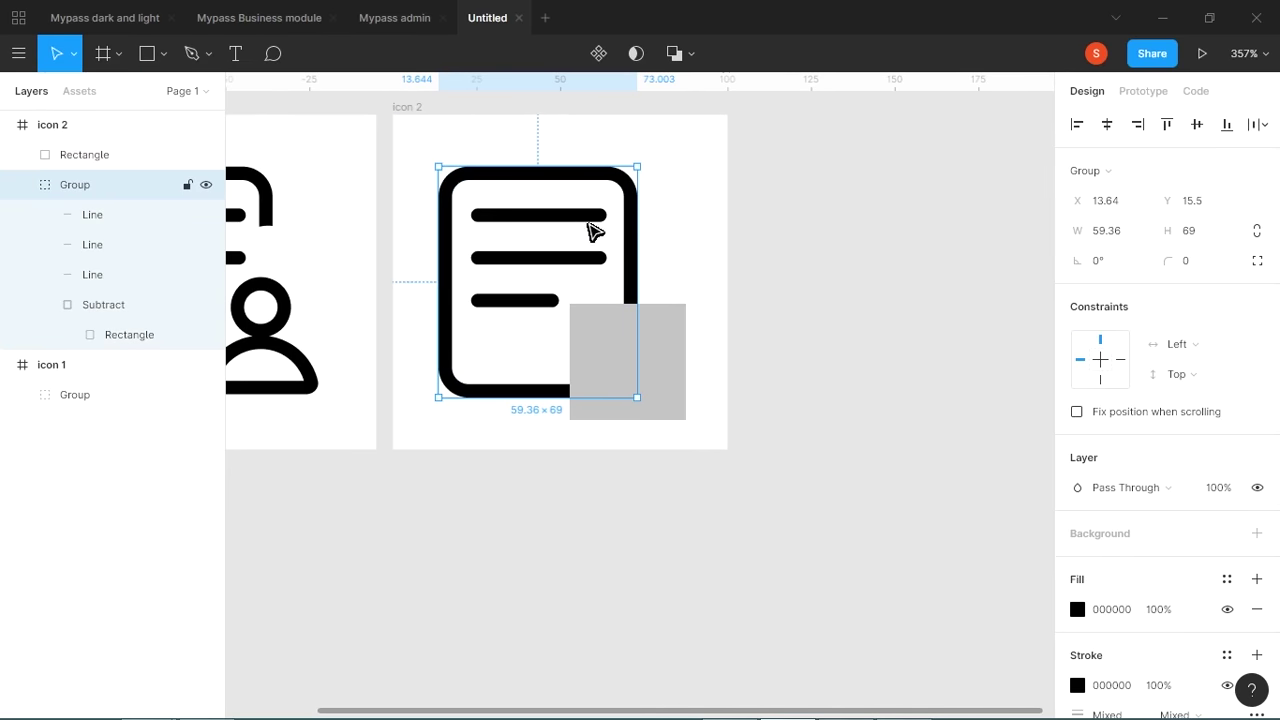
pyautogui.hotkey('ctrl', 'shift', 'g')
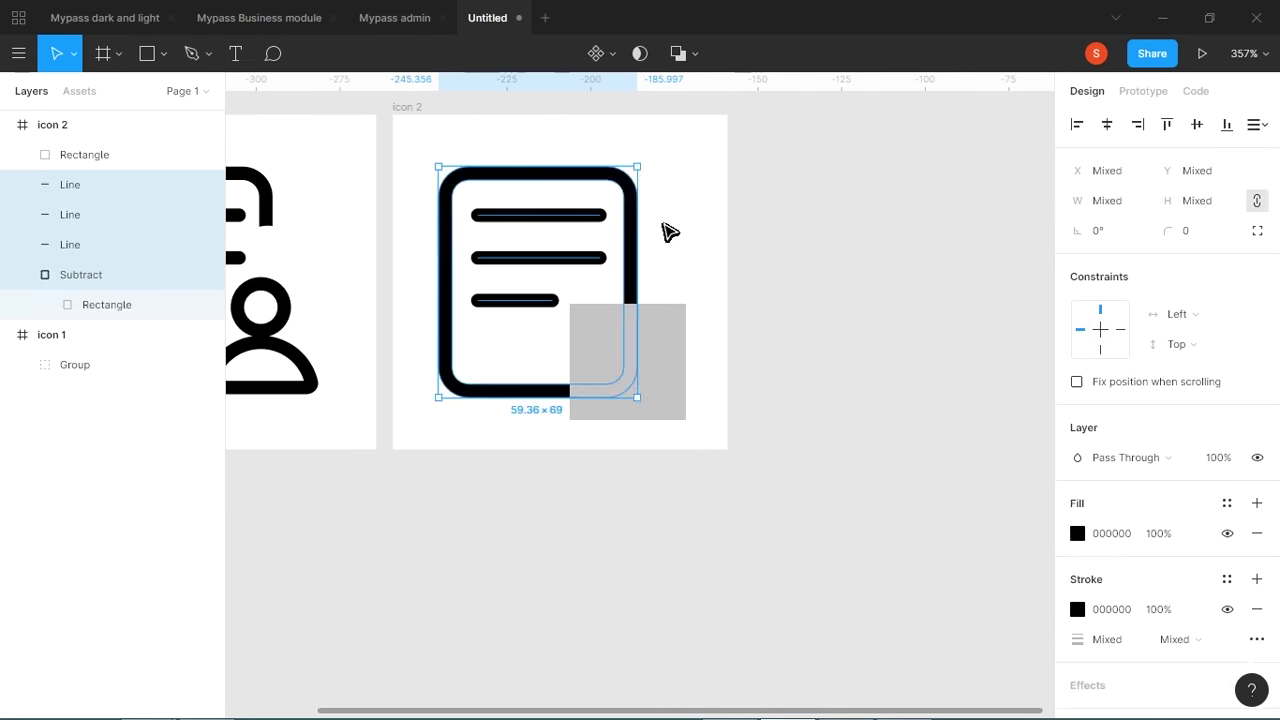
pyautogui.click(631, 246)
pyautogui.keyDown('shift'); pyautogui.click(675, 330); pyautogui.keyUp('shift')
pyautogui.click(696, 64)
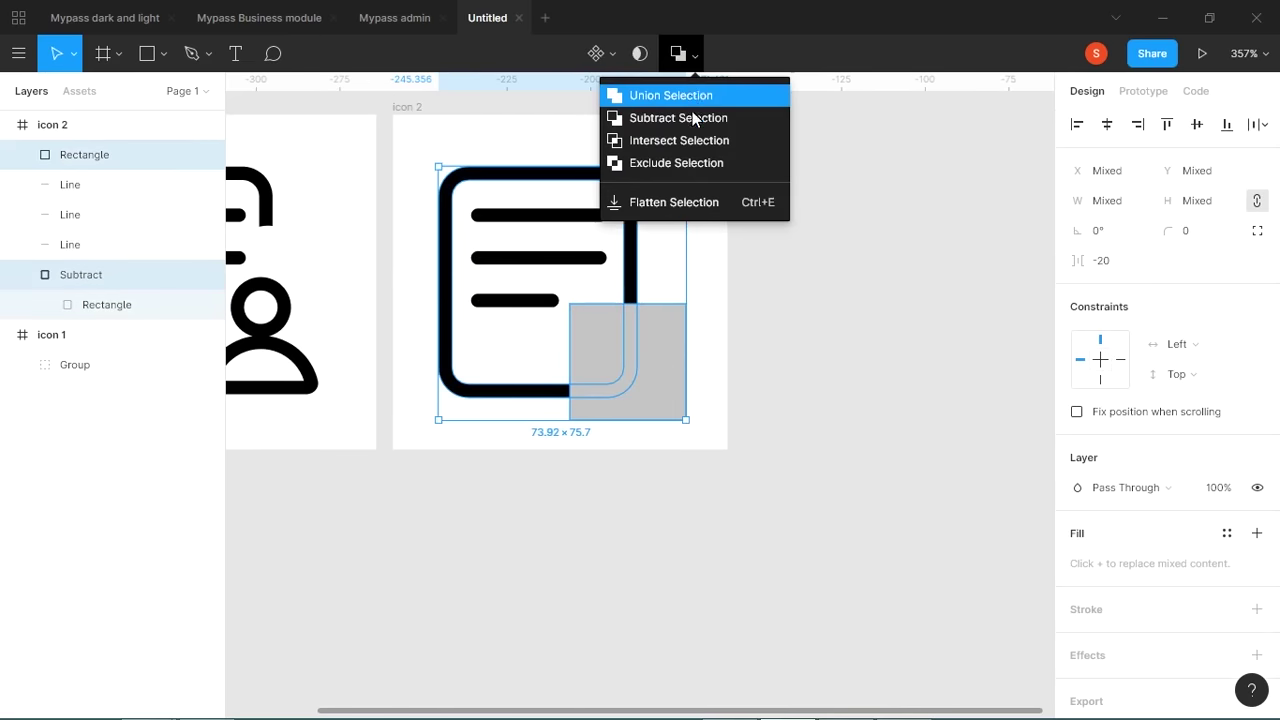
pyautogui.click(700, 115)
pyautogui.click(690, 226)
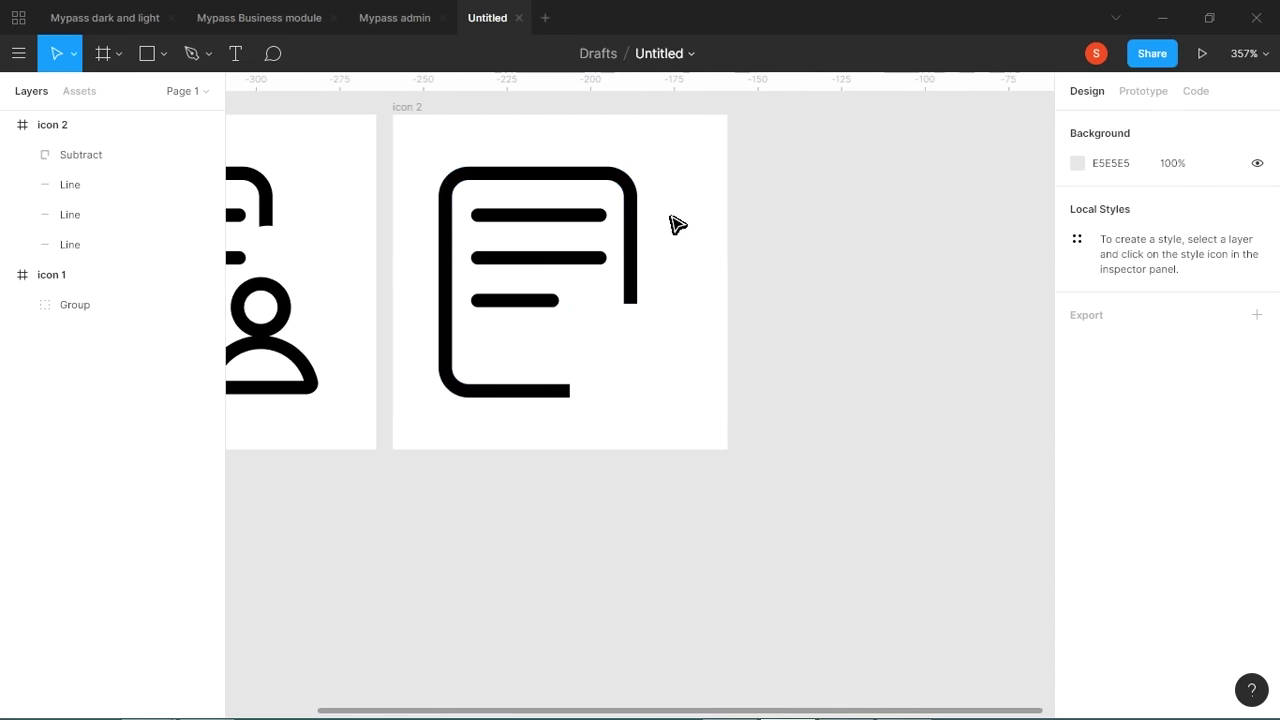
# Draw an upright C4C4C4 rectangle about 13.21 × 37.92 beside the outline's cut corner.
pyautogui.press('space')
pyautogui.moveTo(682, 266); pyautogui.dragTo(657, 229)
pyautogui.press('z')
pyautogui.moveTo(411, 186); pyautogui.dragTo(716, 434)
pyautogui.press('space')
pyautogui.moveTo(712, 384); pyautogui.dragTo(520, 319)
pyautogui.click(161, 58)
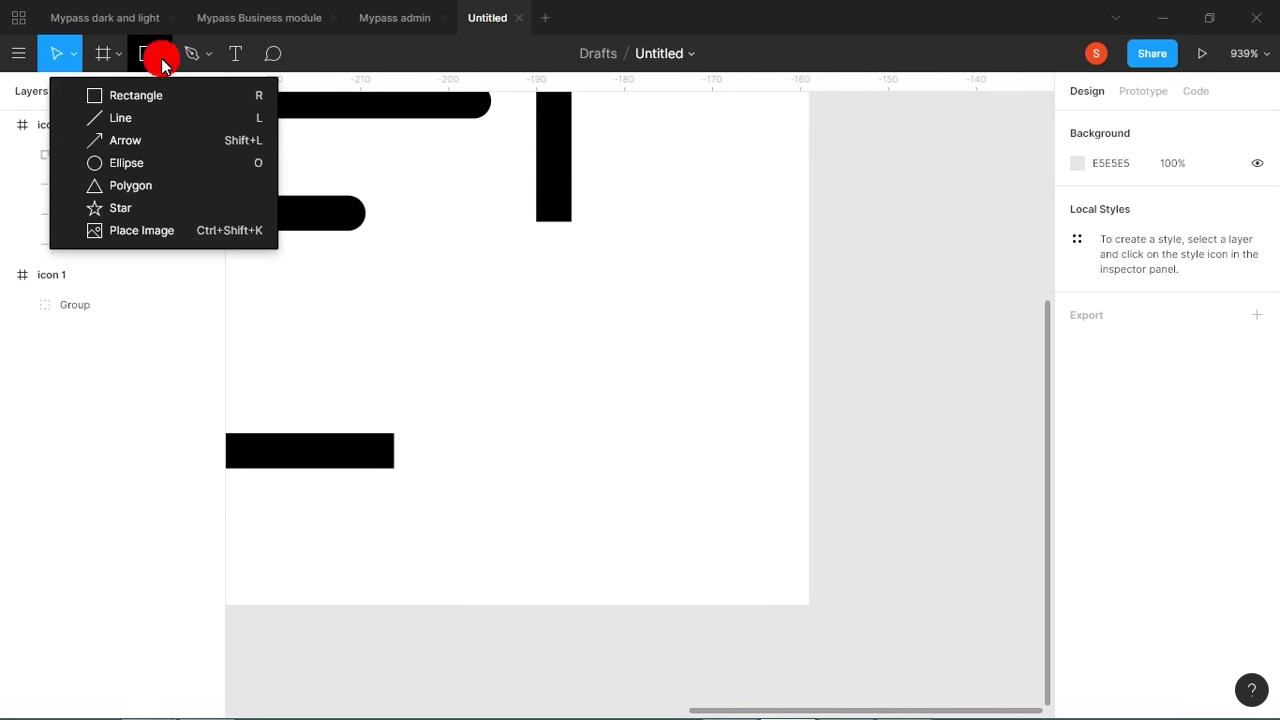
pyautogui.click(157, 95)
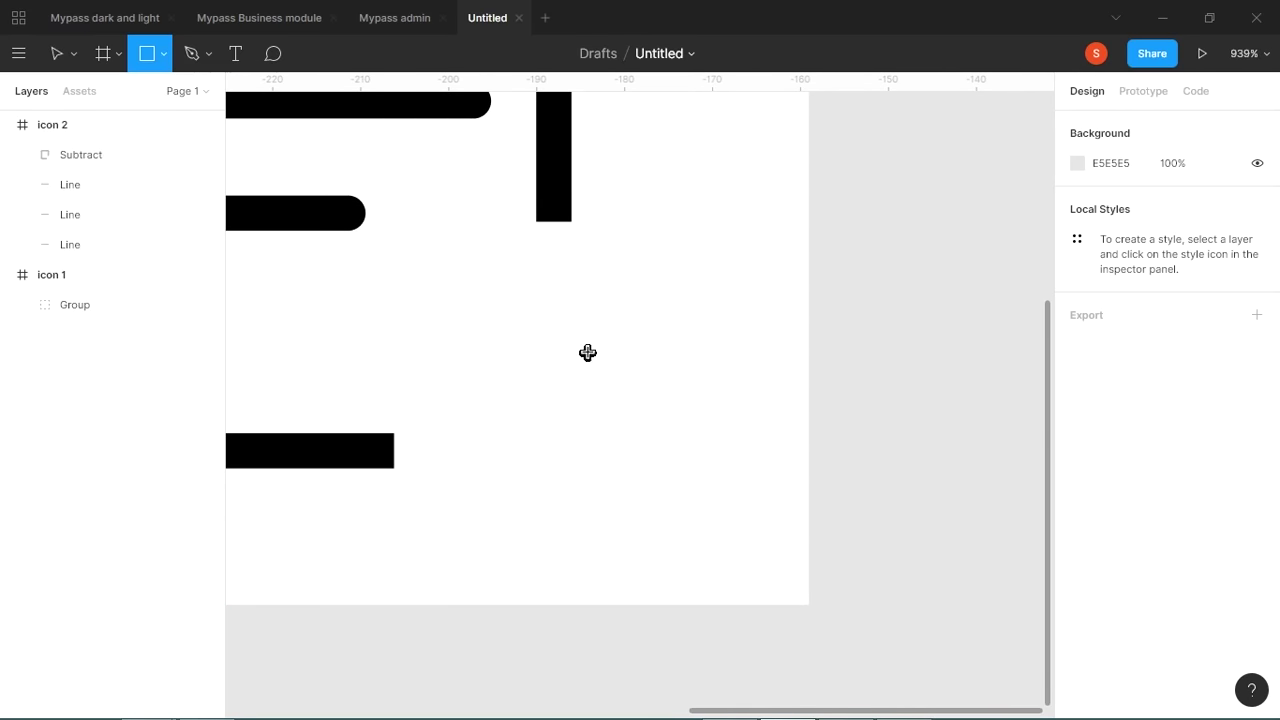
pyautogui.moveTo(607, 249); pyautogui.dragTo(725, 553)
pyautogui.moveTo(689, 420); pyautogui.dragTo(695, 363)
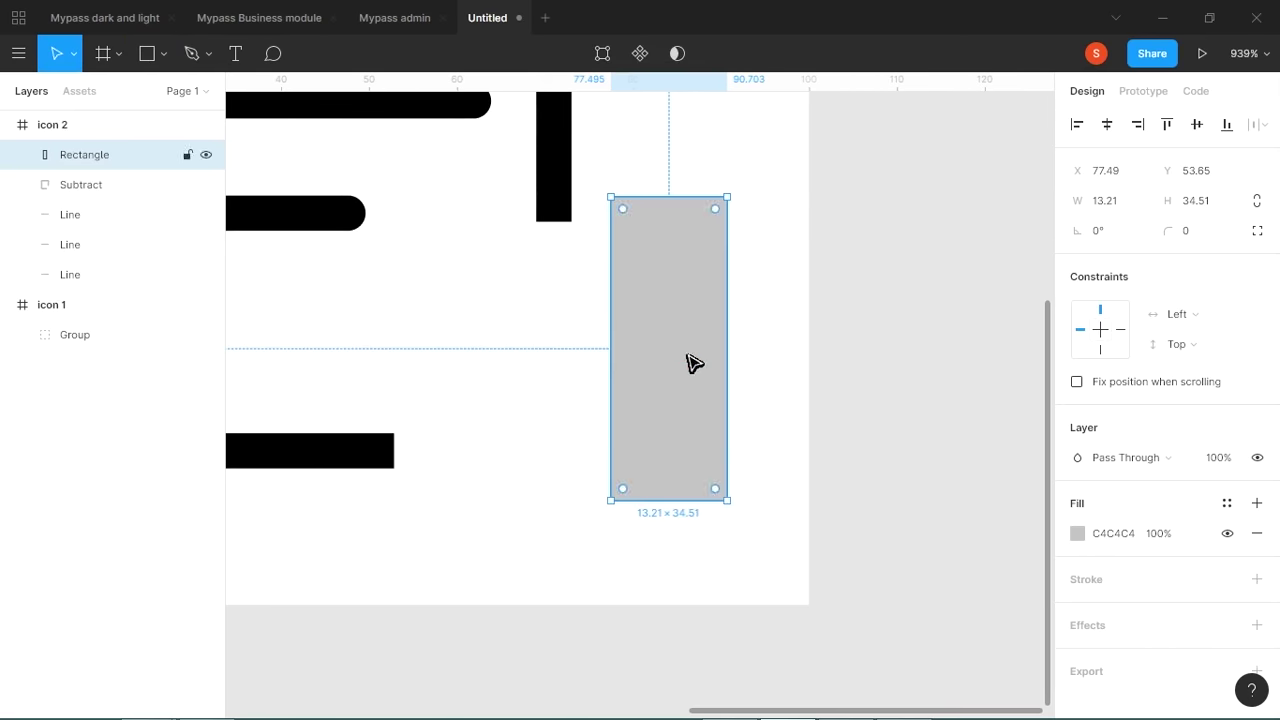
pyautogui.moveTo(731, 517); pyautogui.dragTo(731, 545)
# Fully round the grey rectangle's two top corners and move the shape up to about Y 43.85.
pyautogui.moveTo(768, 165); pyautogui.dragTo(594, 251)
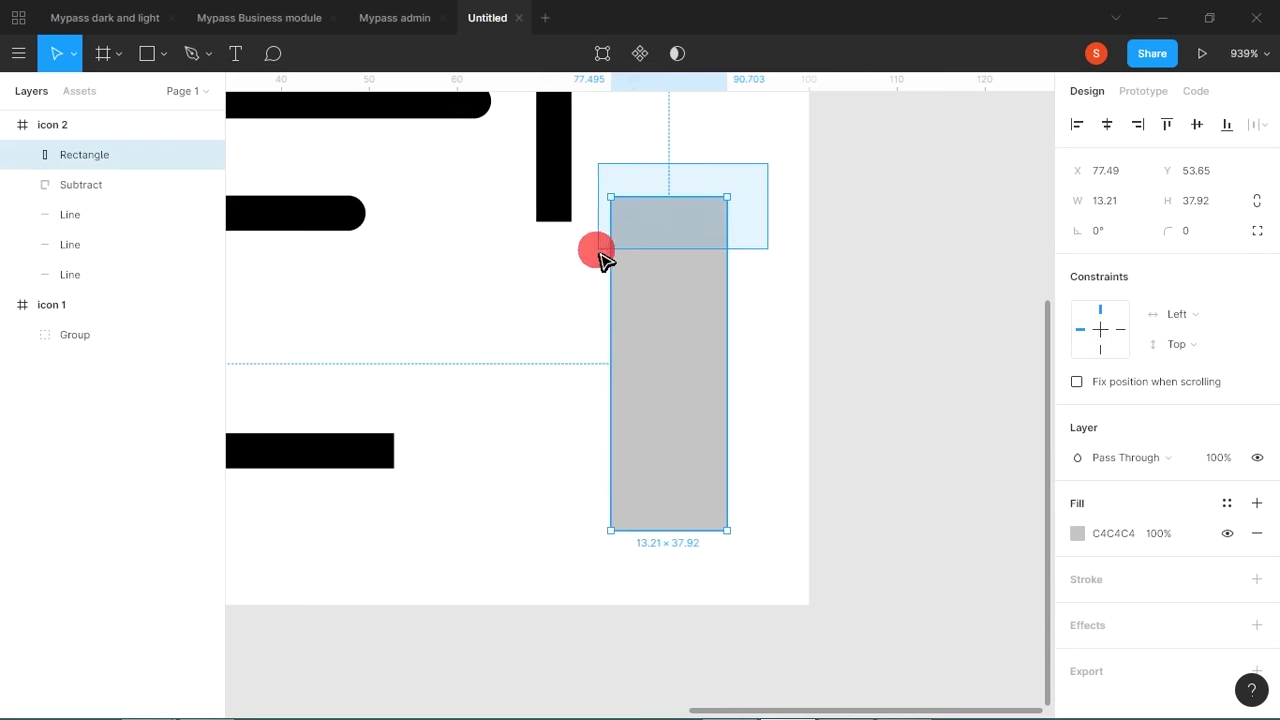
pyautogui.doubleClick(646, 249)
pyautogui.moveTo(748, 178); pyautogui.dragTo(580, 250)
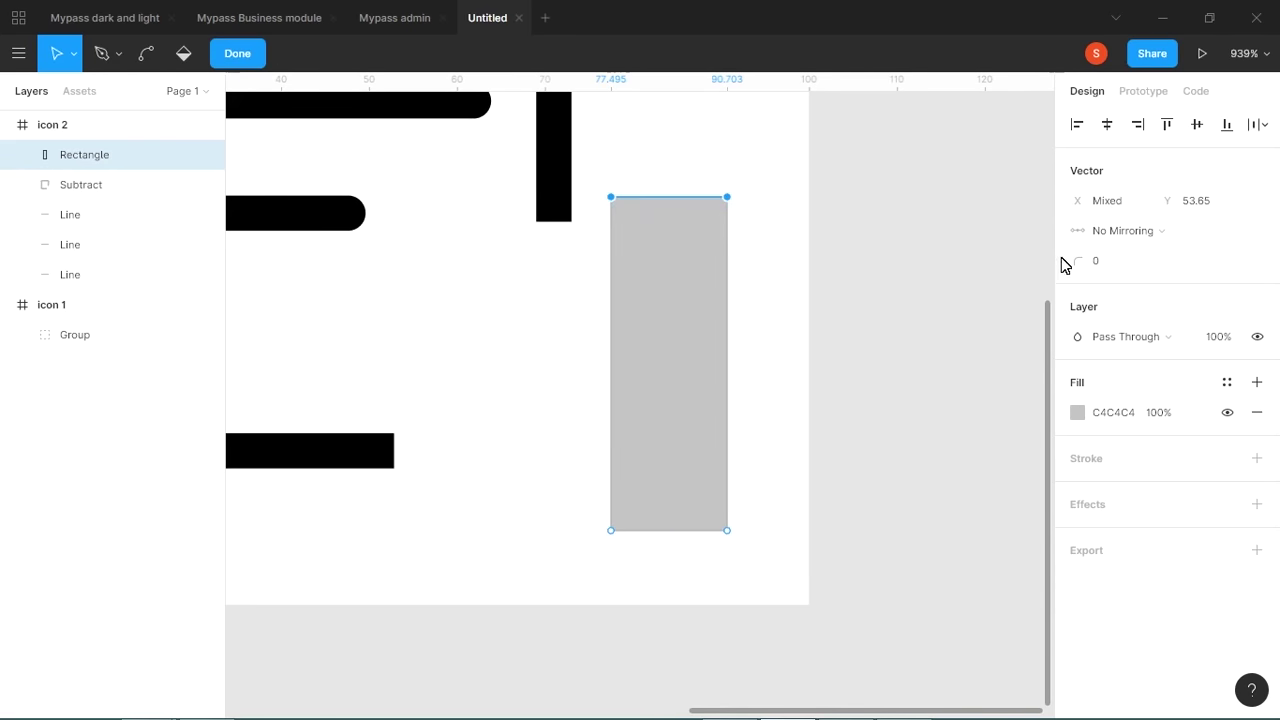
pyautogui.press('Escape')
pyautogui.click(771, 343)
pyautogui.moveTo(733, 338); pyautogui.dragTo(734, 266)
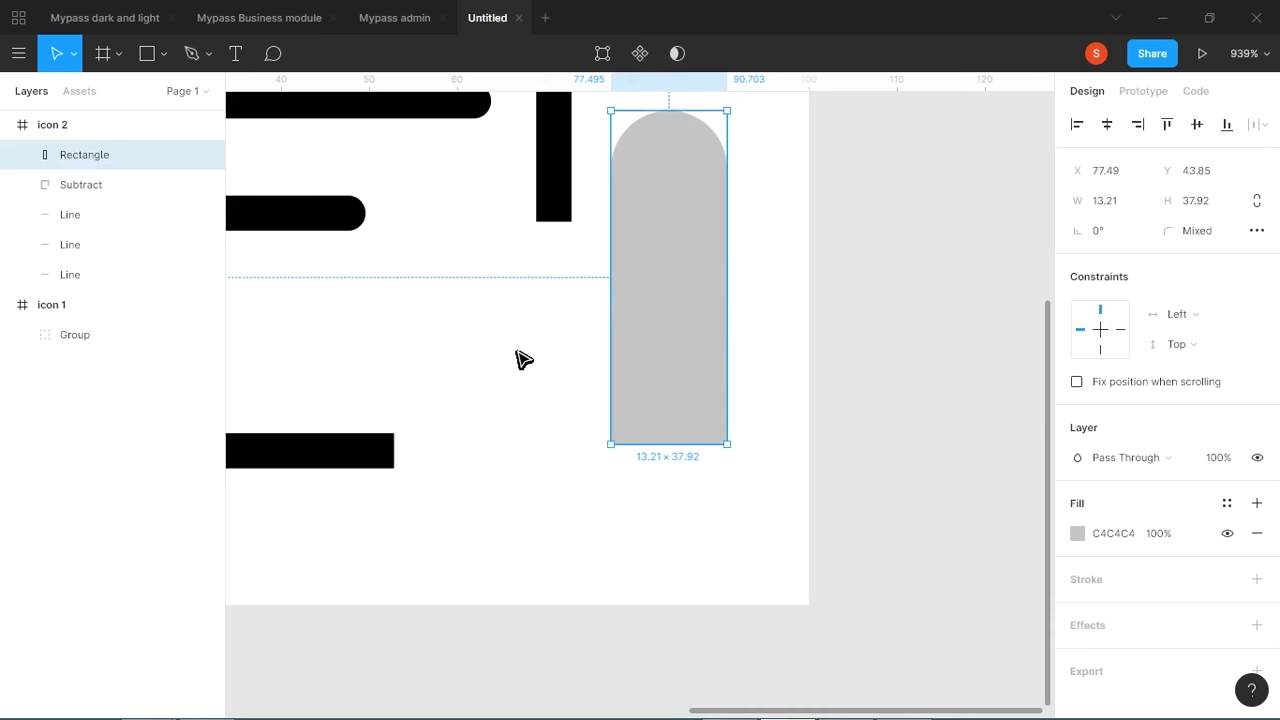
pyautogui.click(535, 401)
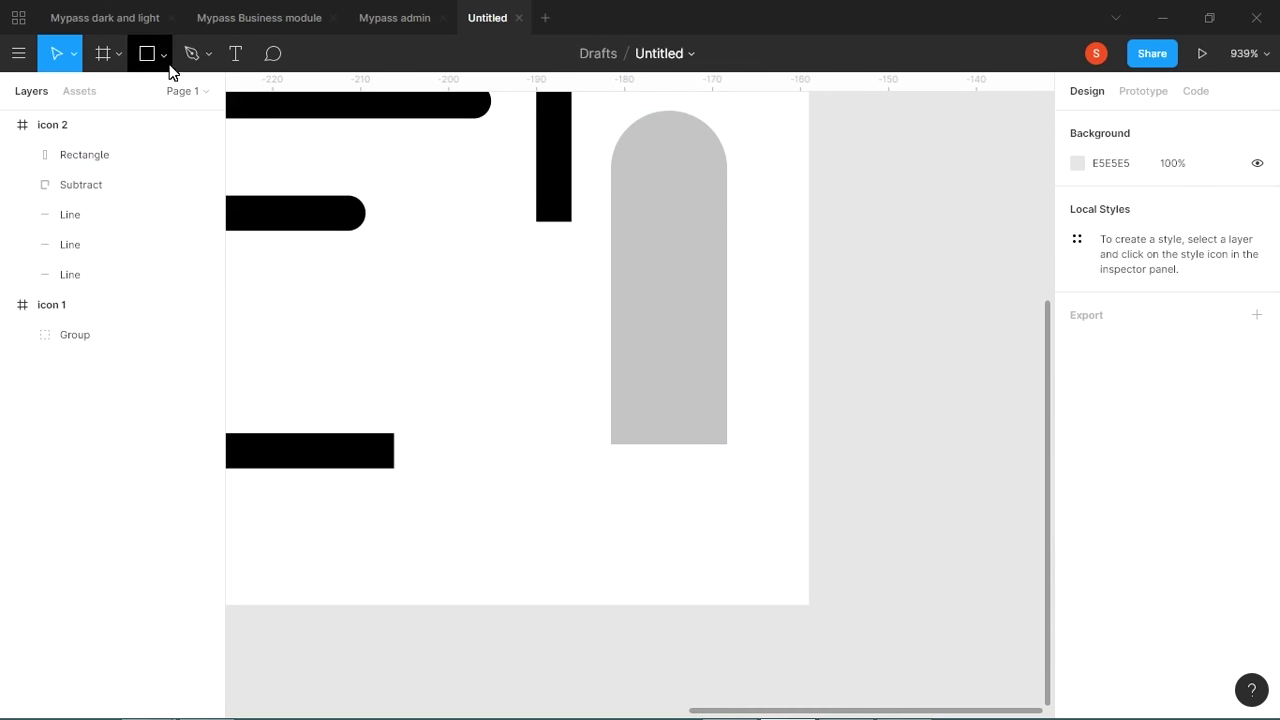
# Draw a triangle rotated 180° beneath the grey rounded rectangle as a pencil tip and narrow it to about 15.13 × 16.62.
pyautogui.moveTo(164, 59); pyautogui.dragTo(361, 248)
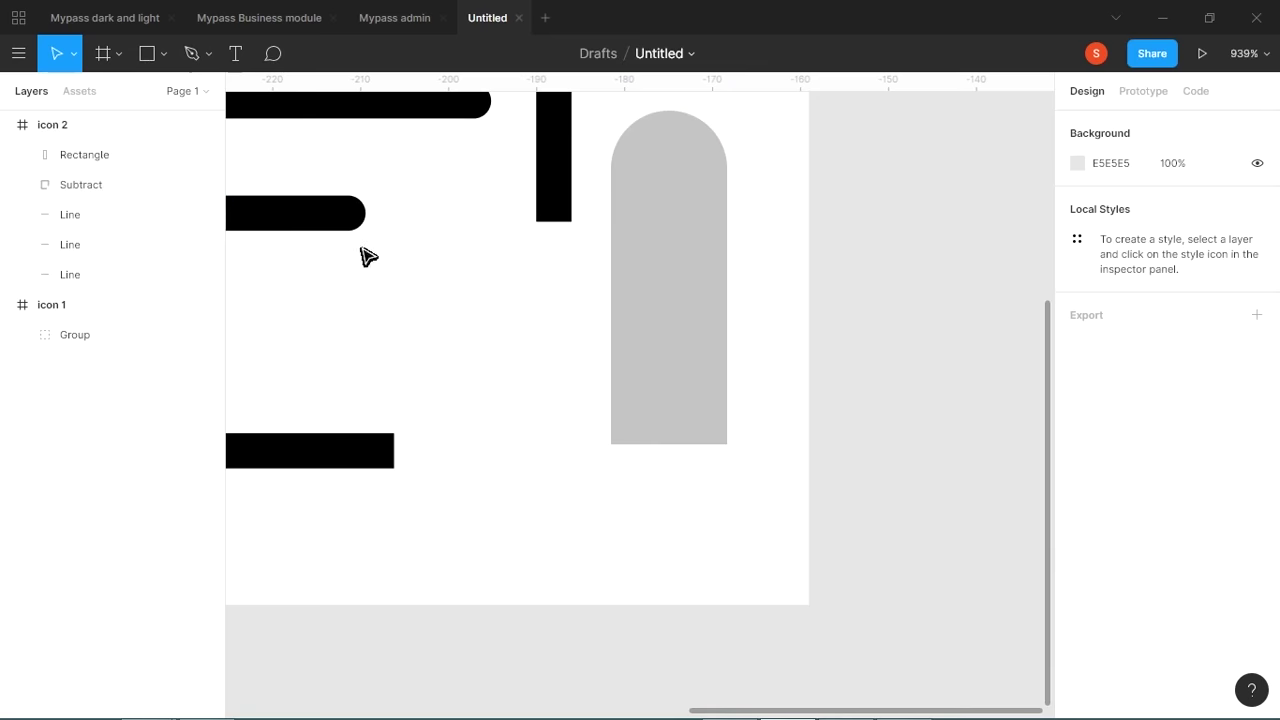
pyautogui.click(160, 53)
pyautogui.click(146, 186)
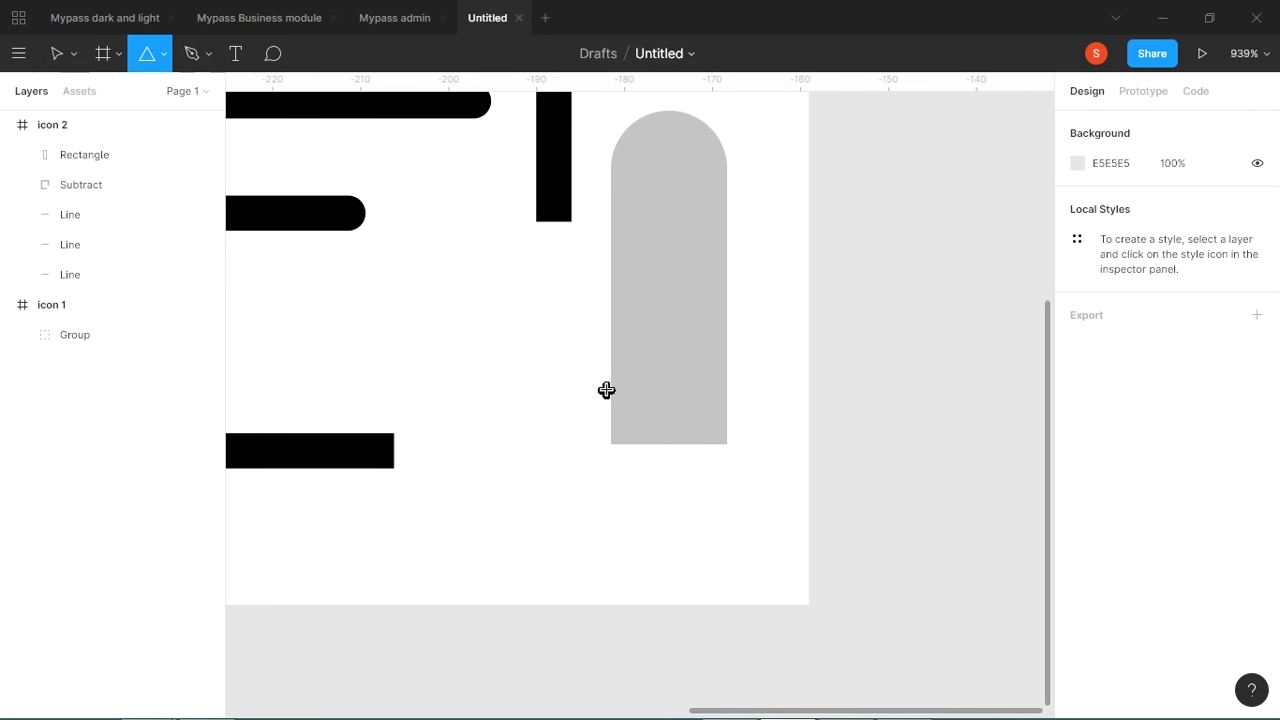
pyautogui.moveTo(679, 458)
pyautogui.mouseDown()
pyautogui.moveTo(717, 514)
pyautogui.moveTo(740, 516)
pyautogui.mouseUp()
pyautogui.moveTo(760, 376); pyautogui.dragTo(609, 523)
pyautogui.moveTo(643, 469); pyautogui.dragTo(662, 505)
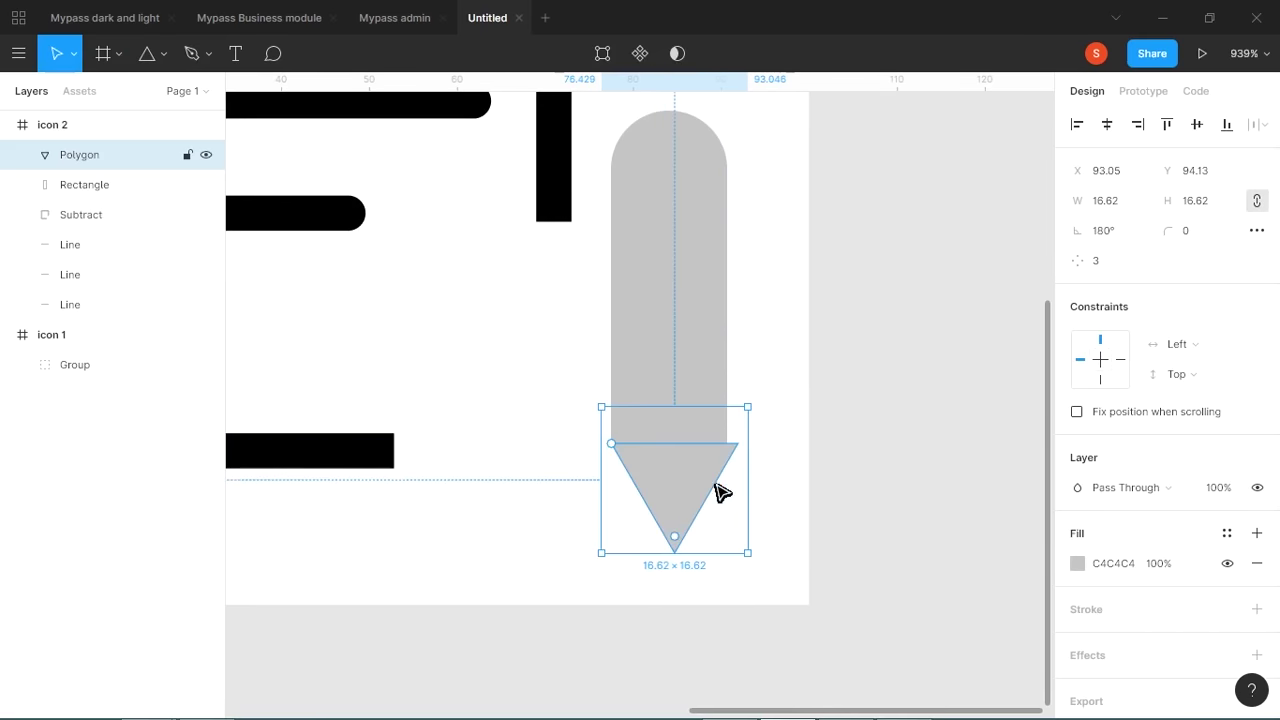
pyautogui.moveTo(763, 497); pyautogui.dragTo(748, 500)
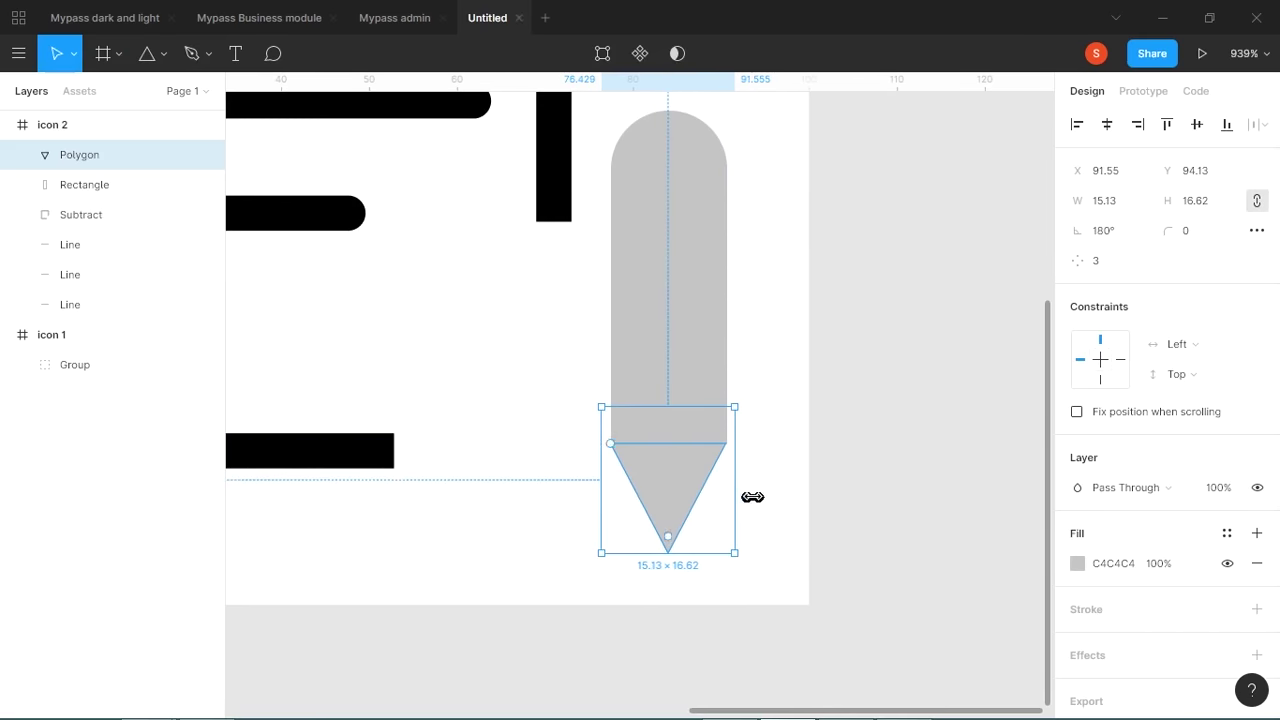
# Shift the grey triangle to about X 91.61, Y 94.23 so its upper-left corner meets the rectangle's lower-left corner.
pyautogui.click(778, 481)
pyautogui.press('z')
pyautogui.click(622, 394)
pyautogui.press('space')
pyautogui.moveTo(829, 534); pyautogui.dragTo(738, 323)
pyautogui.press('z')
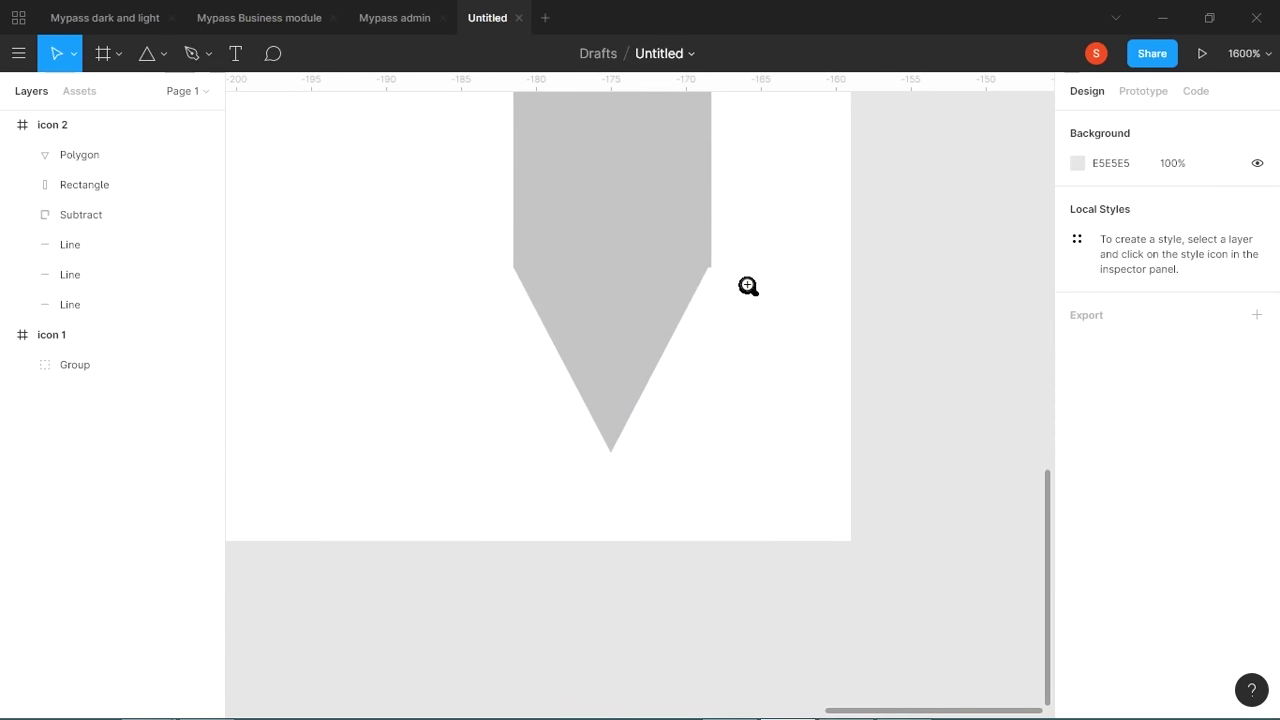
pyautogui.moveTo(732, 246); pyautogui.dragTo(467, 567)
pyautogui.press('space')
pyautogui.moveTo(574, 486); pyautogui.dragTo(534, 608)
pyautogui.click(607, 462)
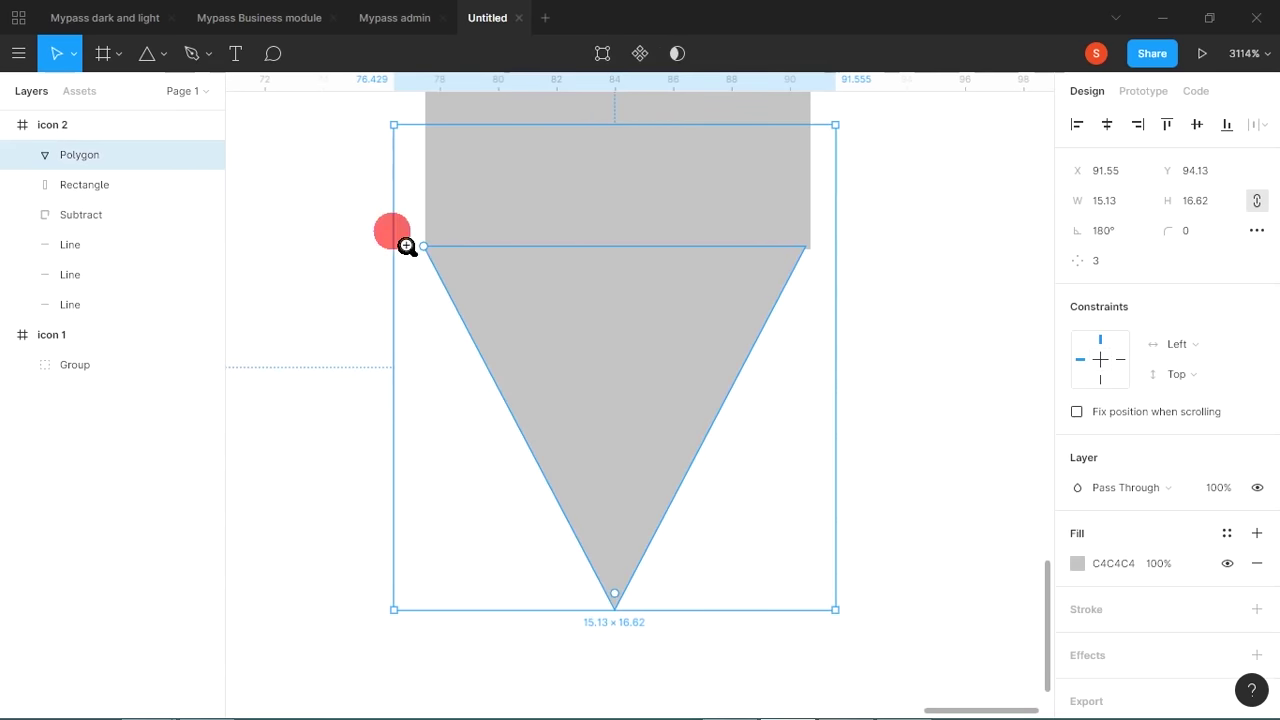
pyautogui.moveTo(392, 231); pyautogui.dragTo(546, 354)
pyautogui.click(478, 250)
pyautogui.moveTo(511, 255)
pyautogui.mouseDown()
pyautogui.moveTo(523, 252)
pyautogui.moveTo(523, 266)
pyautogui.mouseUp()
# Widen the triangle to about 15.33 so its upper edge matches the width of the rectangle's base.
pyautogui.scroll(-5, 651, 306)
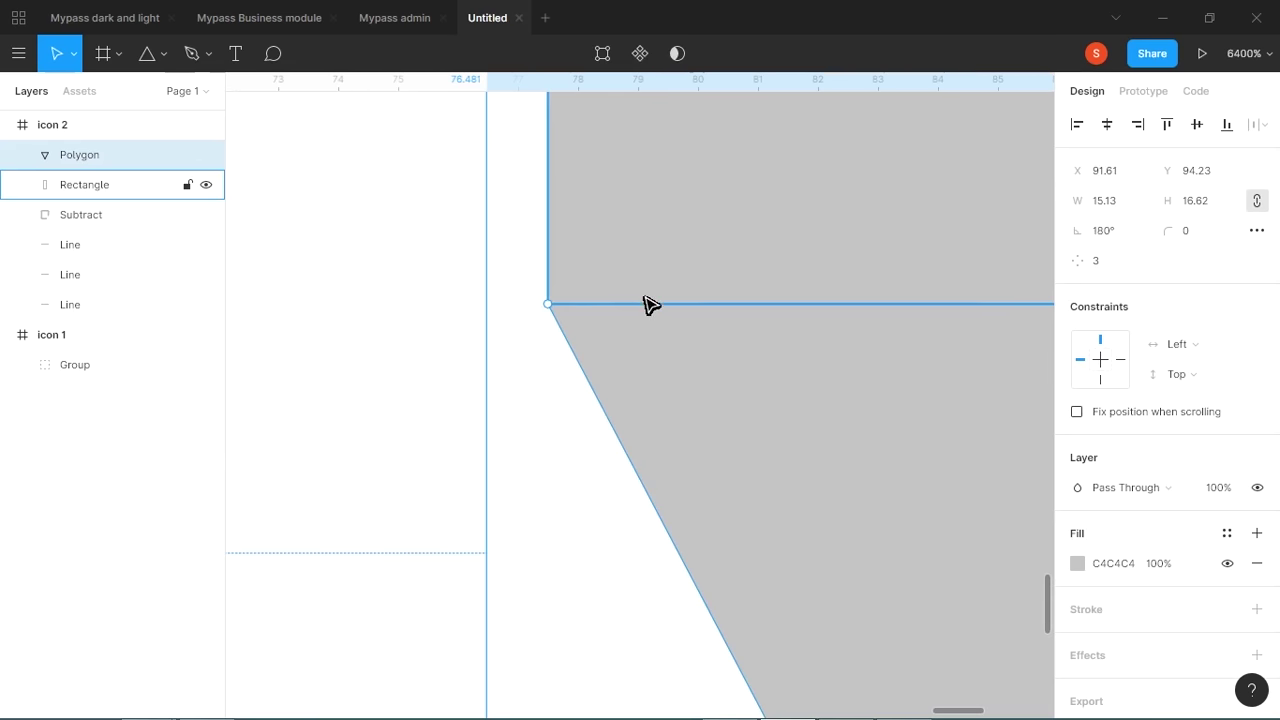
pyautogui.click(780, 469)
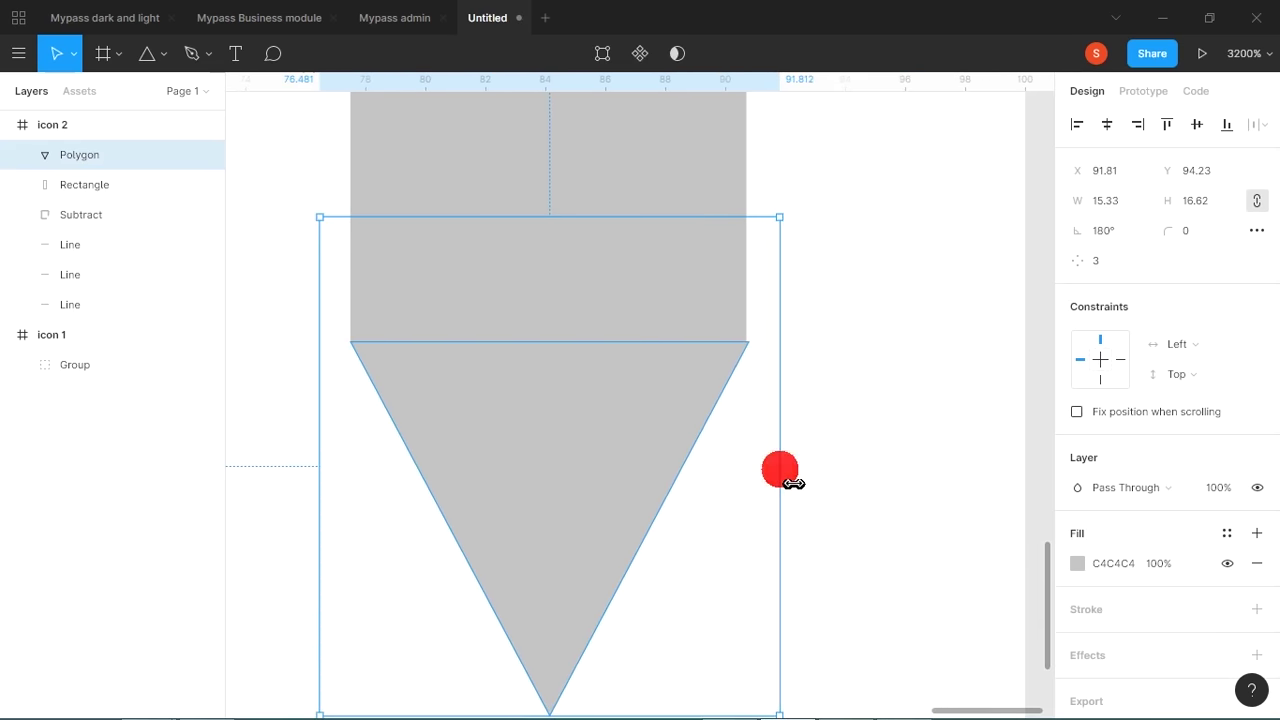
pyautogui.click(830, 460)
# Round the triangle's lower tip vertex with a corner radius of 1.
pyautogui.moveTo(709, 550); pyautogui.dragTo(743, 457)
pyautogui.press('-')
pyautogui.click(624, 437)
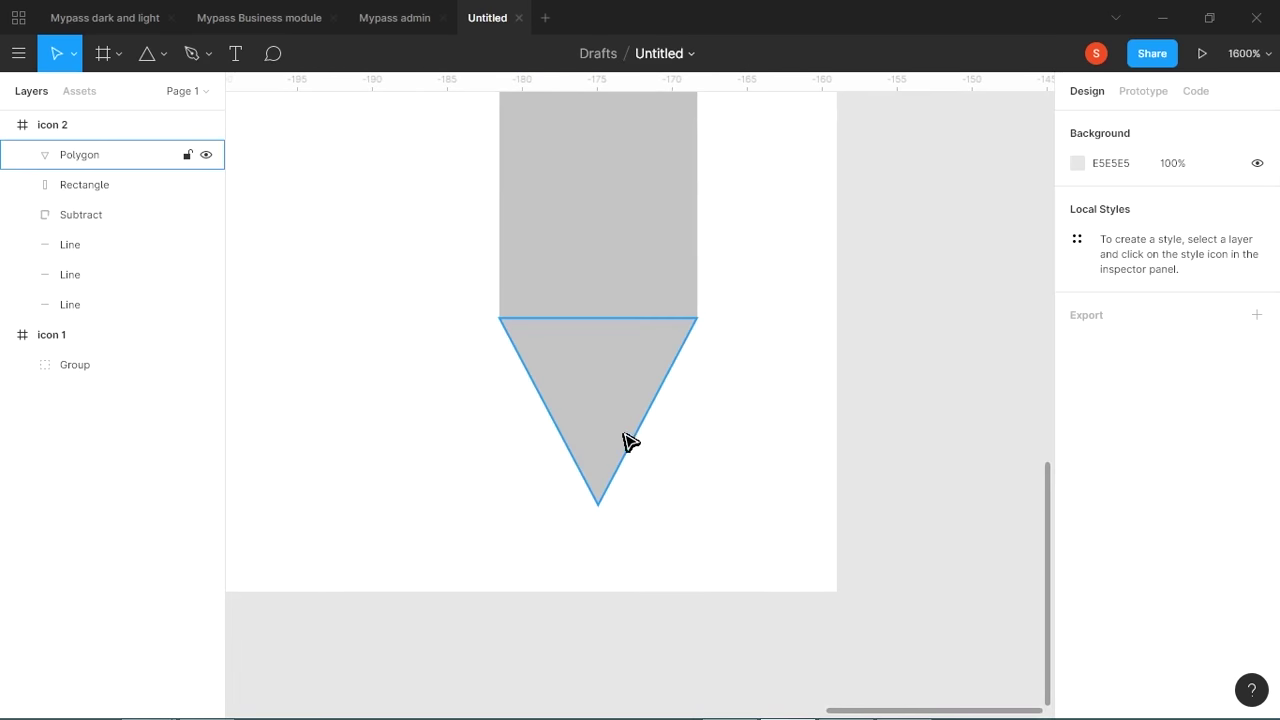
pyautogui.doubleClick(626, 443)
pyautogui.moveTo(1086, 263); pyautogui.dragTo(1083, 266)
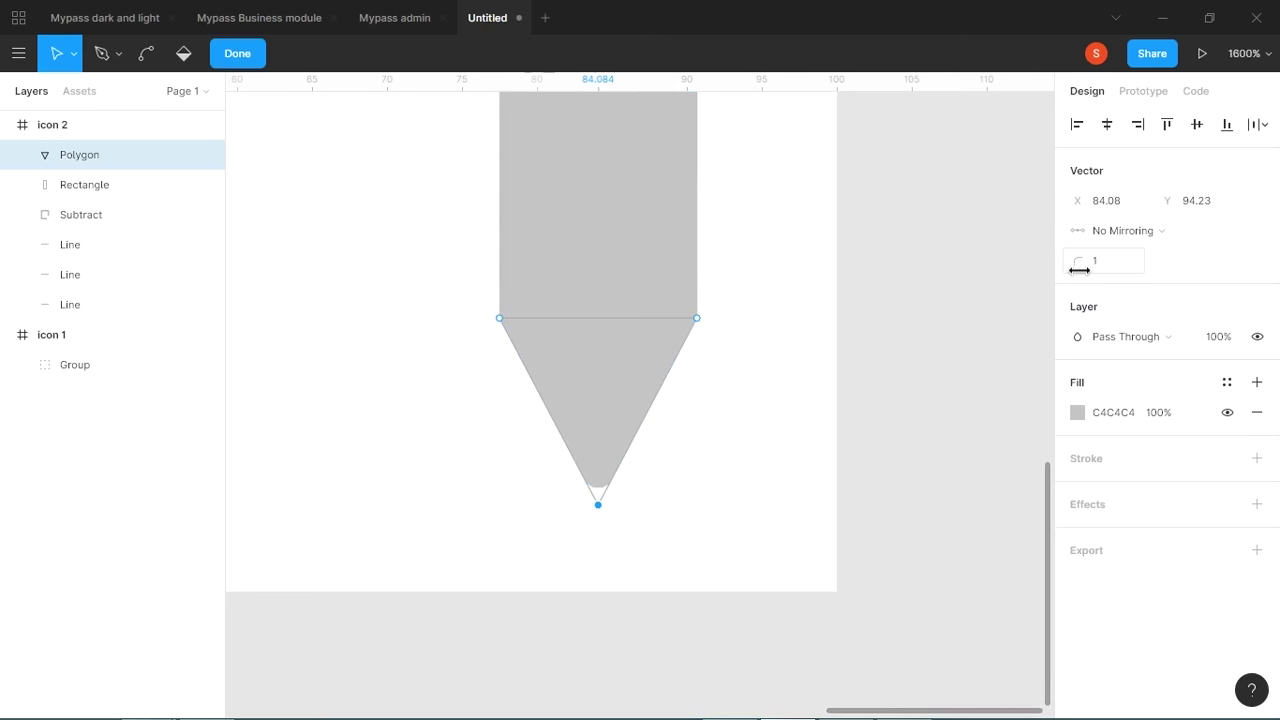
pyautogui.press('Escape')
pyautogui.click(771, 237)
# Combine the grey rectangle and the triangle into a single pencil shape with a Union.
pyautogui.moveTo(760, 237); pyautogui.dragTo(756, 458)
pyautogui.press('-')
pyautogui.moveTo(722, 405); pyautogui.dragTo(632, 509)
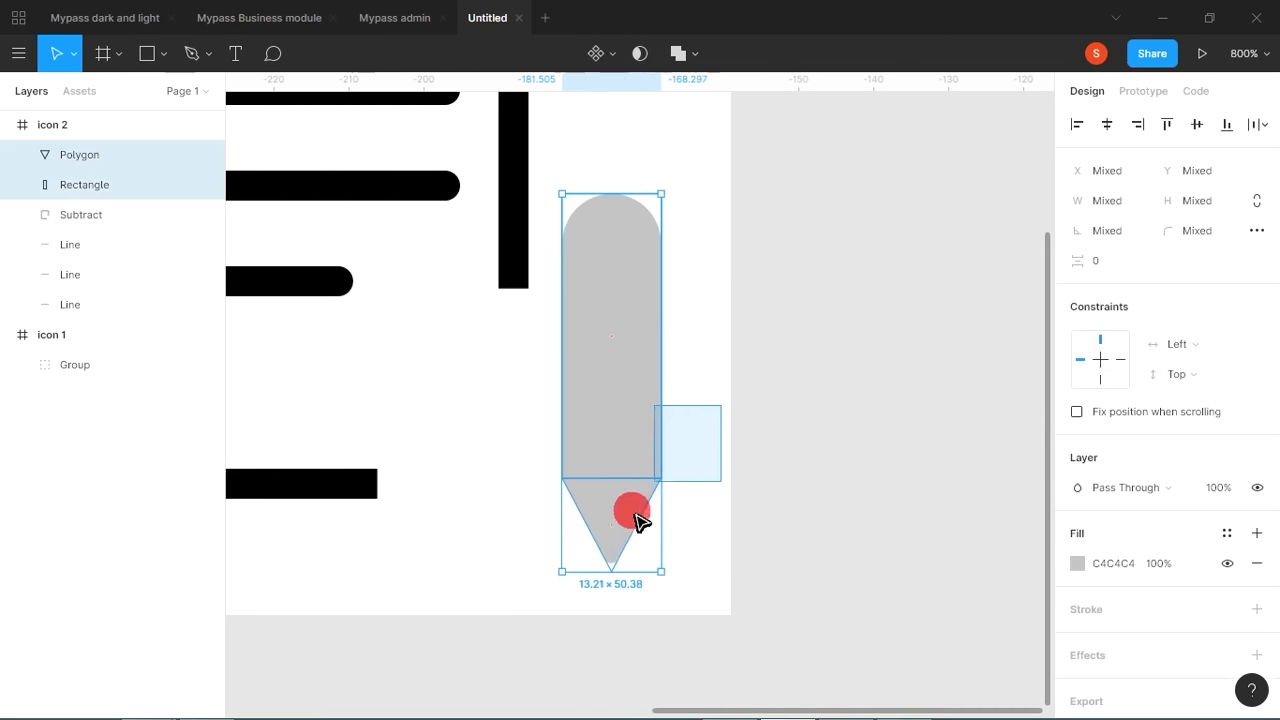
pyautogui.click(678, 58)
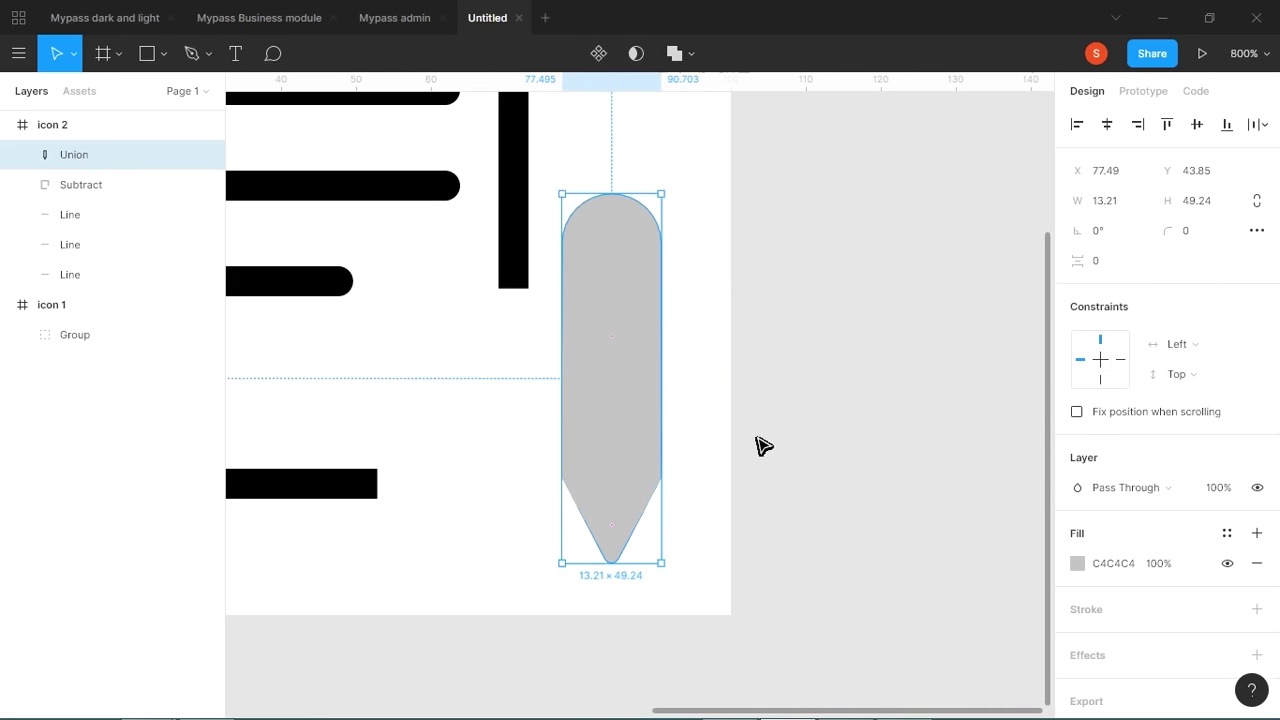
pyautogui.doubleClick(645, 483)
pyautogui.click(707, 477)
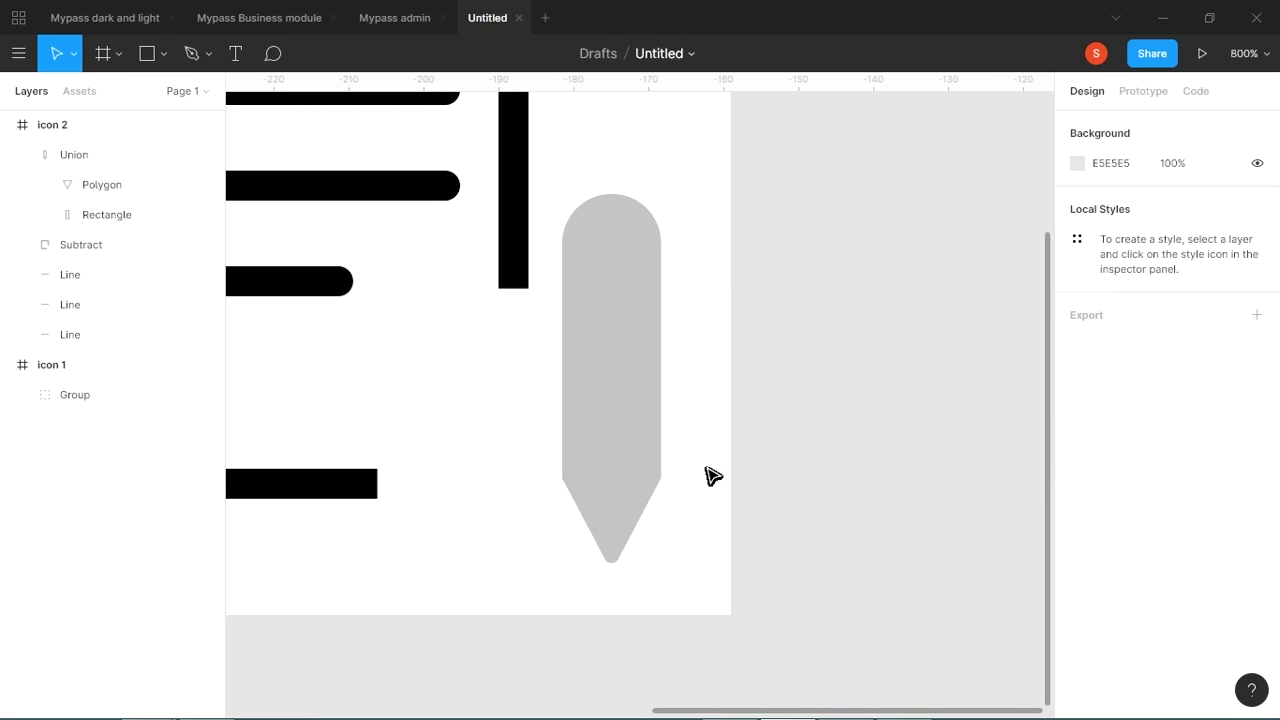
# Remove the pencil's grey fill and give it a black 000000 inside stroke of 4.
pyautogui.click(650, 368)
pyautogui.click(1257, 565)
pyautogui.click(1255, 580)
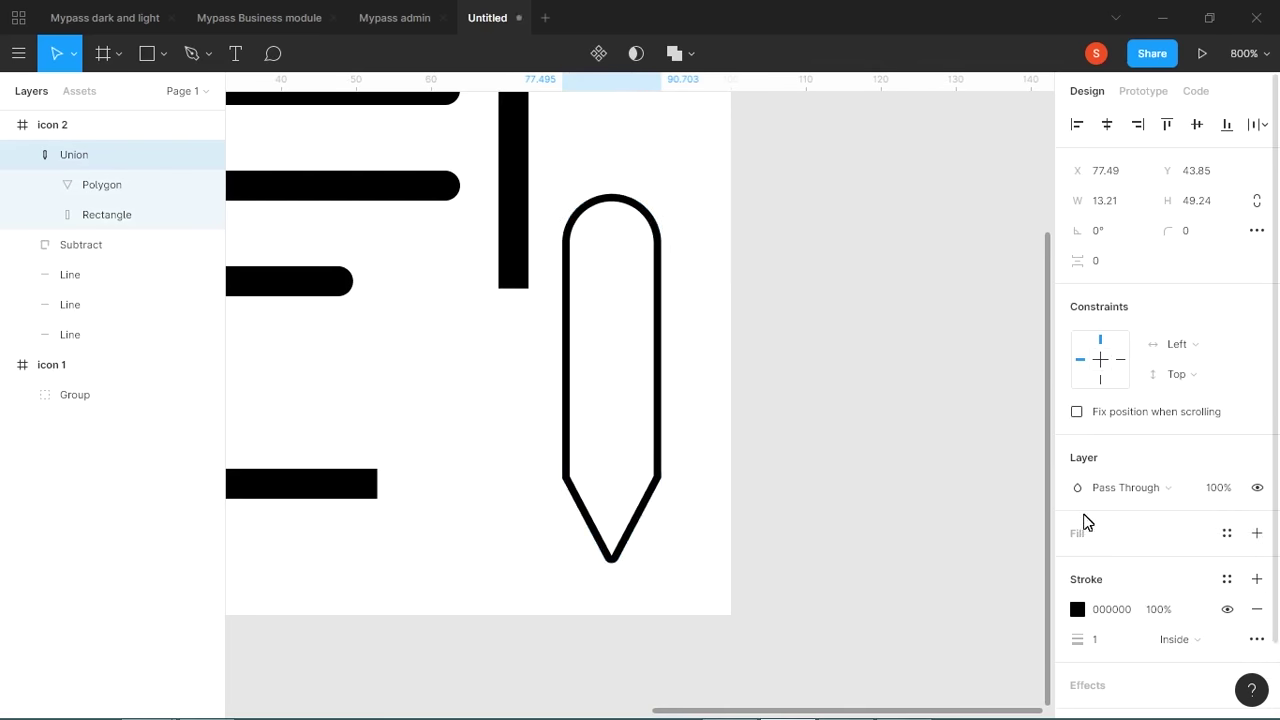
pyautogui.write('43')
pyautogui.press('Return')
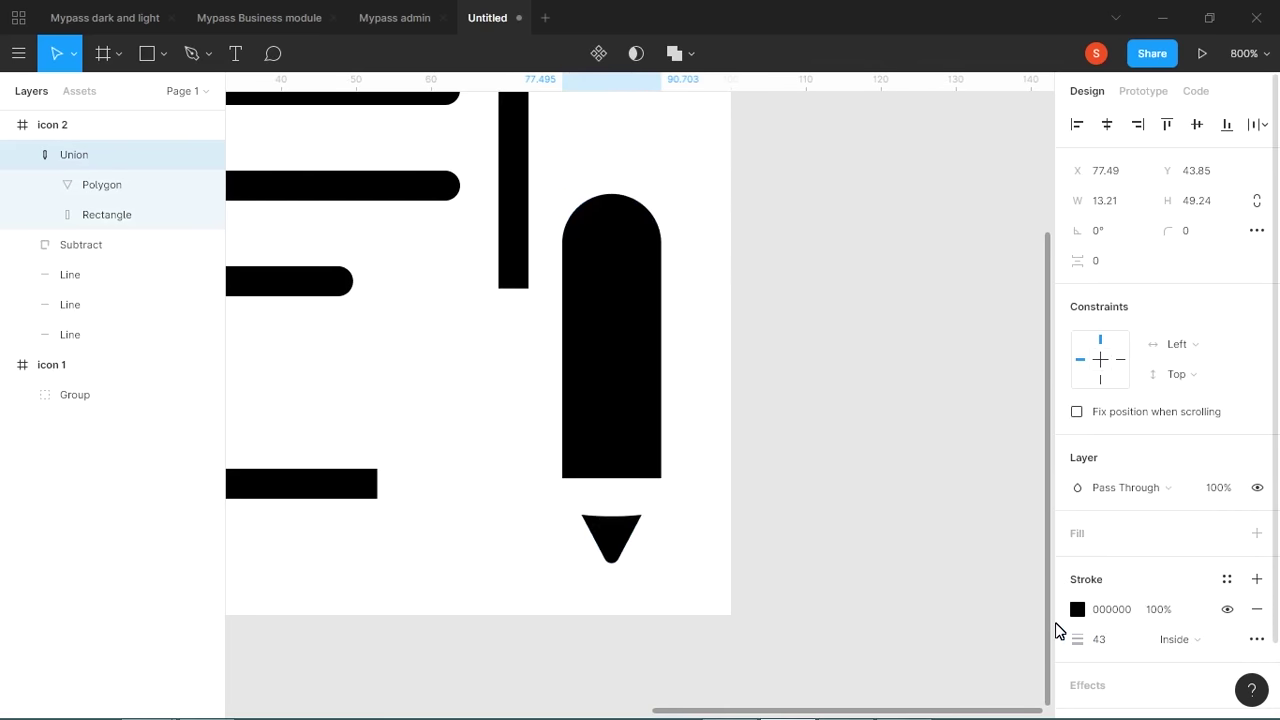
pyautogui.click(1080, 639)
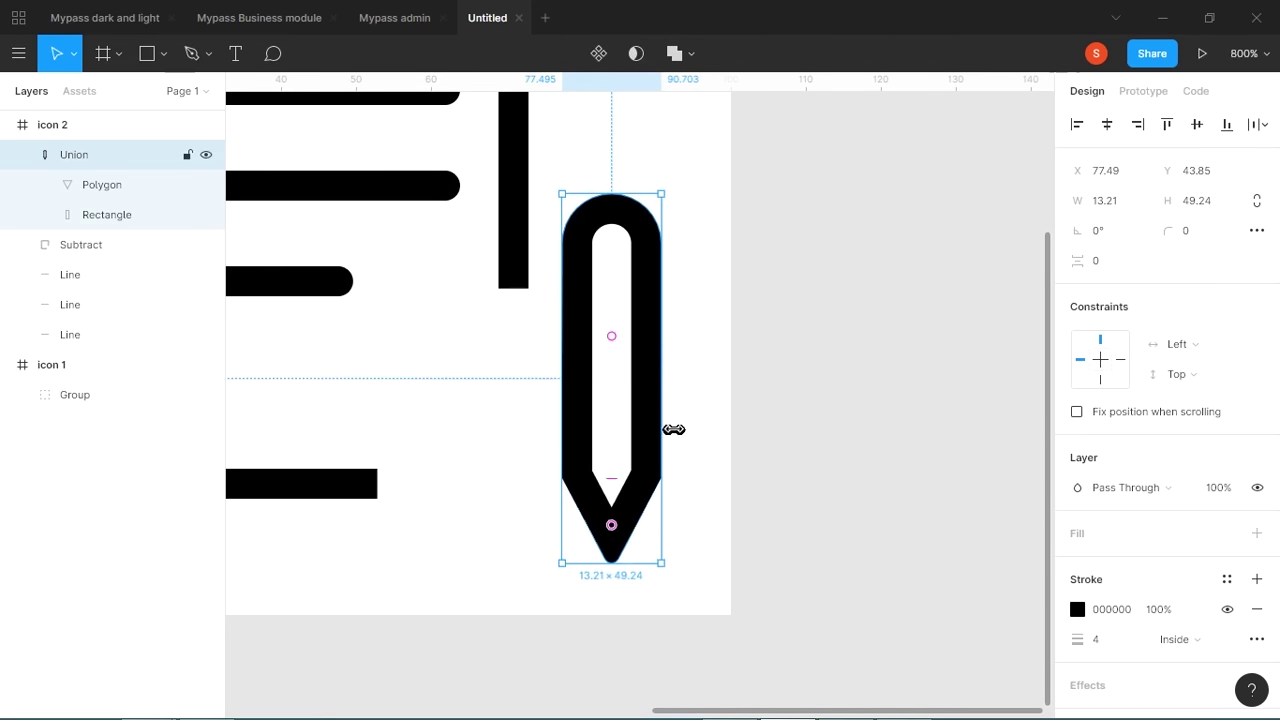
pyautogui.click(740, 397)
# Check the pencil in the Flaticon reference icons and widen the drawn pencil to about 16.01 in Figma.
pyautogui.hotkey('alt', 'Tab')
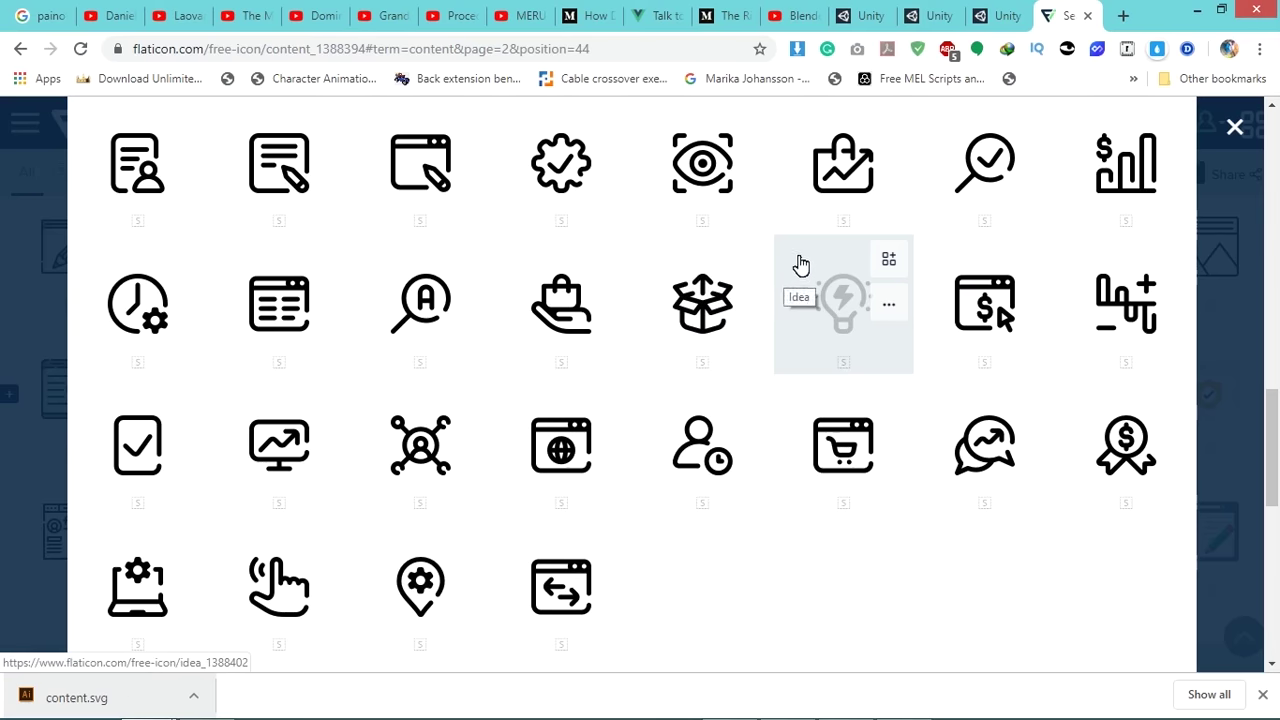
pyautogui.hotkey('alt', 'Tab')
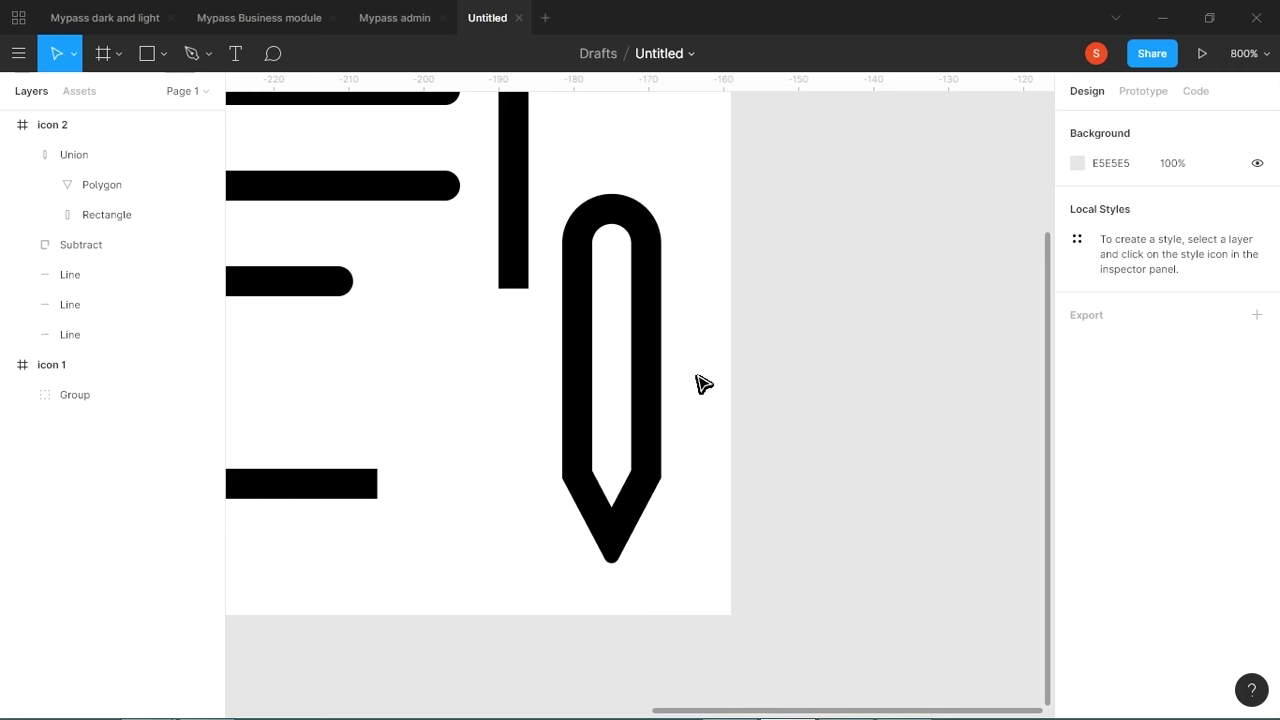
pyautogui.click(645, 338)
pyautogui.moveTo(664, 340); pyautogui.dragTo(696, 344)
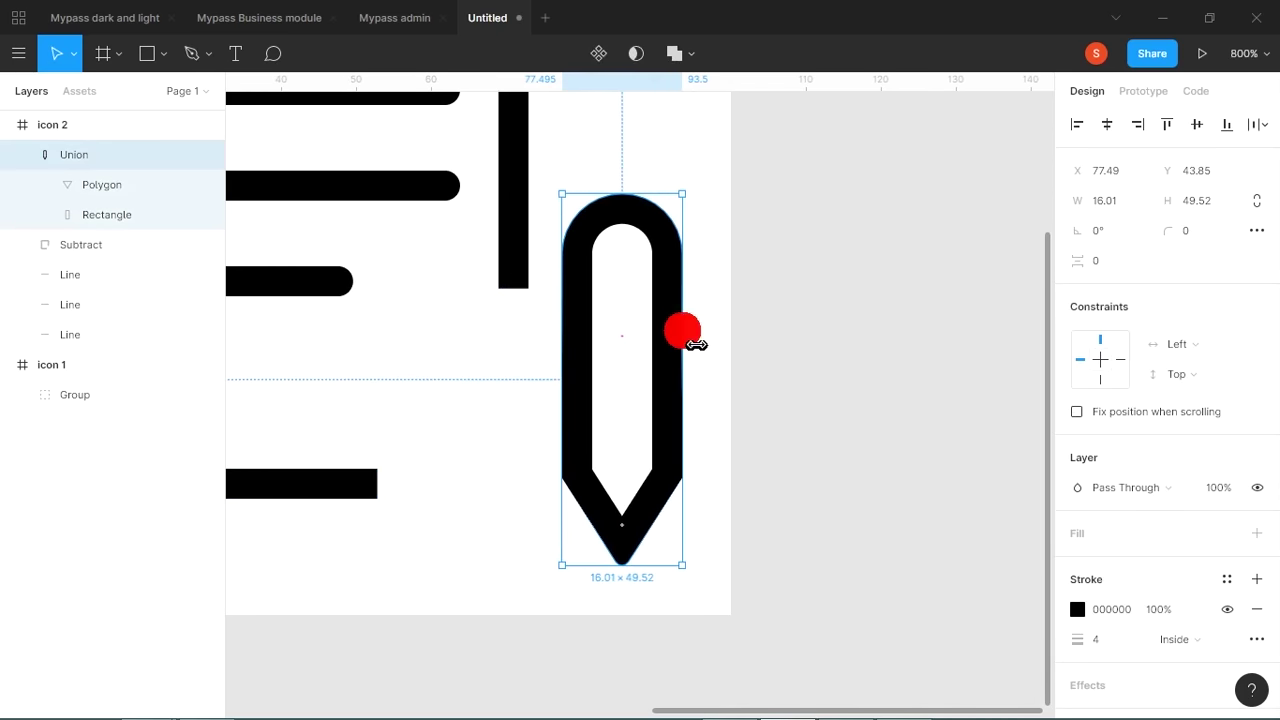
pyautogui.click(735, 317)
pyautogui.press('i')
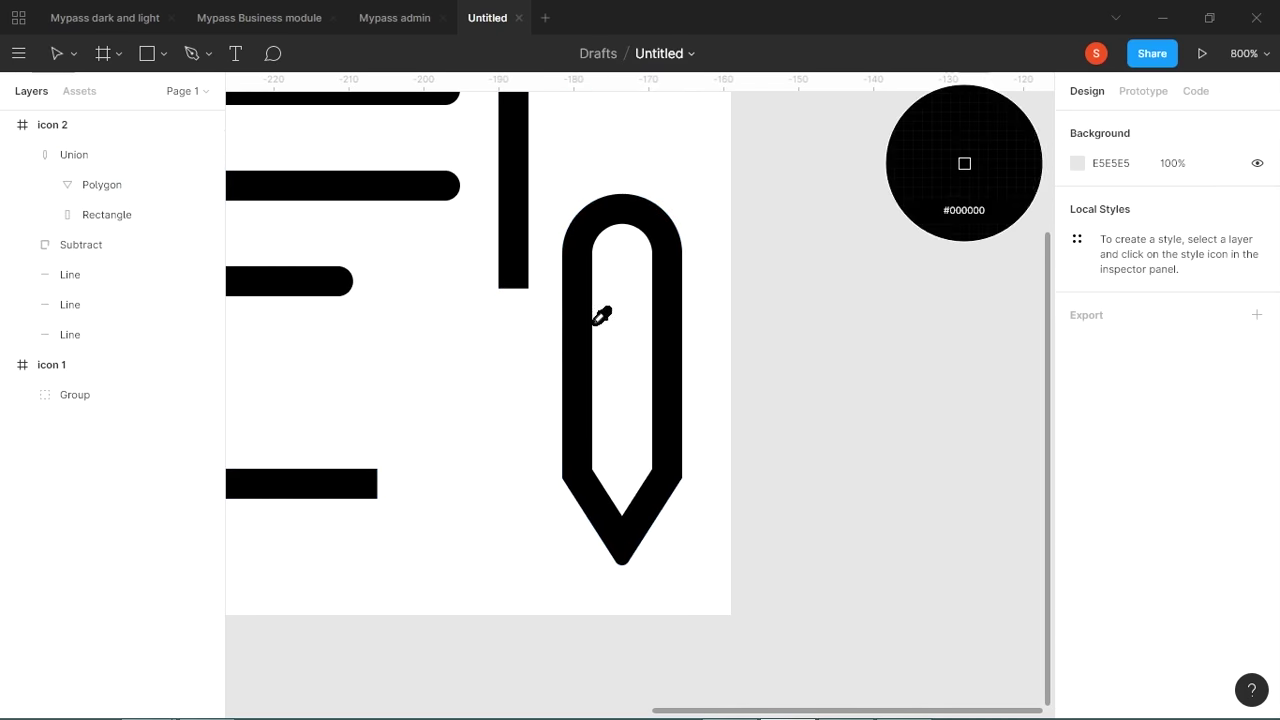
pyautogui.click(585, 304)
pyautogui.click(676, 308)
pyautogui.click(720, 314)
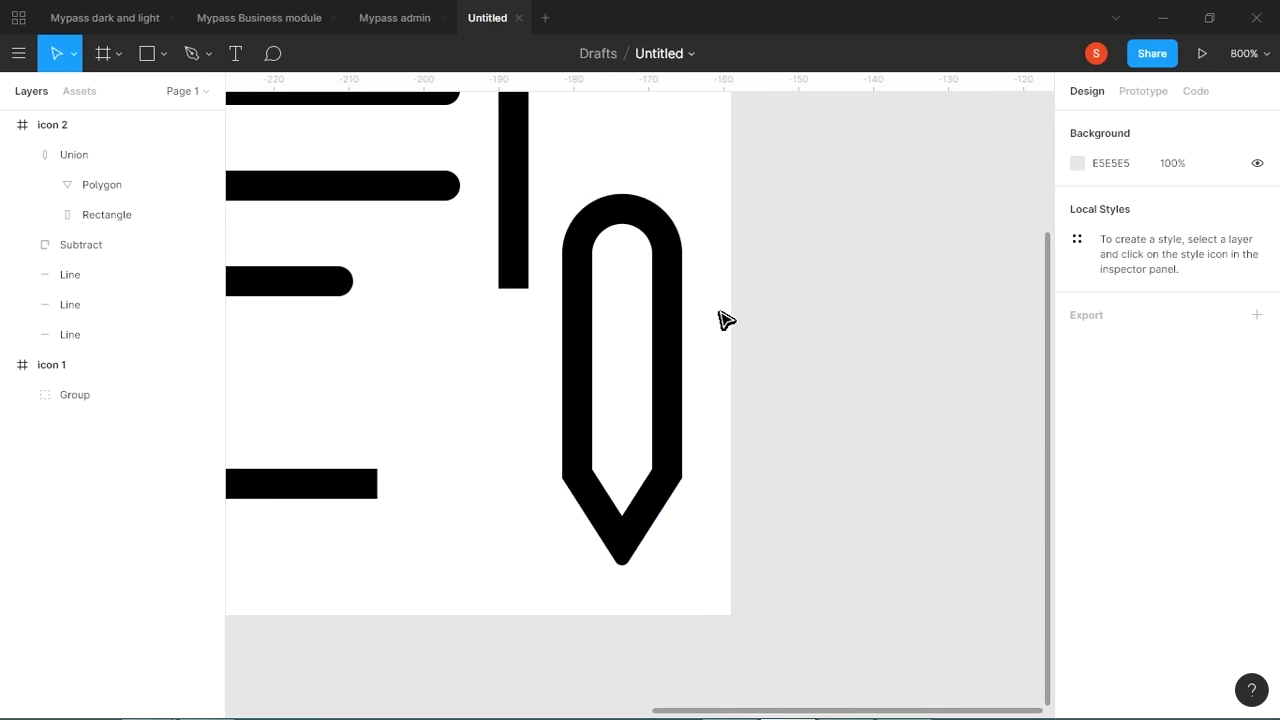
# Draw a horizontal line about 12.25 long across the pencil's upper part and set its stroke to 4.
pyautogui.press('l')
pyautogui.moveTo(575, 300); pyautogui.dragTo(668, 301)
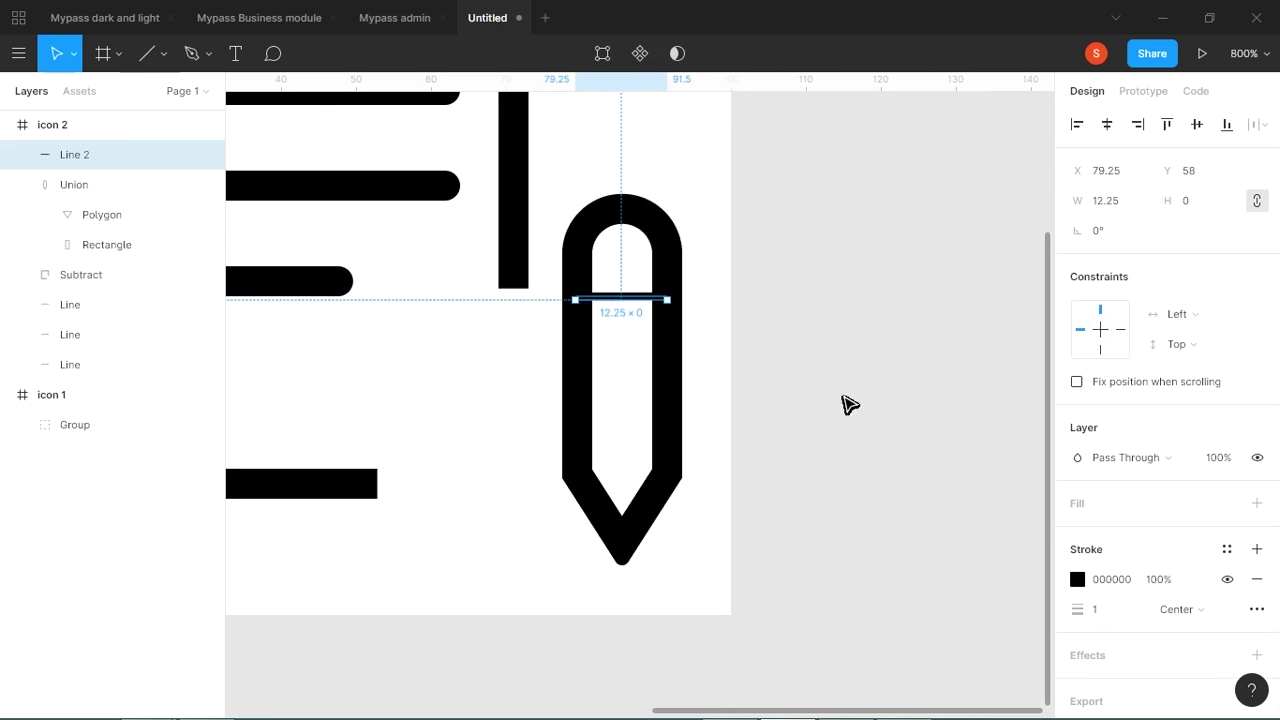
pyautogui.click(1090, 610)
pyautogui.write('4')
pyautogui.press('Return')
# Flatten the pencil outline and its crossing line into one vector shape.
pyautogui.click(728, 291)
pyautogui.moveTo(702, 174); pyautogui.dragTo(612, 528)
pyautogui.hotkey('ctrl', 'e')
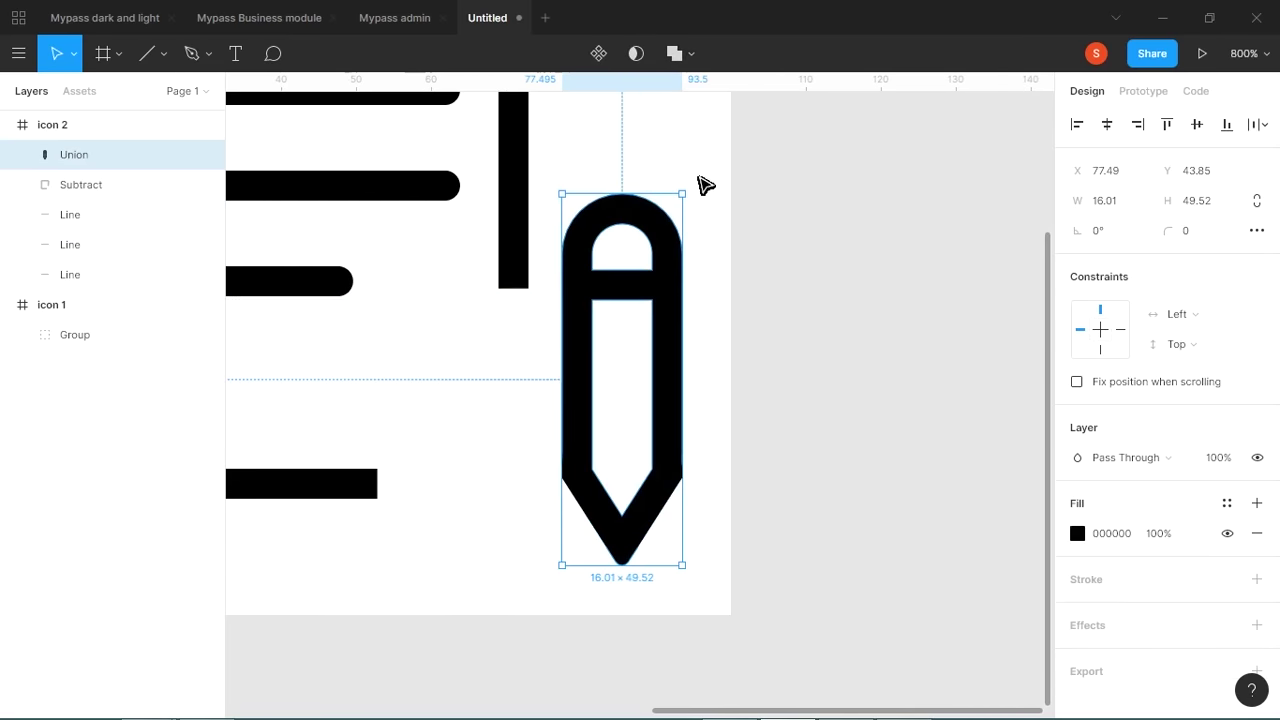
# Rotate the pencil to about -136.74° and place it over the document's cut corner at about X 89.04, Y 81.41, matching the Flaticon reference.
pyautogui.moveTo(703, 203)
pyautogui.mouseDown()
pyautogui.moveTo(666, 604)
pyautogui.moveTo(720, 560)
pyautogui.moveTo(691, 586)
pyautogui.moveTo(696, 512)
pyautogui.moveTo(656, 557)
pyautogui.moveTo(528, 448)
pyautogui.mouseUp()
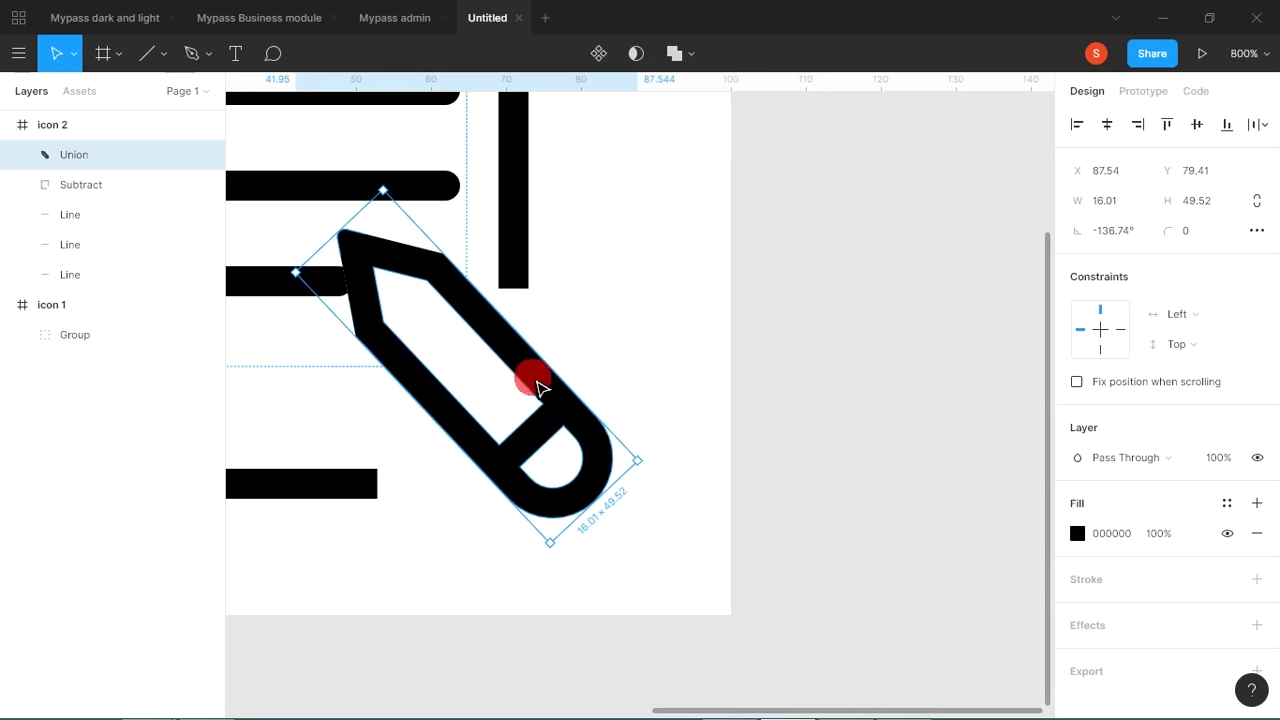
pyautogui.hotkey('alt', 'Tab')
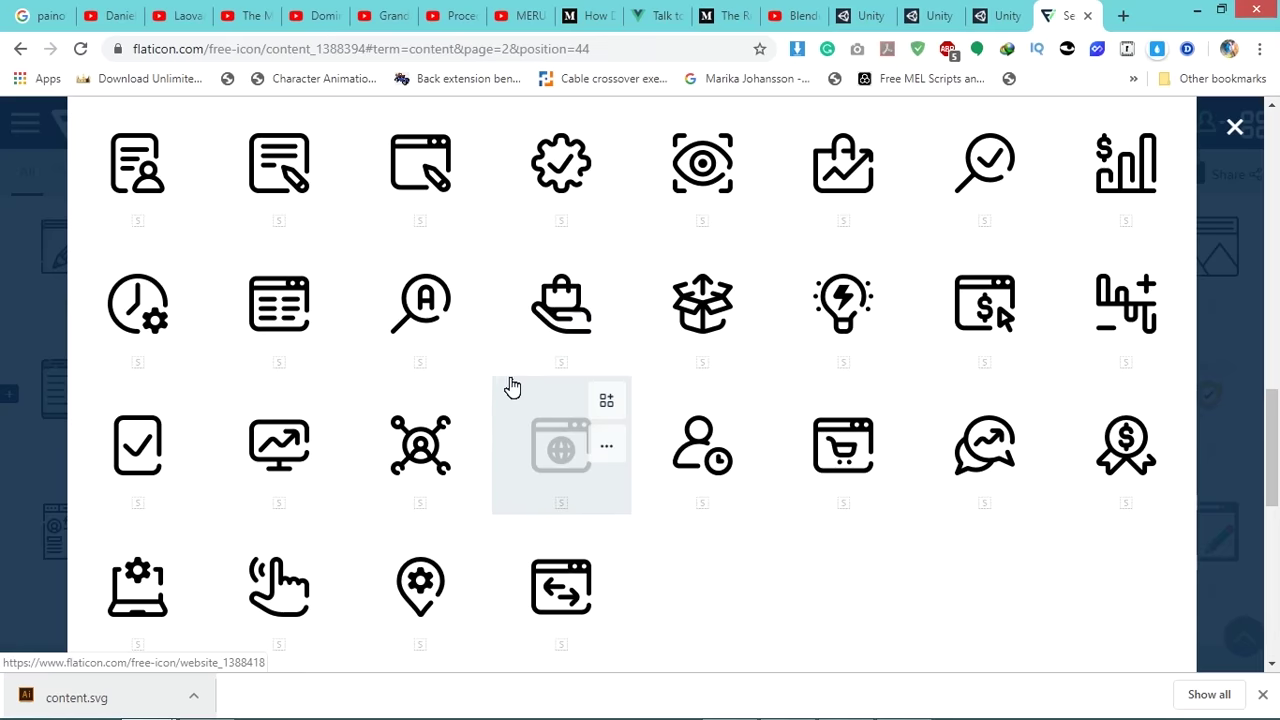
pyautogui.hotkey('alt', 'Tab')
pyautogui.hotkey('ctrl', '-')
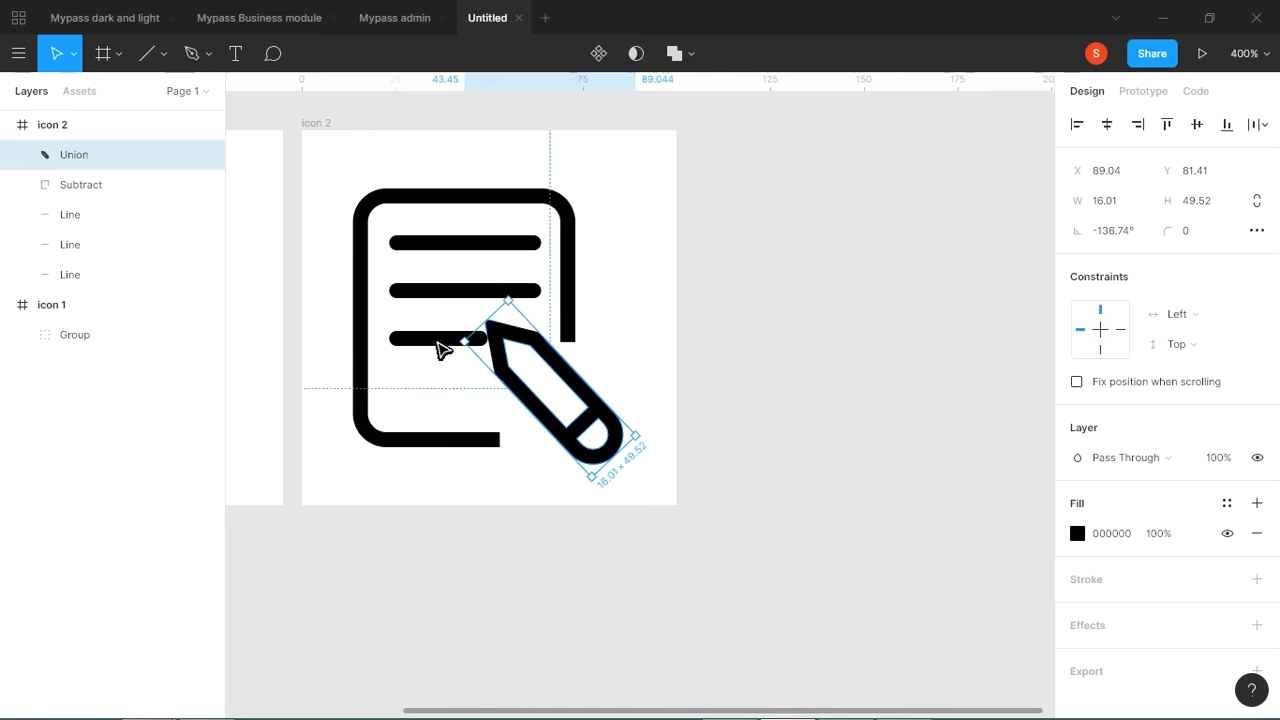
# Shorten the document's lowest text line to clear the pencil tip and move the pencil to about X 87.04, Y 80.91.
pyautogui.click(452, 348)
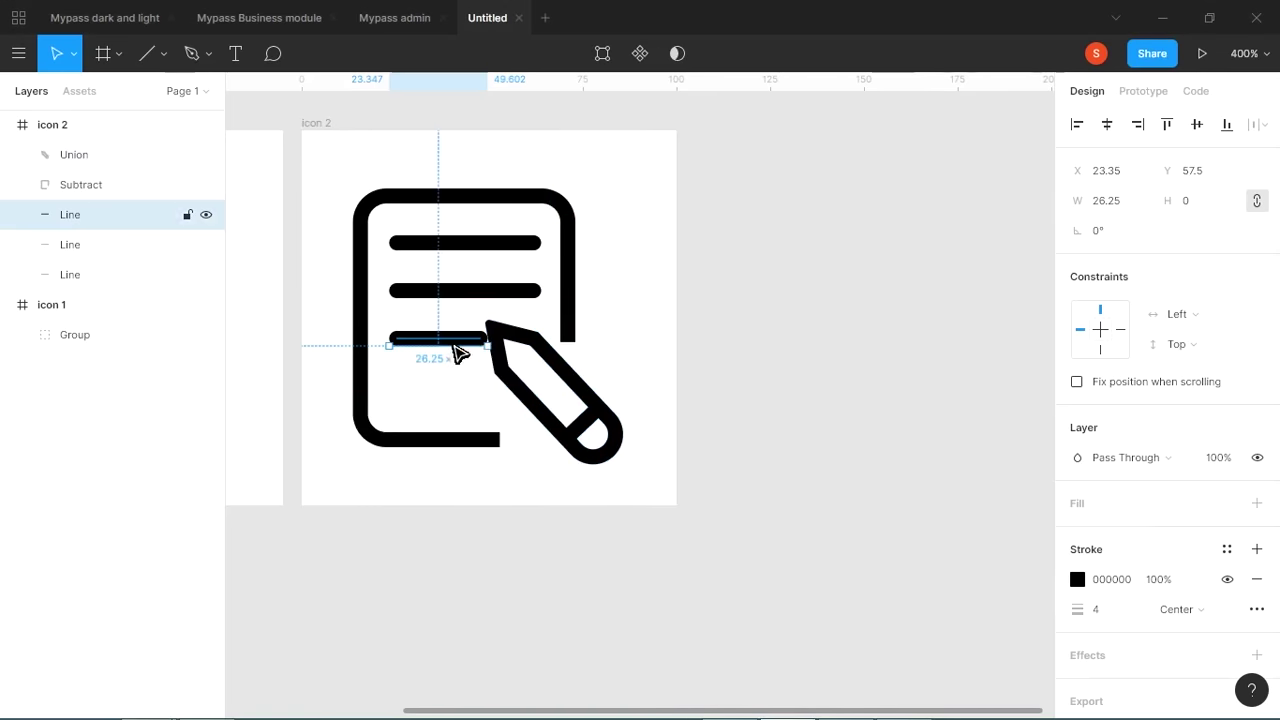
pyautogui.moveTo(488, 342)
pyautogui.mouseDown()
pyautogui.moveTo(457, 341)
pyautogui.moveTo(513, 337)
pyautogui.mouseUp()
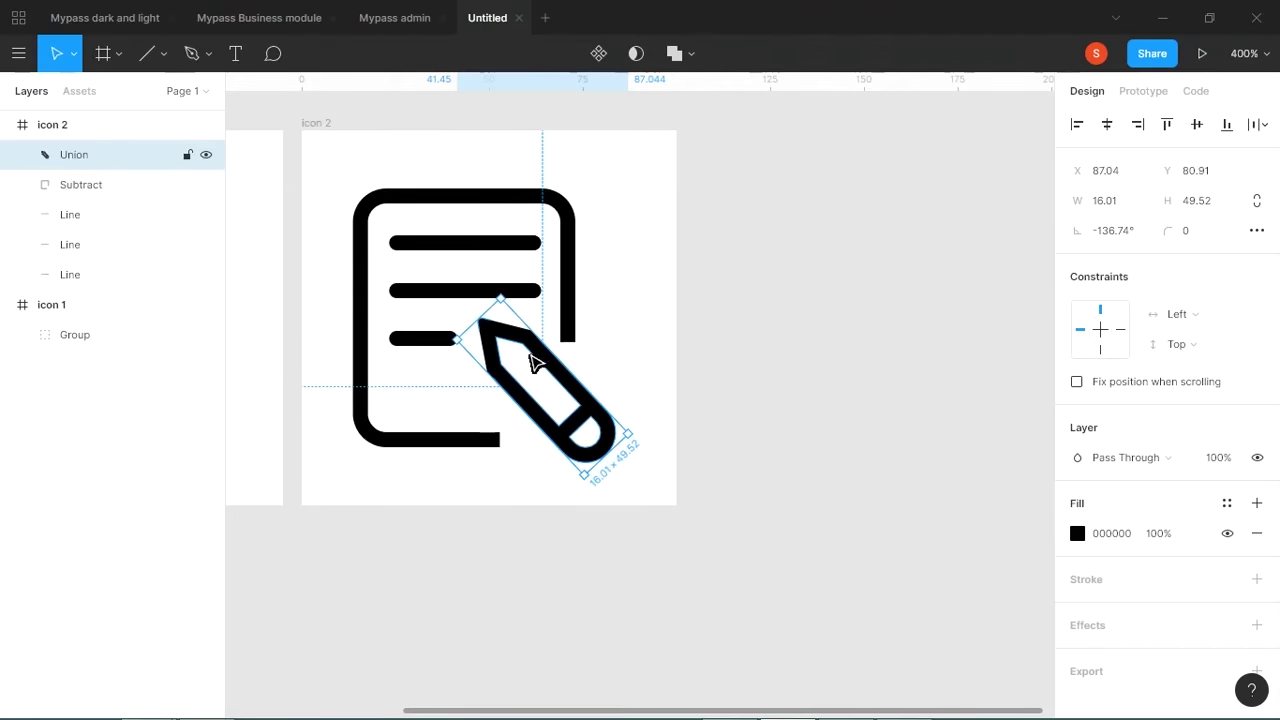
pyautogui.click(628, 337)
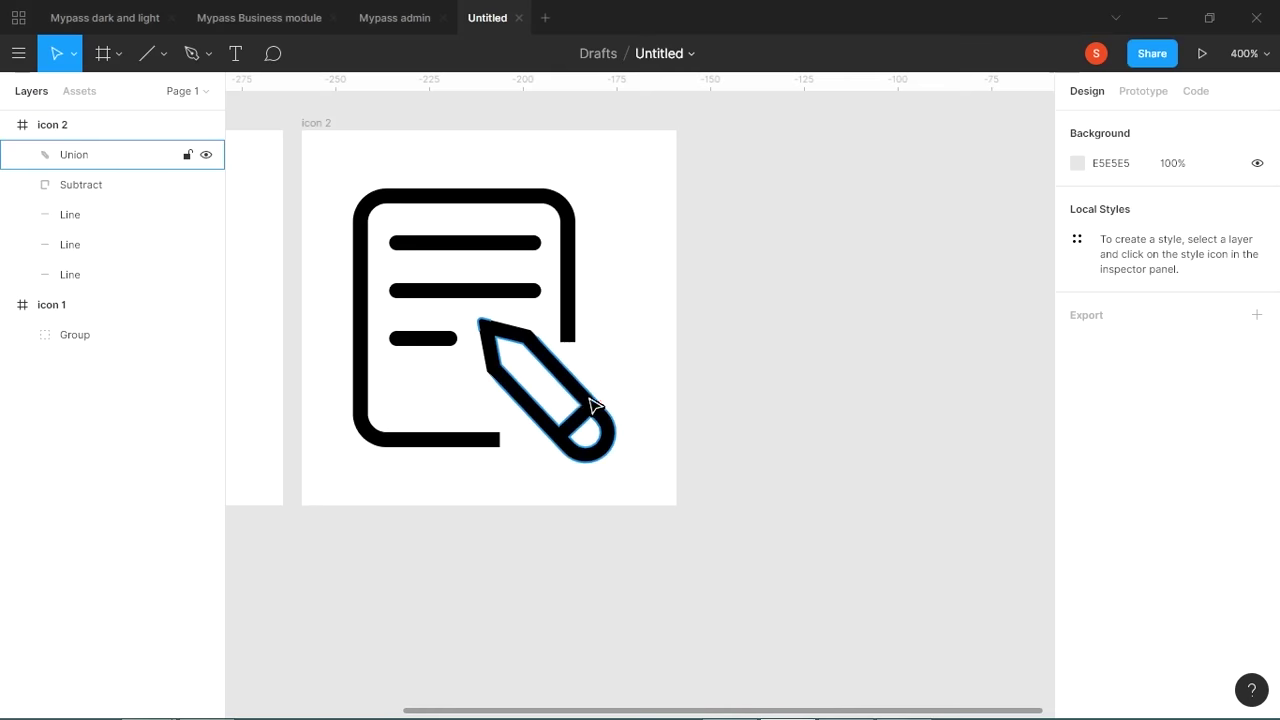
# Shorten the pencil to about 42.9 long from its rounded end.
pyautogui.click(594, 422)
pyautogui.moveTo(623, 463)
pyautogui.mouseDown()
pyautogui.moveTo(580, 432)
pyautogui.moveTo(598, 447)
pyautogui.mouseUp()
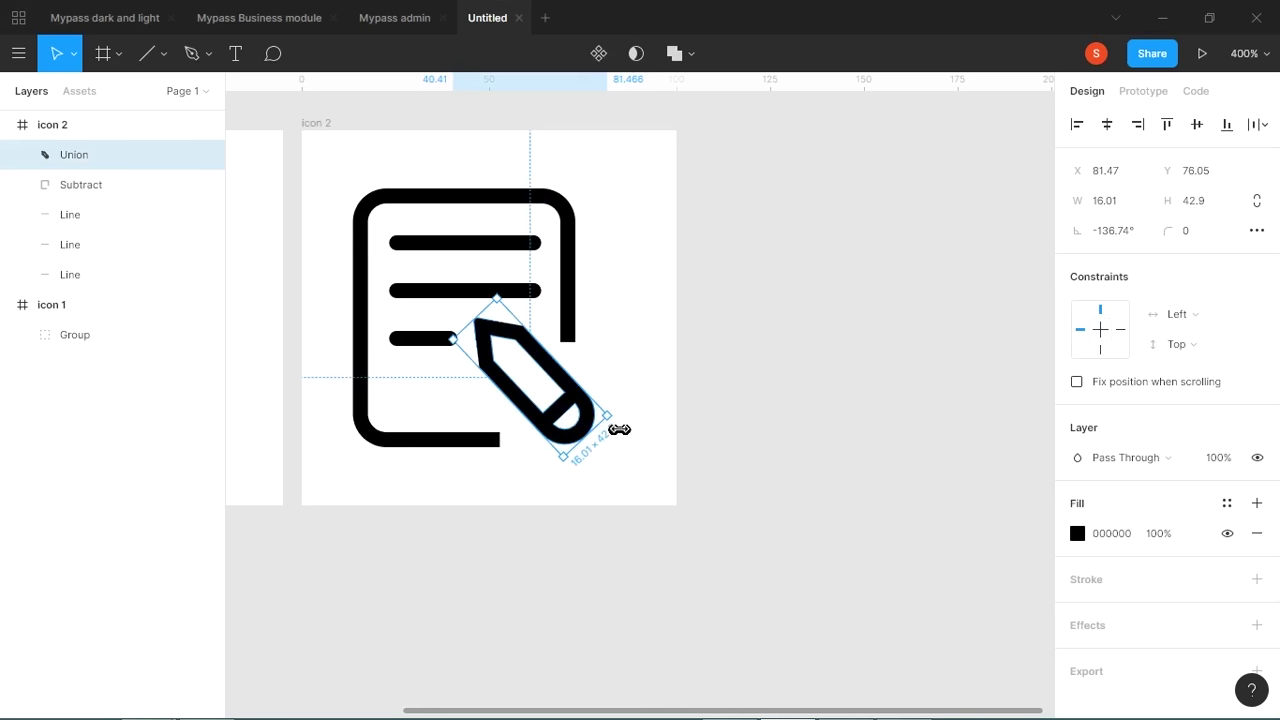
pyautogui.click(648, 386)
# Group all of icon 2's shapes and centre the group horizontally and vertically in its frame.
pyautogui.press('-')
pyautogui.moveTo(645, 327); pyautogui.dragTo(509, 490)
pyautogui.hotkey('ctrl', 'g')
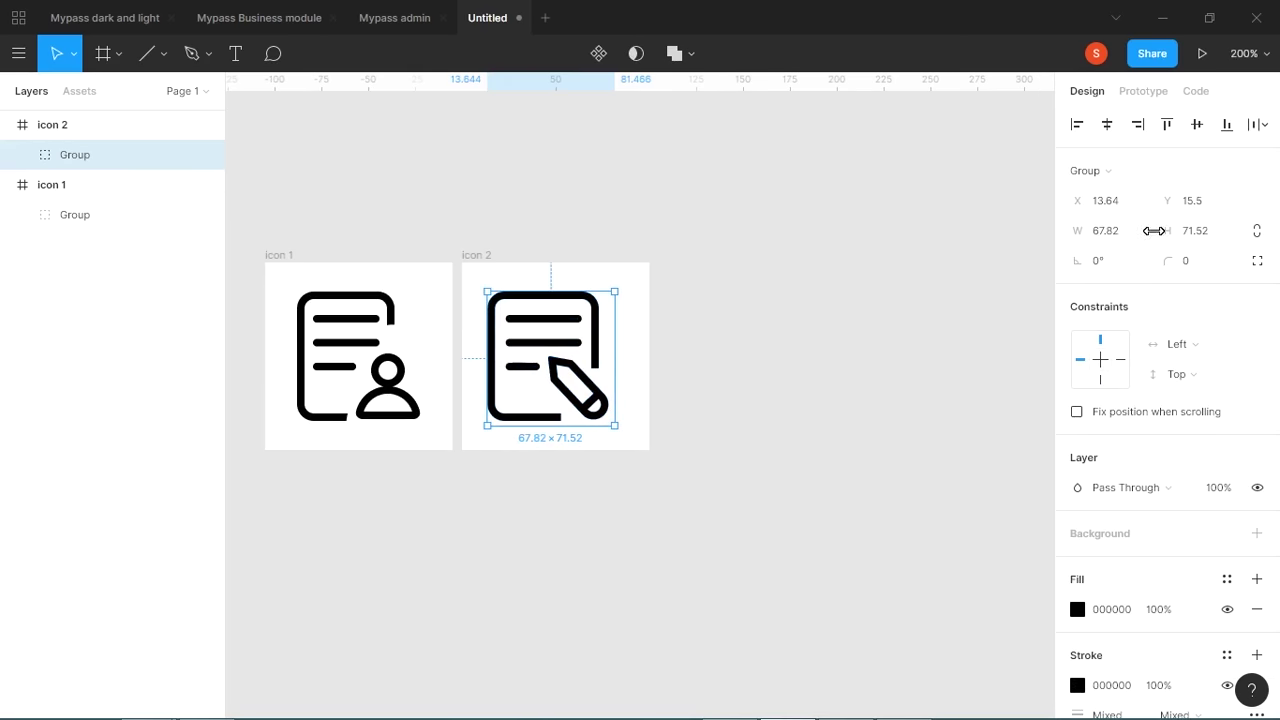
pyautogui.click(1107, 124)
pyautogui.click(1222, 130)
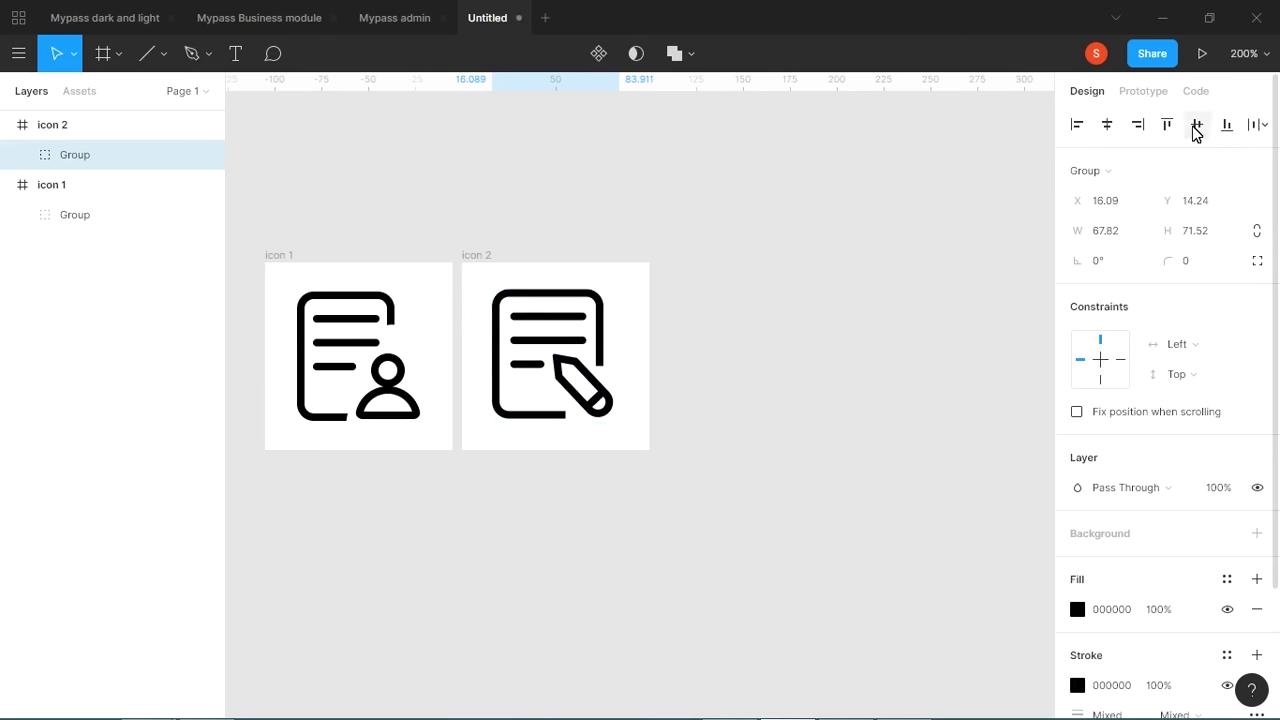
pyautogui.click(840, 289)
# Duplicate the icon 2 frame to X -150 beside the original and rename the copy icon 3.
pyautogui.click(14, 132)
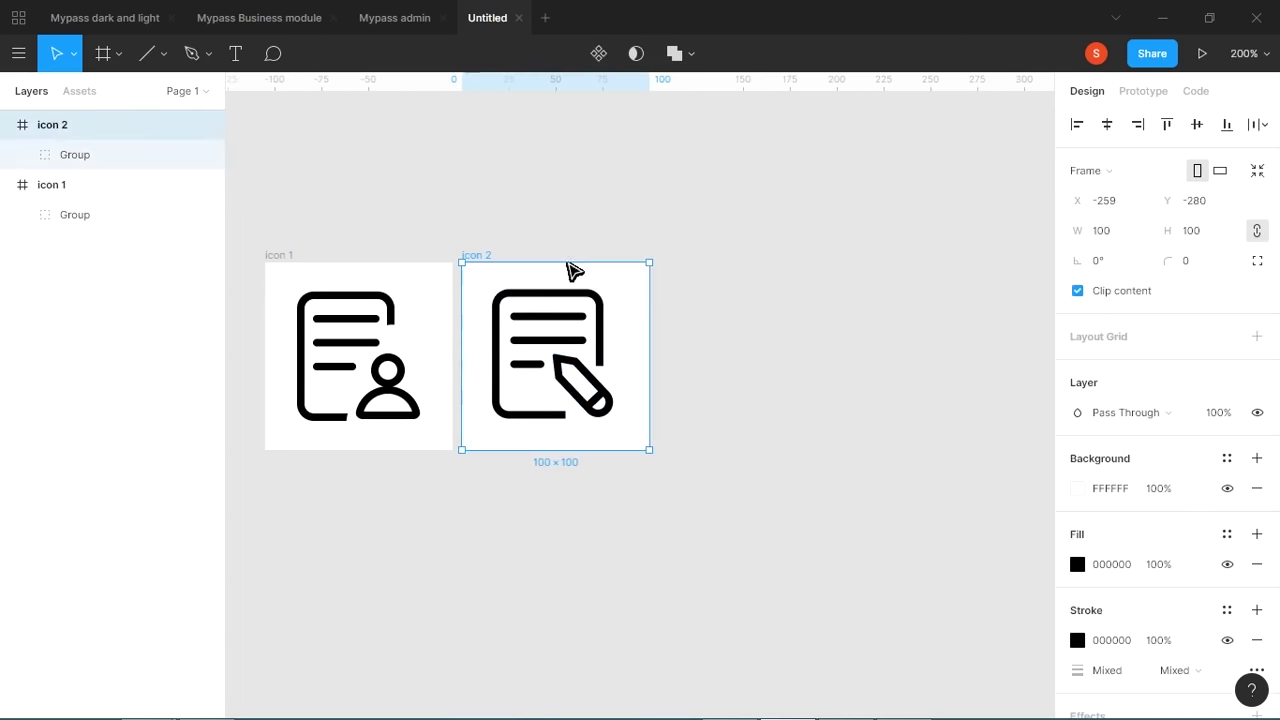
pyautogui.moveTo(621, 287); pyautogui.dragTo(814, 289)
pyautogui.doubleClick(57, 124)
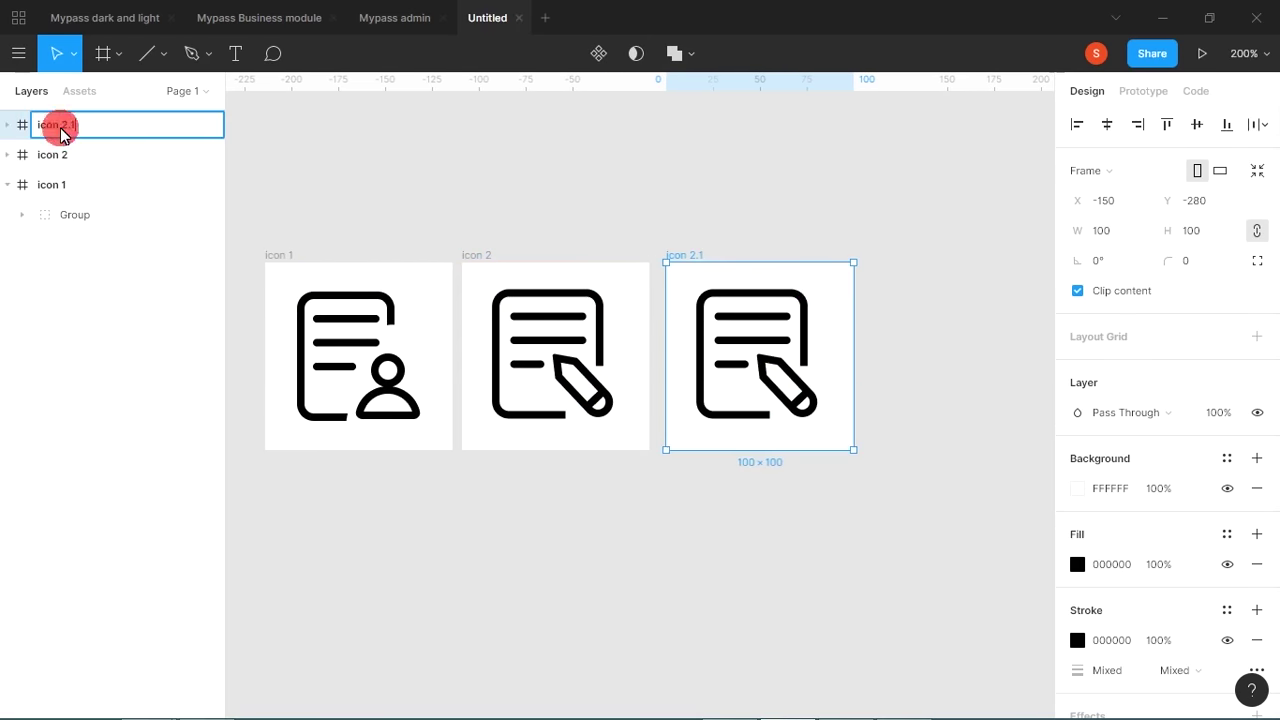
pyautogui.write('icon 3')
pyautogui.press('Return')
# Rework icon 3's document into a window outline about 69.46 × 69, keeping a single text line stretched across its upper part.
pyautogui.scroll(5, 820, 240)
pyautogui.click(645, 308)
pyautogui.doubleClick(645, 300)
pyautogui.moveTo(726, 297)
pyautogui.mouseDown()
pyautogui.moveTo(804, 326)
pyautogui.moveTo(786, 336)
pyautogui.moveTo(796, 341)
pyautogui.mouseUp()
pyautogui.click(760, 315)
pyautogui.hotkey('ctrl', 'z')
pyautogui.doubleClick(755, 334)
pyautogui.keyDown('shift'); pyautogui.click(729, 302); pyautogui.keyUp('shift')
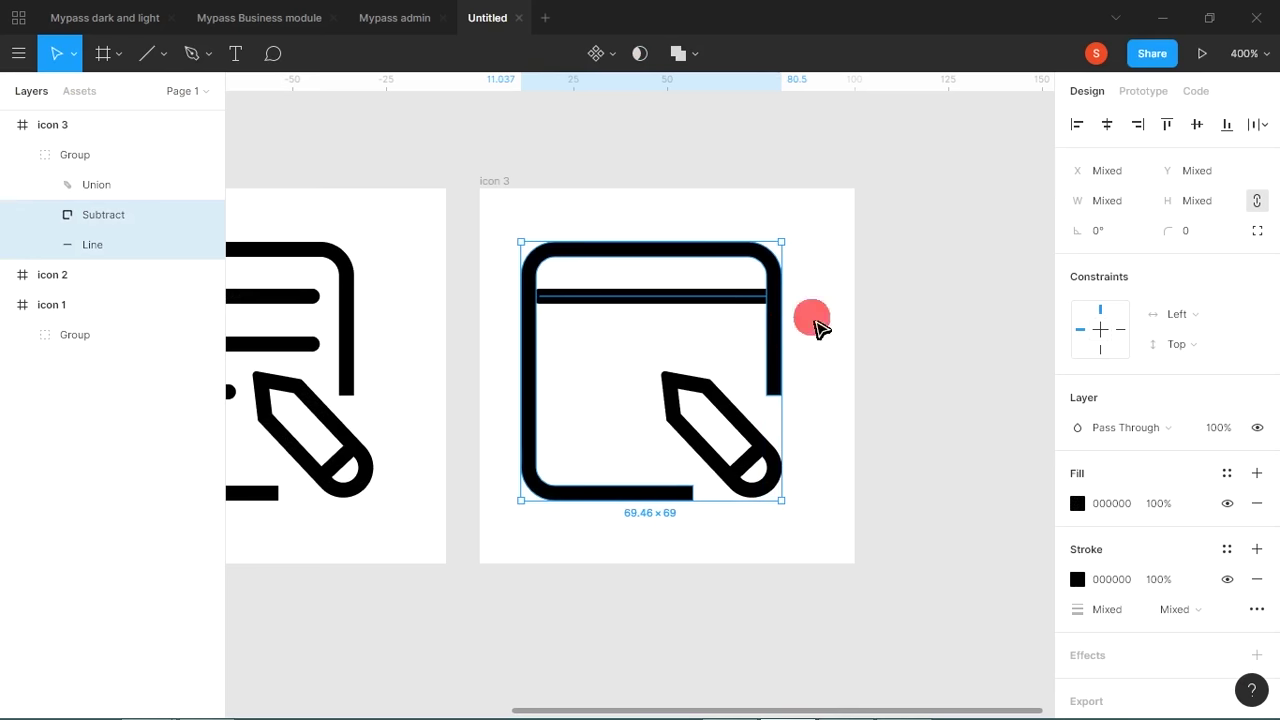
# Draw a circle about 10.26 across between the top edge and the horizontal line of icon 3's window.
pyautogui.click(813, 322)
pyautogui.press('z')
pyautogui.moveTo(674, 214); pyautogui.dragTo(882, 416)
pyautogui.moveTo(512, 323); pyautogui.dragTo(781, 340)
pyautogui.press('o')
pyautogui.moveTo(624, 267)
pyautogui.mouseDown()
pyautogui.moveTo(660, 322)
pyautogui.moveTo(652, 292)
pyautogui.moveTo(639, 296)
pyautogui.mouseUp()
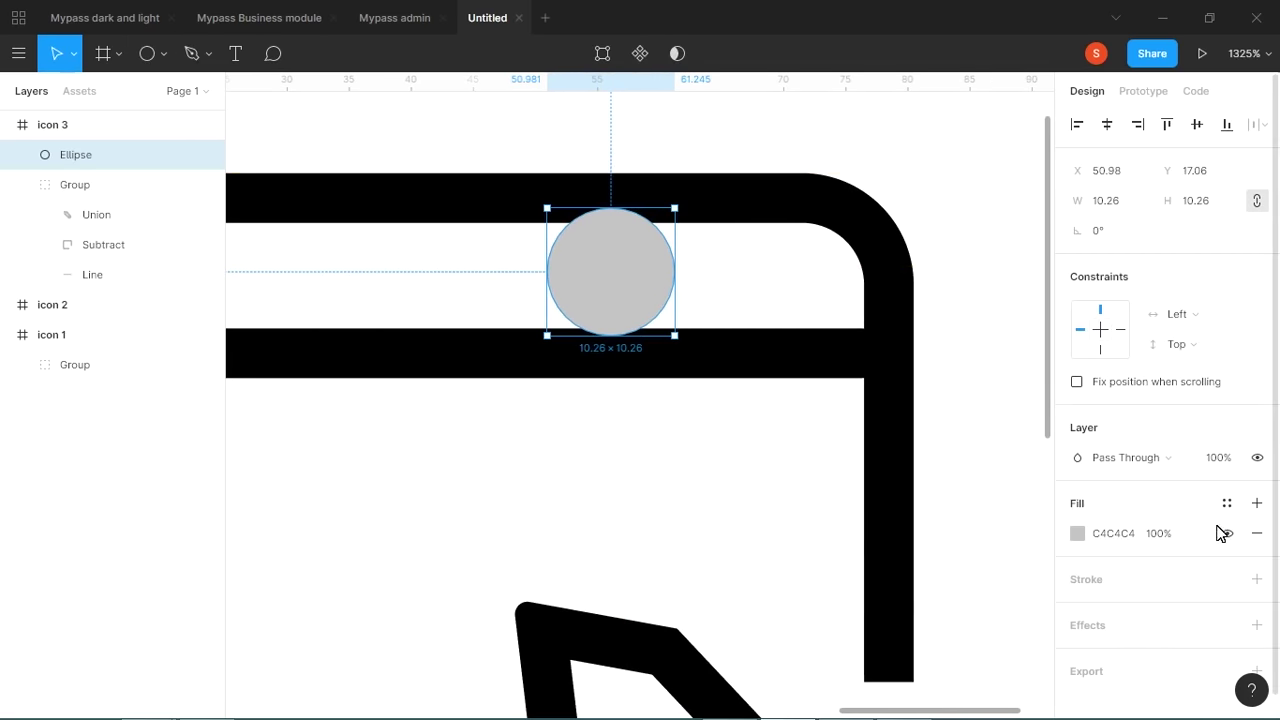
# Remove the circle's fill and give it a black stroke of 4 aligned outside.
pyautogui.click(1257, 533)
pyautogui.click(1256, 549)
pyautogui.click(1106, 611)
pyautogui.write('4')
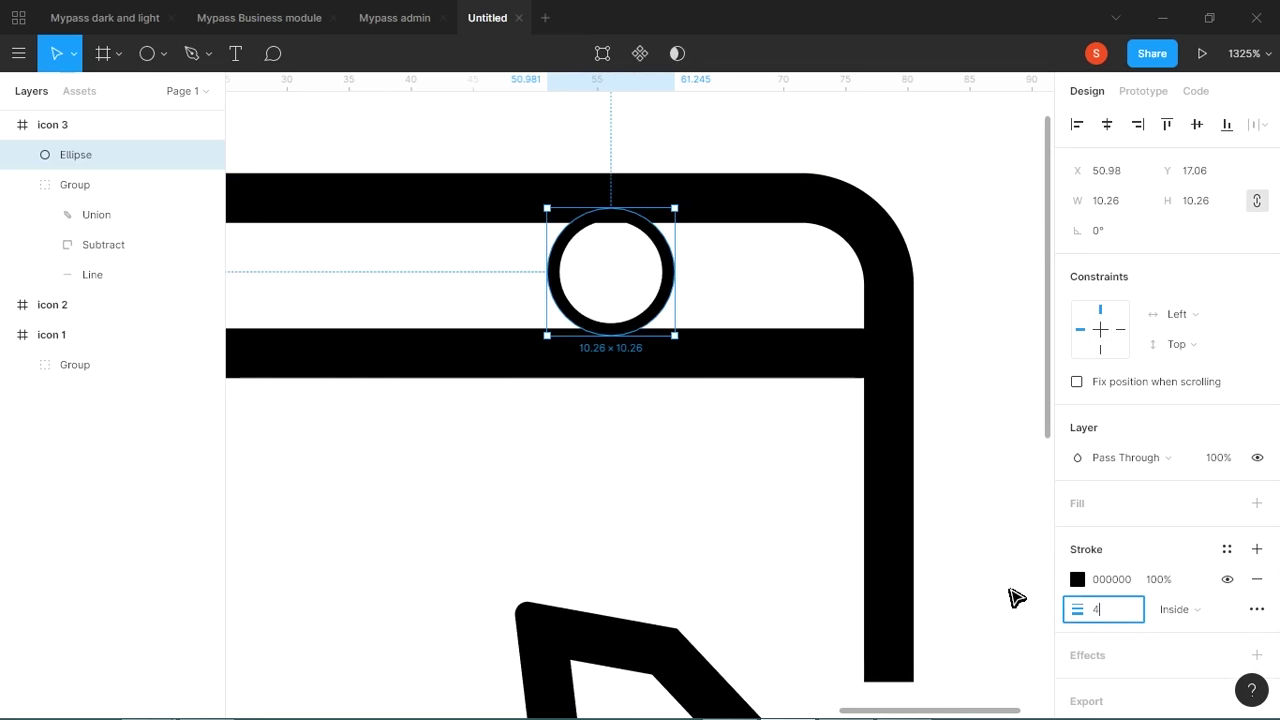
pyautogui.press('Return')
pyautogui.click(1182, 609)
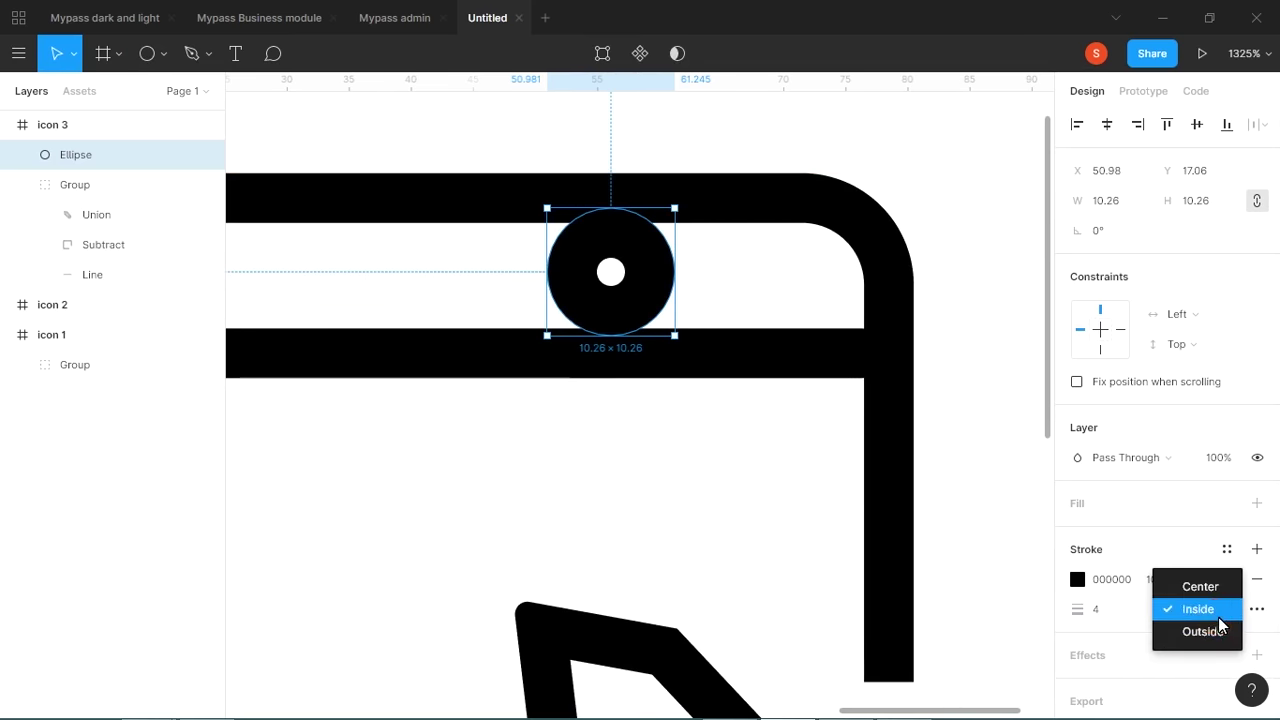
pyautogui.click(1197, 629)
# Shrink the circle to about 5.74 across around its centre and move it to about X 47.25.
pyautogui.moveTo(690, 219); pyautogui.dragTo(640, 262)
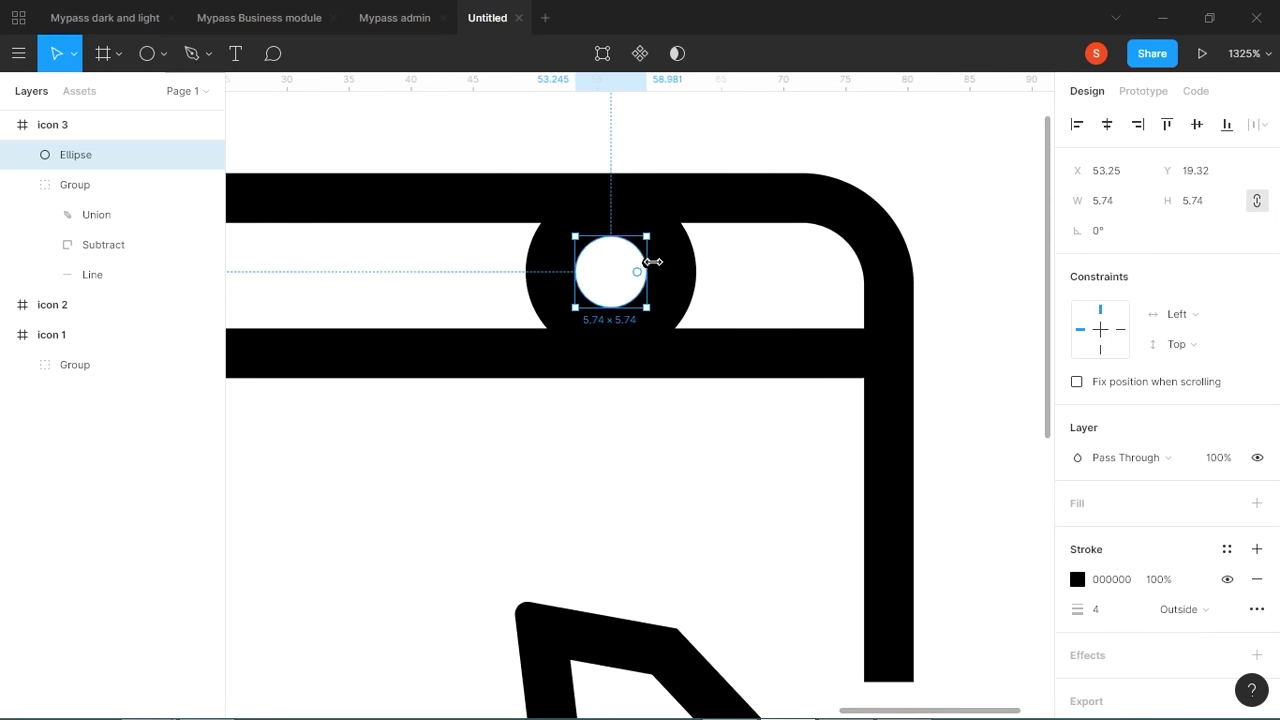
pyautogui.hotkey('shift', 'Left')
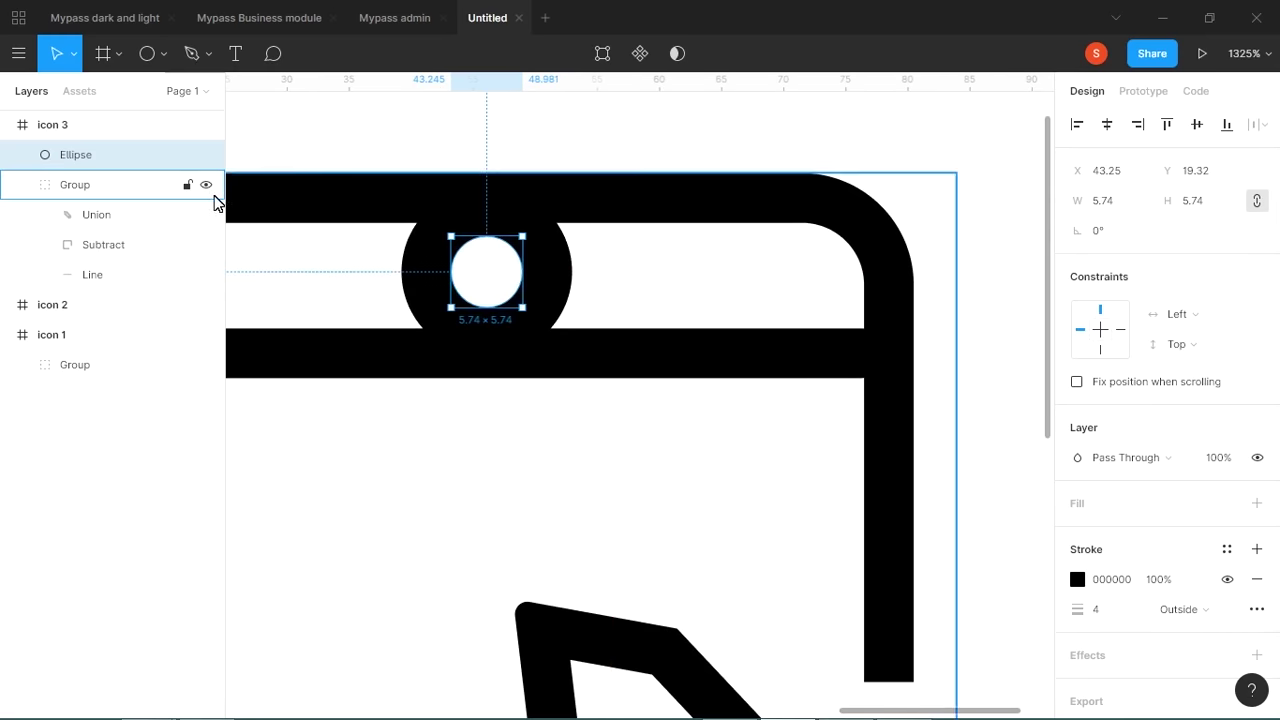
pyautogui.press('Right')
pyautogui.press('Right')
pyautogui.press('Right')
pyautogui.press('Right')
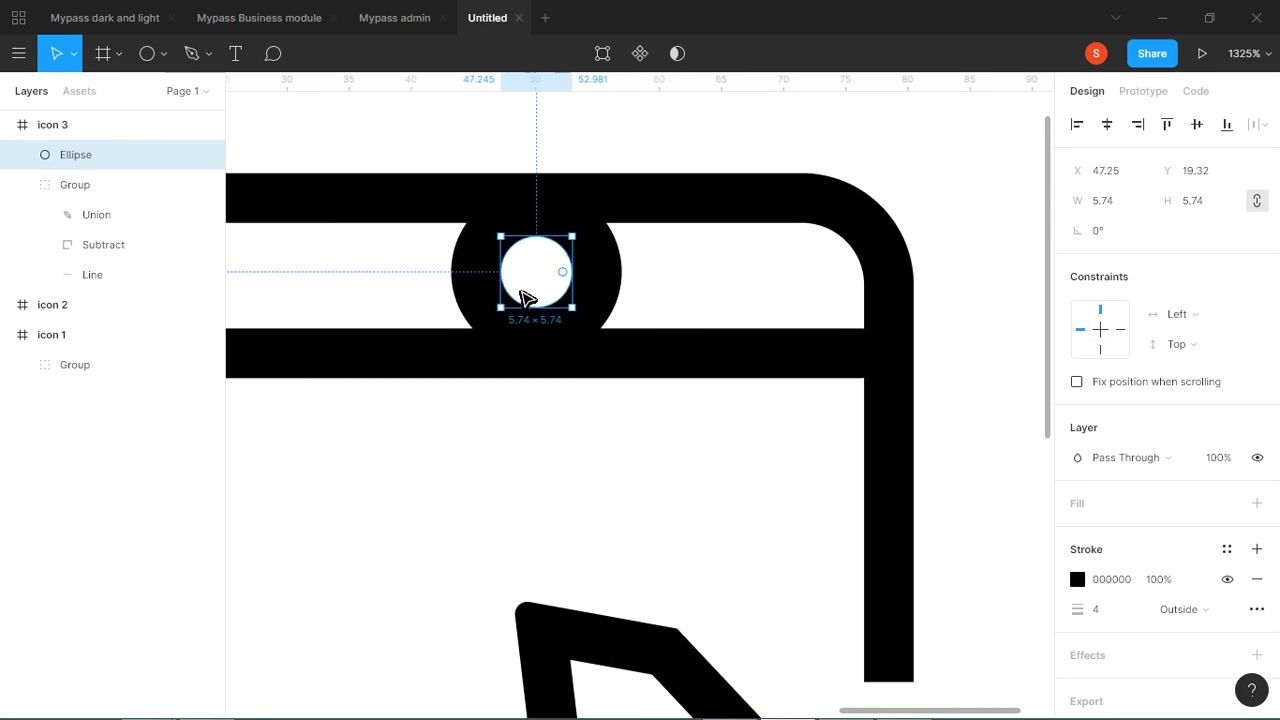
# Duplicate the circle along the window's title bar, placing the copy at about X 62.49.
pyautogui.moveTo(525, 258); pyautogui.dragTo(714, 265)
pyautogui.scroll(-6, 730, 258)
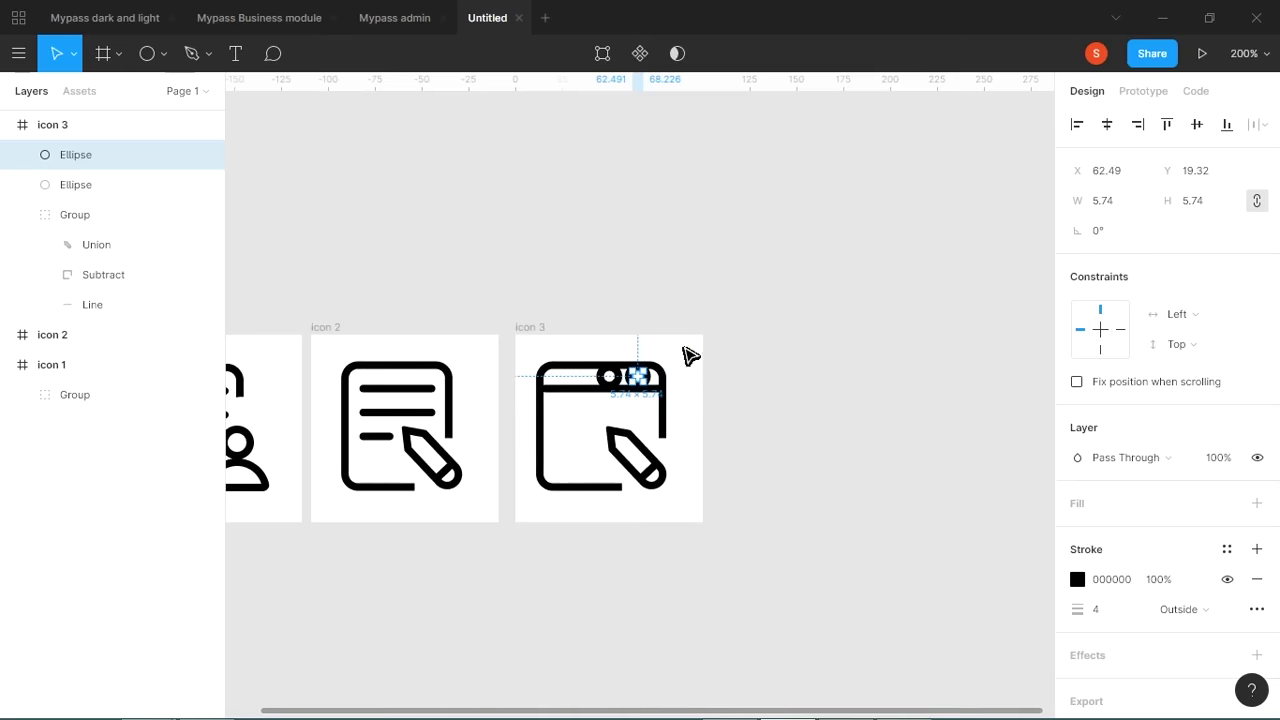
pyautogui.click(690, 356)
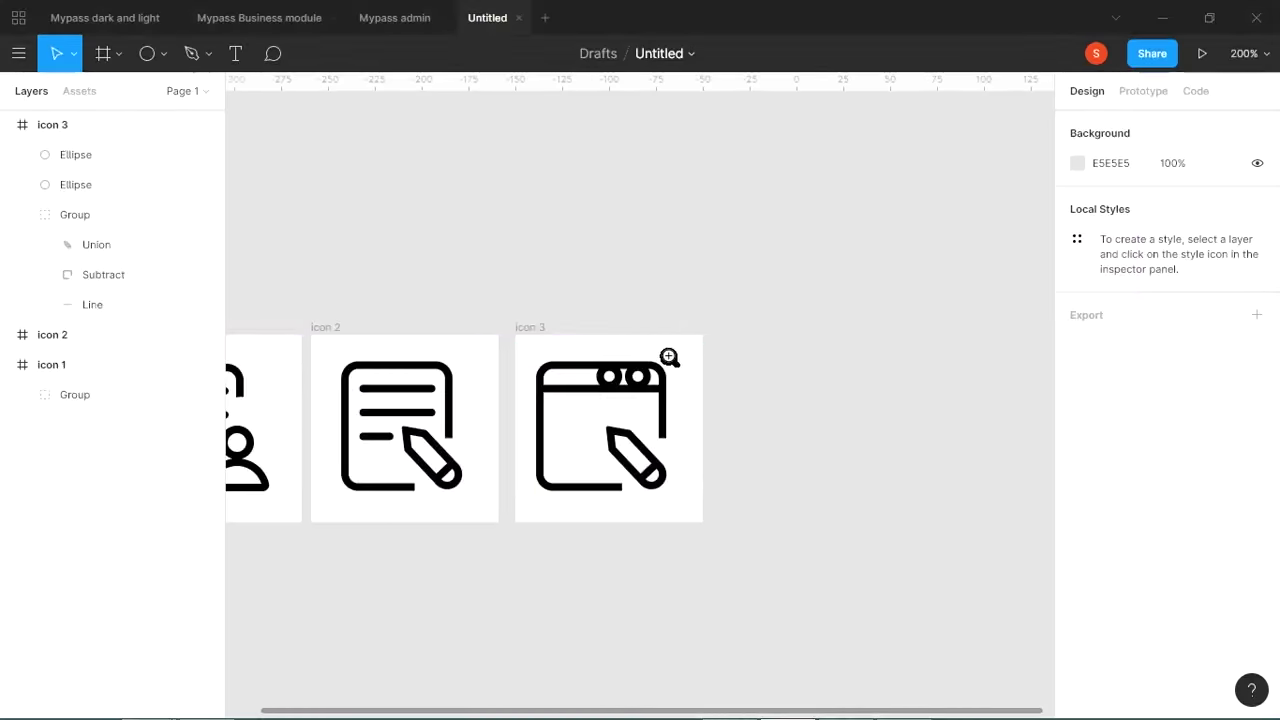
pyautogui.scroll(4, 665, 370)
pyautogui.hotkey('shift', '0')
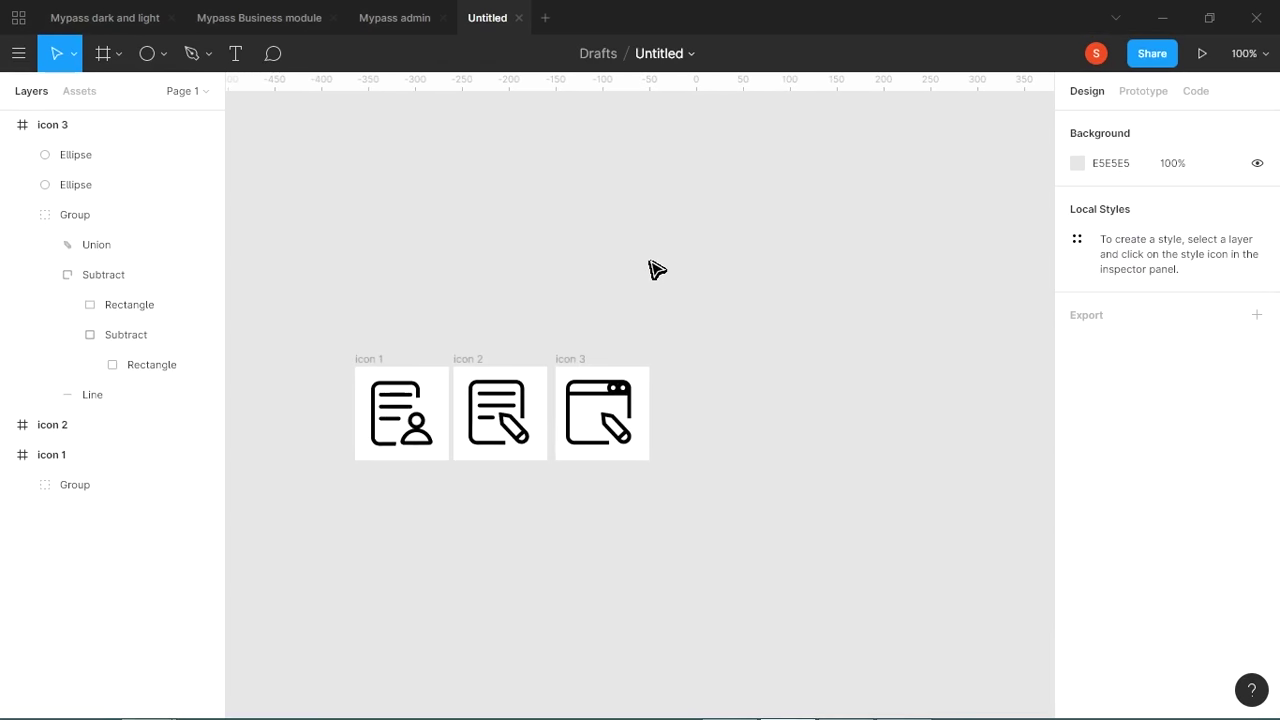
pyautogui.moveTo(652, 321); pyautogui.dragTo(619, 232)
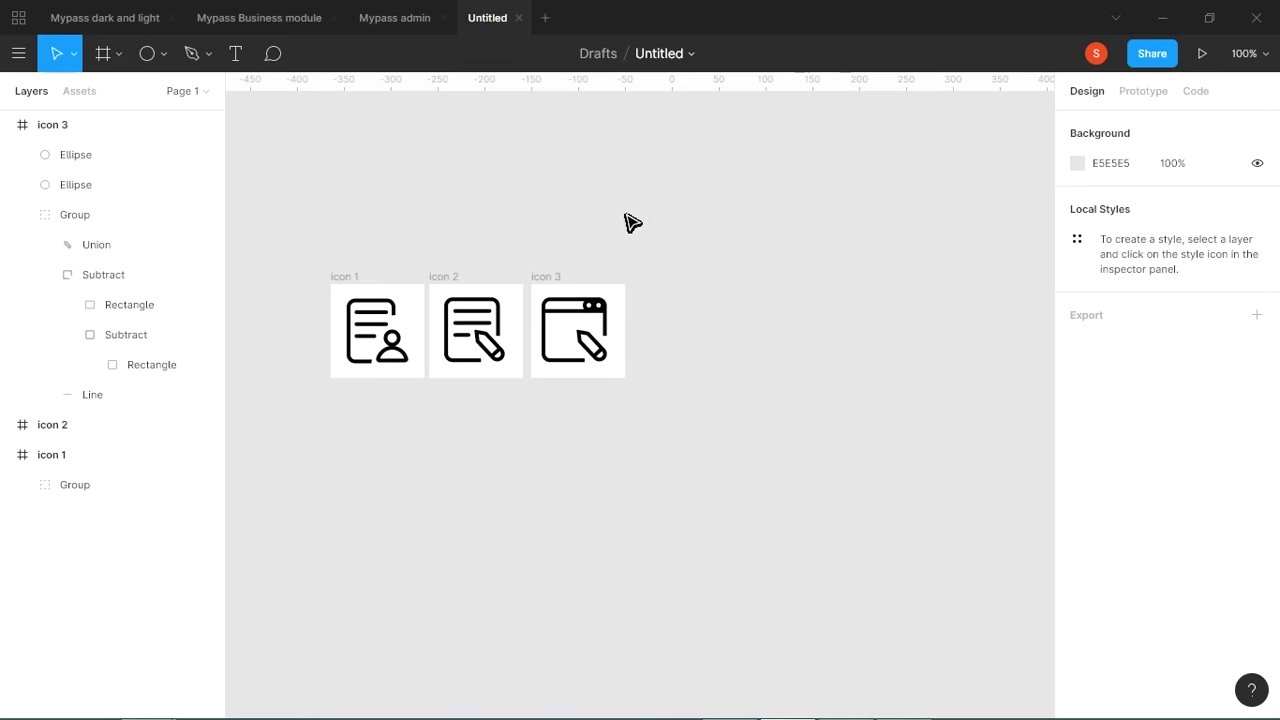
# Collapse the layer tree and duplicate the icon 3 frame beside the original at X -40.
pyautogui.click(63, 126)
pyautogui.click(9, 125)
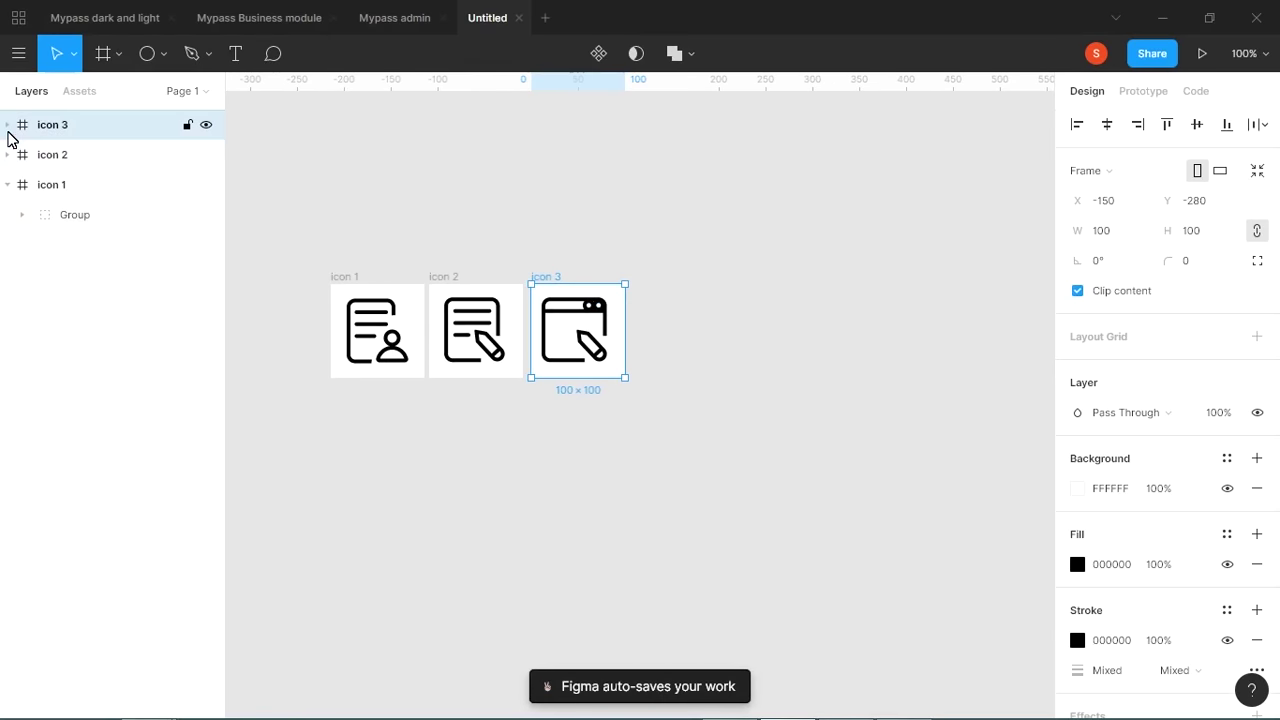
pyautogui.moveTo(620, 303); pyautogui.dragTo(720, 310)
pyautogui.press('Right')
pyautogui.press('Right')
pyautogui.press('Right')
pyautogui.press('Right')
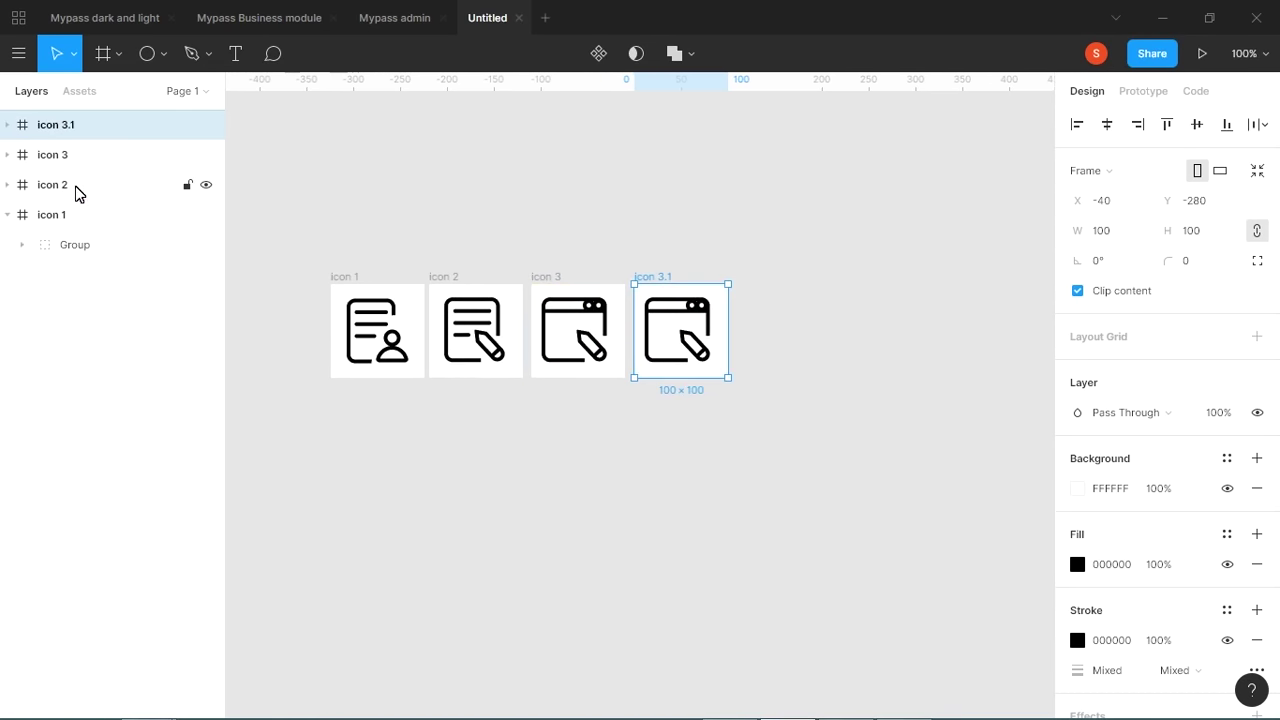
# Move the icon 2, icon 3 and icon 3.1 frames together 4 px further from icon 1.
pyautogui.keyDown('shift'); pyautogui.click(76, 187); pyautogui.keyUp('shift')
pyautogui.press('Right')
pyautogui.press('Right')
pyautogui.press('Right')
pyautogui.press('Right')
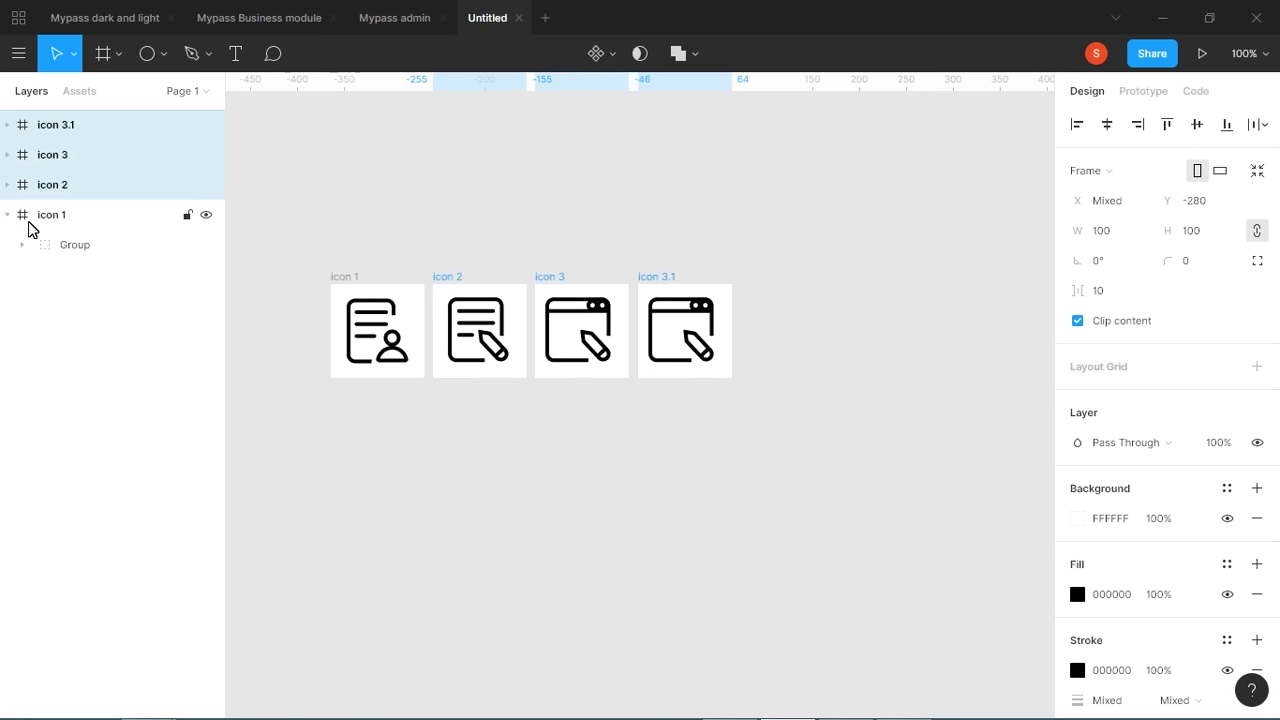
pyautogui.click(530, 165)
# Rename the icon 3.1 frame as icon 4.
pyautogui.doubleClick(72, 130)
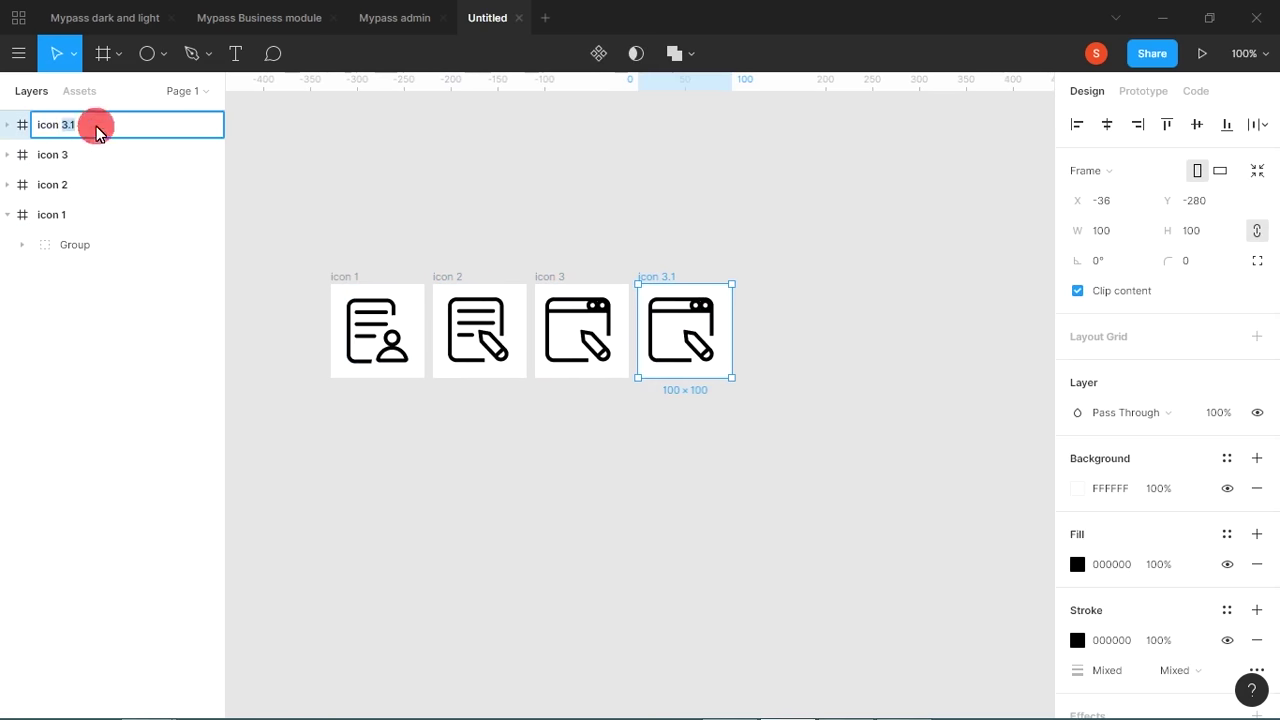
pyautogui.write('4')
pyautogui.press('Return')
# Check the Flaticon reference set in the browser, return to Figma and delete all shapes inside icon 4.
pyautogui.hotkey('alt', 'Tab')
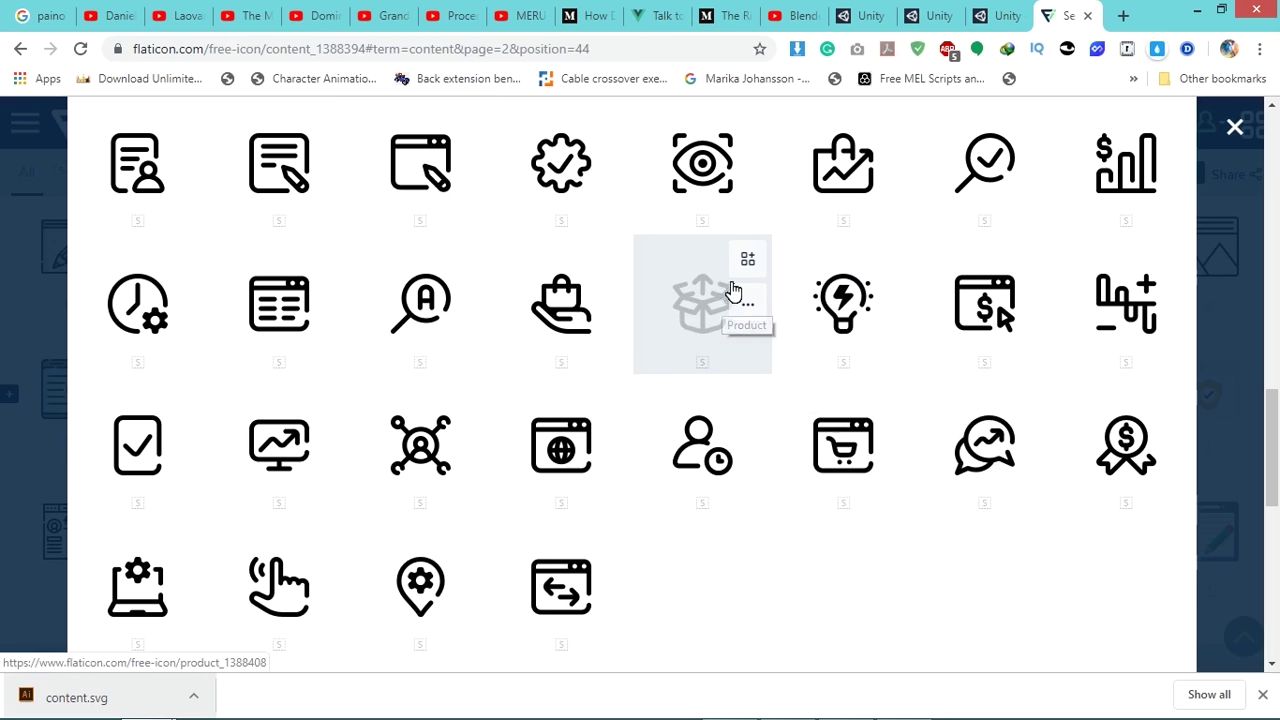
pyautogui.hotkey('alt', 'Tab')
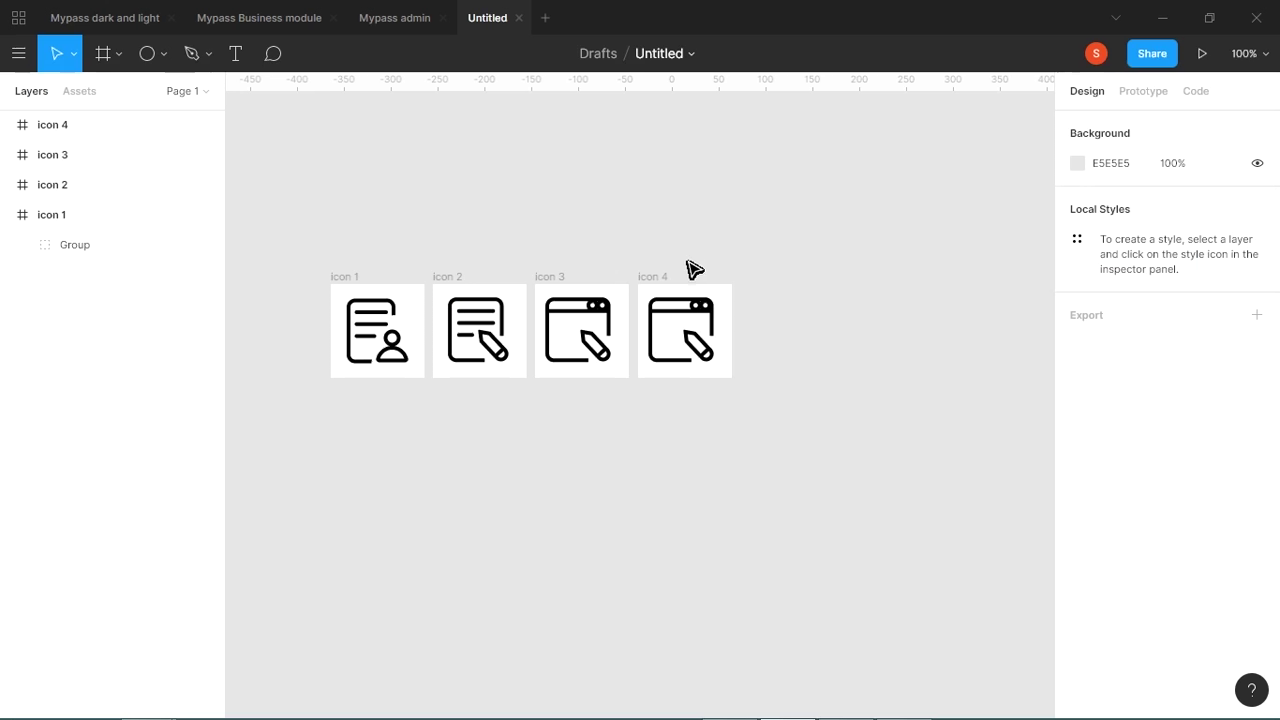
pyautogui.moveTo(612, 275); pyautogui.dragTo(726, 414)
pyautogui.moveTo(757, 215); pyautogui.dragTo(408, 610)
pyautogui.press('Delete')
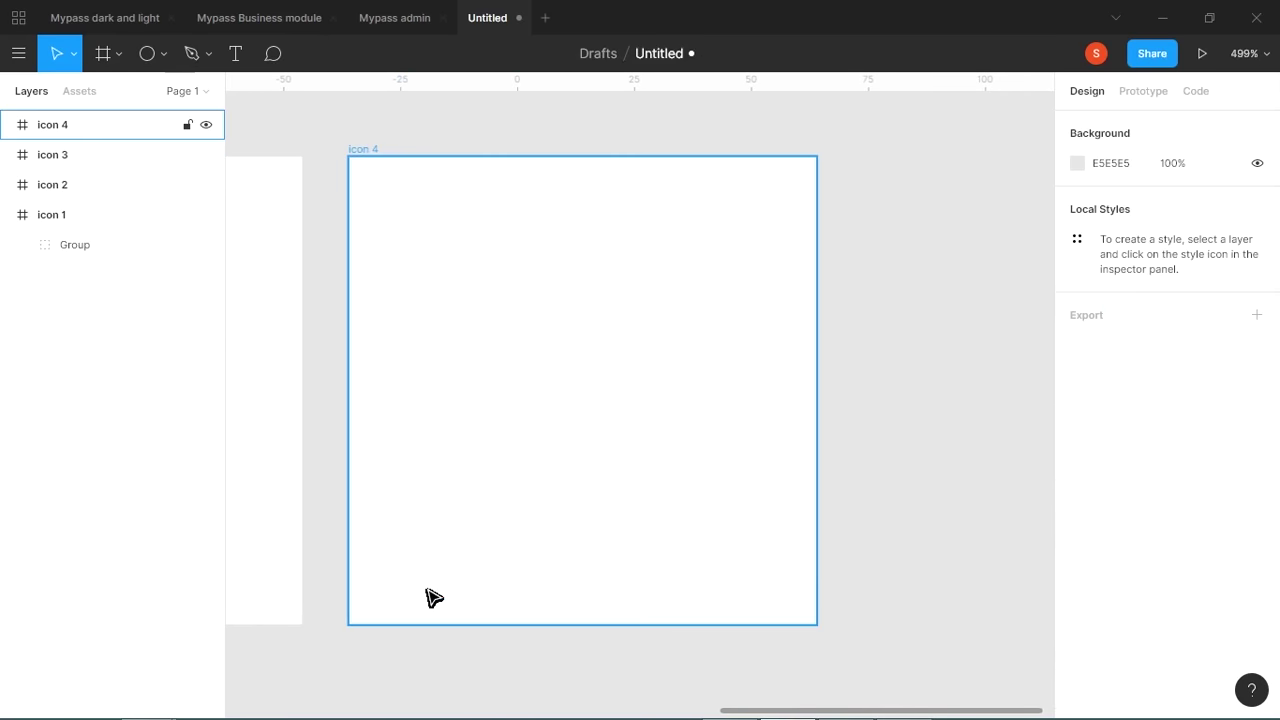
# Draw a tall rectangle about 16 × 69.7 in the middle of icon 4 and set its corner radius to 6.
pyautogui.moveTo(423, 326); pyautogui.dragTo(579, 369)
pyautogui.click(524, 264)
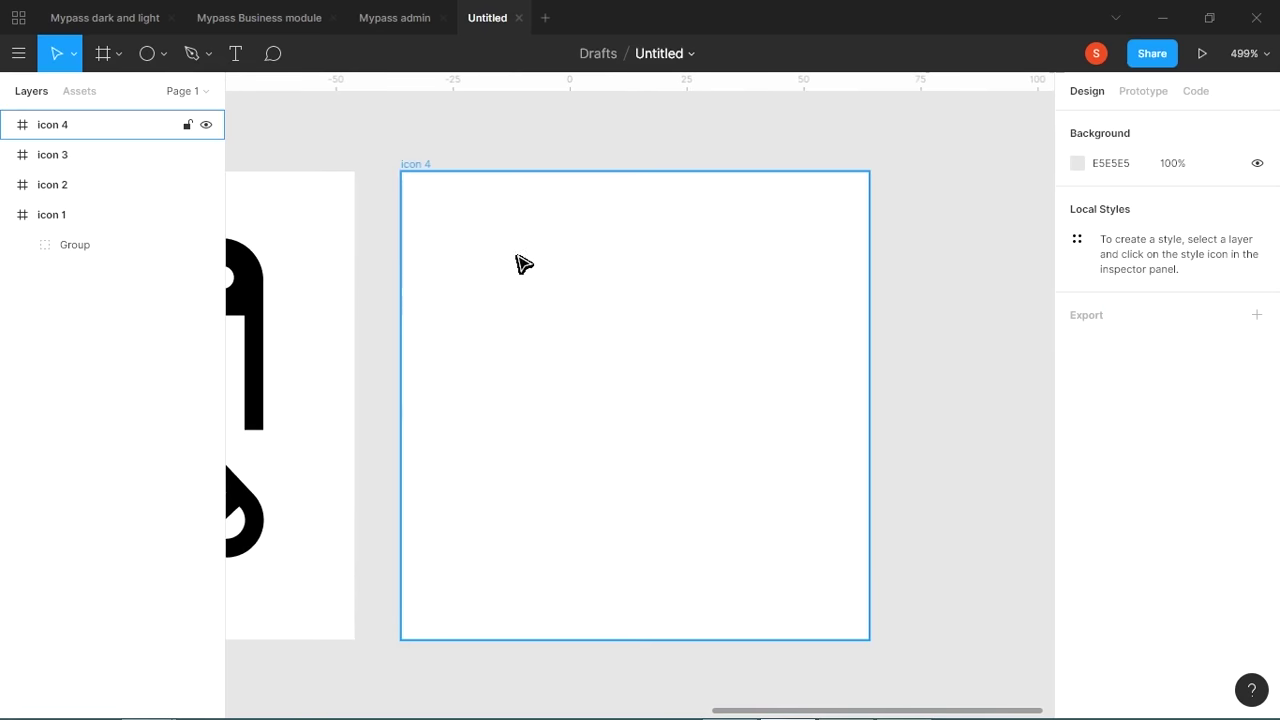
pyautogui.press('r')
pyautogui.moveTo(590, 241)
pyautogui.mouseDown()
pyautogui.moveTo(666, 471)
pyautogui.moveTo(677, 563)
pyautogui.moveTo(667, 578)
pyautogui.moveTo(664, 568)
pyautogui.mouseUp()
pyautogui.moveTo(1168, 231); pyautogui.dragTo(1264, 233)
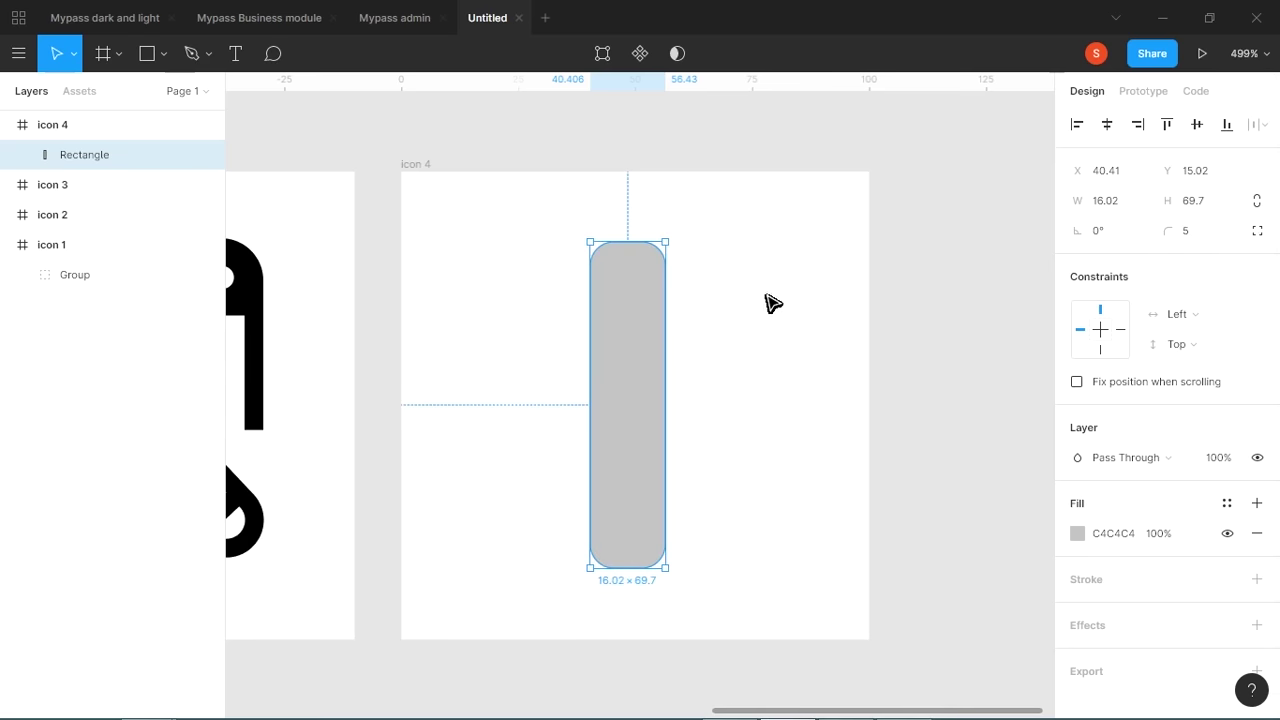
pyautogui.moveTo(1169, 231)
pyautogui.mouseDown()
pyautogui.moveTo(1188, 231)
pyautogui.moveTo(1149, 237)
pyautogui.mouseUp()
pyautogui.click(690, 293)
pyautogui.click(660, 349)
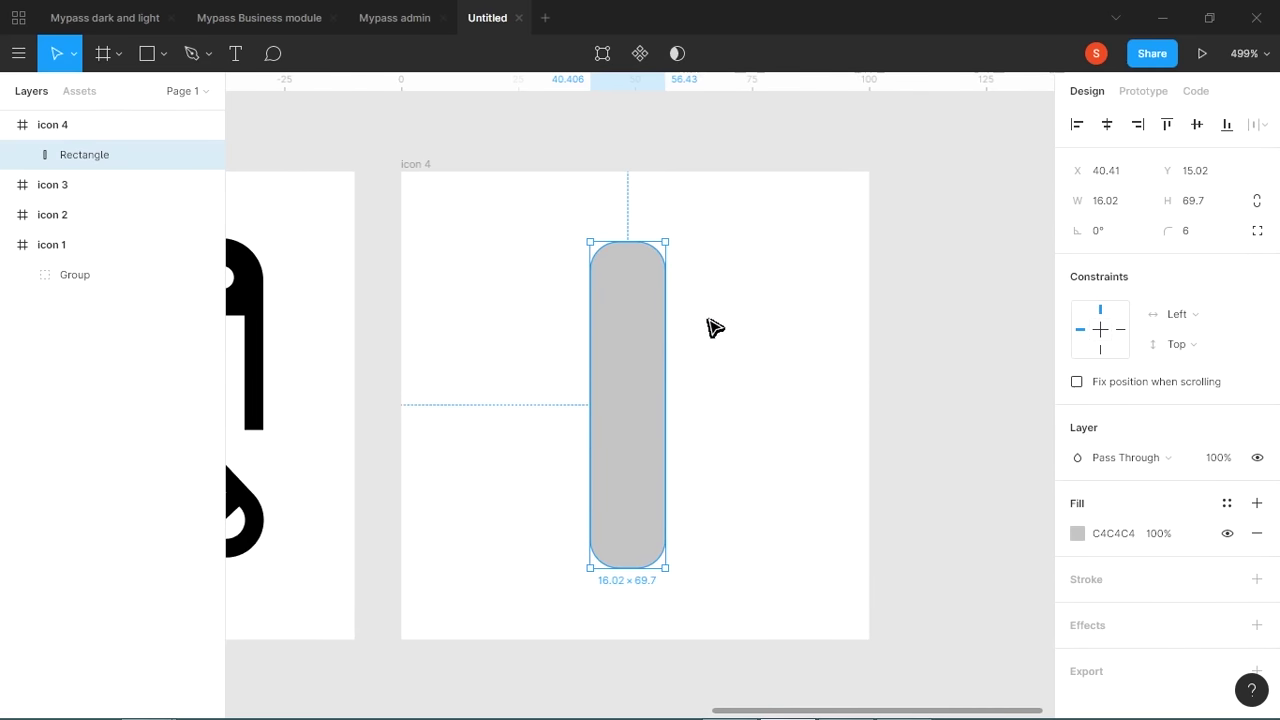
# Paste a copy of the rounded bar and rotate it 90° to form a cross with the original.
pyautogui.hotkey('ctrl', 'v')
pyautogui.moveTo(700, 262); pyautogui.dragTo(806, 470)
pyautogui.moveTo(705, 343); pyautogui.dragTo(620, 423)
# Scale the cross to about 90.53 × 90.53, centre it in icon 4 and set both bars' corner radius to 7.
pyautogui.moveTo(806, 247); pyautogui.dragTo(860, 206)
pyautogui.moveTo(633, 283); pyautogui.dragTo(651, 297)
pyautogui.moveTo(864, 180); pyautogui.dragTo(862, 222)
pyautogui.moveTo(1168, 231); pyautogui.dragTo(5, 223)
pyautogui.moveTo(1248, 230); pyautogui.dragTo(1189, 238)
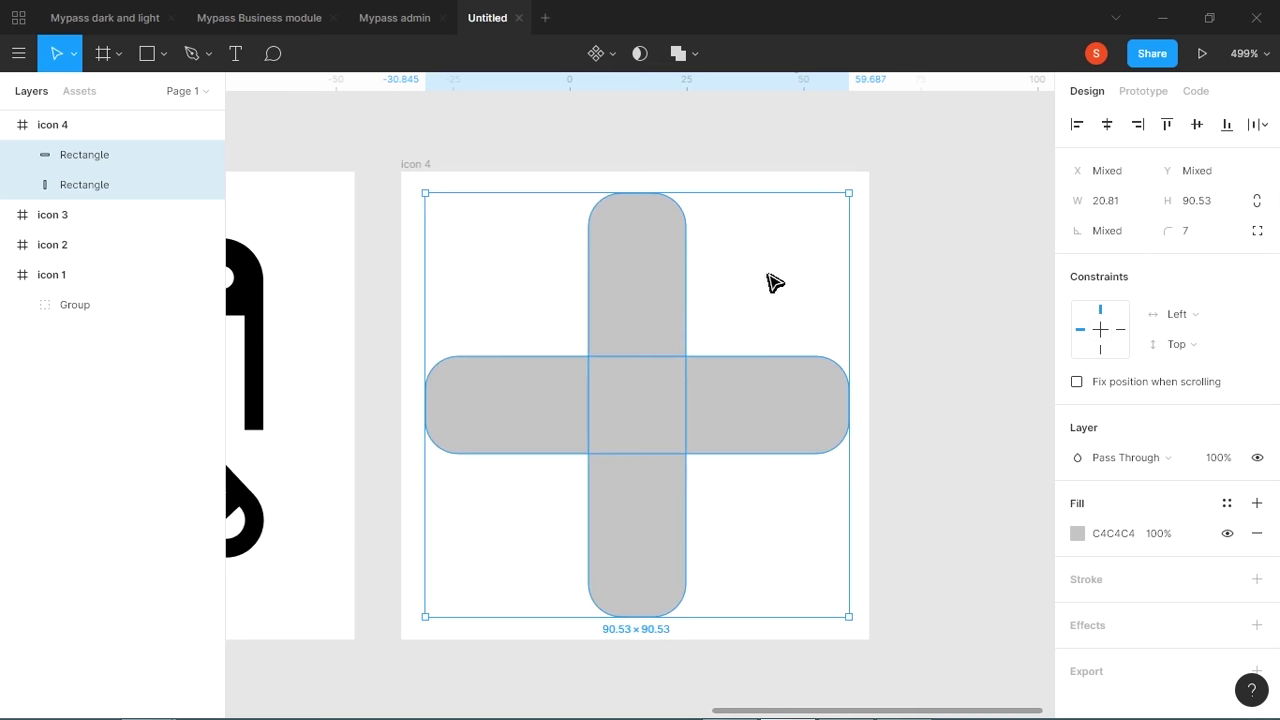
# Make the vertical and horizontal bars of the cross slightly thinner.
pyautogui.click(720, 291)
pyautogui.click(680, 329)
pyautogui.click(750, 390)
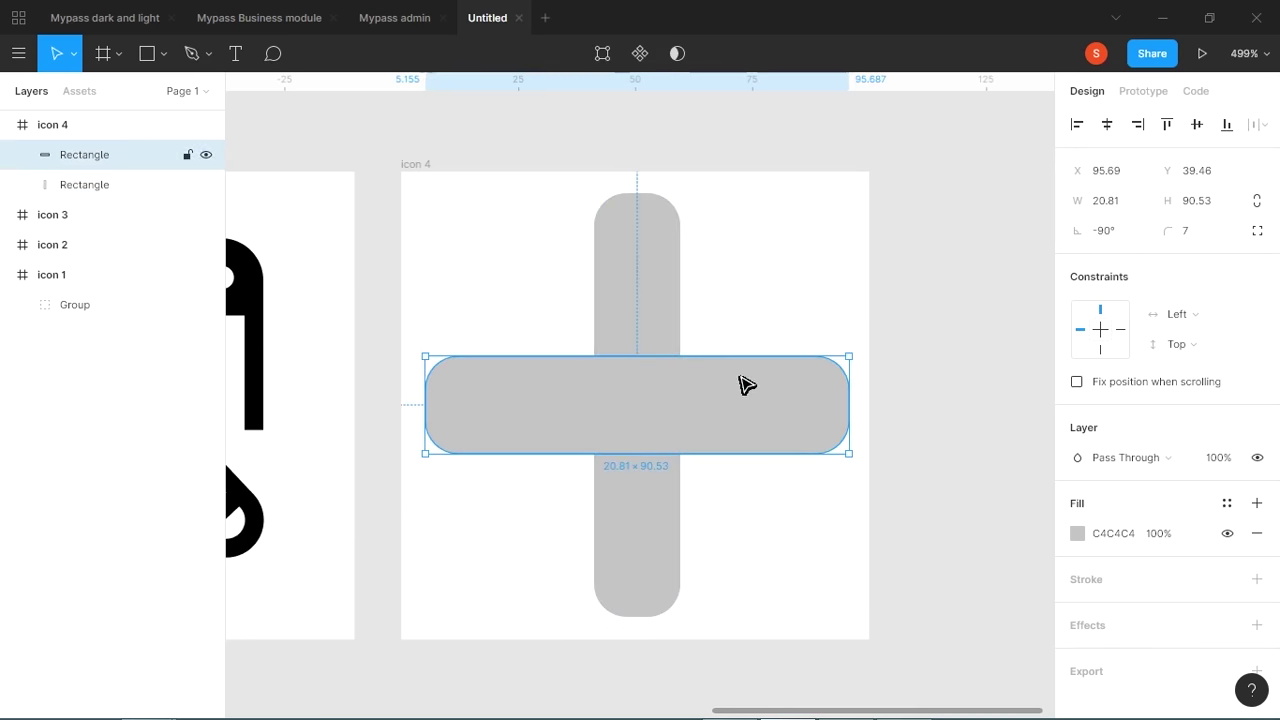
pyautogui.moveTo(749, 374); pyautogui.dragTo(749, 377)
pyautogui.click(729, 349)
# Copy both bars in place and rotate the copies about 45° to make eight spokes.
pyautogui.moveTo(724, 333); pyautogui.dragTo(610, 468)
pyautogui.hotkey('ctrl', 'v')
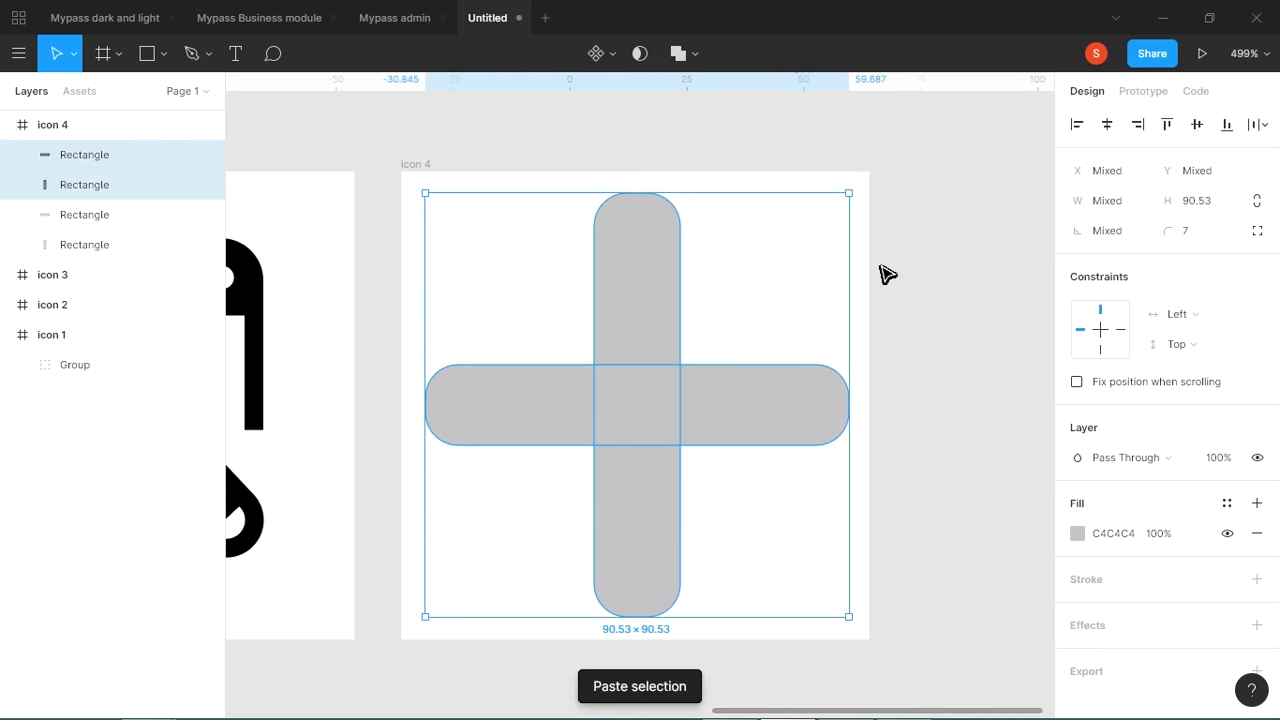
pyautogui.moveTo(871, 203); pyautogui.dragTo(909, 398)
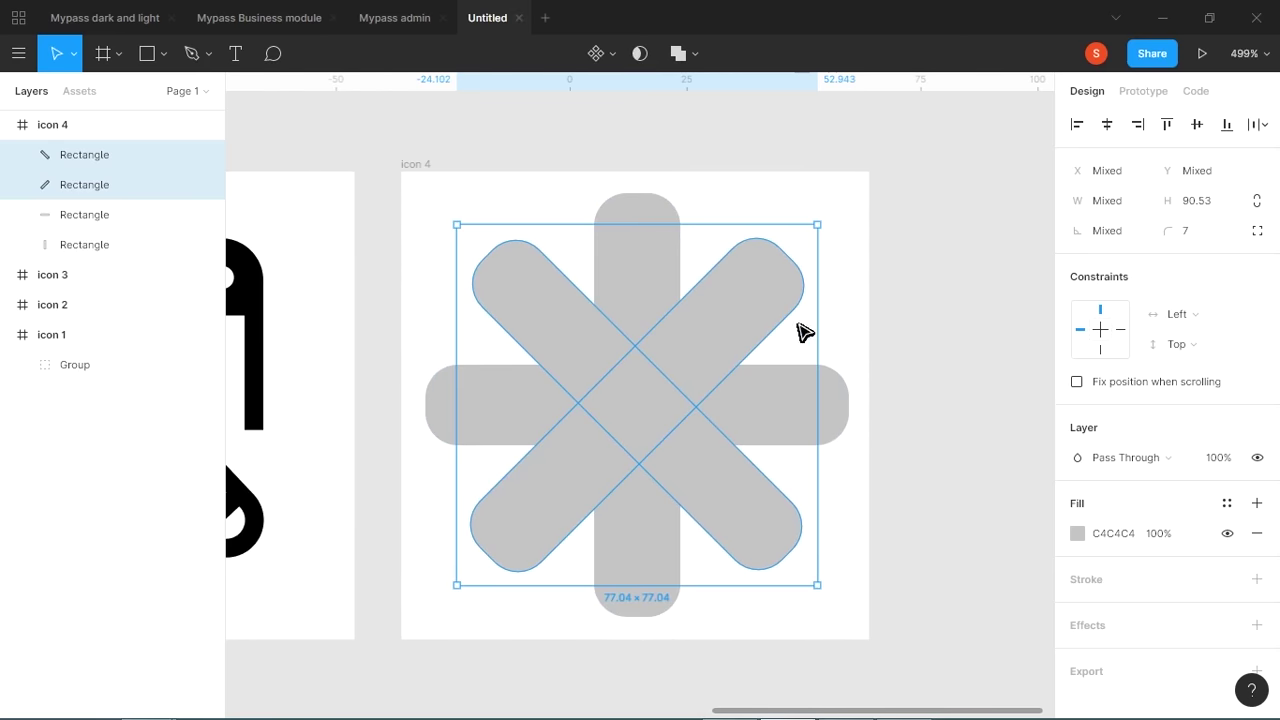
# Compare with the reference gear badge in the browser, return to Figma and select all four bars in icon 4.
pyautogui.hotkey('alt', 'Tab')
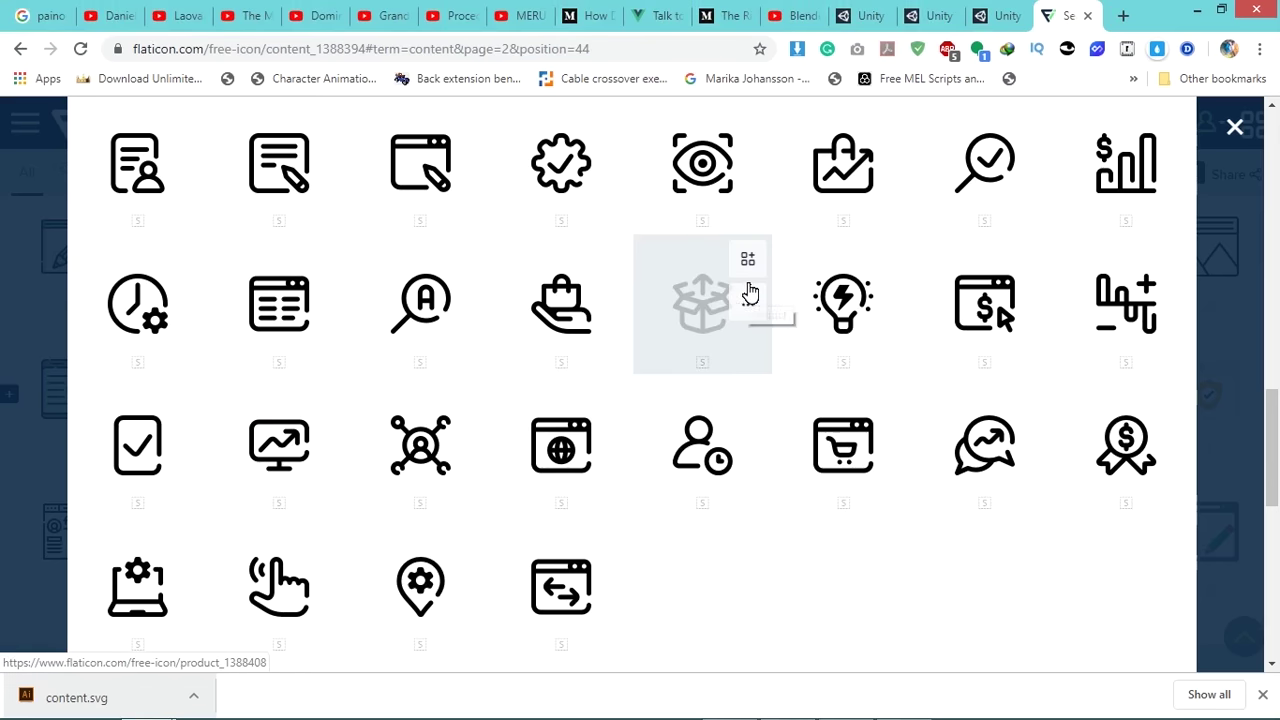
pyautogui.hotkey('alt', 'Tab')
pyautogui.moveTo(509, 195); pyautogui.dragTo(790, 600)
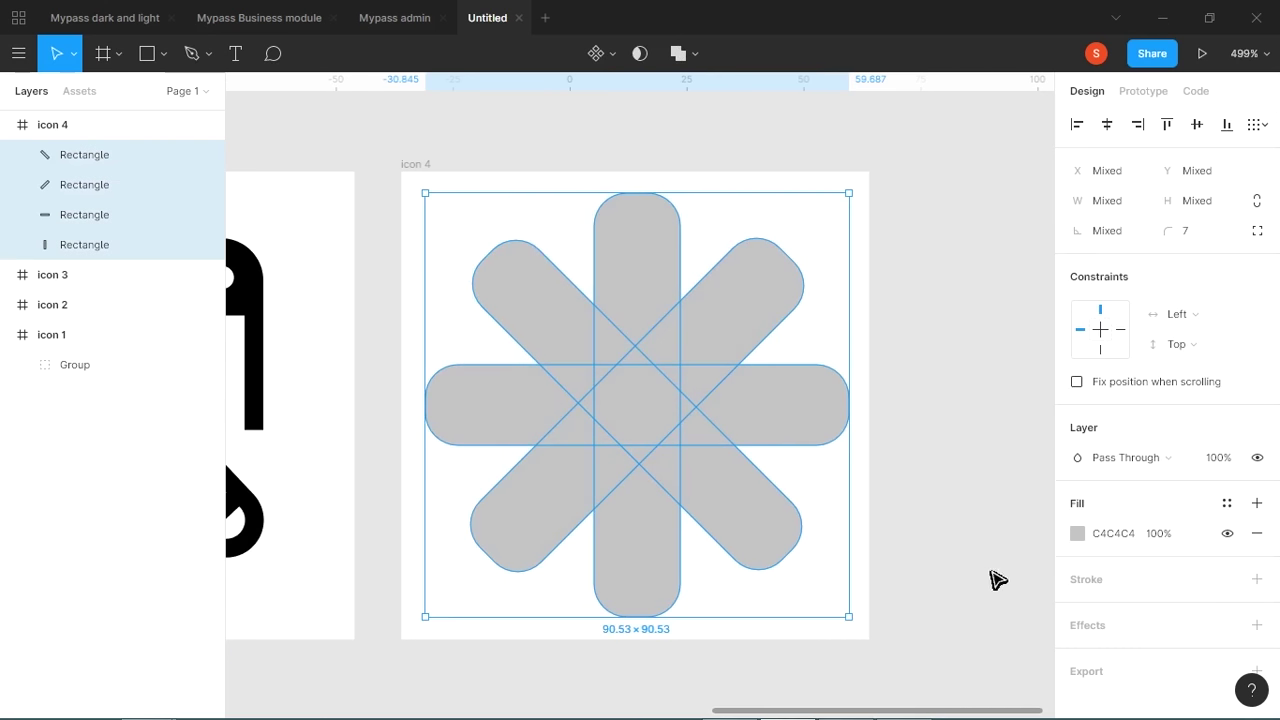
# Try to replace the four bars' fill with a black stroke of 4 and unite them.
pyautogui.click(1257, 533)
pyautogui.click(1257, 546)
pyautogui.click(1075, 612)
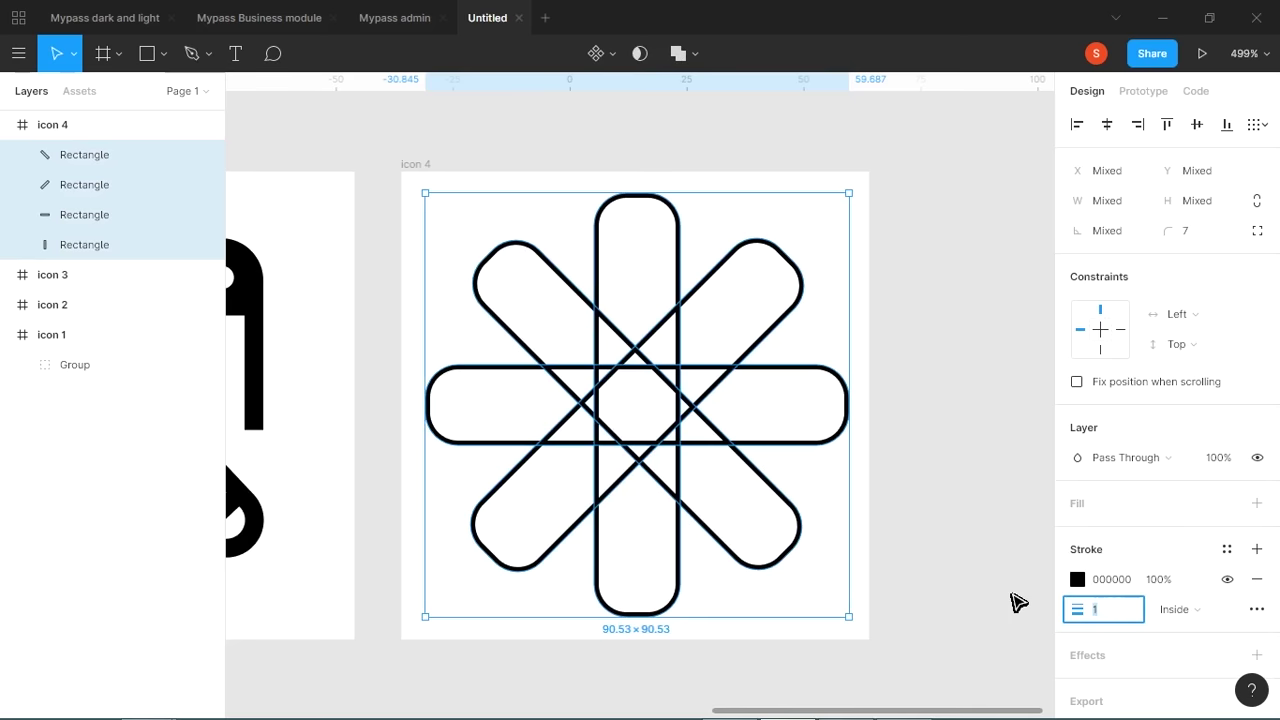
pyautogui.write('4')
pyautogui.press('Return')
pyautogui.click(684, 58)
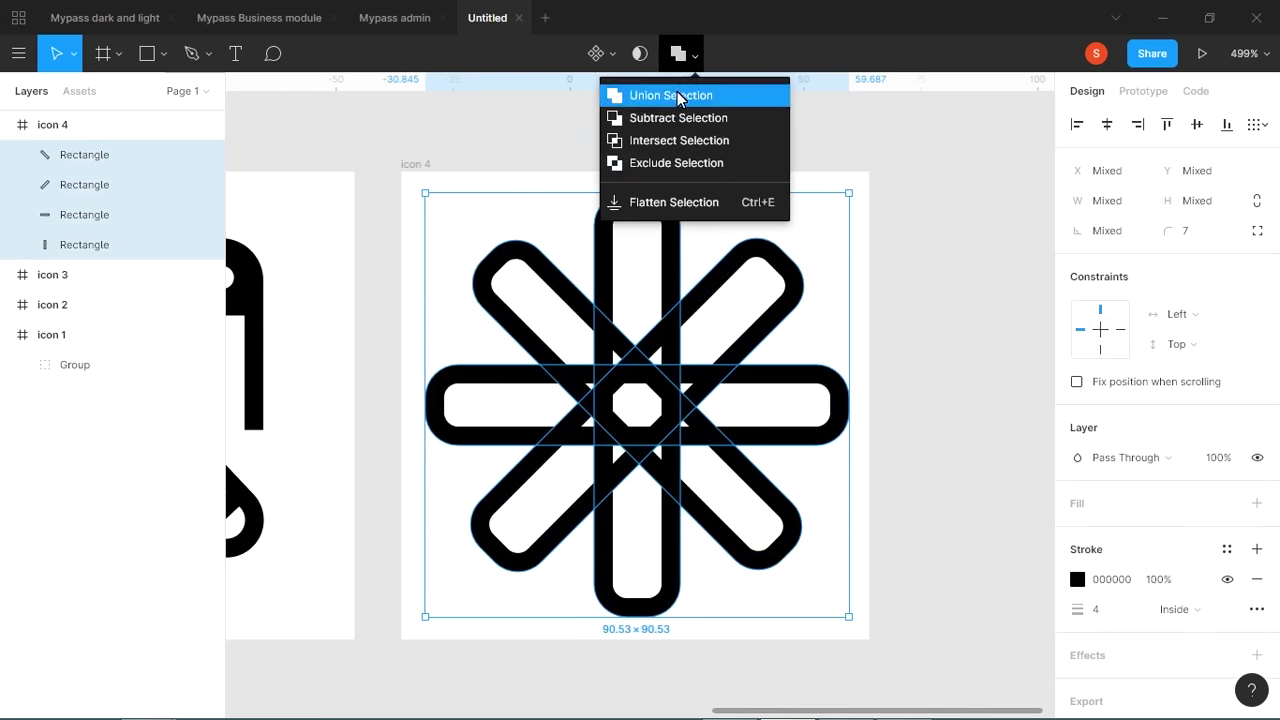
pyautogui.click(678, 97)
# Undo the union and the stroke and fill changes on the four bars.
pyautogui.hotkey('ctrl', 'z')
pyautogui.hotkey('ctrl', 'z')
pyautogui.hotkey('ctrl', 'z')
pyautogui.hotkey('ctrl', 'z')
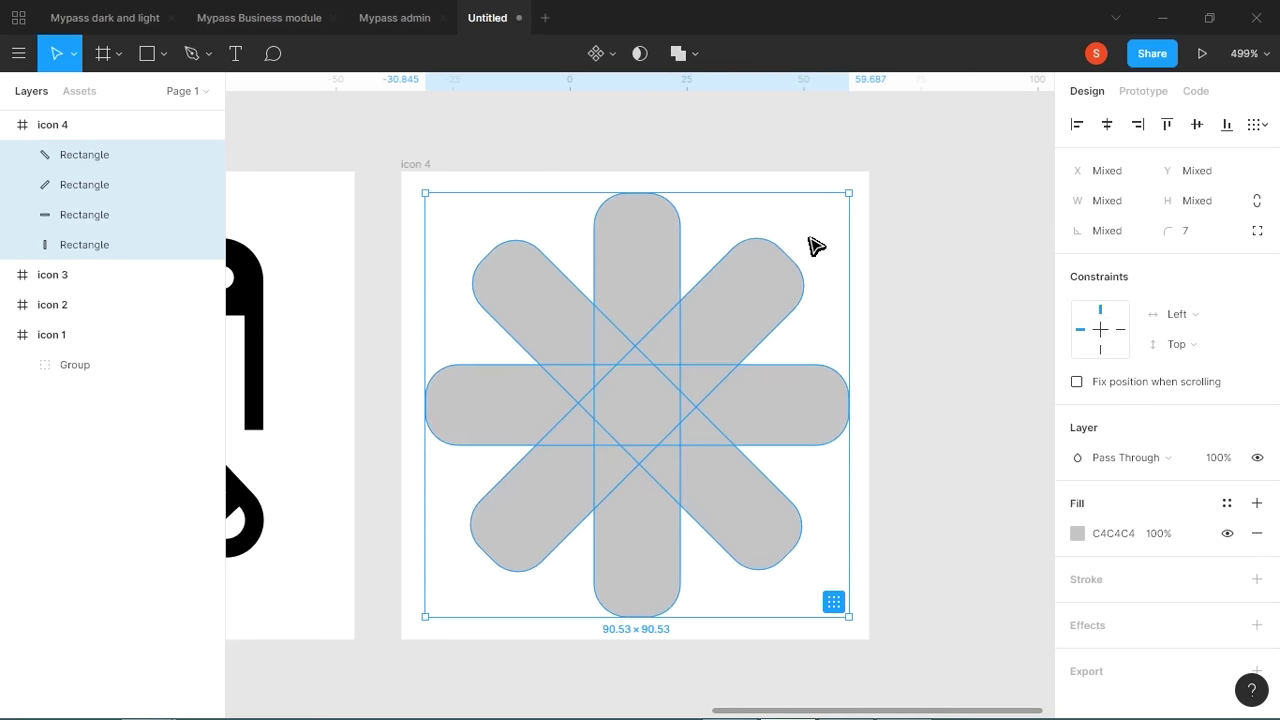
# Unite the four filled bars into one shape and replace its fill with a black stroke of 4.
pyautogui.click(678, 53)
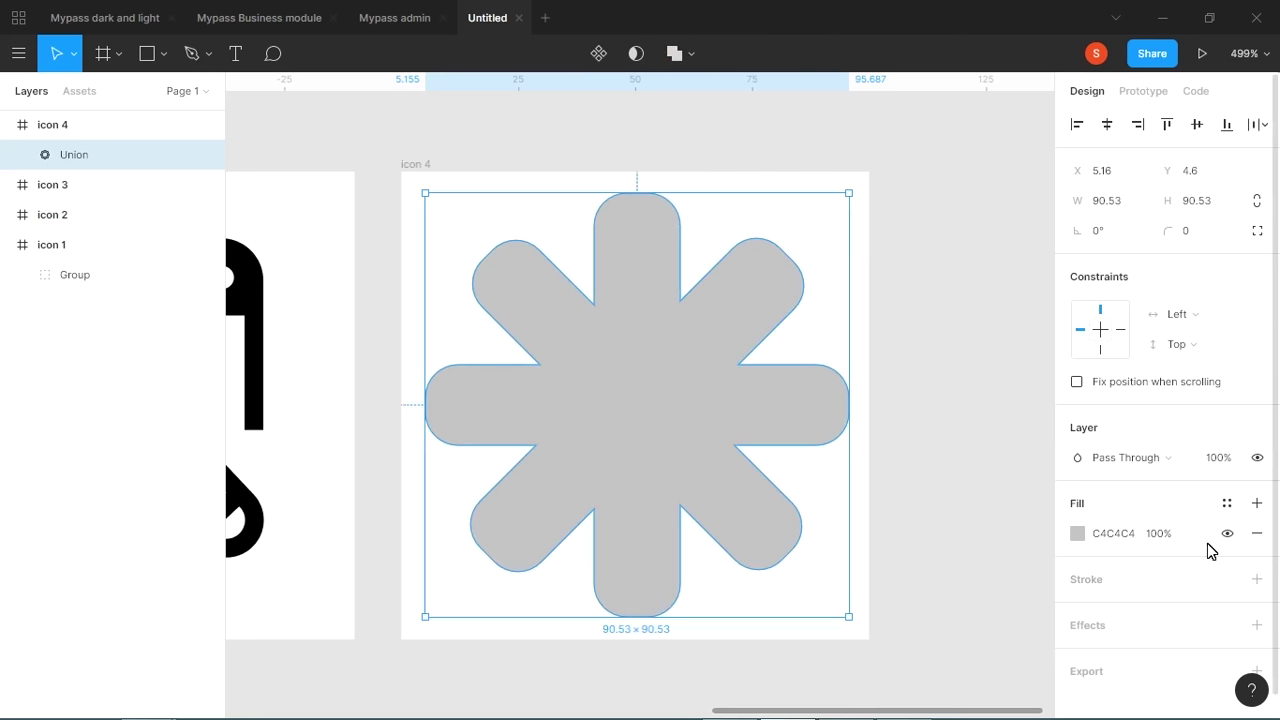
pyautogui.click(1257, 534)
pyautogui.click(1257, 549)
pyautogui.click(1100, 609)
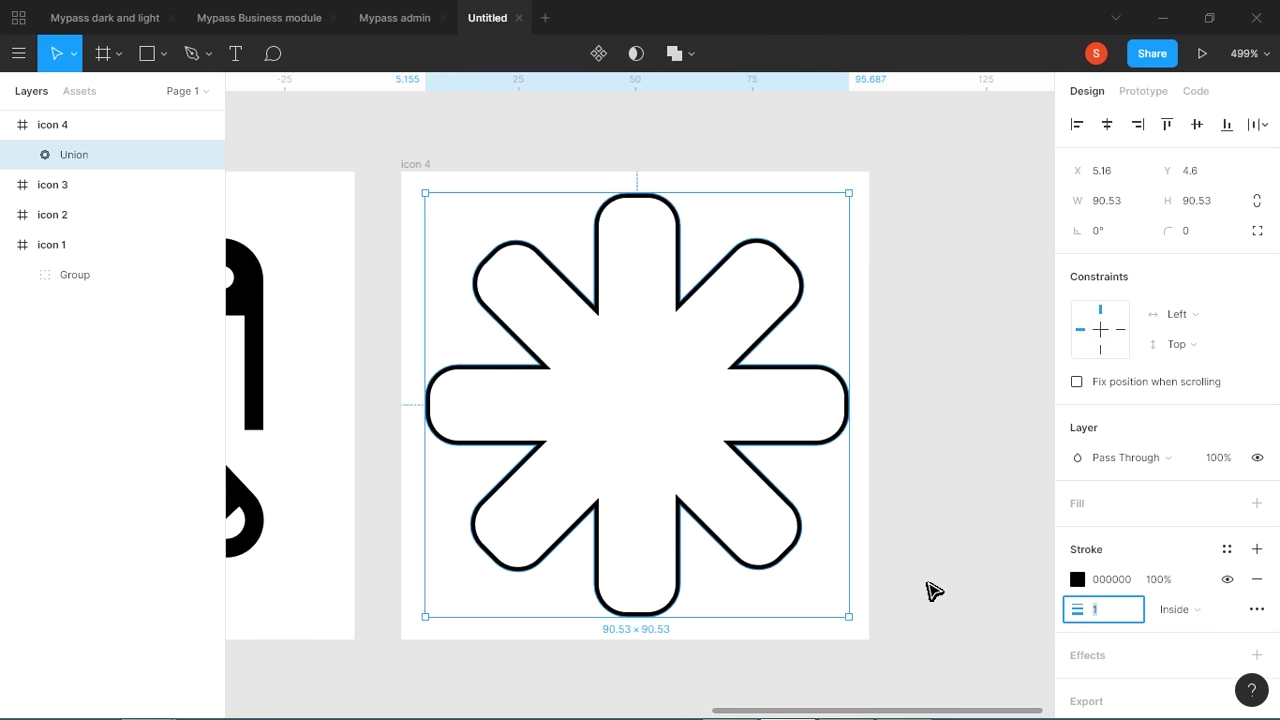
pyautogui.write('4')
pyautogui.press('Return')
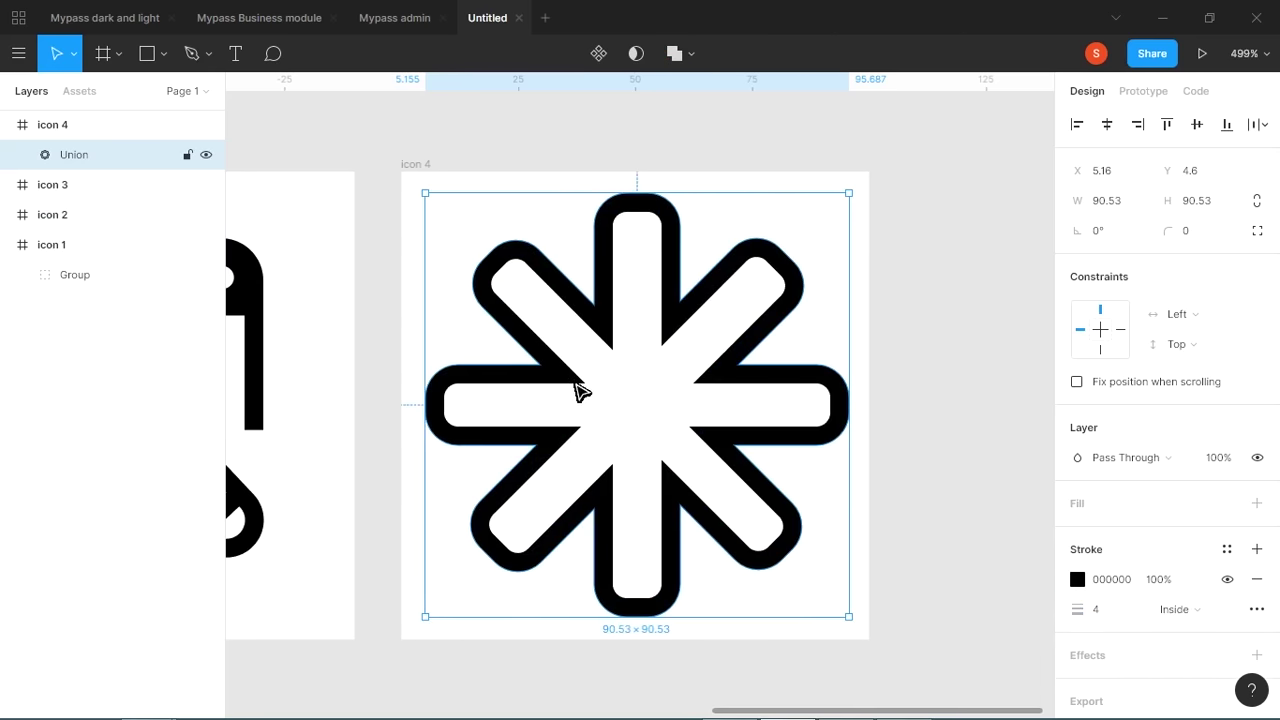
# Flatten the united spoke shape into a single vector and open its points for editing.
pyautogui.doubleClick(583, 391)
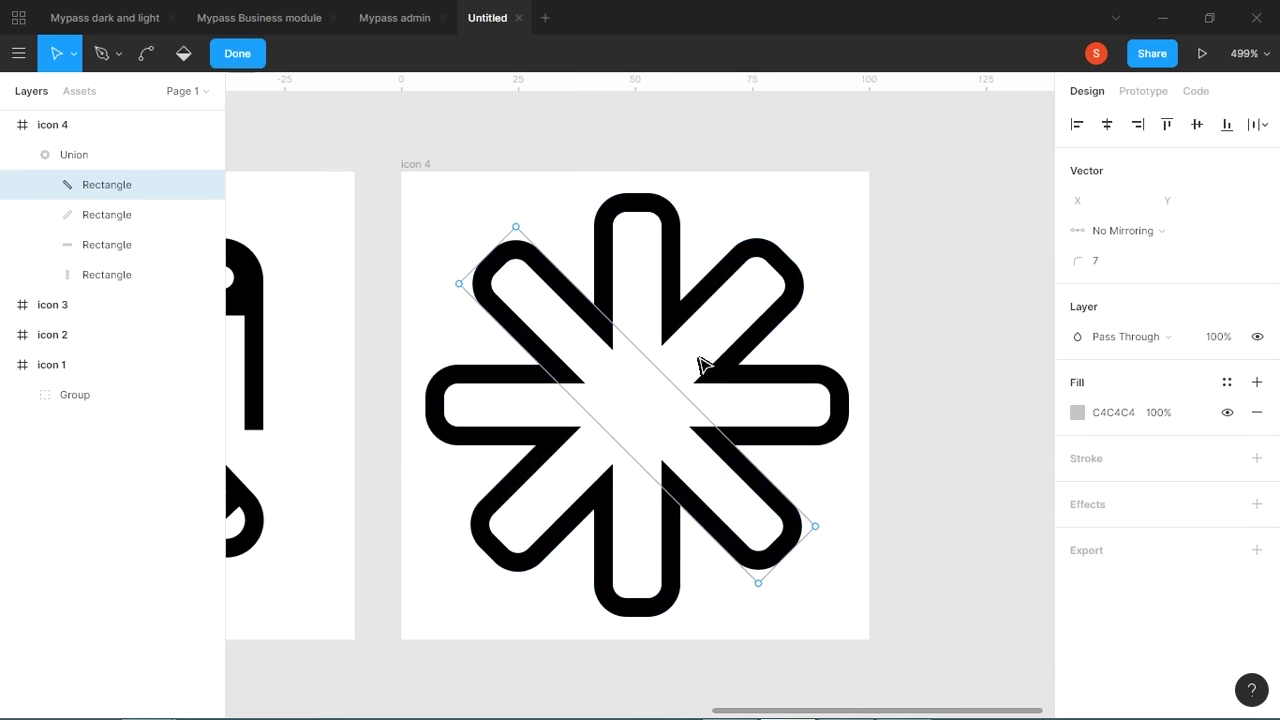
pyautogui.click(803, 344)
pyautogui.click(748, 385)
pyautogui.rightClick(745, 385)
pyautogui.click(760, 487)
pyautogui.doubleClick(742, 378)
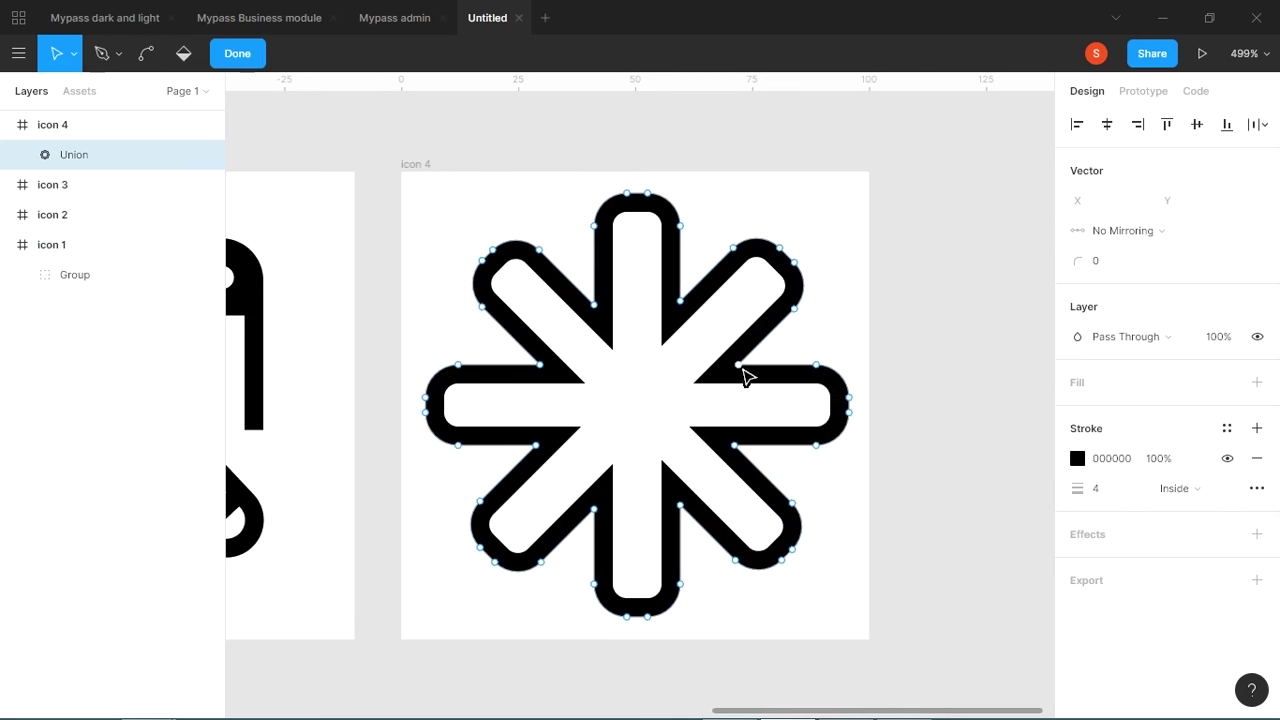
# Round the eight inner corner points between the spokes of the united shape with a corner radius of 4.
pyautogui.click(738, 364)
pyautogui.keyDown('shift'); pyautogui.click(736, 447); pyautogui.keyUp('shift')
pyautogui.hotkey('ctrl', 'a')
pyautogui.keyDown('shift'); pyautogui.click(680, 505); pyautogui.keyUp('shift')
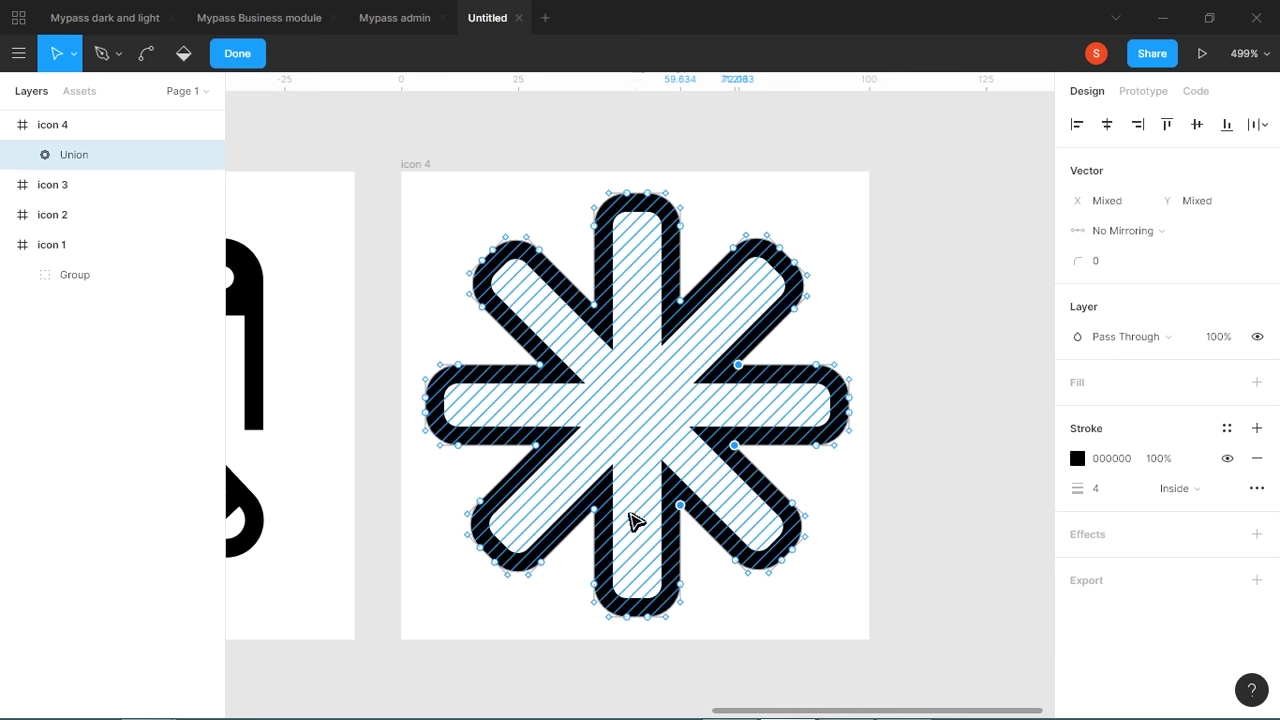
pyautogui.keyDown('shift'); pyautogui.click(537, 447); pyautogui.keyUp('shift')
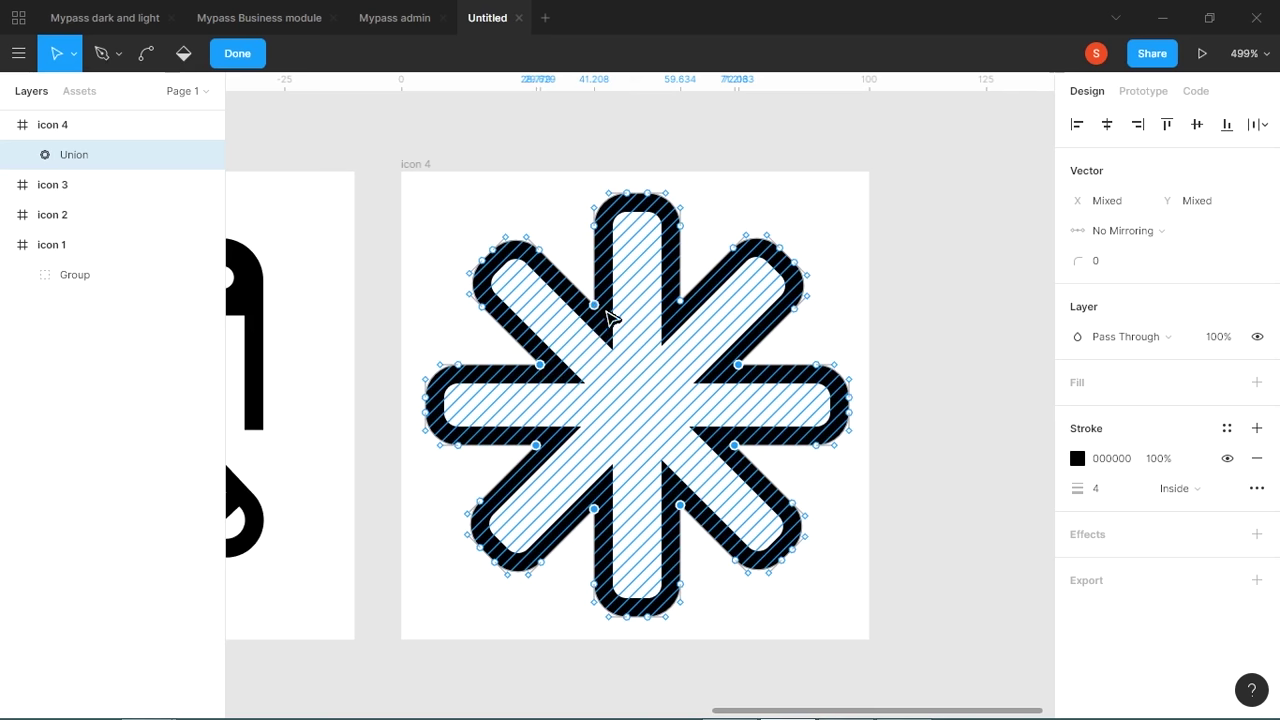
pyautogui.moveTo(1093, 262); pyautogui.dragTo(1090, 262)
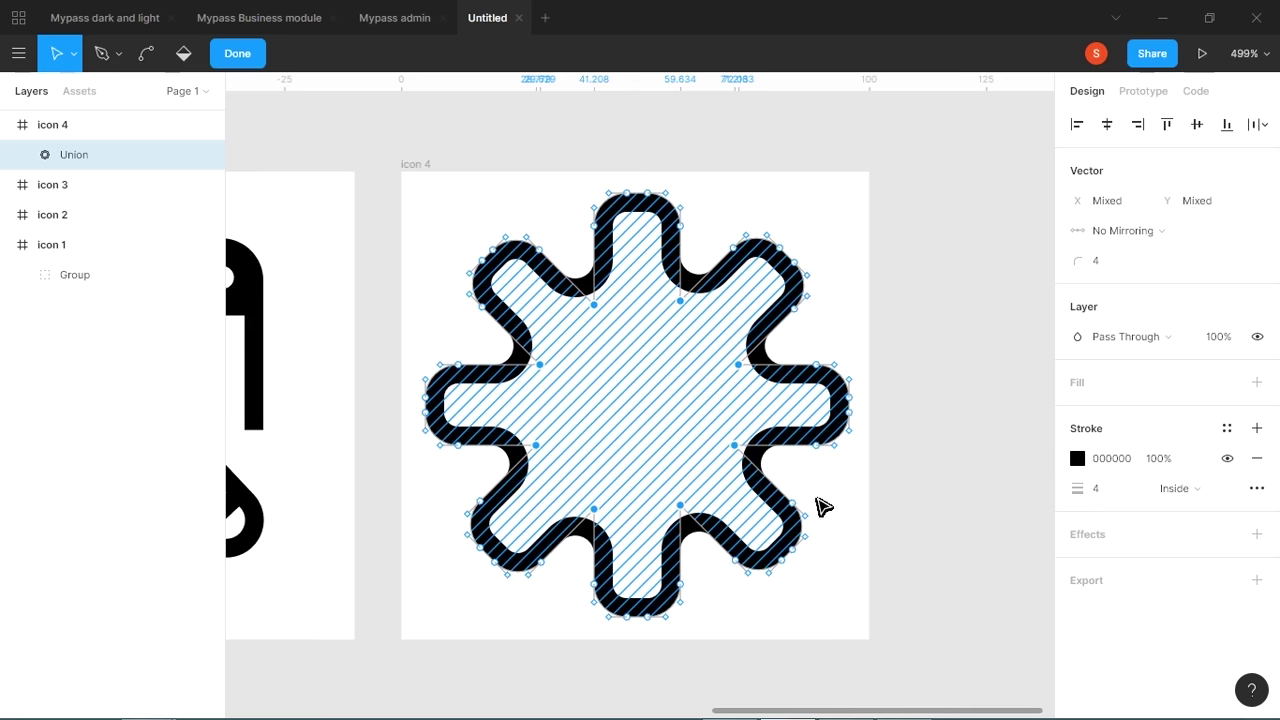
# Delete a point on the lower-right spoke and undo the deletion.
pyautogui.click(806, 523)
pyautogui.press('Delete')
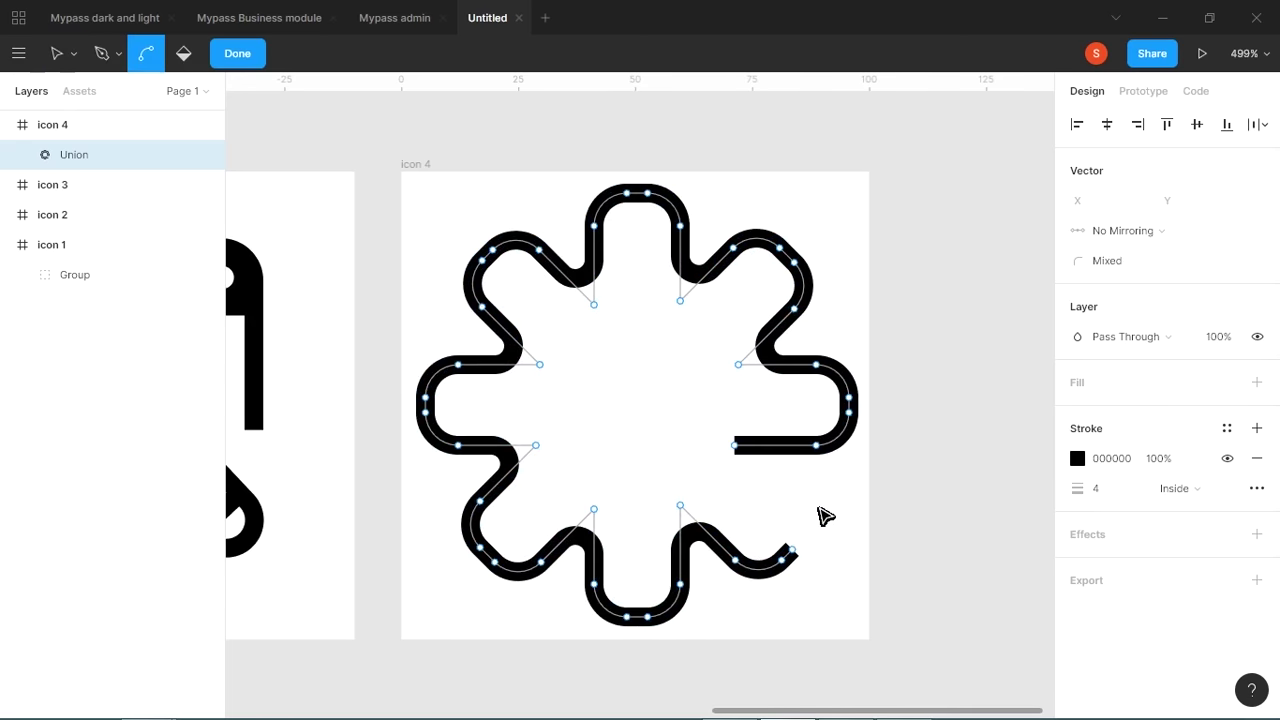
pyautogui.hotkey('ctrl', 'z')
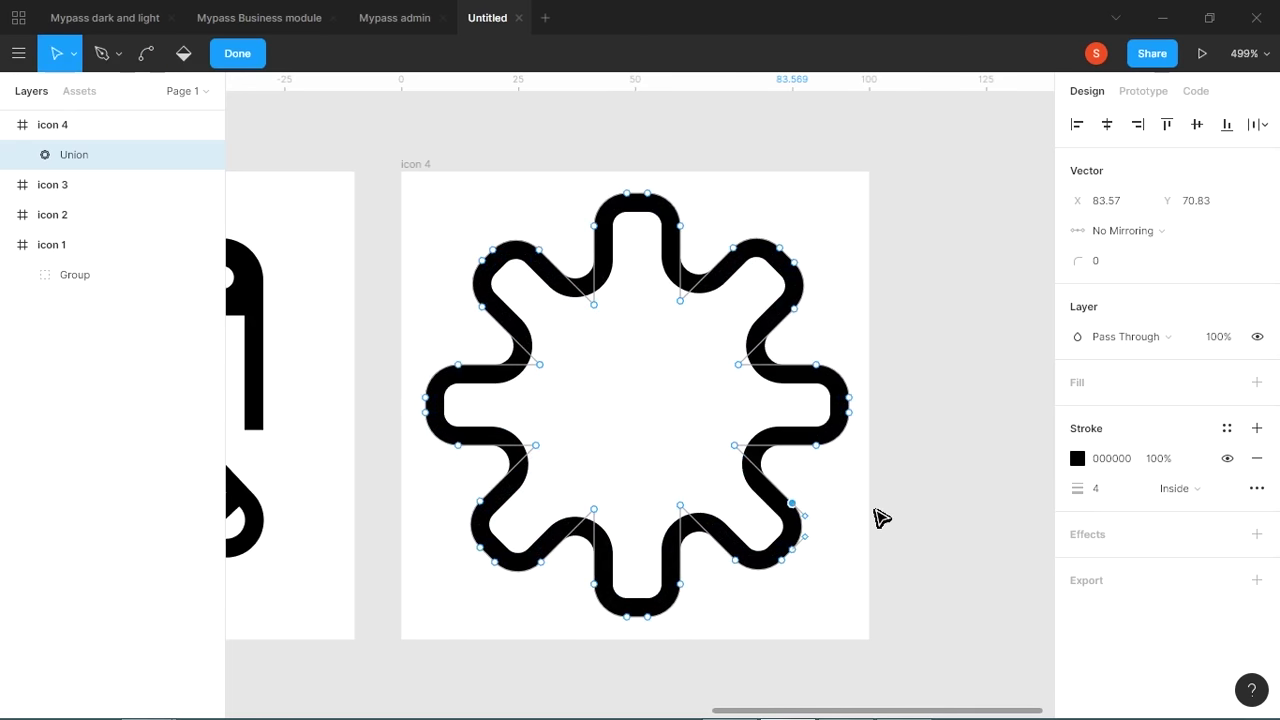
# Scale the gear outline down to about 81.72 × 81.72 and set its stroke alignment to Center.
pyautogui.click(1176, 497)
pyautogui.click(1194, 511)
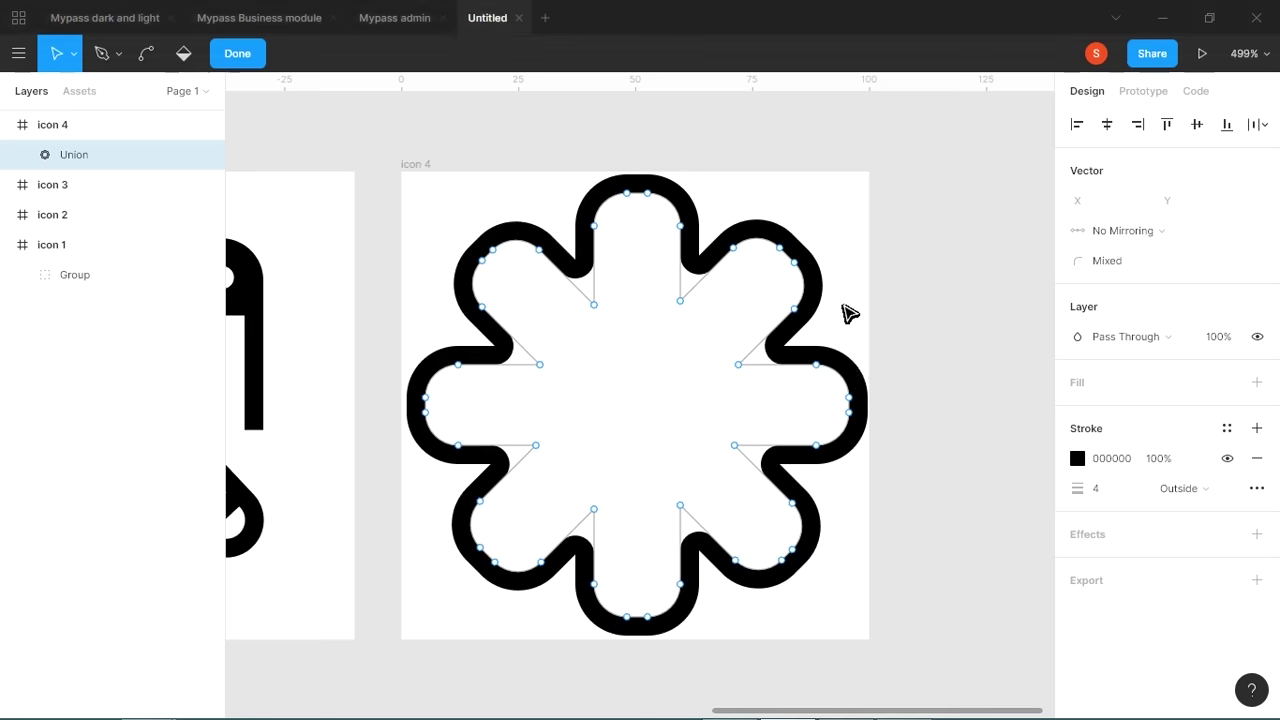
pyautogui.press('Escape')
pyautogui.moveTo(858, 205)
pyautogui.mouseDown()
pyautogui.moveTo(840, 252)
pyautogui.moveTo(863, 266)
pyautogui.mouseUp()
pyautogui.click(1180, 609)
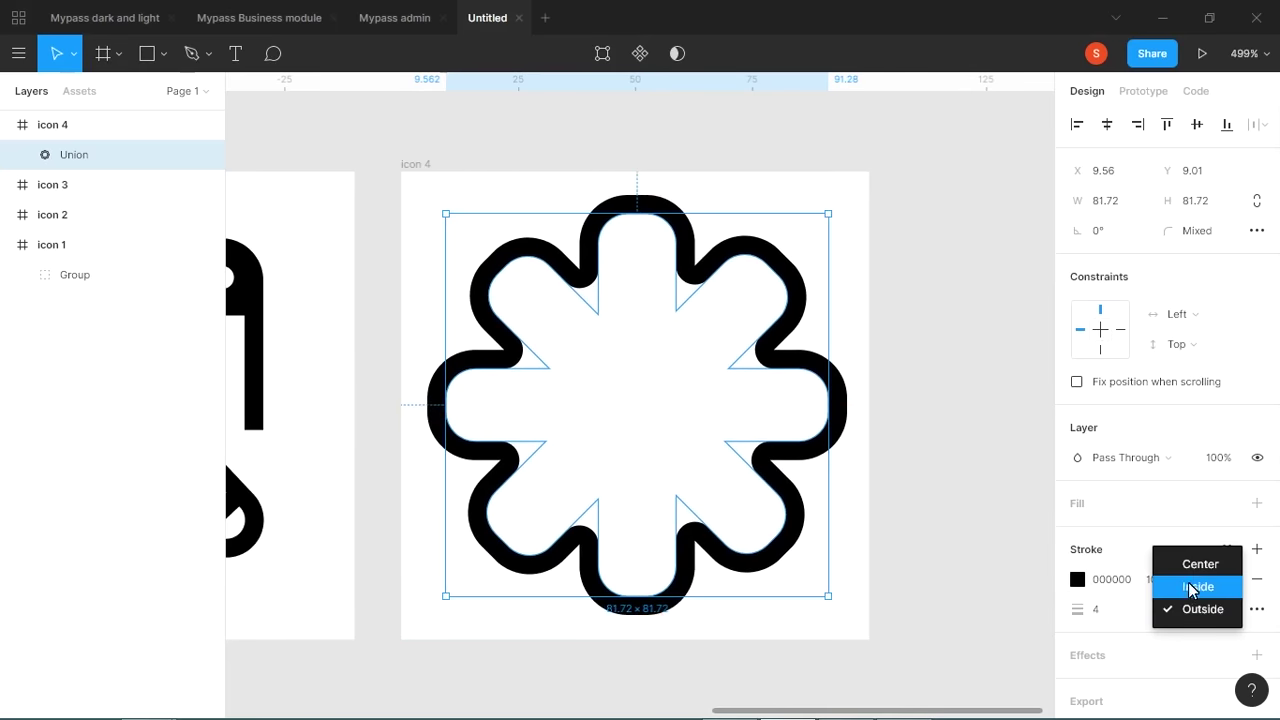
pyautogui.click(1192, 565)
pyautogui.click(893, 362)
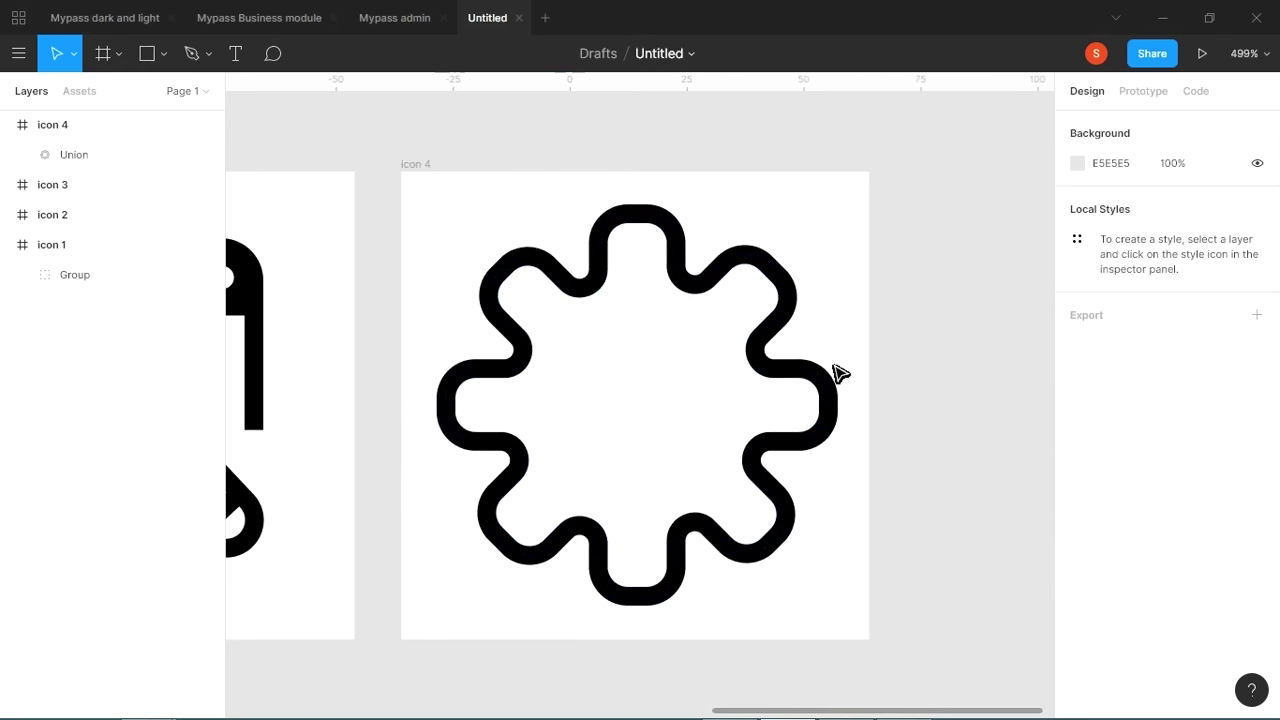
# Delete the outer point of the gear's lower-right tooth to open a gap in the outline.
pyautogui.doubleClick(788, 504)
pyautogui.click(785, 540)
pyautogui.press('Delete')
pyautogui.click(834, 500)
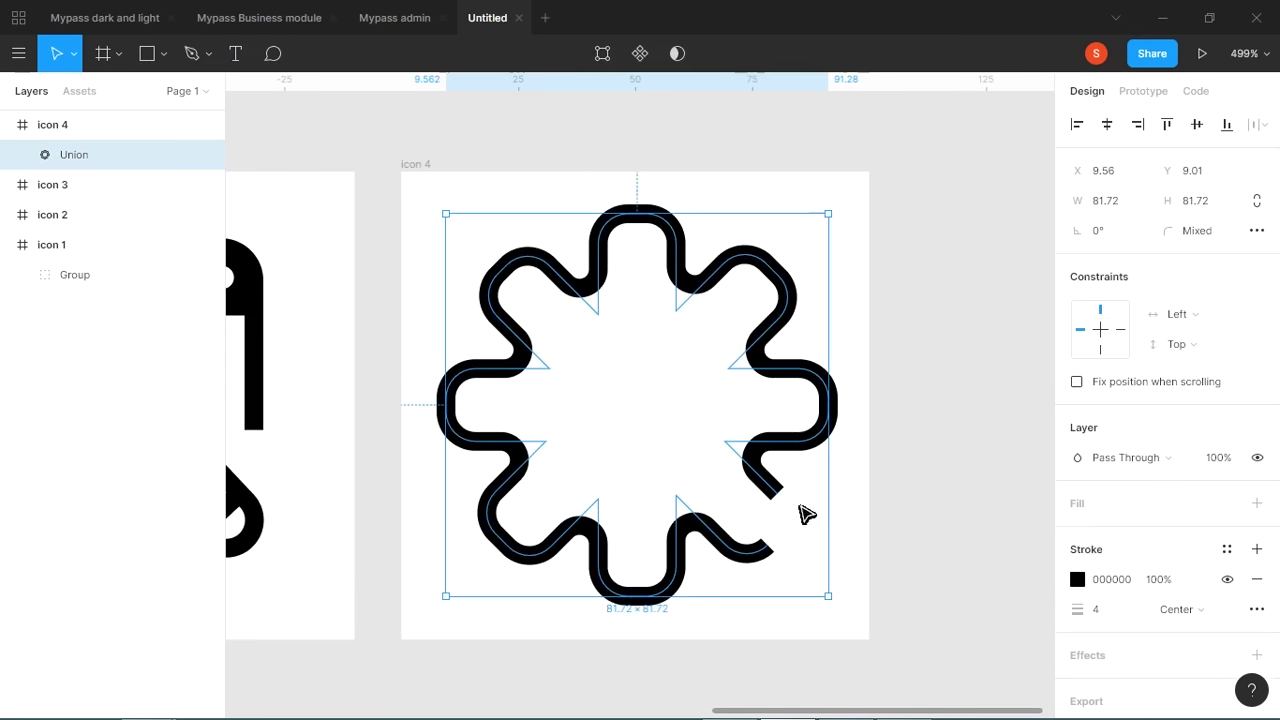
# Set the open gear outline's stroke cap to Round.
pyautogui.click(1257, 609)
pyautogui.click(928, 619)
pyautogui.click(928, 619)
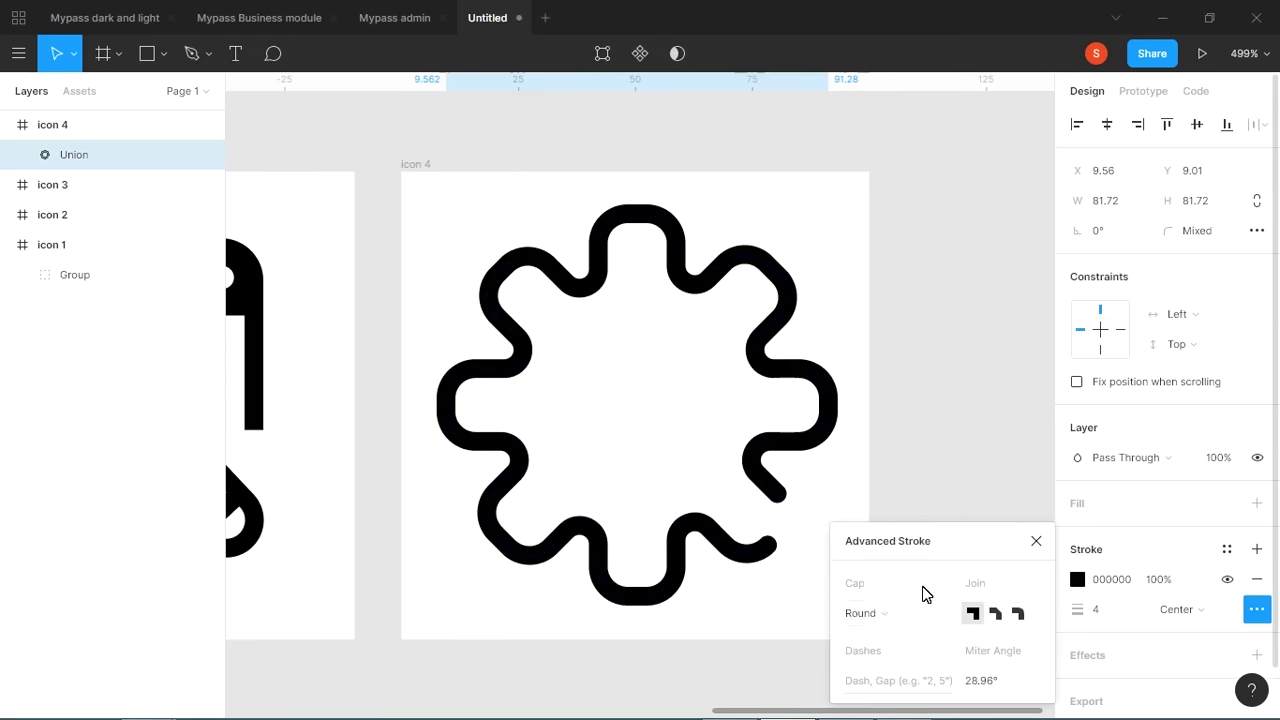
pyautogui.click(966, 480)
# Draw a three-point open check mark inside the gear with the Pen tool.
pyautogui.hotkey('alt', 'Tab')
pyautogui.hotkey('alt', 'Tab')
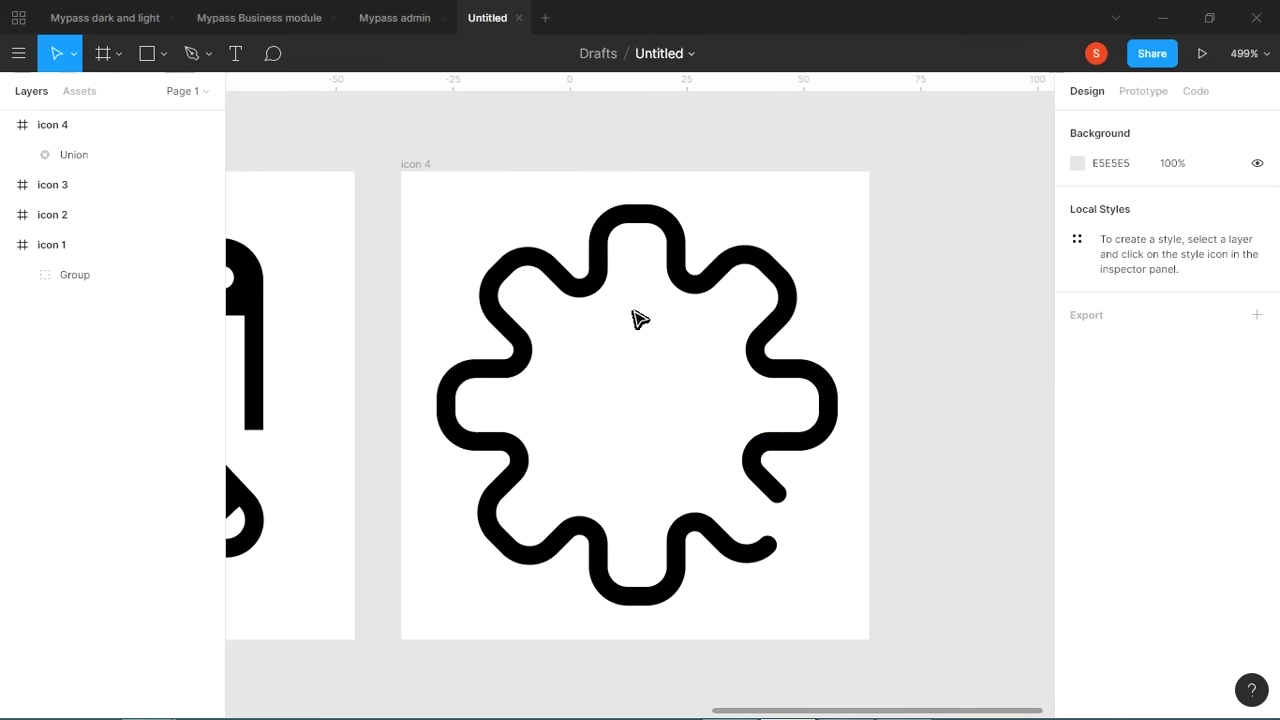
pyautogui.click(152, 53)
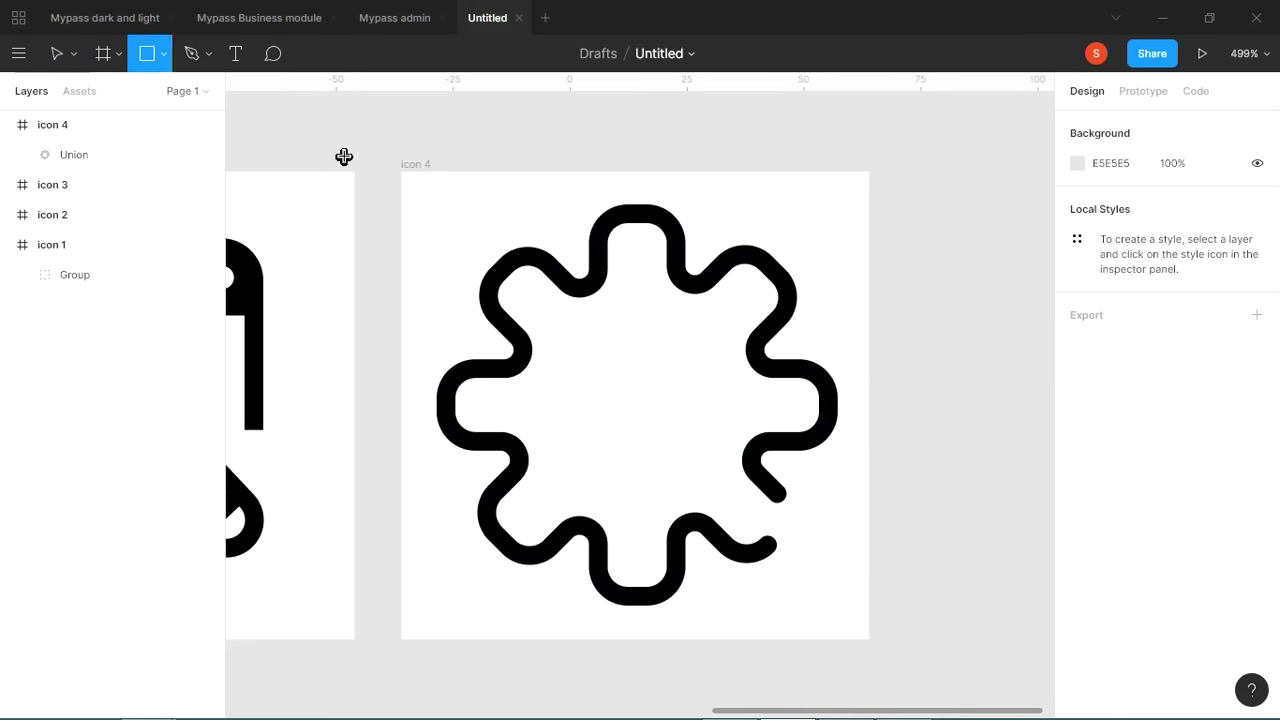
pyautogui.click(190, 53)
pyautogui.click(575, 420)
pyautogui.click(620, 470)
pyautogui.click(737, 373)
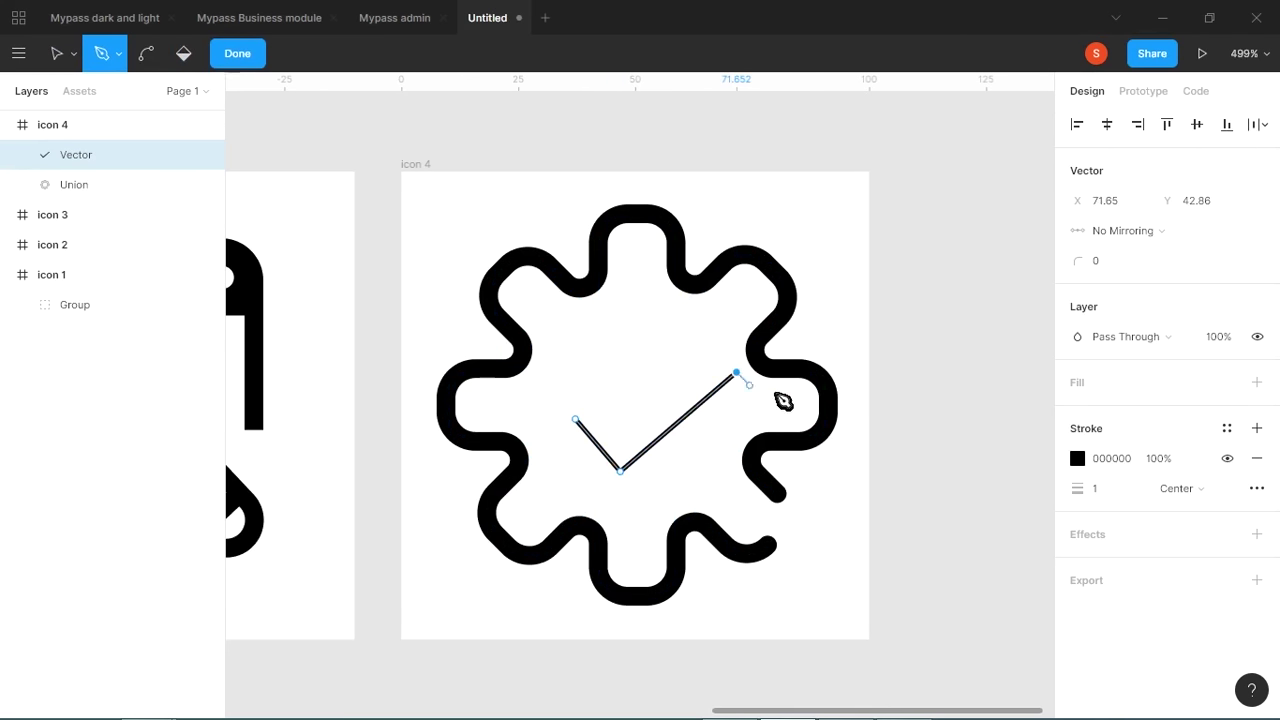
pyautogui.press('Escape')
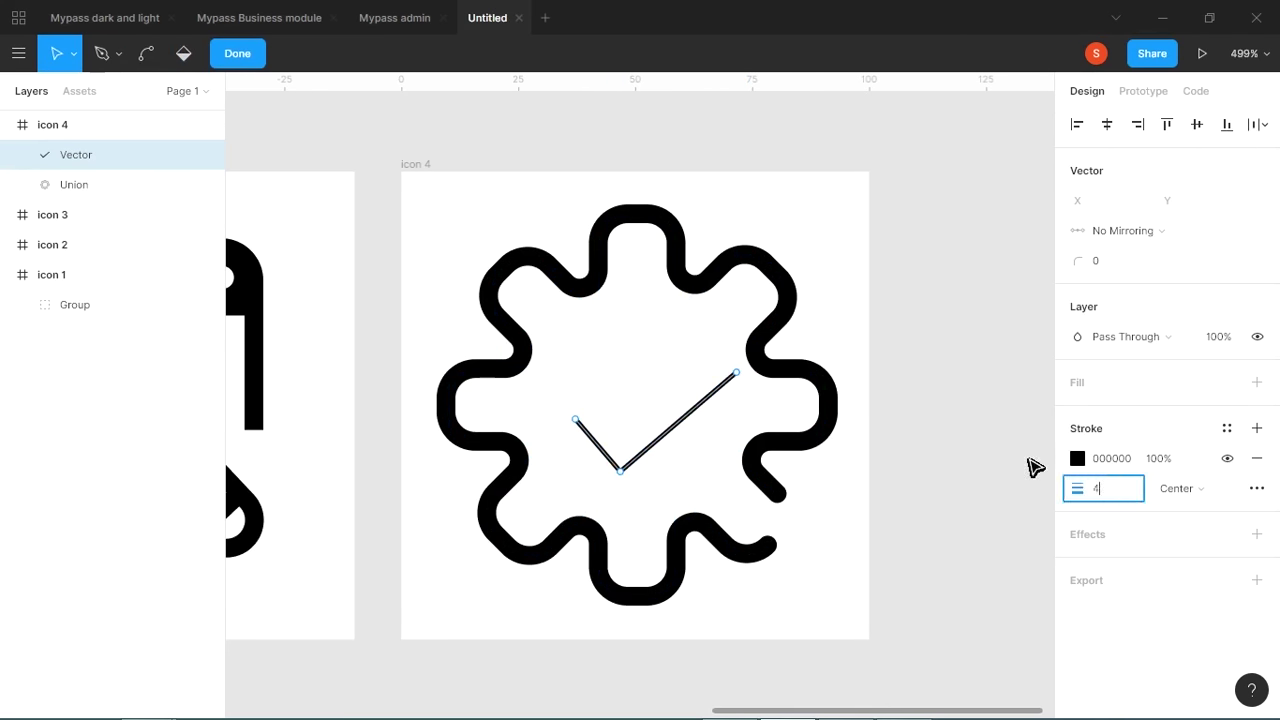
# Set the check mark's stroke weight to 4 and its cap to Round.
pyautogui.write('4')
pyautogui.press('Return')
pyautogui.click(1257, 488)
pyautogui.click(880, 491)
pyautogui.click(894, 509)
pyautogui.click(893, 457)
# Shift the check mark slightly to the left inside the gear and set its stroke join to round.
pyautogui.click(662, 452)
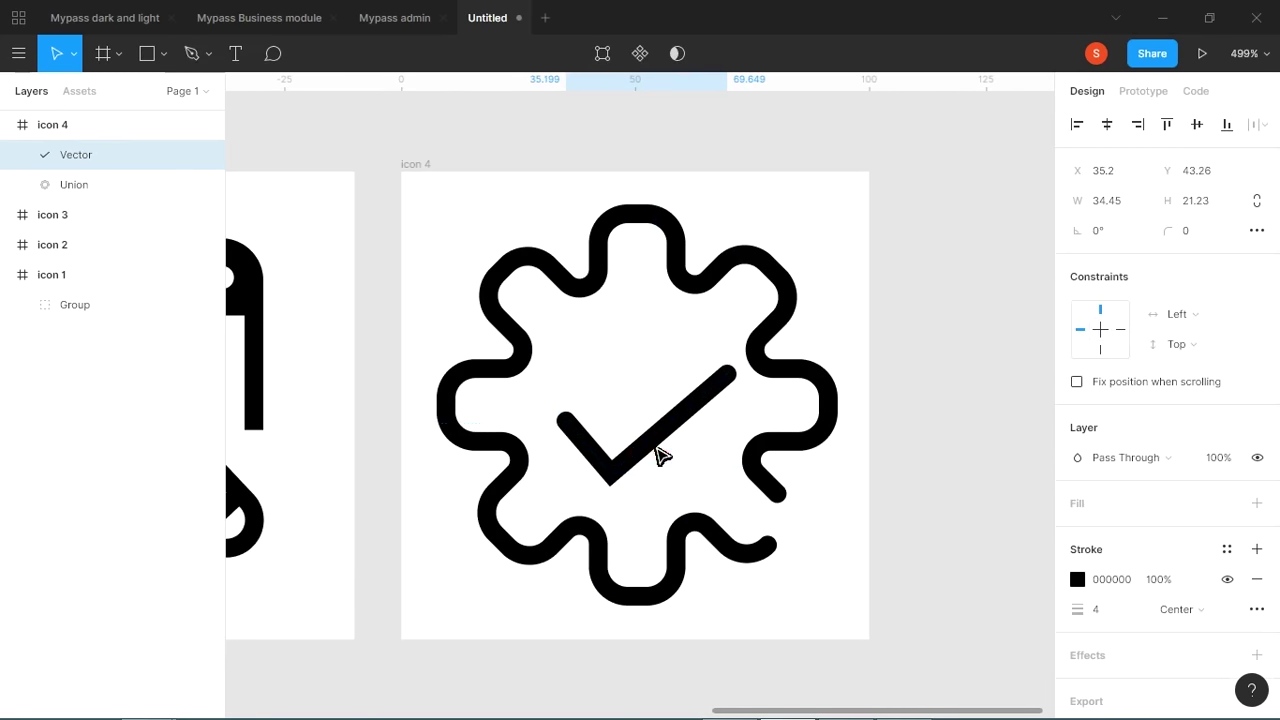
pyautogui.click(1255, 610)
pyautogui.click(1018, 612)
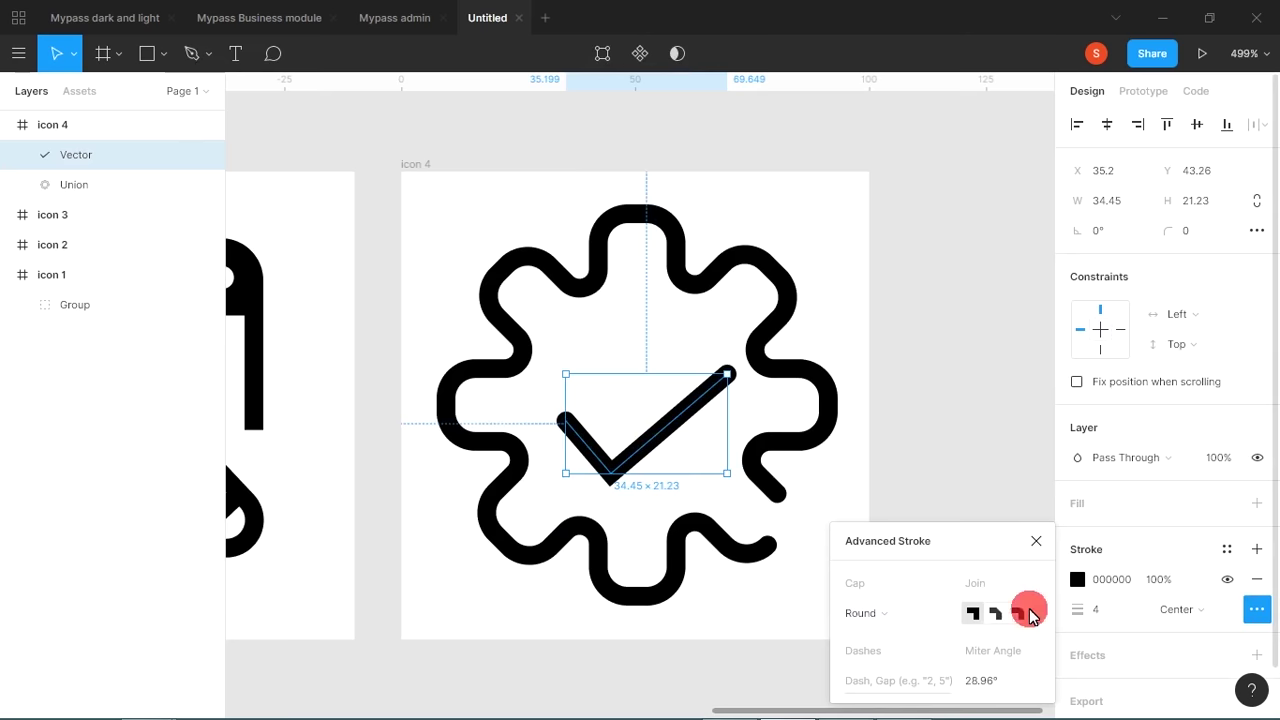
pyautogui.click(988, 475)
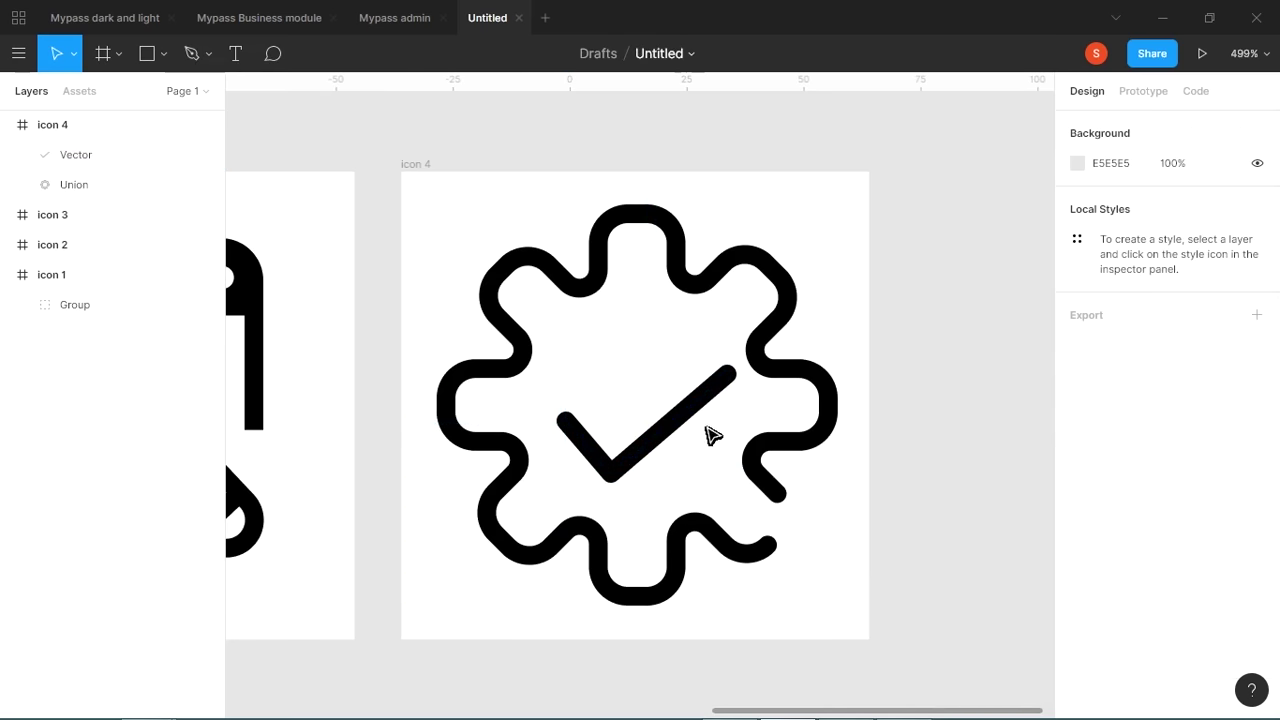
pyautogui.click(661, 426)
# Draw a square about 73.21 × 73.21 in the middle of the icon 5 frame and set its corner radius to 8.
pyautogui.click(167, 60)
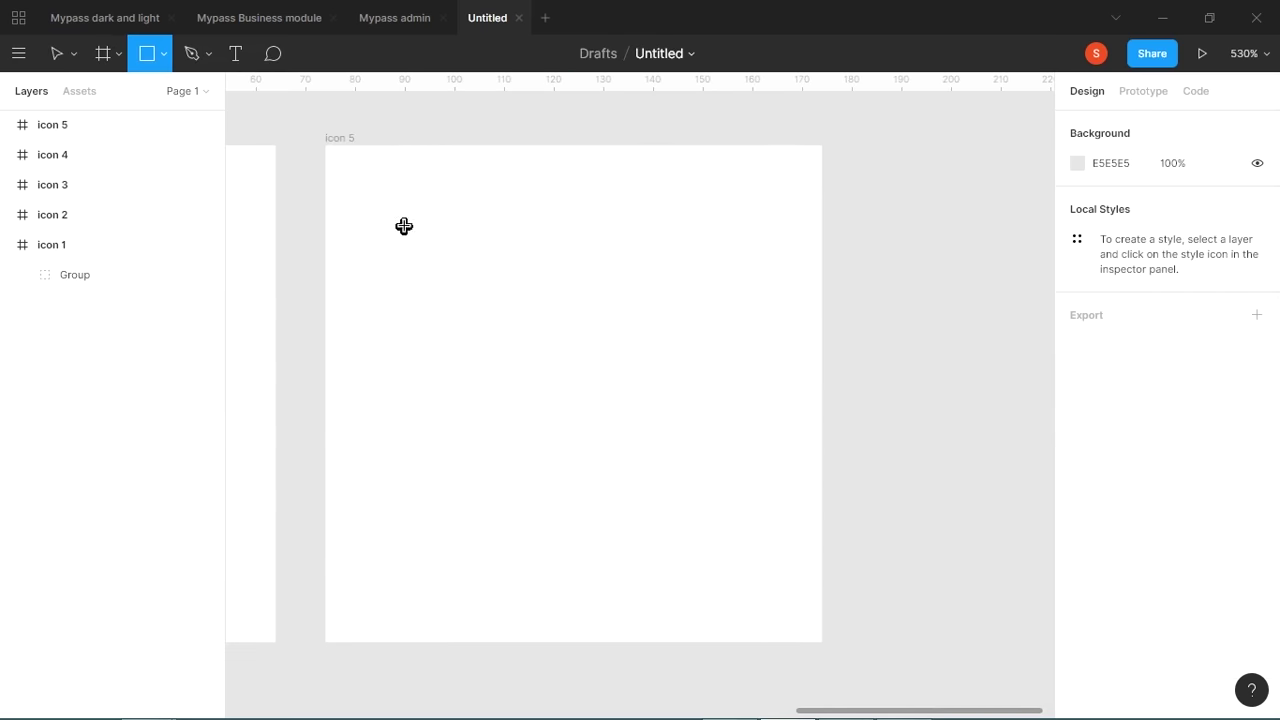
pyautogui.moveTo(376, 213)
pyautogui.mouseDown()
pyautogui.moveTo(766, 594)
pyautogui.moveTo(740, 577)
pyautogui.mouseUp()
pyautogui.moveTo(670, 462); pyautogui.dragTo(680, 463)
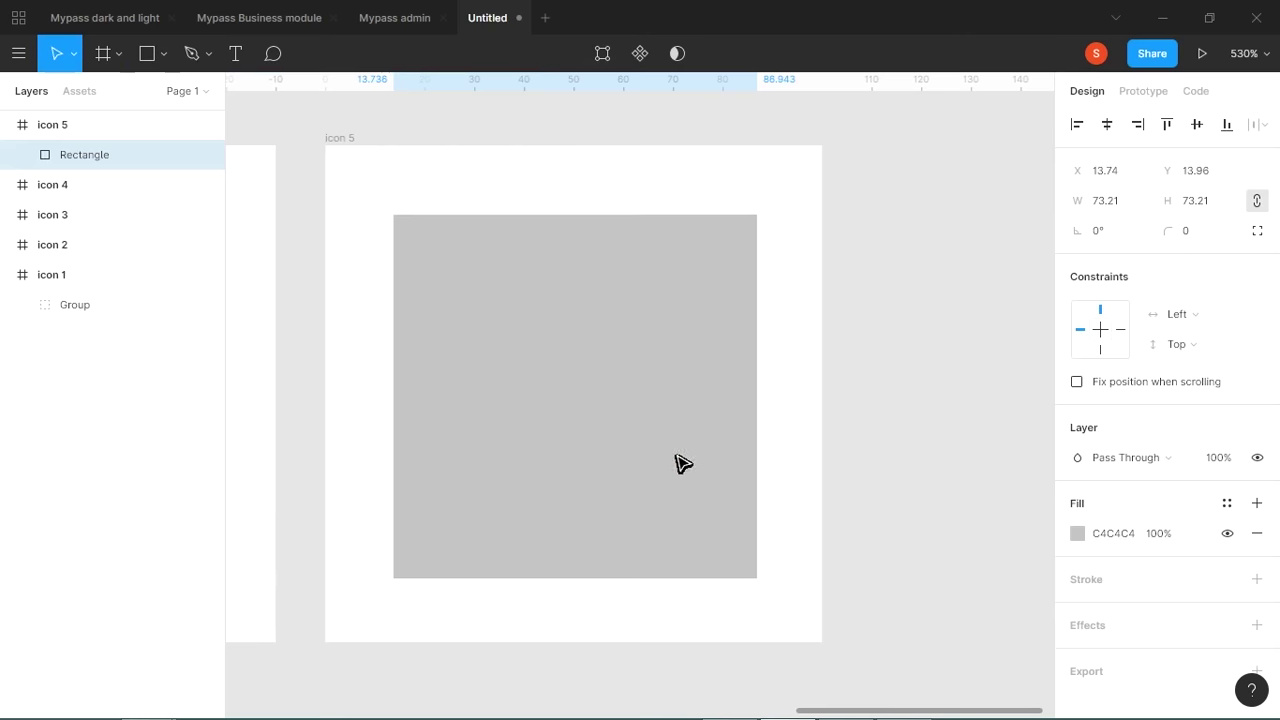
pyautogui.moveTo(1172, 232); pyautogui.dragTo(1272, 231)
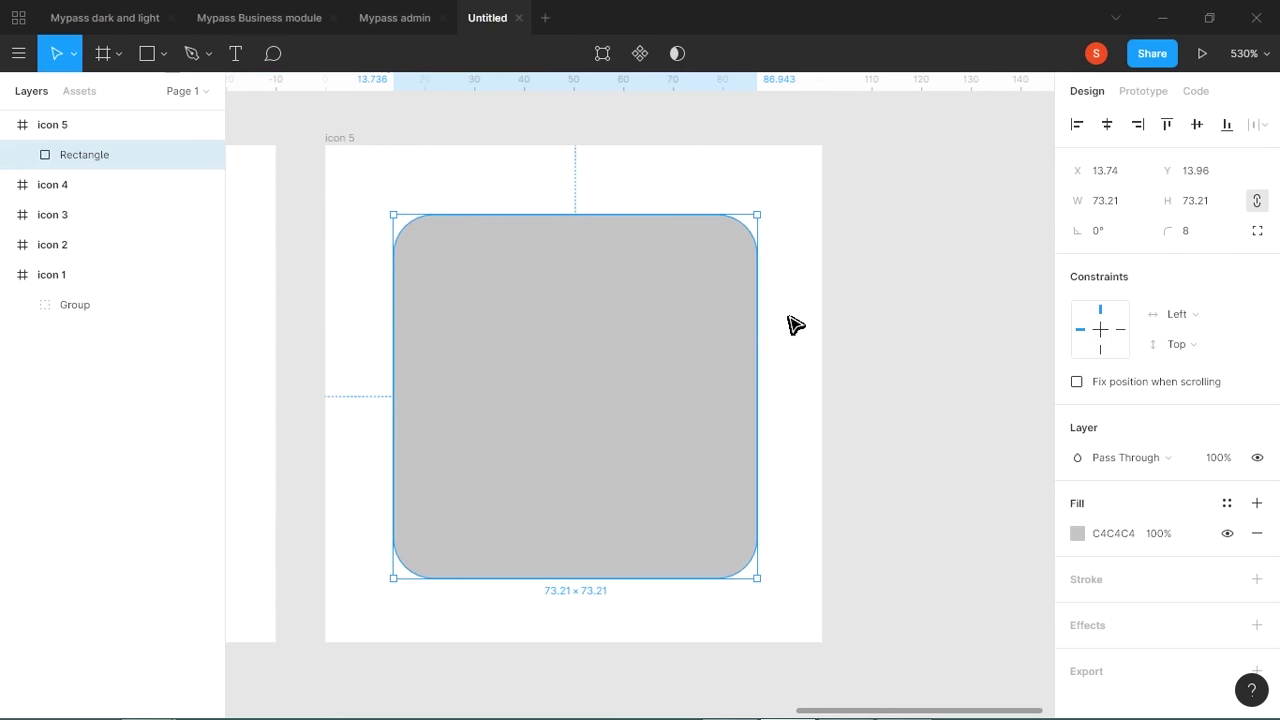
# Draw a vertical bar about 24.91 × 87.55 across the rounded square and add a copy rotated to -90° to form a cross.
pyautogui.hotkey('alt', 'Tab')
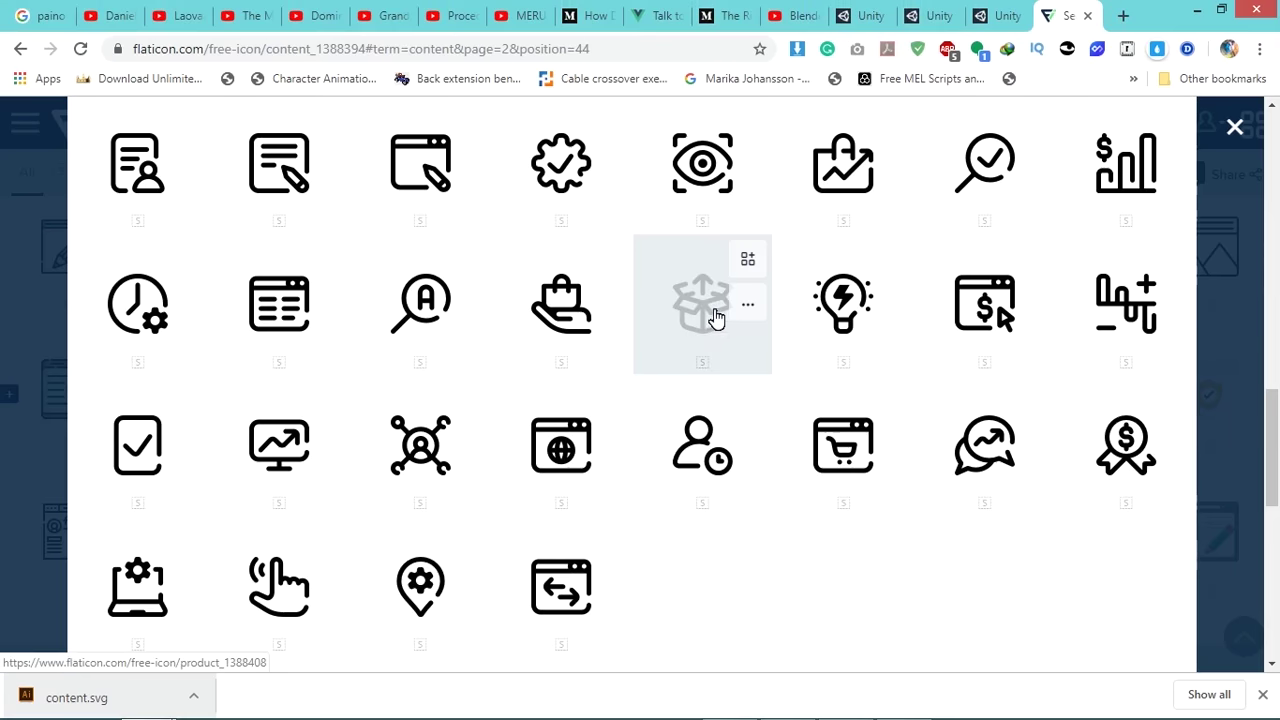
pyautogui.hotkey('alt', 'Tab')
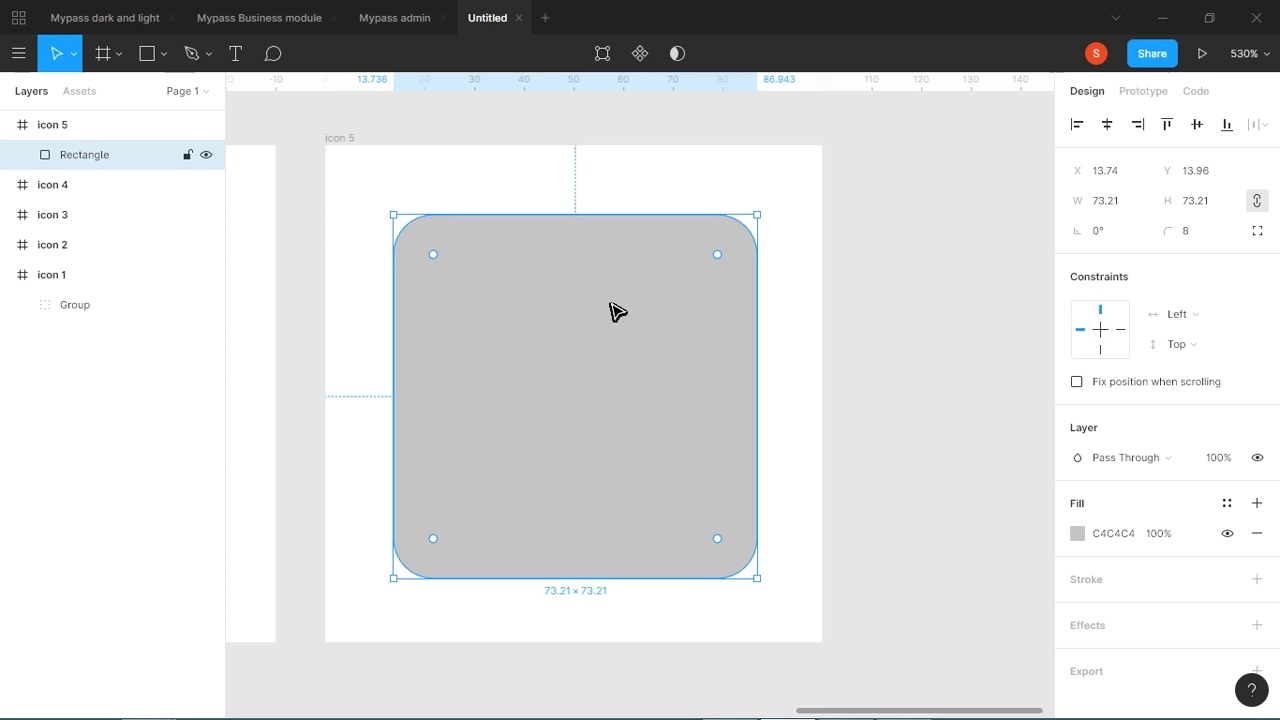
pyautogui.press('r')
pyautogui.moveTo(528, 190)
pyautogui.mouseDown()
pyautogui.moveTo(631, 340)
pyautogui.moveTo(652, 624)
pyautogui.mouseUp()
pyautogui.moveTo(600, 528); pyautogui.dragTo(596, 455)
pyautogui.hotkey('ctrl', 'v')
pyautogui.moveTo(651, 180); pyautogui.dragTo(800, 475)
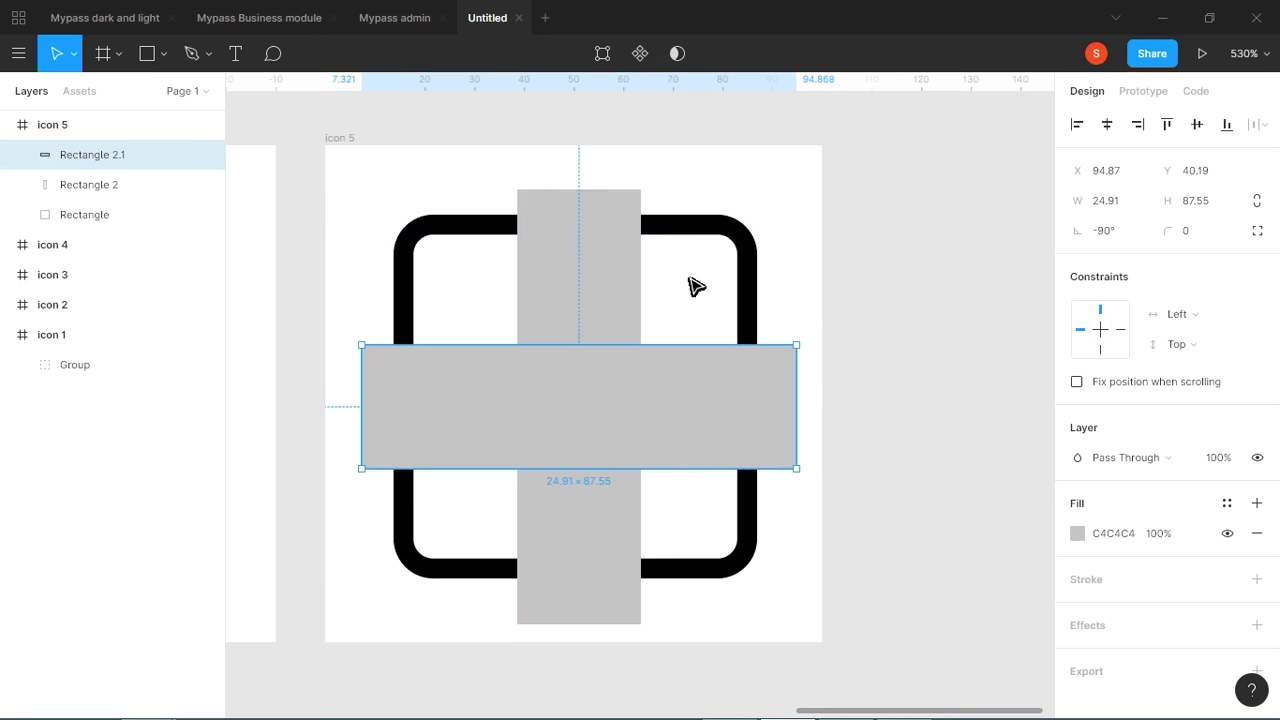
# Align the horizontal and vertical centers of the rounded square and the two crossing bars.
pyautogui.moveTo(691, 200); pyautogui.dragTo(563, 597)
pyautogui.click(1107, 124)
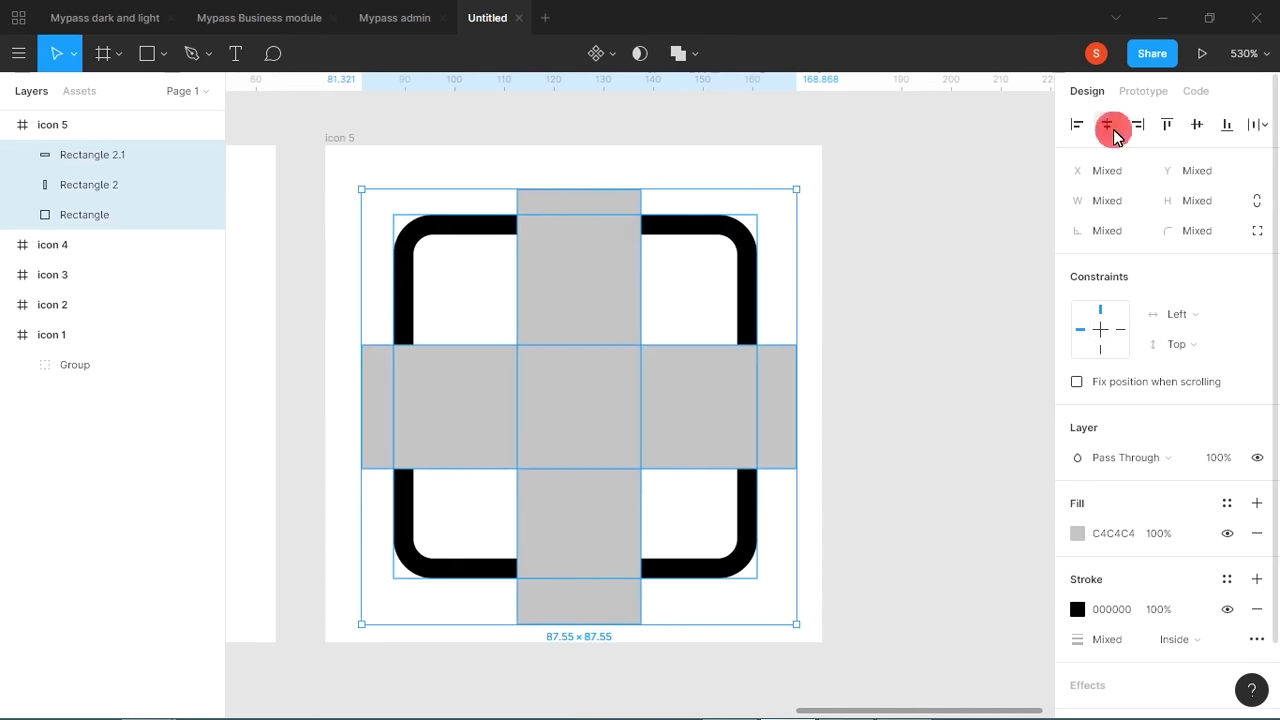
pyautogui.click(1197, 124)
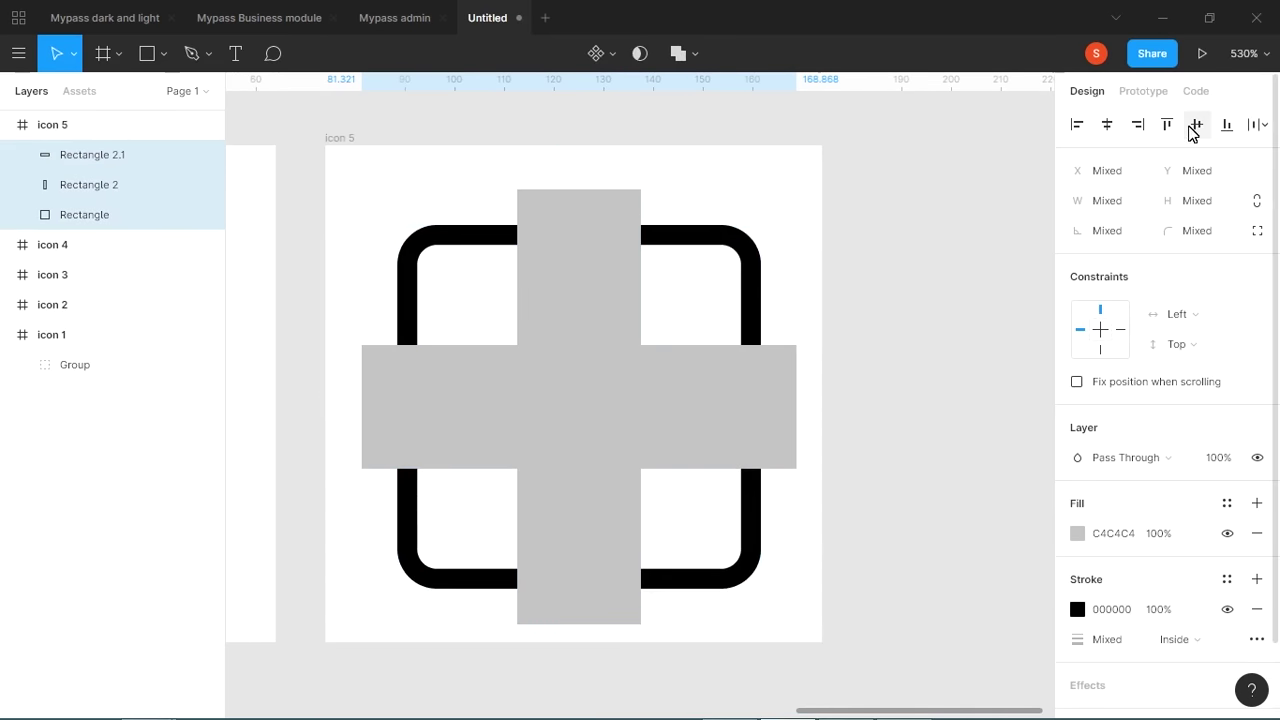
pyautogui.click(853, 307)
# Unite the two crossing bars and subtract them from the rounded square to form four corner brackets.
pyautogui.click(617, 334)
pyautogui.keyDown('shift'); pyautogui.click(717, 423); pyautogui.keyUp('shift')
pyautogui.click(678, 53)
pyautogui.keyDown('shift'); pyautogui.click(718, 244); pyautogui.keyUp('shift')
pyautogui.click(695, 53)
pyautogui.click(690, 118)
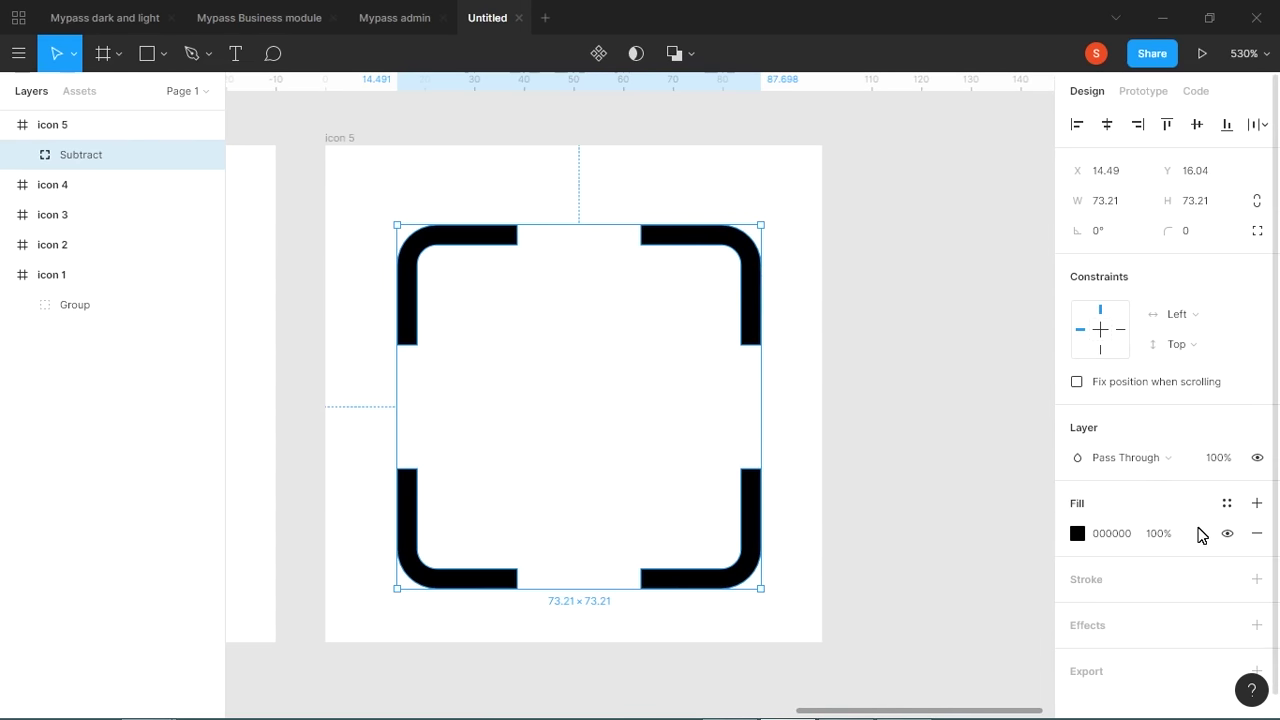
# Replace the corner brackets' fill with a black stroke of 4.
pyautogui.click(1257, 533)
pyautogui.click(1257, 549)
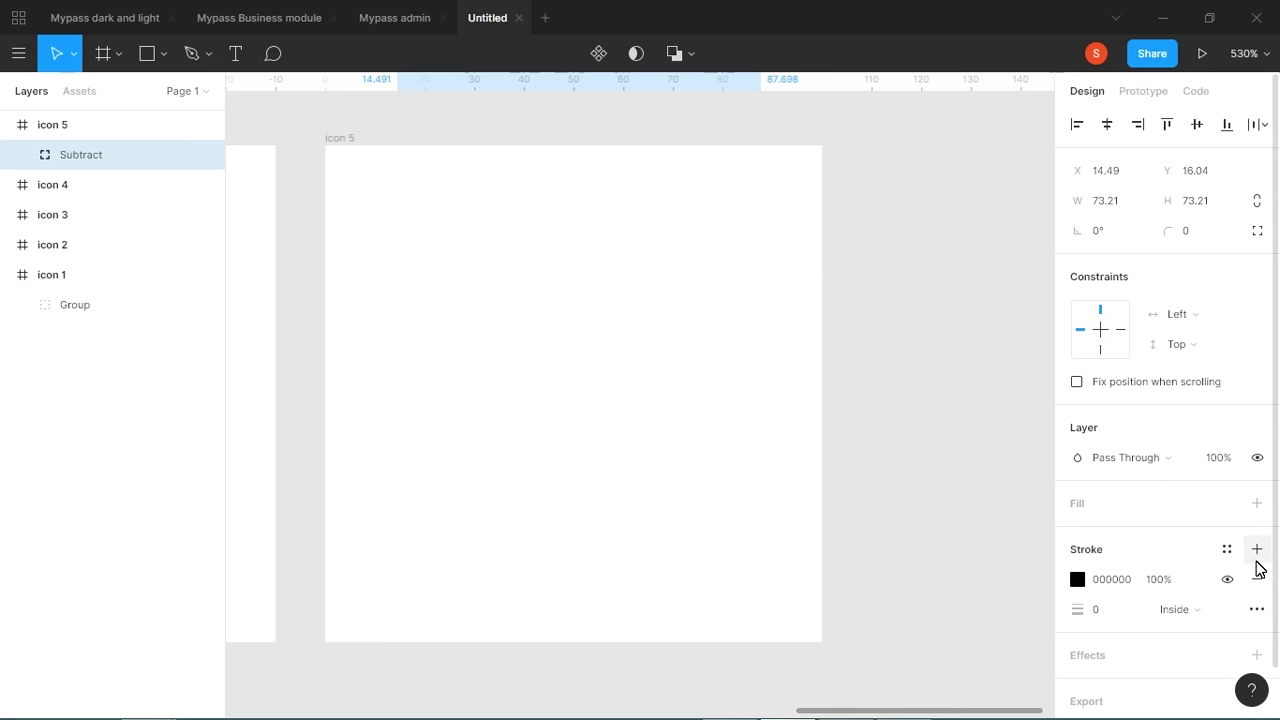
pyautogui.click(1082, 612)
pyautogui.write('4')
pyautogui.press('Return')
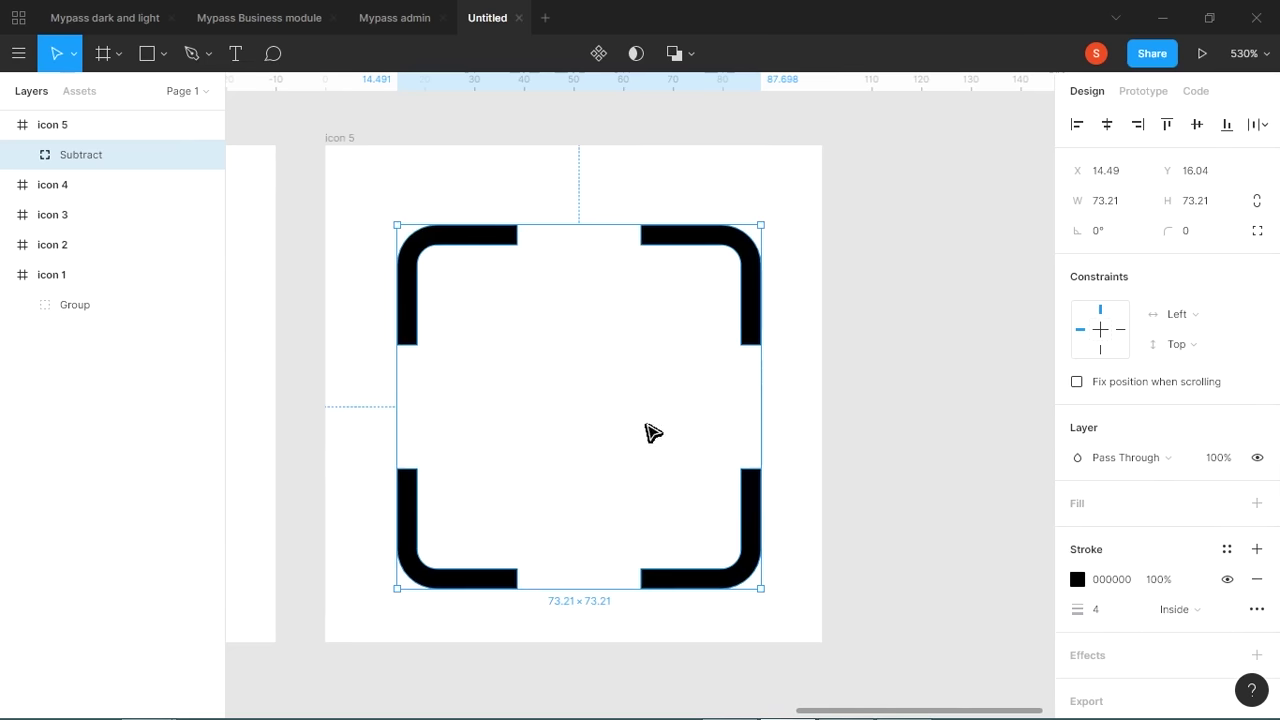
# Try Outside alignment for the corner brackets' stroke and return it to Inside.
pyautogui.click(1200, 610)
pyautogui.click(1208, 610)
pyautogui.click(1208, 612)
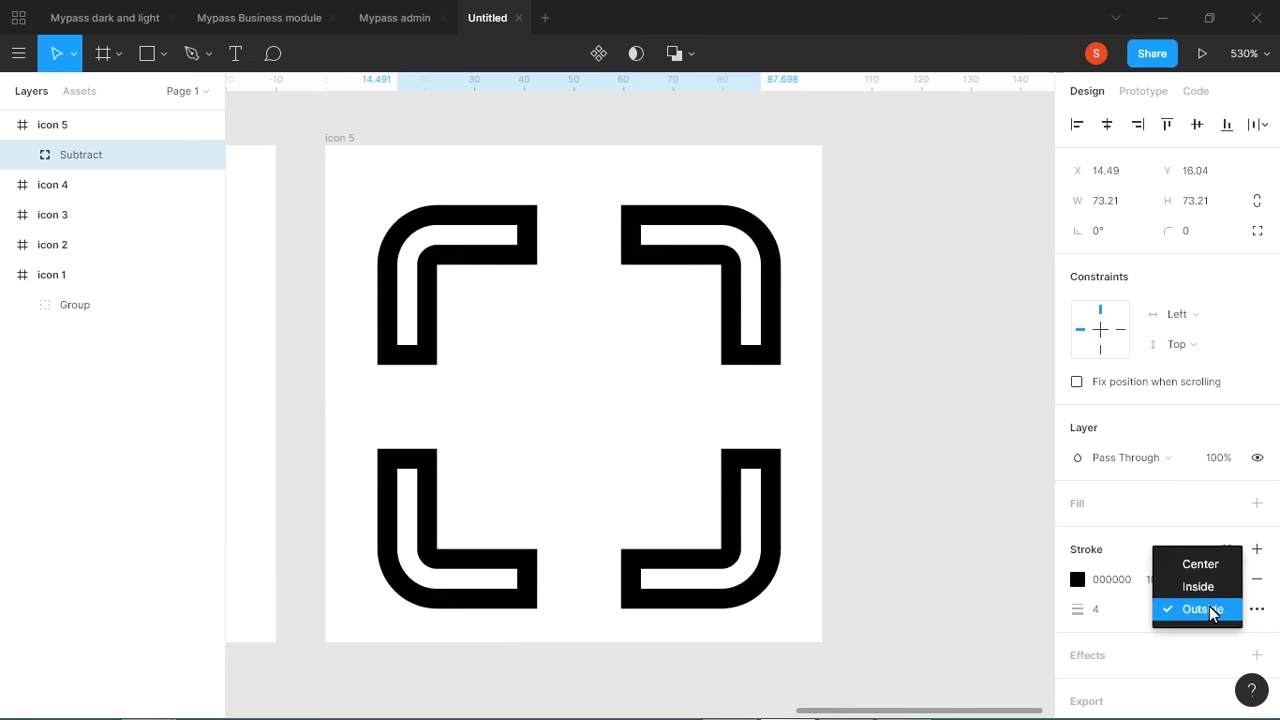
pyautogui.click(1205, 589)
pyautogui.press('Escape')
# Draw a square about 49.81 × 49.81 between the corner brackets and rotate it 45° into a diamond.
pyautogui.click(163, 60)
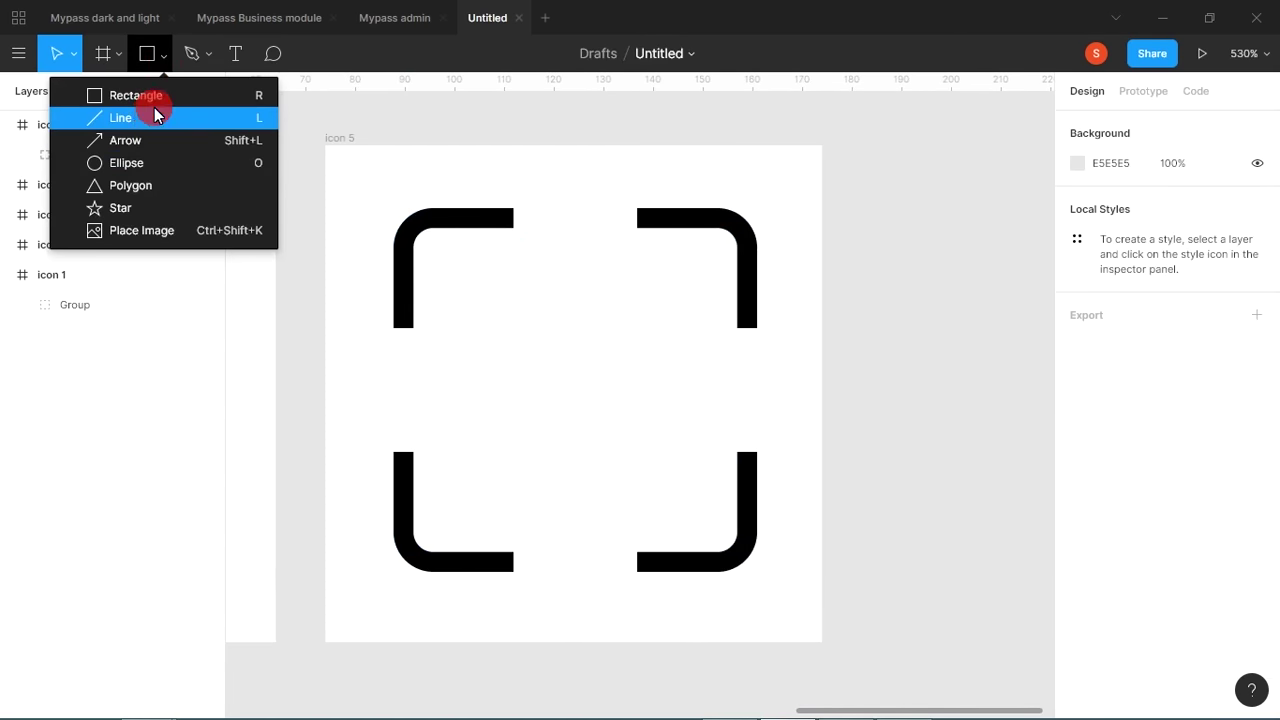
pyautogui.click(155, 100)
pyautogui.moveTo(582, 397); pyautogui.dragTo(706, 520)
pyautogui.moveTo(729, 277); pyautogui.dragTo(594, 262)
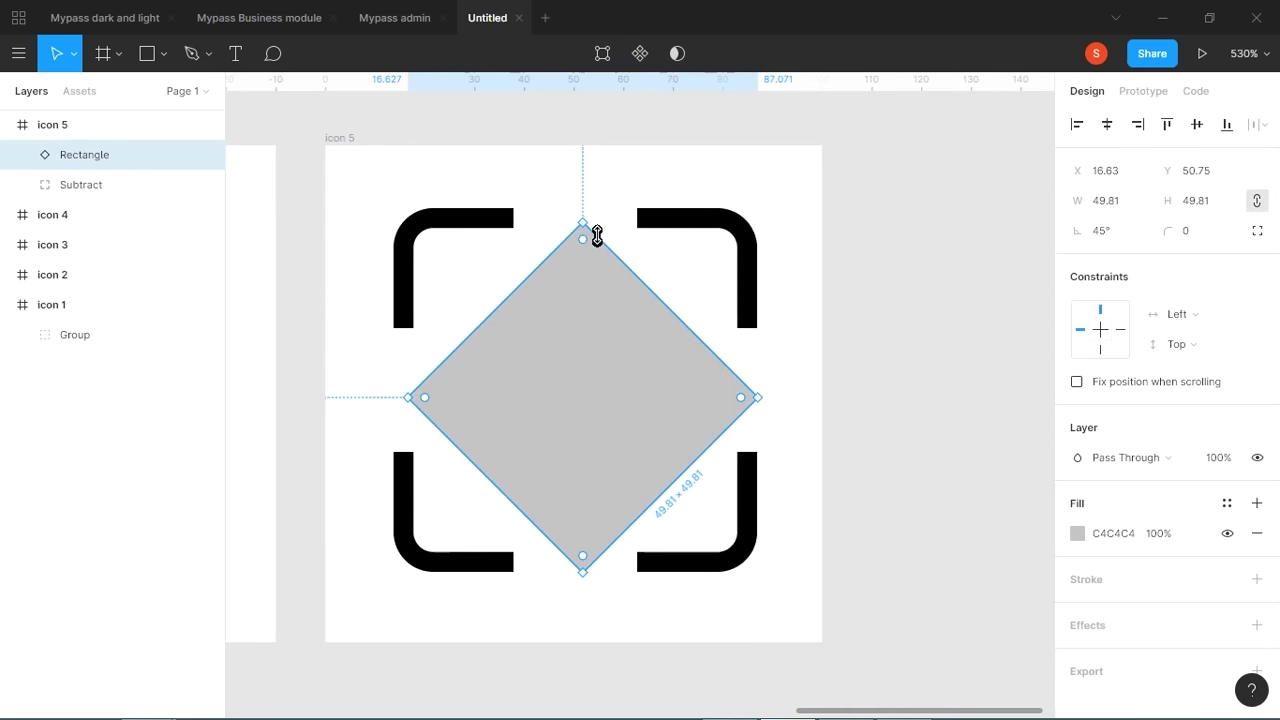
# Round the diamond's top and bottom points with a corner radius of 30.
pyautogui.doubleClick(590, 264)
pyautogui.click(583, 222)
pyautogui.keyDown('shift'); pyautogui.click(583, 571); pyautogui.keyUp('shift')
pyautogui.moveTo(1077, 261); pyautogui.dragTo(1123, 277)
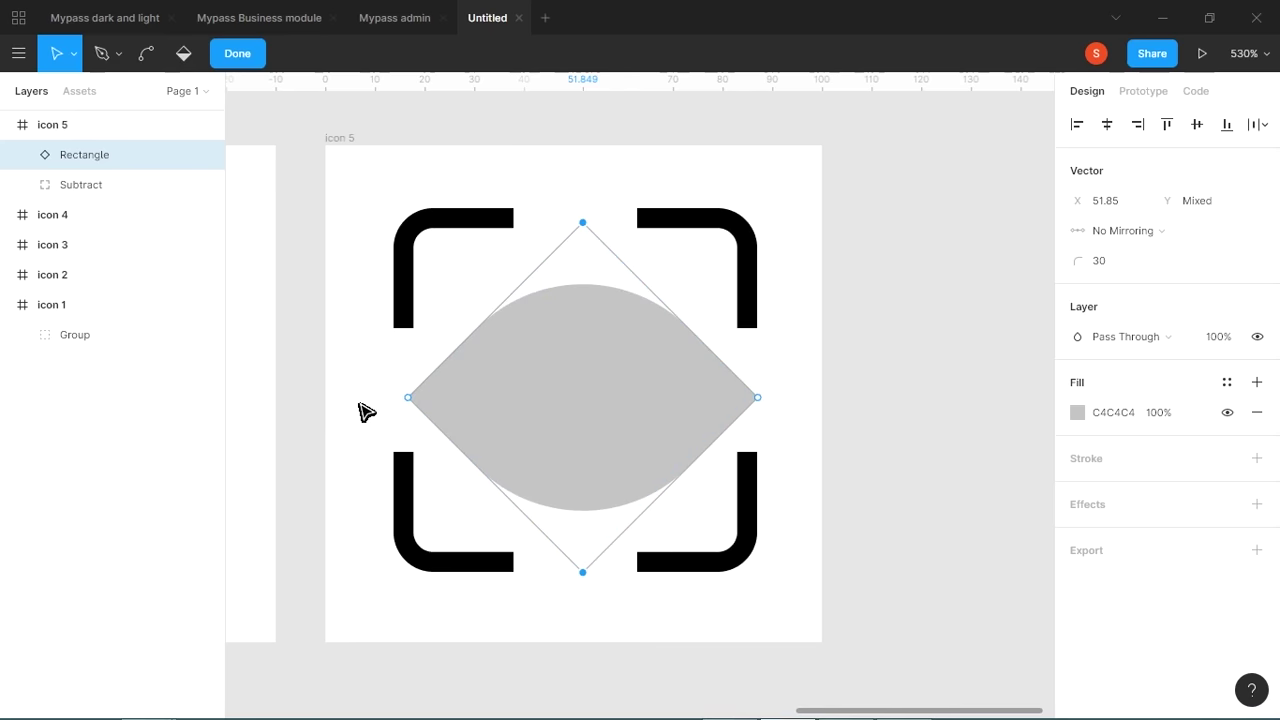
# Slightly round the left and right points of the eye-shaped diamond.
pyautogui.moveTo(366, 412); pyautogui.dragTo(790, 403)
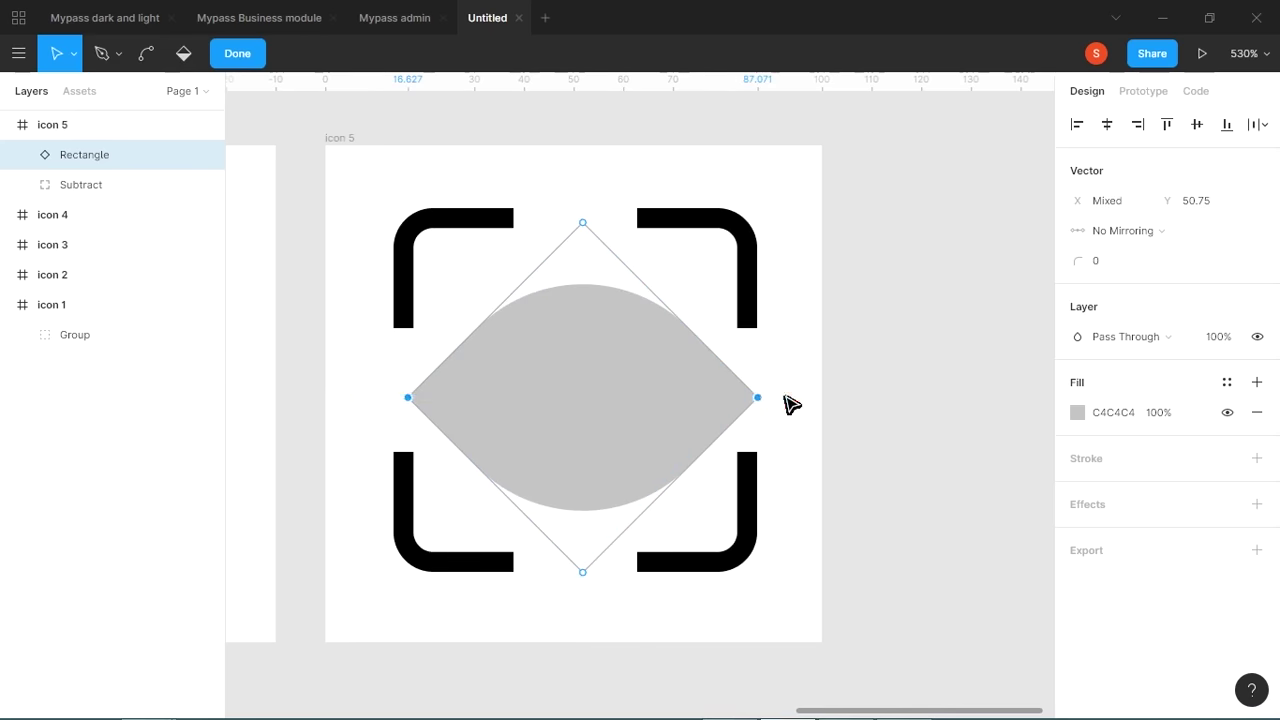
pyautogui.moveTo(1085, 262); pyautogui.dragTo(1094, 263)
pyautogui.press('Escape')
pyautogui.click(907, 340)
# Replace the eye shape's fill with a black stroke of 4 and adjust its position between the corner brackets.
pyautogui.click(587, 397)
pyautogui.moveTo(589, 388); pyautogui.dragTo(579, 389)
pyautogui.click(1257, 533)
pyautogui.click(1256, 549)
pyautogui.write('4')
pyautogui.press('Return')
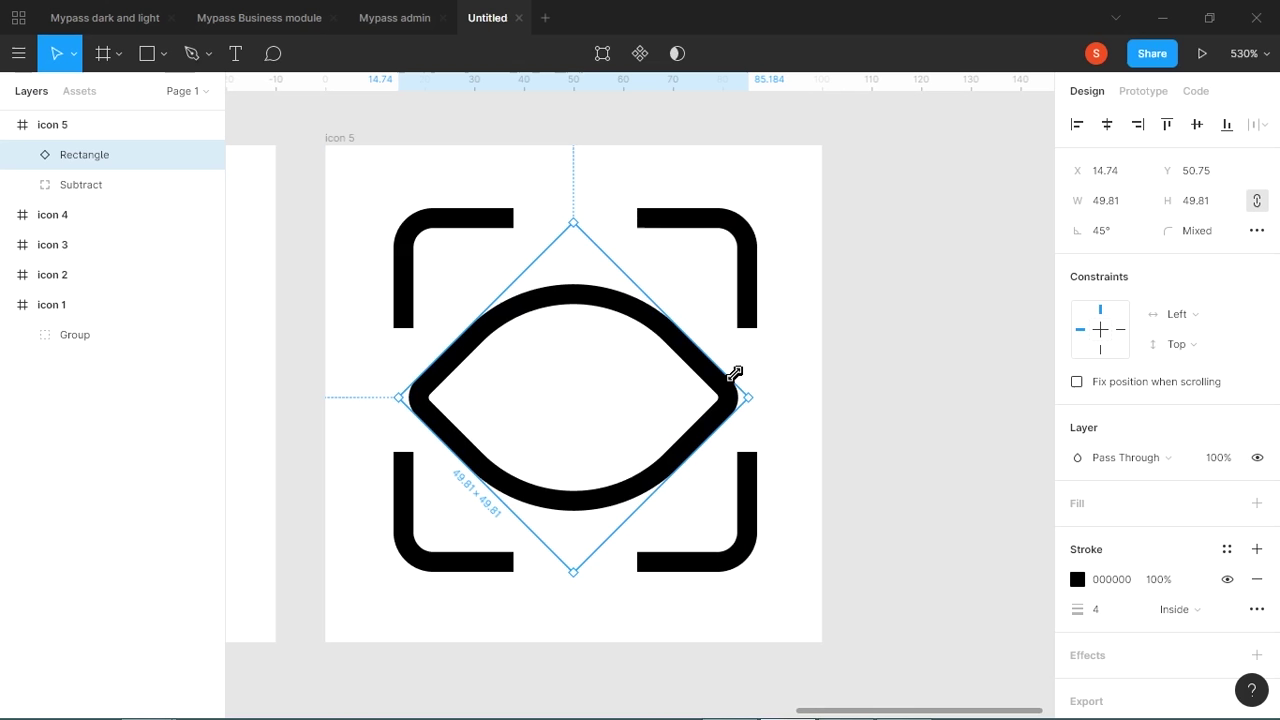
pyautogui.moveTo(645, 328); pyautogui.dragTo(649, 323)
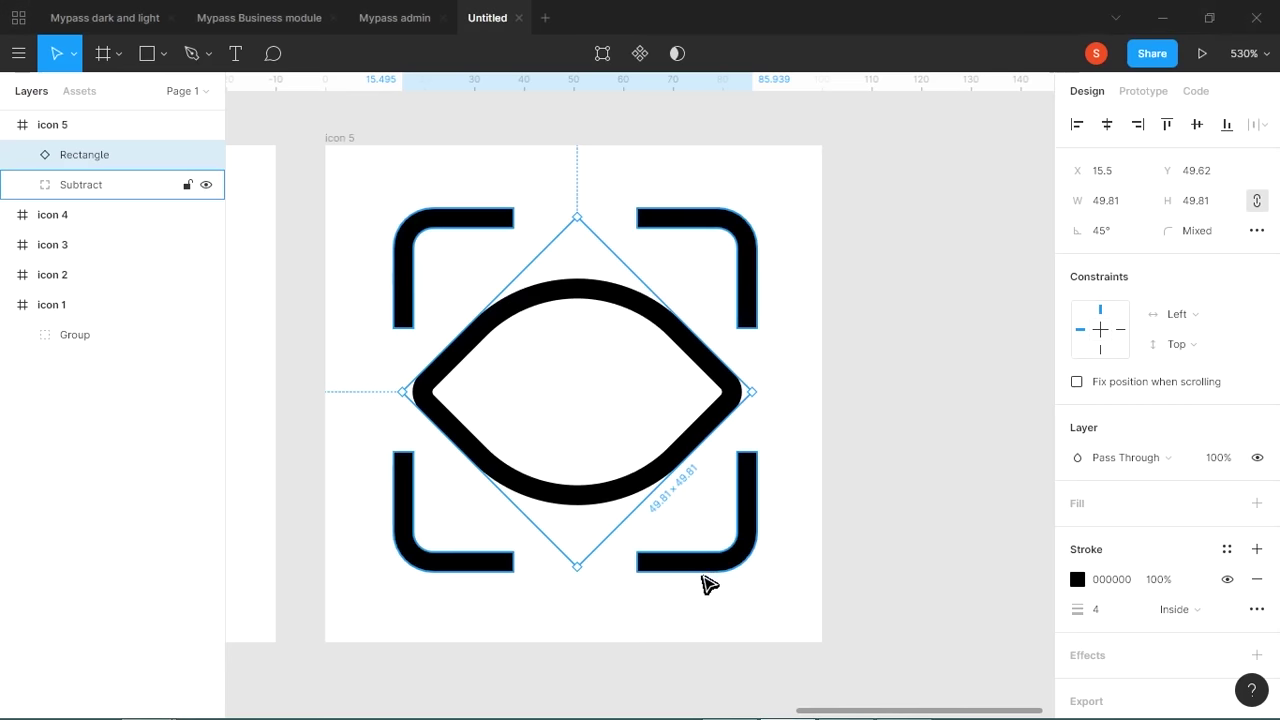
# Draw a circle about 29.43 × 29.43 inside the eye outline and replace its fill with a black stroke of 4.
pyautogui.press('o')
pyautogui.moveTo(580, 388); pyautogui.dragTo(637, 462)
pyautogui.click(1257, 533)
pyautogui.click(1257, 553)
pyautogui.click(1100, 610)
pyautogui.write('4')
pyautogui.press('Return')
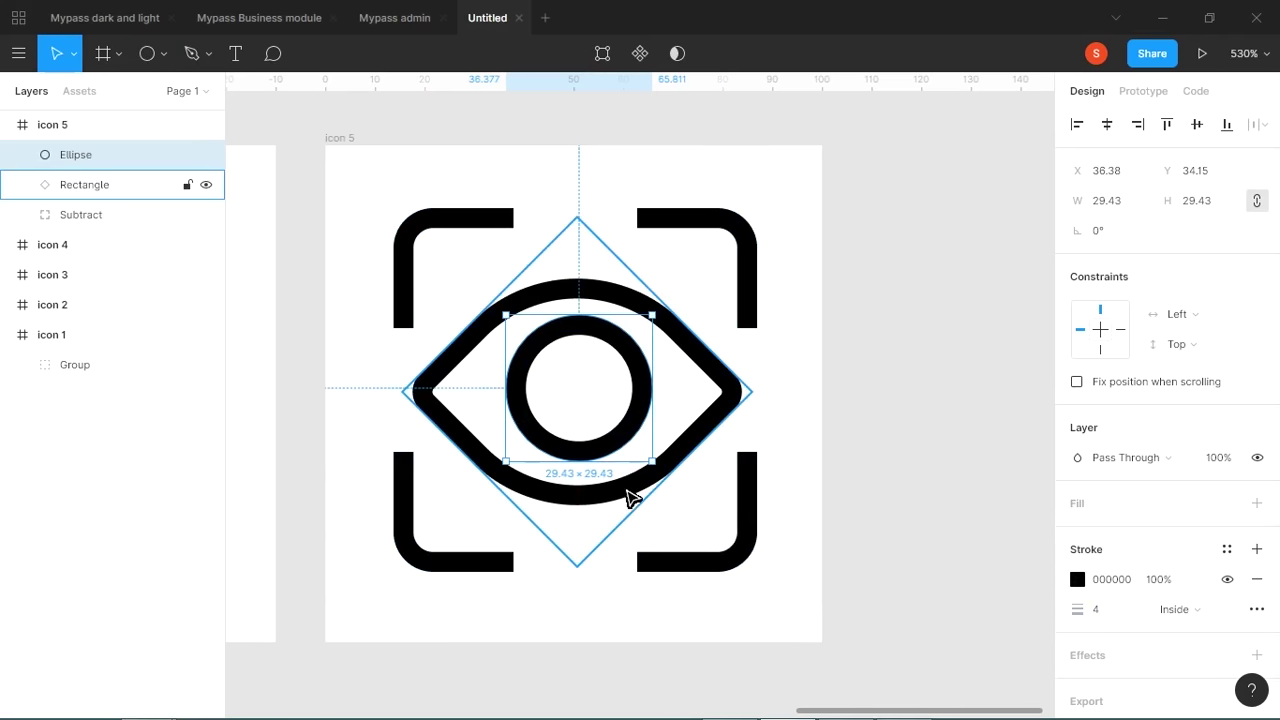
# Duplicate the iris circle, scale the copy down to about 15.09 × 15.09, and align all the icon's shapes on common centers.
pyautogui.hotkey('ctrl', 'c')
pyautogui.hotkey('ctrl', 'v')
pyautogui.moveTo(652, 316); pyautogui.dragTo(617, 374)
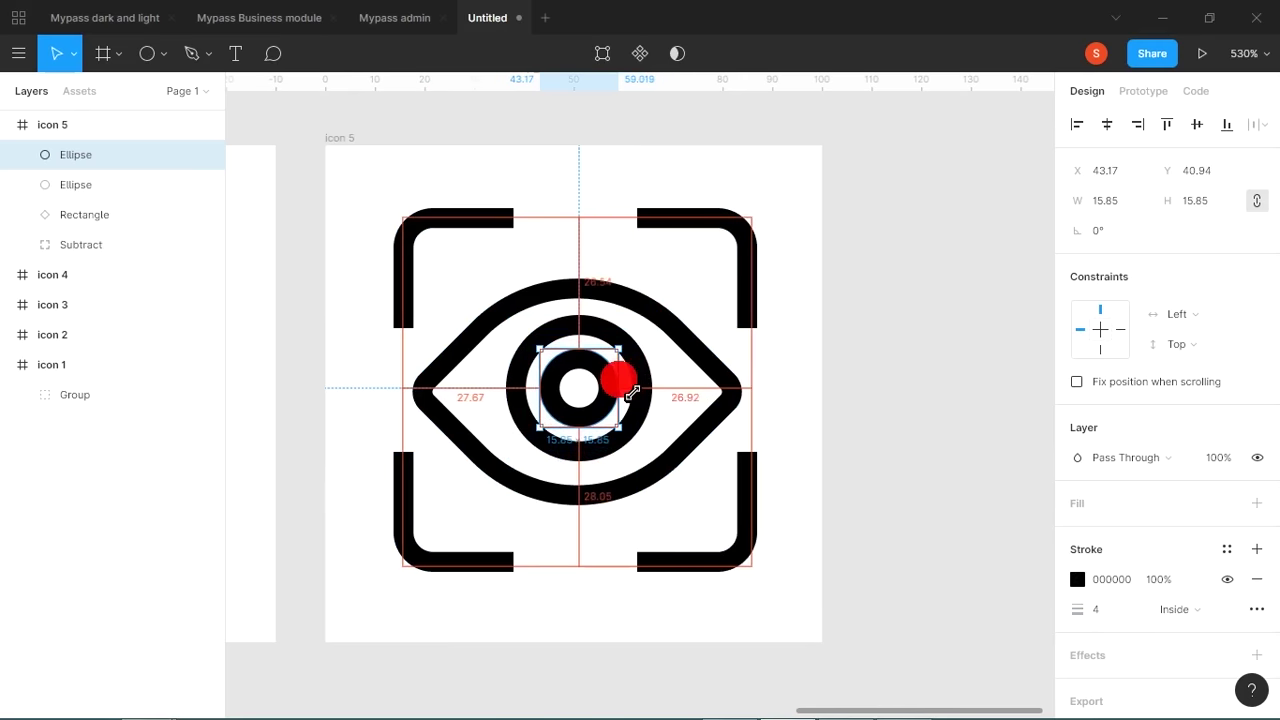
pyautogui.moveTo(576, 657); pyautogui.dragTo(587, 180)
pyautogui.click(1196, 125)
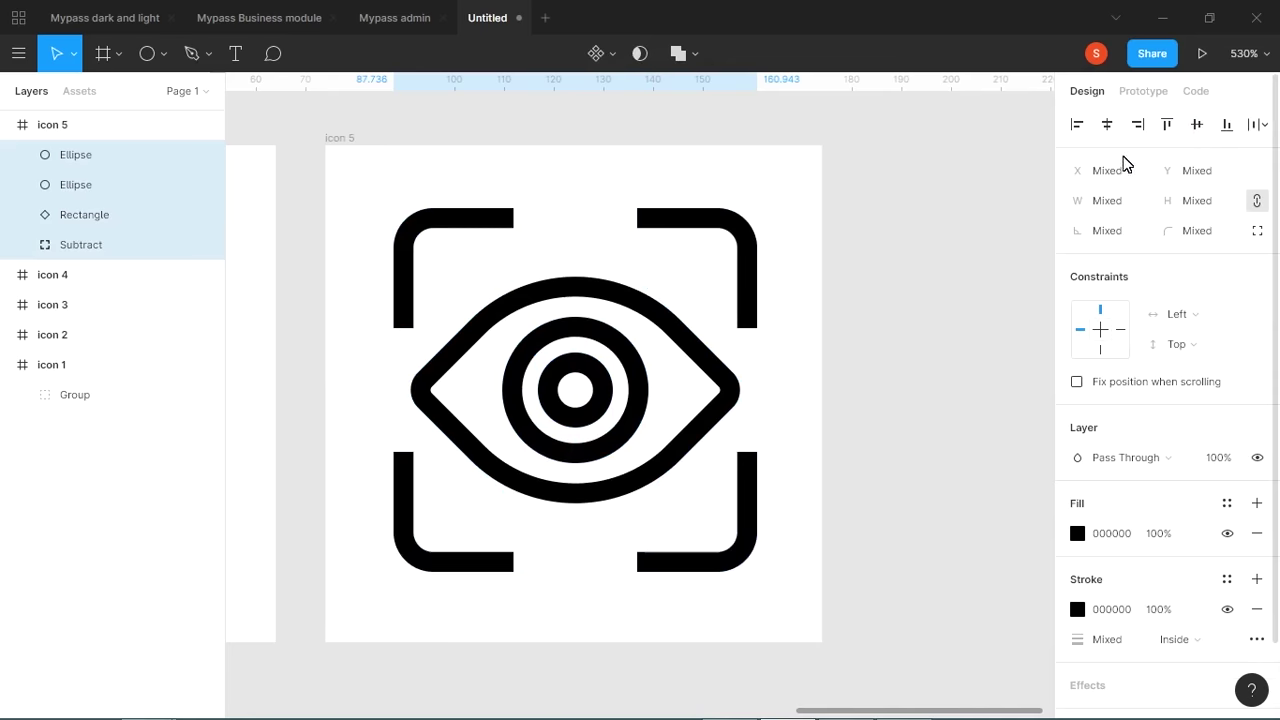
# Replace the innermost circle's stroke with a solid black fill and shrink it to about 12.83 × 12.83.
pyautogui.click(831, 366)
pyautogui.hotkey('alt', 'Tab')
pyautogui.hotkey('alt', 'Tab')
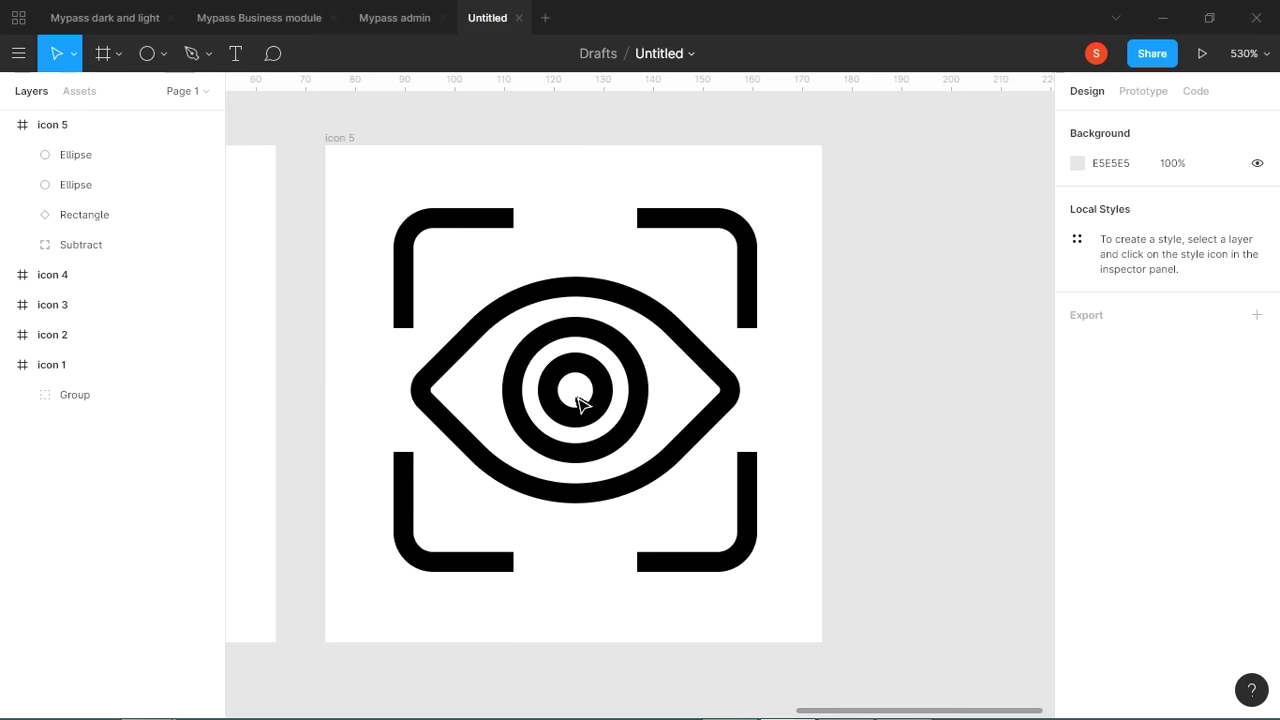
pyautogui.click(580, 403)
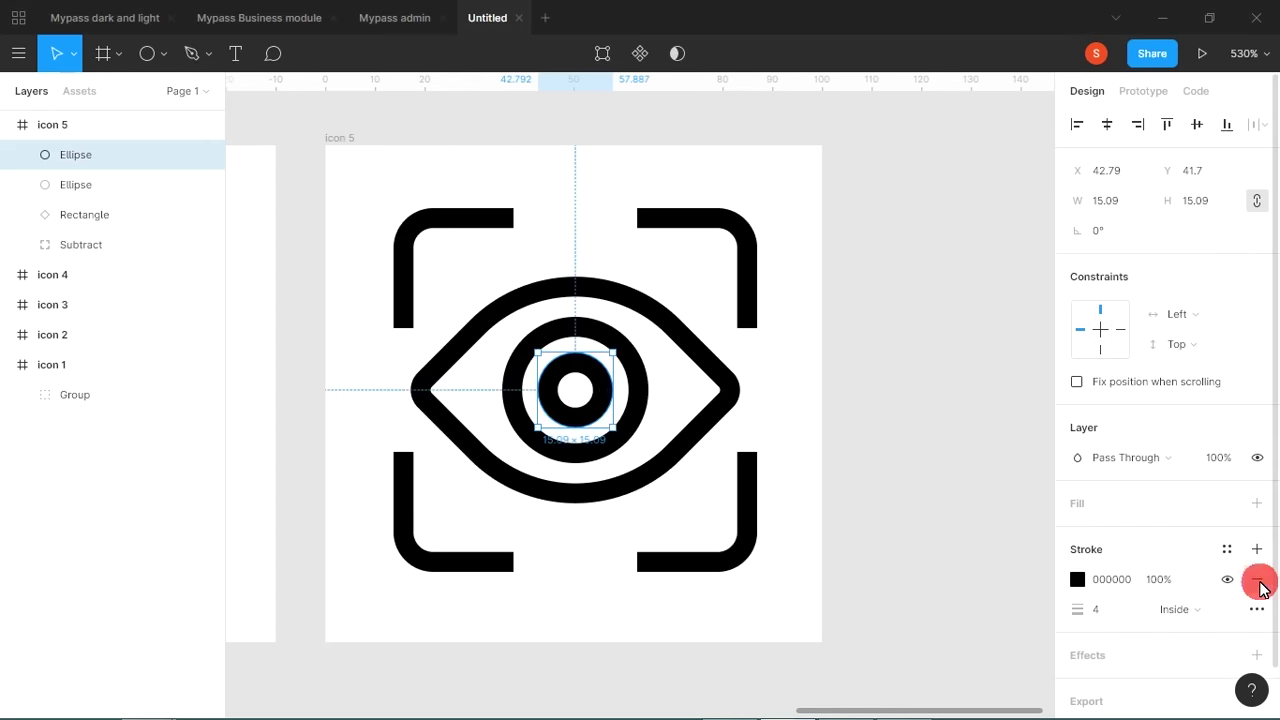
pyautogui.click(1258, 585)
pyautogui.click(1257, 503)
pyautogui.click(1078, 533)
pyautogui.moveTo(946, 457); pyautogui.dragTo(810, 483)
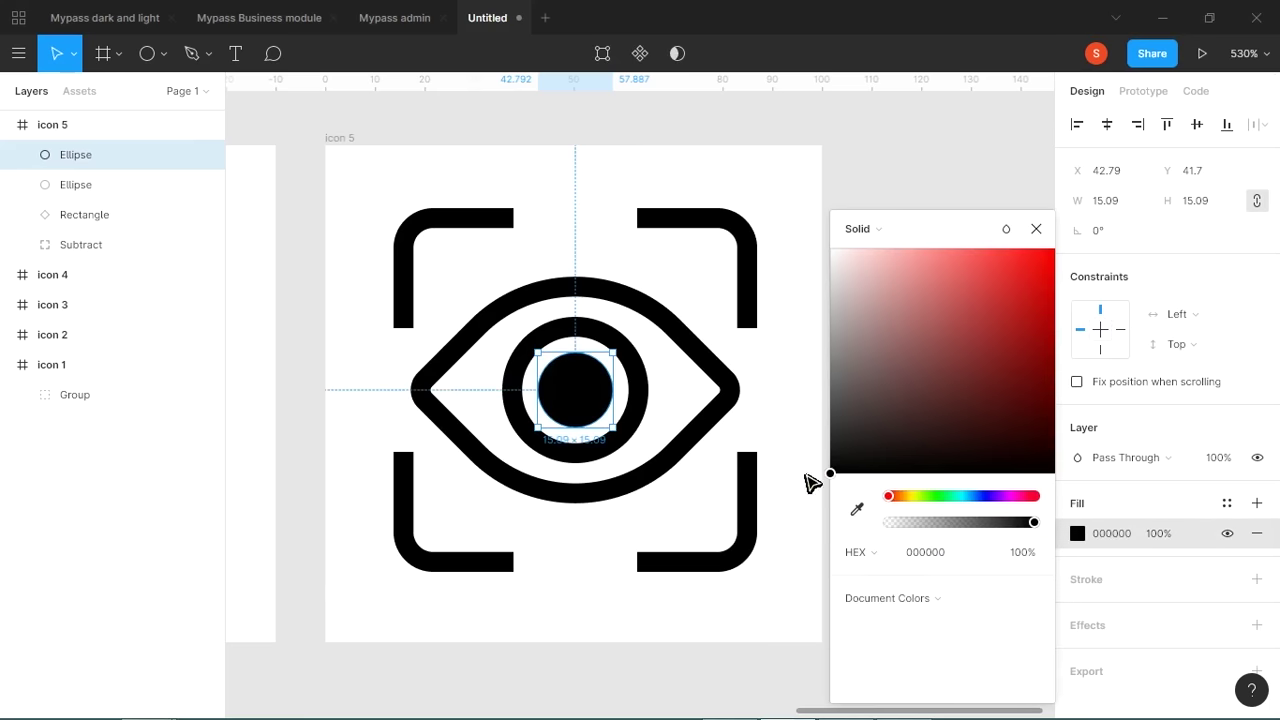
pyautogui.click(1036, 229)
pyautogui.moveTo(613, 353); pyautogui.dragTo(607, 360)
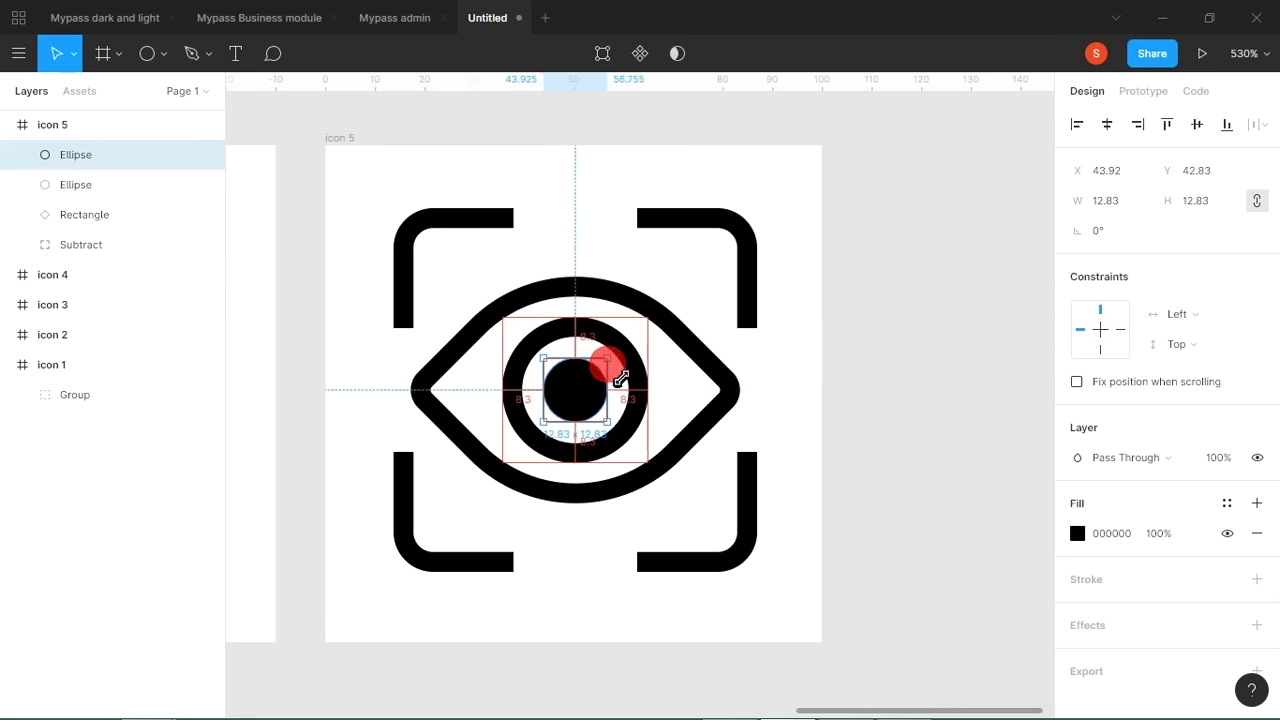
pyautogui.click(714, 428)
pyautogui.doubleClick(718, 434)
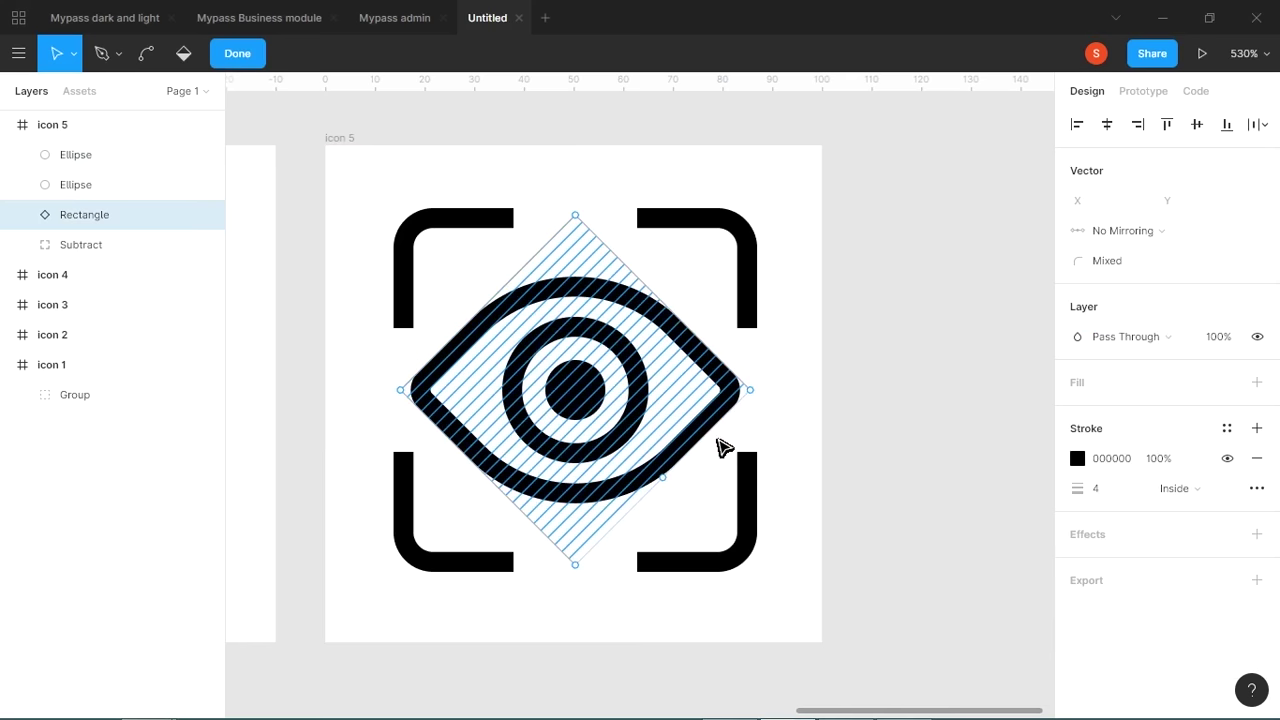
pyautogui.click(118, 53)
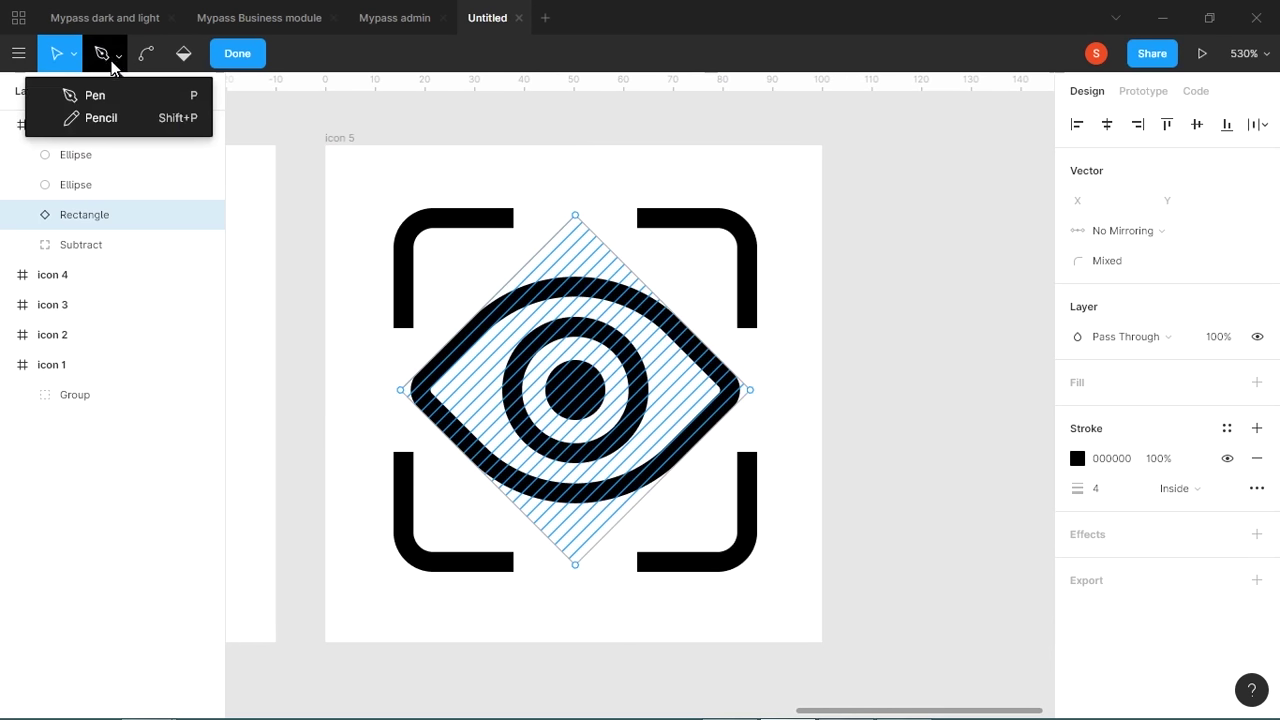
pyautogui.click(72, 94)
pyautogui.click(664, 477)
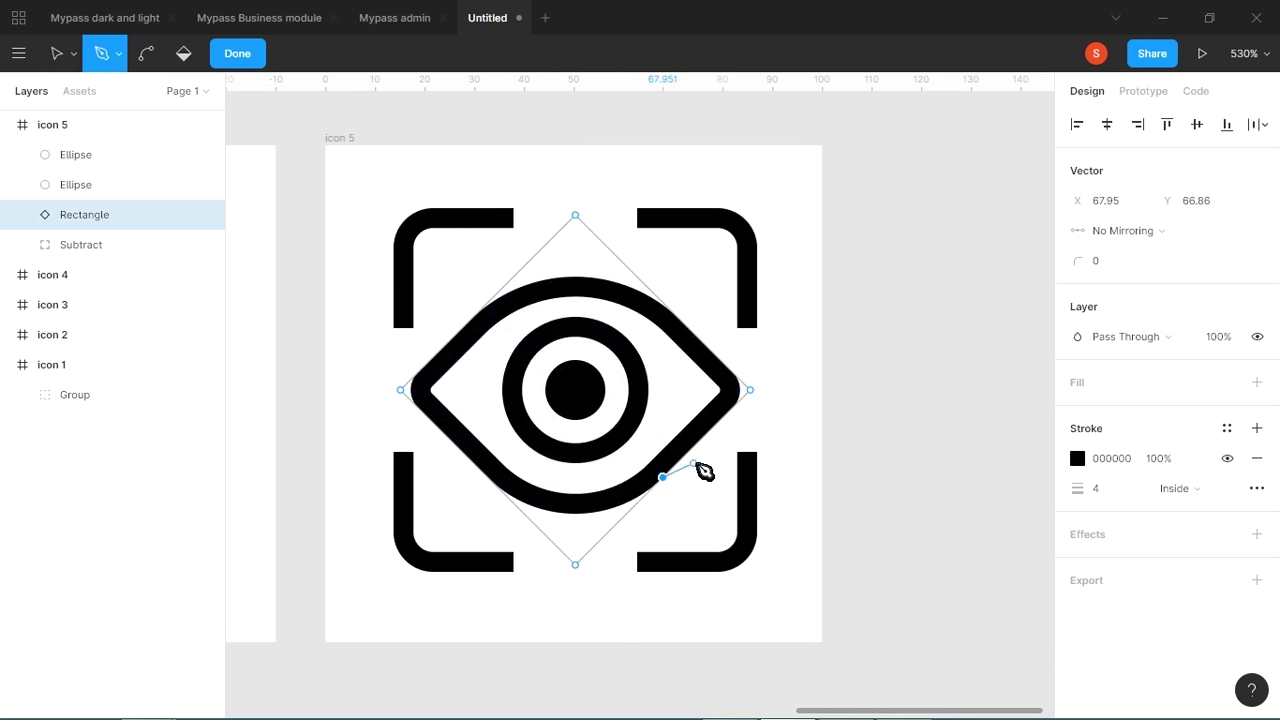
pyautogui.moveTo(707, 434)
pyautogui.mouseDown()
pyautogui.moveTo(775, 434)
pyautogui.moveTo(786, 414)
pyautogui.mouseUp()
pyautogui.hotkey('ctrl', 'z')
pyautogui.hotkey('ctrl', 'z')
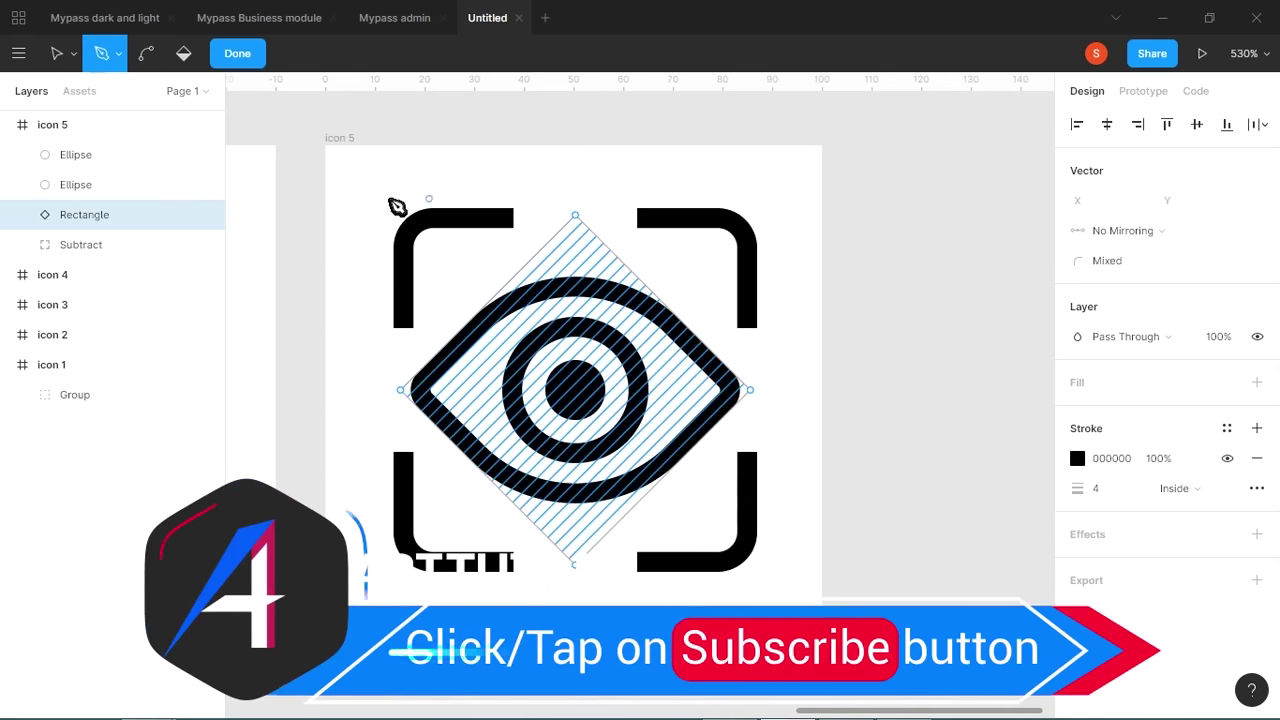
pyautogui.click(59, 55)
pyautogui.click(609, 182)
pyautogui.click(611, 183)
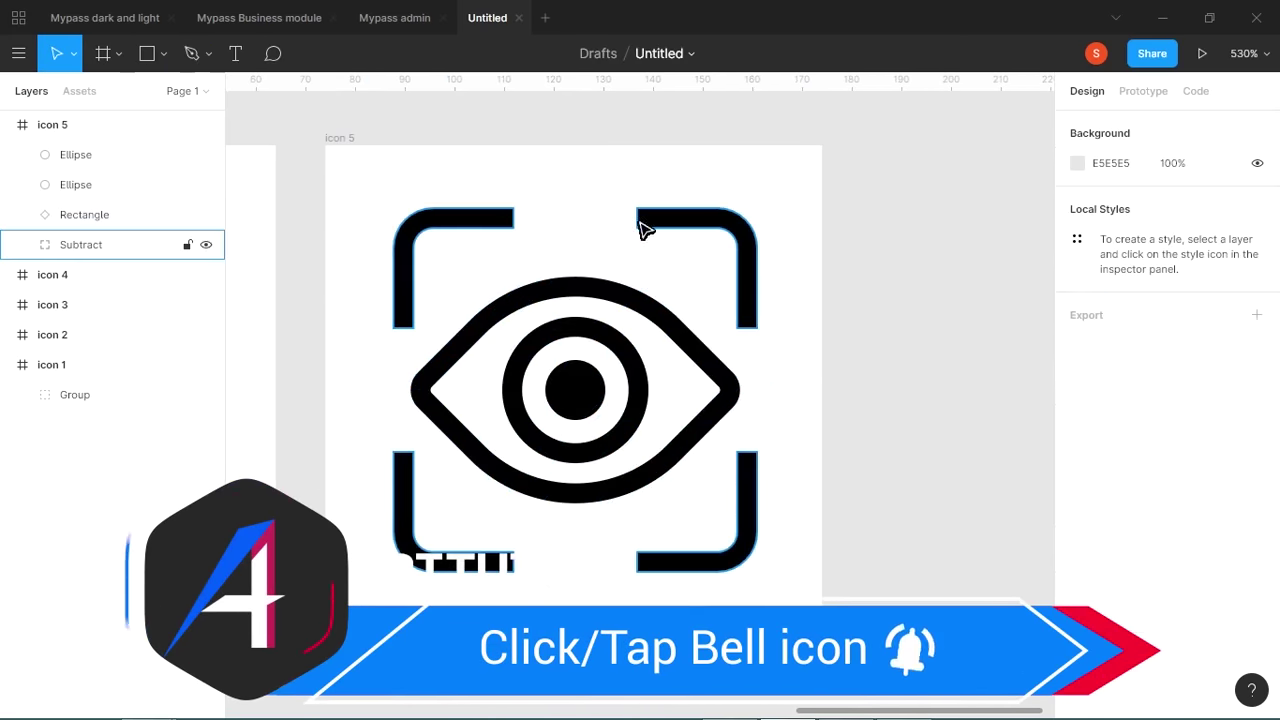
pyautogui.hotkey('alt', 'Tab')
pyautogui.hotkey('alt', 'Tab')
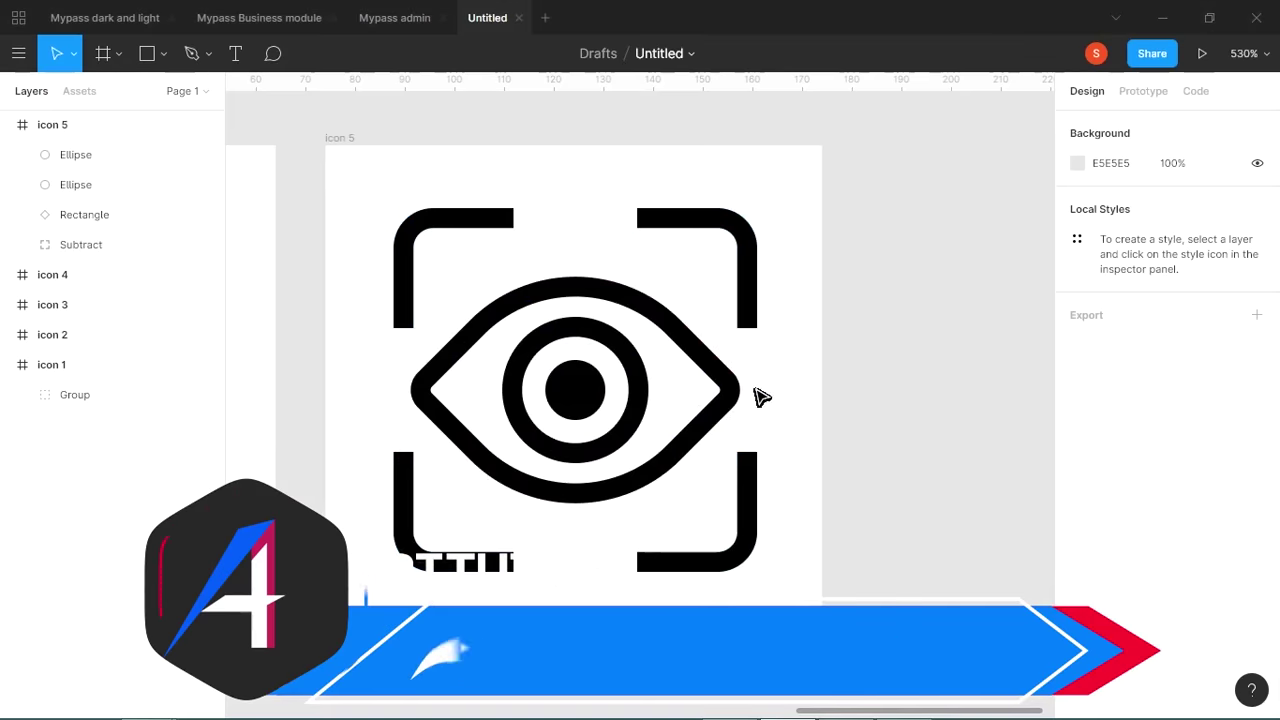
# Add an anchor point on the eye outline's lower-right edge and move it to about X 75.62, Y 59.43.
pyautogui.click(731, 434)
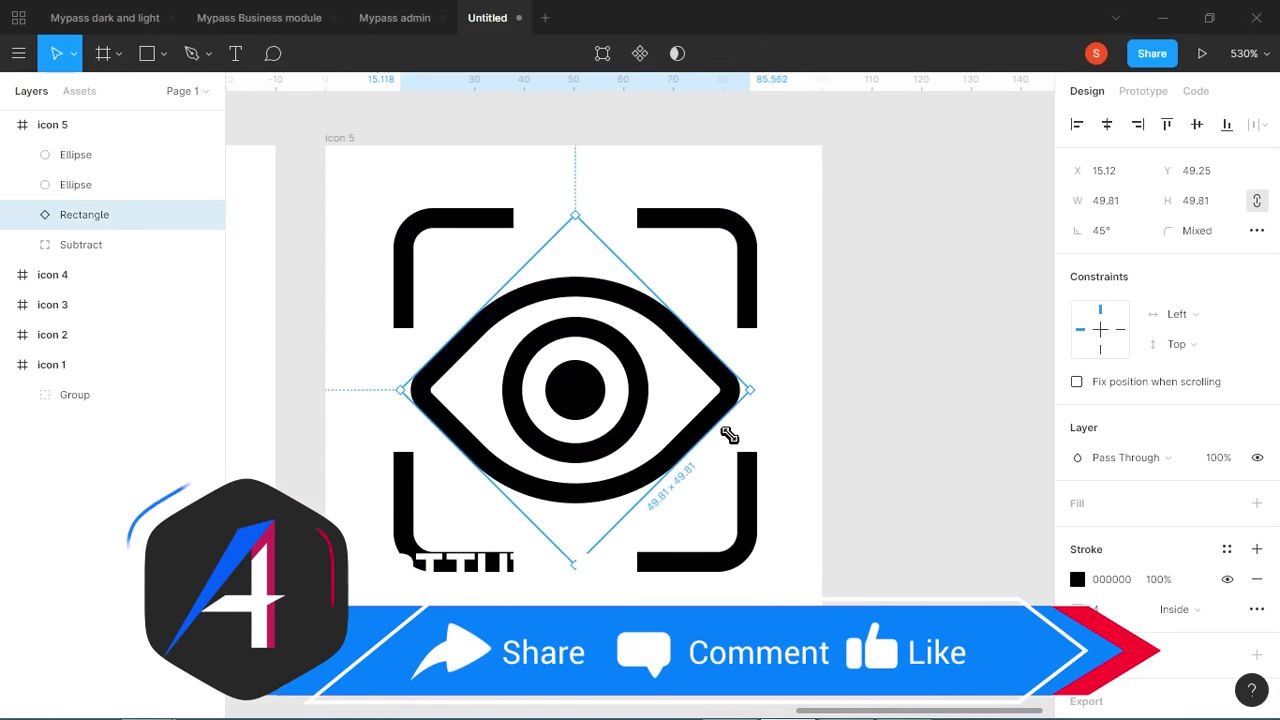
pyautogui.doubleClick(731, 432)
pyautogui.click(112, 57)
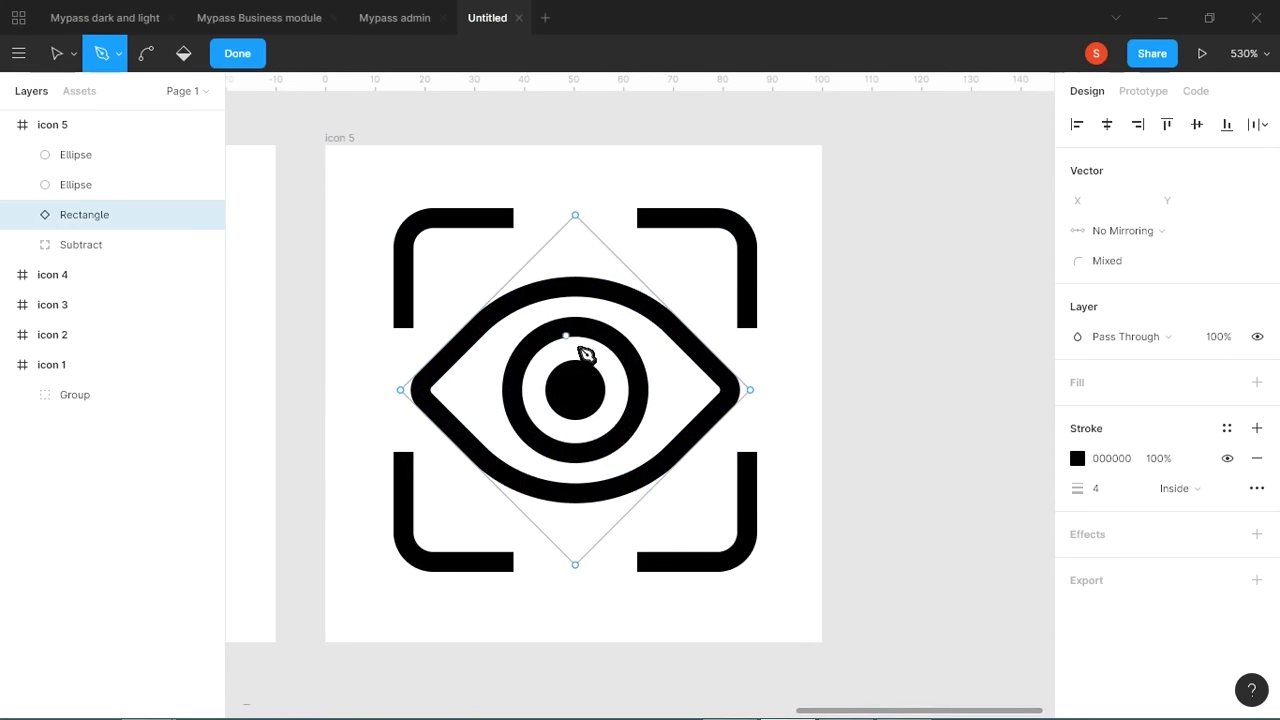
pyautogui.click(711, 429)
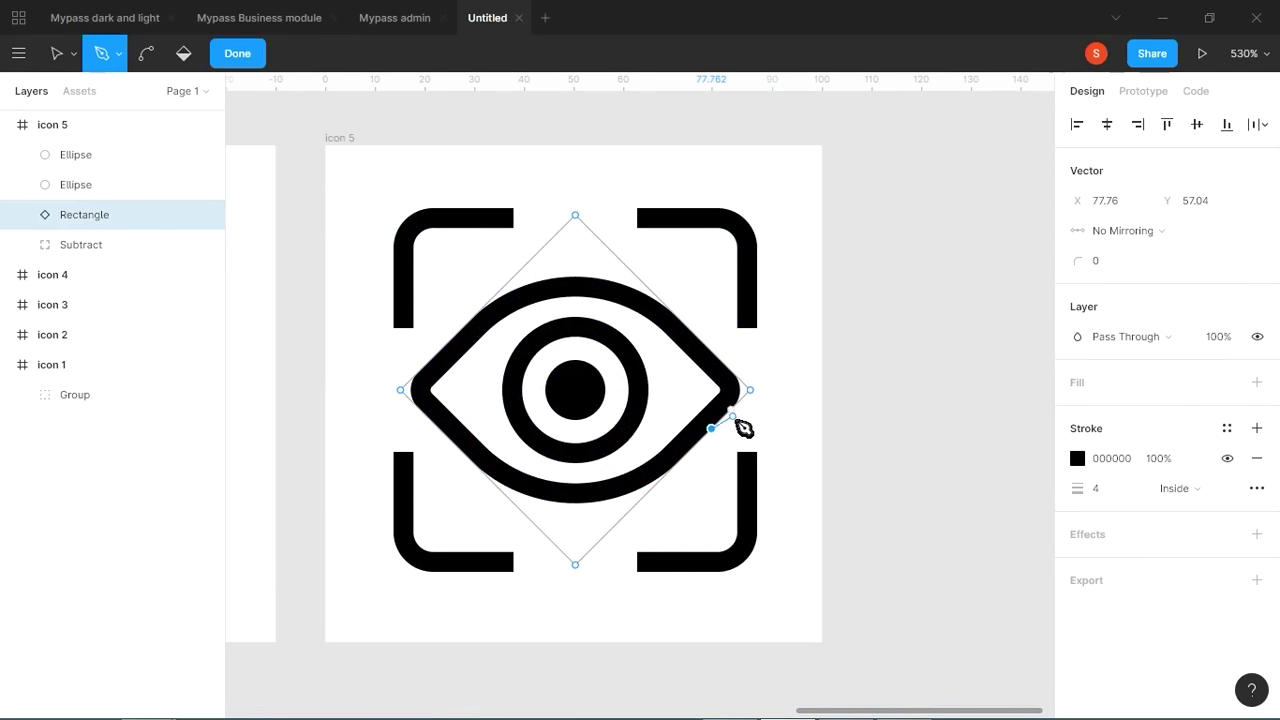
pyautogui.keyDown('ctrl'); pyautogui.click(776, 439); pyautogui.keyUp('ctrl')
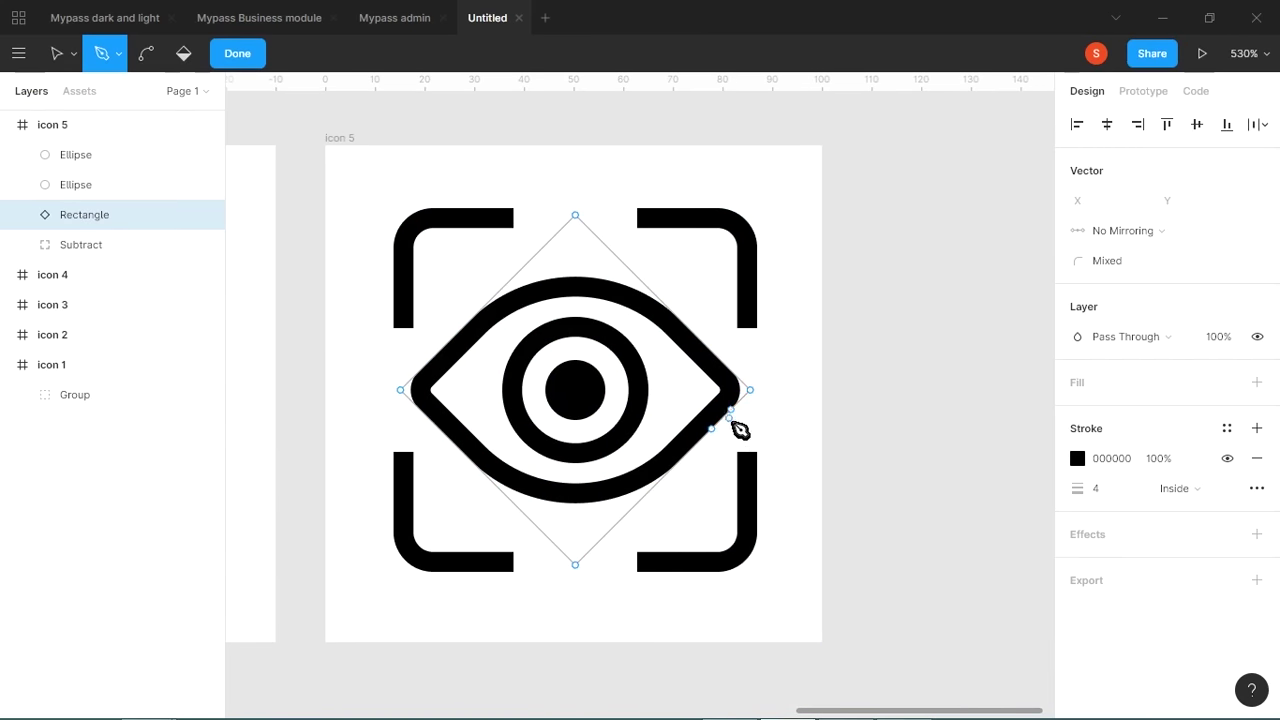
pyautogui.press('ctrl')
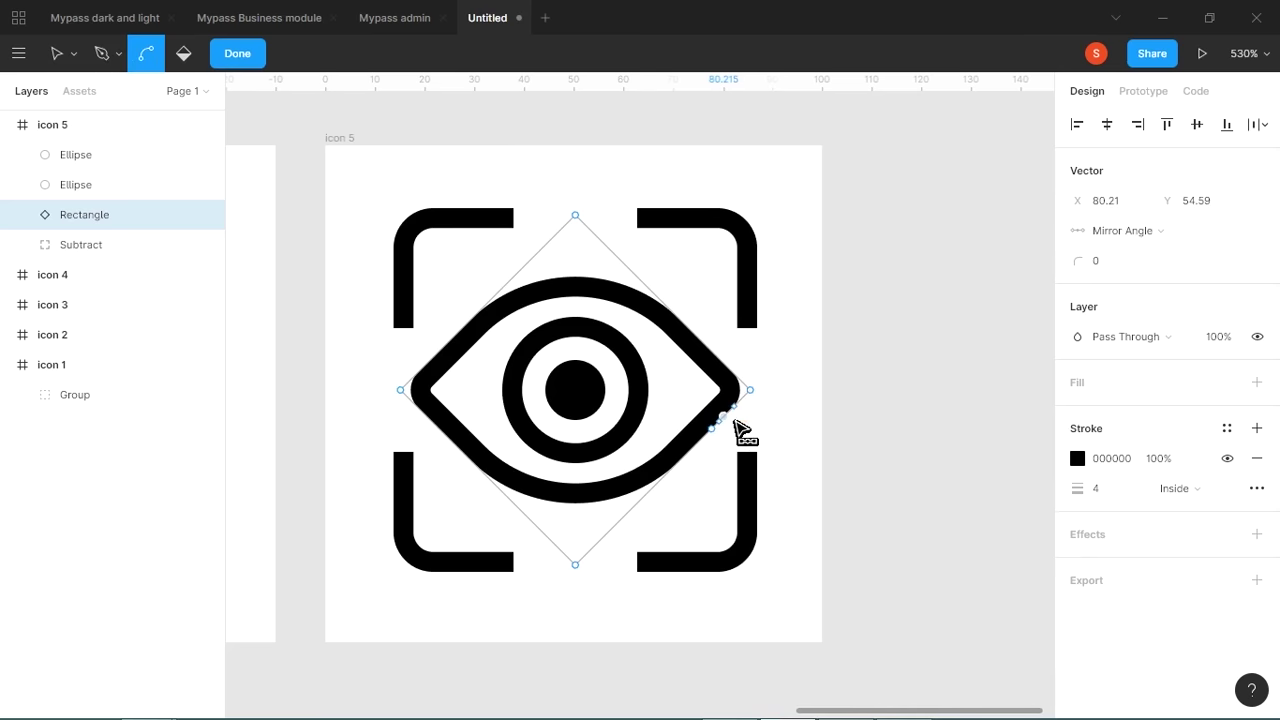
pyautogui.press('Delete')
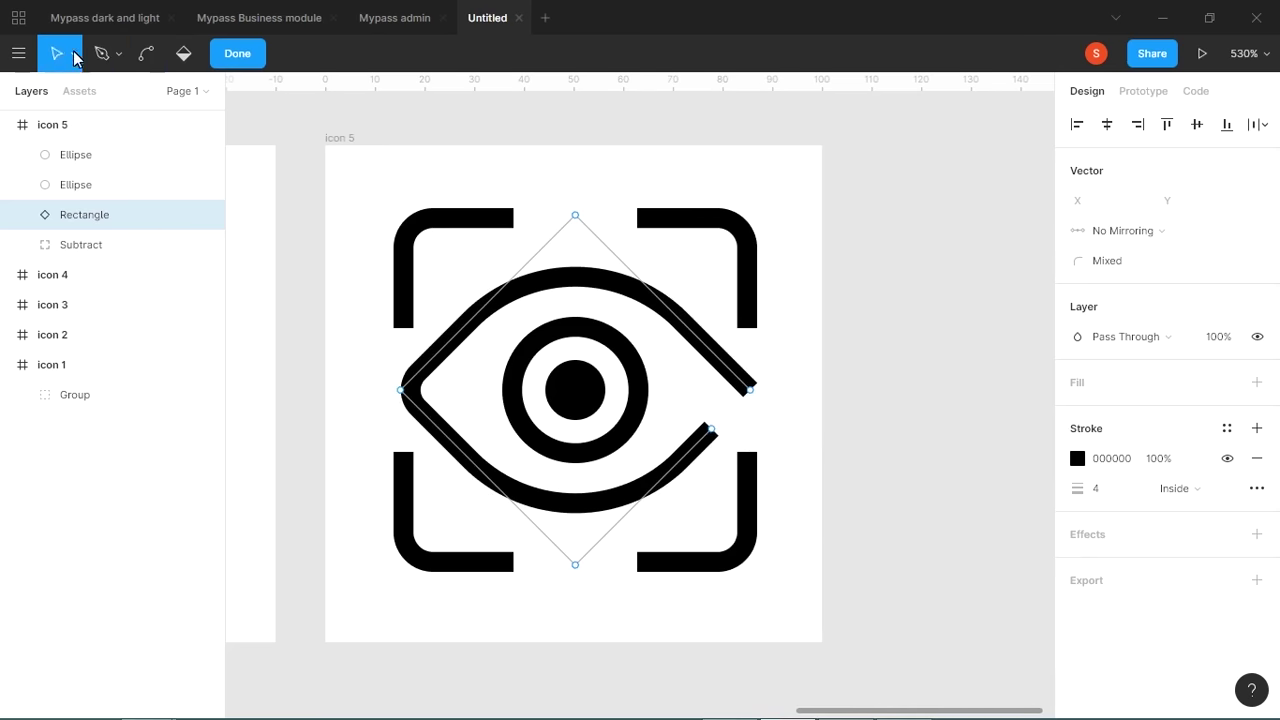
pyautogui.hotkey('ctrl', 'z')
pyautogui.moveTo(713, 430); pyautogui.dragTo(705, 445)
pyautogui.click(705, 445)
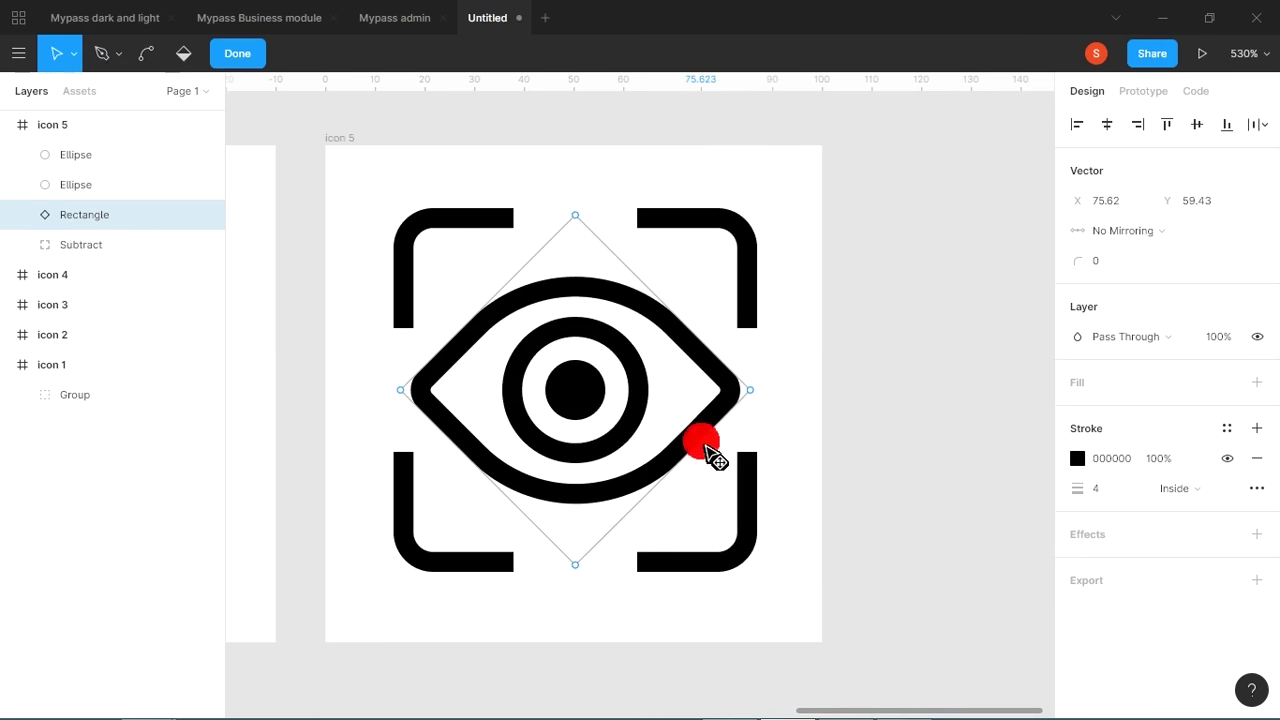
# Add another point nearer the eye's right corner and delete the point between the two to open a gap in the outline.
pyautogui.moveTo(727, 415); pyautogui.dragTo(718, 423)
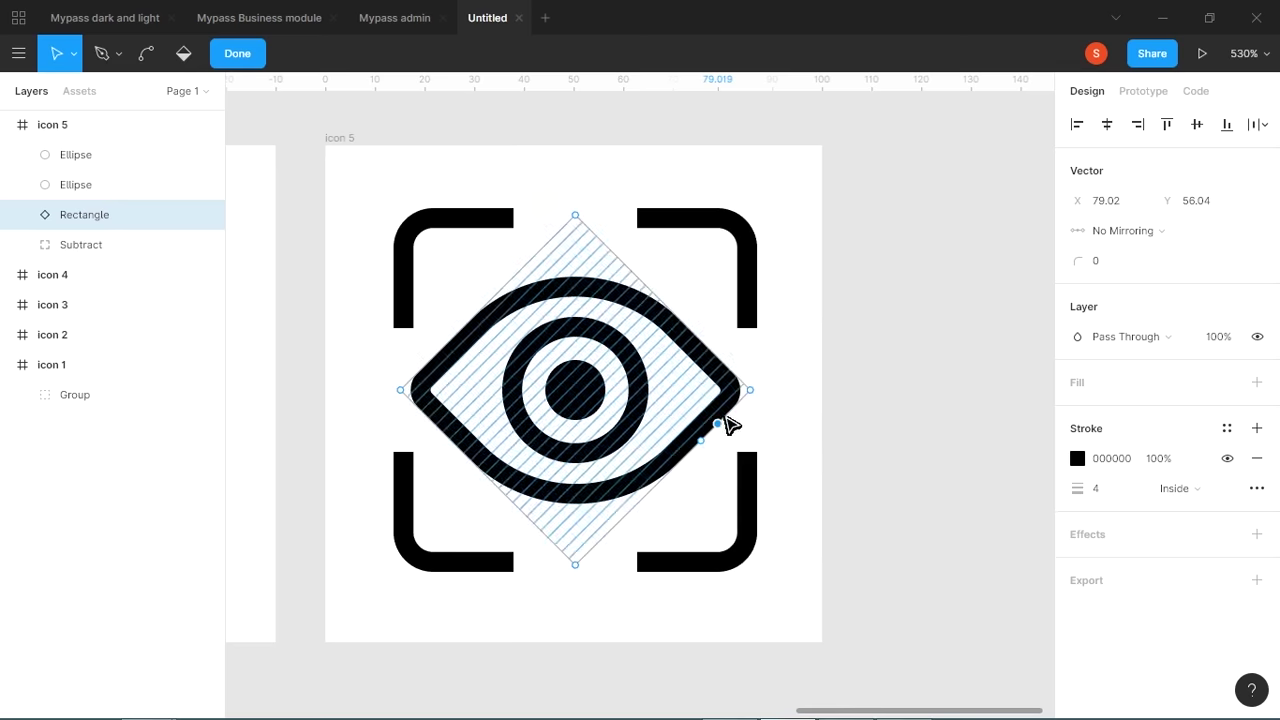
pyautogui.press('p')
pyautogui.keyDown('ctrl'); pyautogui.click(780, 437); pyautogui.keyUp('ctrl')
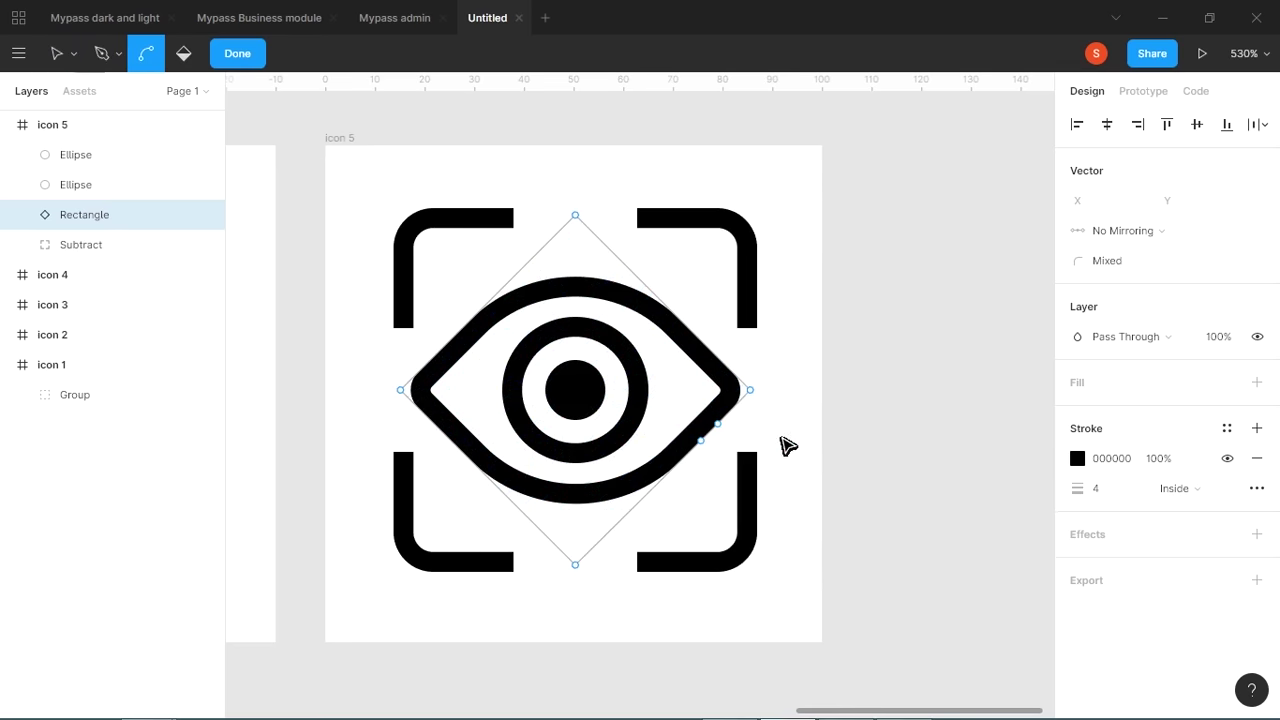
pyautogui.click(728, 413)
pyautogui.keyDown('ctrl'); pyautogui.click(768, 428); pyautogui.keyUp('ctrl')
pyautogui.press('Delete')
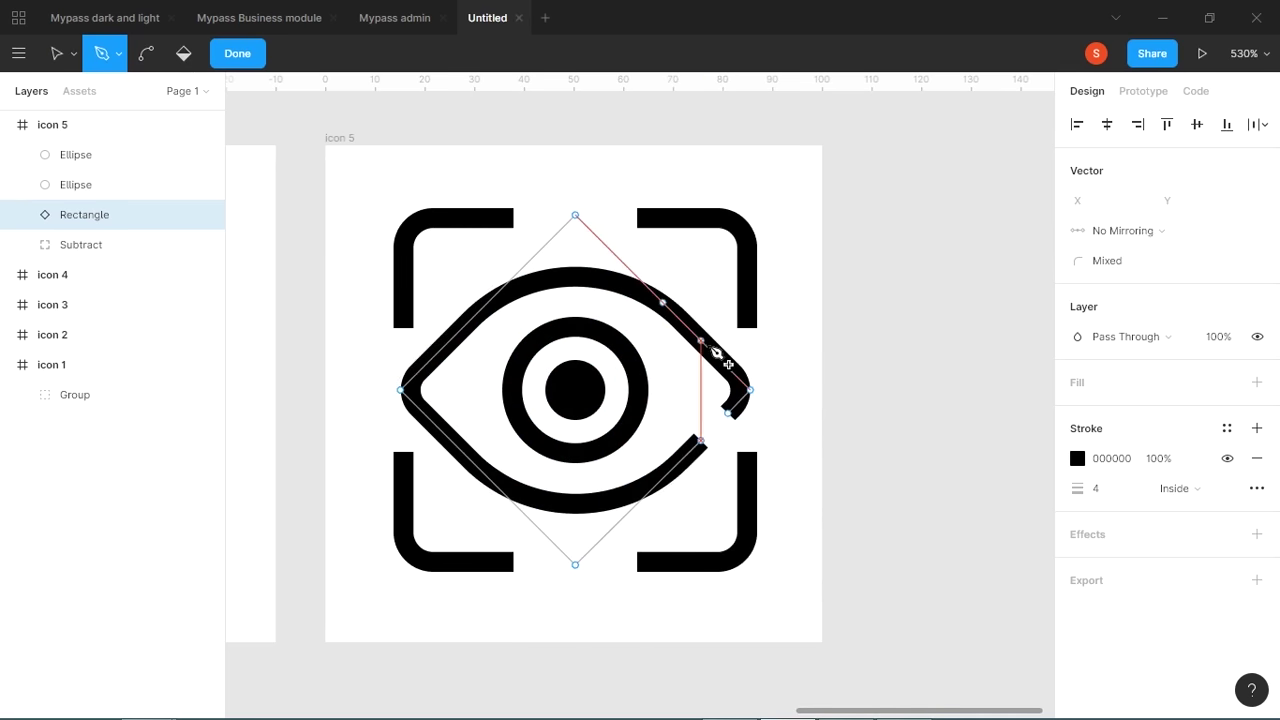
pyautogui.click(55, 58)
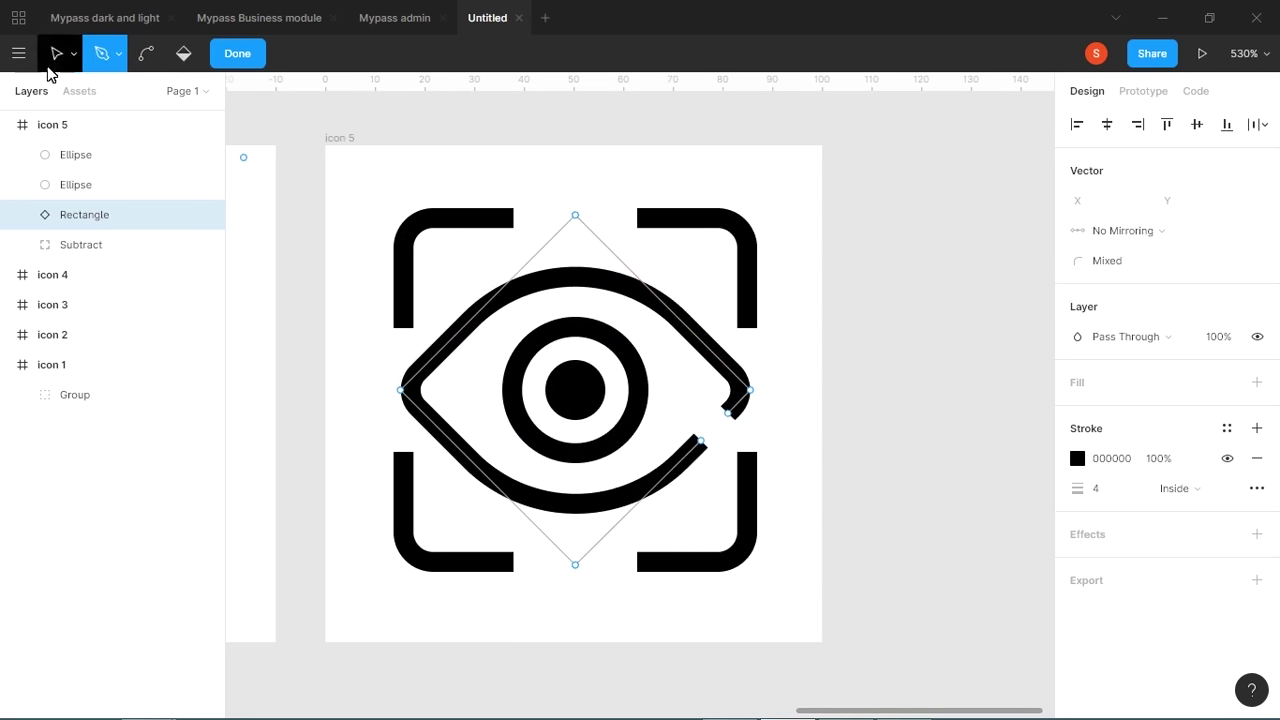
# Set the open eye outline's stroke caps to Round and scale the outline down slightly.
pyautogui.click(816, 398)
pyautogui.click(1257, 609)
pyautogui.click(935, 613)
pyautogui.click(925, 625)
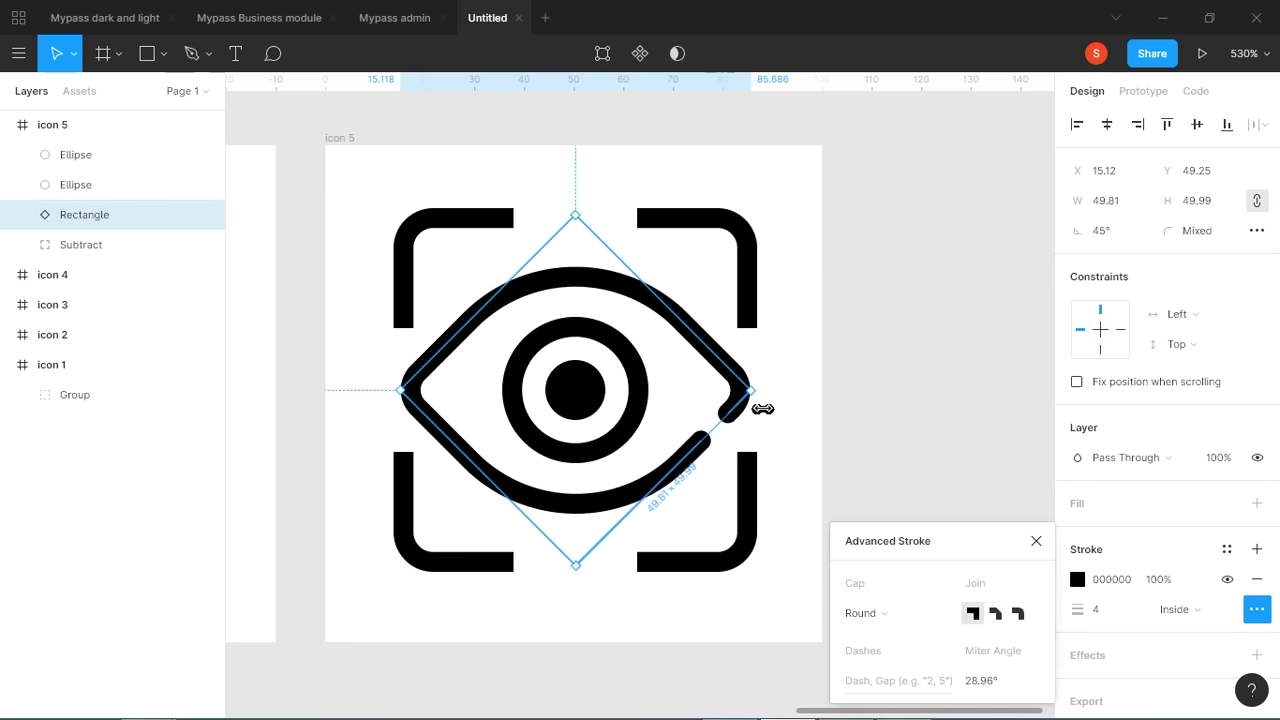
pyautogui.moveTo(745, 394); pyautogui.dragTo(757, 401)
pyautogui.click(779, 406)
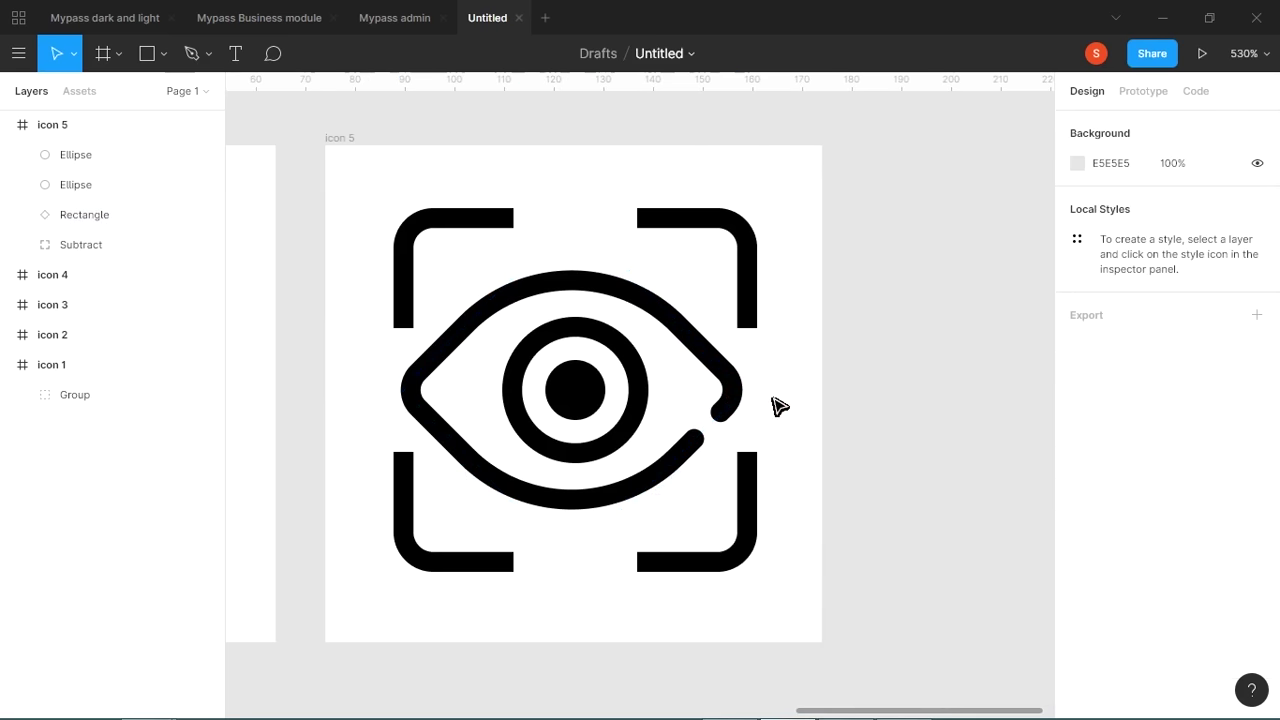
# Realign the brackets, eye outline and circles on common centers and group them.
pyautogui.moveTo(818, 190); pyautogui.dragTo(388, 688)
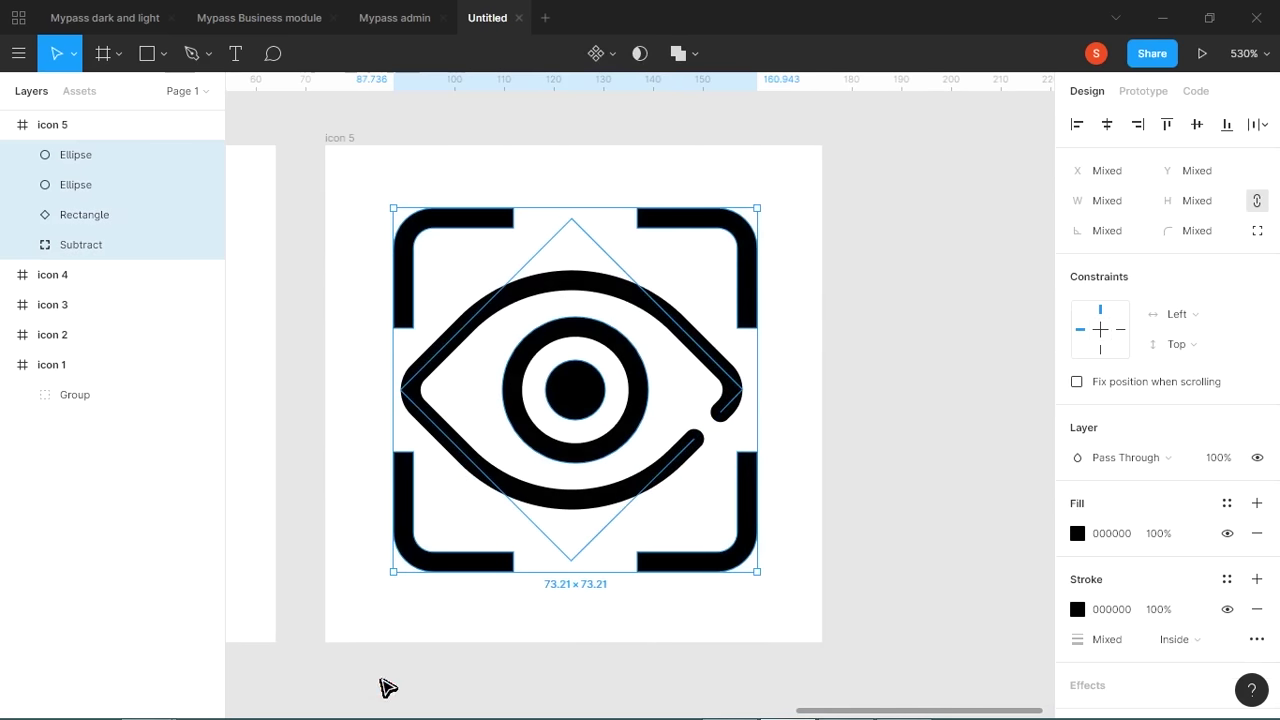
pyautogui.click(1107, 124)
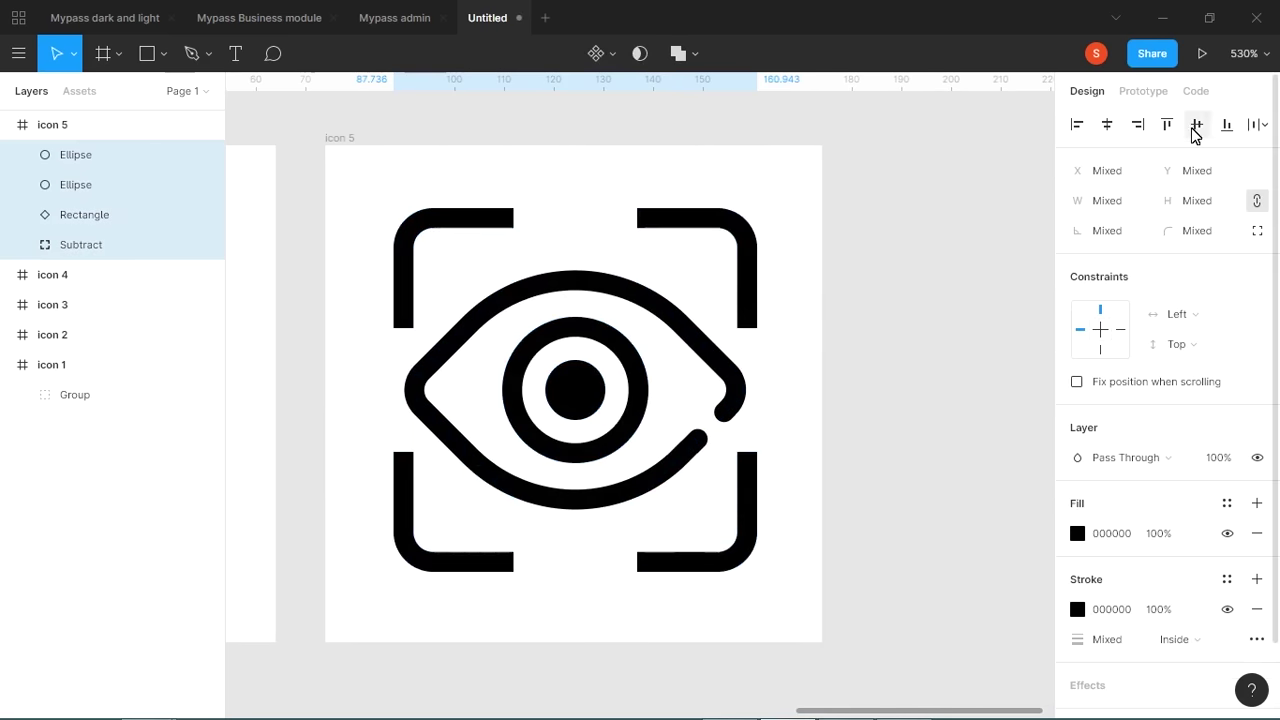
pyautogui.hotkey('ctrl', 'g')
# Center the eye group in the icon 5 frame and scale it down slightly.
pyautogui.click(1107, 124)
pyautogui.click(1197, 124)
pyautogui.press('alt')
pyautogui.moveTo(758, 214); pyautogui.dragTo(741, 234)
pyautogui.click(812, 285)
# Duplicate the icon 5 frame to the right of the original and delete the copy's contents.
pyautogui.hotkey('shift', '0')
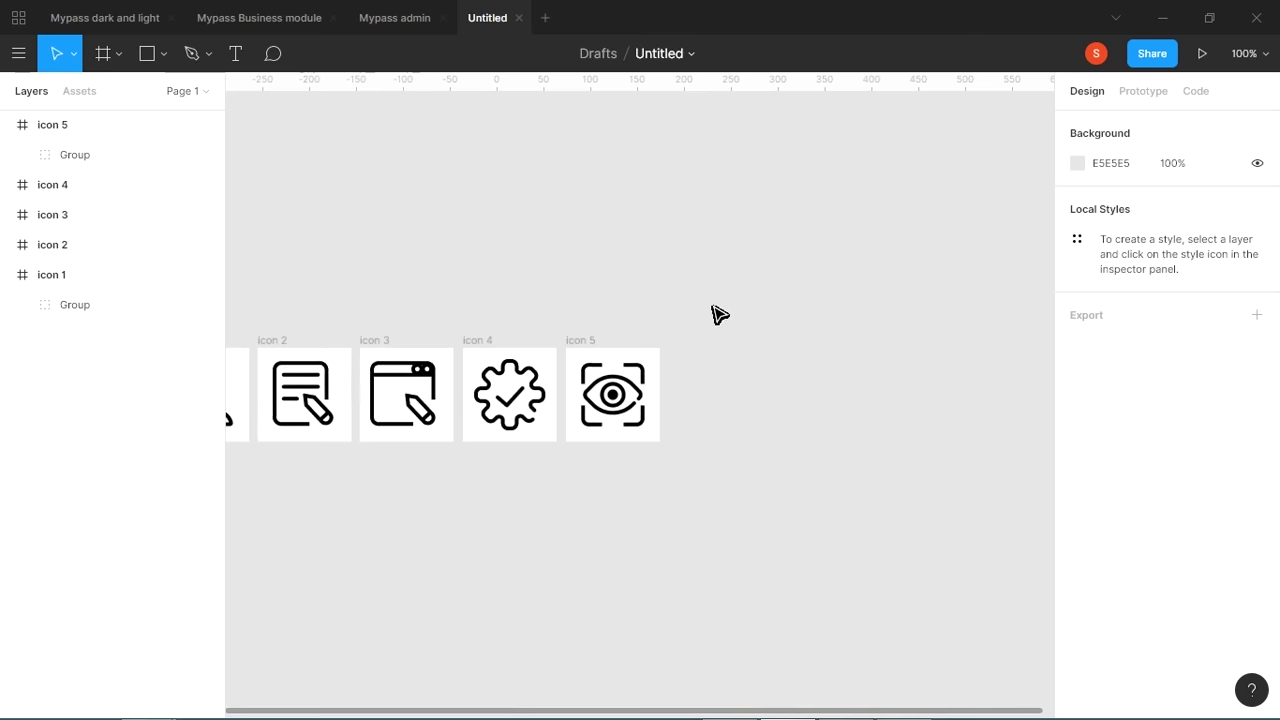
pyautogui.moveTo(588, 322); pyautogui.dragTo(689, 247)
pyautogui.moveTo(770, 256); pyautogui.dragTo(680, 373)
pyautogui.moveTo(746, 288); pyautogui.dragTo(651, 273)
pyautogui.click(800, 291)
pyautogui.click(14, 125)
pyautogui.click(71, 126)
pyautogui.moveTo(598, 285); pyautogui.dragTo(700, 274)
pyautogui.click(738, 257)
pyautogui.click(660, 300)
pyautogui.press('Delete')
pyautogui.scroll(5, 660, 417)
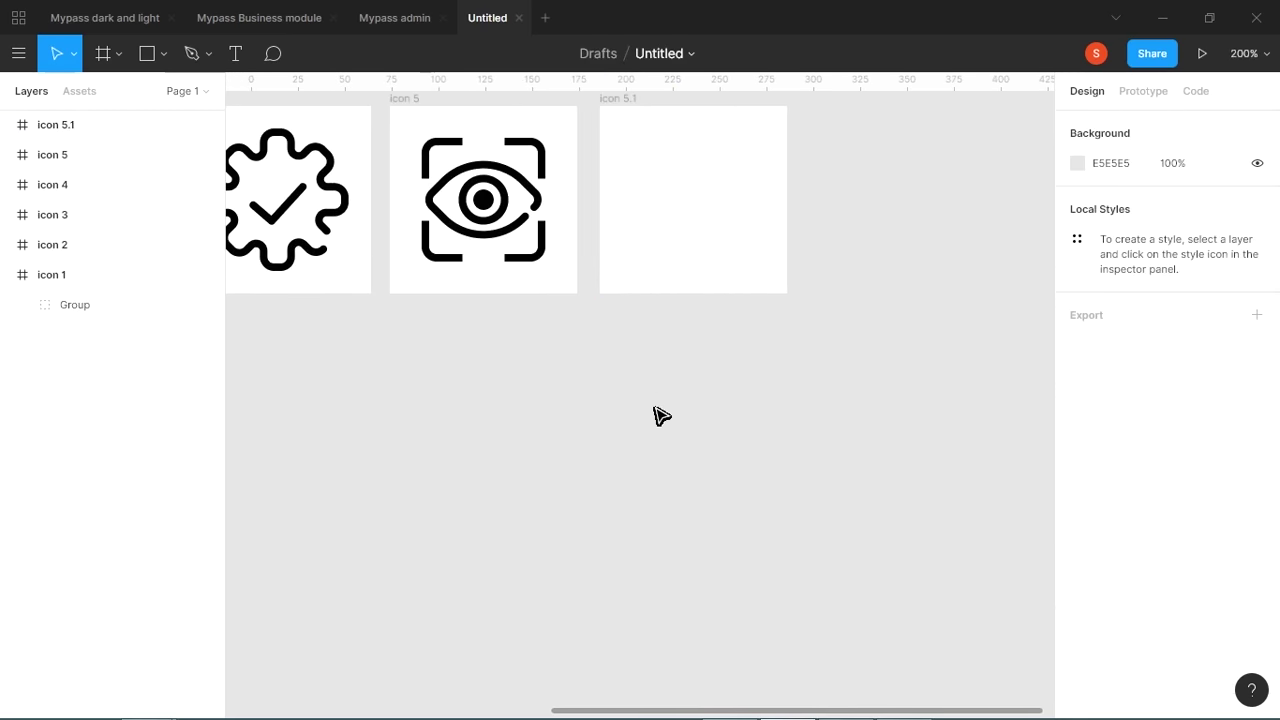
pyautogui.scroll(2, 644, 370)
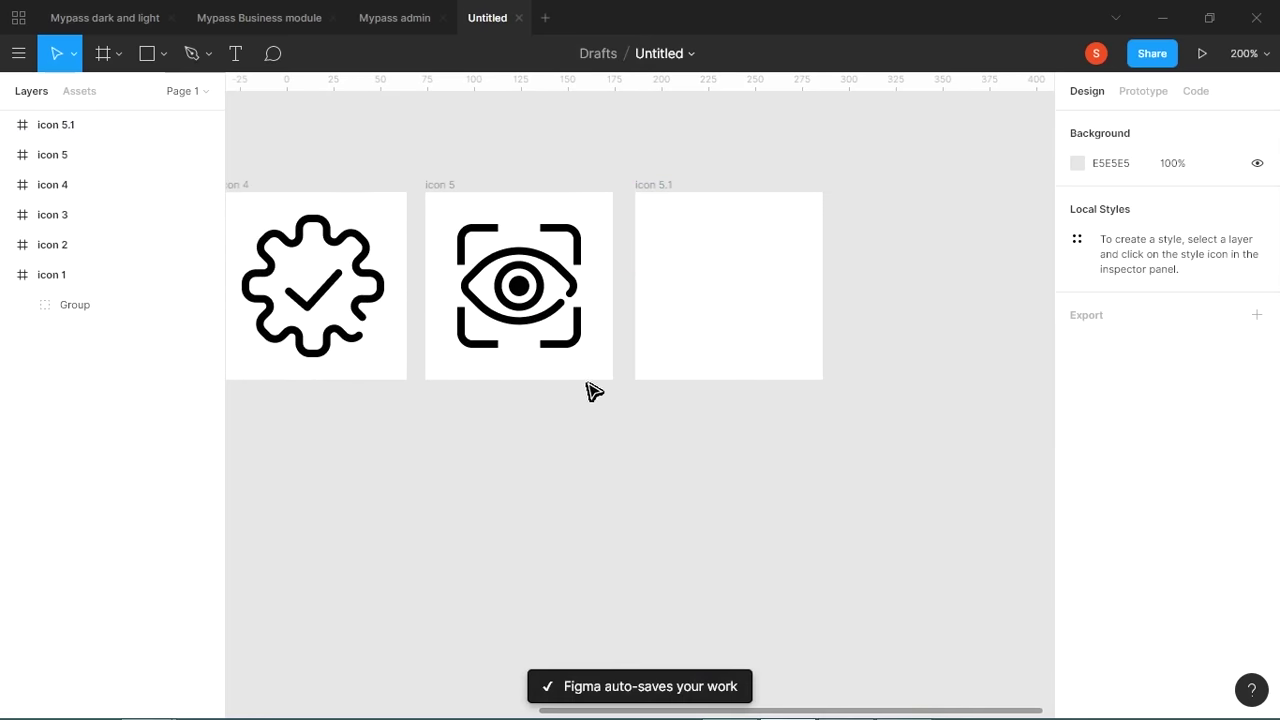
# Draw a rectangle about 77.51 × 53.2 in the middle of the empty icon 5.1 frame.
pyautogui.hotkey('alt', 'Tab')
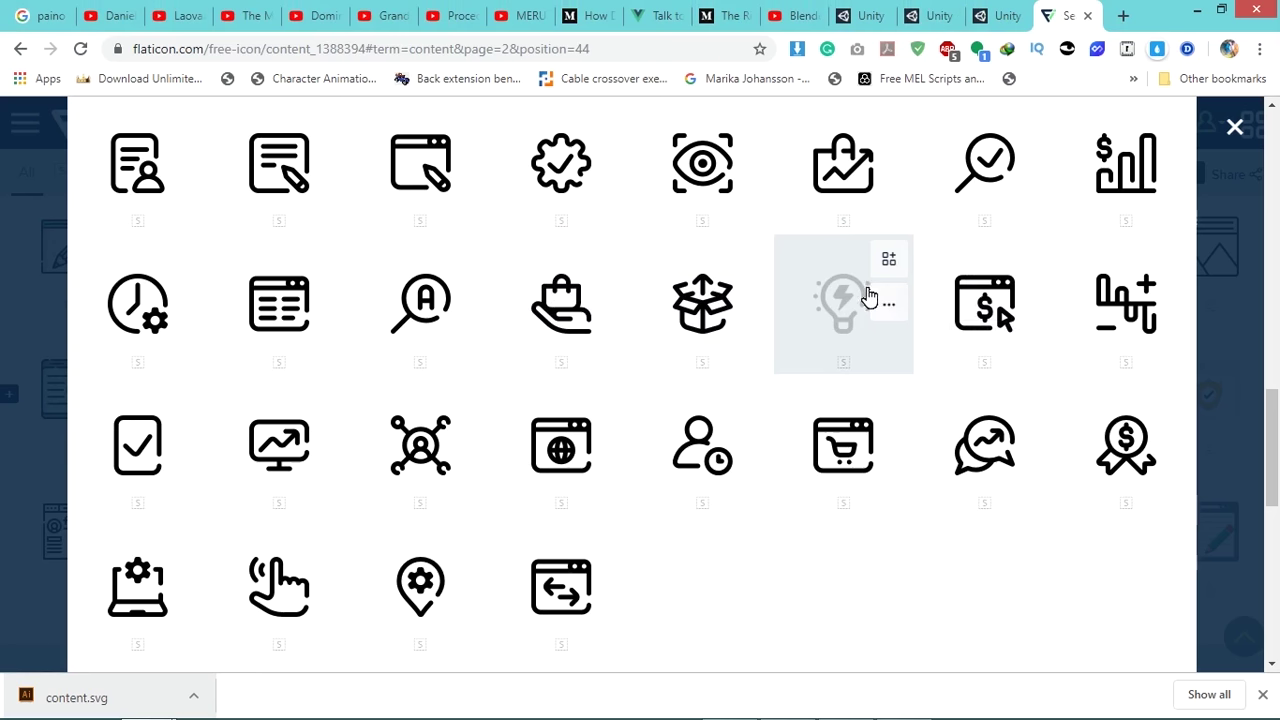
pyautogui.hotkey('alt', 'Tab')
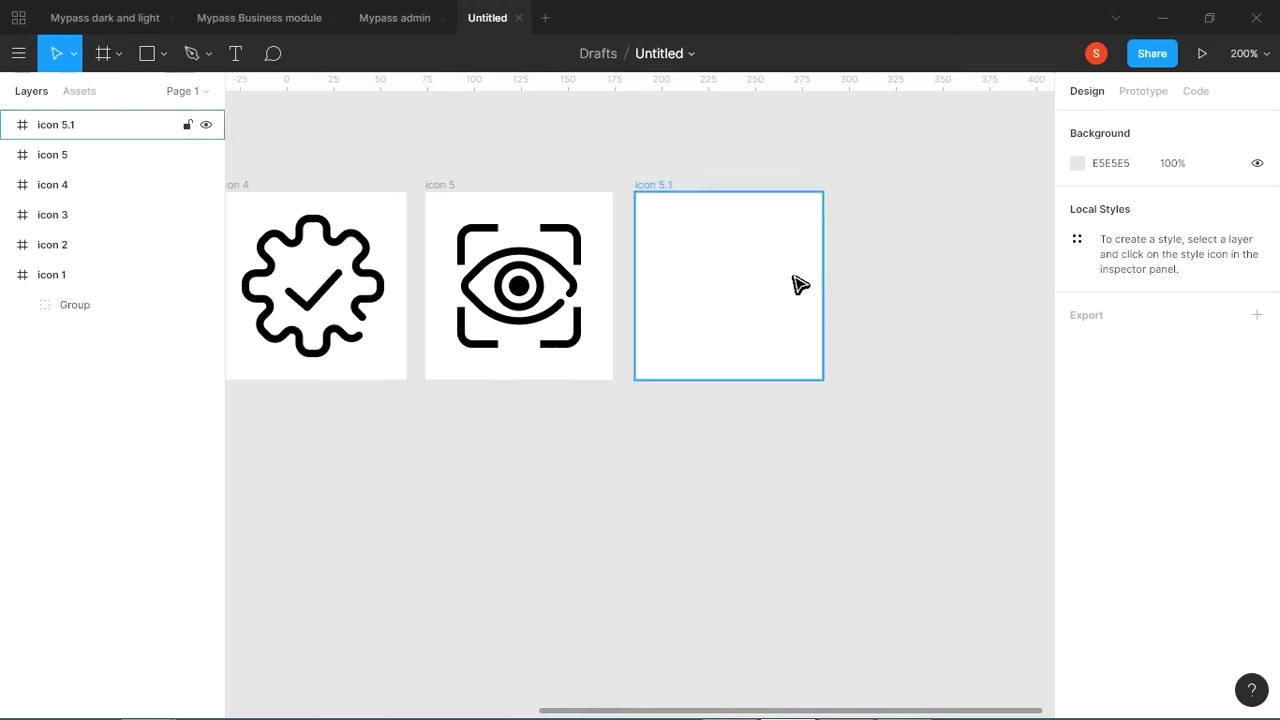
pyautogui.press('space')
pyautogui.moveTo(759, 277); pyautogui.dragTo(703, 286)
pyautogui.press('z')
pyautogui.moveTo(563, 194); pyautogui.dragTo(885, 490)
pyautogui.moveTo(566, 320); pyautogui.dragTo(674, 357)
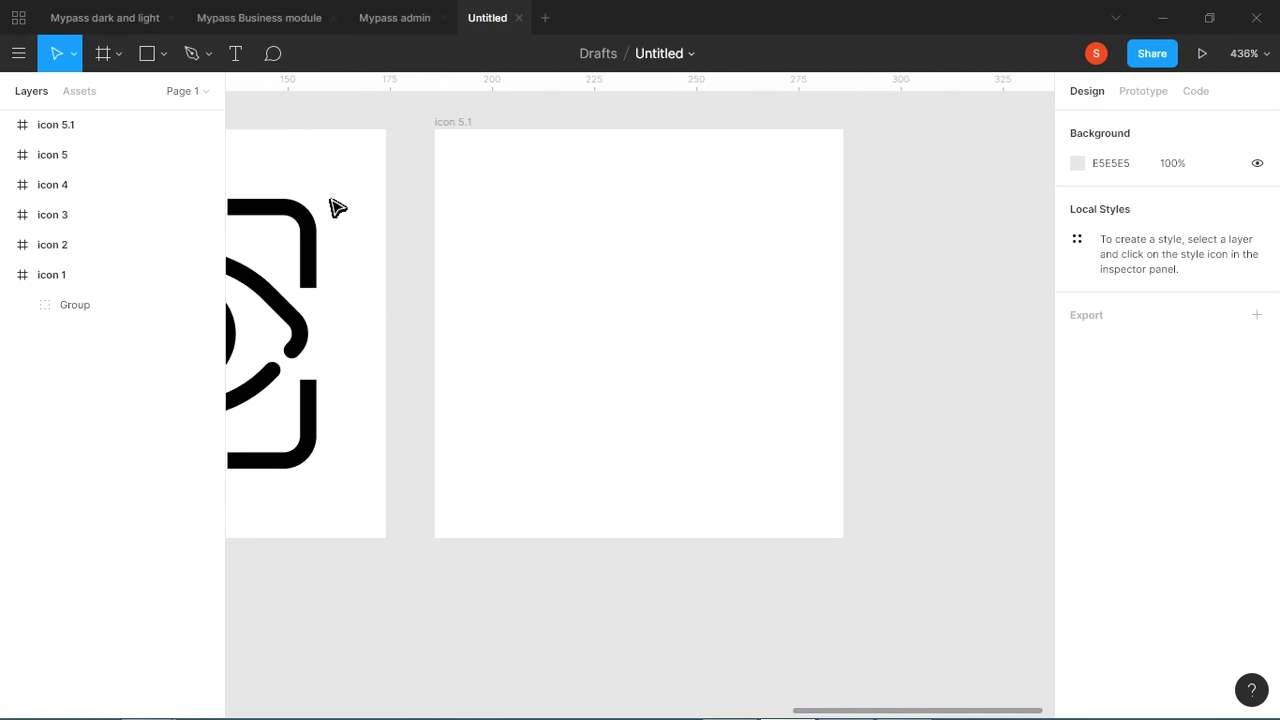
pyautogui.click(140, 53)
pyautogui.moveTo(488, 252); pyautogui.dragTo(805, 453)
pyautogui.moveTo(722, 372); pyautogui.dragTo(713, 358)
pyautogui.moveTo(683, 444); pyautogui.dragTo(684, 456)
pyautogui.moveTo(686, 407); pyautogui.dragTo(686, 395)
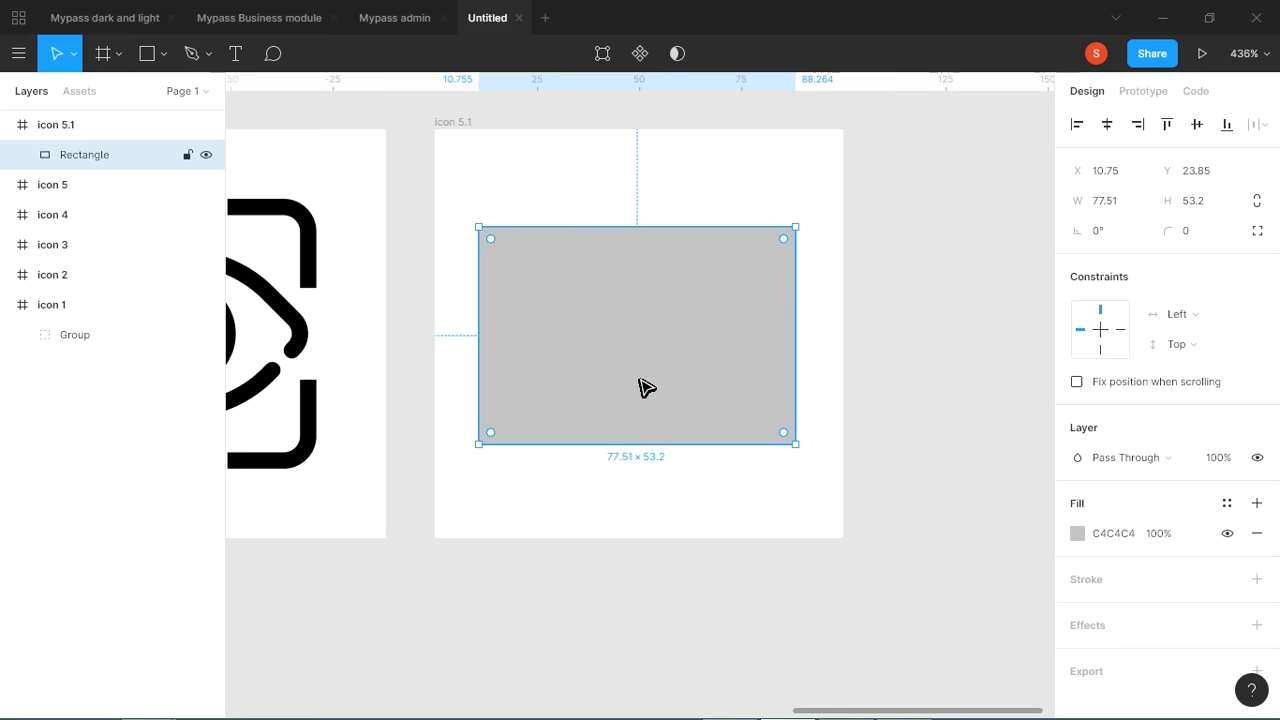
# Round the two bottom corners of the grey rectangle with a radius of 10.
pyautogui.doubleClick(645, 387)
pyautogui.moveTo(443, 426); pyautogui.dragTo(860, 505)
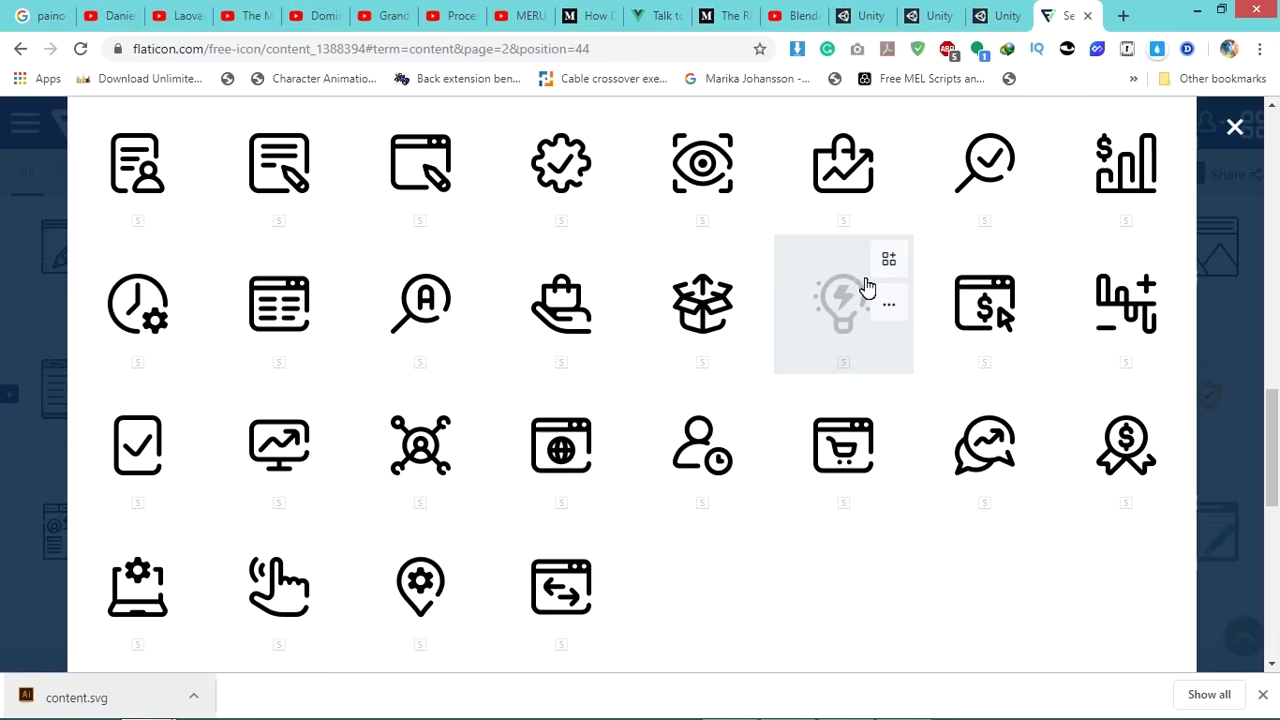
pyautogui.hotkey('alt', 'Tab')
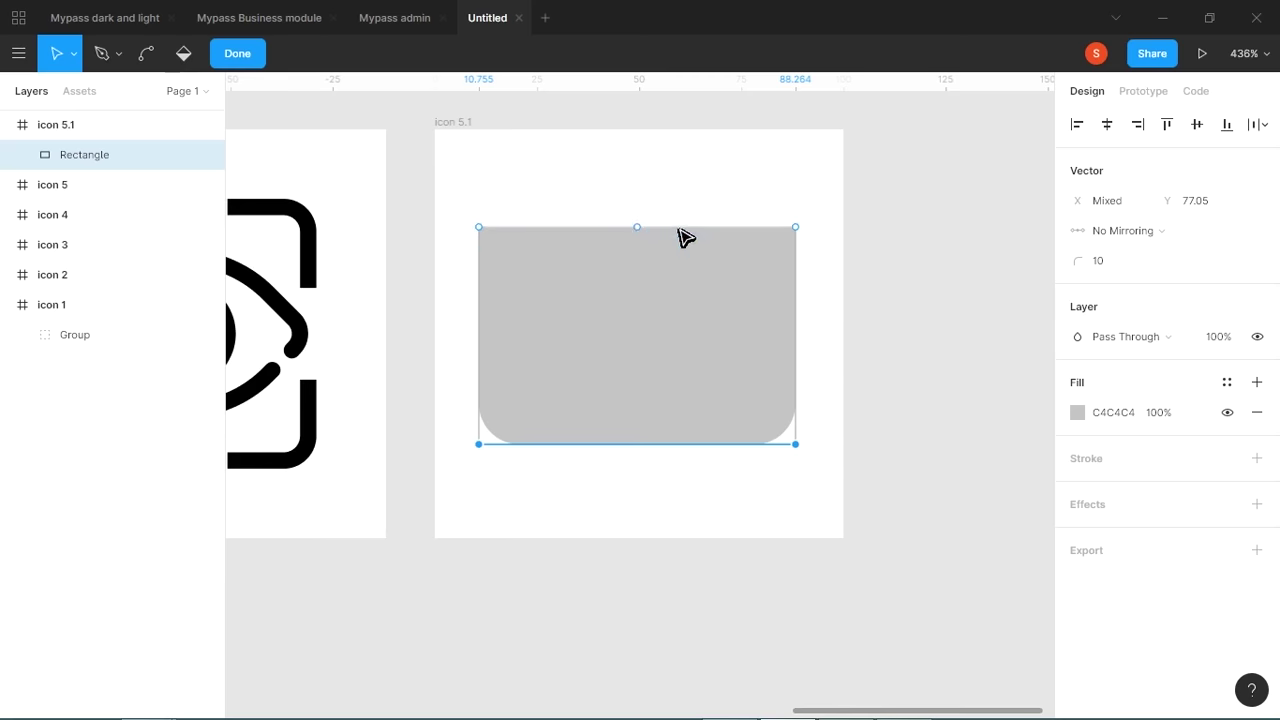
pyautogui.press('Escape')
pyautogui.press('Escape')
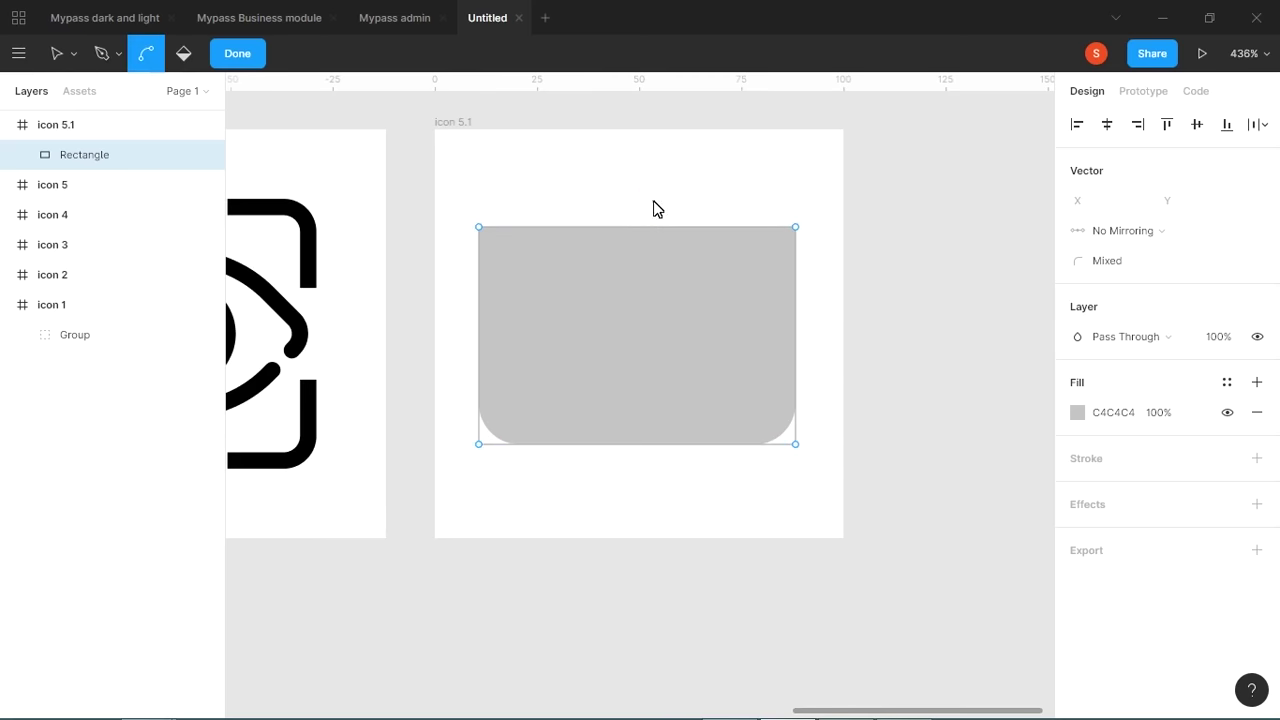
# Move the grey rectangle lower in the icon 5.1 frame and scale it down to about 68.34 × 44.88.
pyautogui.moveTo(666, 237); pyautogui.dragTo(666, 263)
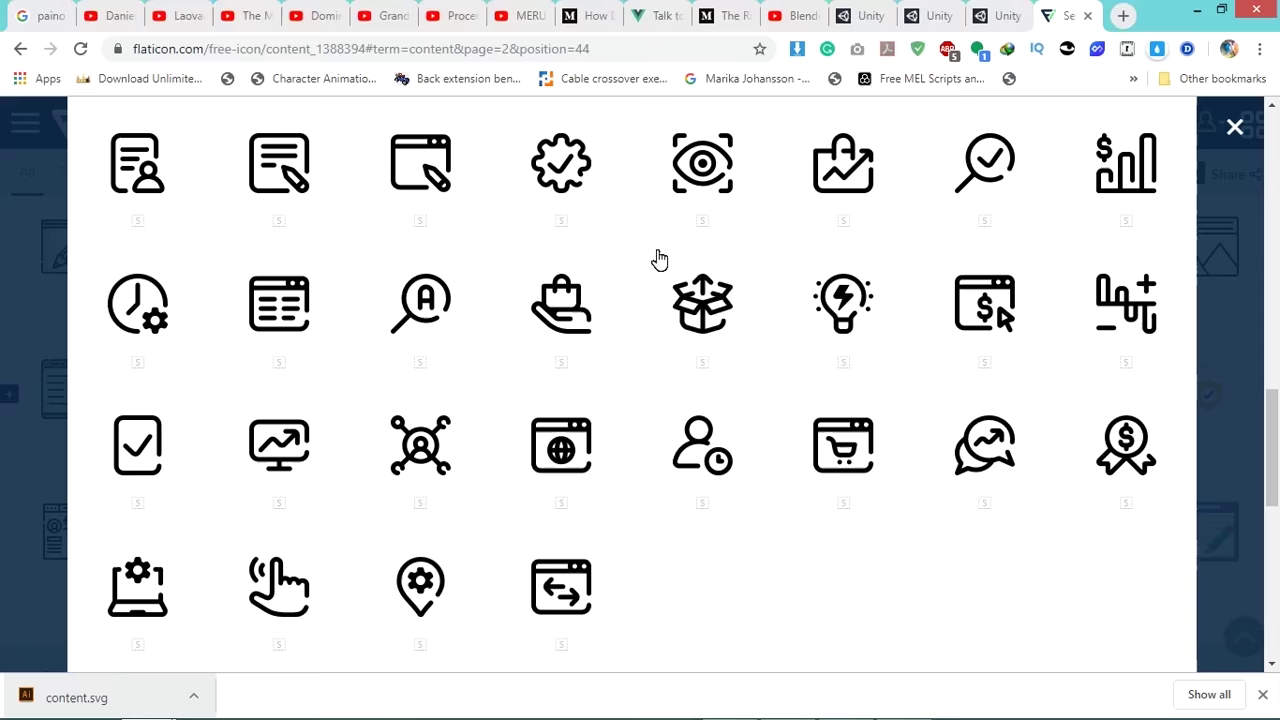
pyautogui.hotkey('alt', 'Tab')
pyautogui.moveTo(666, 263); pyautogui.dragTo(651, 293)
pyautogui.moveTo(795, 258); pyautogui.dragTo(776, 283)
# Duplicate the rectangle, rotate the copy 180°, narrow it to about 27.06 and place it centered, protruding above the original.
pyautogui.moveTo(694, 322); pyautogui.dragTo(686, 290)
pyautogui.click(837, 318)
pyautogui.moveTo(786, 220); pyautogui.dragTo(536, 377)
pyautogui.hotkey('alt', 'Tab')
pyautogui.hotkey('alt', 'Tab')
pyautogui.moveTo(775, 318); pyautogui.dragTo(650, 285)
pyautogui.hotkey('alt', 'Tab')
pyautogui.hotkey('alt', 'Tab')
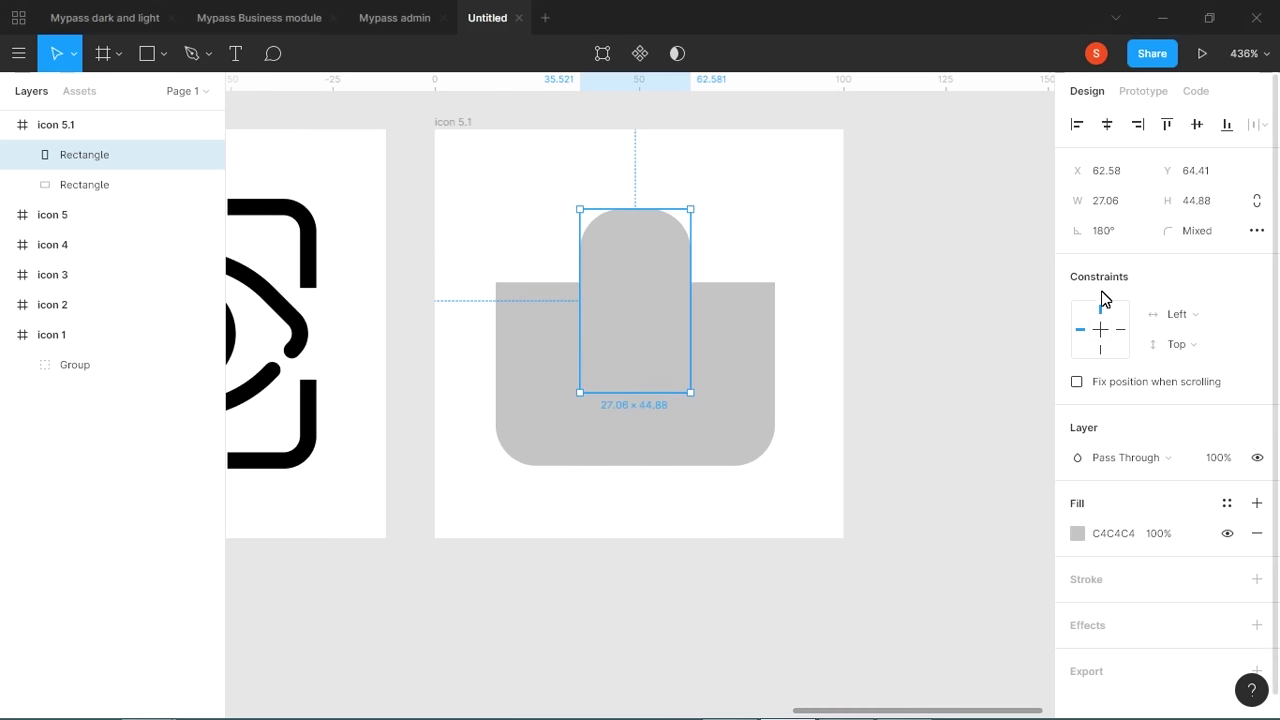
pyautogui.click(743, 240)
pyautogui.click(671, 242)
pyautogui.click(1257, 231)
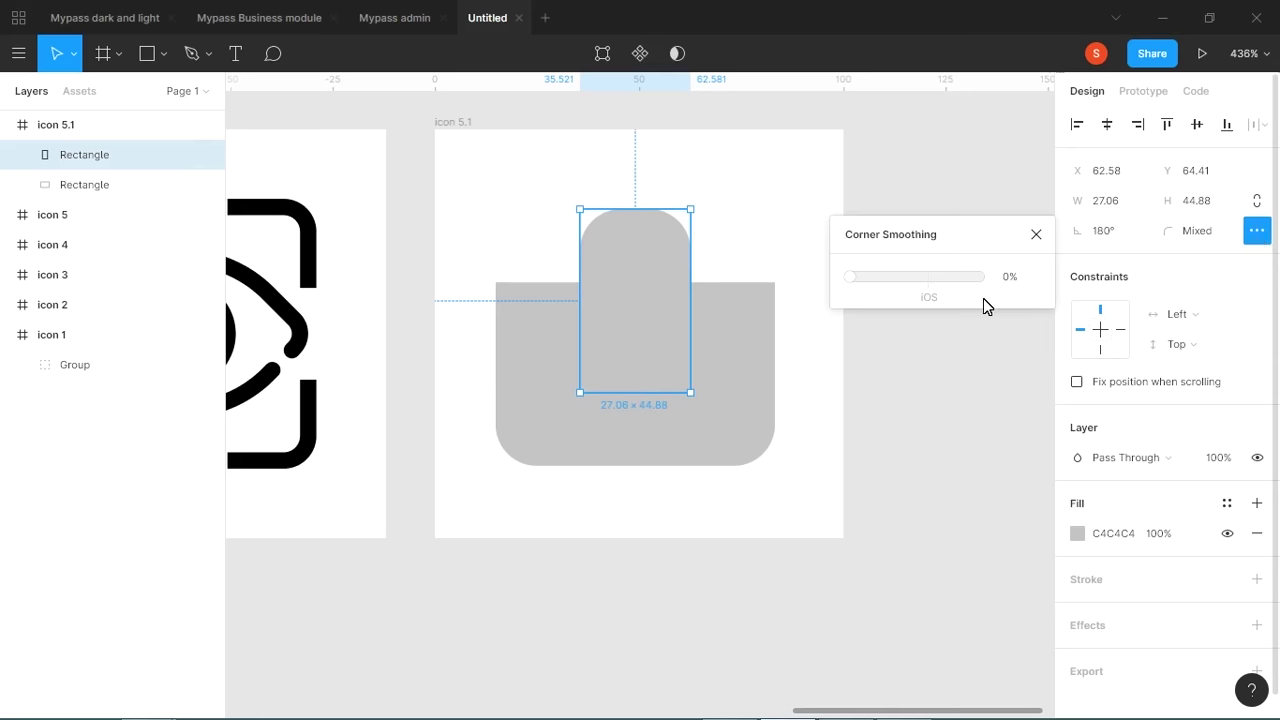
pyautogui.click(1036, 236)
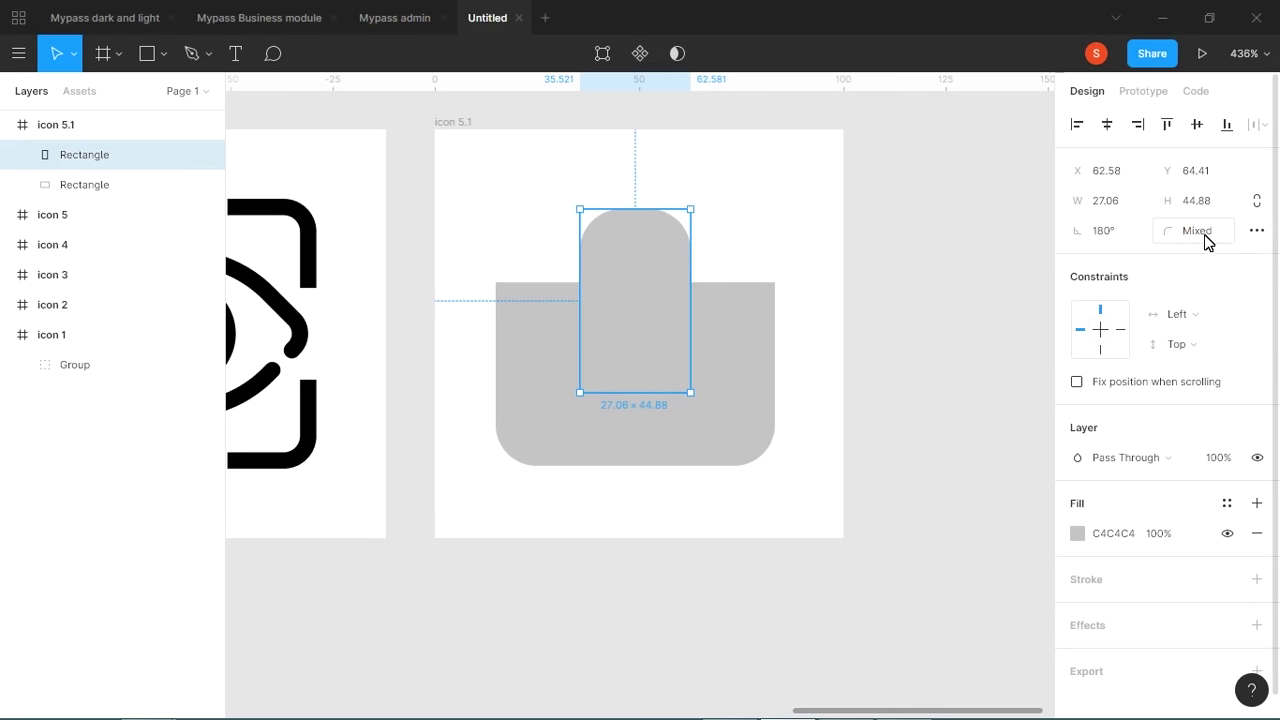
pyautogui.click(1256, 231)
pyautogui.click(1036, 234)
pyautogui.click(833, 228)
# Narrow the upright round-topped rectangle symmetrically to about 22.47 wide and compare it with the reference bag icon.
pyautogui.click(686, 248)
pyautogui.moveTo(706, 289); pyautogui.dragTo(700, 281)
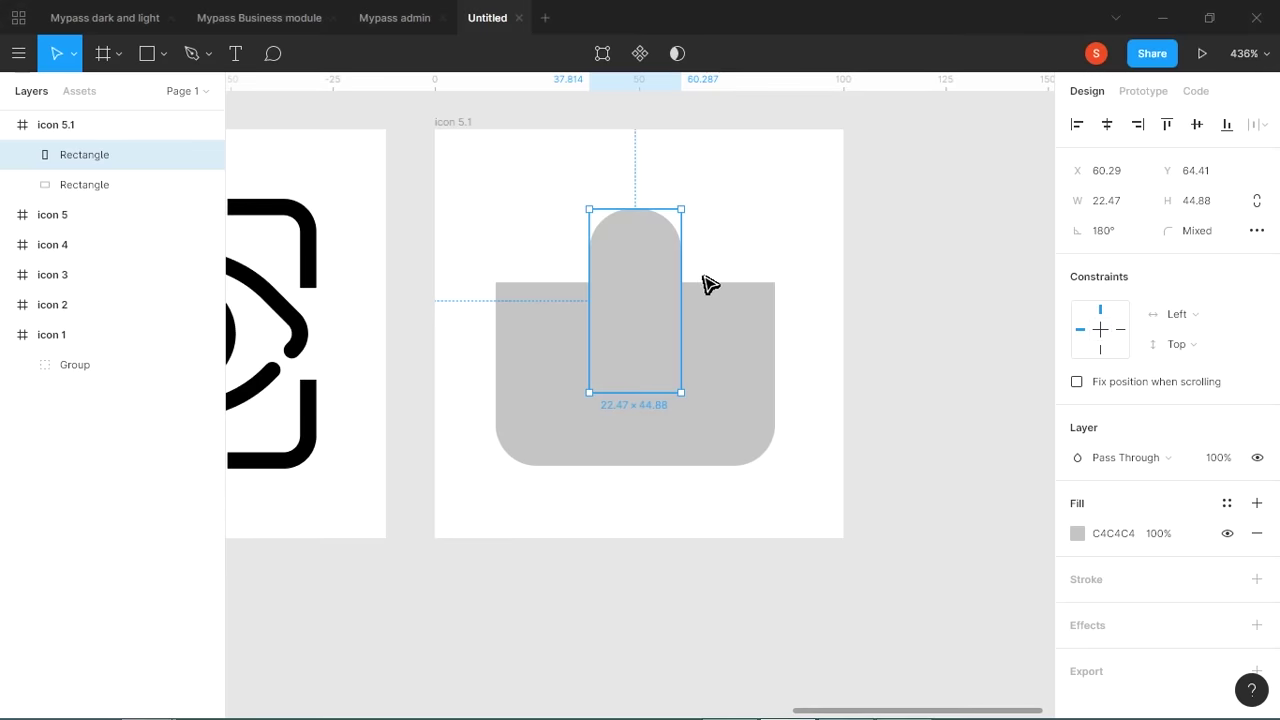
pyautogui.hotkey('alt', 'Tab')
pyautogui.hotkey('alt', 'Tab')
# Remove the wide rectangle's fill and give it a black inside stroke of 4.
pyautogui.click(735, 308)
pyautogui.click(1257, 533)
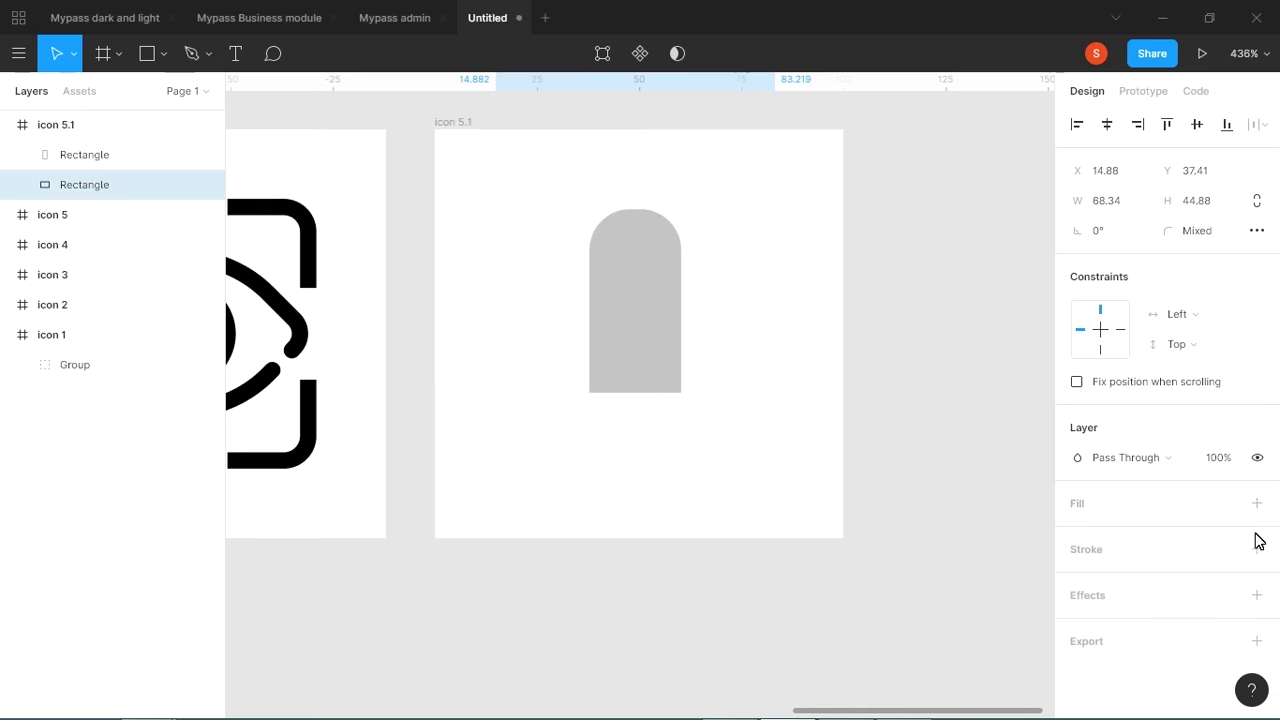
pyautogui.click(1257, 549)
pyautogui.click(1095, 609)
pyautogui.write('4')
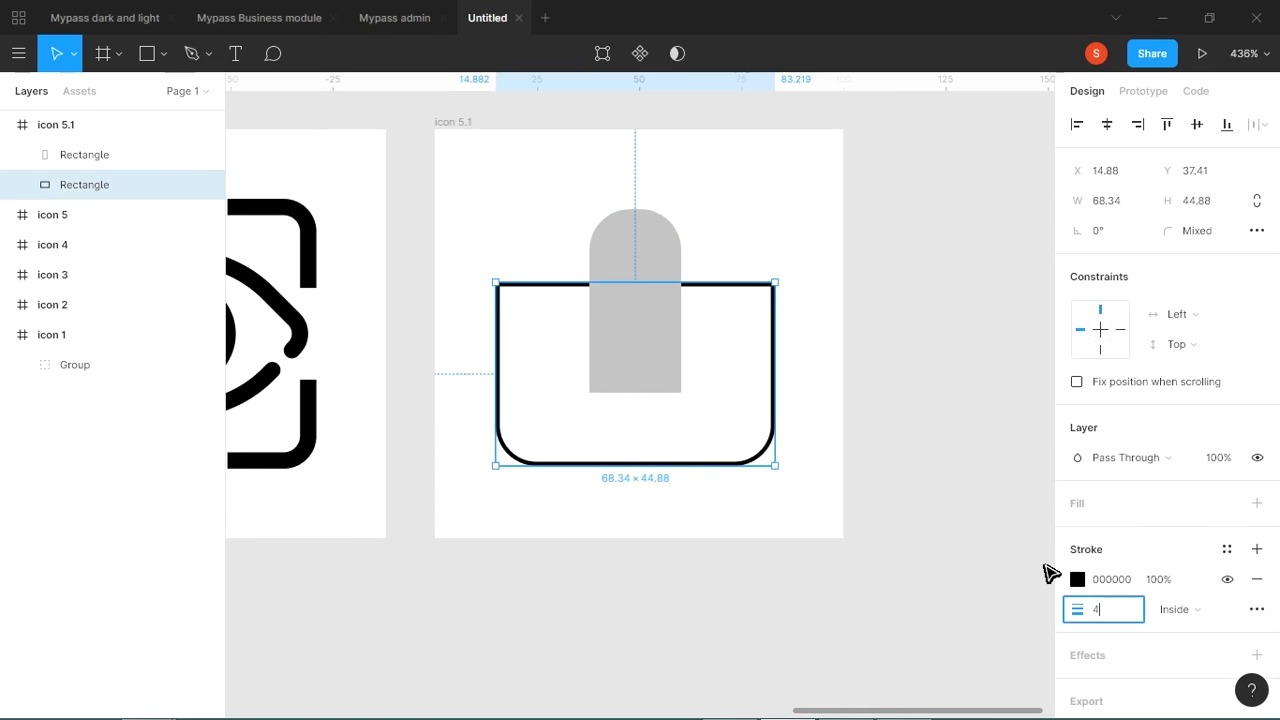
pyautogui.press('Return')
pyautogui.hotkey('alt', 'Tab')
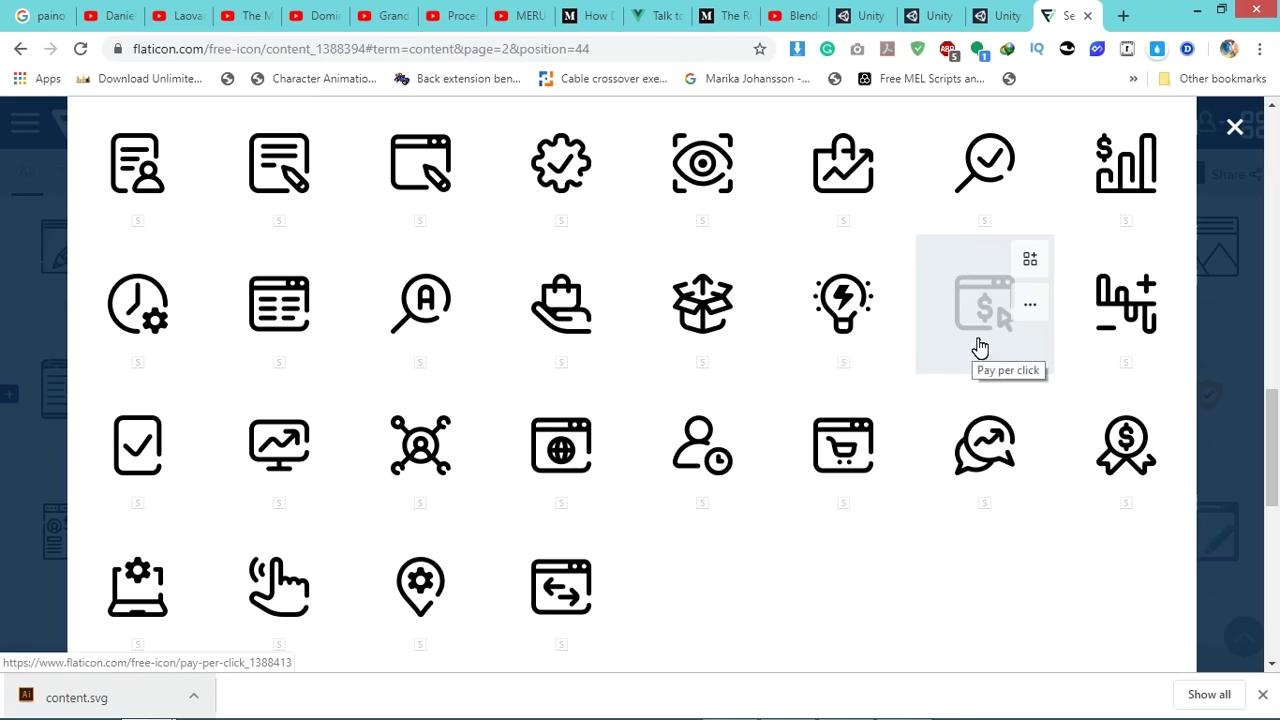
pyautogui.hotkey('alt', 'Tab')
# Replace the upright rectangle's fill with a black inside stroke of 4.
pyautogui.click(665, 341)
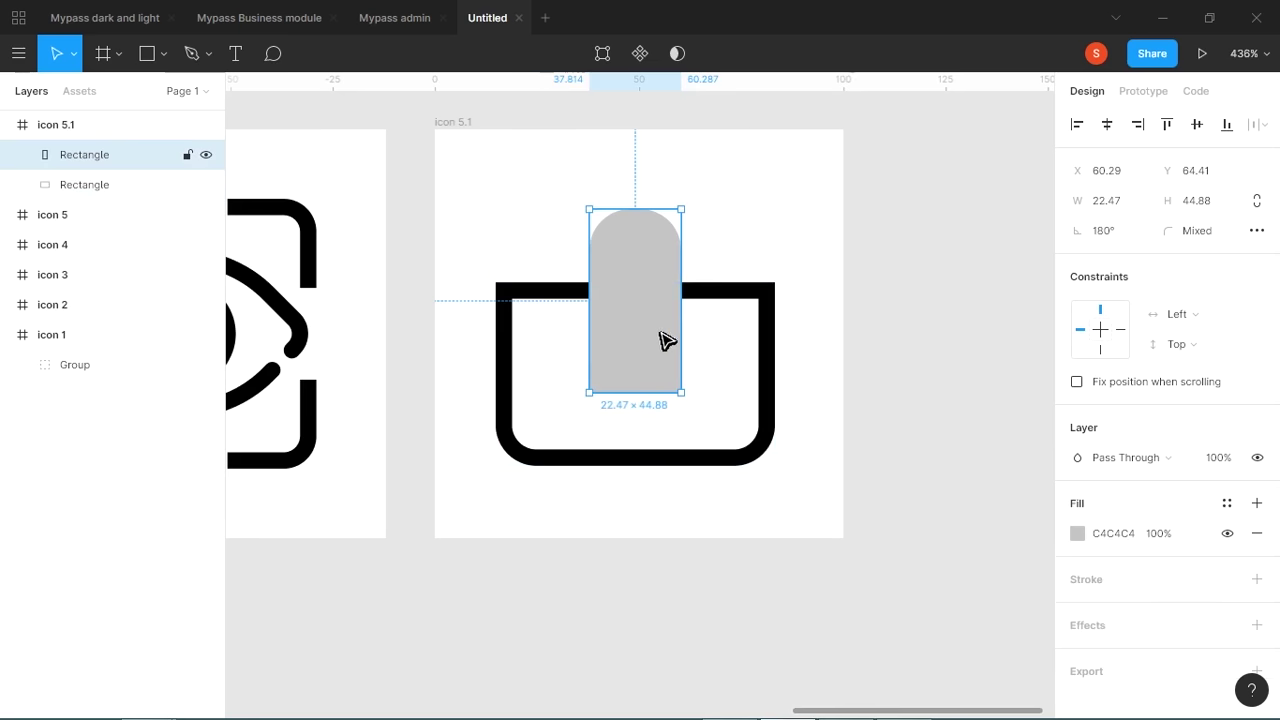
pyautogui.click(1257, 533)
pyautogui.click(1257, 549)
pyautogui.click(1100, 609)
pyautogui.write('4')
pyautogui.press('Return')
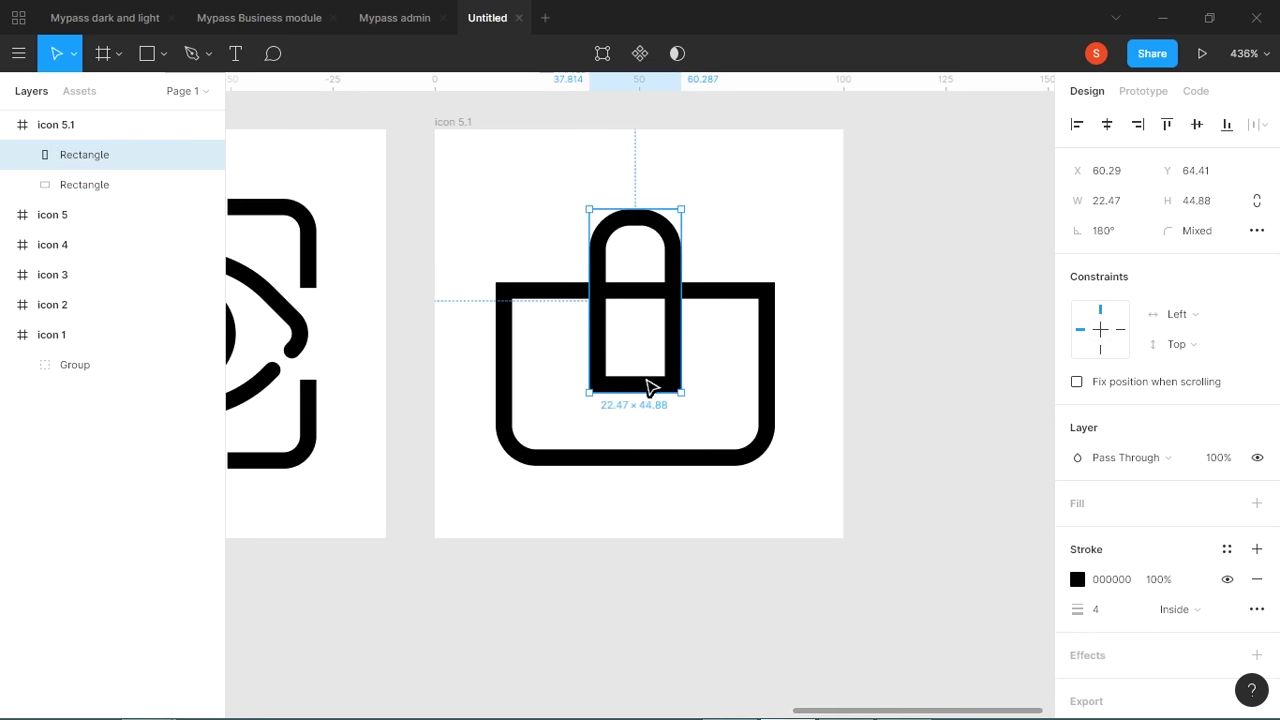
pyautogui.press('p')
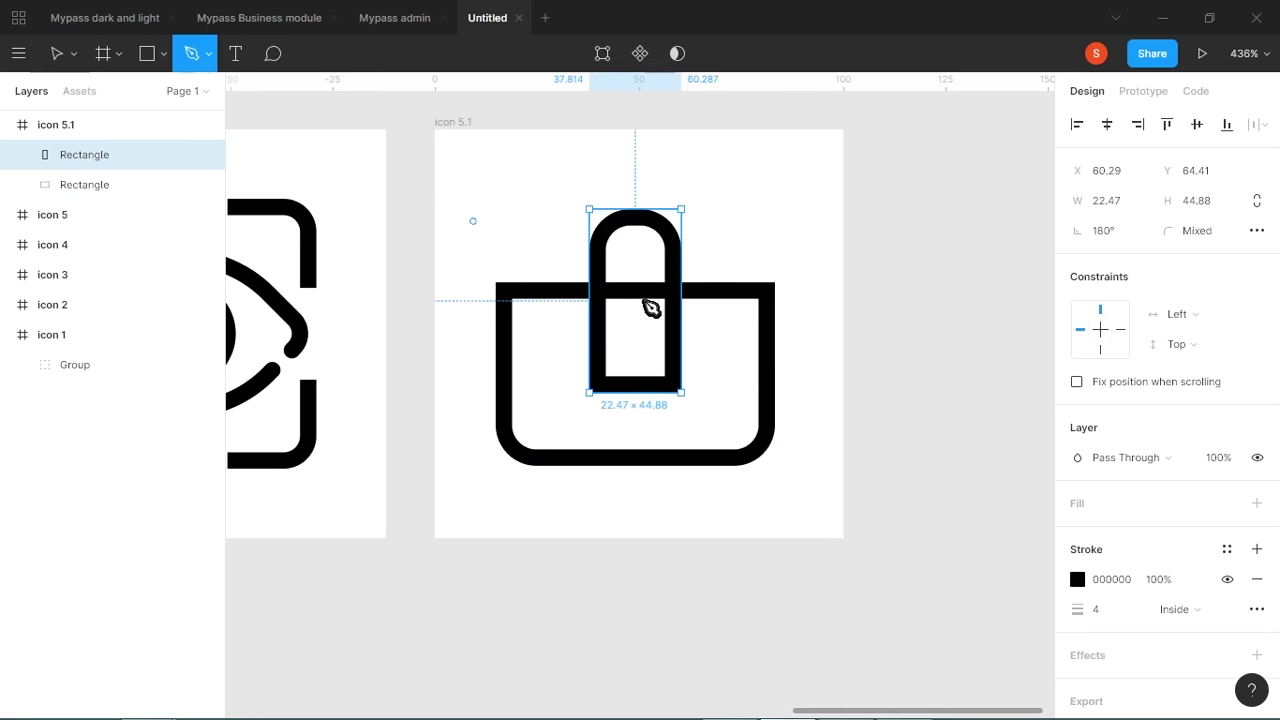
pyautogui.click(633, 393)
pyautogui.hotkey('ctrl', 'z')
pyautogui.click(649, 393)
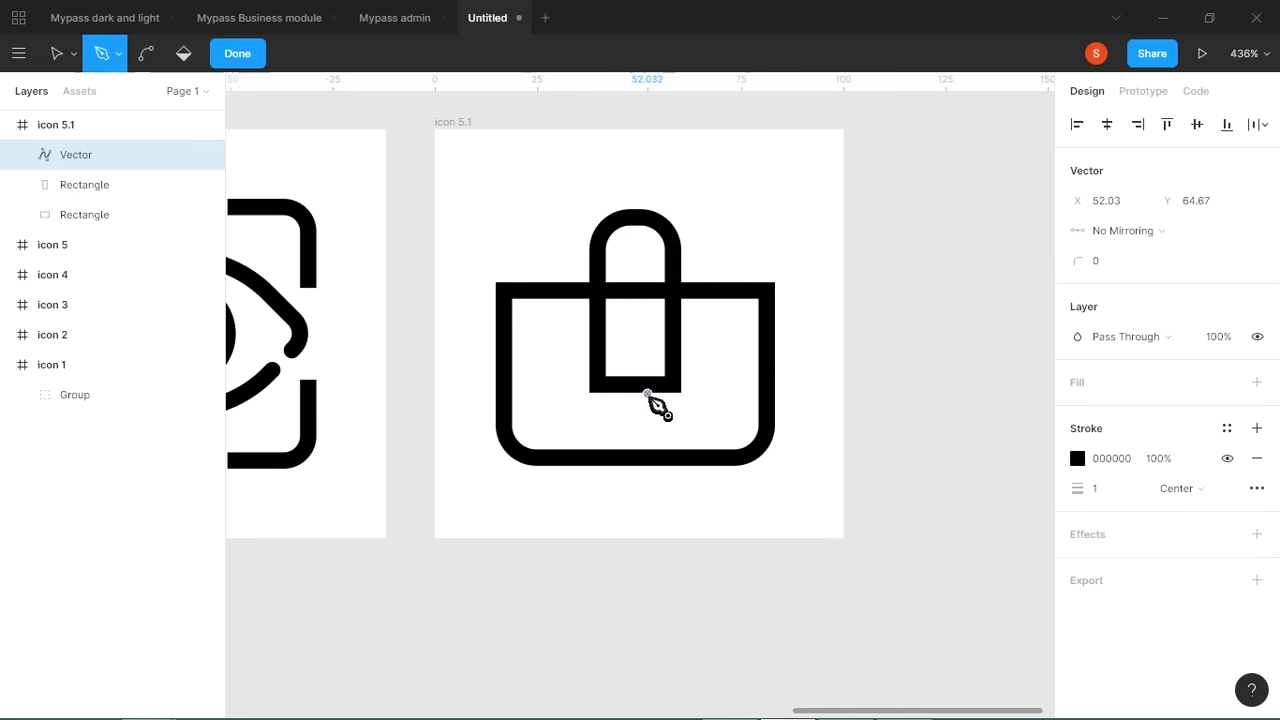
pyautogui.hotkey('ctrl', 'z')
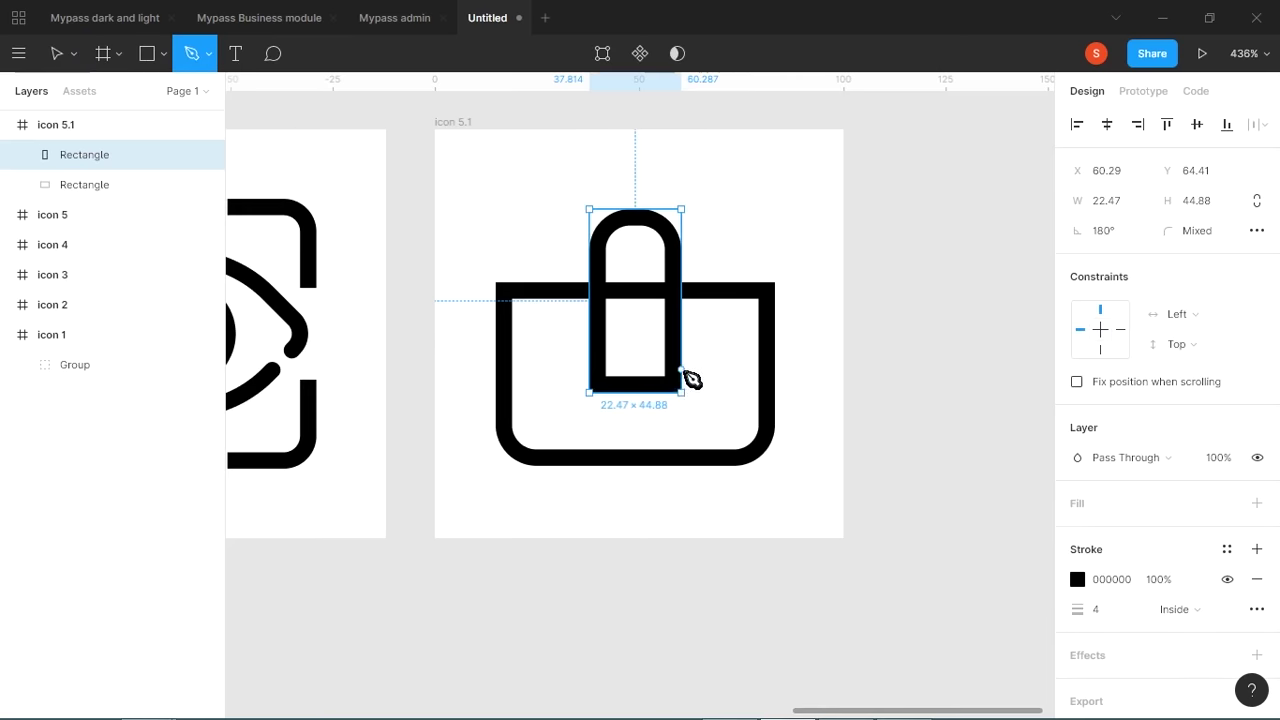
# Open the upright rectangle's outline for vector editing with the Move tool.
pyautogui.click(74, 54)
pyautogui.click(83, 96)
pyautogui.doubleClick(620, 233)
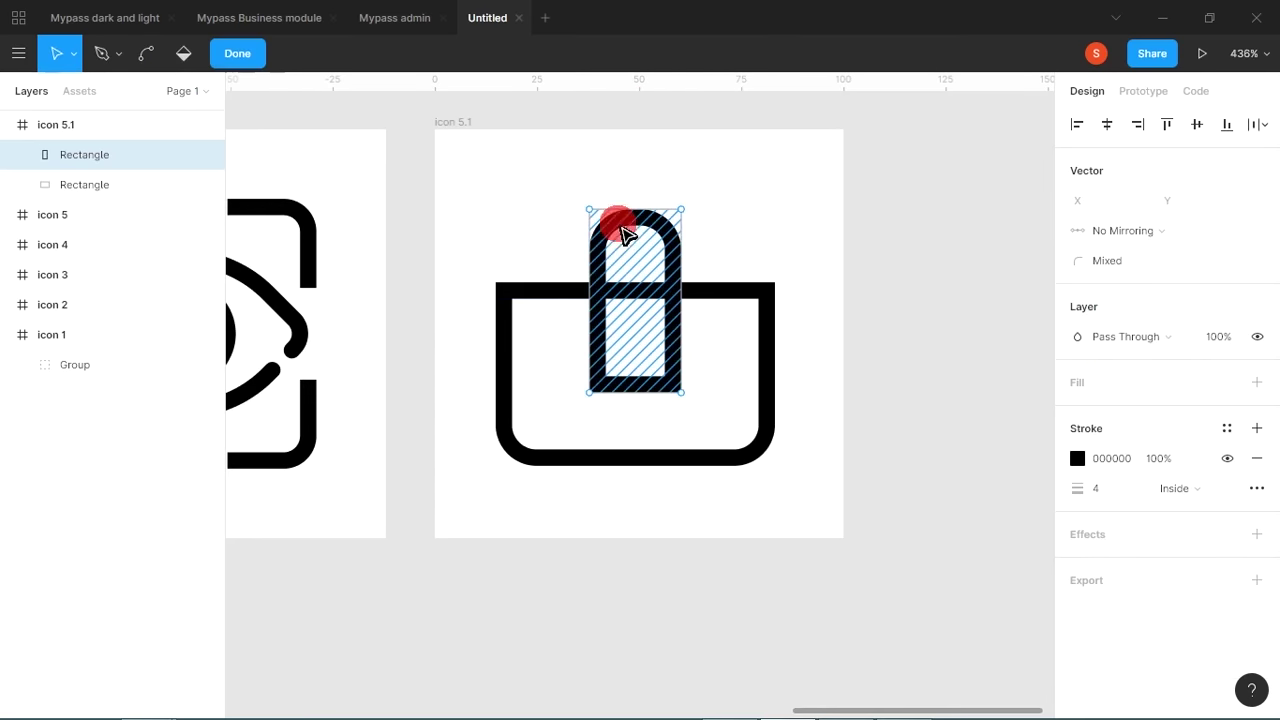
# Open the bag handle's bottom edge by adding a point at its middle with the Pen tool and deleting that point.
pyautogui.click(74, 54)
pyautogui.click(104, 55)
pyautogui.click(102, 53)
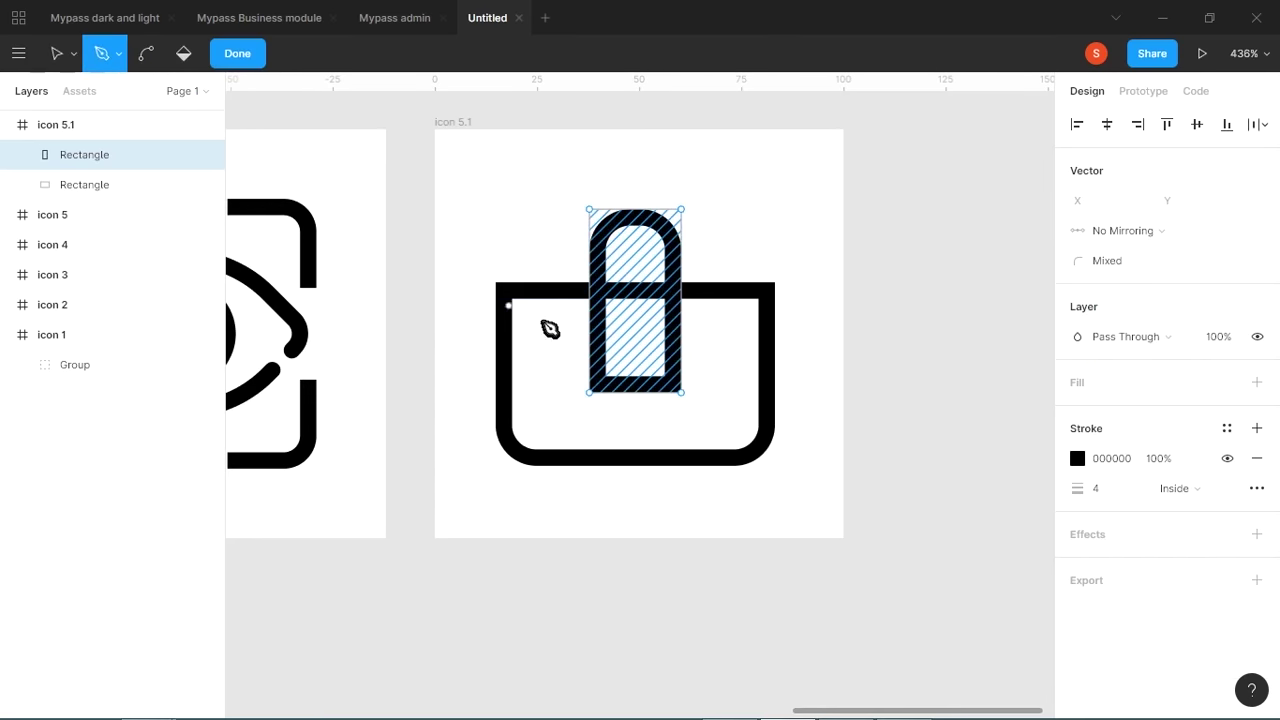
pyautogui.click(636, 393)
pyautogui.press('Escape')
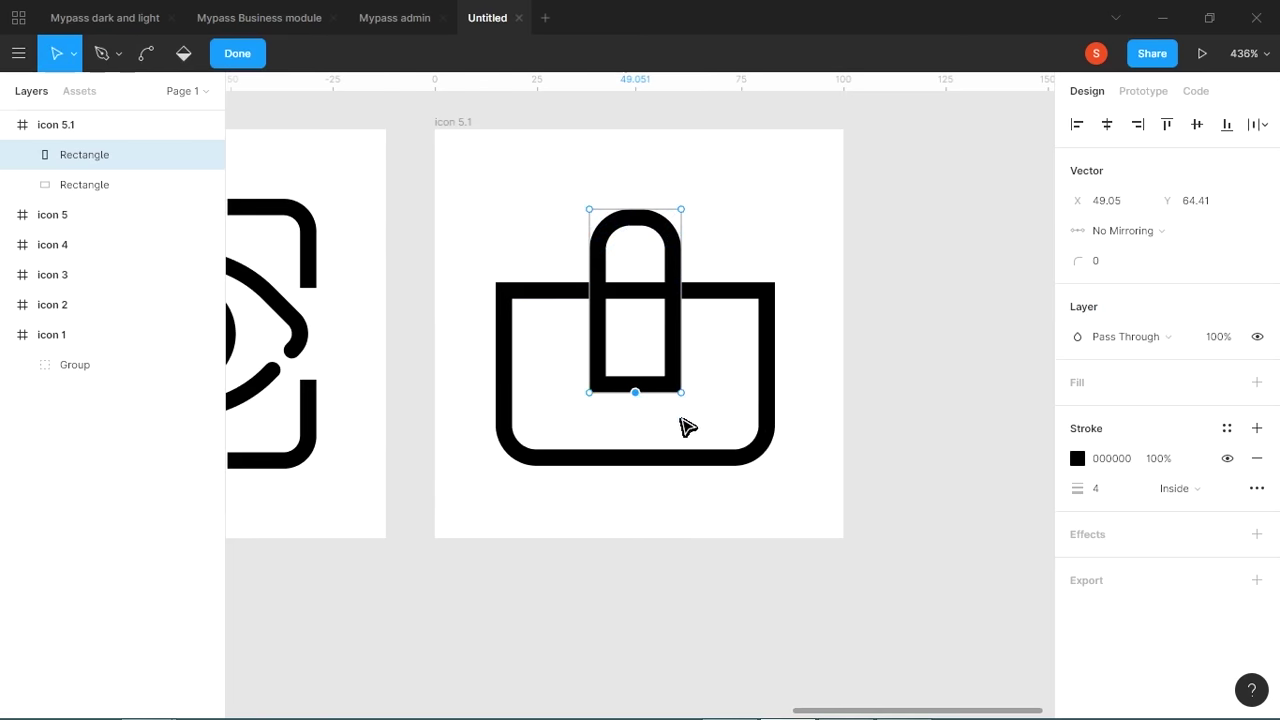
pyautogui.press('Delete')
# Shorten both handle legs by nudging their two lower end points upward, comparing the shape with the reference icon on Flaticon.
pyautogui.moveTo(563, 414); pyautogui.dragTo(705, 388)
pyautogui.hotkey('alt', 'Tab')
pyautogui.hotkey('alt', 'Tab')
pyautogui.hotkey('shift', 'Up')
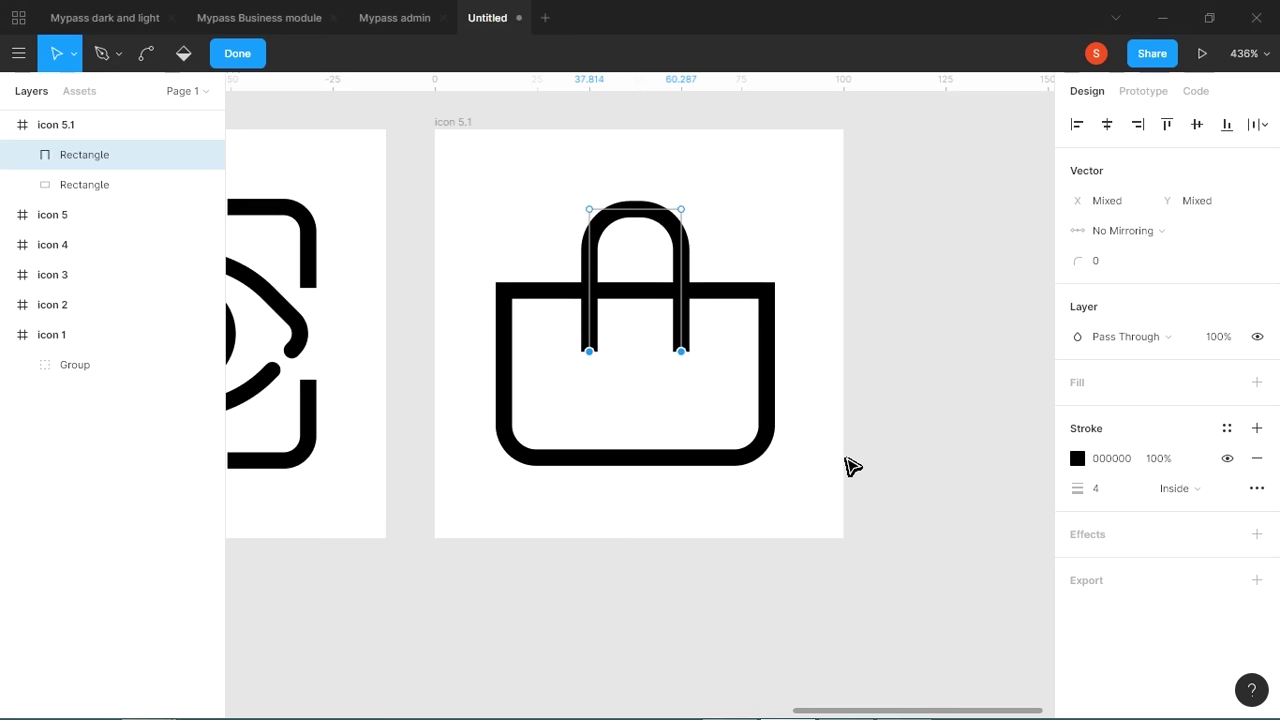
pyautogui.hotkey('alt', 'Tab')
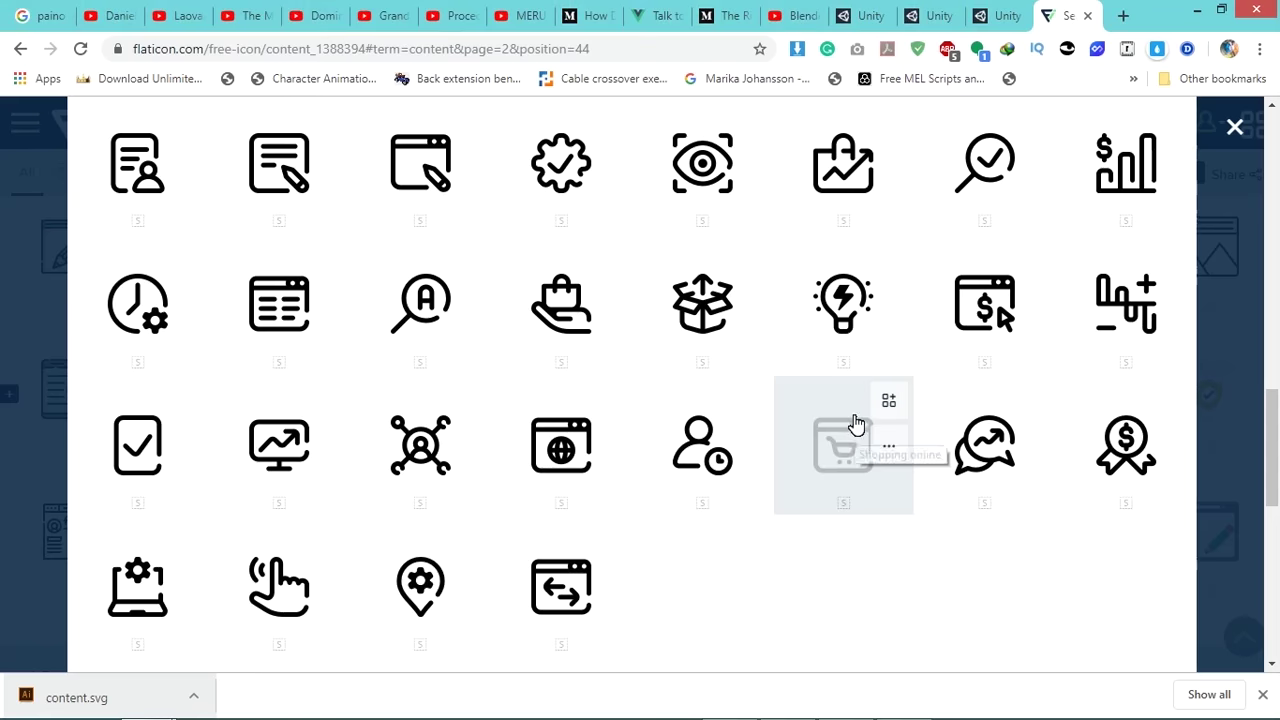
pyautogui.hotkey('alt', 'Tab')
# Add points to the bag body's top edge where the two handle legs cross it, at about X 37.81, Y 37.41 for the left leg.
pyautogui.click(738, 300)
pyautogui.doubleClick(741, 300)
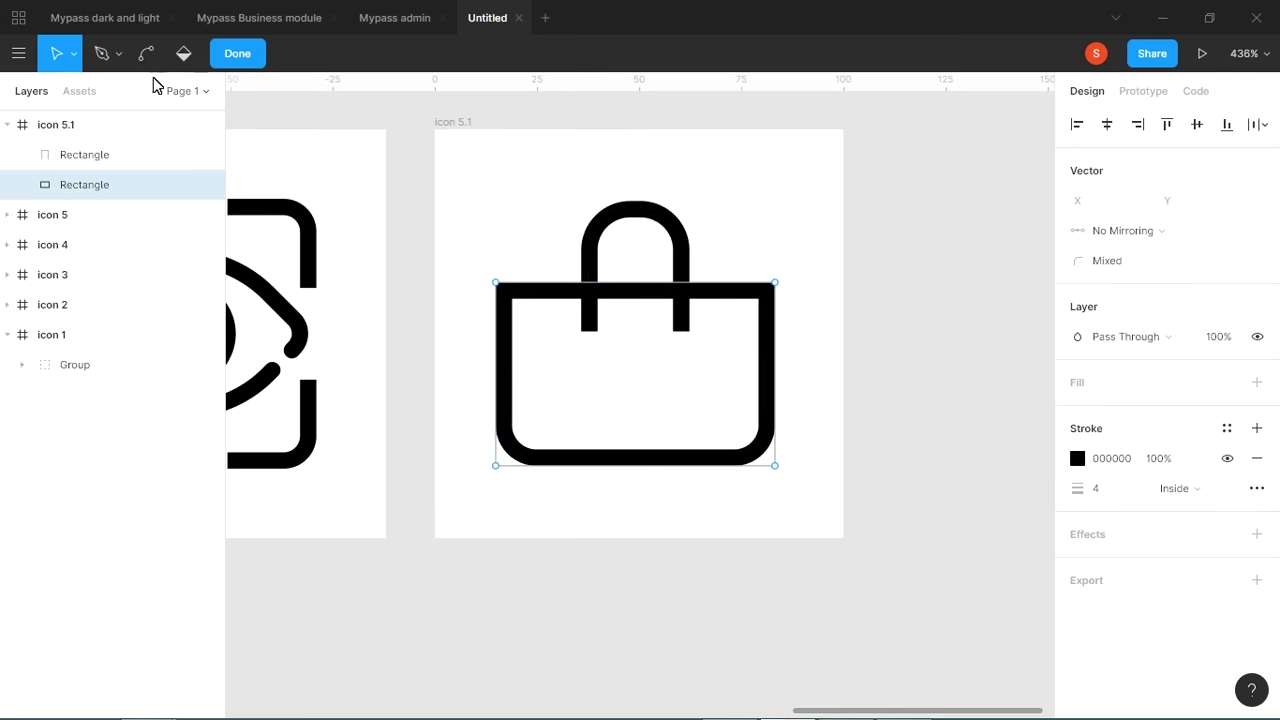
pyautogui.hotkey('alt', 'Tab')
pyautogui.hotkey('alt', 'Tab')
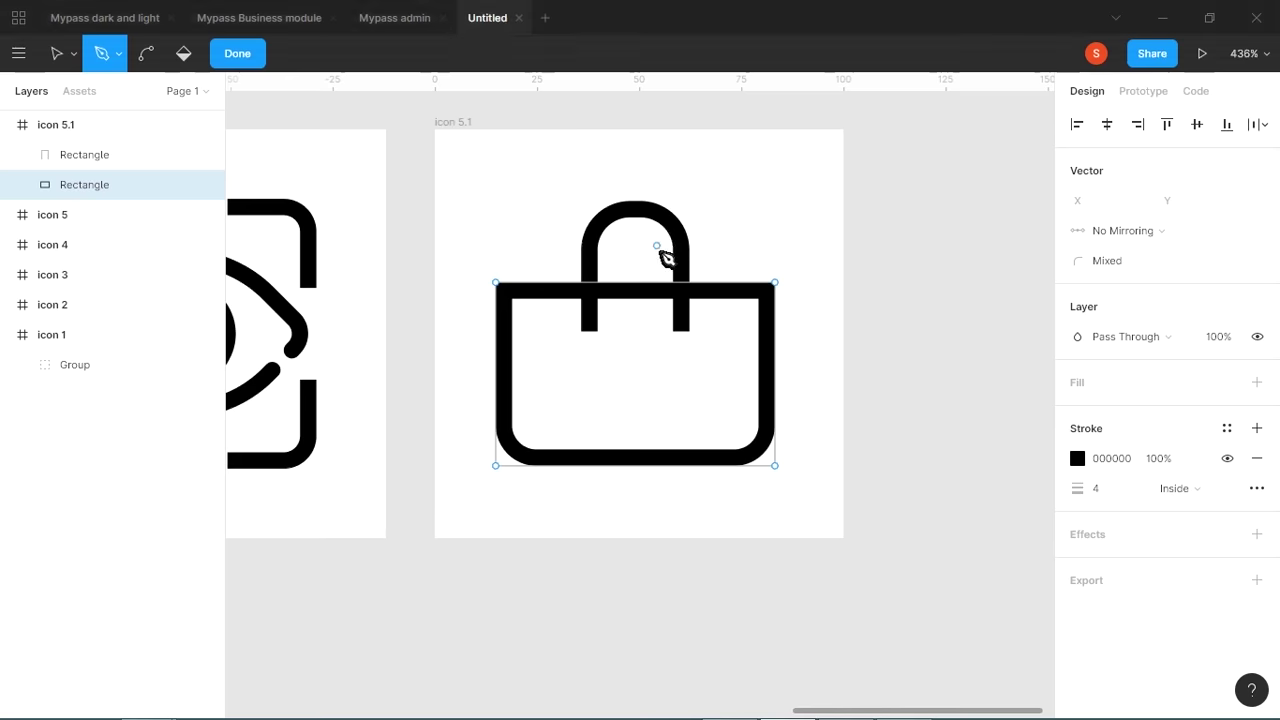
pyautogui.click(683, 284)
pyautogui.keyDown('ctrl'); pyautogui.click(745, 241); pyautogui.keyUp('ctrl')
pyautogui.press('Escape')
pyautogui.doubleClick(517, 333)
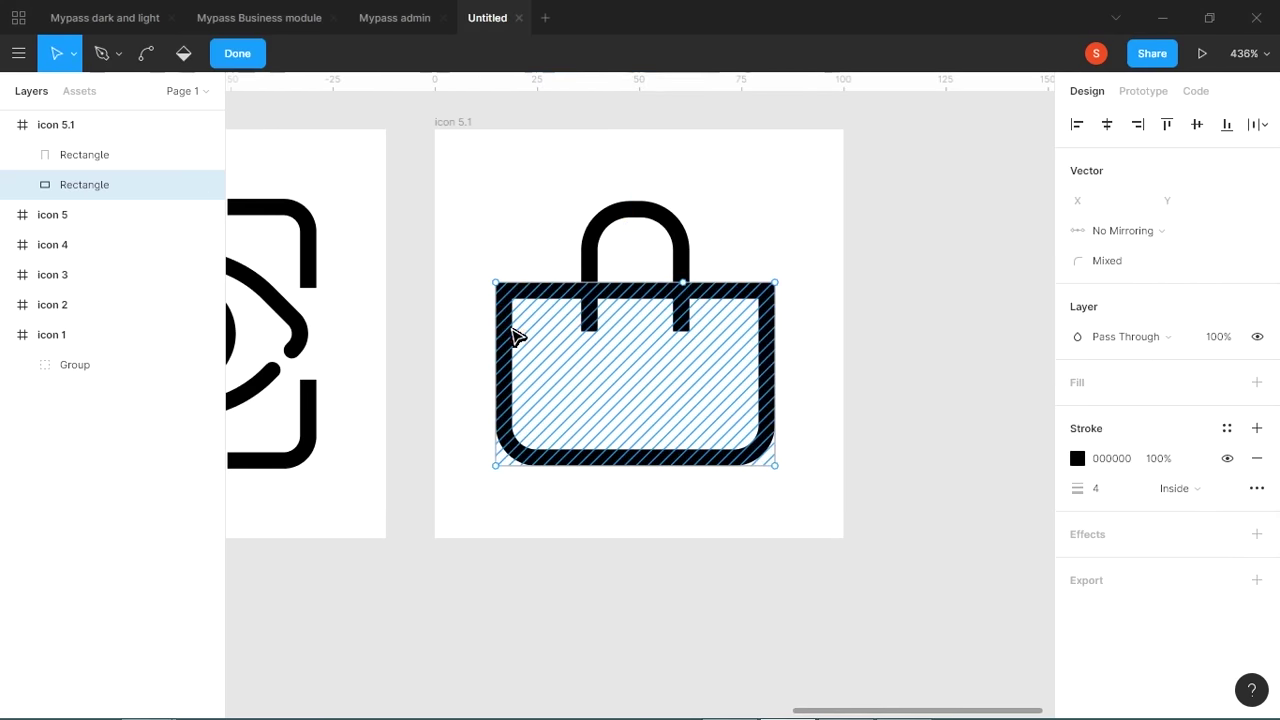
pyautogui.hotkey('alt', 'Tab')
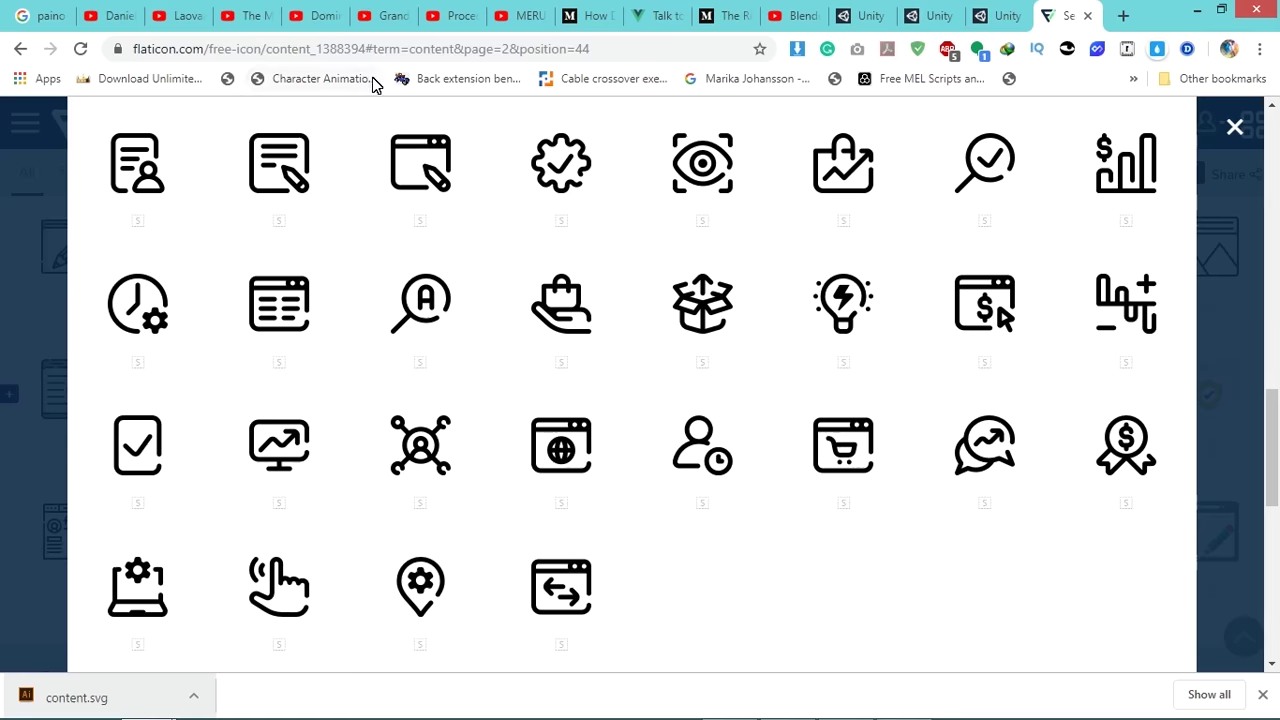
pyautogui.hotkey('alt', 'Tab')
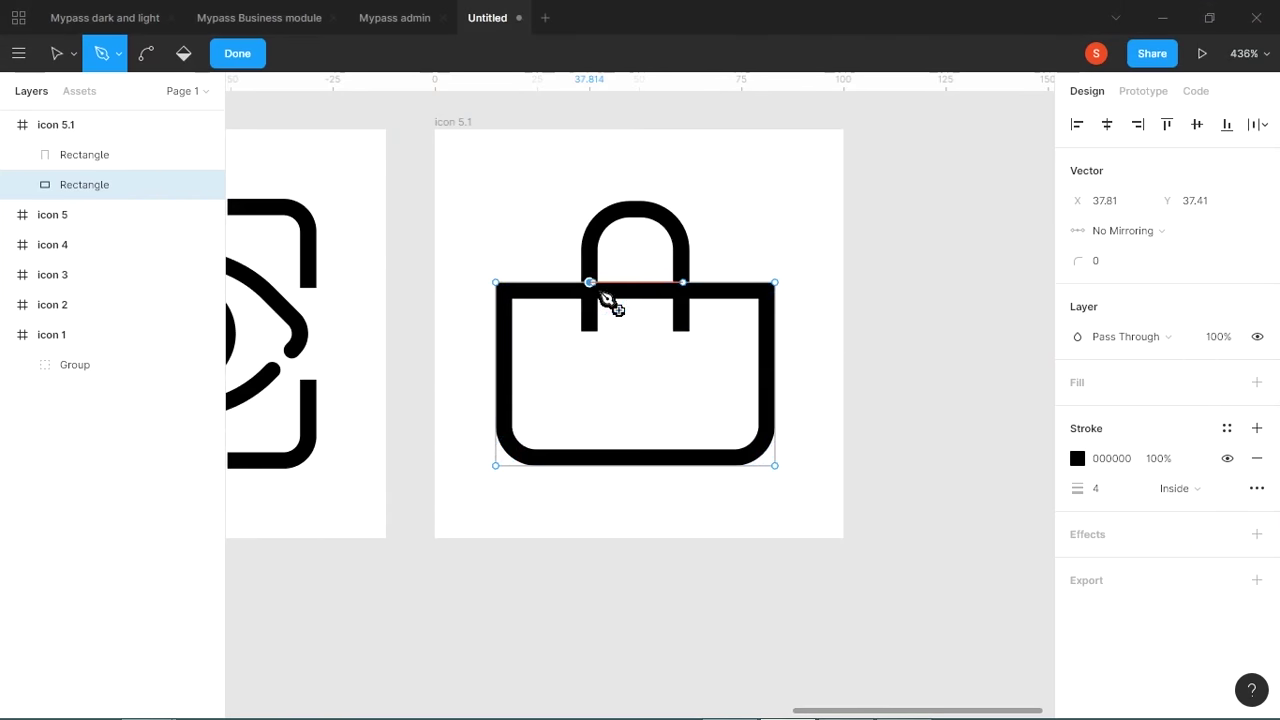
pyautogui.click(677, 284)
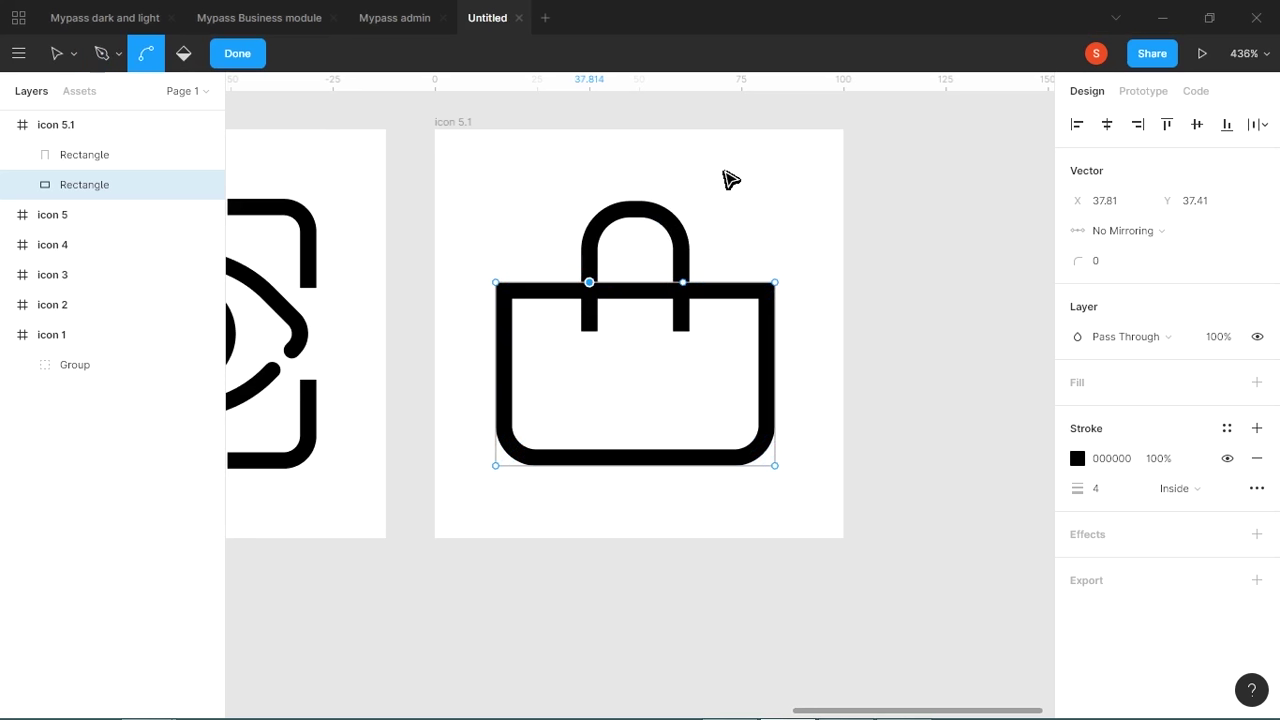
# Cut a gap in the top edge between the handle legs and extend the remaining edge back toward the left leg.
pyautogui.click(645, 290)
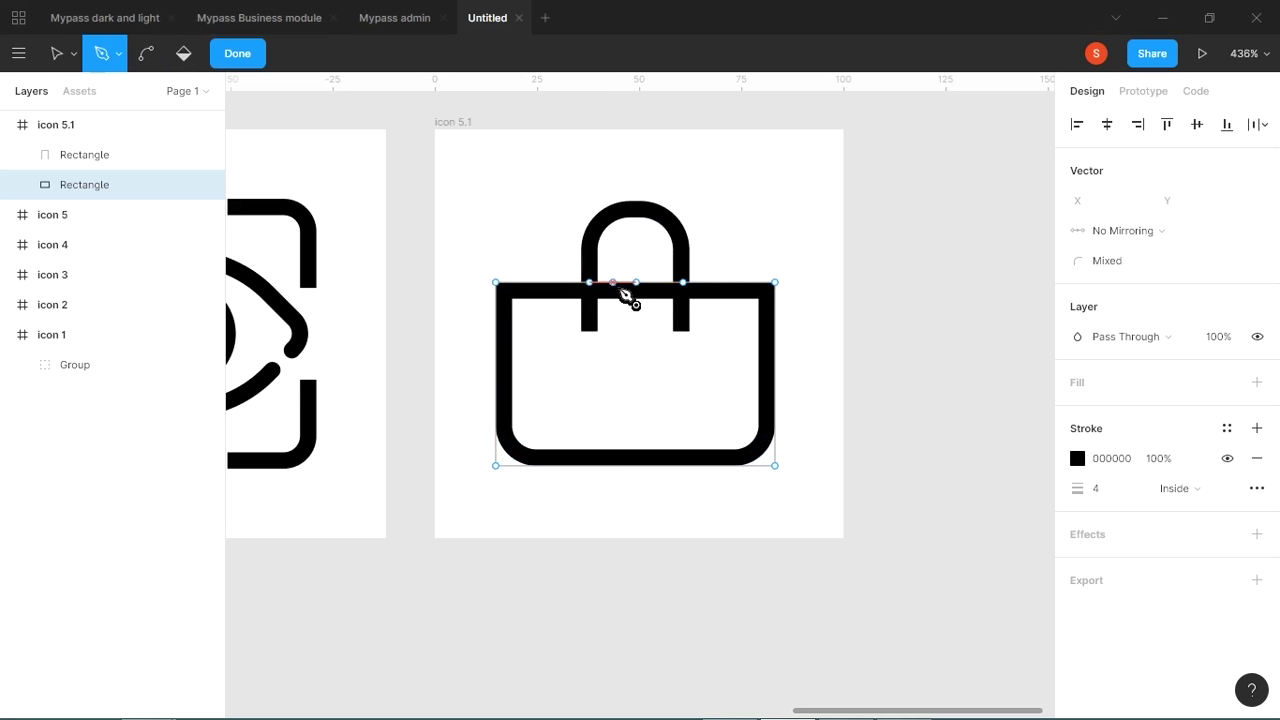
pyautogui.press('ctrl')
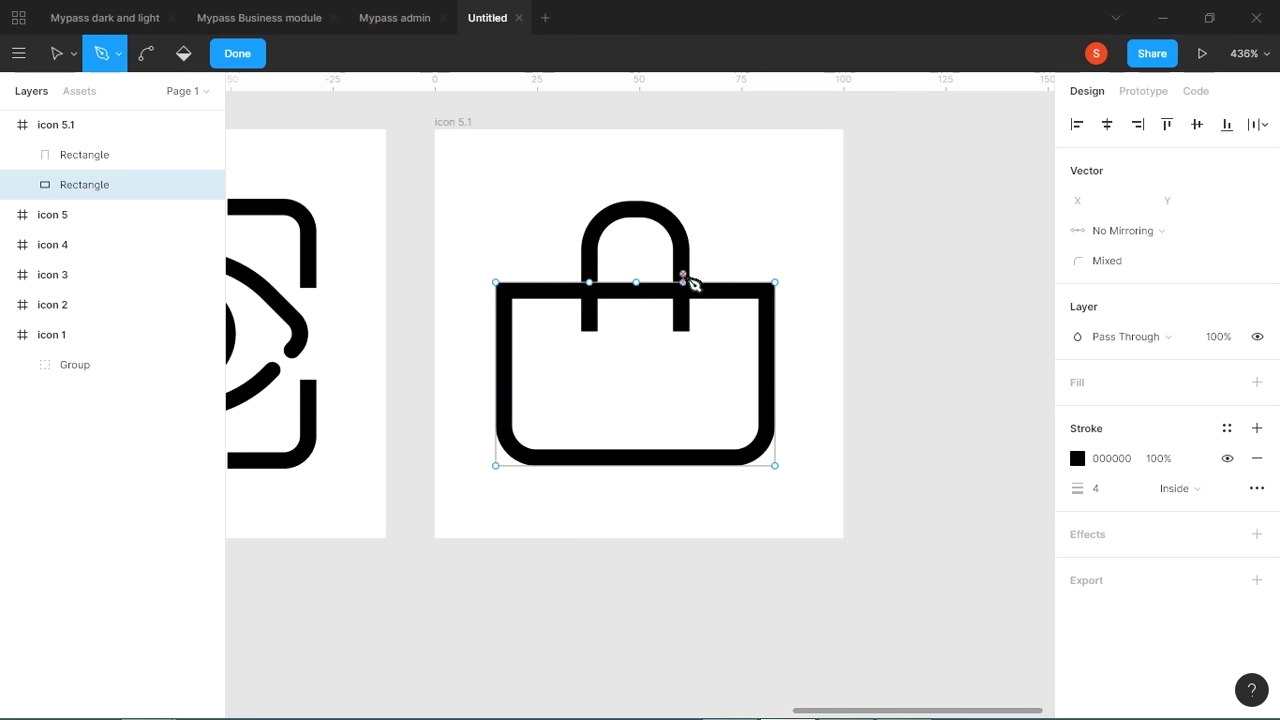
pyautogui.press('v')
pyautogui.click(640, 291)
pyautogui.press('Delete')
pyautogui.moveTo(684, 283); pyautogui.dragTo(617, 282)
pyautogui.hotkey('alt', 'Tab')
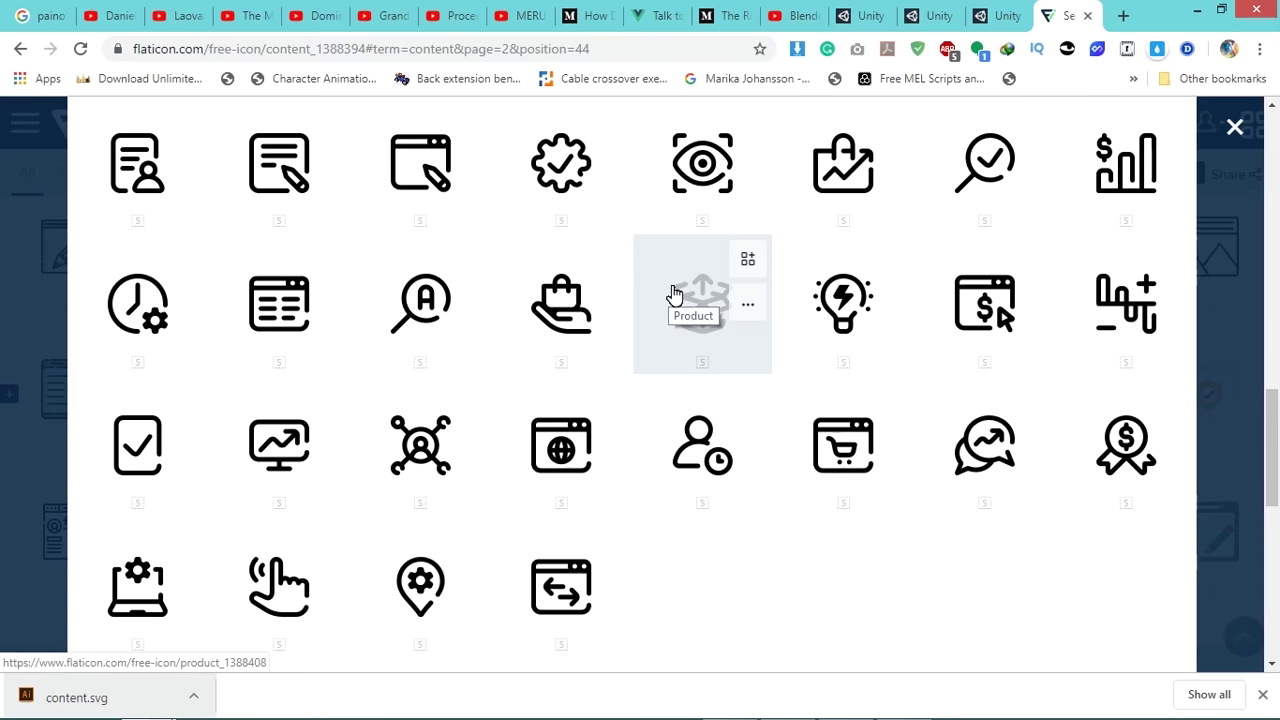
pyautogui.hotkey('alt', 'Tab')
# Cut a second gap in the top edge just right of the handle and move its right end to about X 69.69.
pyautogui.moveTo(695, 284); pyautogui.dragTo(686, 284)
pyautogui.hotkey('alt', 'Tab')
pyautogui.hotkey('alt', 'Tab')
pyautogui.moveTo(731, 282); pyautogui.dragTo(743, 283)
pyautogui.press('ctrl')
pyautogui.keyDown('ctrl'); pyautogui.click(732, 264); pyautogui.keyUp('ctrl')
pyautogui.press('p')
pyautogui.click(714, 283)
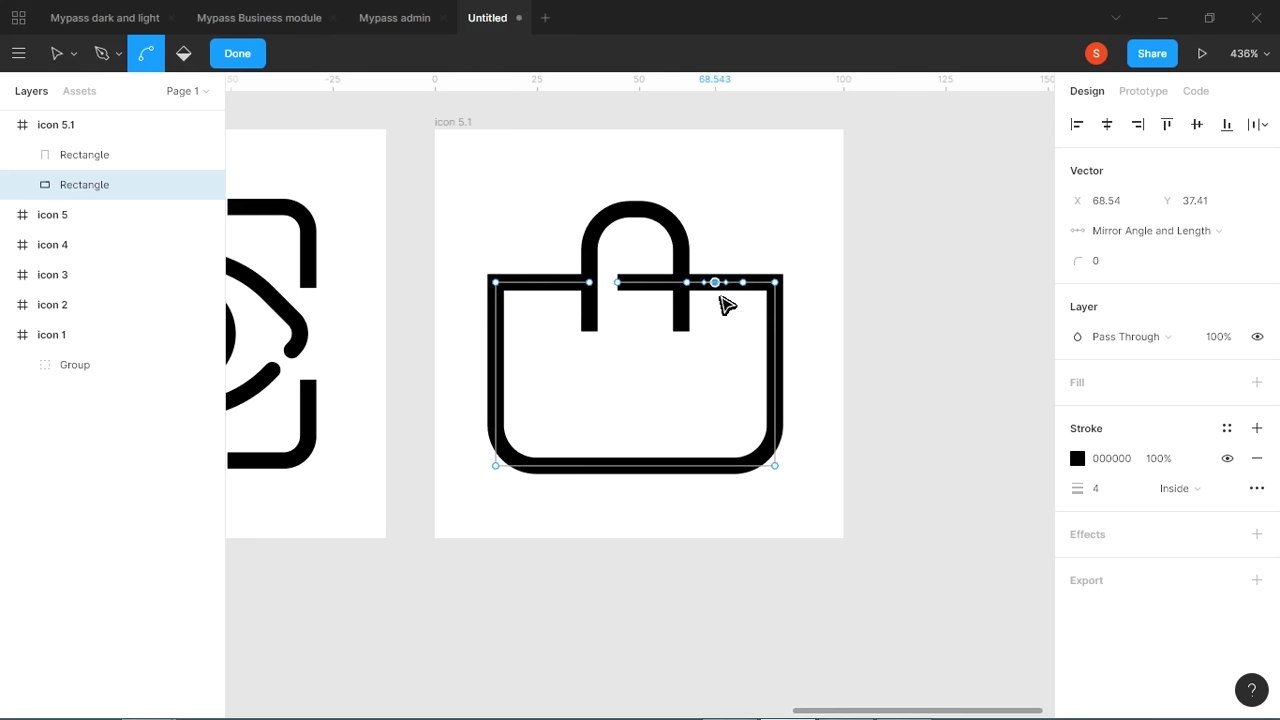
pyautogui.press('Delete')
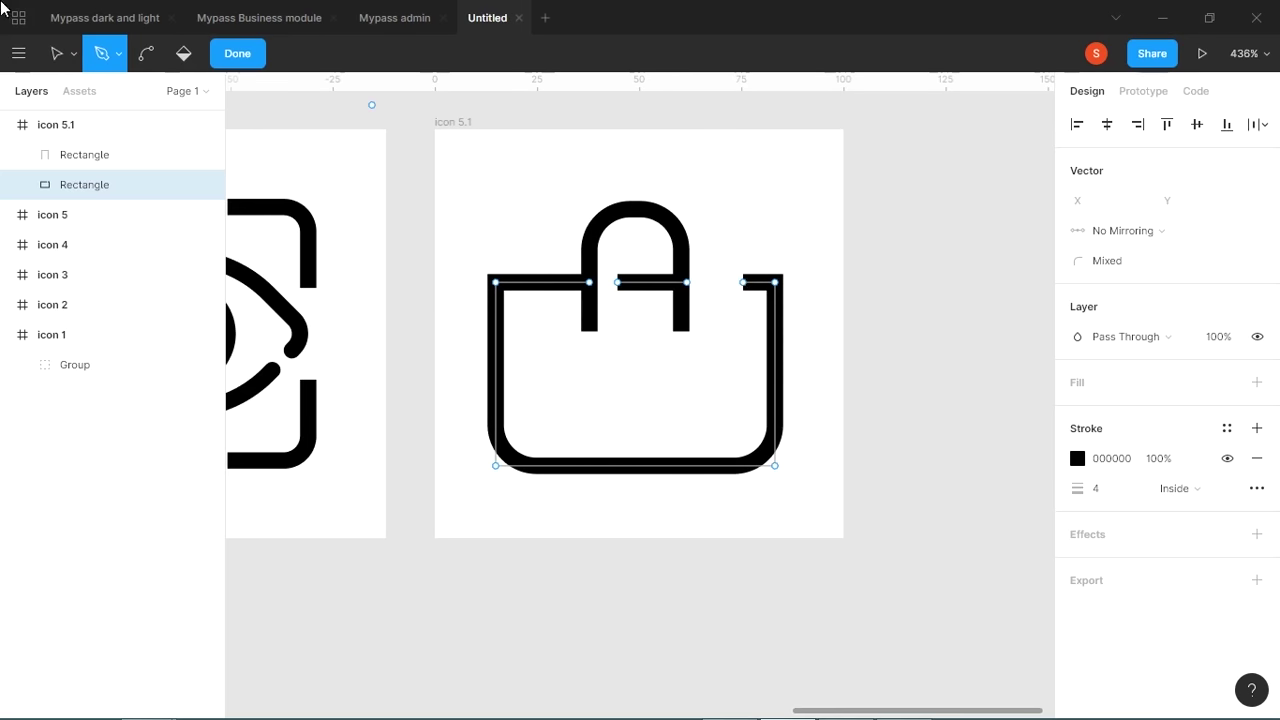
pyautogui.click(58, 53)
pyautogui.moveTo(737, 281); pyautogui.dragTo(723, 281)
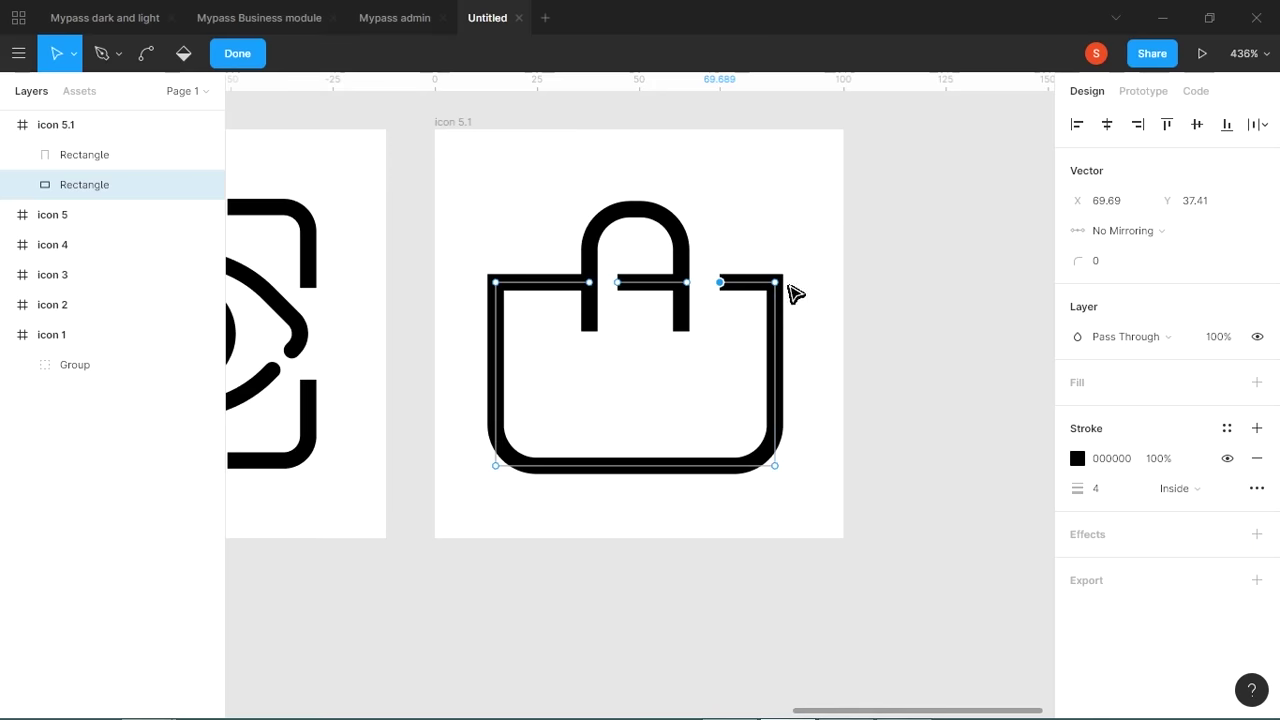
# Cut a gap in the bag body's right side by adding points along it and deleting the middle one.
pyautogui.press('p')
pyautogui.press('ctrl')
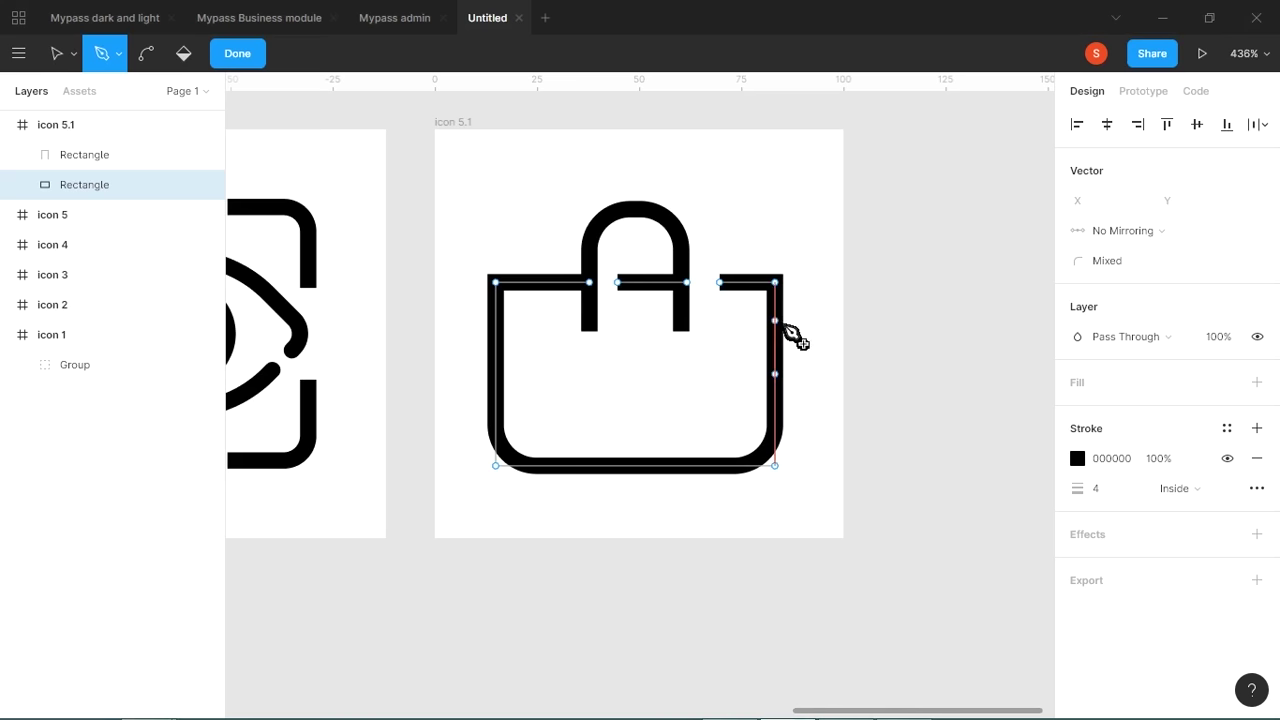
pyautogui.press('ctrl')
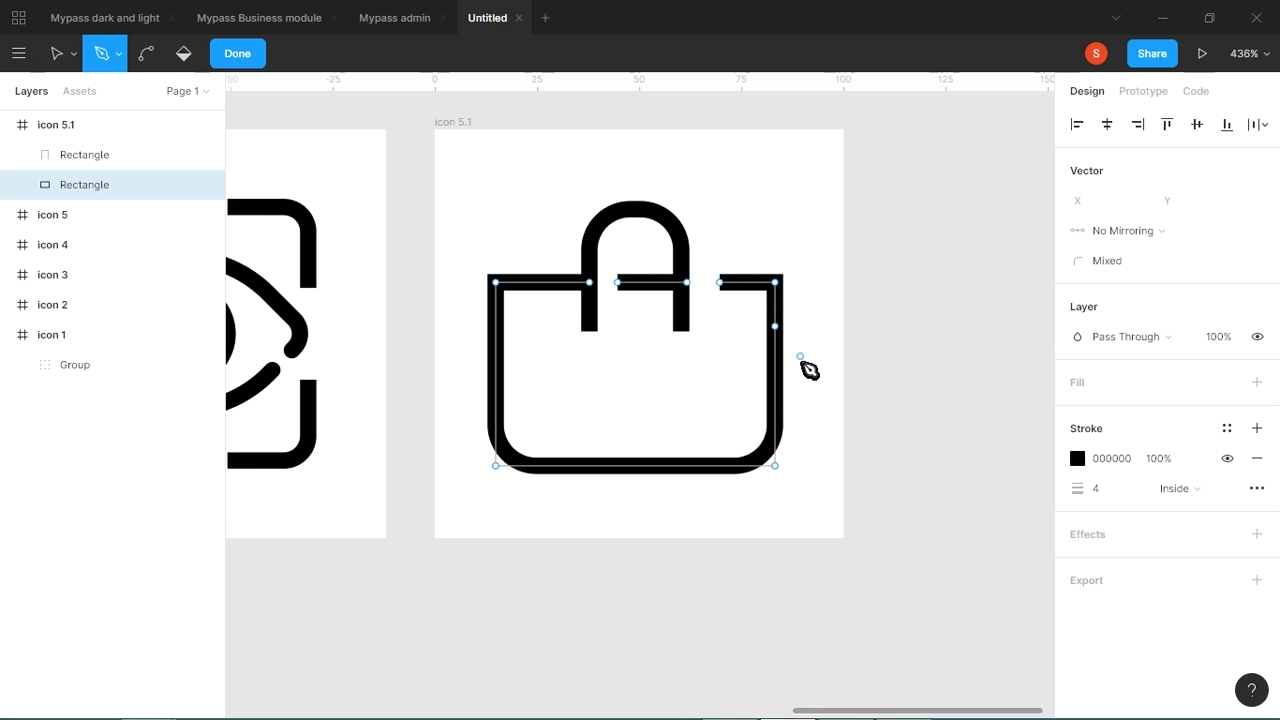
pyautogui.press('ctrl')
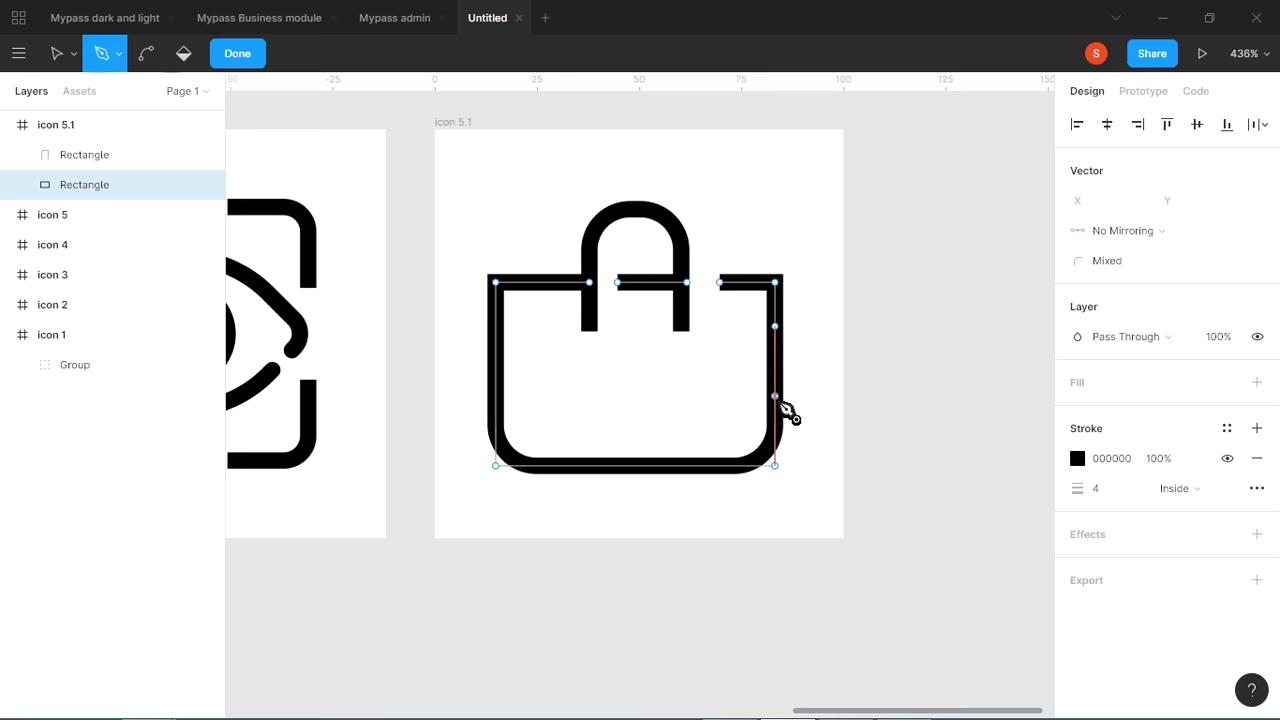
pyautogui.click(777, 361)
pyautogui.click(775, 361)
pyautogui.hotkey('ctrl', 'z')
pyautogui.click(775, 361)
pyautogui.press('Delete')
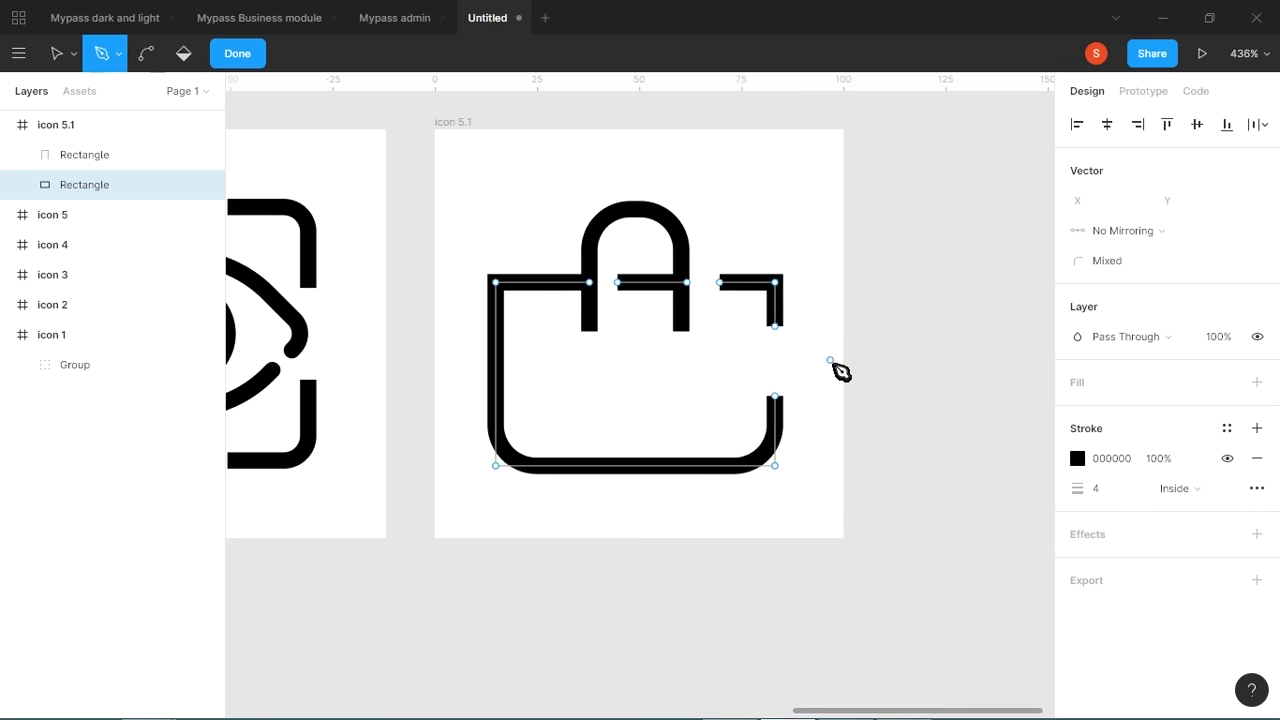
# Narrow the right-side gap by moving its lower end point up to about Y 54.58, and leave vector editing.
pyautogui.press('v')
pyautogui.moveTo(775, 397); pyautogui.dragTo(776, 364)
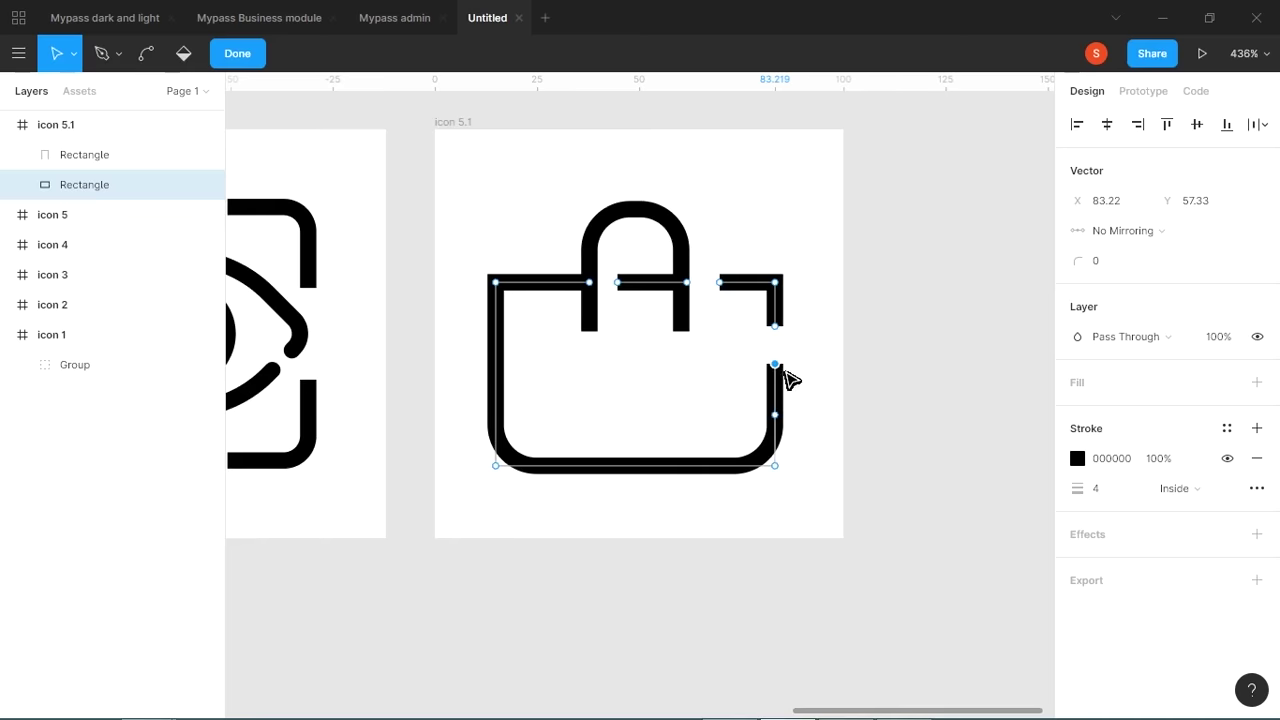
pyautogui.moveTo(779, 363); pyautogui.dragTo(778, 354)
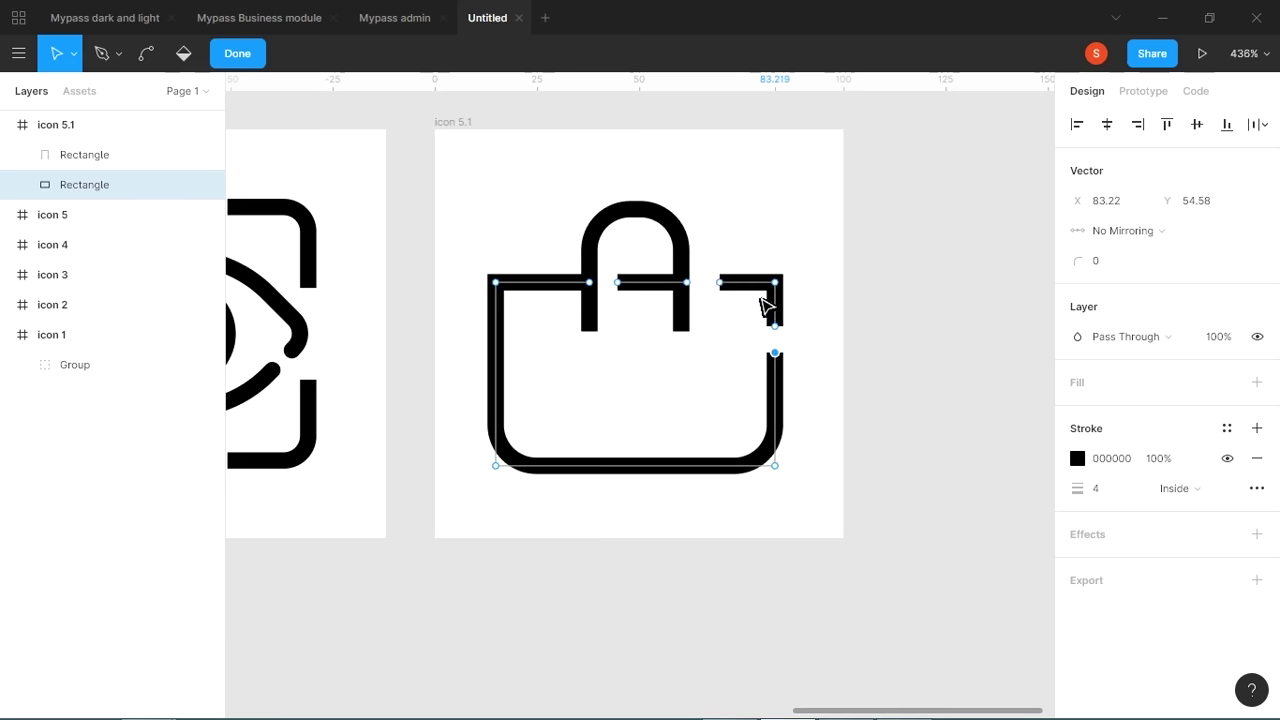
pyautogui.click(721, 284)
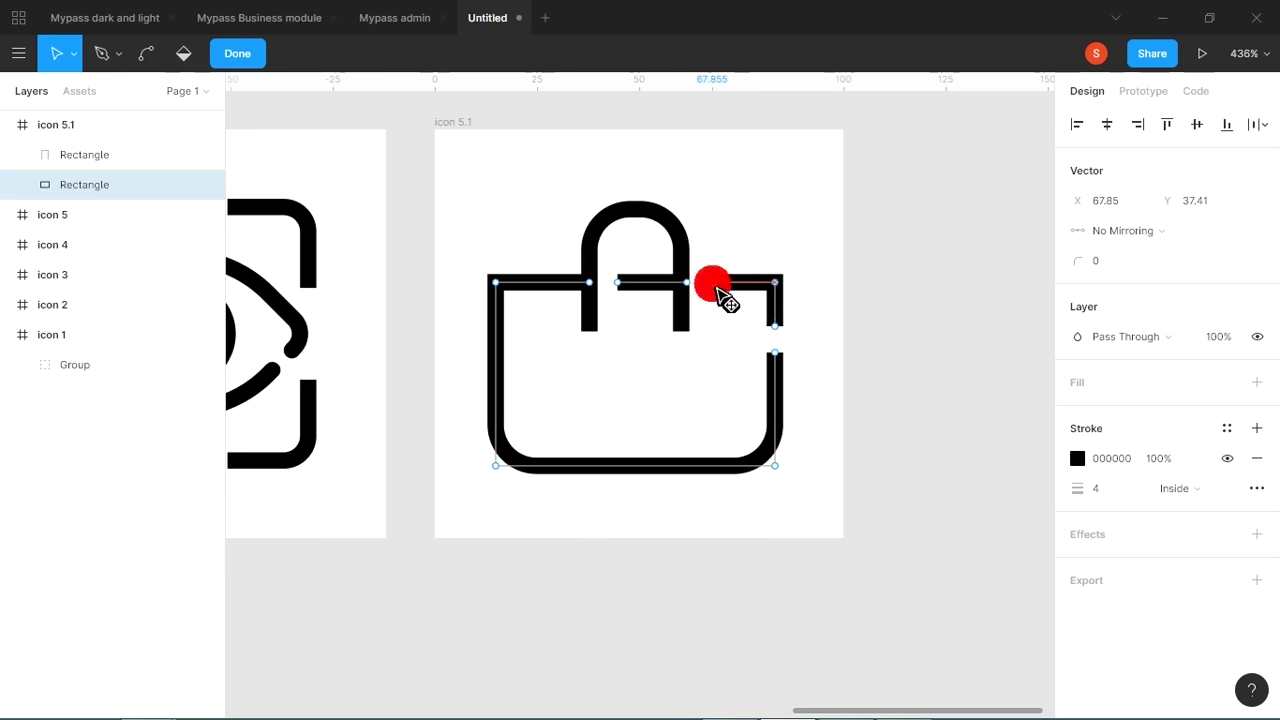
pyautogui.press('Escape')
pyautogui.click(818, 320)
pyautogui.click(794, 317)
# Give the handle and bag body strokes a Round cap and round joins.
pyautogui.moveTo(495, 193); pyautogui.dragTo(787, 521)
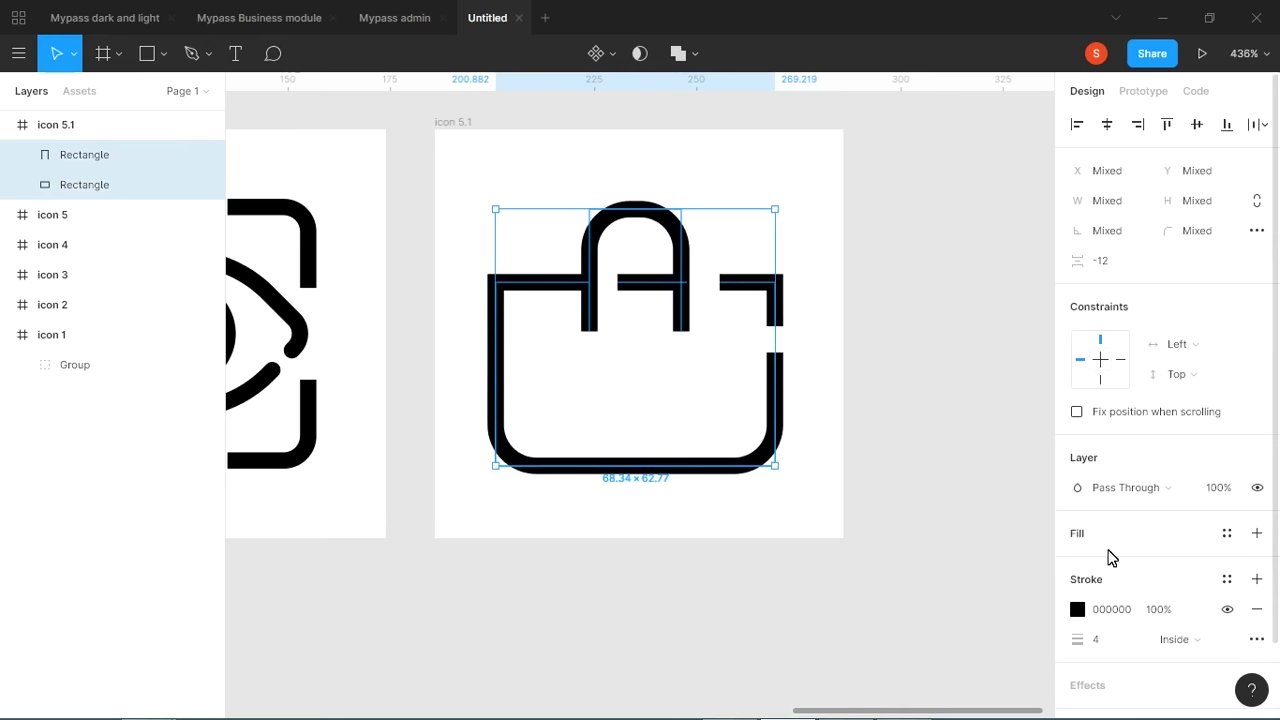
pyautogui.click(1256, 640)
pyautogui.click(927, 611)
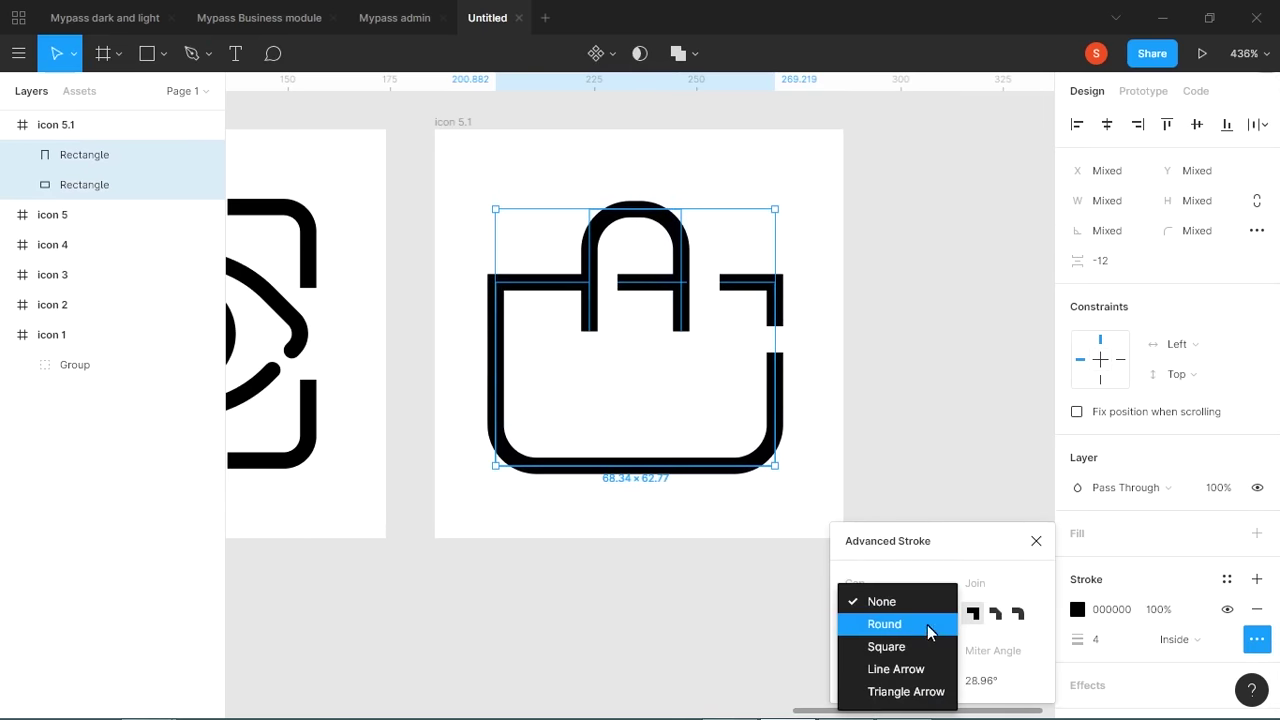
pyautogui.click(927, 624)
pyautogui.click(1020, 617)
pyautogui.click(1037, 541)
pyautogui.click(871, 380)
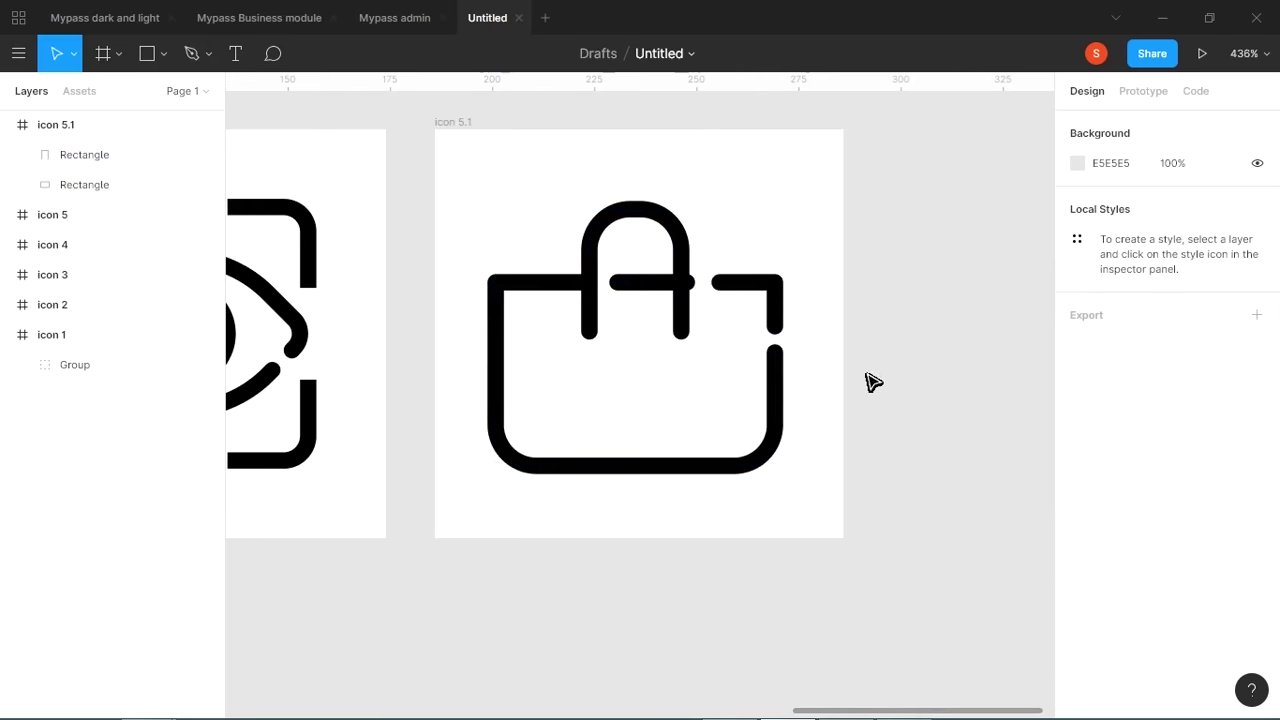
# Pull the right end of the short top-edge segment back onto the right handle leg, matching the reference icon.
pyautogui.hotkey('alt', 'Tab')
pyautogui.hotkey('alt', 'Tab')
pyautogui.click(657, 291)
pyautogui.doubleClick(660, 293)
pyautogui.keyDown('ctrl'); pyautogui.click(686, 283); pyautogui.keyUp('ctrl')
pyautogui.hotkey('ctrl', 'z')
pyautogui.click(688, 283)
pyautogui.press('Escape')
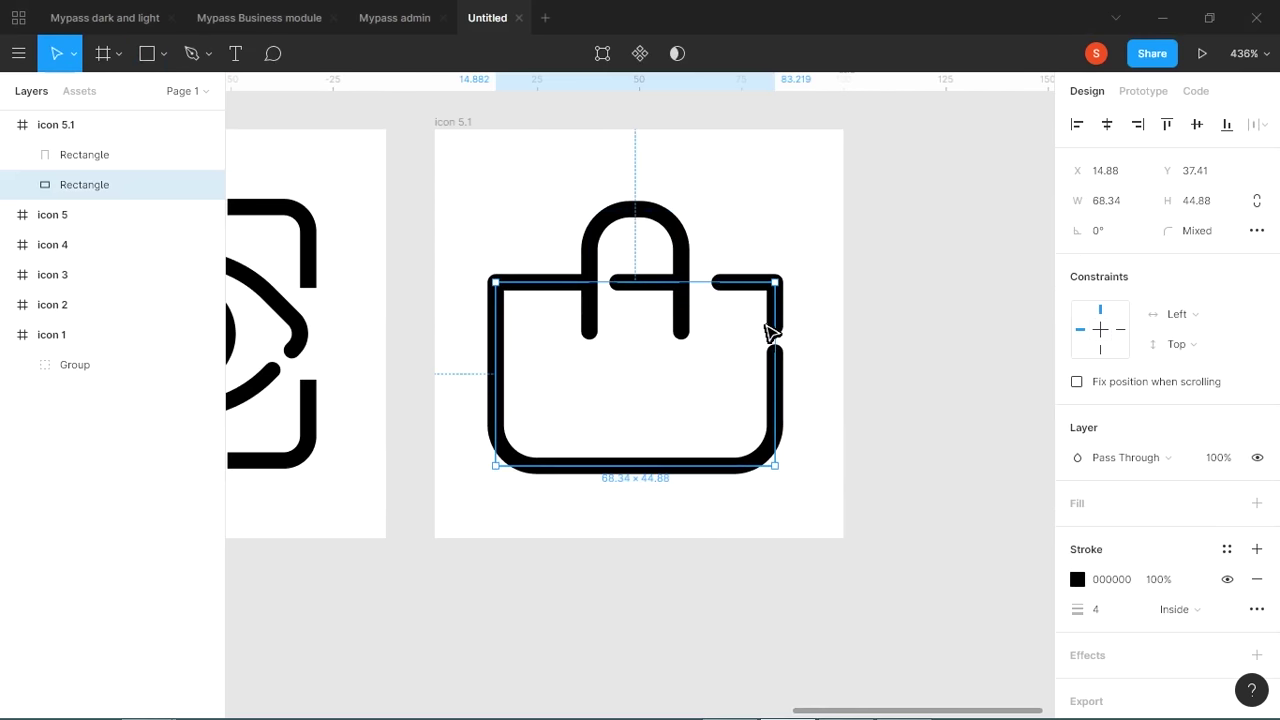
# Extend the bag's top-right segment slightly toward the handle and shift both ends of the right-side gap down.
pyautogui.doubleClick(782, 390)
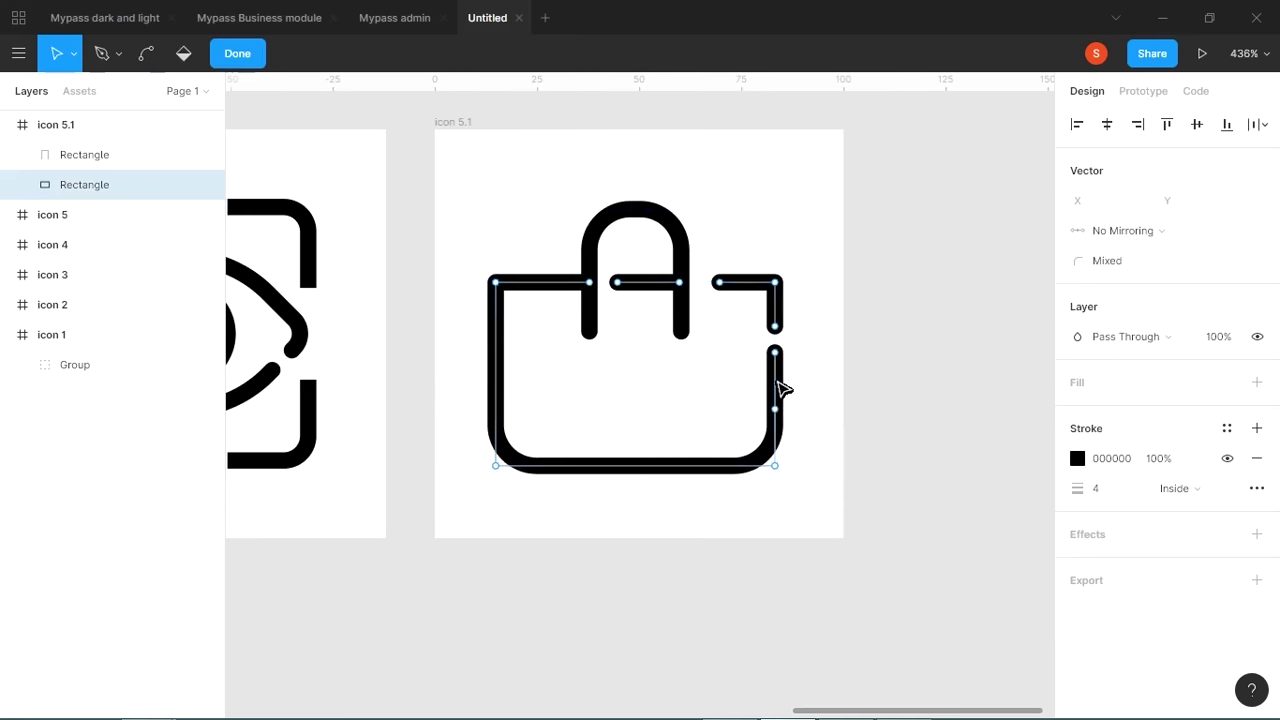
pyautogui.moveTo(726, 288); pyautogui.dragTo(716, 288)
pyautogui.click(776, 353)
pyautogui.moveTo(778, 359); pyautogui.dragTo(778, 371)
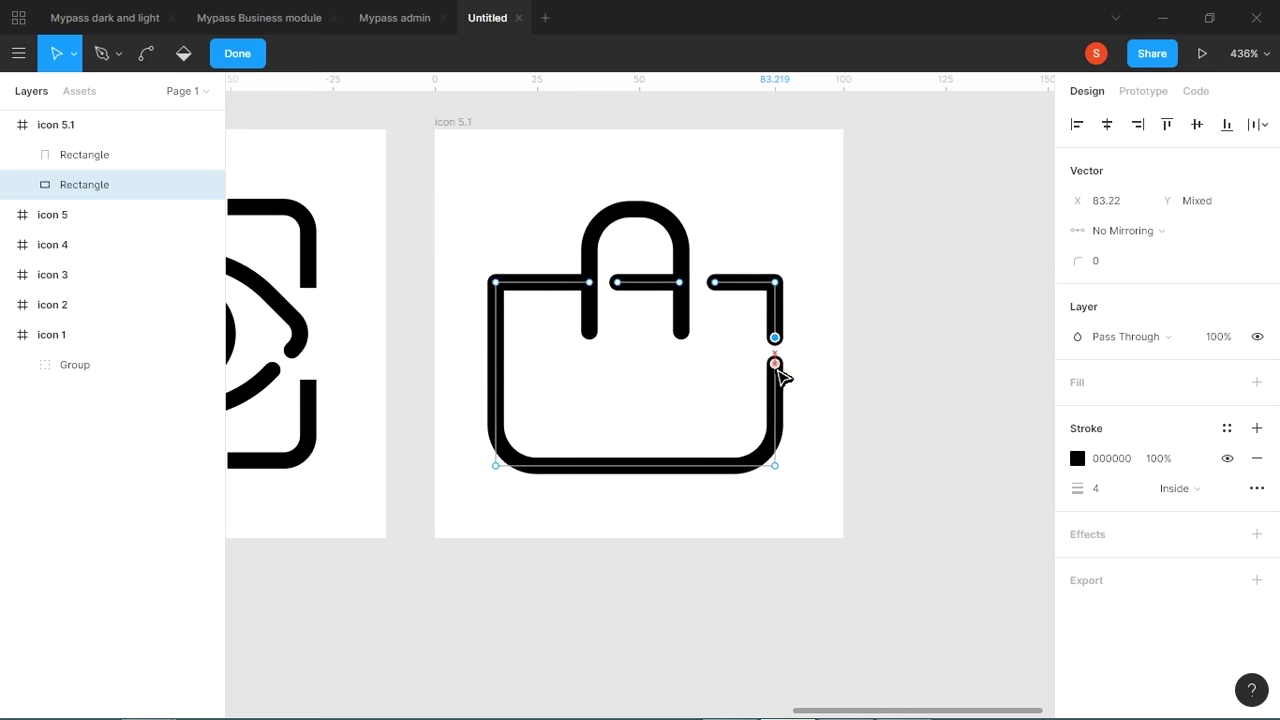
pyautogui.hotkey('ctrl', 'z')
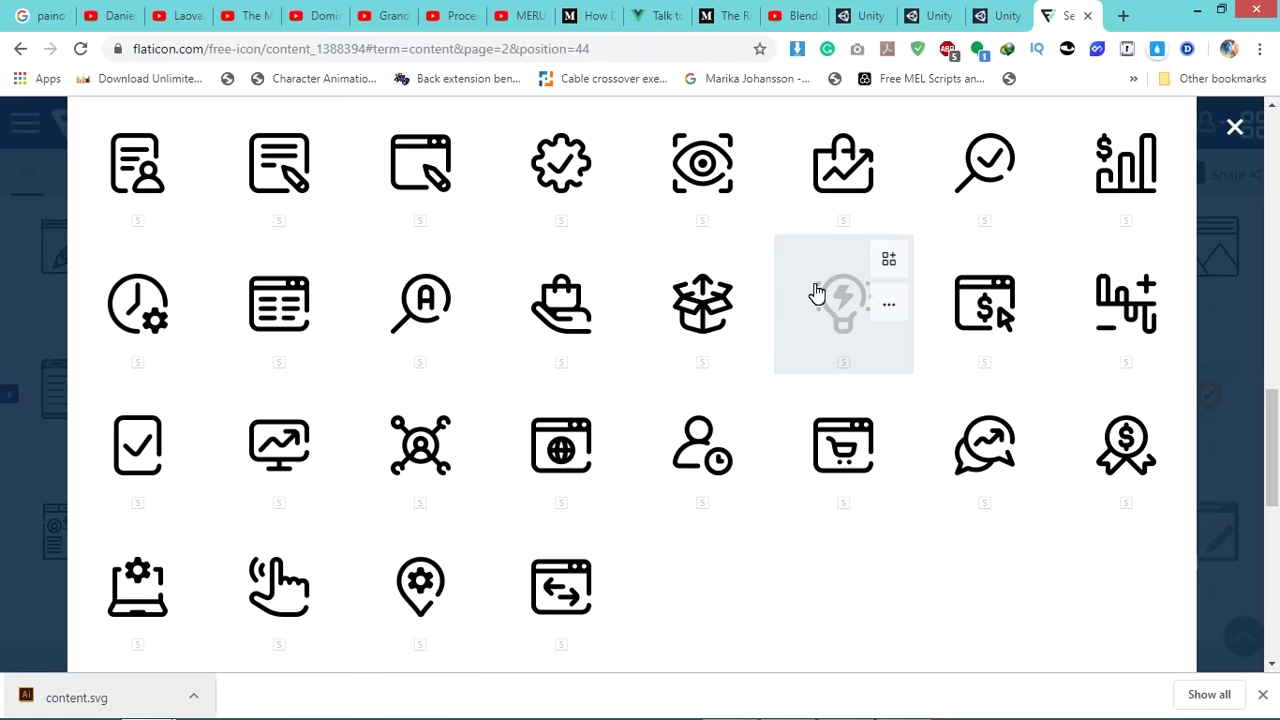
pyautogui.hotkey('alt', 'Tab')
pyautogui.hotkey('alt', 'Tab')
# Draw a rising zigzag line inside the bag with the Pen tool, from about X 25.89, Y 72.93 up to the top-right corner.
pyautogui.click(121, 58)
pyautogui.click(106, 94)
pyautogui.keyDown('ctrl'); pyautogui.click(812, 244); pyautogui.keyUp('ctrl')
pyautogui.press('p')
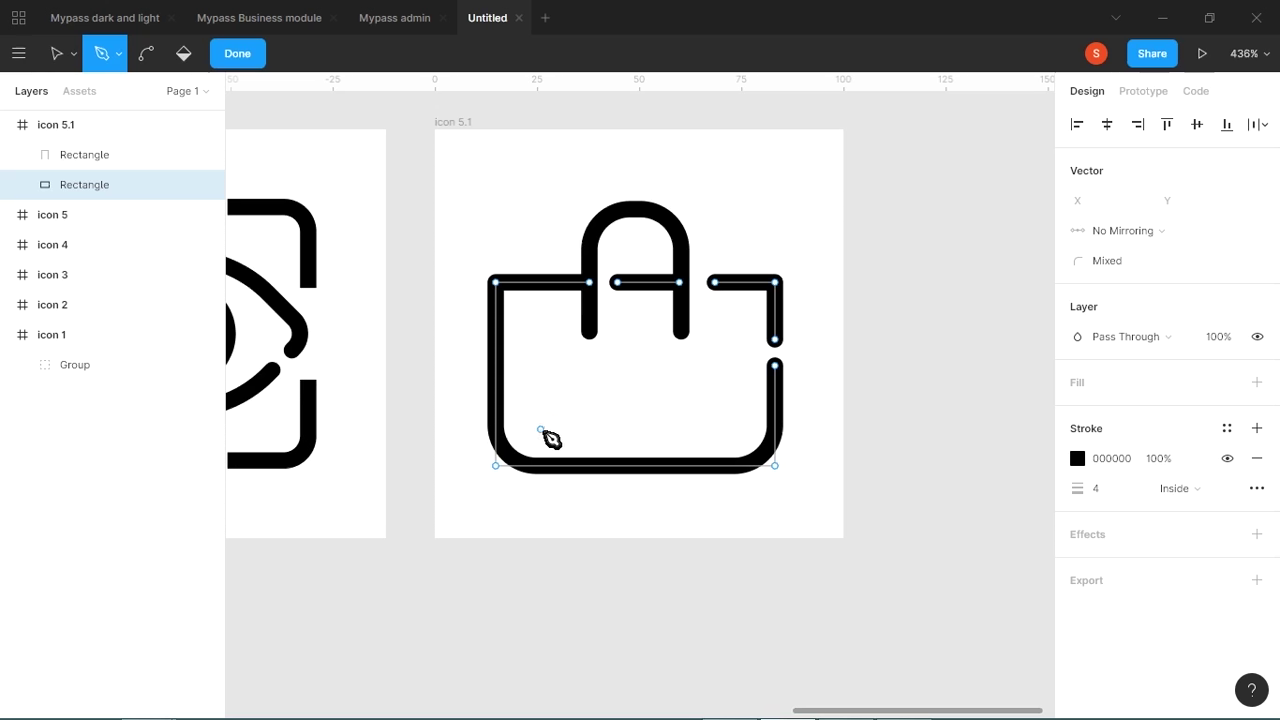
pyautogui.click(540, 427)
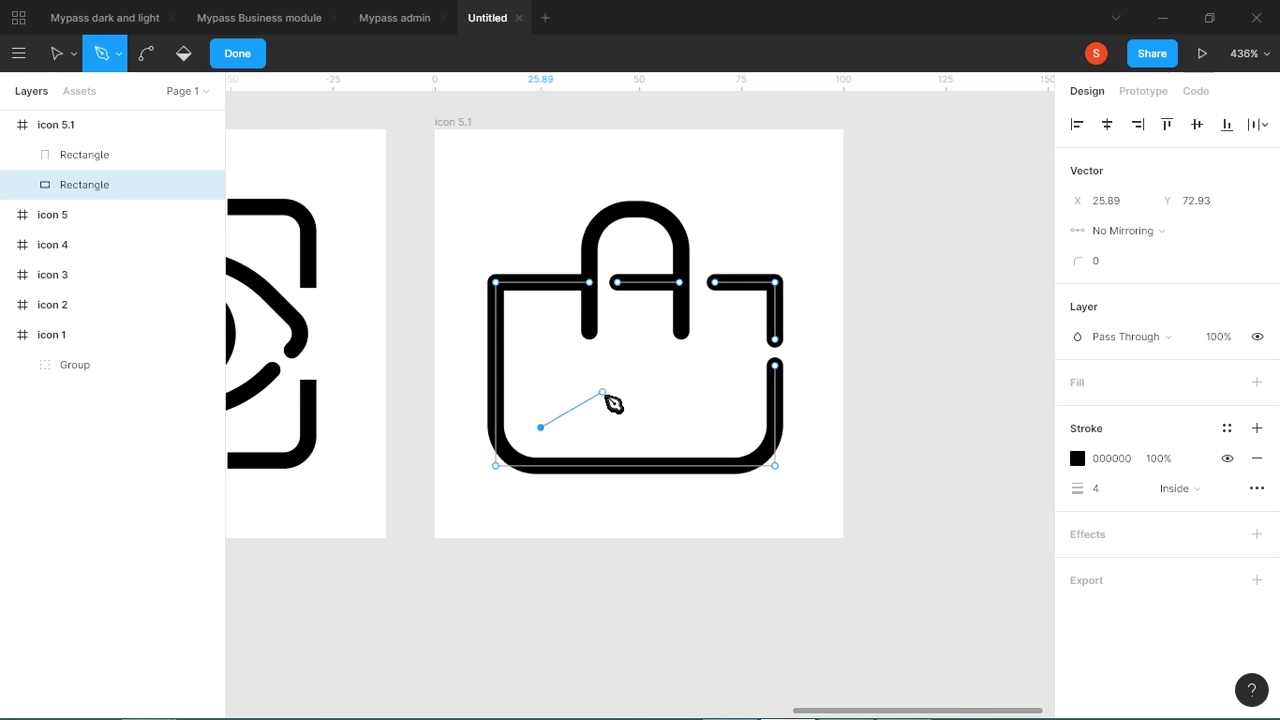
pyautogui.click(604, 392)
pyautogui.click(627, 427)
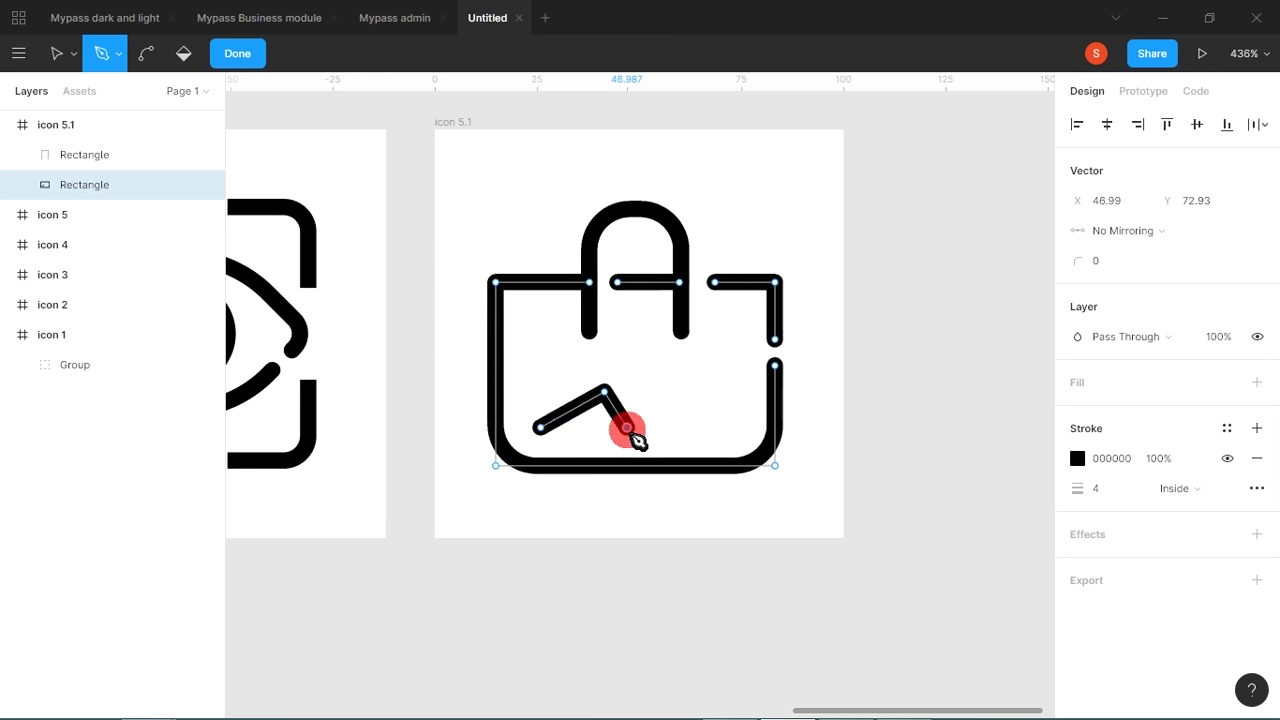
pyautogui.click(768, 290)
pyautogui.press('Escape')
pyautogui.click(724, 372)
pyautogui.press('Escape')
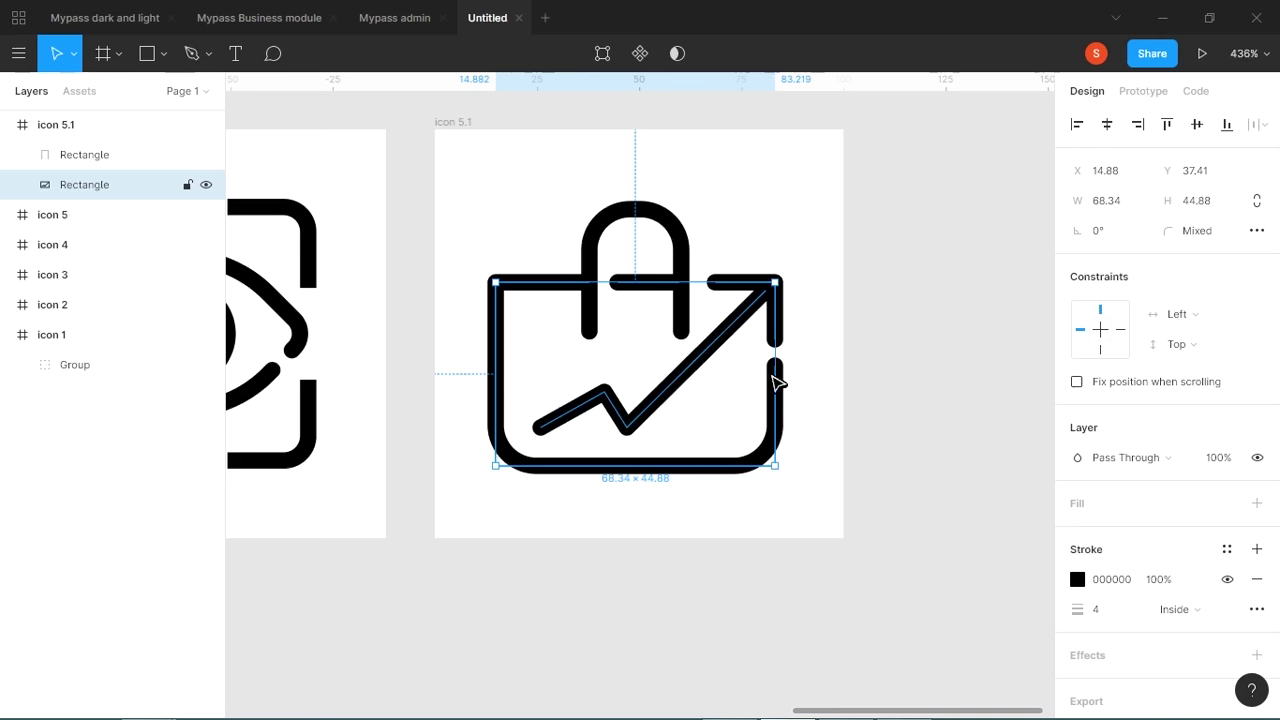
# Narrow the bag body to a width of about 62, and the bag with its handle to about 61 overall.
pyautogui.moveTo(774, 375); pyautogui.dragTo(762, 372)
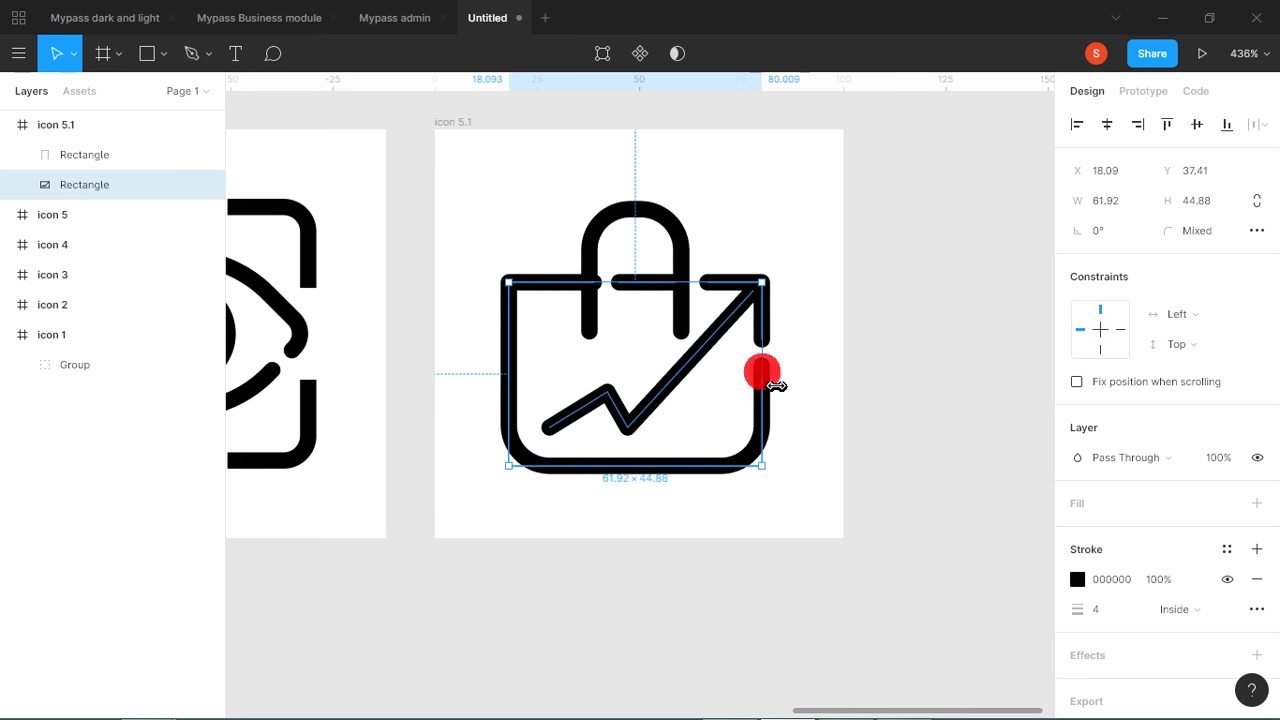
pyautogui.moveTo(534, 229); pyautogui.dragTo(814, 523)
pyautogui.moveTo(789, 406); pyautogui.dragTo(760, 388)
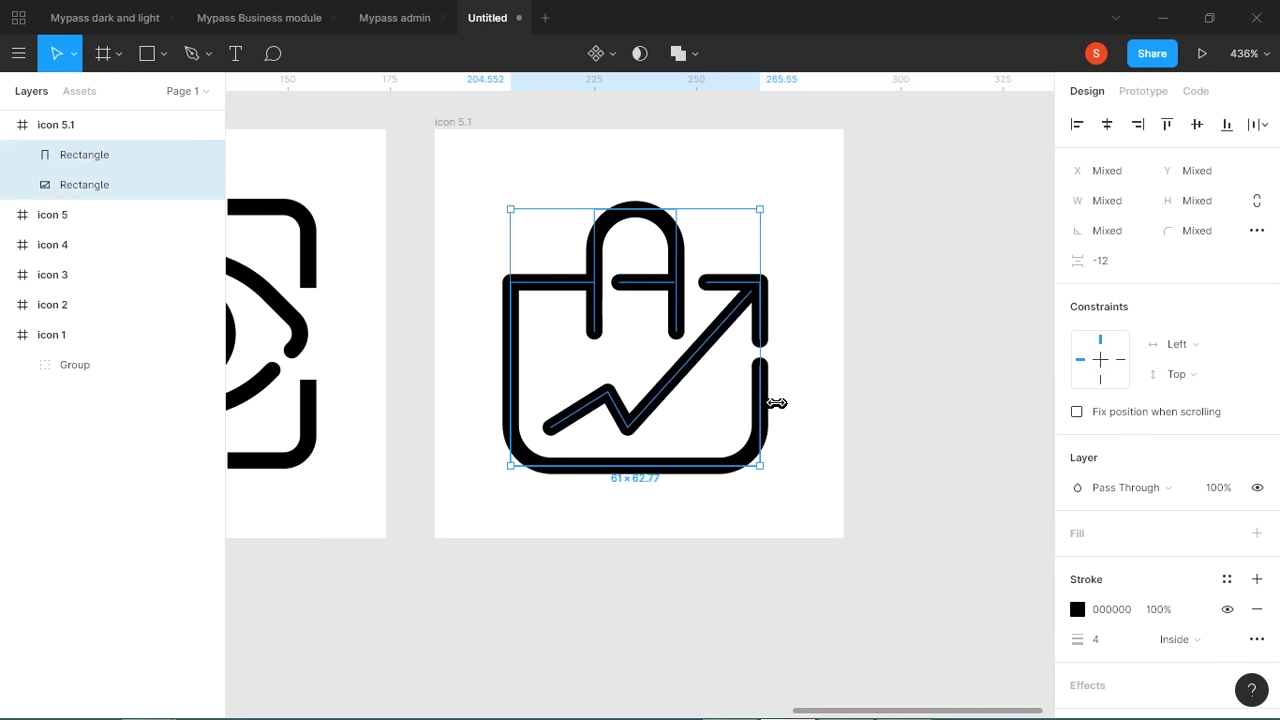
pyautogui.click(795, 391)
# Reshape the trend line by moving its peak to about X 40.57, Y 60.08 and its valley to about X 49.74, Y 69.26.
pyautogui.click(704, 400)
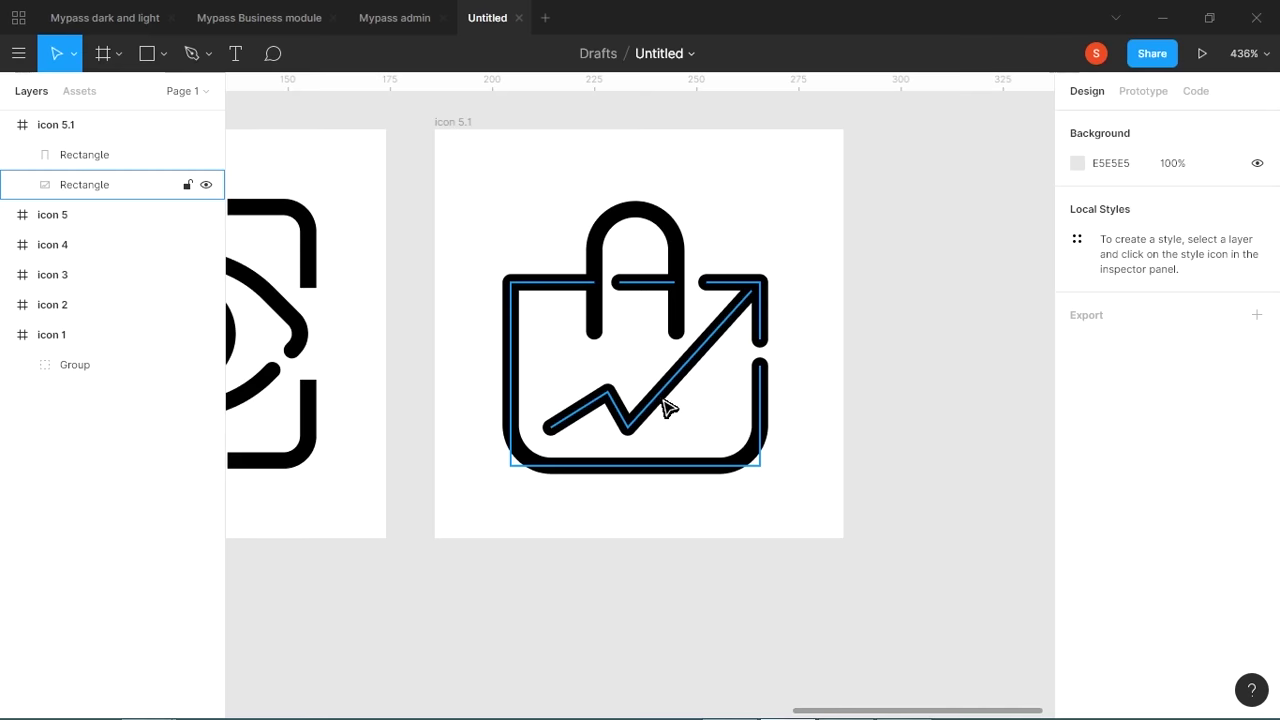
pyautogui.doubleClick(667, 410)
pyautogui.moveTo(589, 371); pyautogui.dragTo(650, 450)
pyautogui.moveTo(630, 429); pyautogui.dragTo(600, 376)
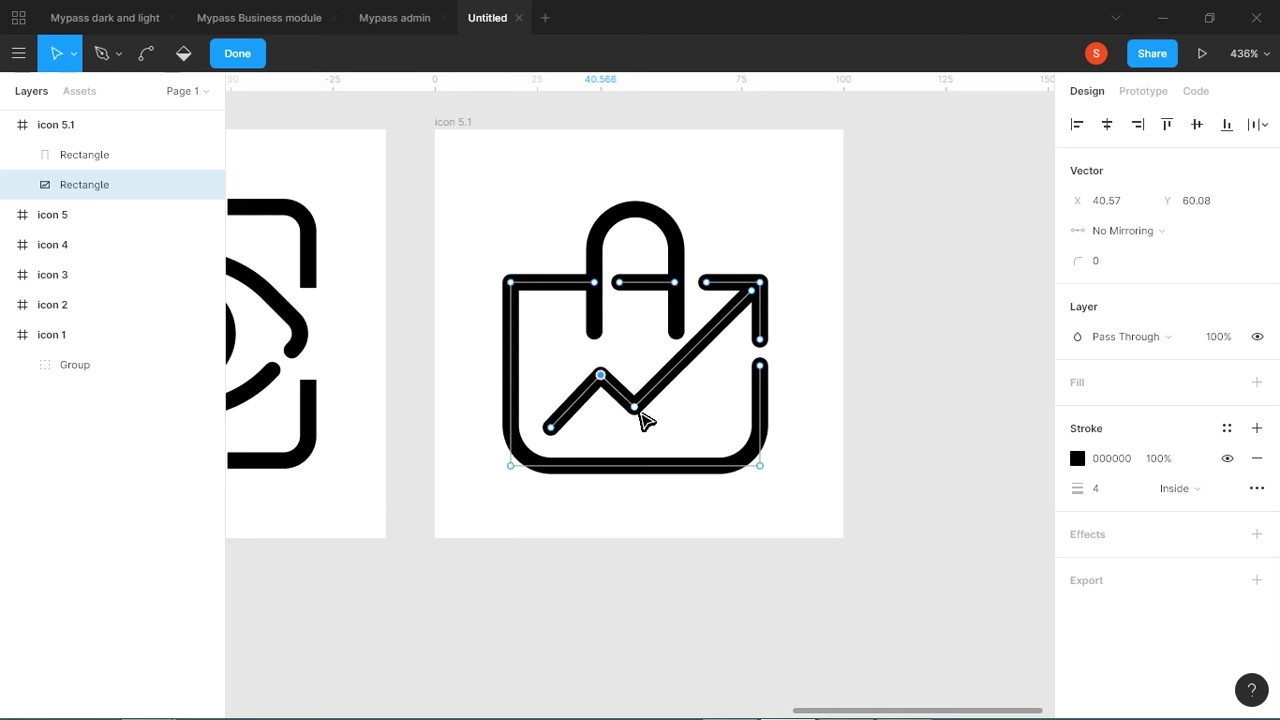
pyautogui.moveTo(637, 412); pyautogui.dragTo(643, 418)
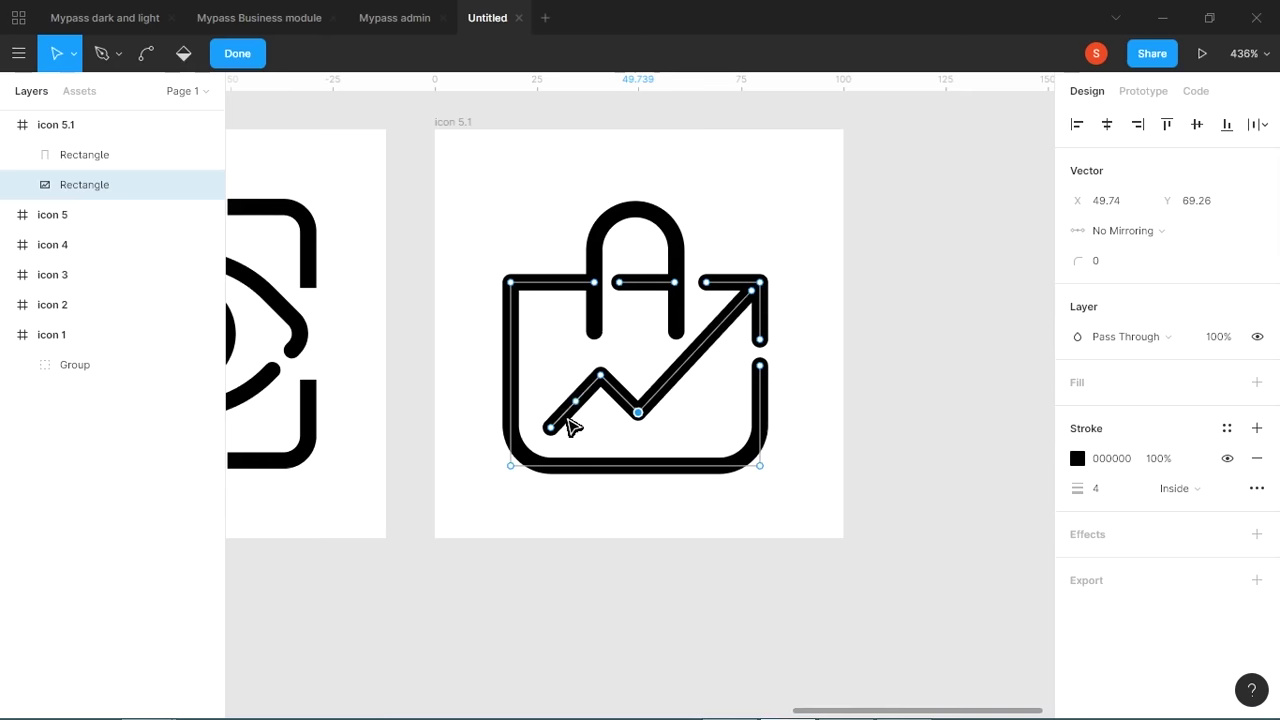
pyautogui.click(810, 358)
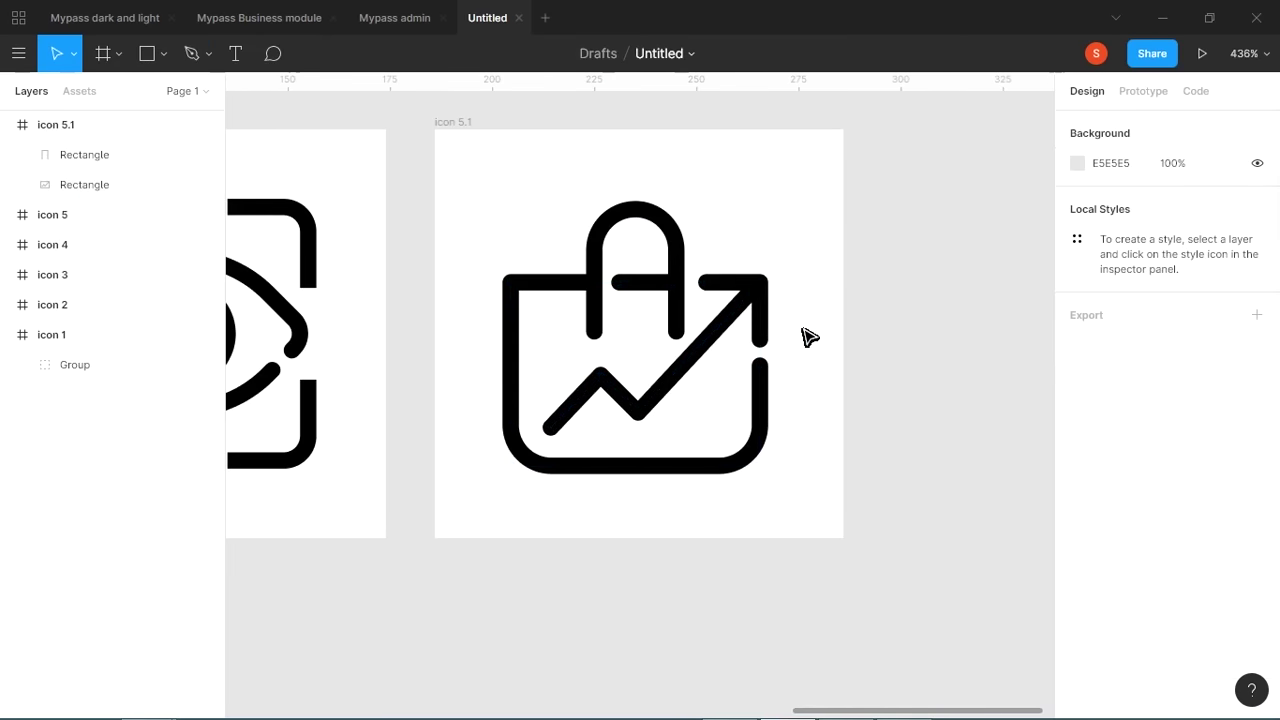
# Group the bag and handle shapes and center them horizontally and vertically in the icon 5.1 frame.
pyautogui.hotkey('shift', '0')
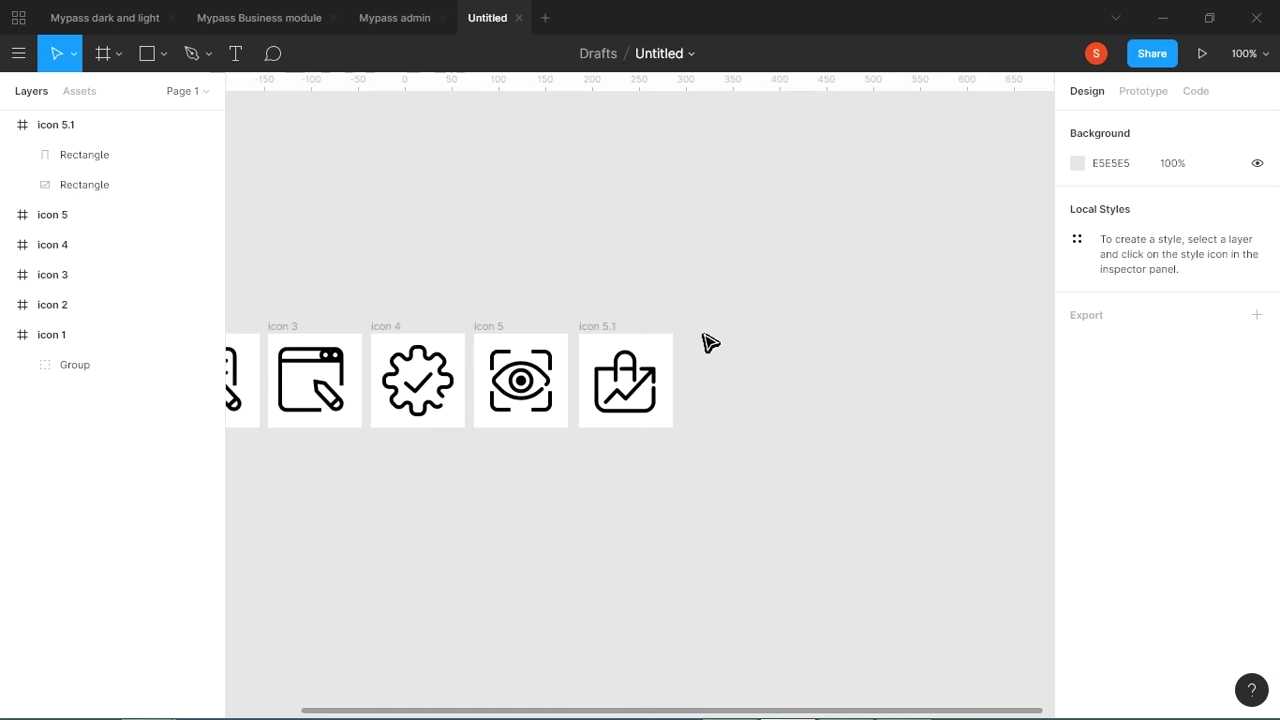
pyautogui.moveTo(708, 343); pyautogui.dragTo(595, 440)
pyautogui.click(1107, 124)
pyautogui.click(1197, 124)
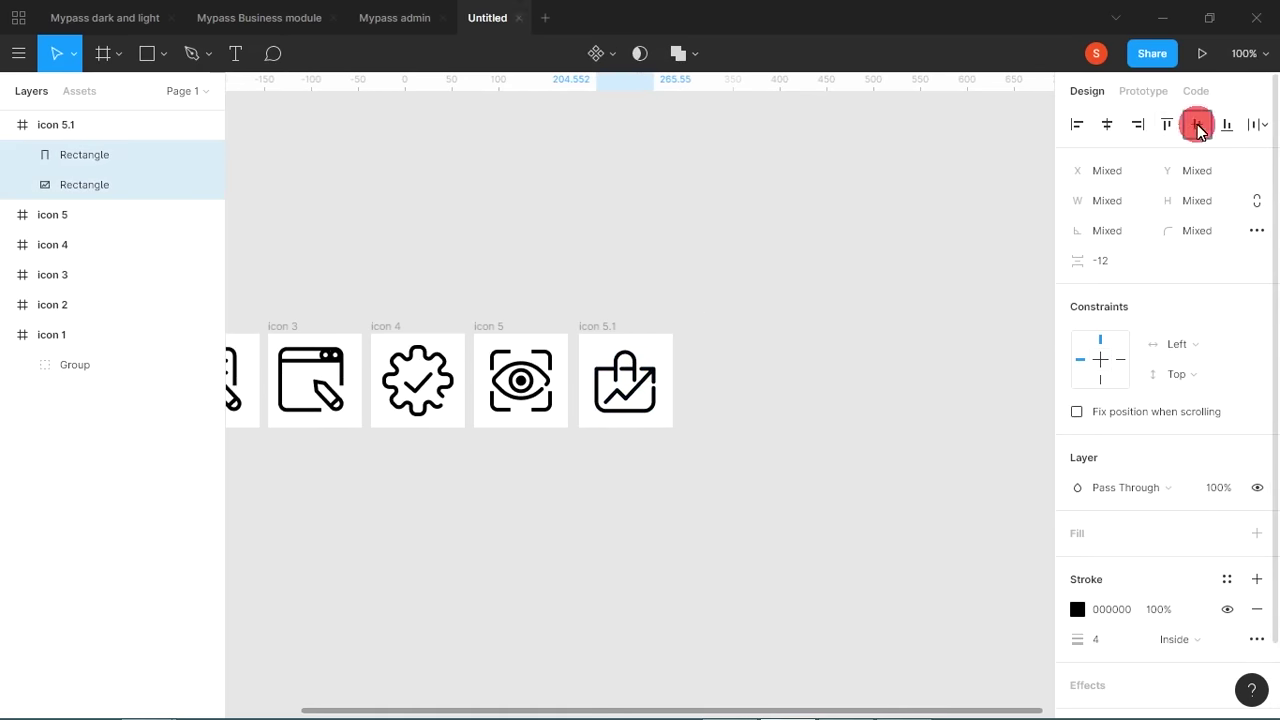
pyautogui.moveTo(767, 297); pyautogui.dragTo(611, 486)
pyautogui.hotkey('ctrl', 'g')
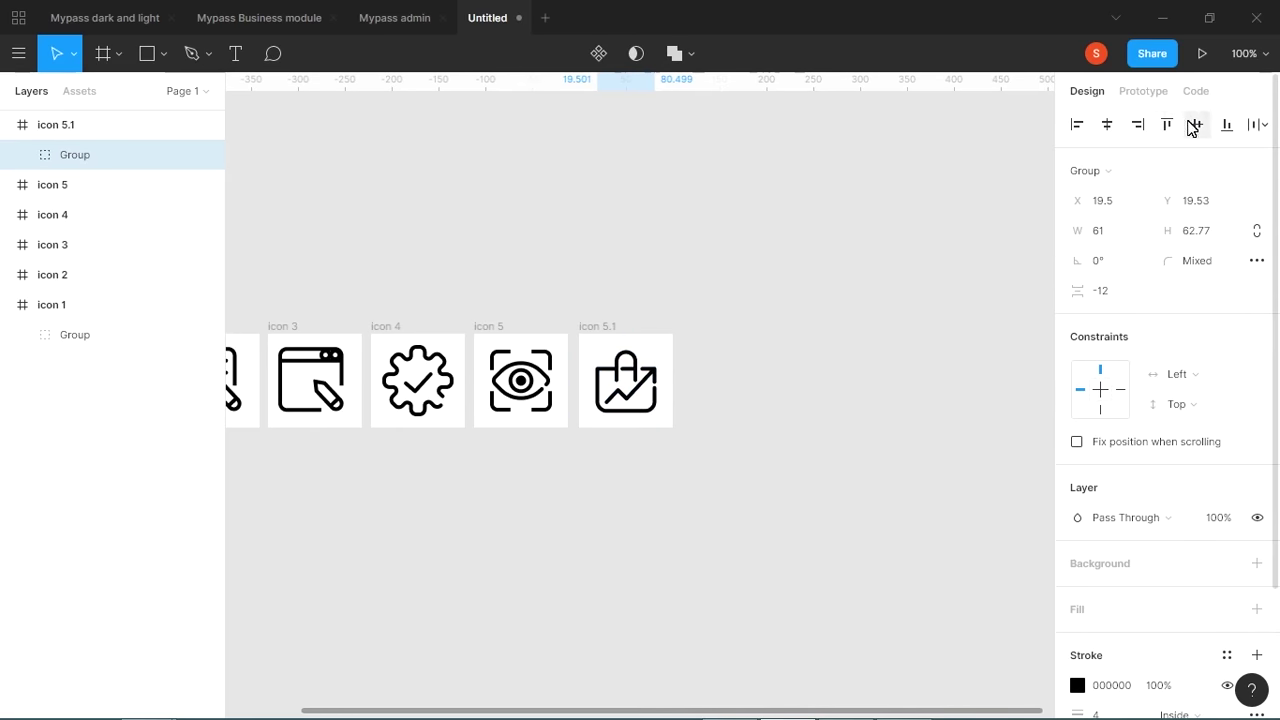
# Rename the icon 5.1 frame to icon 6.
pyautogui.click(135, 190)
pyautogui.doubleClick(63, 124)
pyautogui.moveTo(63, 127); pyautogui.dragTo(110, 135)
pyautogui.press('Return')
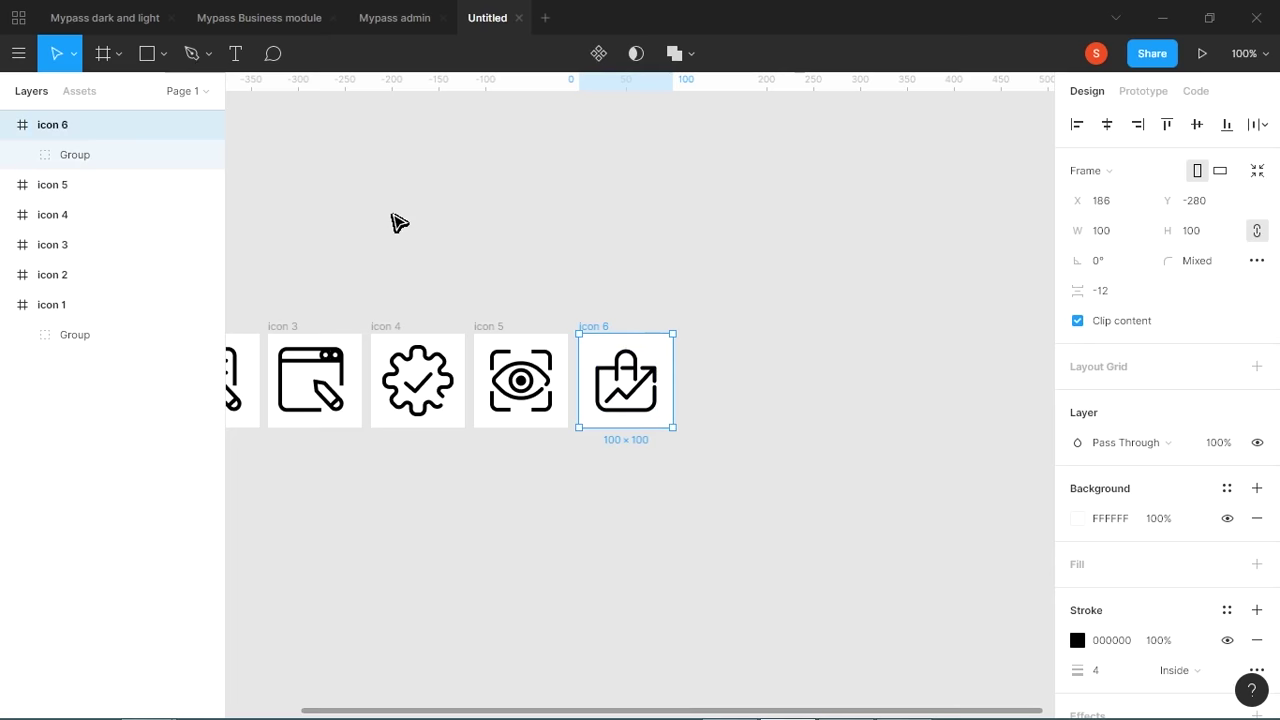
# Duplicate the icon 6 frame beside it at X 301 and rename the copy icon 7.
pyautogui.moveTo(652, 352); pyautogui.dragTo(780, 363)
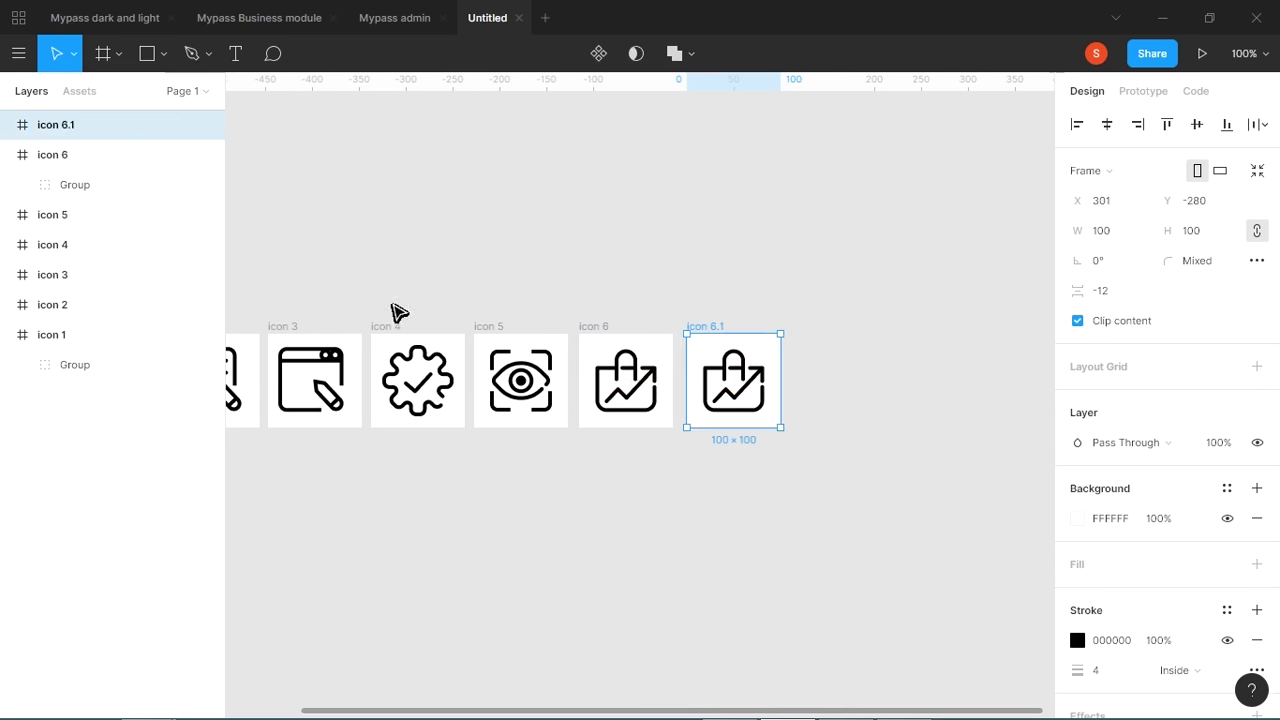
pyautogui.doubleClick(71, 131)
pyautogui.moveTo(63, 126); pyautogui.dragTo(90, 132)
pyautogui.write('7')
pyautogui.press('Return')
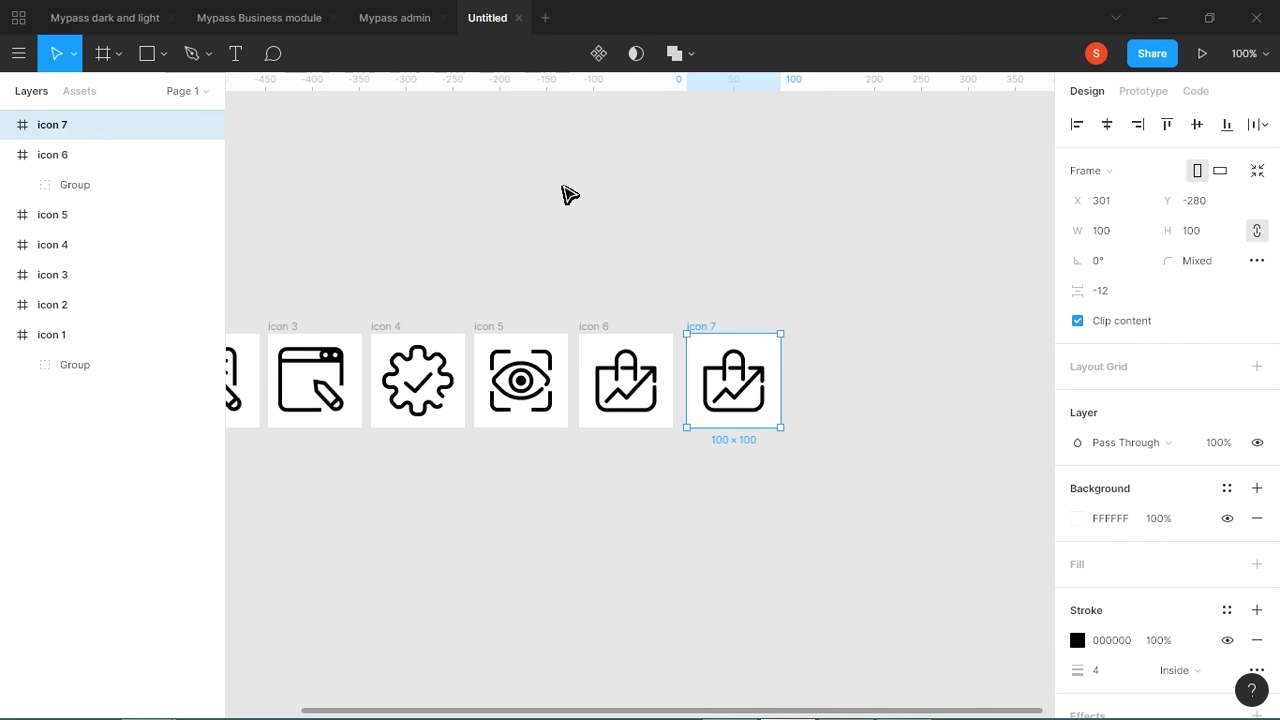
pyautogui.click(7, 157)
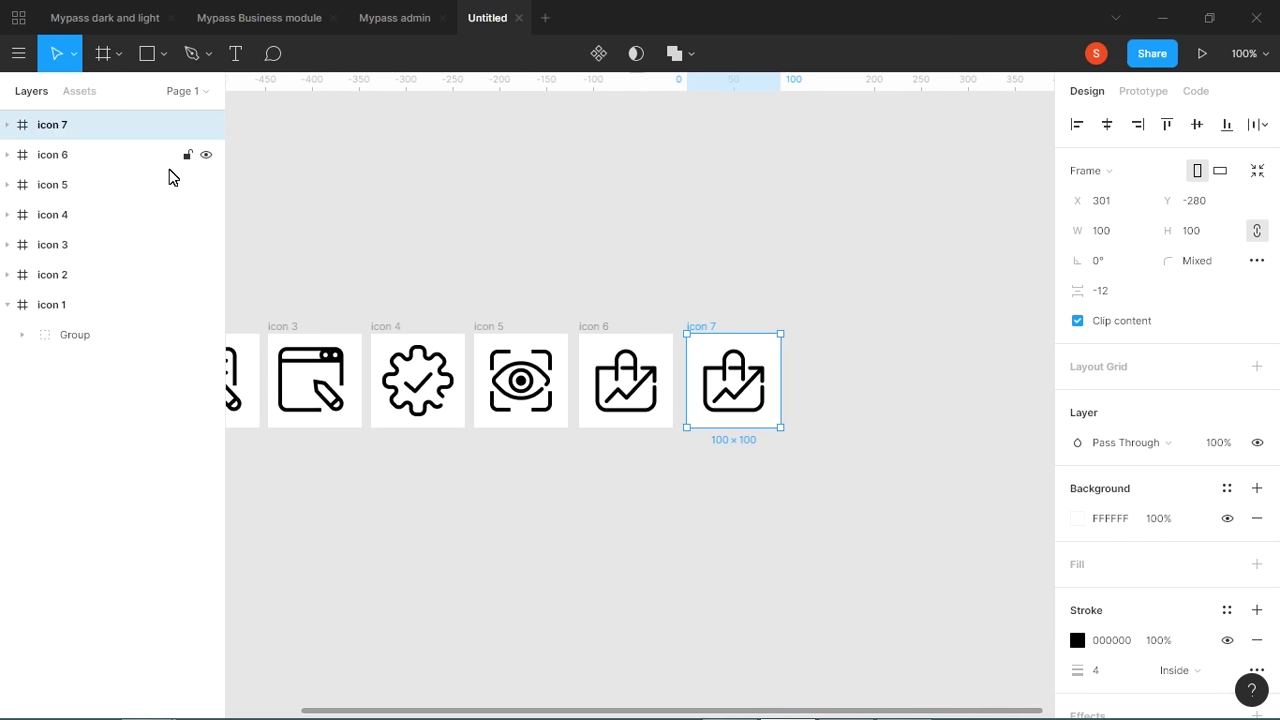
# Delete the copied shopping bag group from the icon 7 frame.
pyautogui.click(788, 285)
pyautogui.moveTo(820, 308); pyautogui.dragTo(765, 338)
pyautogui.press('z')
pyautogui.moveTo(768, 347); pyautogui.dragTo(714, 353)
pyautogui.scroll(-3, 714, 353)
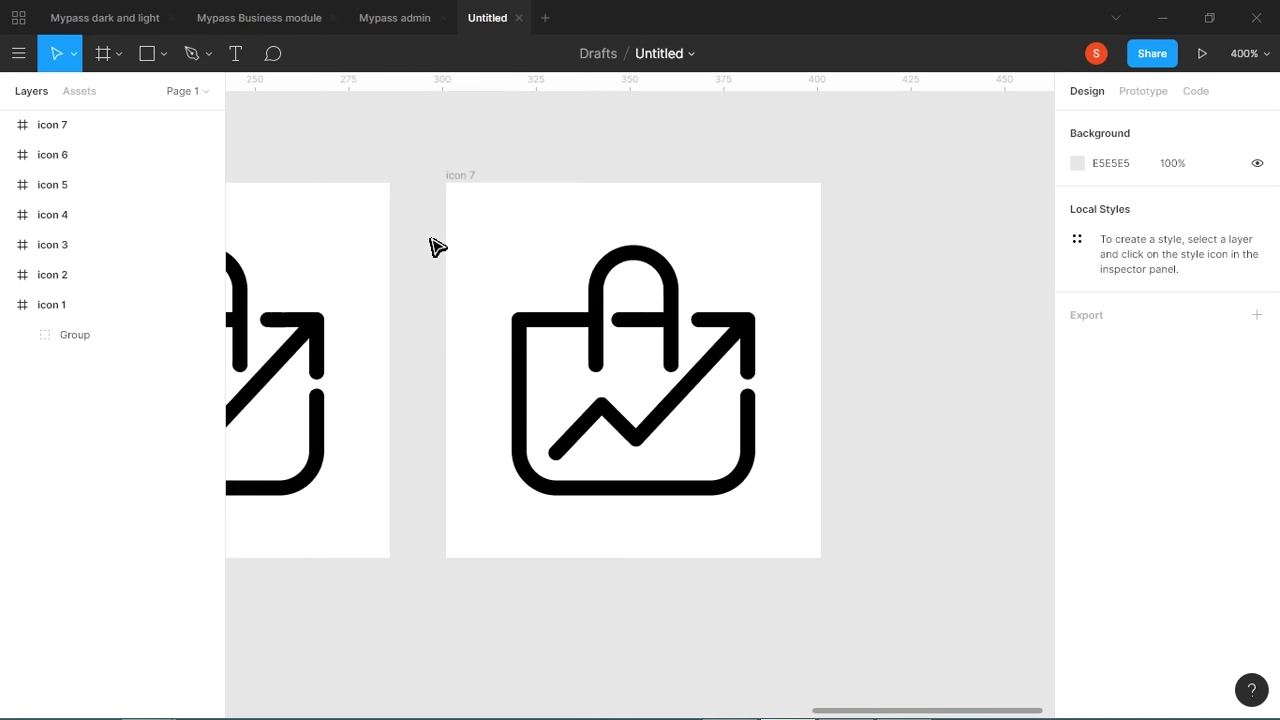
pyautogui.moveTo(462, 235); pyautogui.dragTo(797, 566)
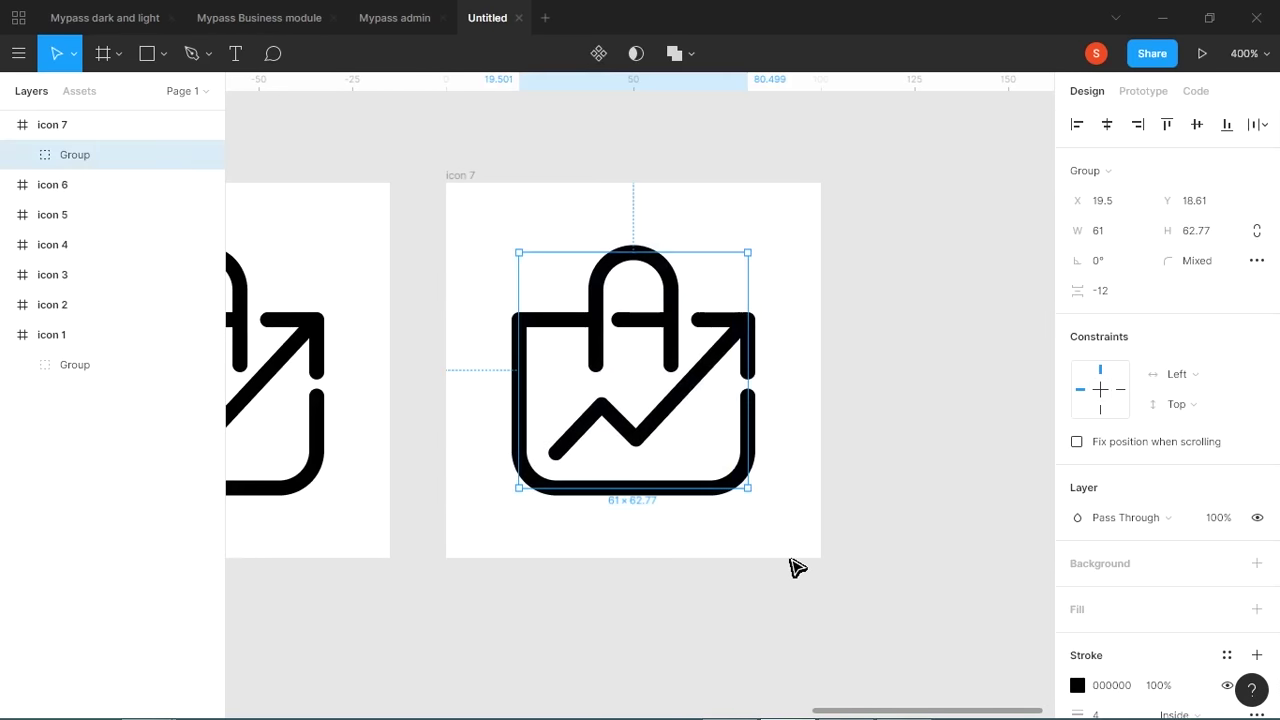
pyautogui.press('Delete')
# Check the Flaticon magnifier reference and draw a 59 × 59 circle in the icon 7 frame at X 23, Y 14.75.
pyautogui.hotkey('alt', 'Tab')
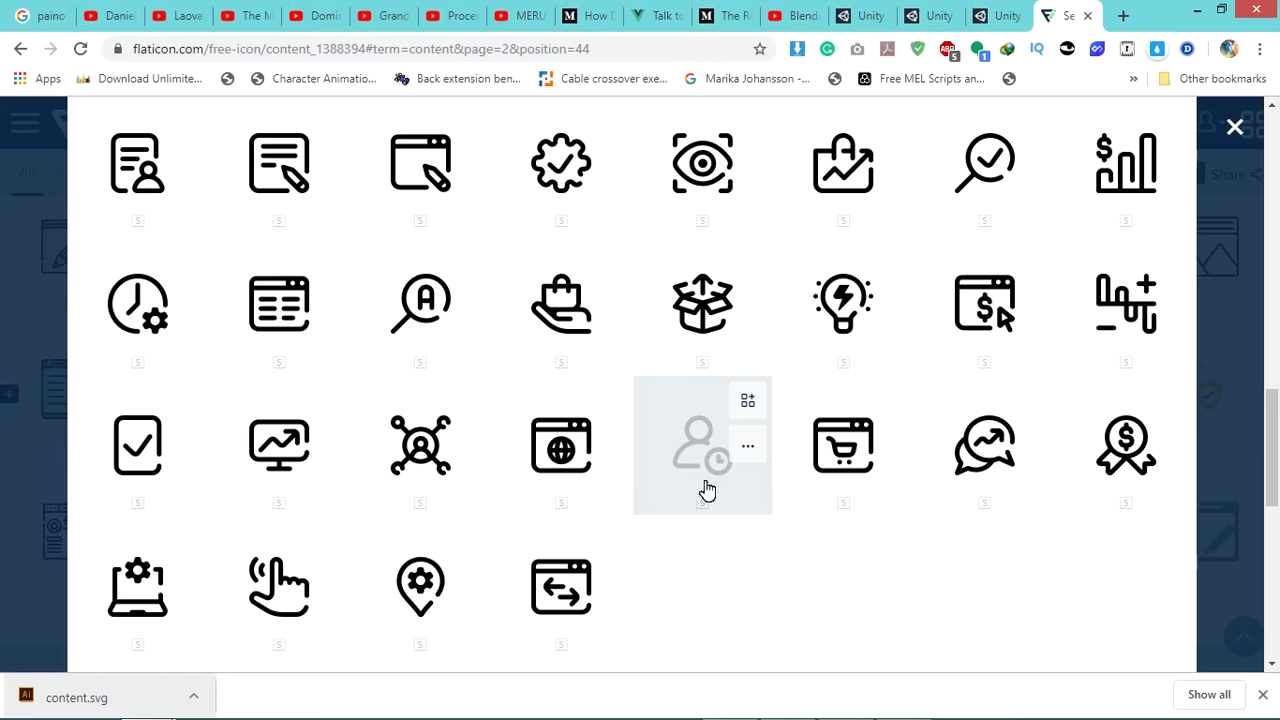
pyautogui.hotkey('alt', 'Tab')
pyautogui.hotkey('alt', 'Tab')
pyautogui.click(144, 58)
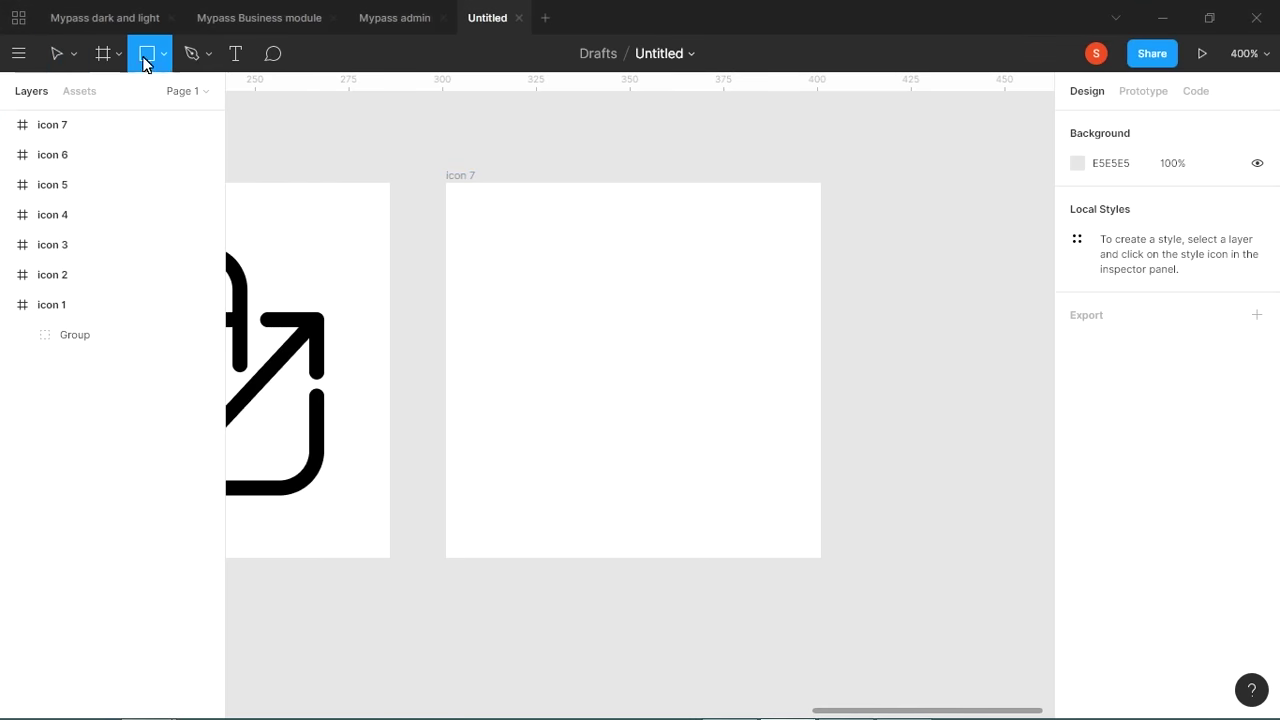
pyautogui.moveTo(636, 360)
pyautogui.mouseDown()
pyautogui.moveTo(737, 480)
pyautogui.moveTo(723, 471)
pyautogui.mouseUp()
pyautogui.moveTo(660, 343); pyautogui.dragTo(657, 336)
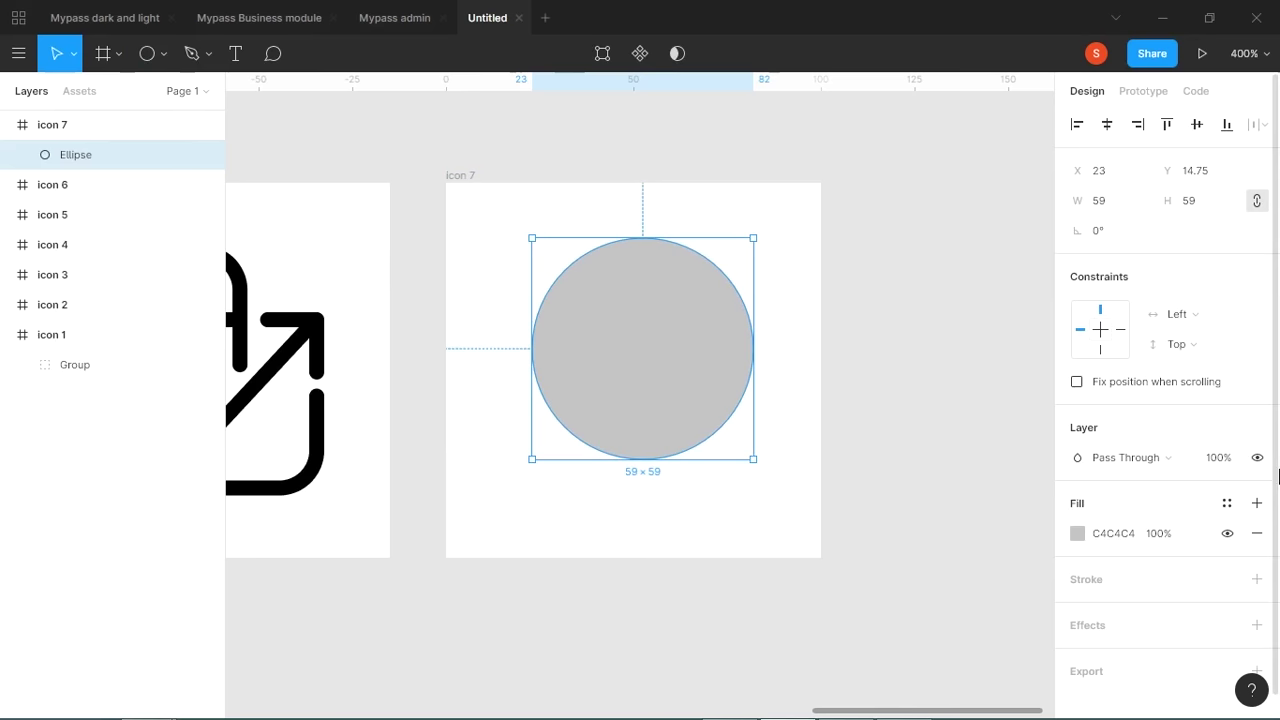
# Remove the circle's fill and give it a black stroke with a width of 4.
pyautogui.click(1257, 533)
pyautogui.click(1255, 550)
pyautogui.click(1120, 600)
pyautogui.write('4')
pyautogui.press('Return')
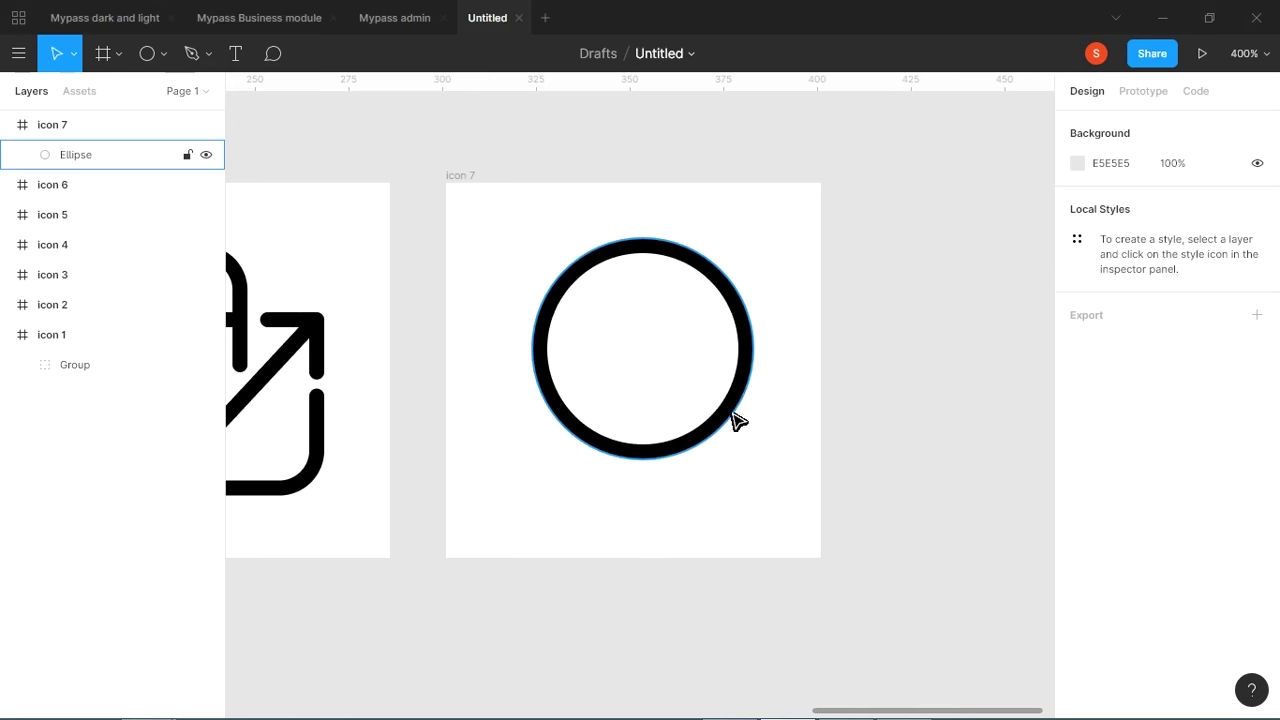
# Cut a small gap in the circle's lower-right arc by adding points to its path and deleting the middle one.
pyautogui.doubleClick(734, 423)
pyautogui.click(103, 54)
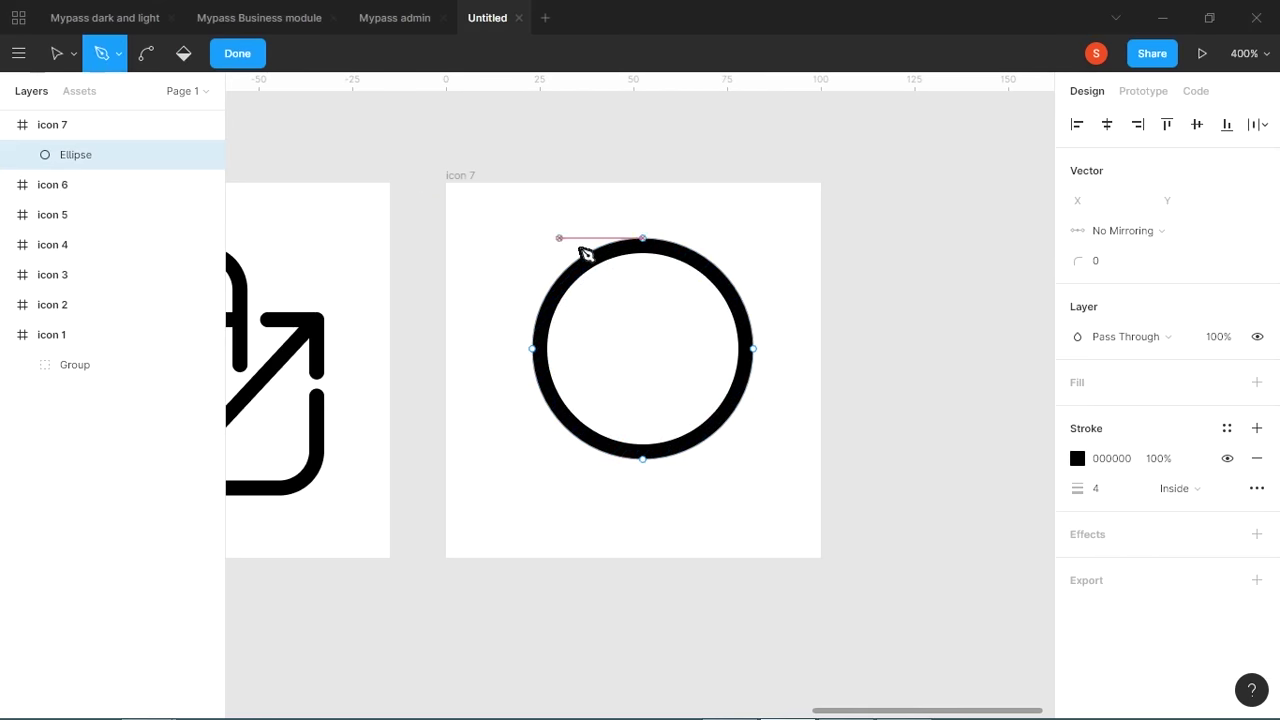
pyautogui.click(721, 428)
pyautogui.press('Escape')
pyautogui.click(734, 411)
pyautogui.keyDown('ctrl'); pyautogui.click(757, 441); pyautogui.keyUp('ctrl')
pyautogui.click(708, 438)
pyautogui.keyDown('ctrl'); pyautogui.click(750, 438); pyautogui.keyUp('ctrl')
pyautogui.keyDown('ctrl'); pyautogui.click(721, 428); pyautogui.keyUp('ctrl')
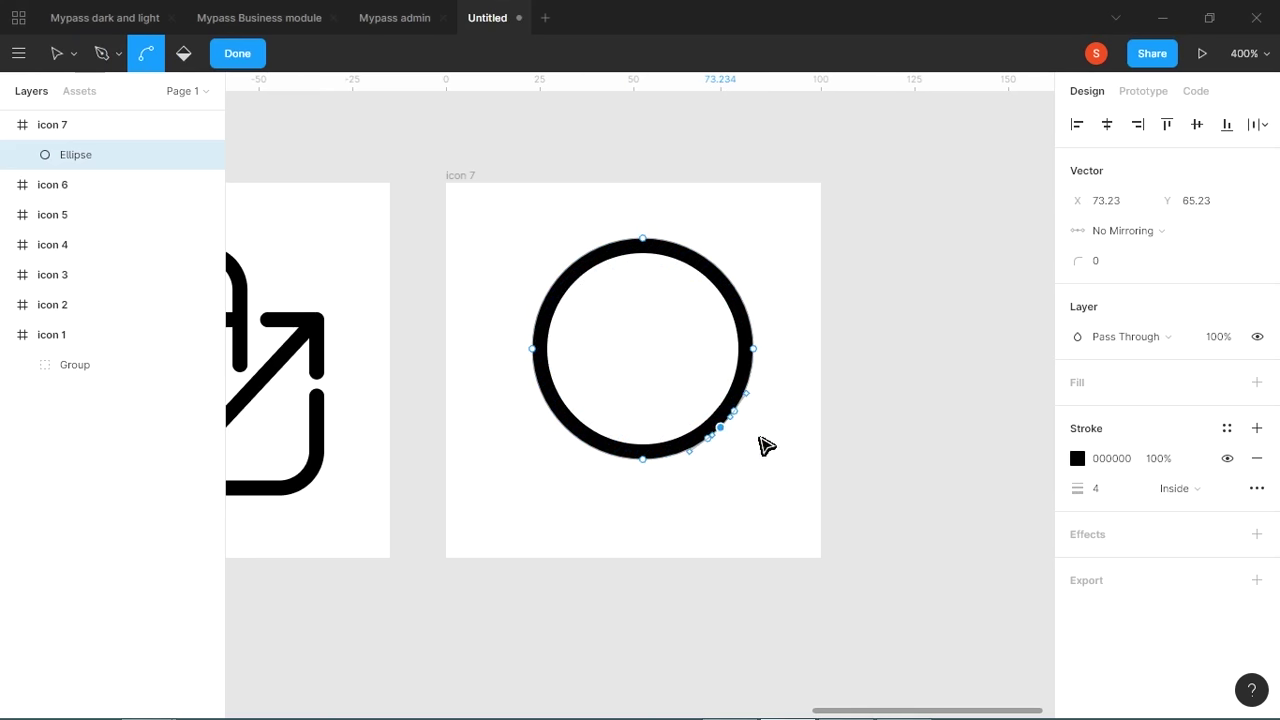
pyautogui.press('Delete')
pyautogui.click(771, 509)
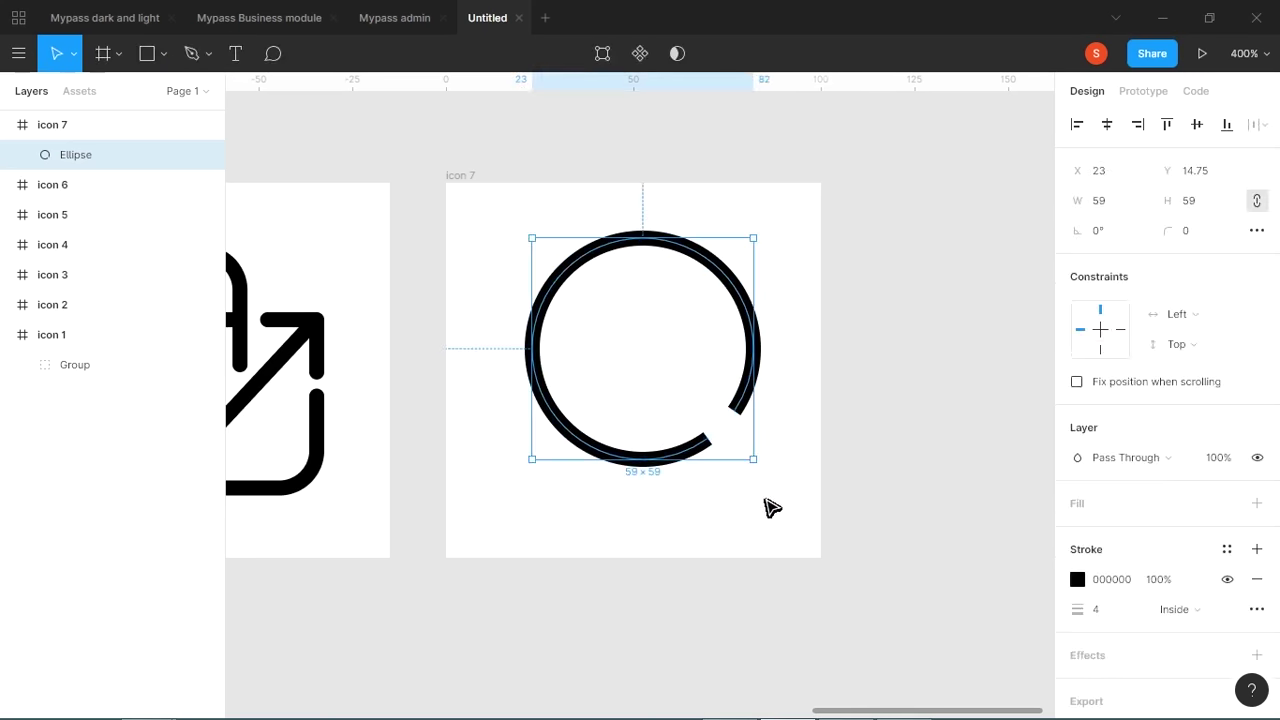
# Give the open circle's stroke a Round cap.
pyautogui.click(1256, 609)
pyautogui.click(900, 613)
pyautogui.click(912, 627)
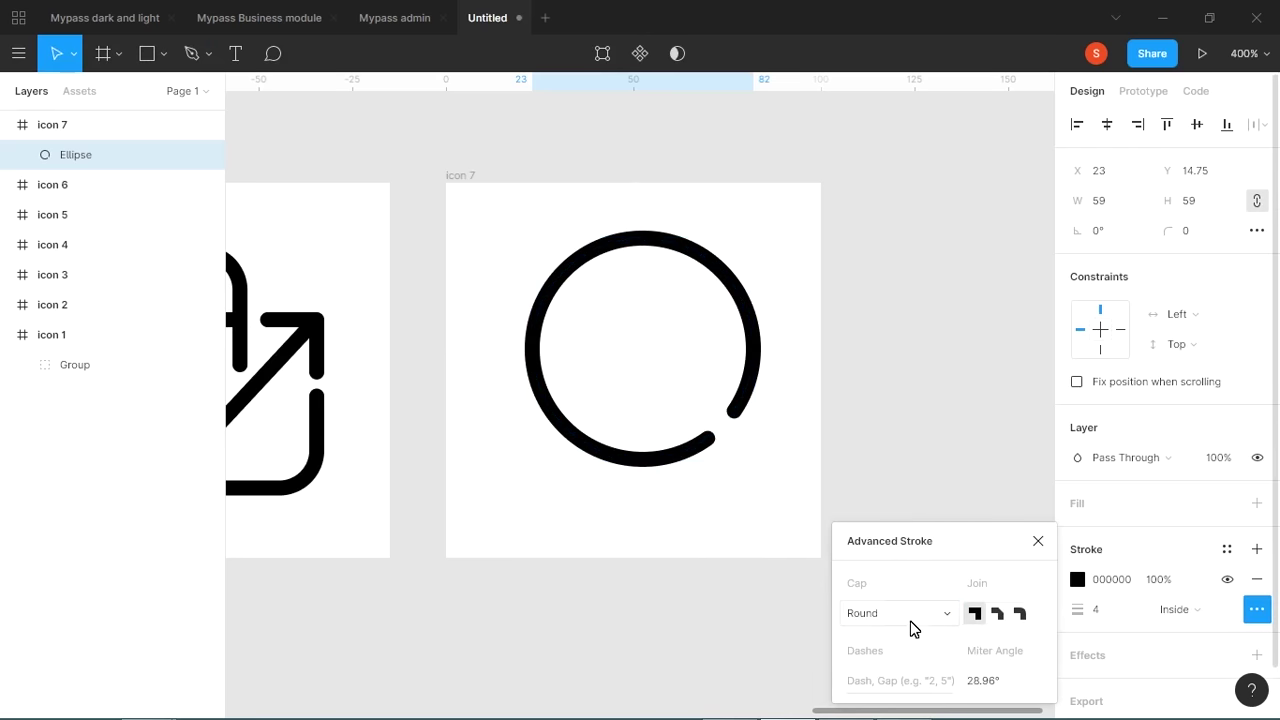
pyautogui.click(944, 470)
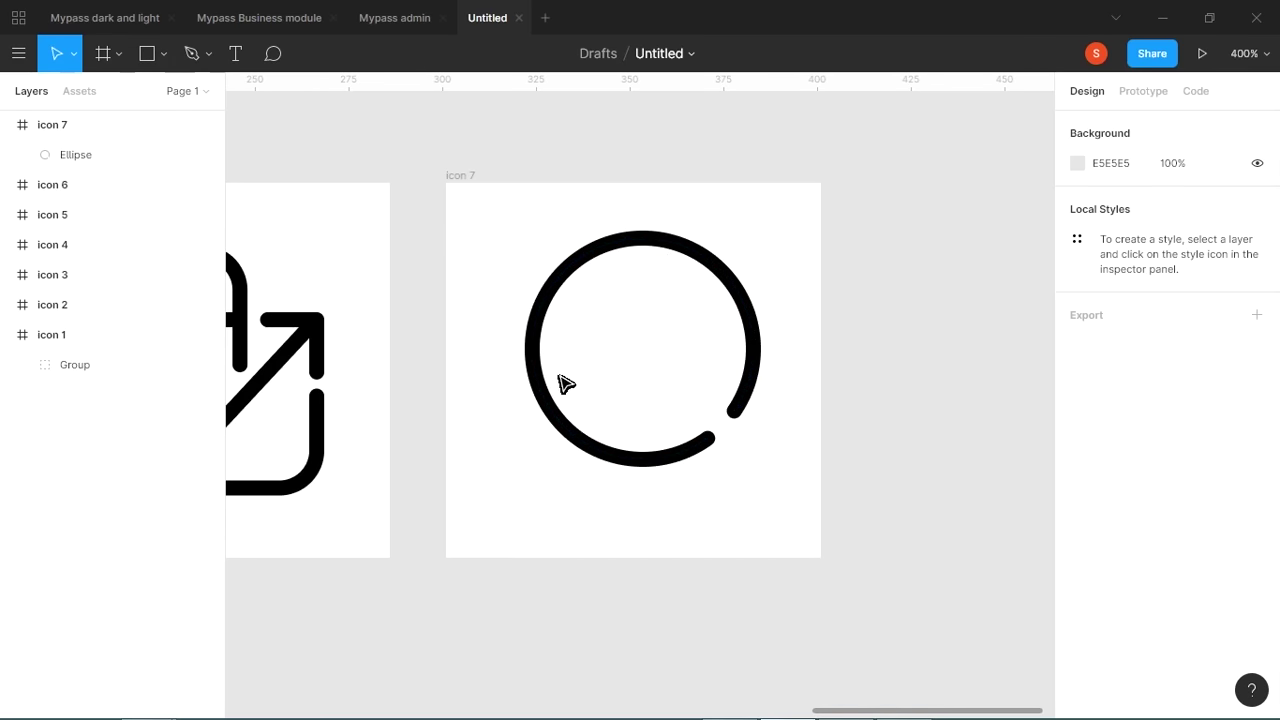
# Draw the magnifier handle as a -135° line about 28.28 long, running down and left from the circle's lower-left edge.
pyautogui.press('l')
pyautogui.moveTo(820, 183); pyautogui.dragTo(449, 565)
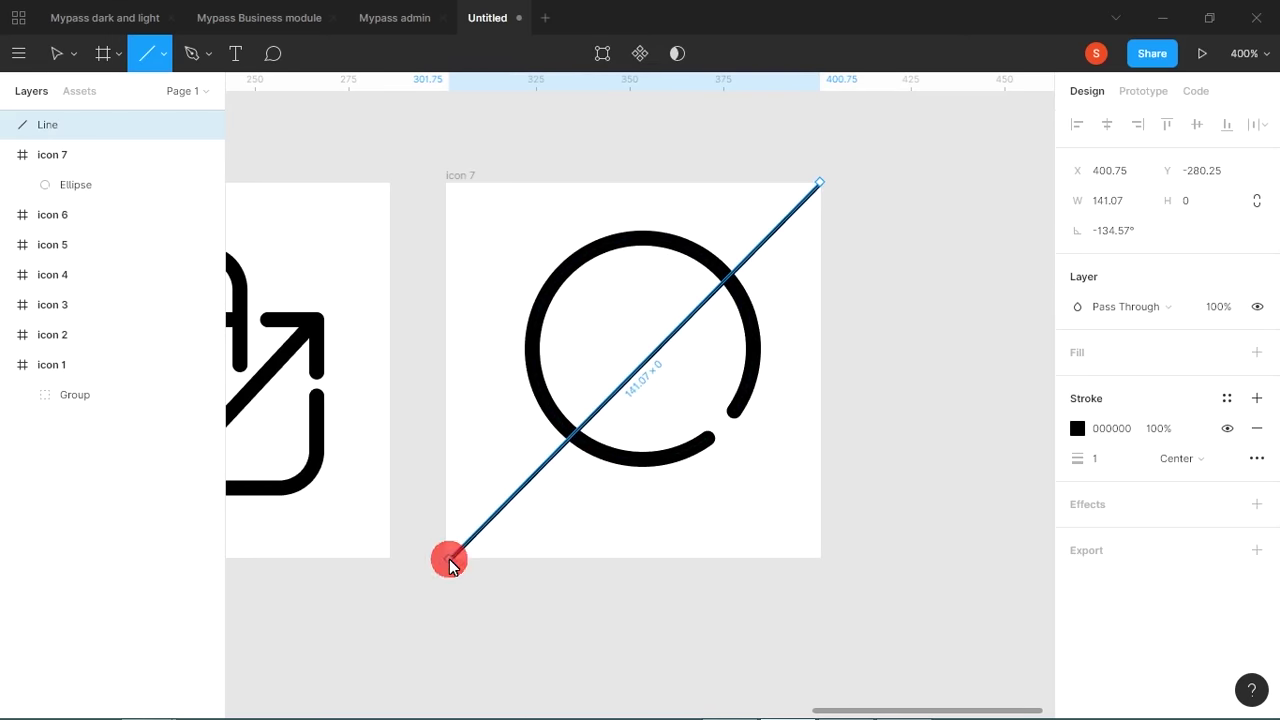
pyautogui.click(840, 162)
pyautogui.click(834, 198)
pyautogui.moveTo(822, 185); pyautogui.dragTo(570, 438)
pyautogui.moveTo(460, 562); pyautogui.dragTo(496, 514)
pyautogui.click(557, 523)
pyautogui.click(532, 484)
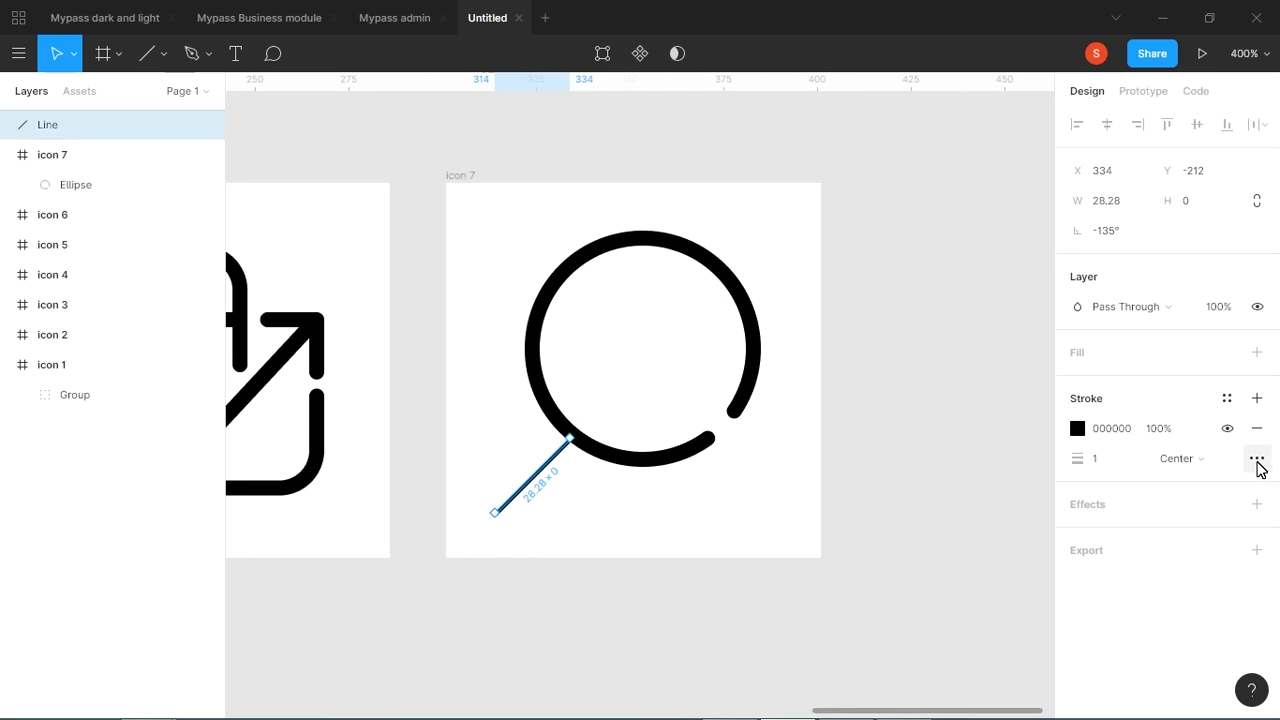
# Set the handle line's stroke width to 4 and its cap to Round.
pyautogui.click(1102, 460)
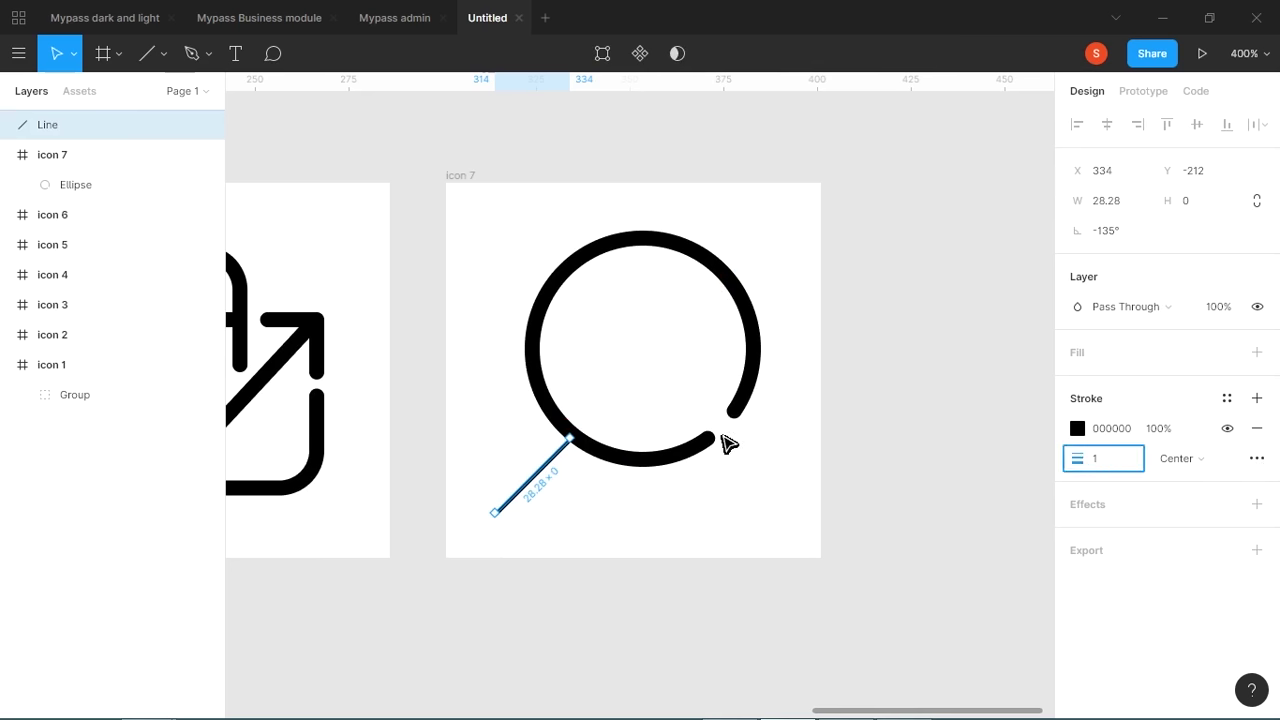
pyautogui.write('4')
pyautogui.press('Return')
pyautogui.click(1257, 458)
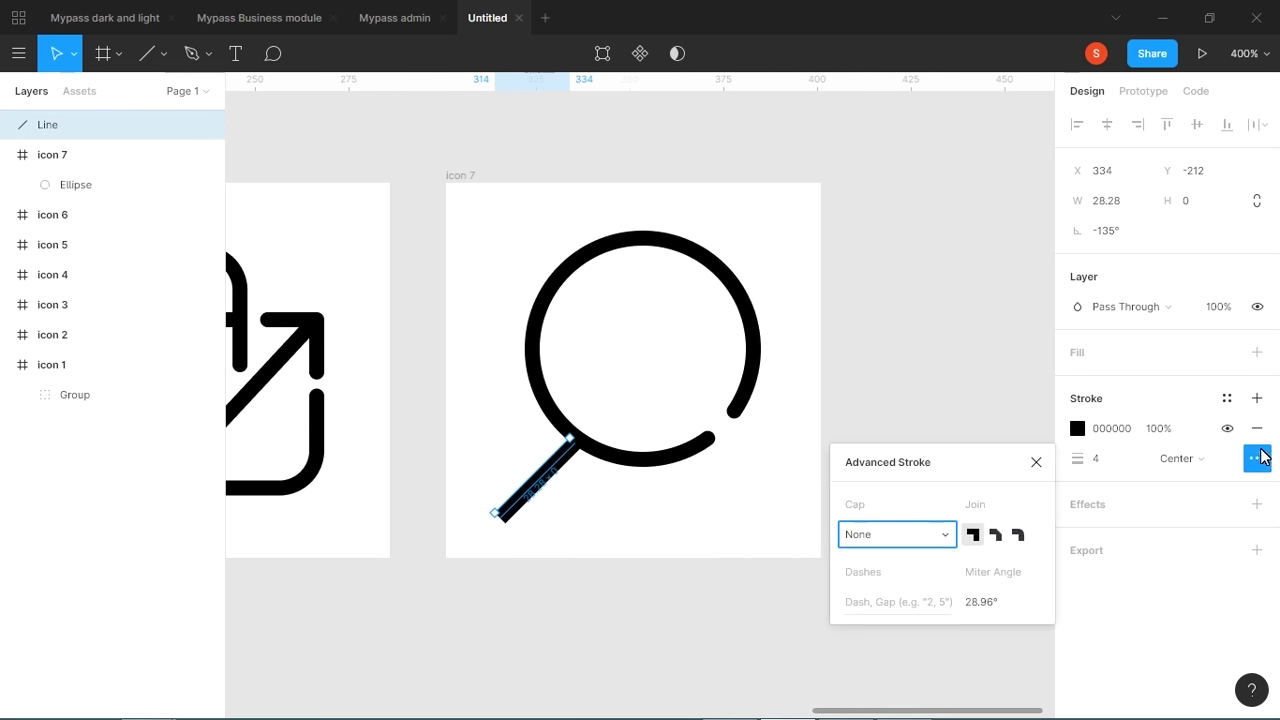
pyautogui.click(943, 535)
pyautogui.click(893, 558)
pyautogui.click(589, 531)
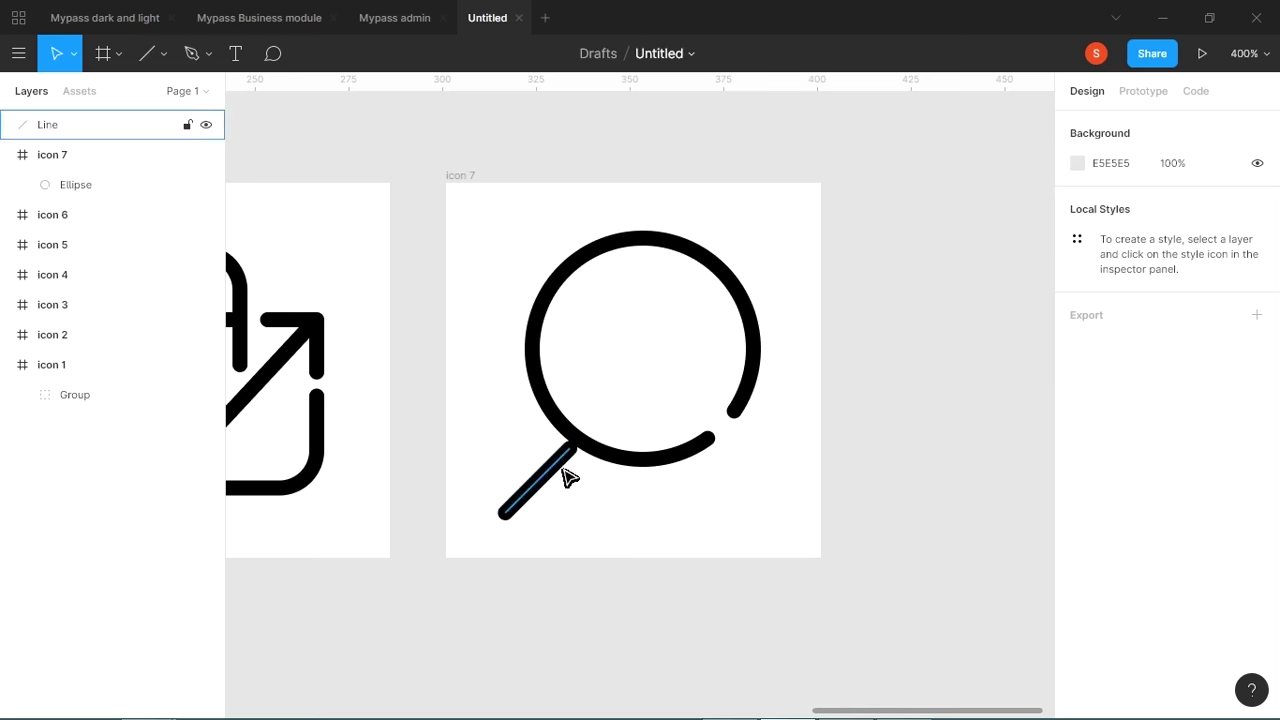
# Nudge the handle line up and left against the circle's edge and compare it with the Flaticon reference.
pyautogui.moveTo(564, 470); pyautogui.dragTo(559, 462)
pyautogui.click(575, 495)
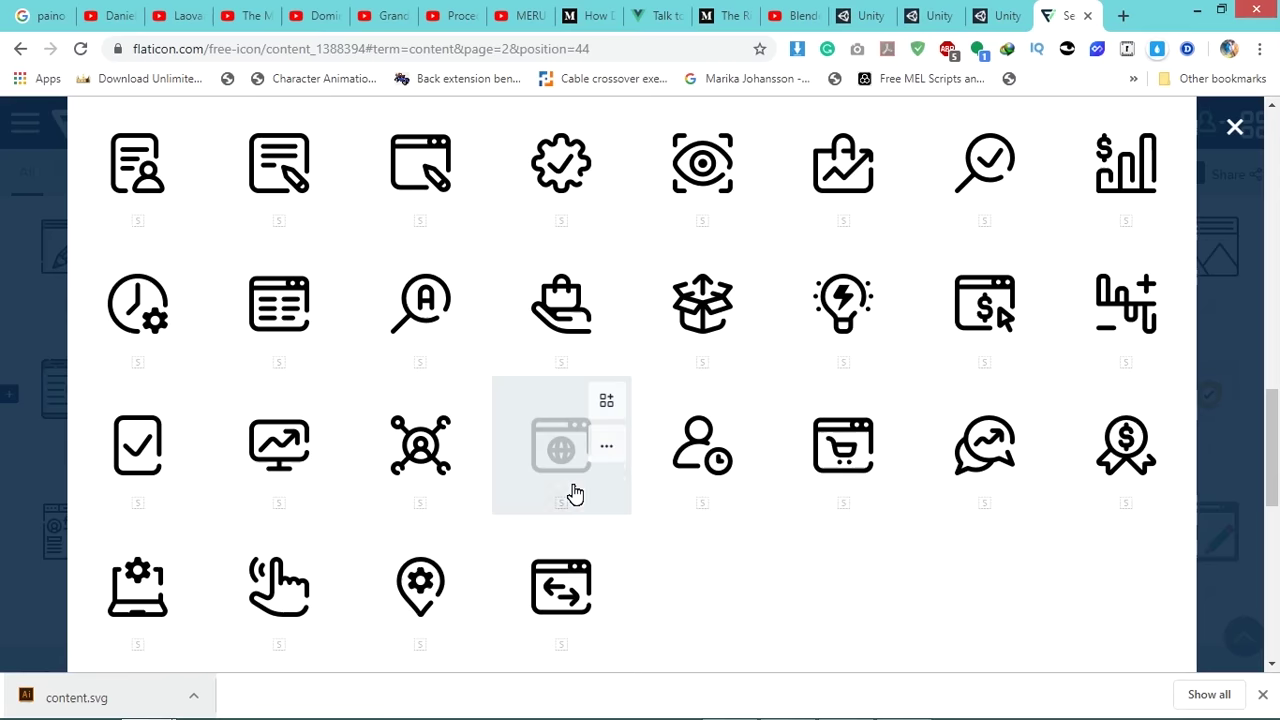
pyautogui.hotkey('alt', 'Tab')
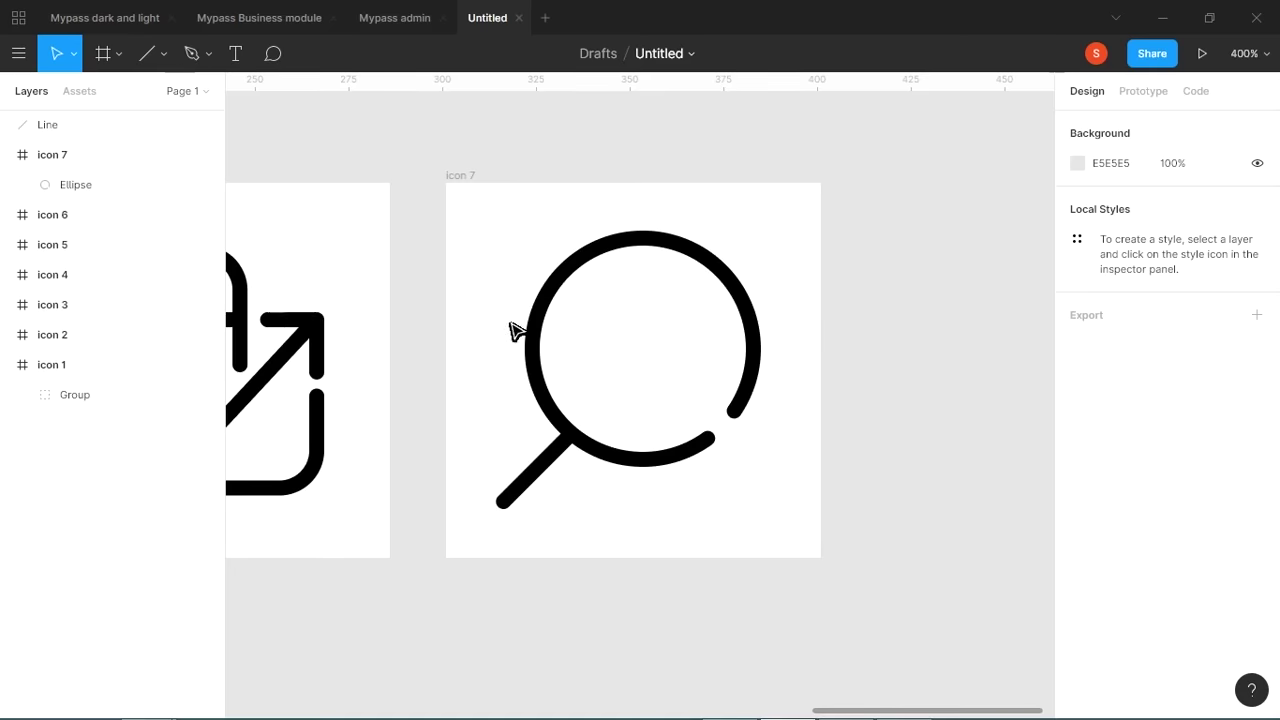
# Copy the checkmark from icon 4 into icon 7 and place it inside the magnifier circle at about X 38.27, Y 39.23.
pyautogui.hscroll(-5, 560, 370)
pyautogui.hscroll(-8, 611, 402)
pyautogui.doubleClick(445, 322)
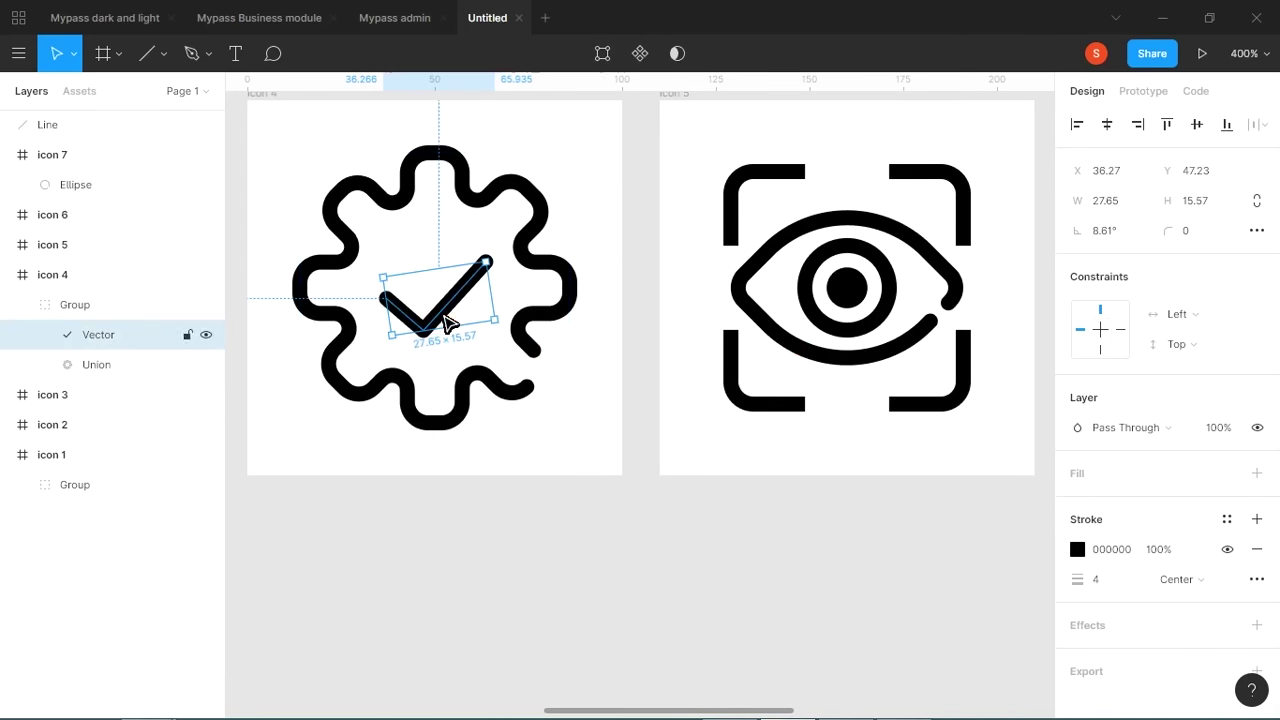
pyautogui.hscroll(10, 722, 420)
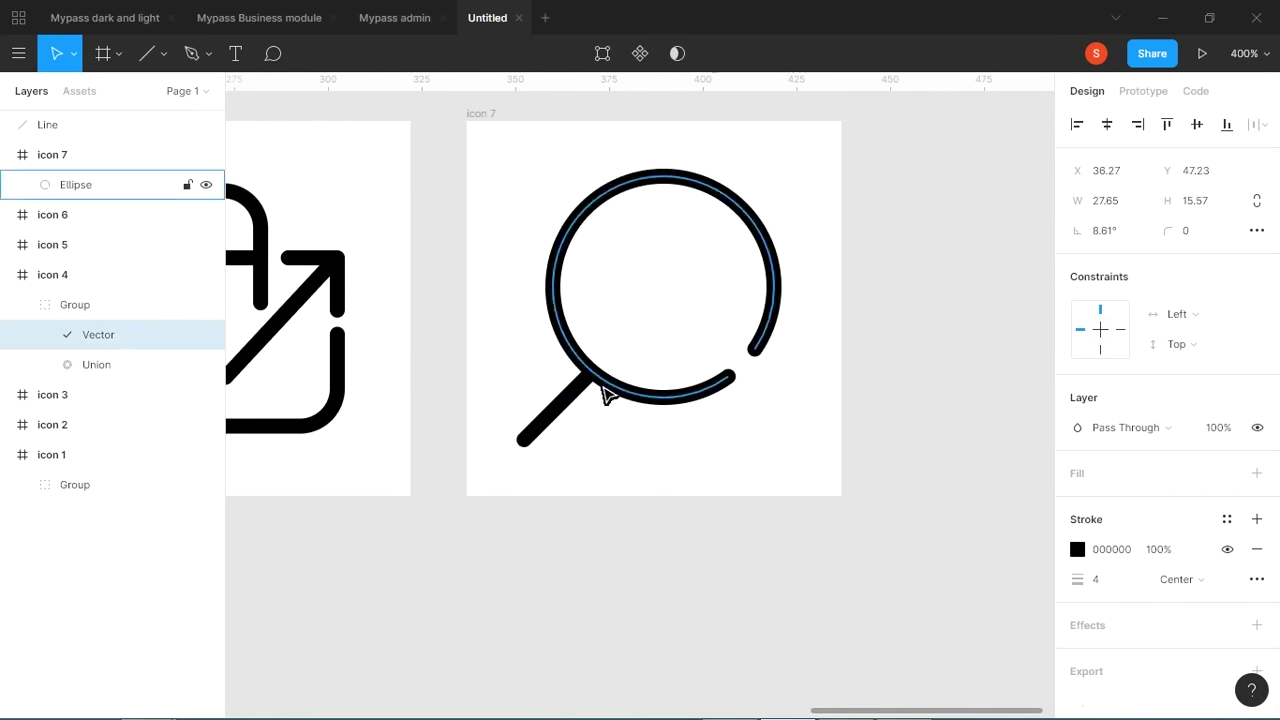
pyautogui.click(613, 395)
pyautogui.hotkey('ctrl', 'v')
pyautogui.click(689, 414)
pyautogui.hotkey('alt', 'Tab')
pyautogui.hotkey('alt', 'Tab')
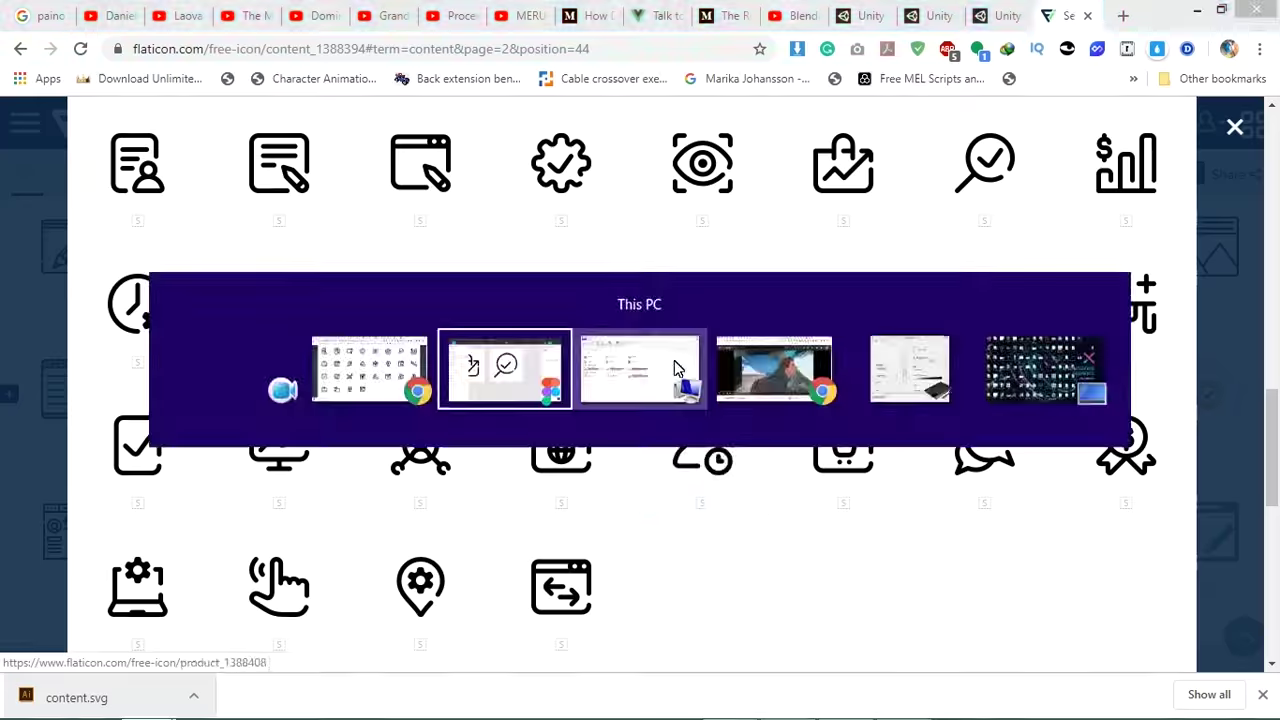
pyautogui.moveTo(654, 333); pyautogui.dragTo(665, 314)
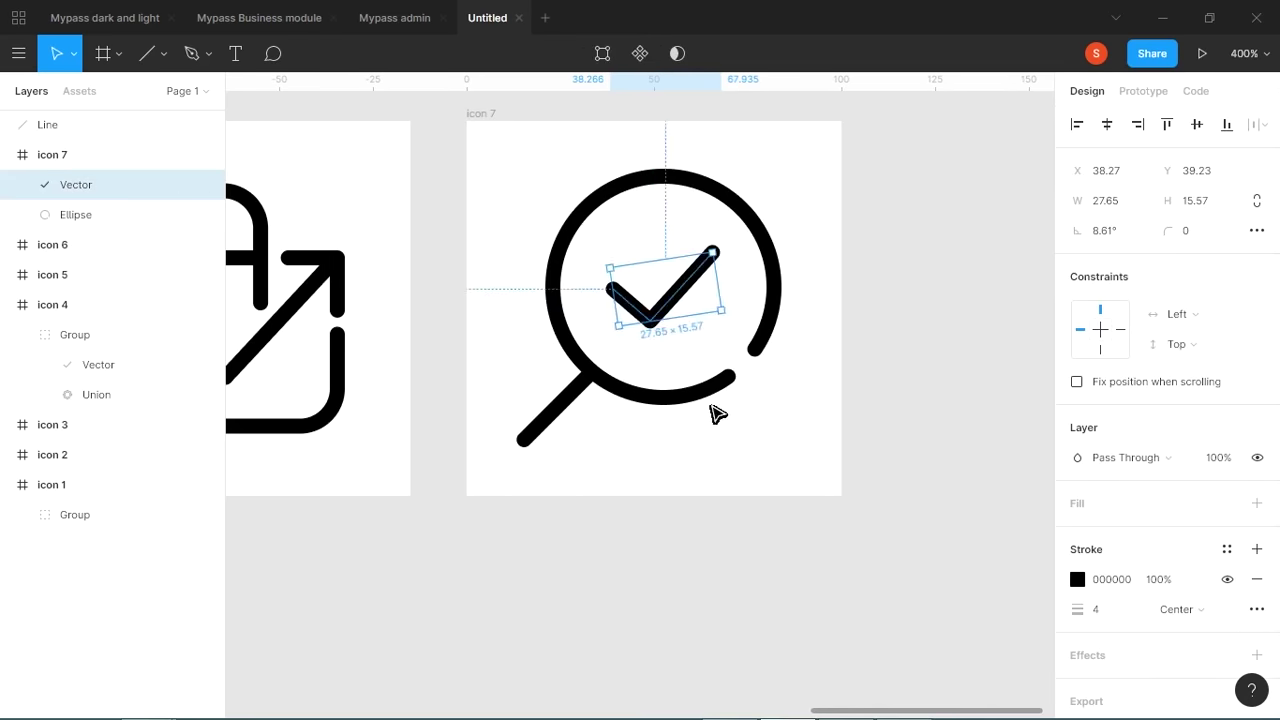
pyautogui.click(713, 410)
pyautogui.moveTo(786, 494); pyautogui.dragTo(491, 137)
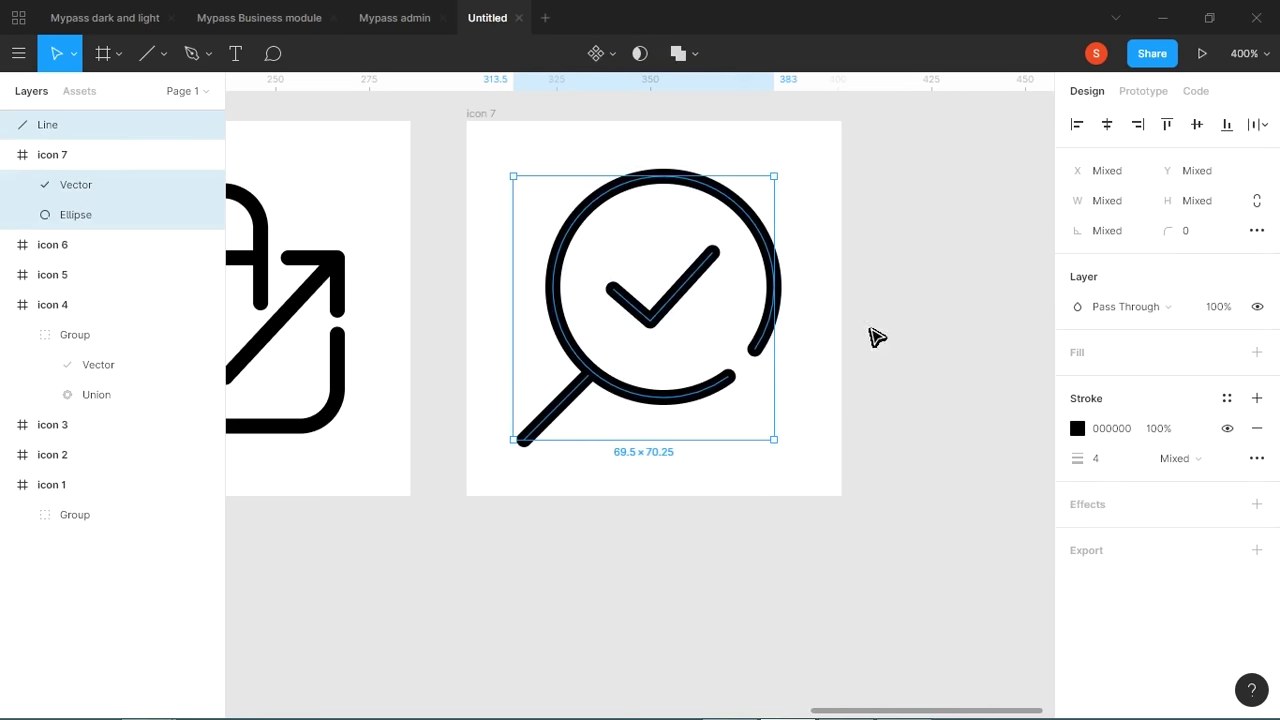
pyautogui.hotkey('ctrl', 'g')
pyautogui.click(1110, 127)
pyautogui.hotkey('ctrl', 'z')
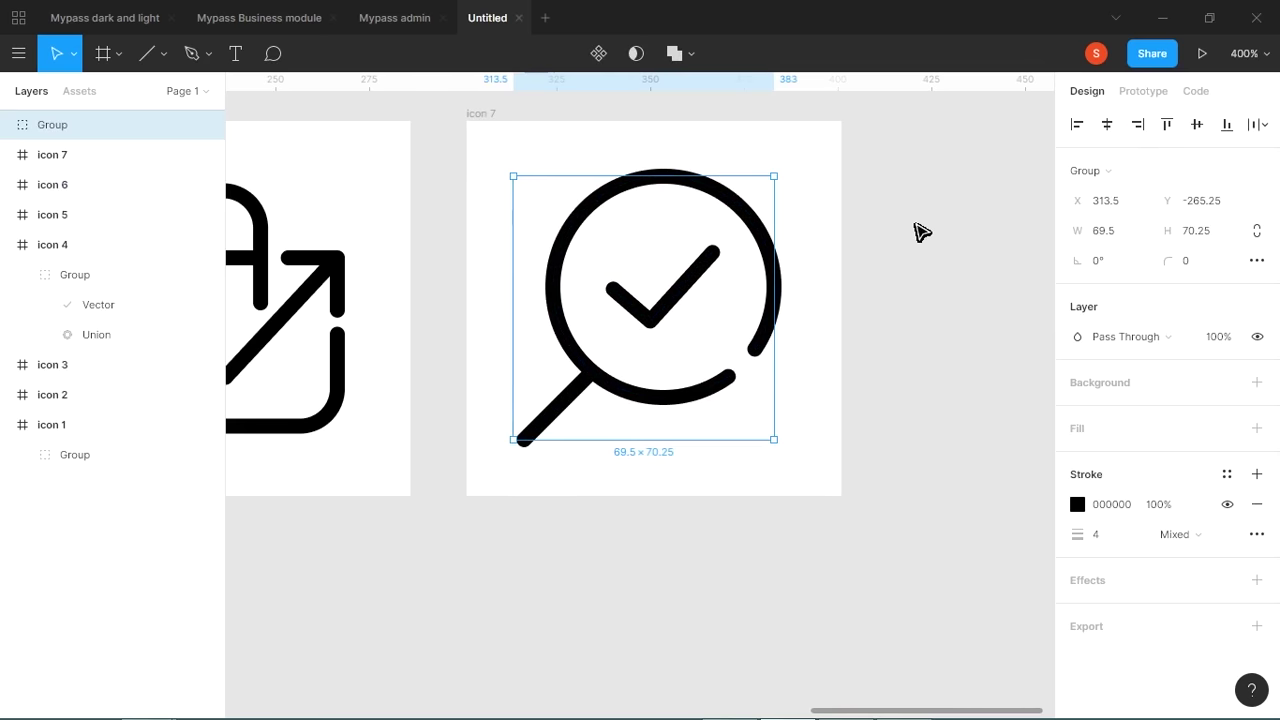
pyautogui.hotkey('ctrl', 'z')
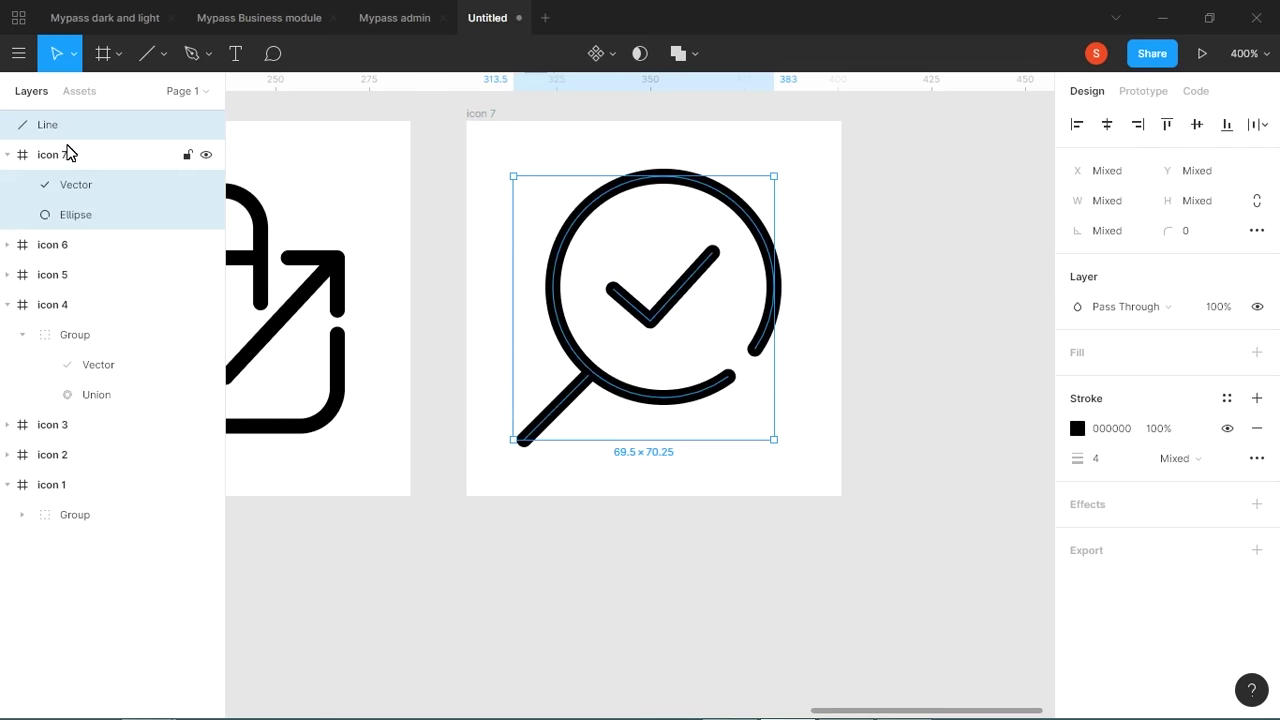
# Move the handle line into the icon 7 frame and group it with the checkmark and circle.
pyautogui.click(67, 127)
pyautogui.moveTo(67, 127); pyautogui.dragTo(82, 166)
pyautogui.keyDown('shift'); pyautogui.click(86, 213); pyautogui.keyUp('shift')
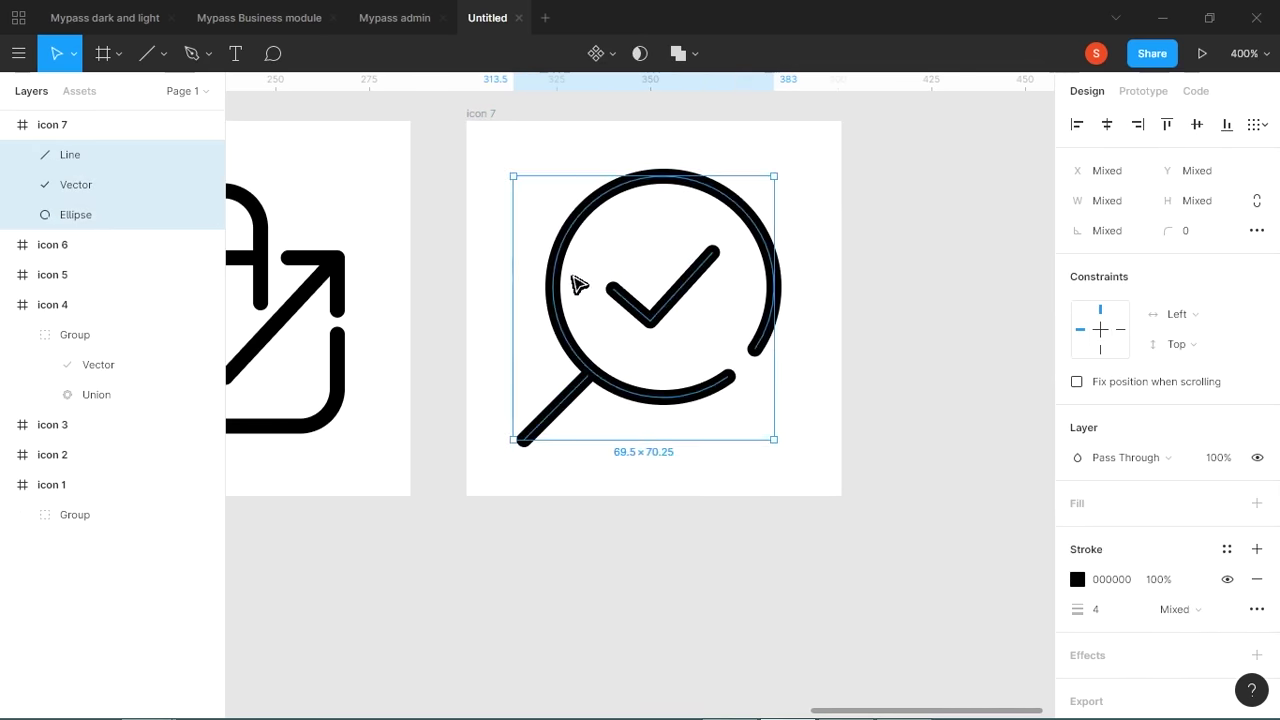
pyautogui.hotkey('ctrl', 'g')
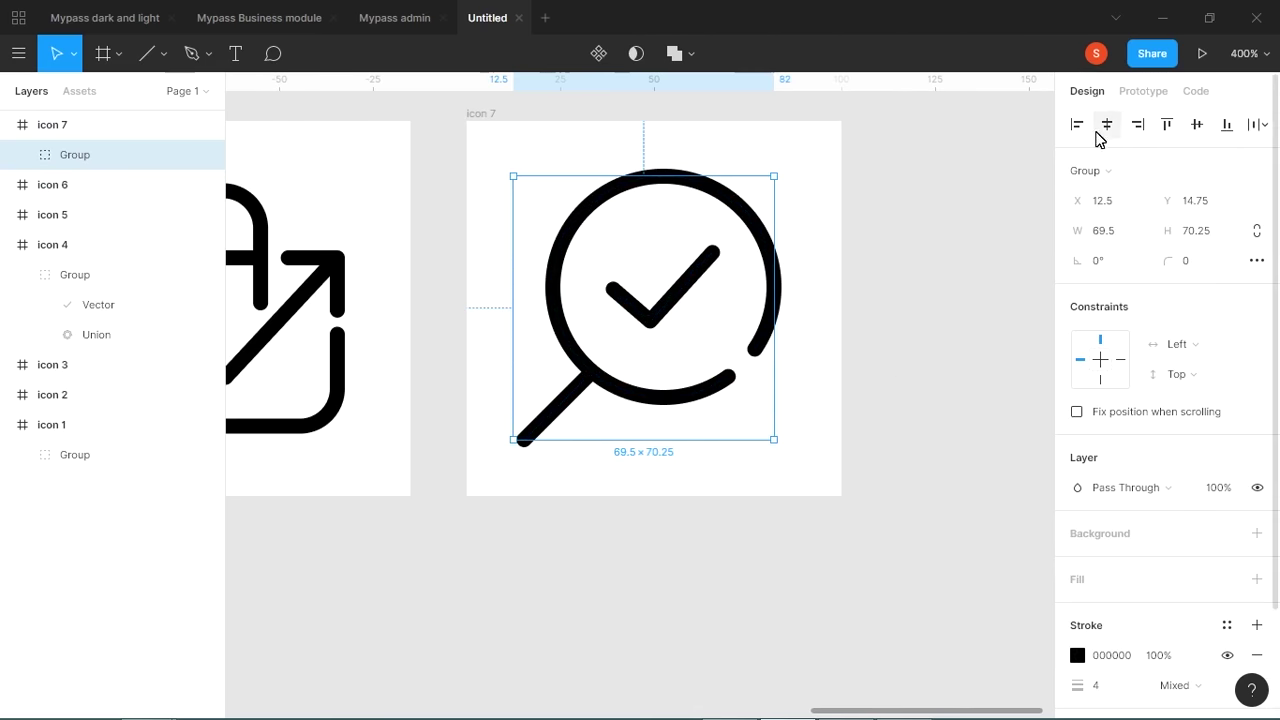
# Center the magnifier group horizontally and vertically in the icon 7 frame.
pyautogui.click(1107, 124)
pyautogui.click(1197, 124)
pyautogui.click(891, 286)
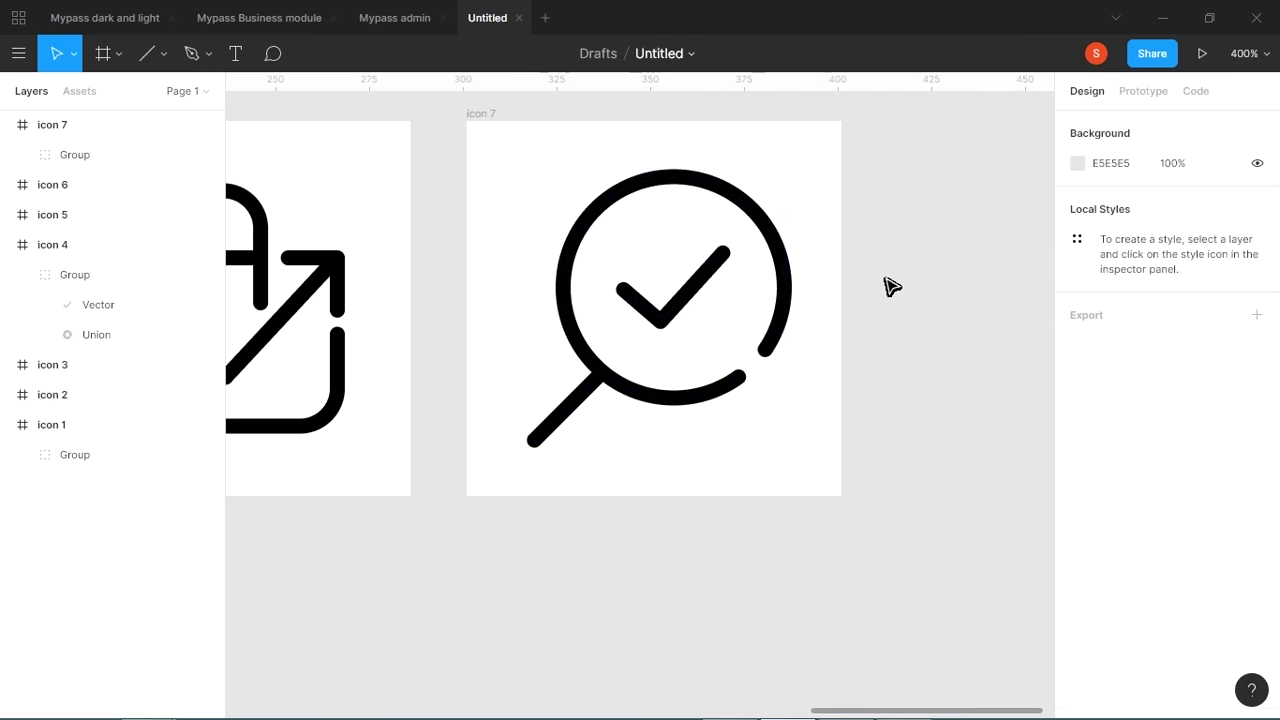
# Scale the magnifier group down around its center to about 58 × 58.63.
pyautogui.hotkey('ctrl', '-')
pyautogui.hotkey('ctrl', '-')
pyautogui.hotkey('ctrl', '-')
pyautogui.click(665, 350)
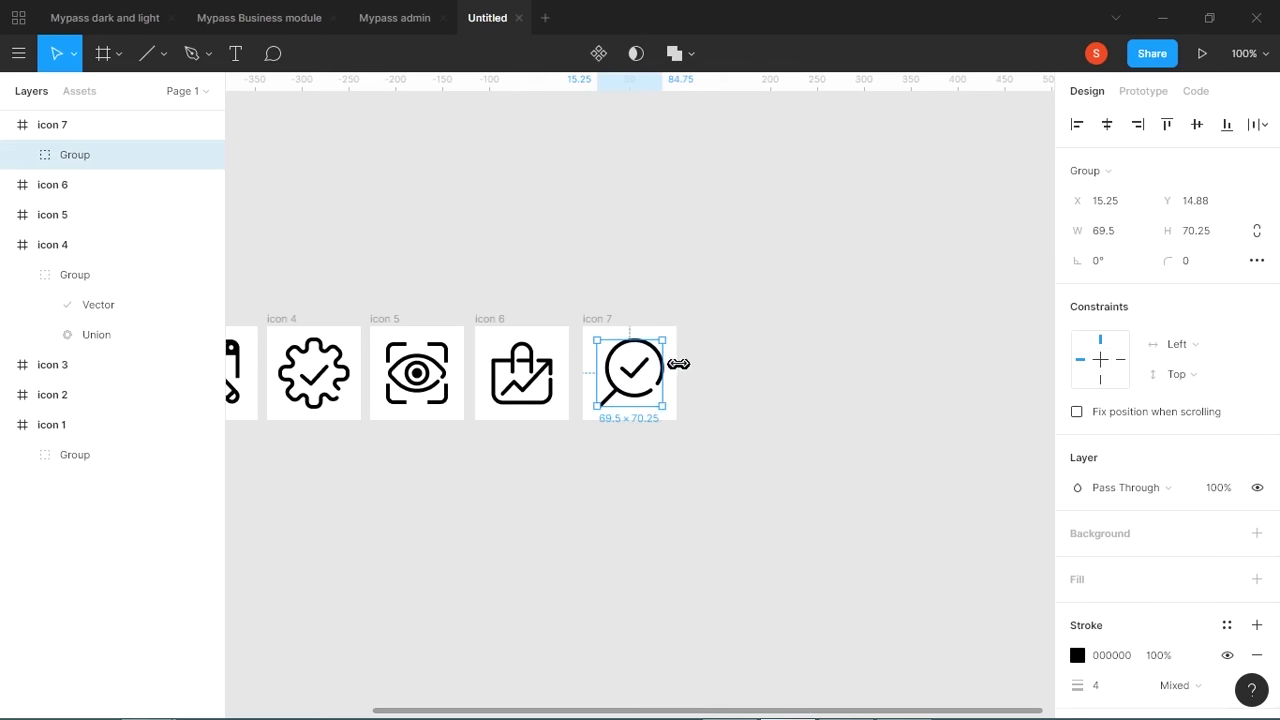
pyautogui.moveTo(674, 360); pyautogui.dragTo(672, 366)
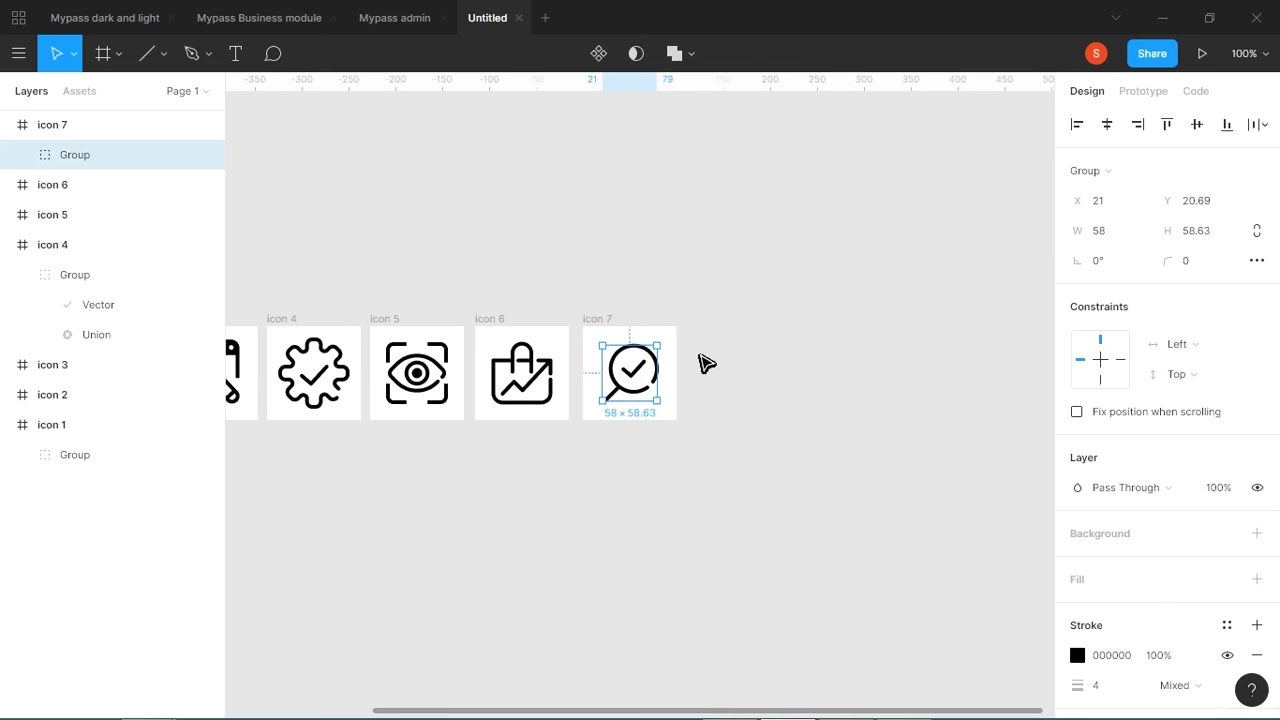
pyautogui.click(725, 349)
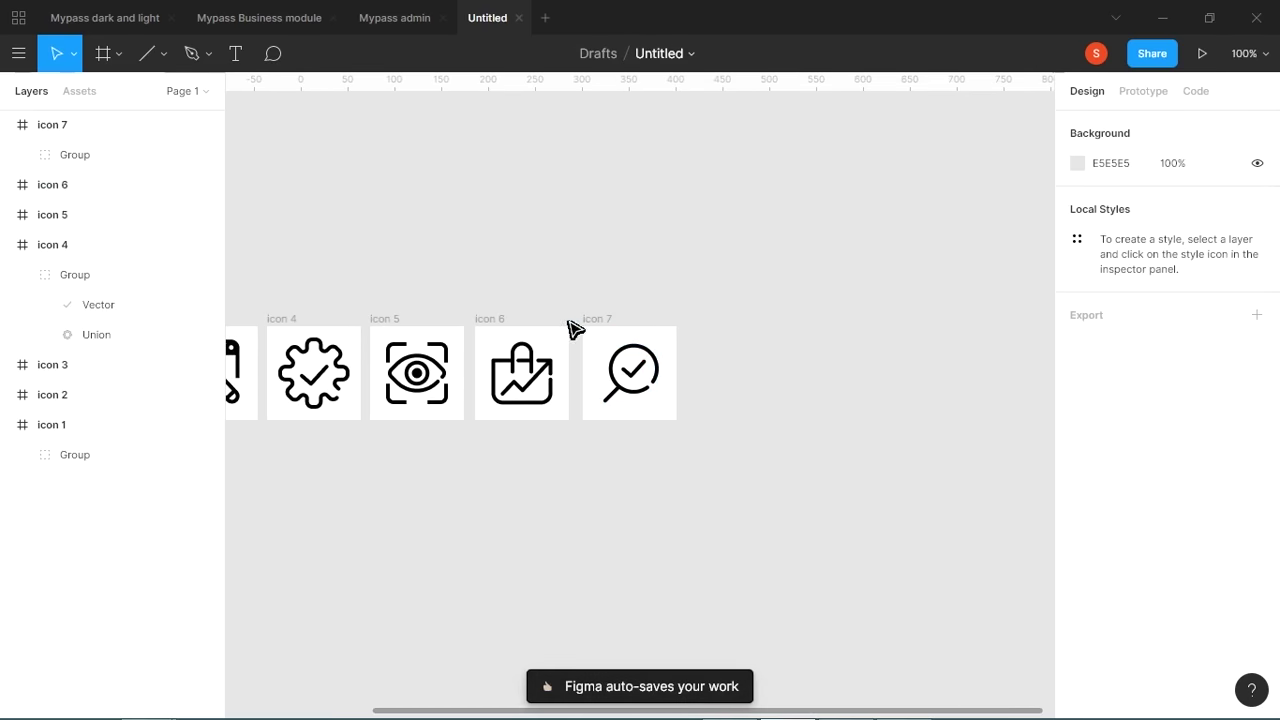
# Duplicate the icon 7 frame to its right, rename the copy icon 8, and delete the magnifier inside it.
pyautogui.click(9, 125)
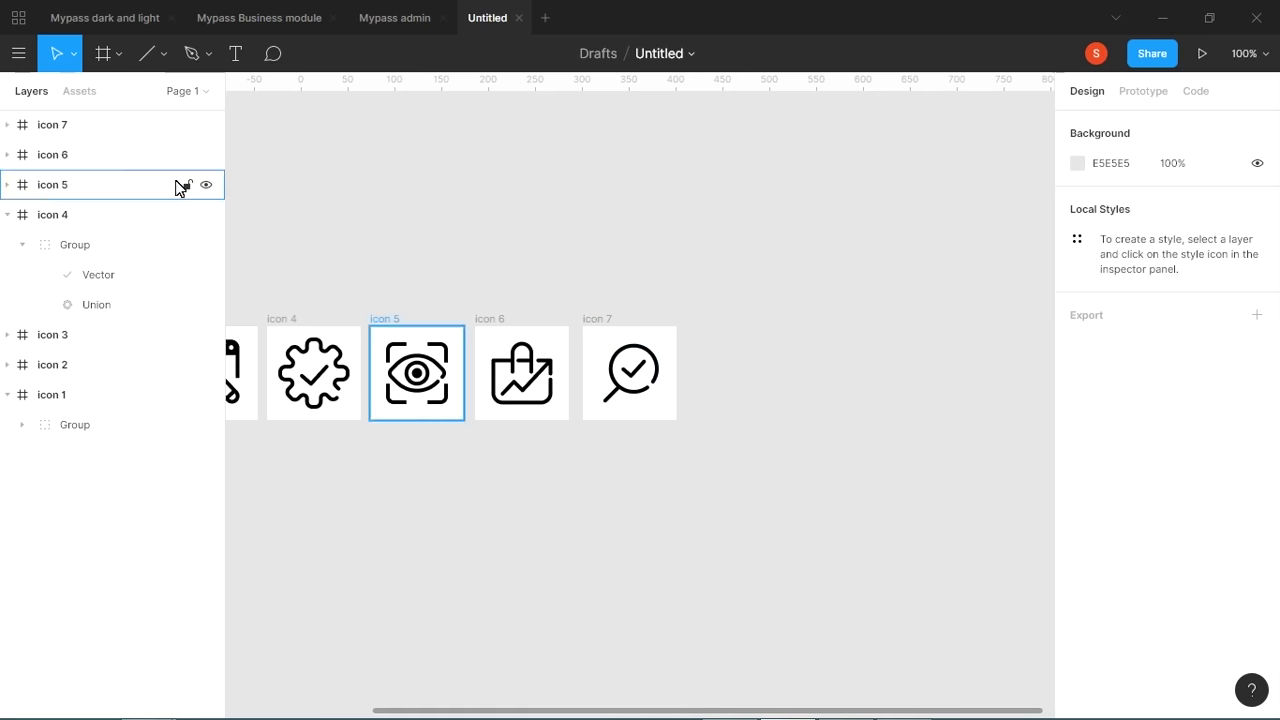
pyautogui.click(80, 125)
pyautogui.keyDown('alt'); pyautogui.moveTo(668, 350); pyautogui.dragTo(771, 355); pyautogui.keyUp('alt')
pyautogui.doubleClick(63, 125)
pyautogui.moveTo(62, 125); pyautogui.dragTo(92, 133)
pyautogui.press('Return')
pyautogui.moveTo(781, 318); pyautogui.dragTo(700, 446)
pyautogui.press('Delete')
# Draw a rectangle about 19.5 × 34 in the lower-left part of the icon 8 frame and set its corner radius to 8.
pyautogui.press('+')
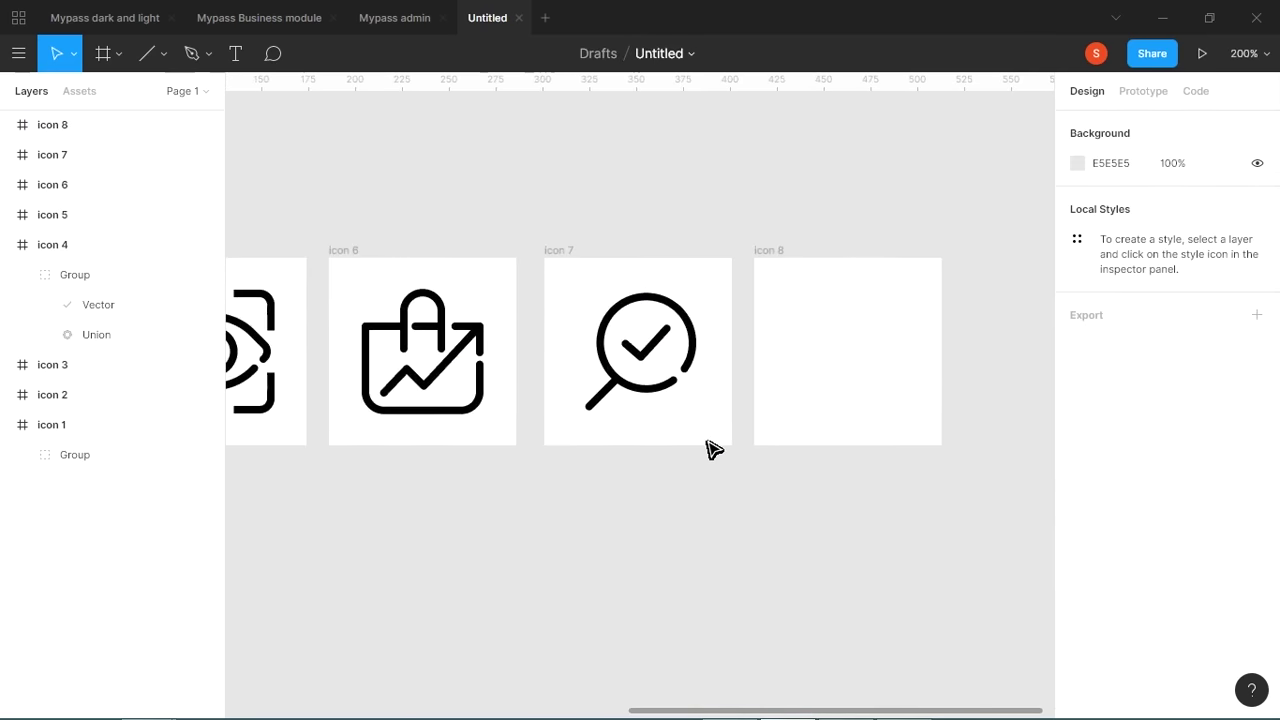
pyautogui.hotkey('ctrl', '+')
pyautogui.hscroll(5, 763, 403)
pyautogui.click(652, 457)
pyautogui.hotkey('alt', 'Tab')
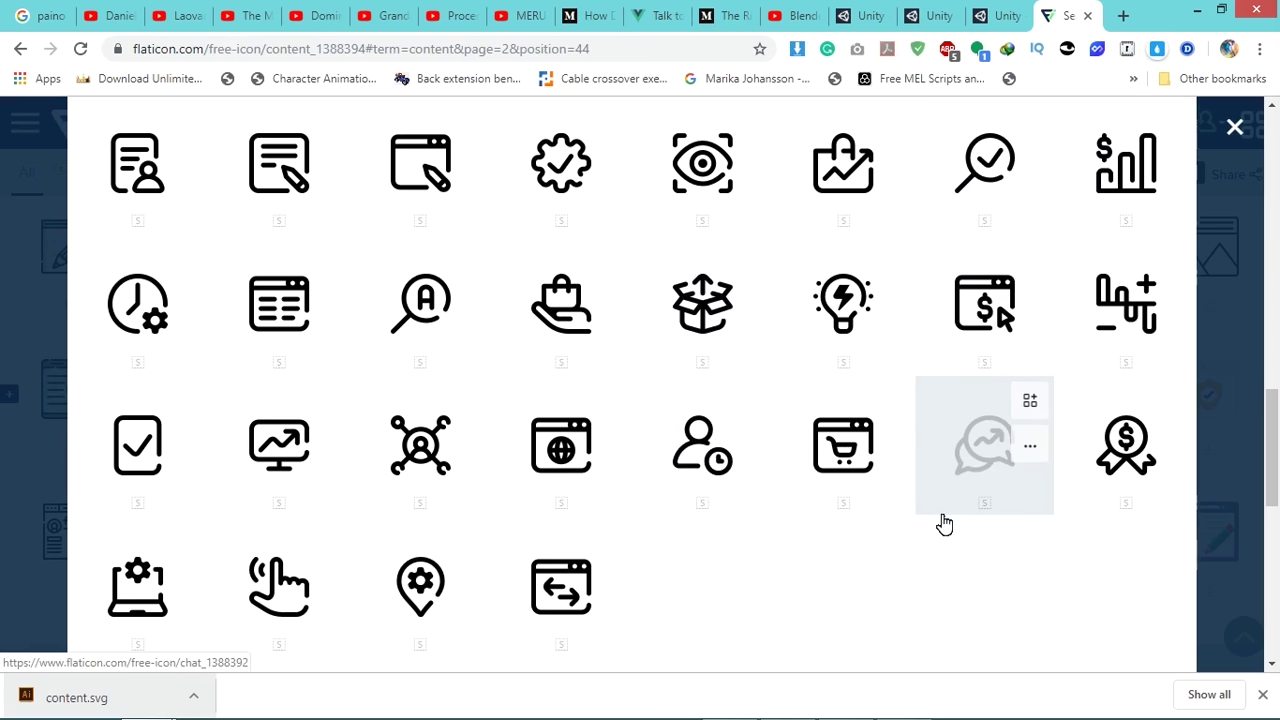
pyautogui.hotkey('alt', 'Tab')
pyautogui.press('r')
pyautogui.moveTo(660, 342); pyautogui.dragTo(737, 477)
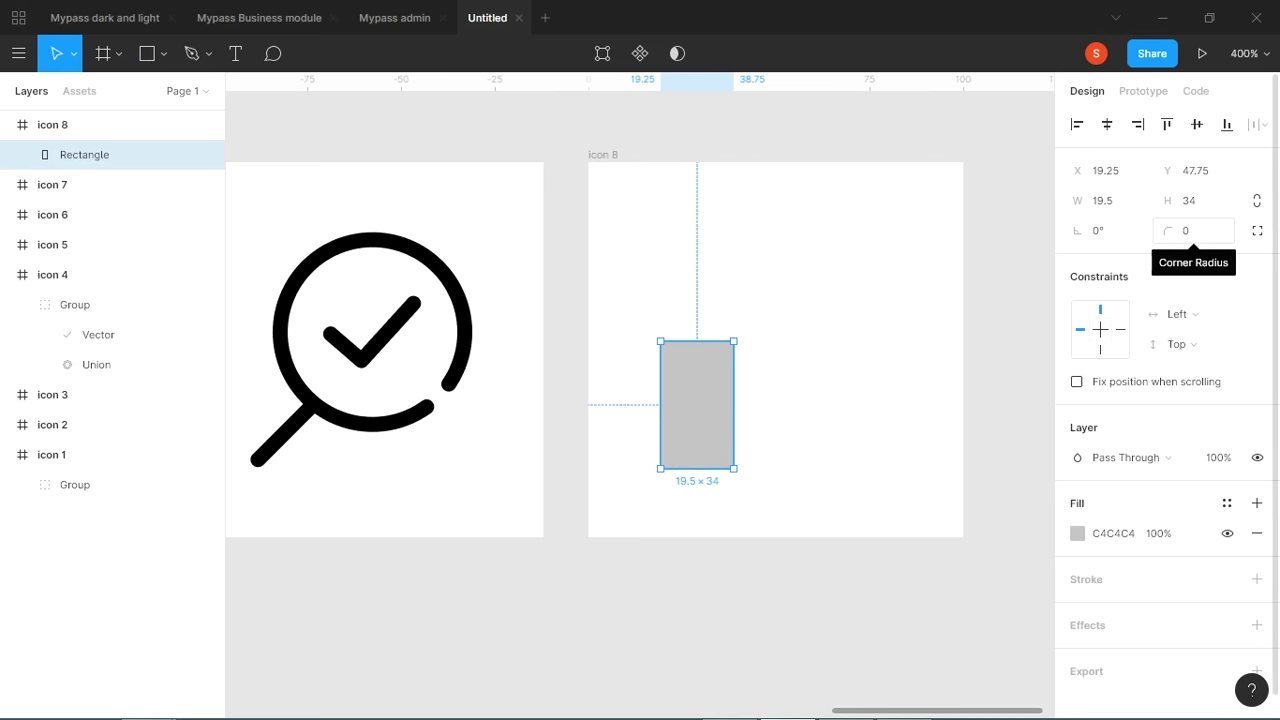
pyautogui.moveTo(1167, 231); pyautogui.dragTo(1268, 219)
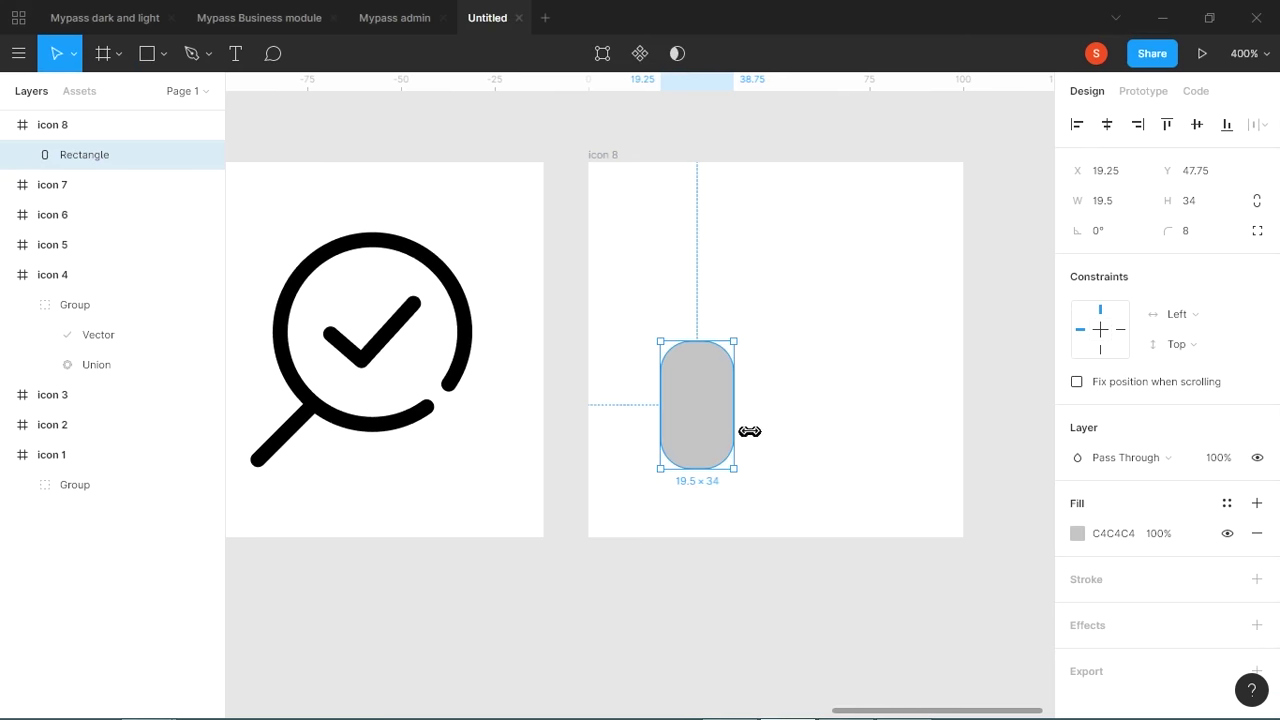
# Remove the rectangle's fill and add a black stroke with a width of 4.
pyautogui.click(1257, 533)
pyautogui.click(1257, 549)
pyautogui.click(1090, 611)
pyautogui.write('4')
pyautogui.press('Return')
pyautogui.press('Return')
pyautogui.press('Escape')
pyautogui.click(188, 52)
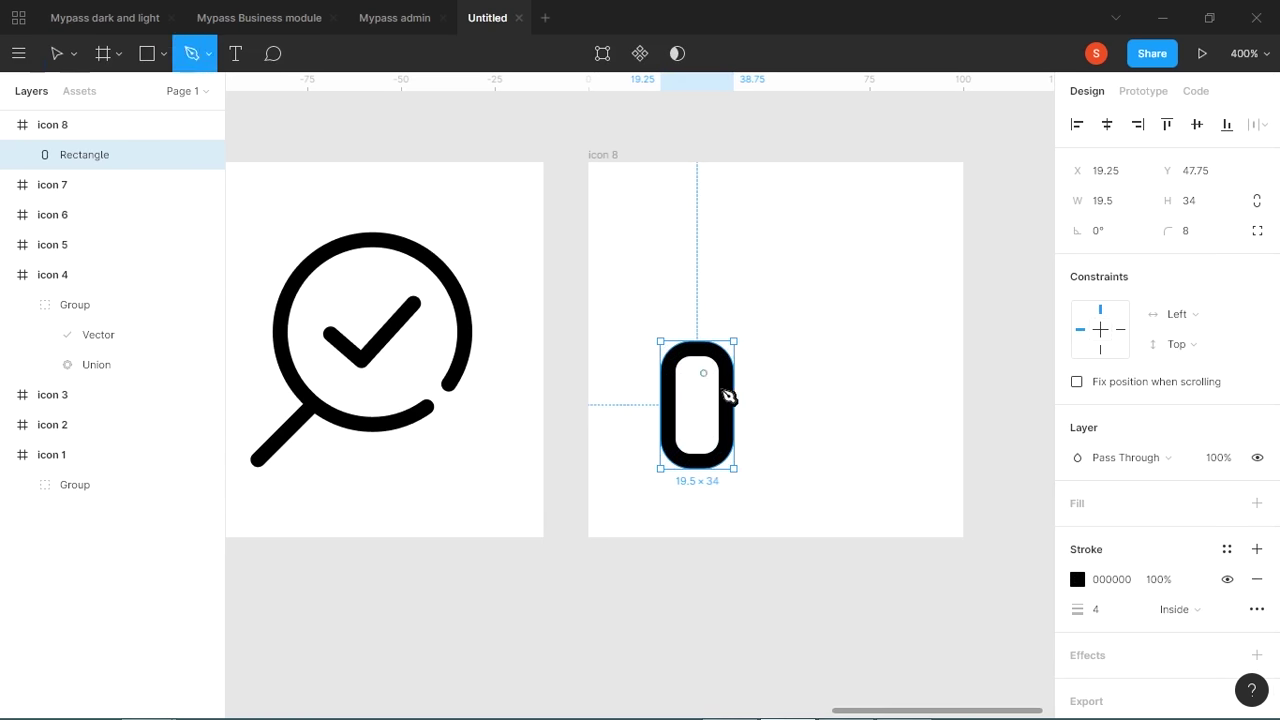
pyautogui.press('Escape')
pyautogui.moveTo(727, 404); pyautogui.dragTo(725, 414)
pyautogui.hotkey('ctrl', 'z')
# Open the rectangle's outline by adding a point midway down its right side and deleting its lower-right corner point.
pyautogui.doubleClick(729, 404)
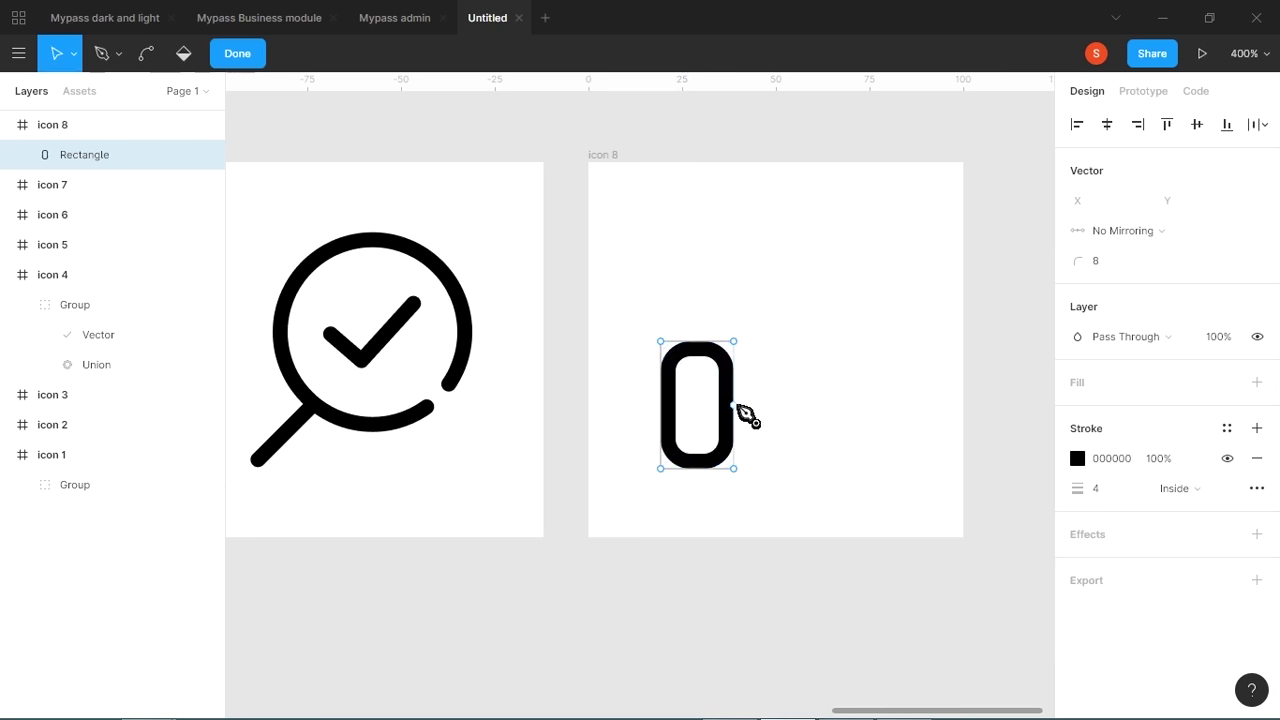
pyautogui.click(736, 407)
pyautogui.click(734, 469)
pyautogui.press('Delete')
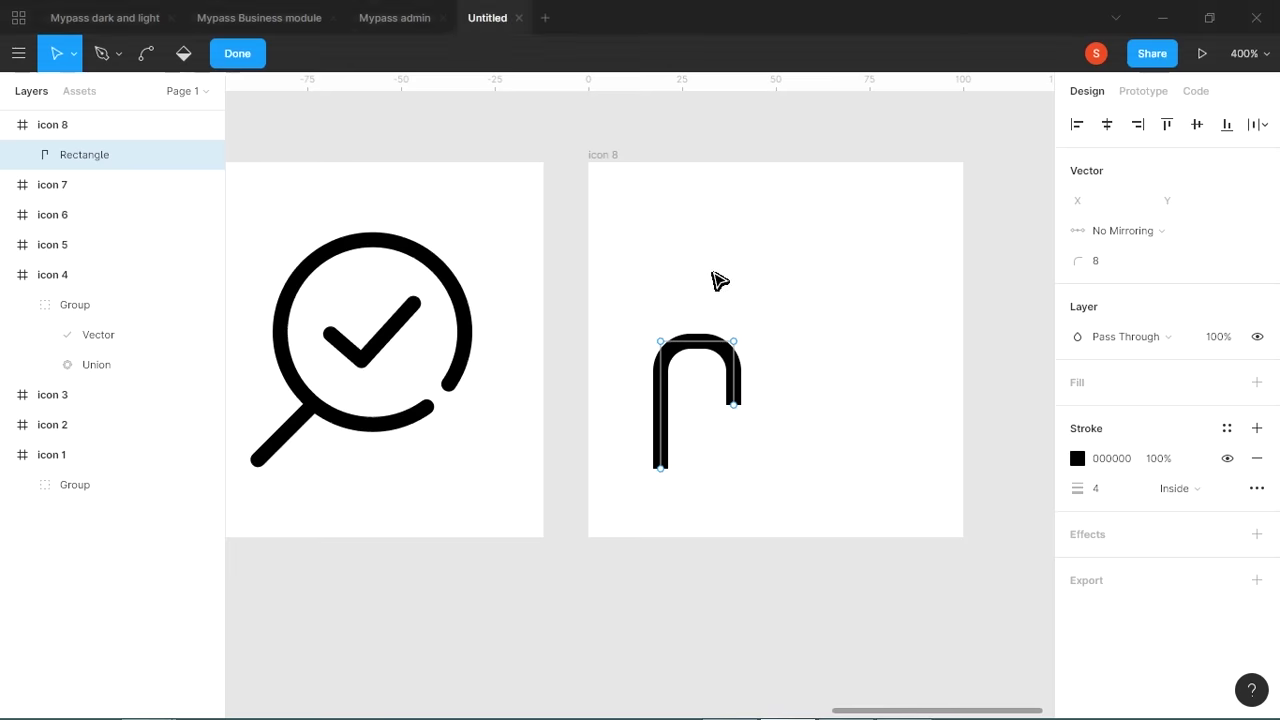
pyautogui.click(237, 53)
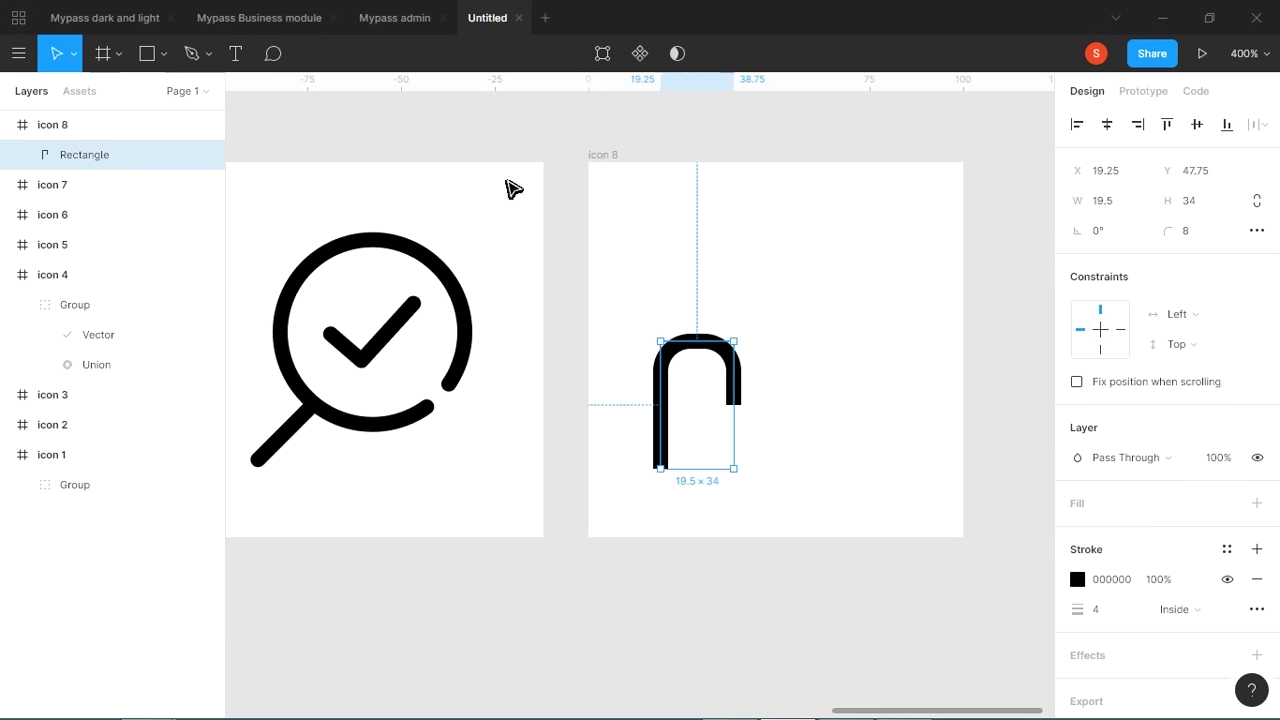
# Narrow the open bar shape to a width of 15 and set its corner radius to 5.
pyautogui.moveTo(749, 404); pyautogui.dragTo(720, 394)
pyautogui.moveTo(1172, 233); pyautogui.dragTo(1168, 233)
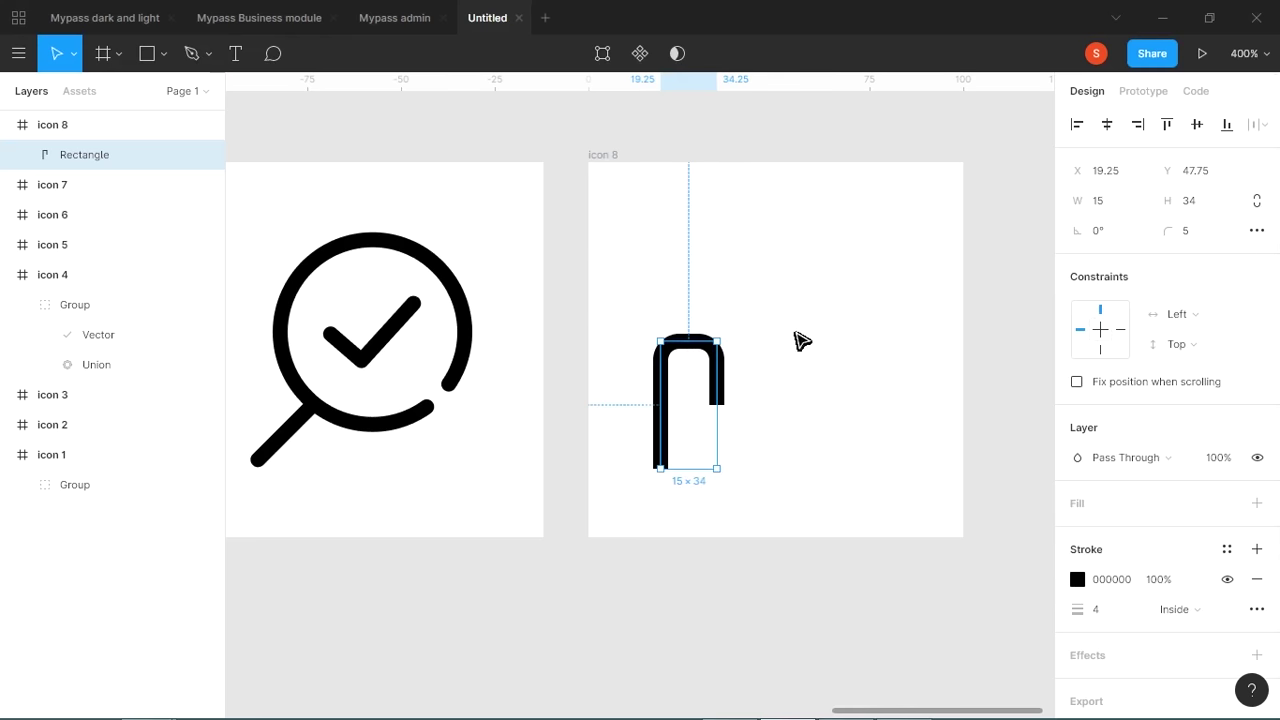
# Duplicate the bar twice toward the right and size the three bars in ascending height, the tallest about 66, following the Flaticon reference.
pyautogui.moveTo(716, 355); pyautogui.dragTo(823, 397)
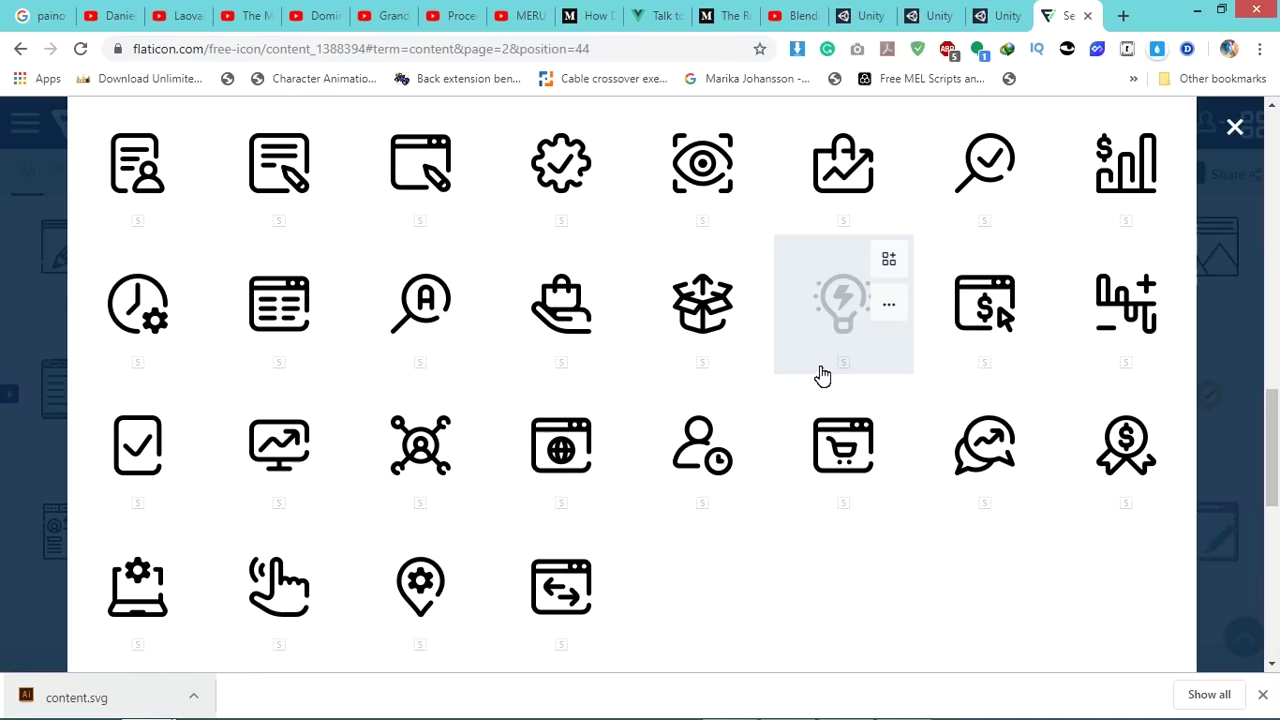
pyautogui.hotkey('alt', 'Tab')
pyautogui.moveTo(778, 366); pyautogui.dragTo(890, 222)
pyautogui.hotkey('alt', 'Tab')
pyautogui.hotkey('alt', 'Tab')
pyautogui.hotkey('alt', 'Tab')
pyautogui.hotkey('alt', 'Tab')
# Draw a horizontal baseline about 69.5 long across the lower ends of the bars and set its stroke width to 4.
pyautogui.click(940, 343)
pyautogui.press('l')
pyautogui.moveTo(656, 466)
pyautogui.mouseDown()
pyautogui.moveTo(914, 455)
pyautogui.moveTo(918, 466)
pyautogui.mouseUp()
pyautogui.click(1100, 609)
pyautogui.write('4')
pyautogui.press('Return')
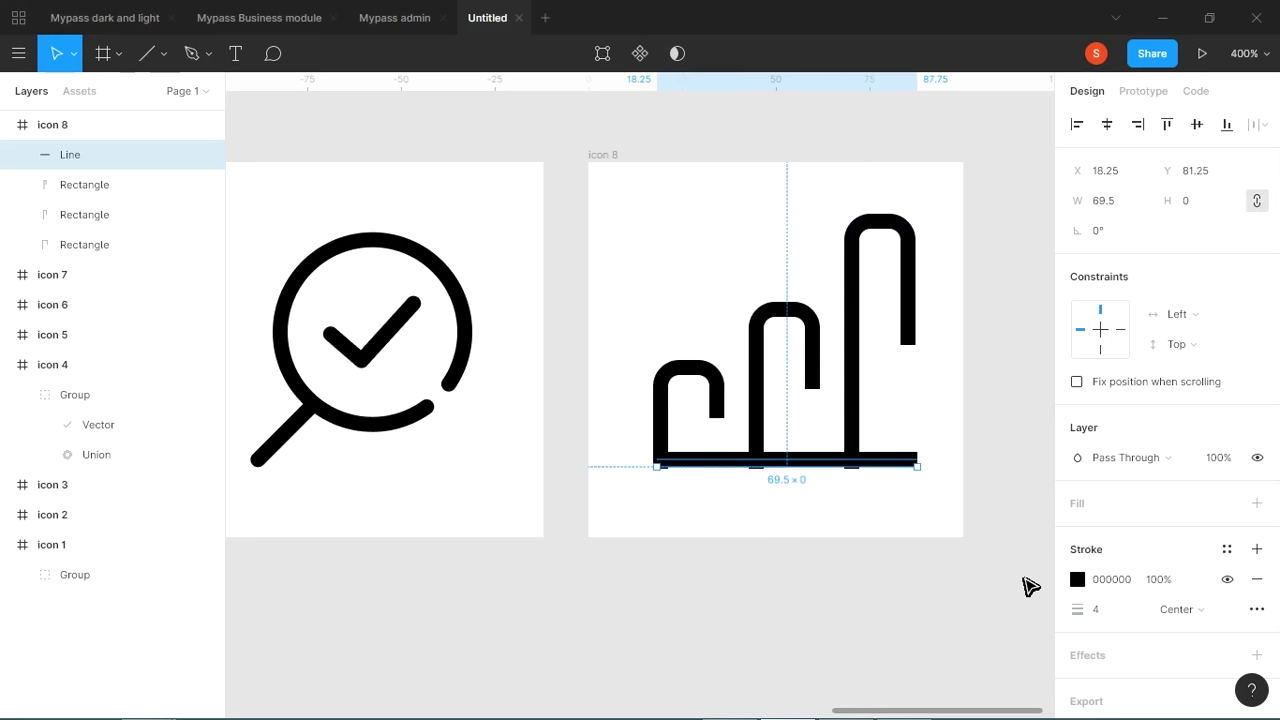
# Give the baseline round caps and nudge it to X 17.25, Y 82.25.
pyautogui.click(1257, 609)
pyautogui.click(945, 614)
pyautogui.click(906, 628)
pyautogui.click(809, 531)
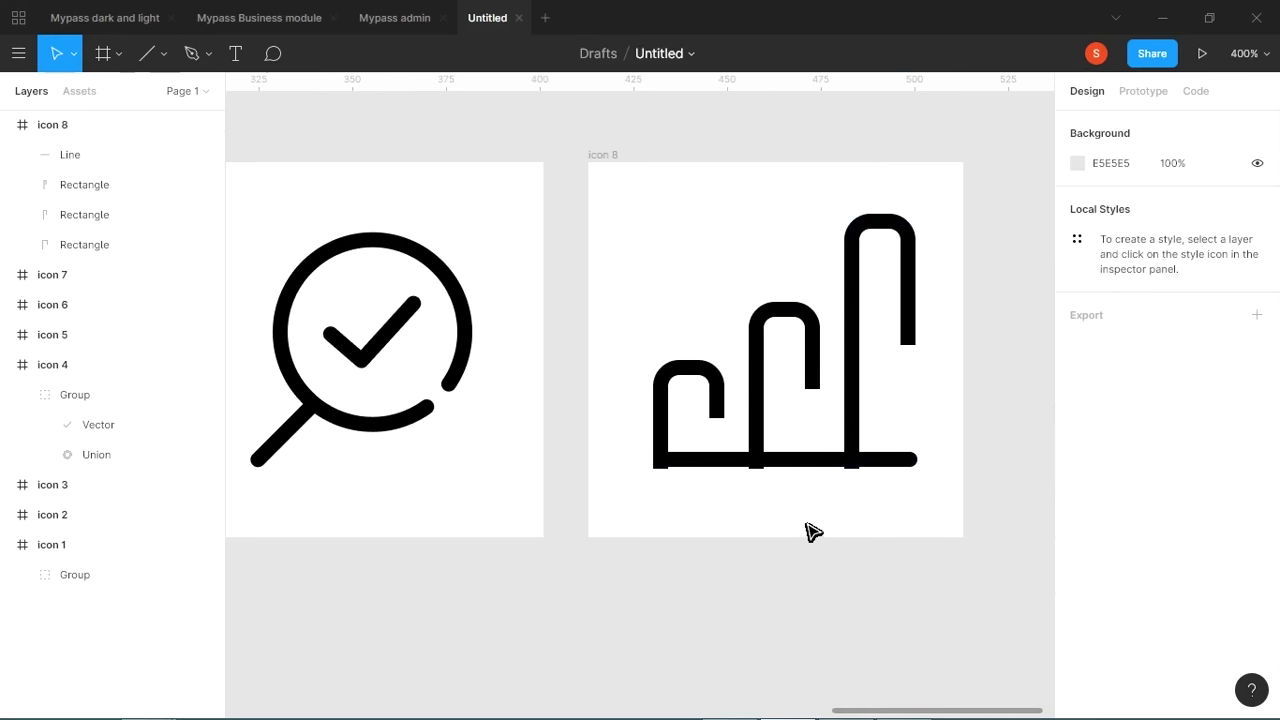
pyautogui.click(818, 466)
pyautogui.press('Down')
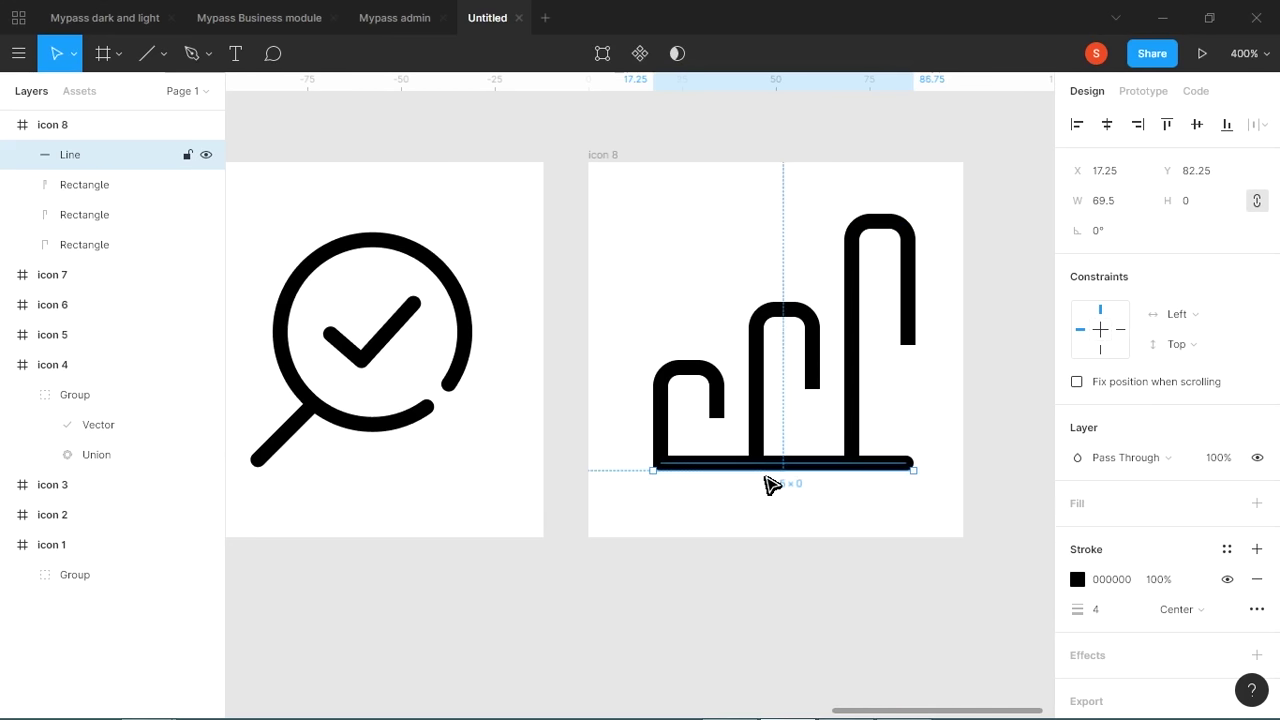
# Select the three bars together and set their stroke caps to Round.
pyautogui.moveTo(708, 177); pyautogui.dragTo(950, 432)
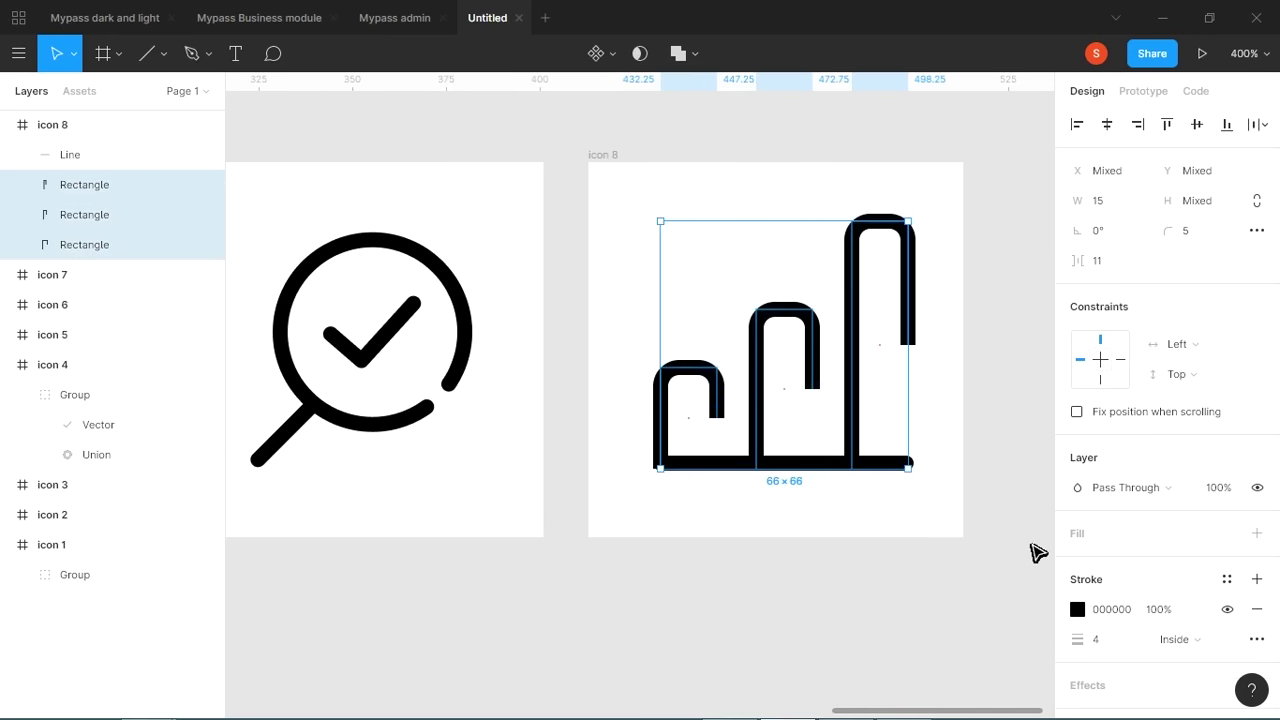
pyautogui.click(1257, 639)
pyautogui.click(895, 613)
pyautogui.click(903, 631)
pyautogui.click(795, 562)
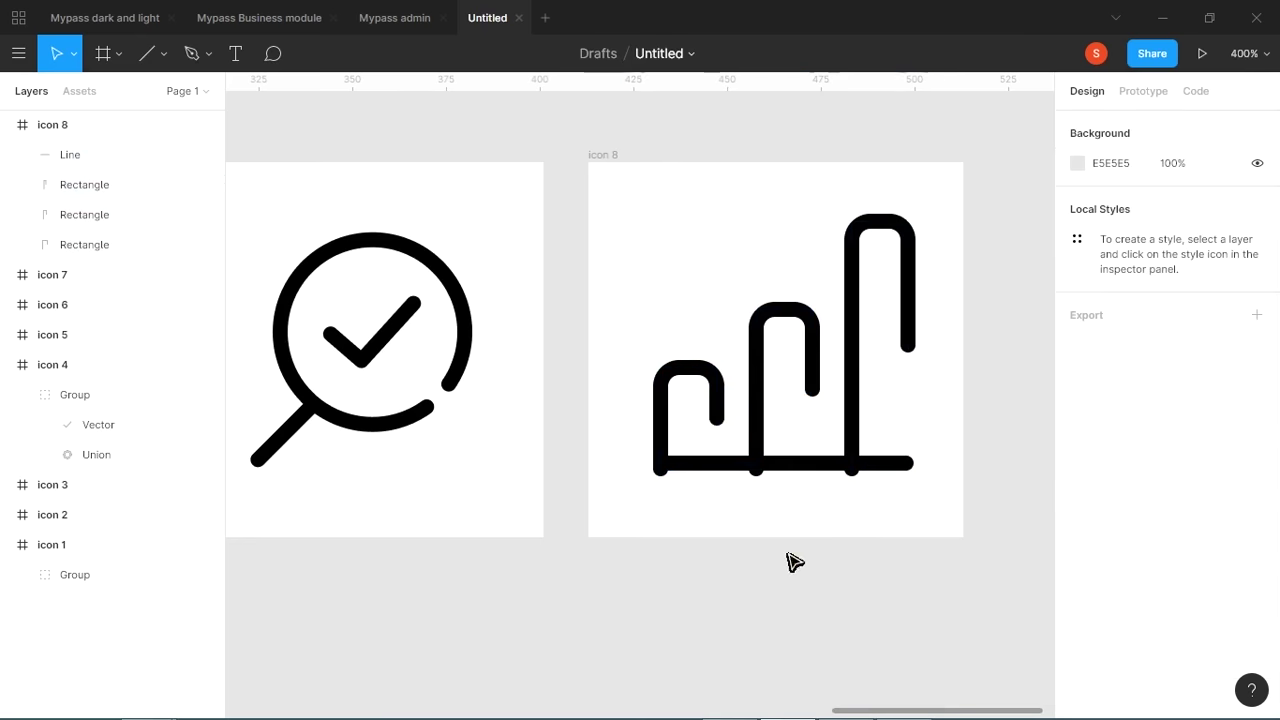
# Shorten the three bars vertically so that their lower ends line up with the baseline.
pyautogui.click(812, 475)
pyautogui.click(870, 480)
pyautogui.moveTo(640, 420); pyautogui.dragTo(862, 401)
pyautogui.moveTo(617, 468); pyautogui.dragTo(621, 463)
pyautogui.click(769, 422)
pyautogui.moveTo(698, 398); pyautogui.dragTo(837, 456)
pyautogui.moveTo(630, 278); pyautogui.dragTo(878, 522)
pyautogui.moveTo(782, 280)
pyautogui.mouseDown()
pyautogui.moveTo(782, 312)
pyautogui.moveTo(776, 289)
pyautogui.mouseUp()
pyautogui.press('Escape')
# Add a "$" text above the shortest bar at X 24, Y 29 and set its font weight to Bold.
pyautogui.press('t')
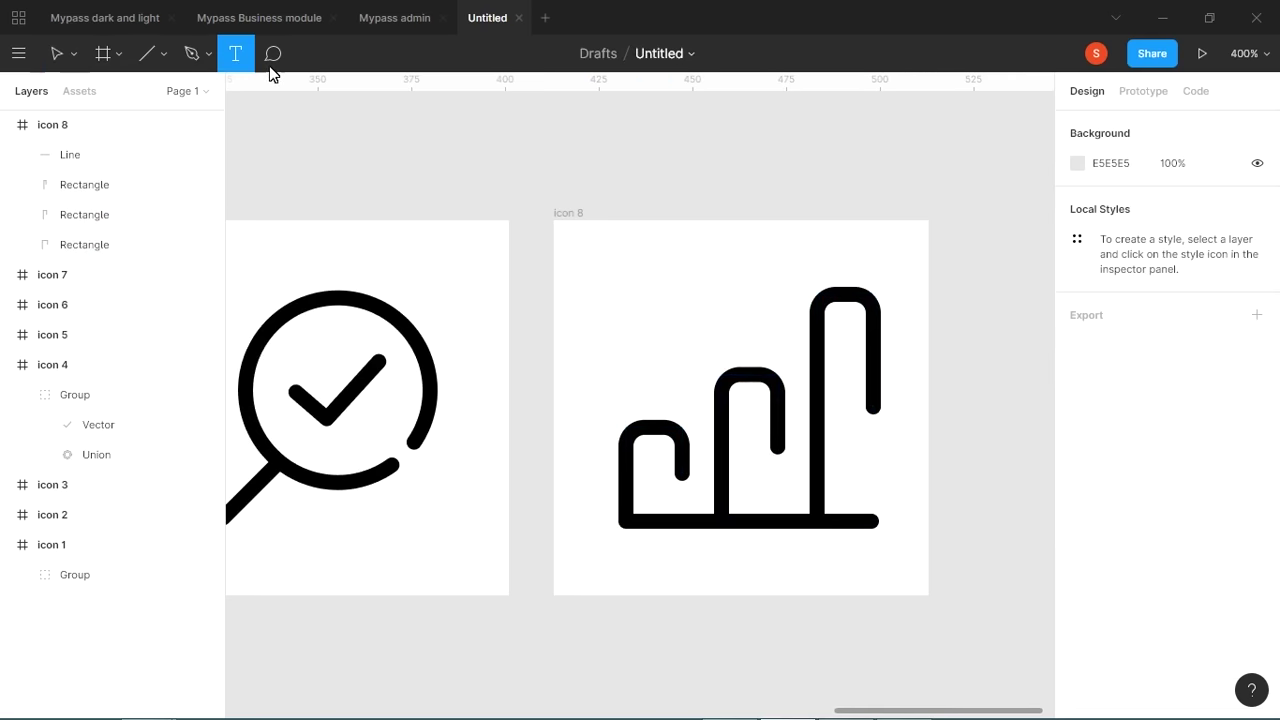
pyautogui.click(657, 343)
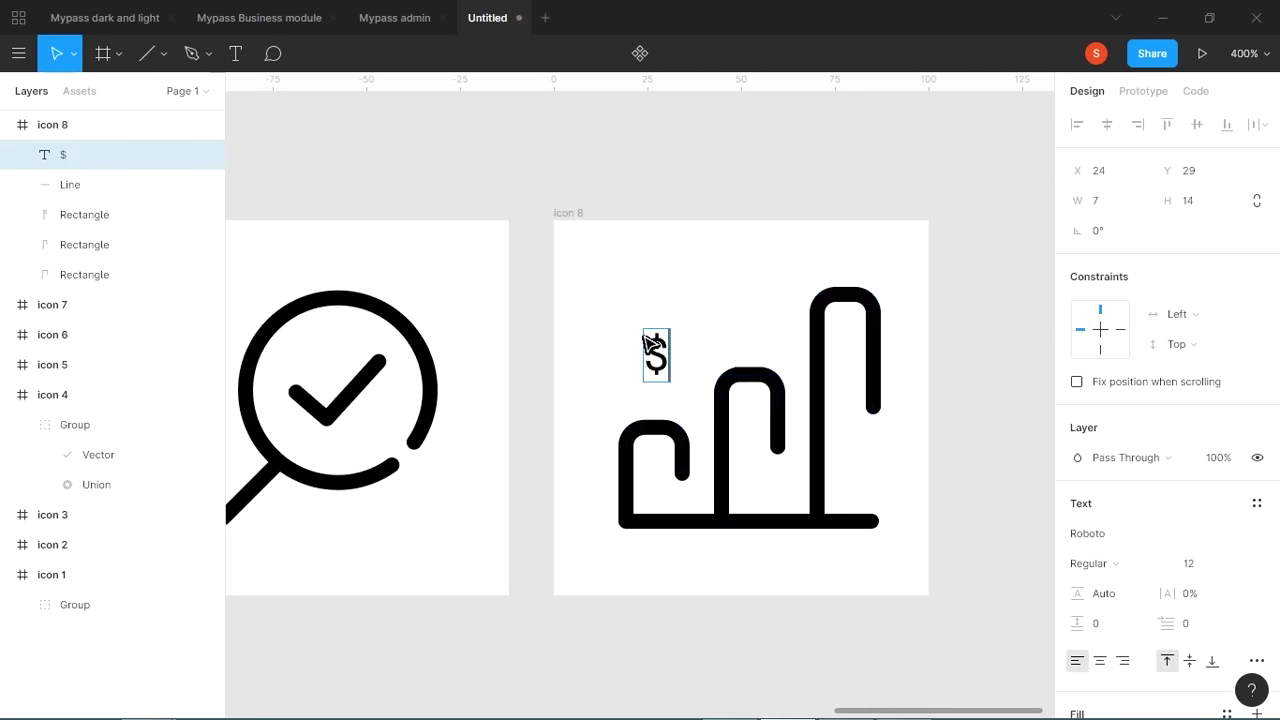
pyautogui.press('Escape')
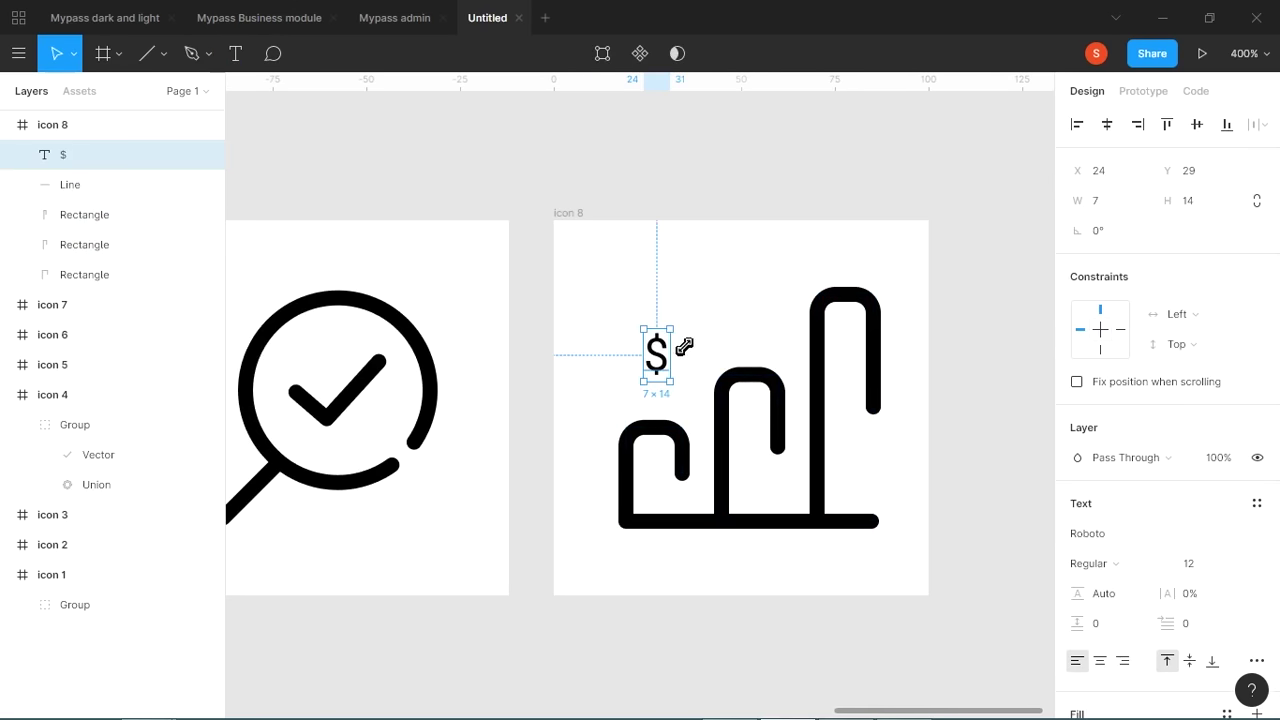
pyautogui.click(1115, 564)
pyautogui.click(1120, 516)
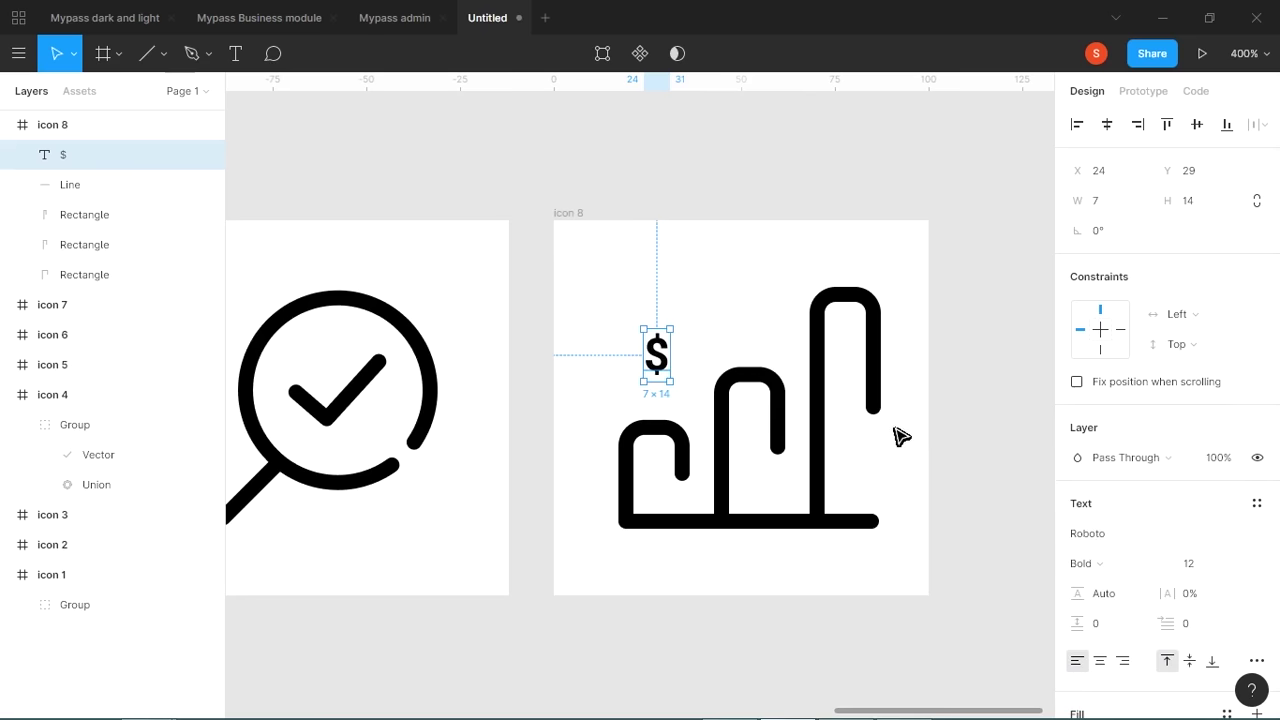
pyautogui.moveTo(671, 328); pyautogui.dragTo(698, 312)
pyautogui.hotkey('ctrl', 'z')
pyautogui.click(1116, 539)
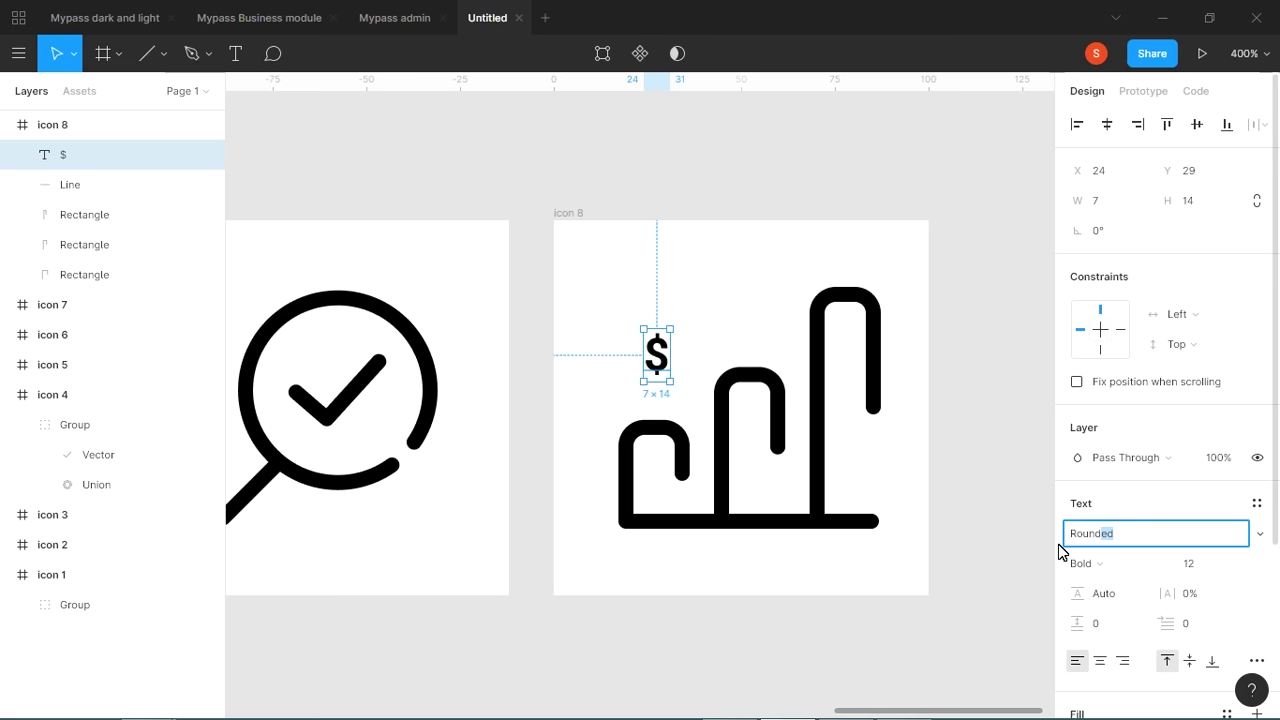
pyautogui.press('Return')
pyautogui.hotkey('ctrl', 'z')
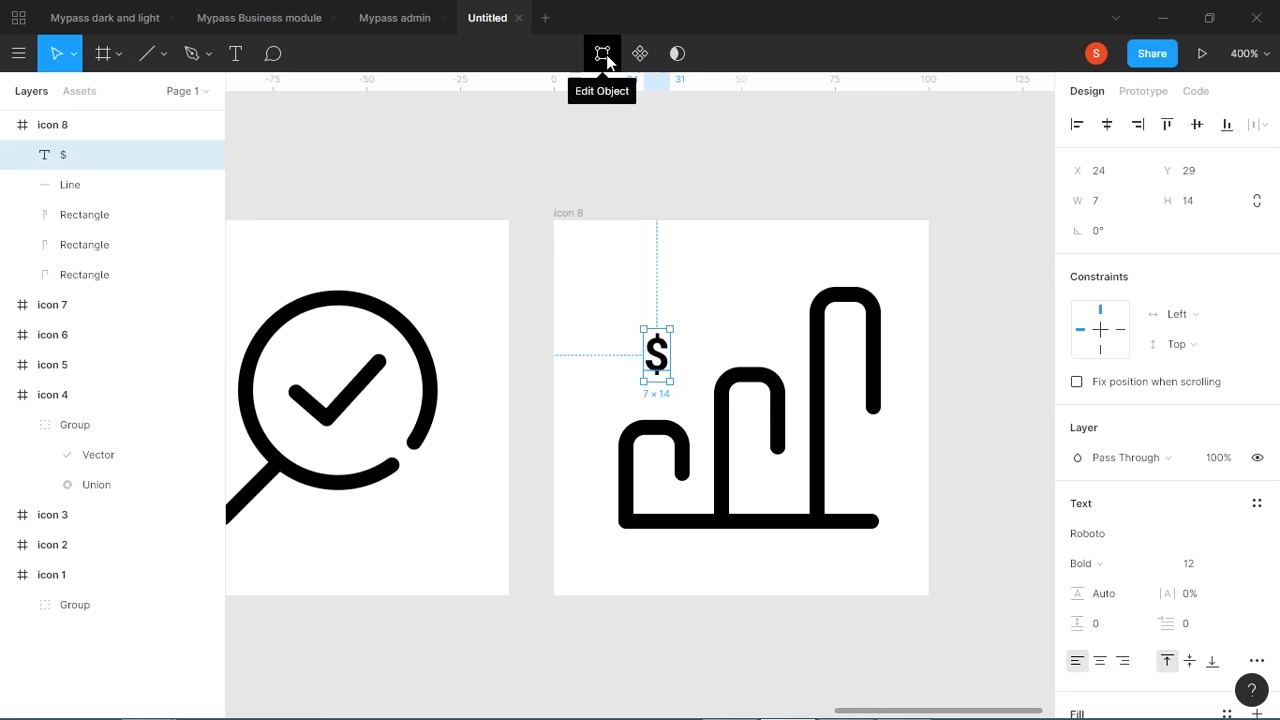
# Flatten the dollar sign, enlarge it to about 12.14 × 23.39, and place it at about X 20.36, Y 21.49.
pyautogui.rightClick(662, 362)
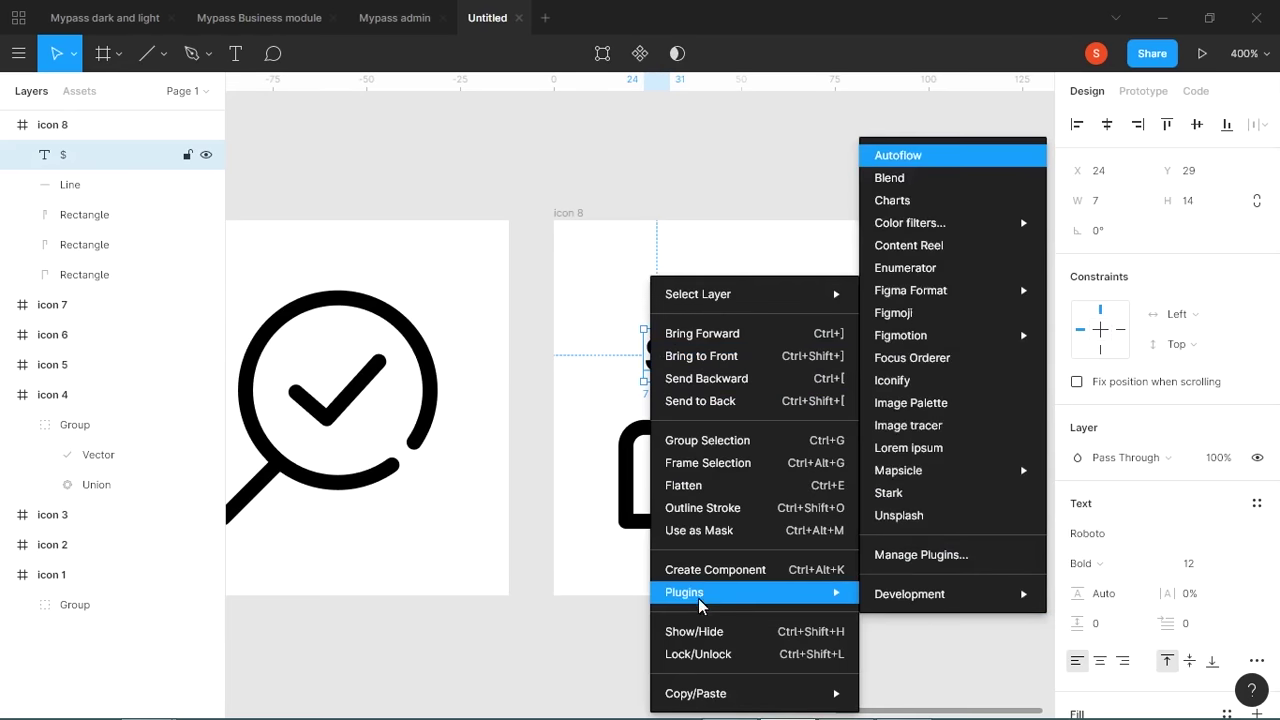
pyautogui.click(707, 485)
pyautogui.moveTo(665, 327)
pyautogui.mouseDown()
pyautogui.moveTo(681, 349)
pyautogui.moveTo(692, 337)
pyautogui.mouseUp()
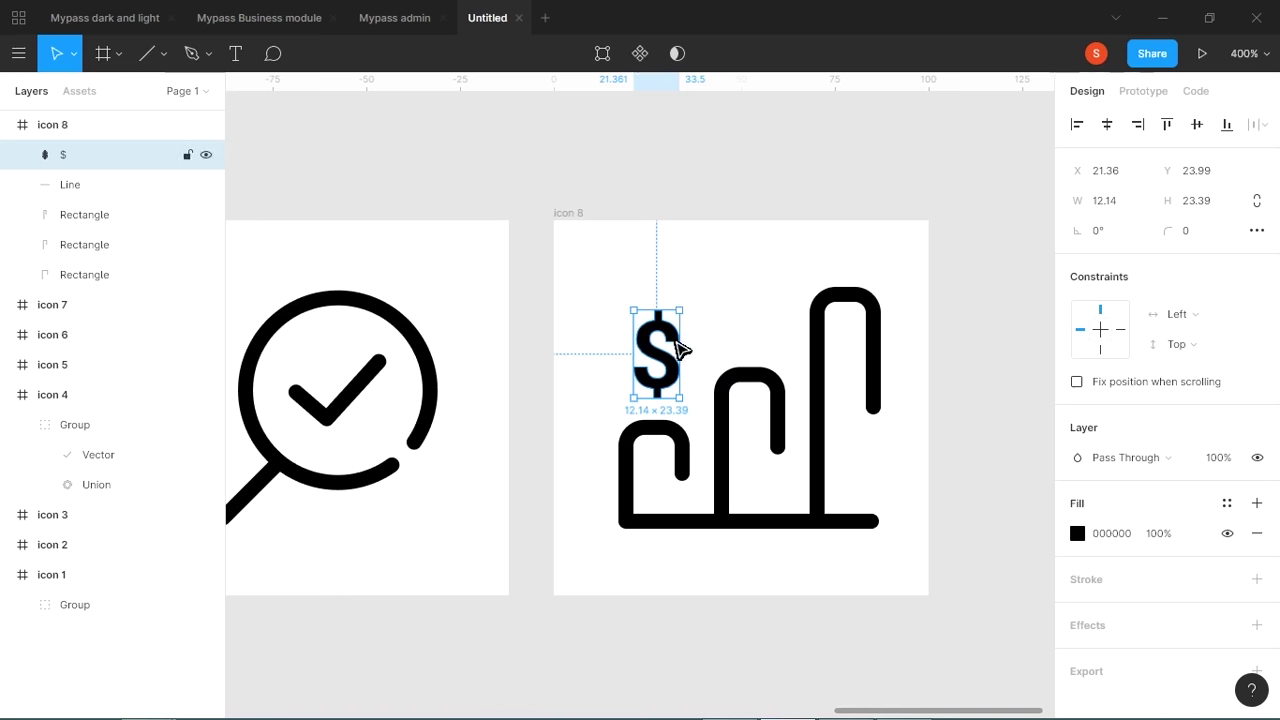
pyautogui.moveTo(676, 343); pyautogui.dragTo(662, 355)
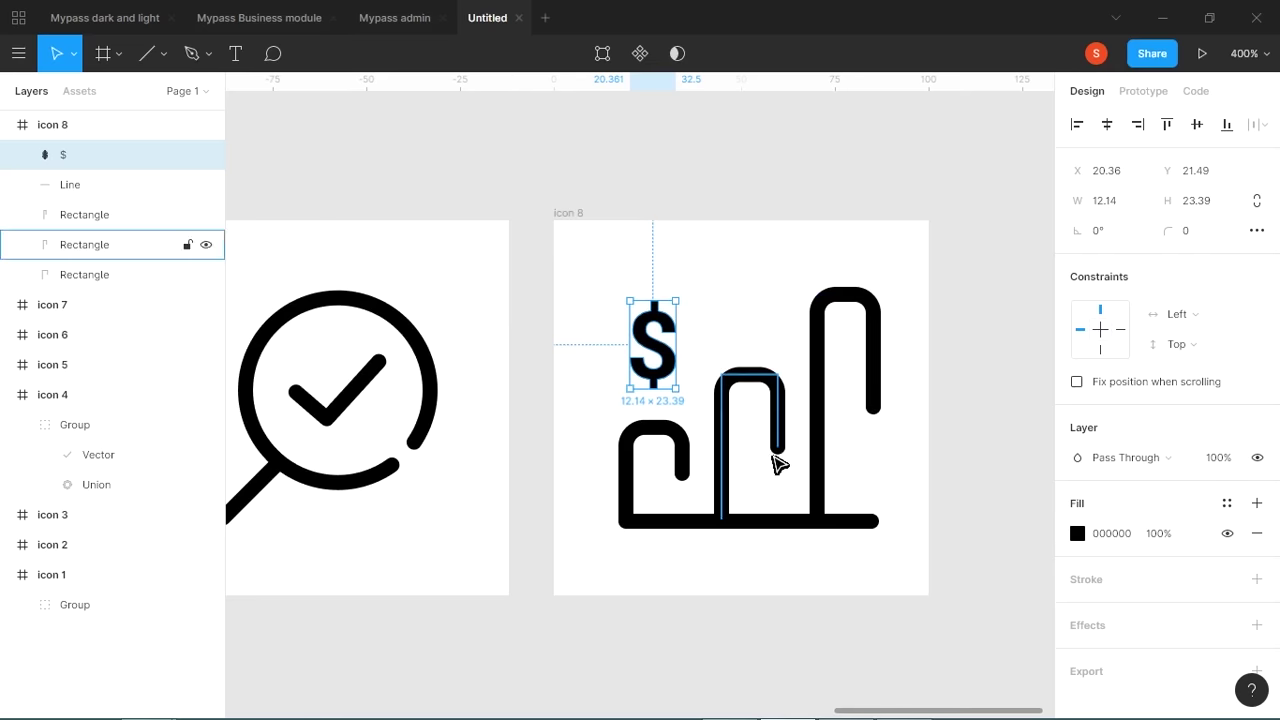
# Lengthen the open right legs of the middle and tallest bars down to Y 68.25, level with the shortest bar's leg.
pyautogui.doubleClick(778, 450)
pyautogui.moveTo(779, 449); pyautogui.dragTo(778, 476)
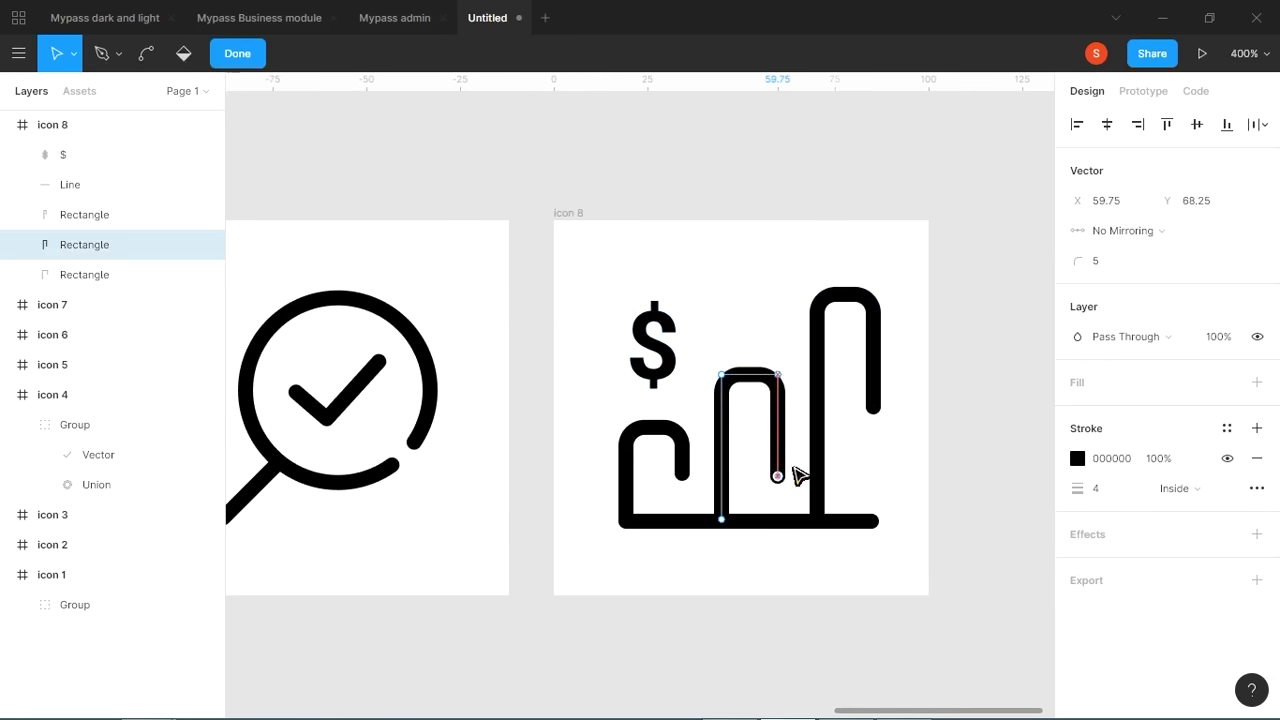
pyautogui.doubleClick(876, 410)
pyautogui.moveTo(877, 418); pyautogui.dragTo(874, 478)
pyautogui.hotkey('alt', 'Tab')
pyautogui.hotkey('alt', 'Tab')
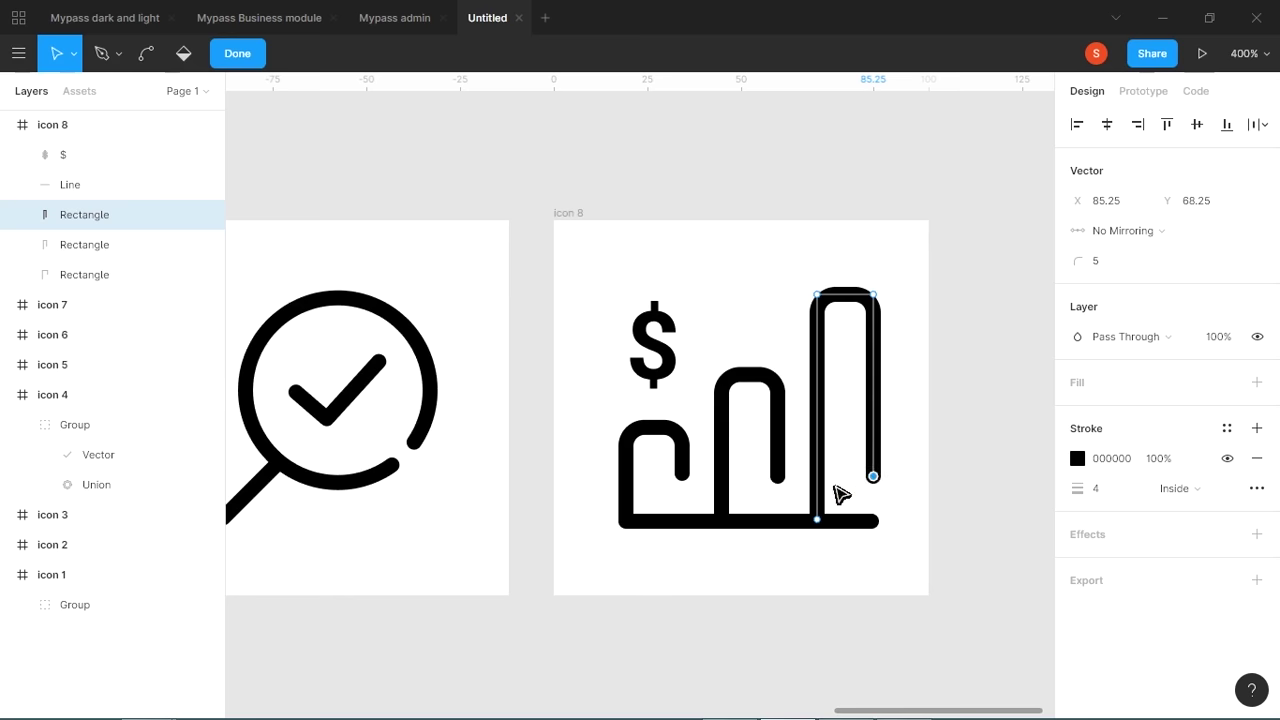
pyautogui.press('Escape')
pyautogui.click(910, 435)
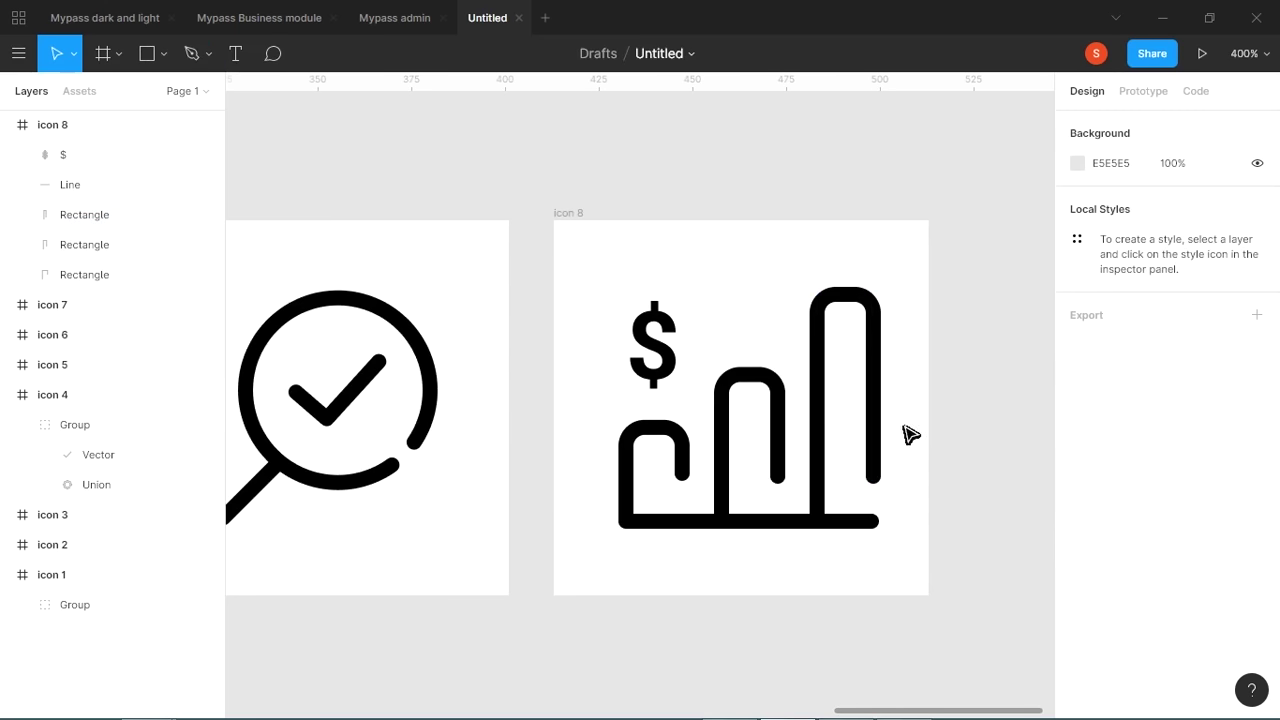
# Group the dollar sign, baseline and three bars, and center the group horizontally and vertically in the icon 8 frame.
pyautogui.moveTo(584, 252); pyautogui.dragTo(998, 645)
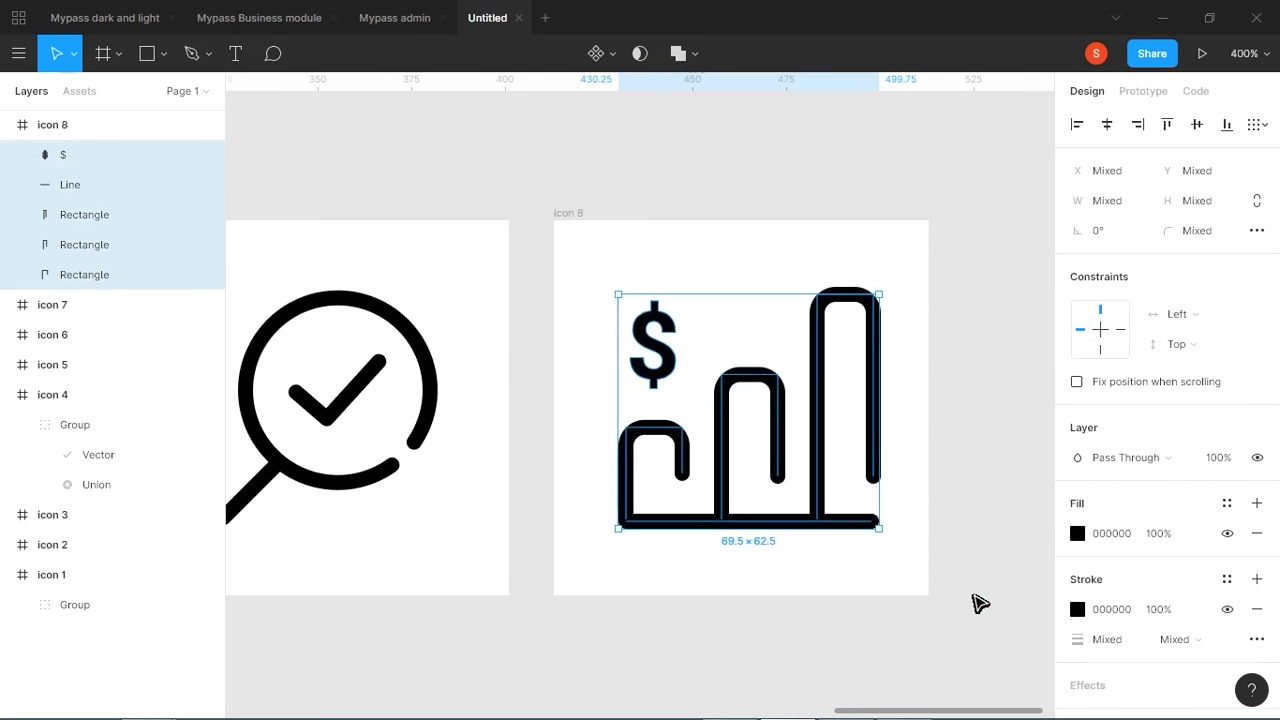
pyautogui.hotkey('ctrl', 'g')
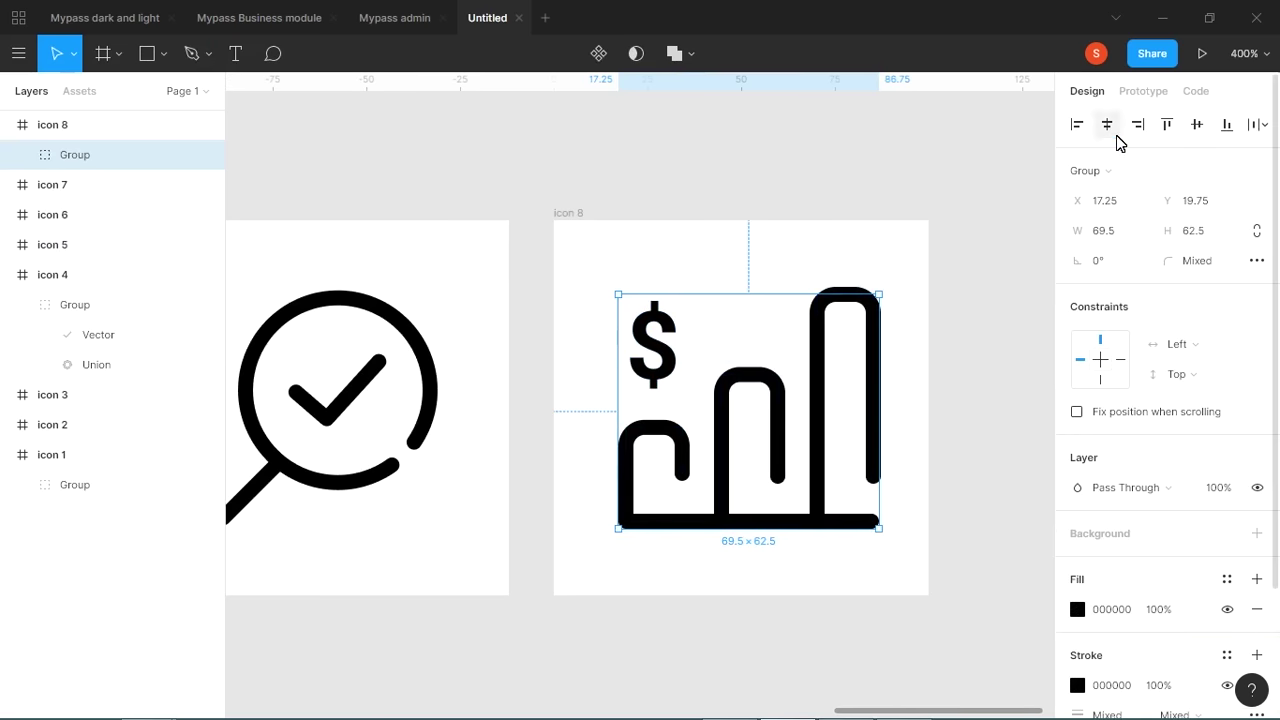
pyautogui.click(1107, 124)
pyautogui.click(1197, 124)
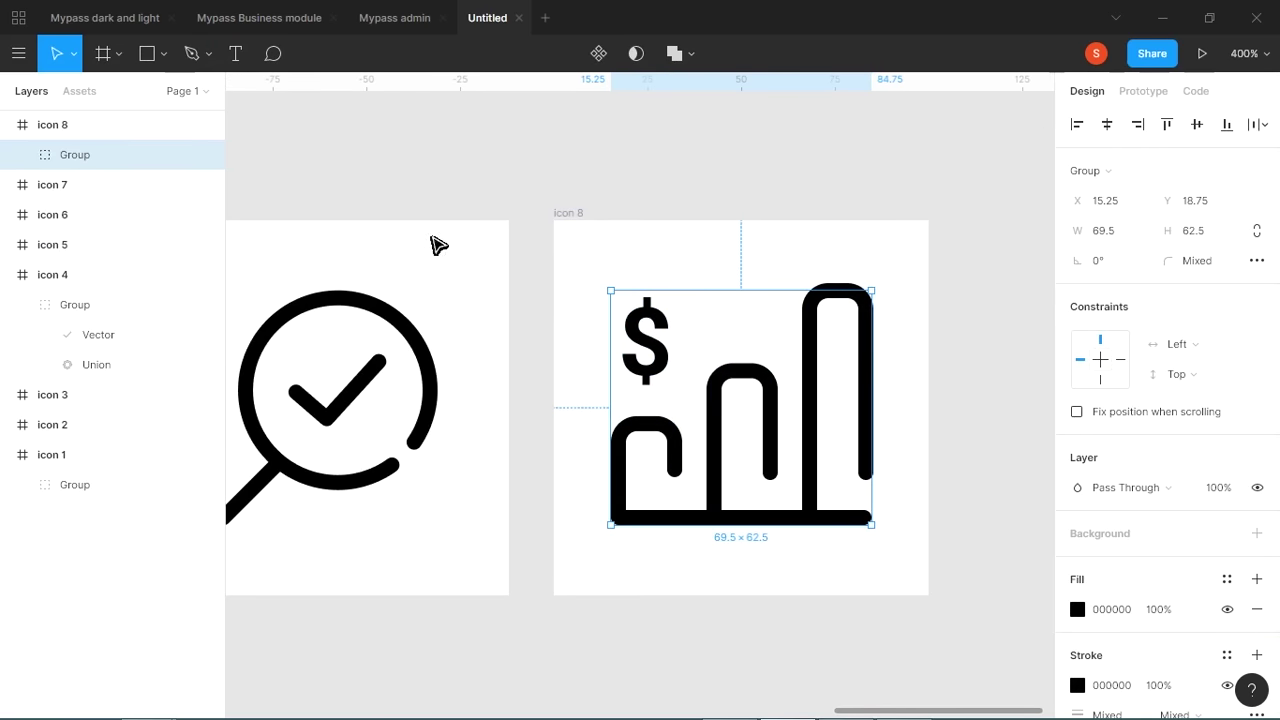
# Duplicate the icon 8 frame beside the original at X 529, Y -280 and rename the copy "icon 9".
pyautogui.press('-')
pyautogui.press('-')
pyautogui.press('-')
pyautogui.click(283, 246)
pyautogui.click(87, 135)
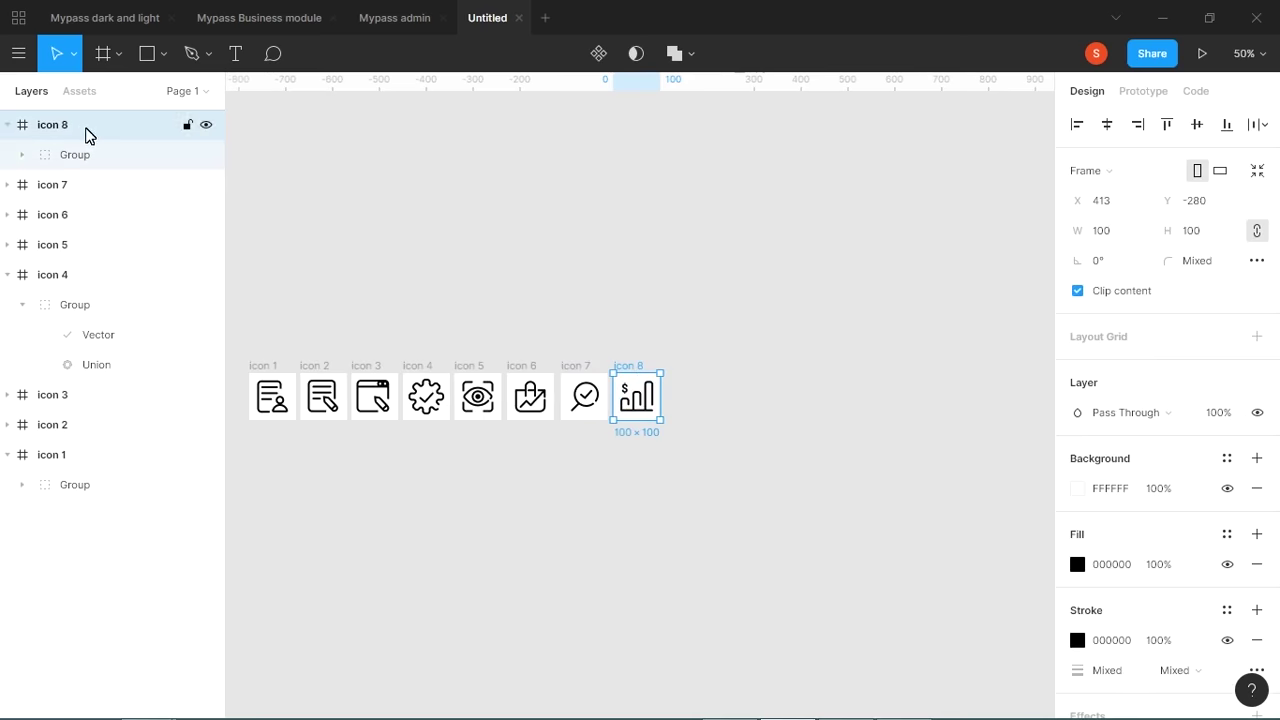
pyautogui.moveTo(641, 388); pyautogui.dragTo(695, 389)
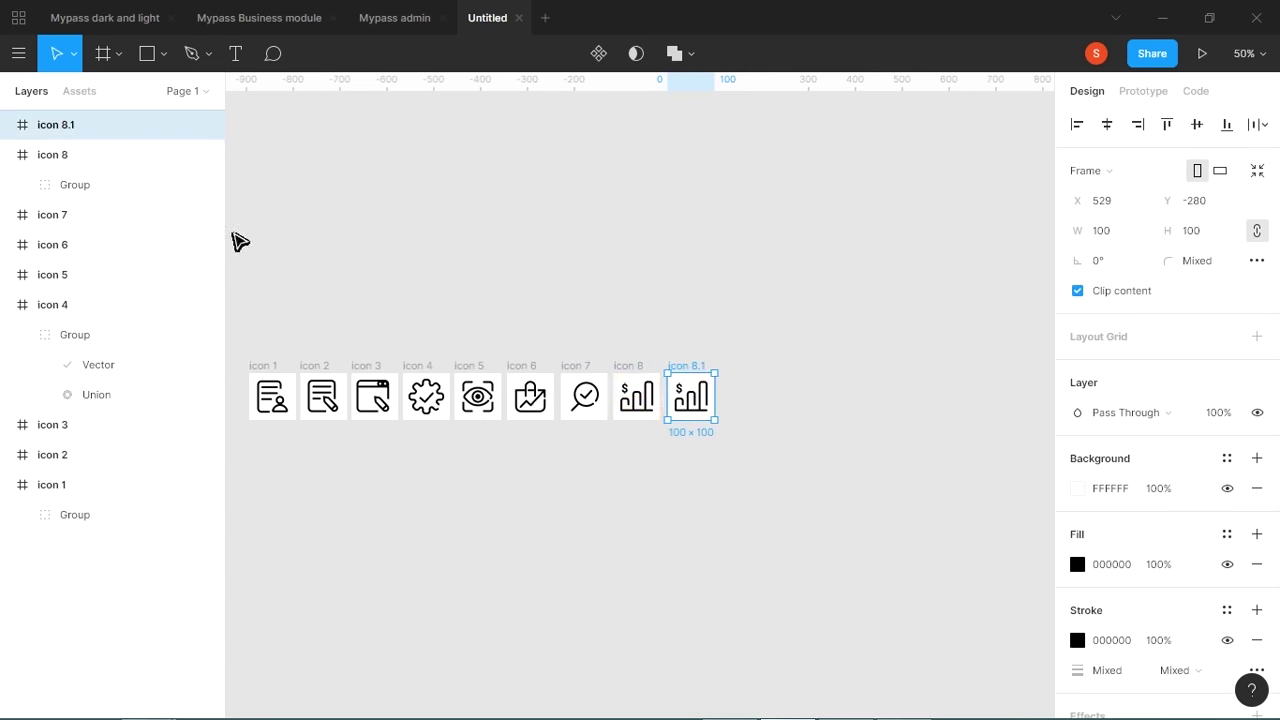
pyautogui.doubleClick(70, 124)
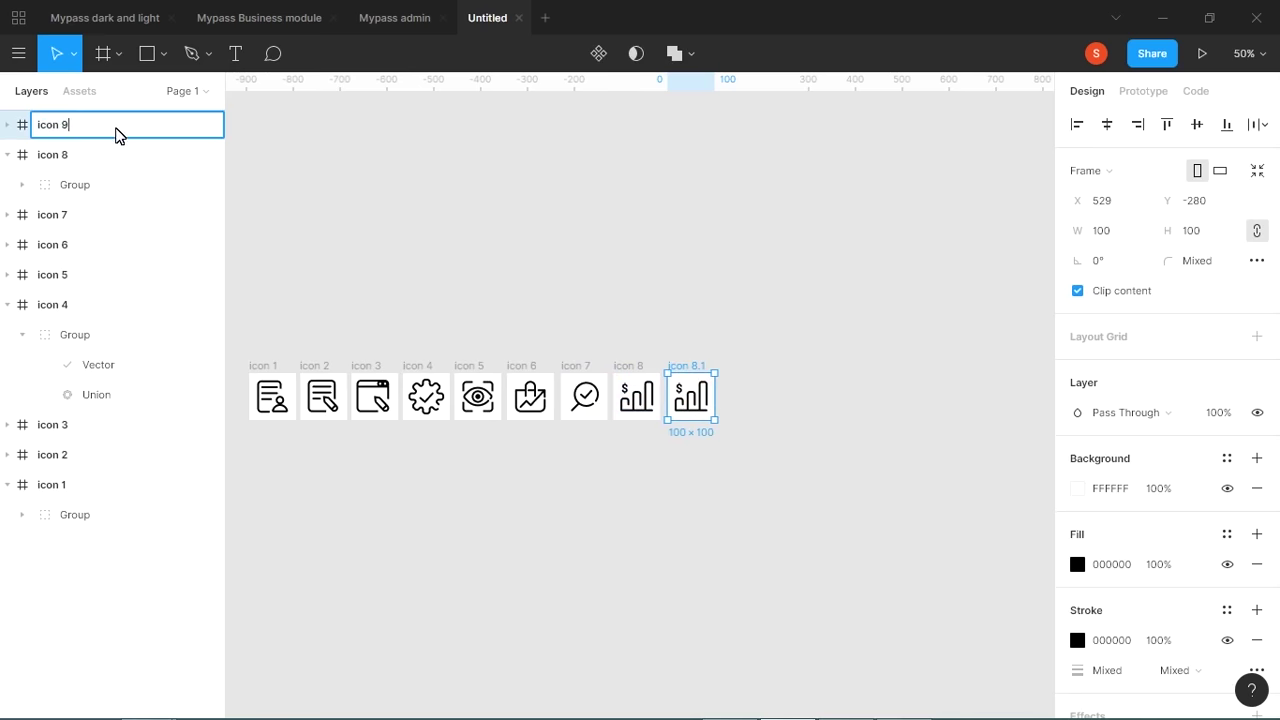
pyautogui.press('Return')
# Delete the bar chart group from the icon 9 frame.
pyautogui.click(666, 391)
pyautogui.hotkey('shift', '2')
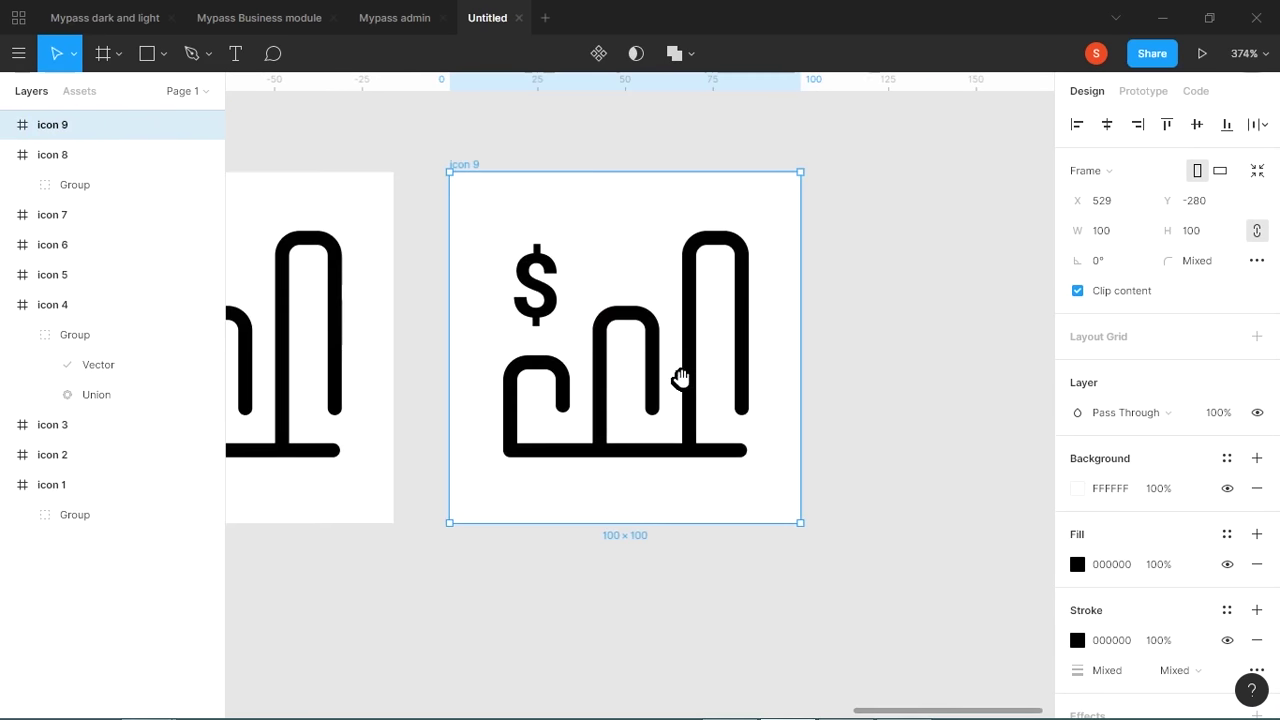
pyautogui.click(607, 370)
pyautogui.press('Delete')
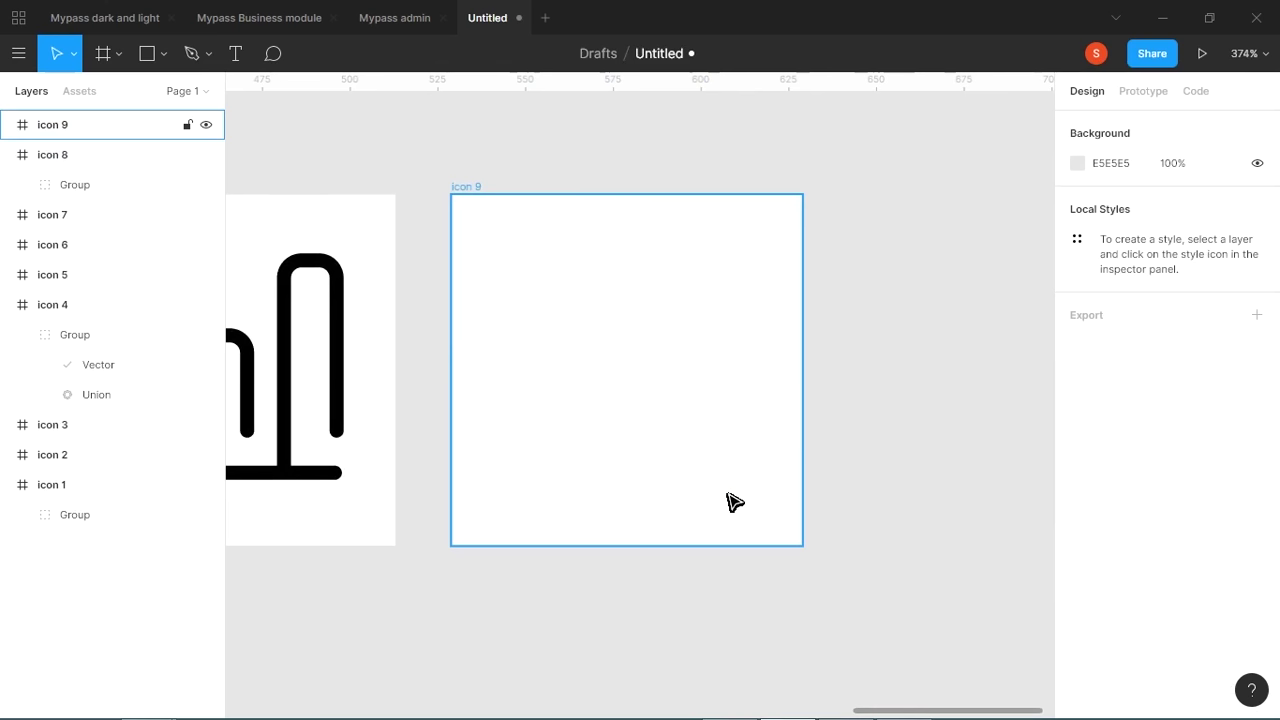
# Check the reference icon set and move the empty icon 9 frame below icon 1, at X -364, Y -169.
pyautogui.hotkey('alt', 'Tab')
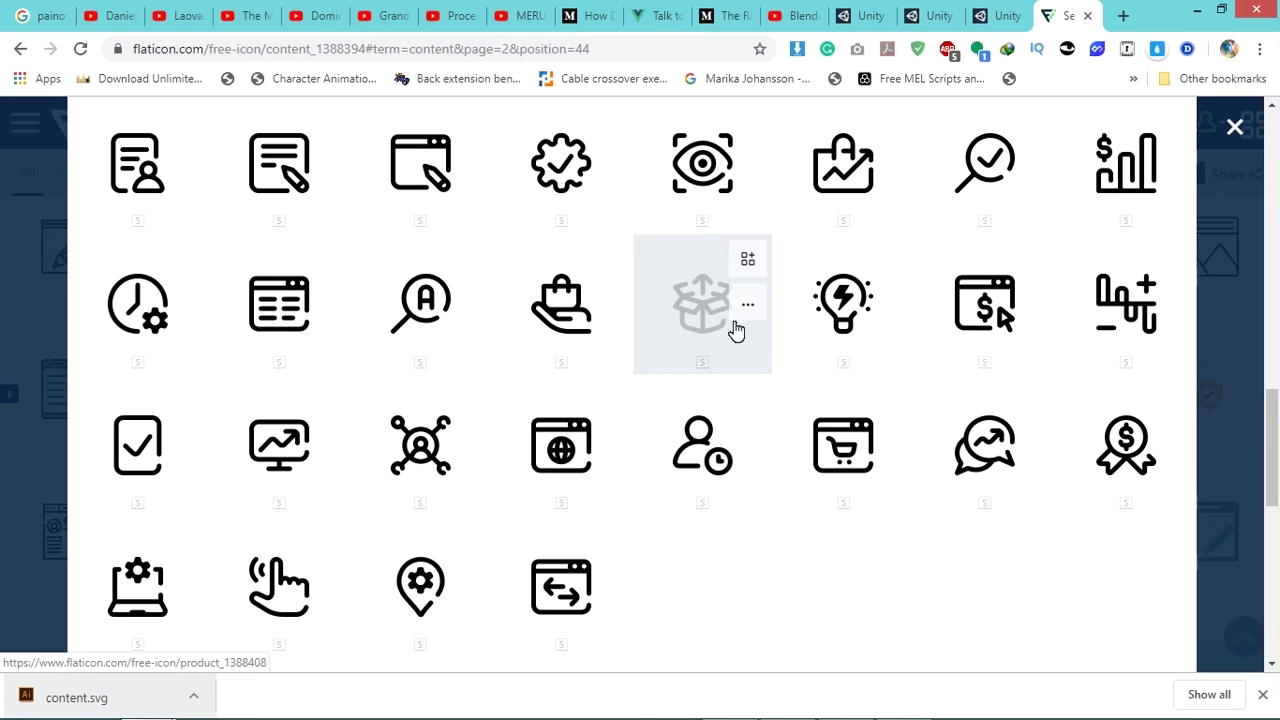
pyautogui.hotkey('alt', 'Tab')
pyautogui.hotkey('ctrl', '-')
pyautogui.hotkey('ctrl', '-')
pyautogui.hotkey('ctrl', '-')
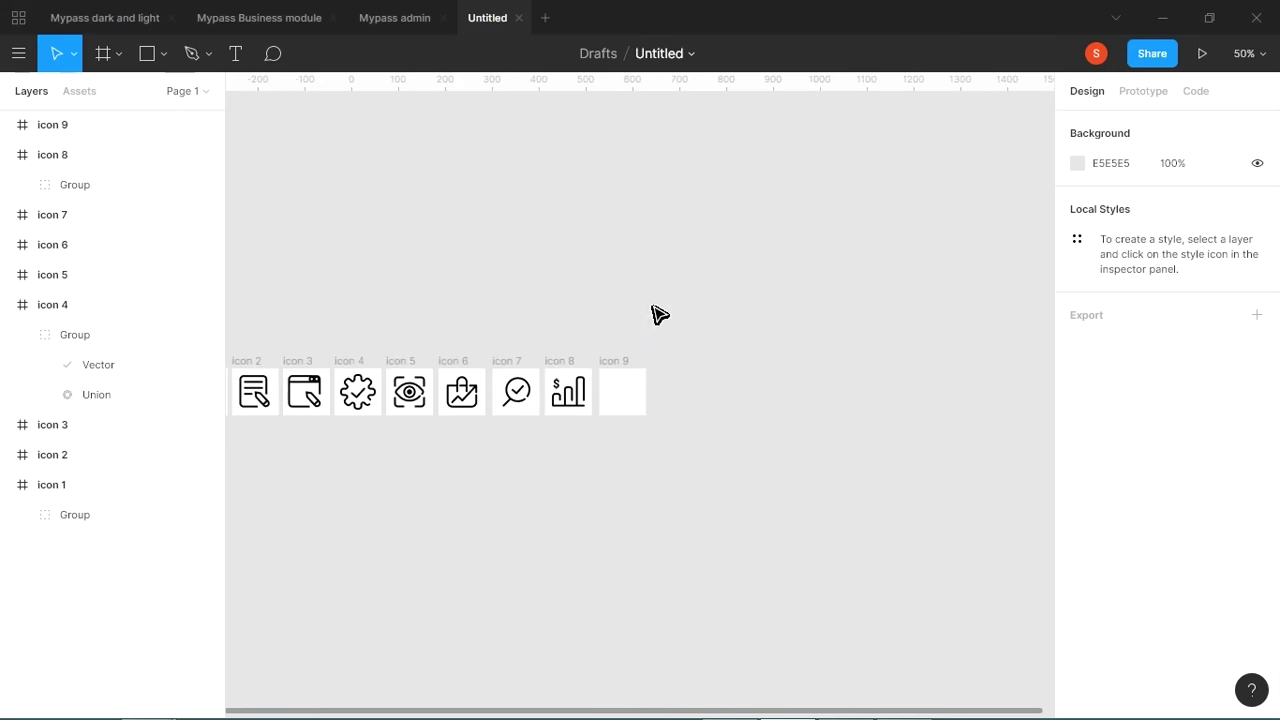
pyautogui.moveTo(575, 312); pyautogui.dragTo(766, 196)
pyautogui.moveTo(856, 280); pyautogui.dragTo(456, 350)
pyautogui.click(500, 357)
pyautogui.press('z')
pyautogui.moveTo(507, 399); pyautogui.dragTo(407, 290)
pyautogui.click(555, 357)
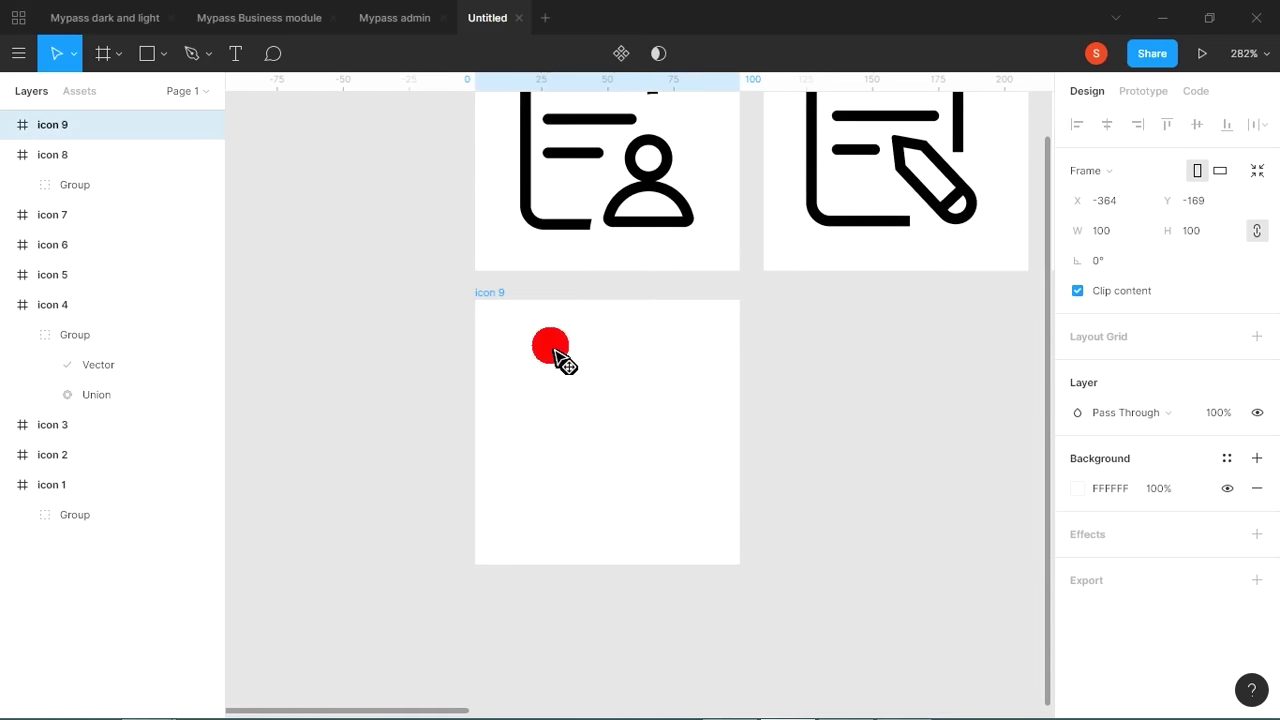
pyautogui.hotkey('alt', 'Tab')
pyautogui.hotkey('alt', 'Tab')
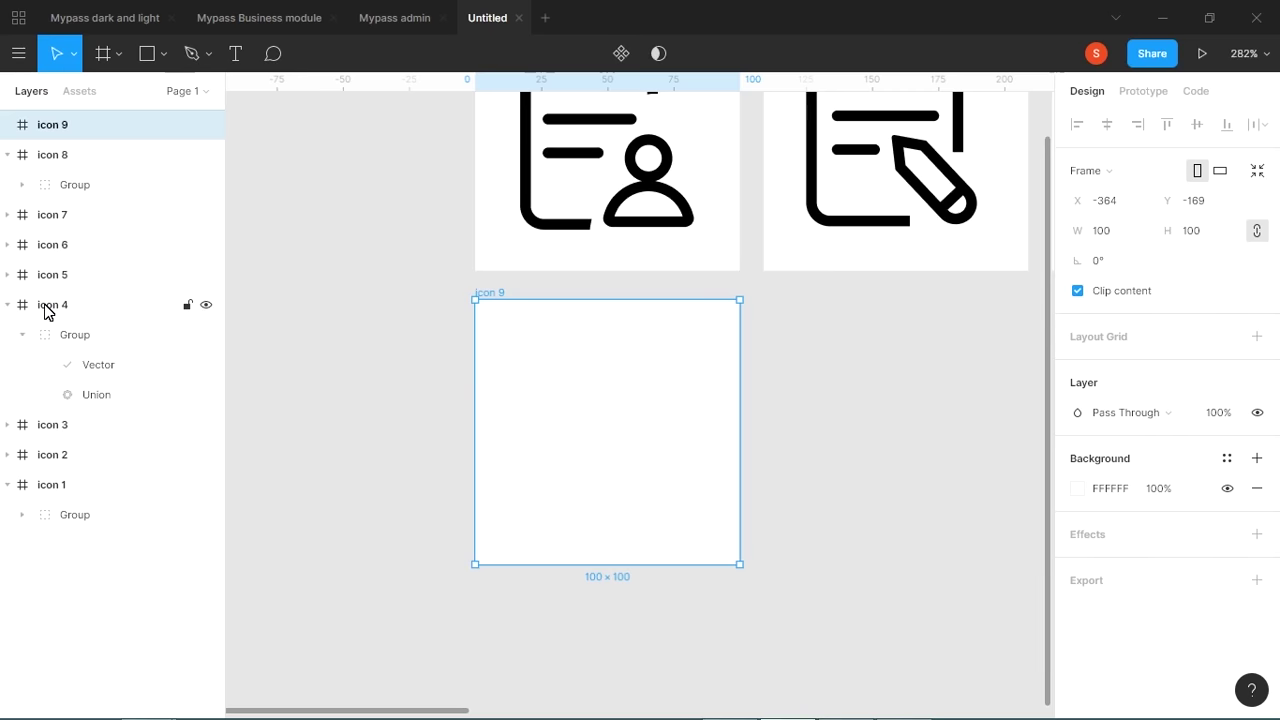
# Delete the empty icon 9 frame below icon 1.
pyautogui.hotkey('shift', '1')
pyautogui.press('Delete')
pyautogui.moveTo(576, 560); pyautogui.dragTo(384, 549)
# Duplicate the icon 8 frame to its right at X 525, Y -280 and delete the bar chart group from the copy.
pyautogui.click(110, 124)
pyautogui.moveTo(795, 340); pyautogui.dragTo(841, 333)
pyautogui.click(887, 340)
pyautogui.click(843, 342)
pyautogui.press('Delete')
# Rename the new empty frame "icon 9".
pyautogui.click(69, 124)
pyautogui.doubleClick(77, 126)
pyautogui.write('icon 9')
pyautogui.press('Return')
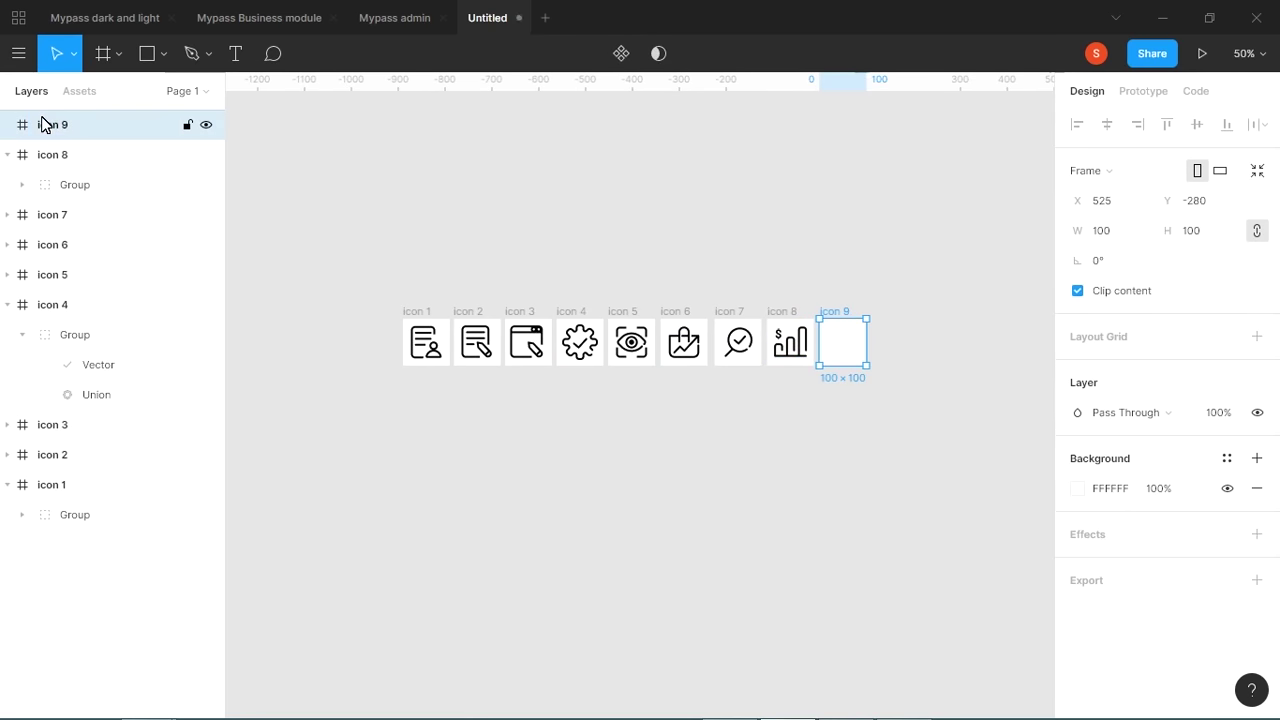
# Following the reference clock icon, draw a circle of about 66.9 × 66.9 in the icon 9 frame at about X 17.96, Y 15.63.
pyautogui.click(876, 321)
pyautogui.press('space')
pyautogui.moveTo(876, 321); pyautogui.dragTo(764, 311)
pyautogui.press('z')
pyautogui.moveTo(769, 373); pyautogui.dragTo(690, 294)
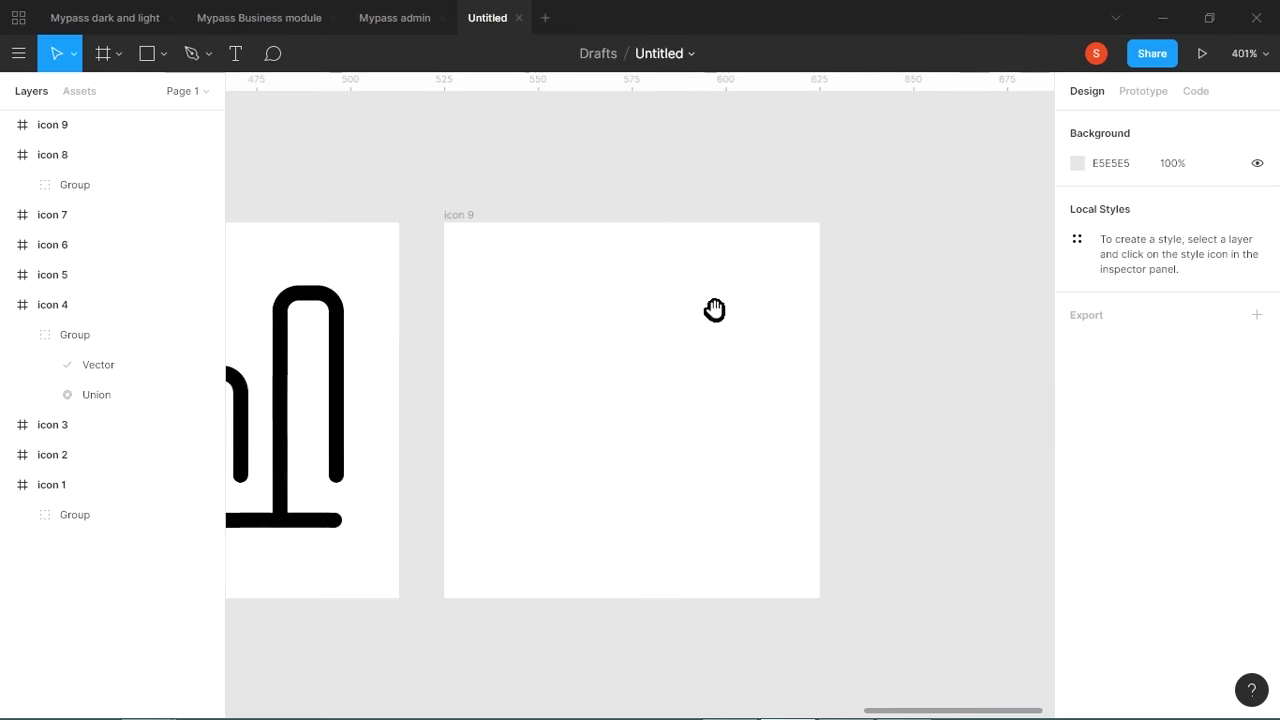
pyautogui.hotkey('alt', 'Tab')
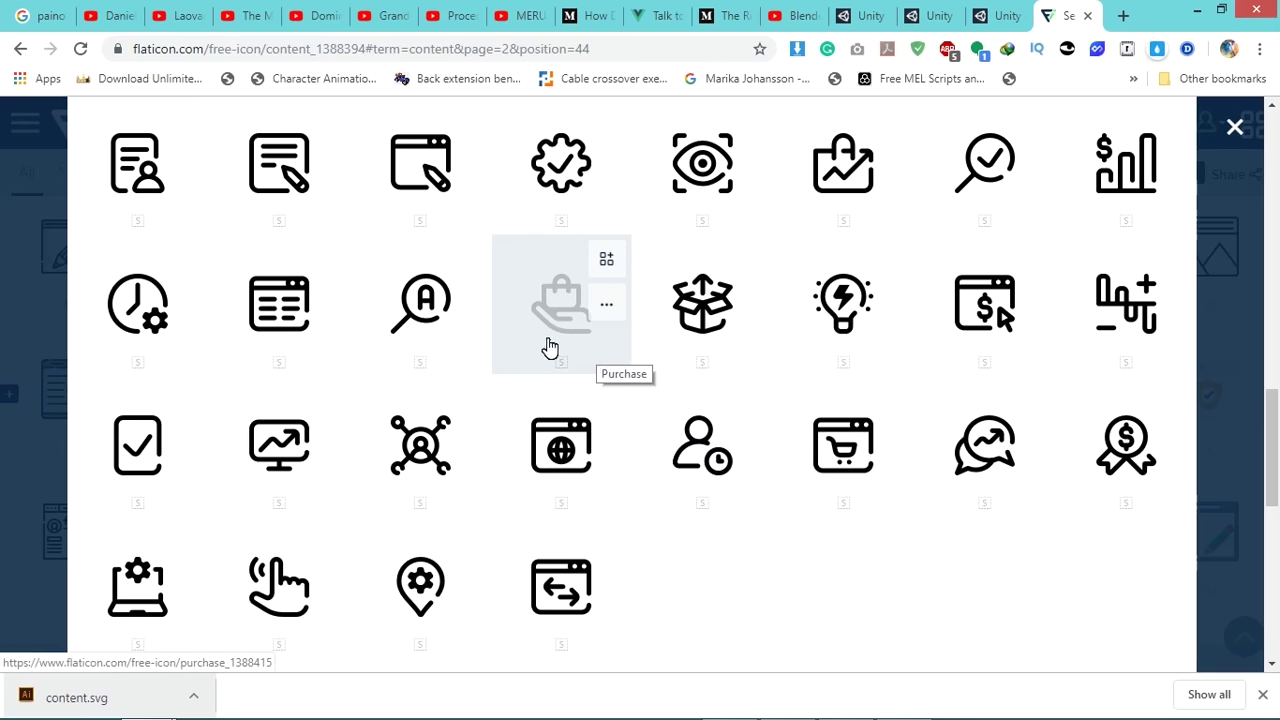
pyautogui.hotkey('alt', 'Tab')
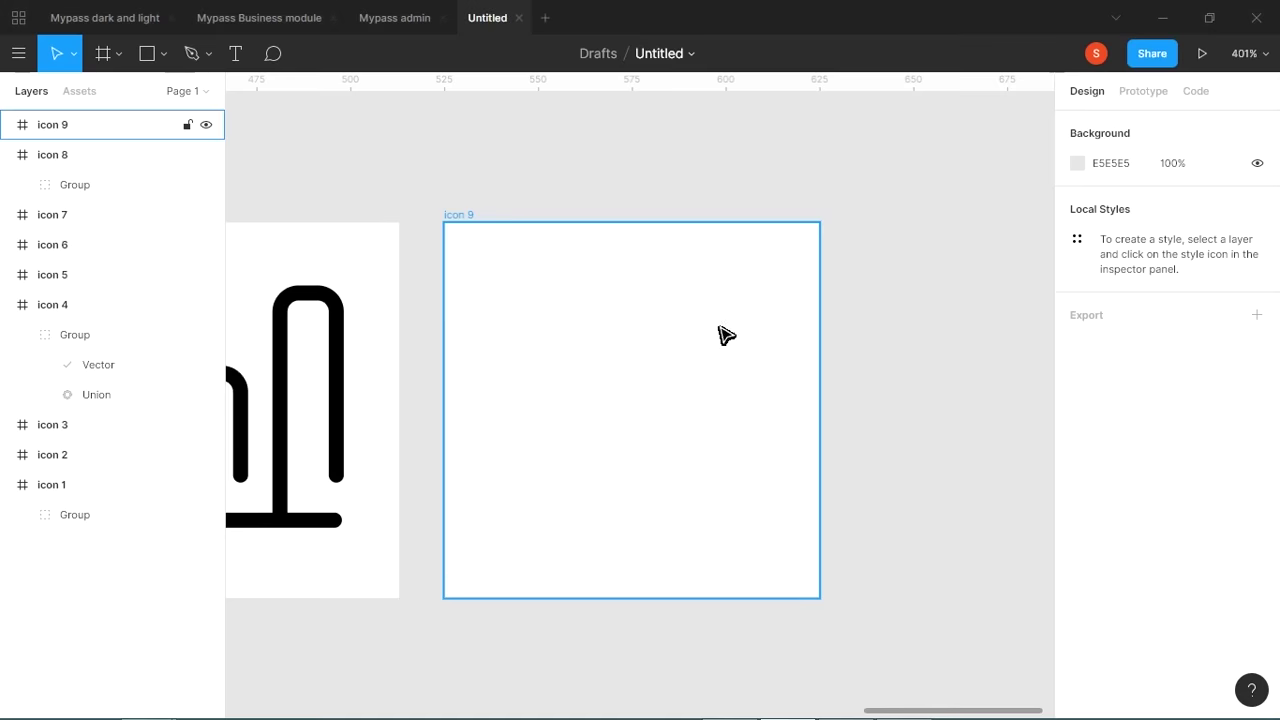
pyautogui.press('o')
pyautogui.moveTo(655, 424)
pyautogui.mouseDown()
pyautogui.moveTo(731, 526)
pyautogui.moveTo(750, 530)
pyautogui.mouseUp()
pyautogui.moveTo(674, 423)
pyautogui.mouseDown()
pyautogui.moveTo(682, 458)
pyautogui.moveTo(726, 457)
pyautogui.moveTo(666, 430)
pyautogui.mouseUp()
pyautogui.hotkey('alt', 'Tab')
pyautogui.hotkey('alt', 'Tab')
pyautogui.moveTo(766, 284); pyautogui.dragTo(763, 286)
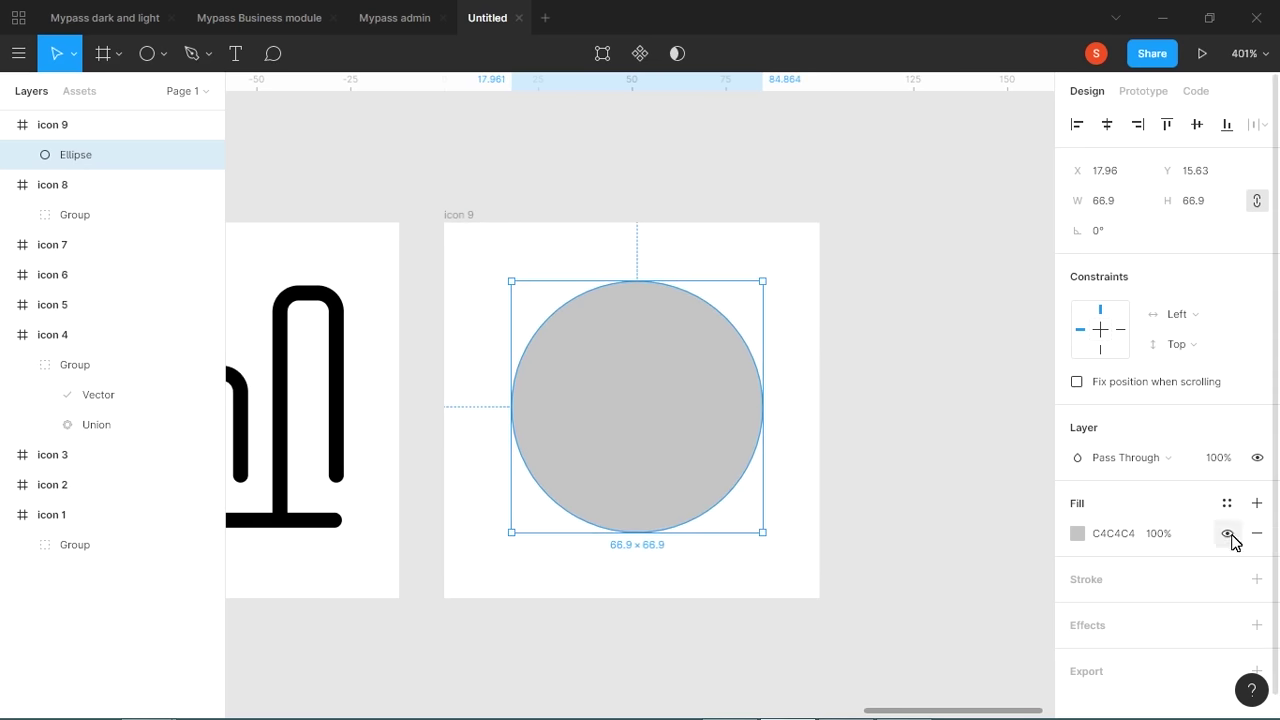
# Remove the circle's fill and give it a black stroke with a weight of 4.
pyautogui.click(1257, 533)
pyautogui.click(1257, 549)
pyautogui.click(1138, 607)
pyautogui.write('4')
pyautogui.press('Return')
pyautogui.click(828, 470)
pyautogui.press('i')
pyautogui.press('Escape')
pyautogui.press('l')
pyautogui.moveTo(637, 327); pyautogui.dragTo(643, 418)
pyautogui.click(659, 411)
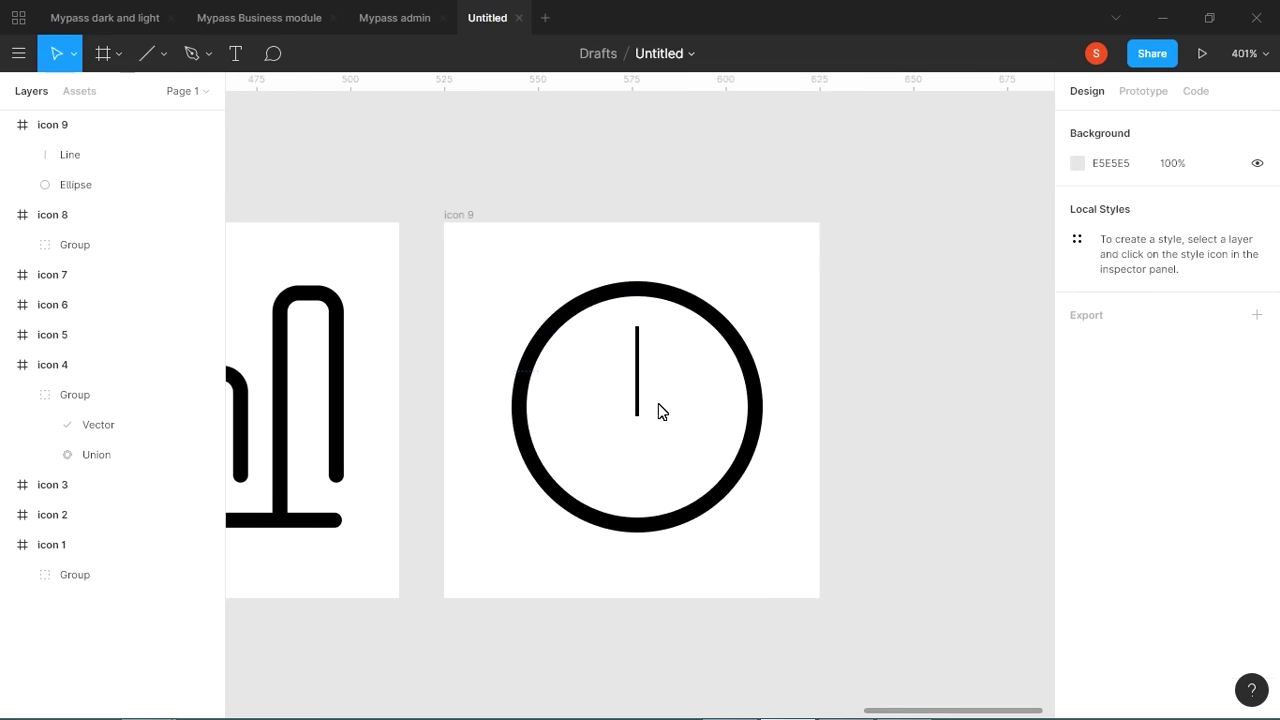
pyautogui.click(640, 414)
pyautogui.press('Delete')
# Draw the clock hands inside the circle as one open Pen path, about 11.73 × 36.2, running vertically to the center and diagonally down-left.
pyautogui.press('p')
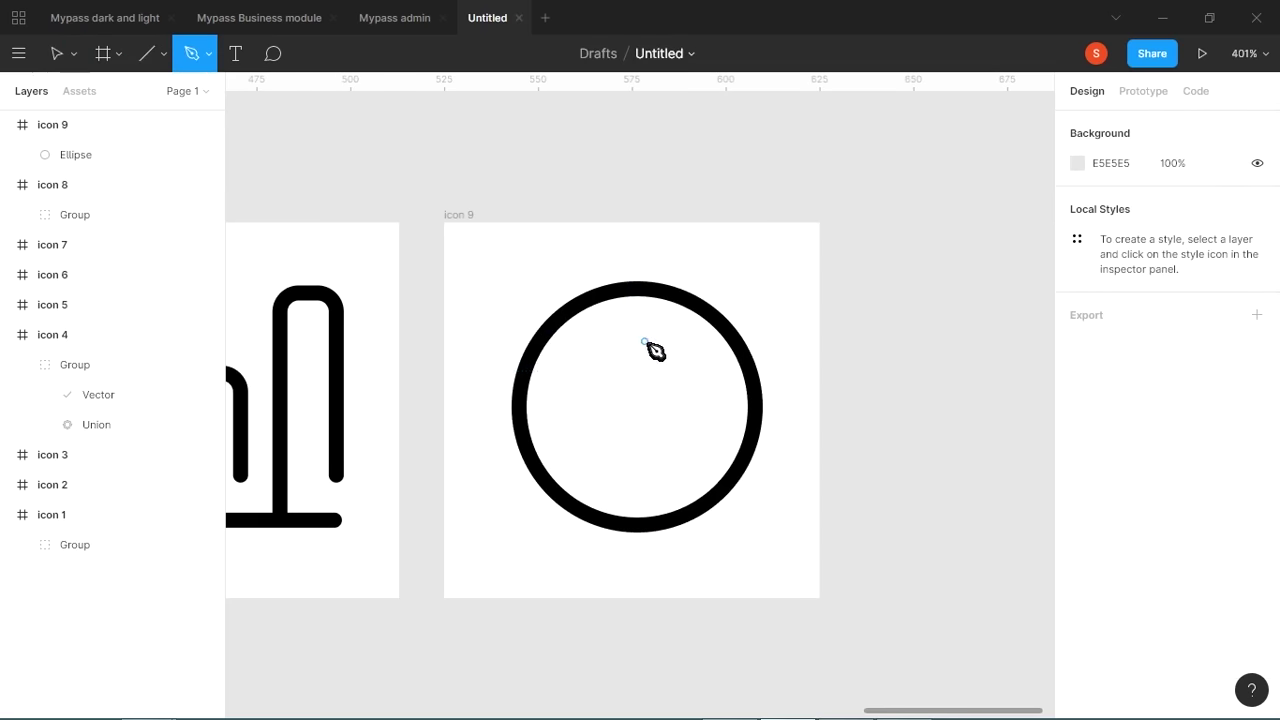
pyautogui.click(634, 319)
pyautogui.click(635, 387)
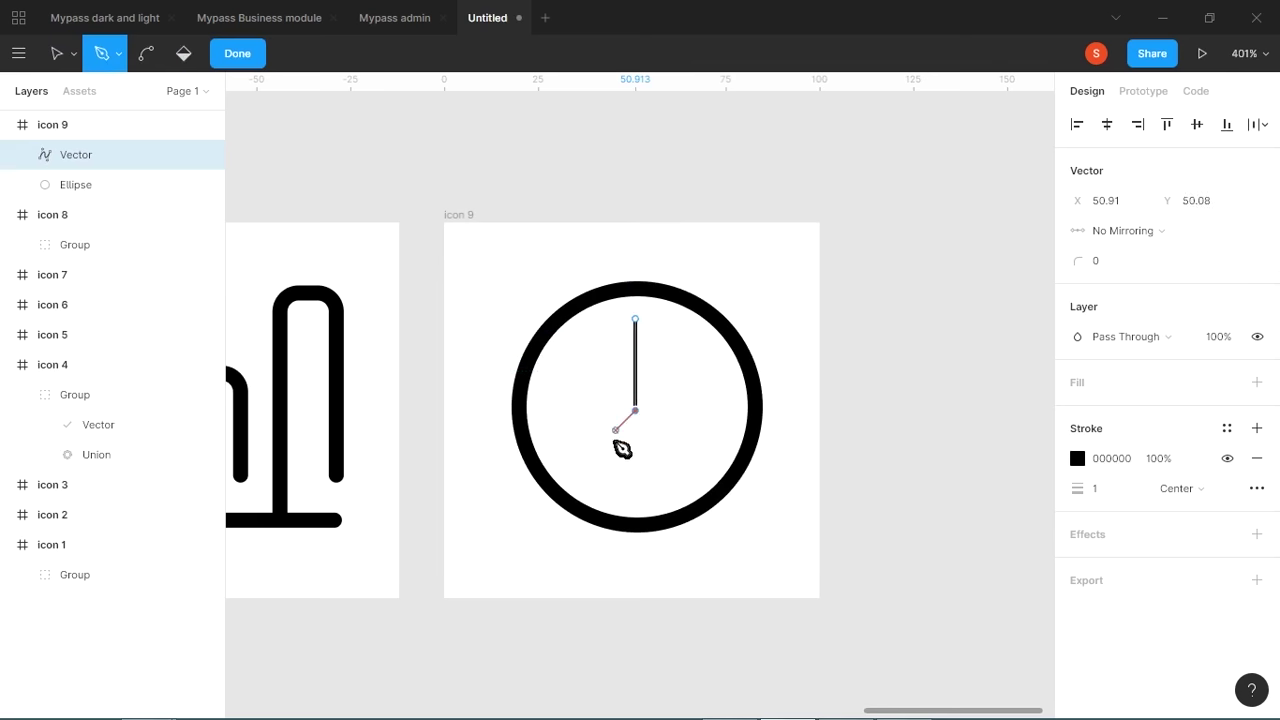
pyautogui.click(592, 454)
pyautogui.press('Escape')
pyautogui.moveTo(676, 406)
pyautogui.mouseDown()
pyautogui.moveTo(617, 428)
pyautogui.moveTo(660, 406)
pyautogui.mouseUp()
pyautogui.press('Escape')
# Set the clock hands' stroke weight to 4 and their stroke cap to Round.
pyautogui.click(1110, 610)
pyautogui.write('4')
pyautogui.press('Return')
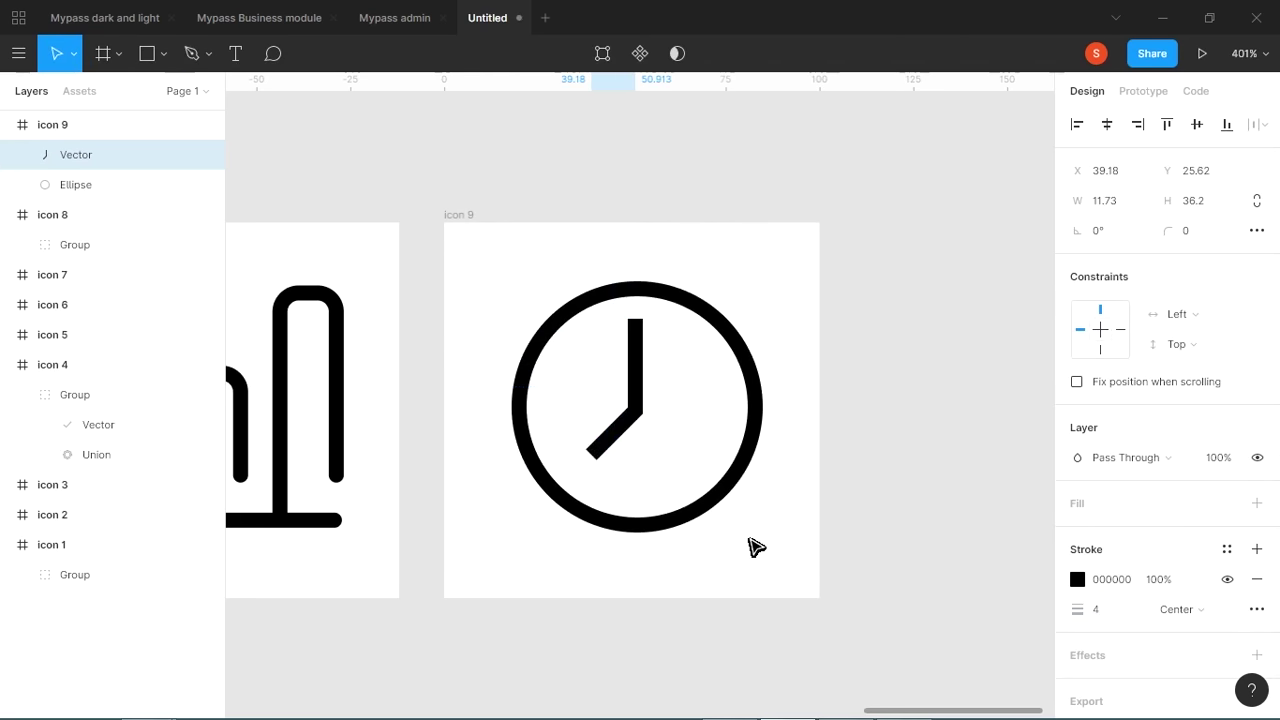
pyautogui.click(1256, 609)
pyautogui.click(895, 613)
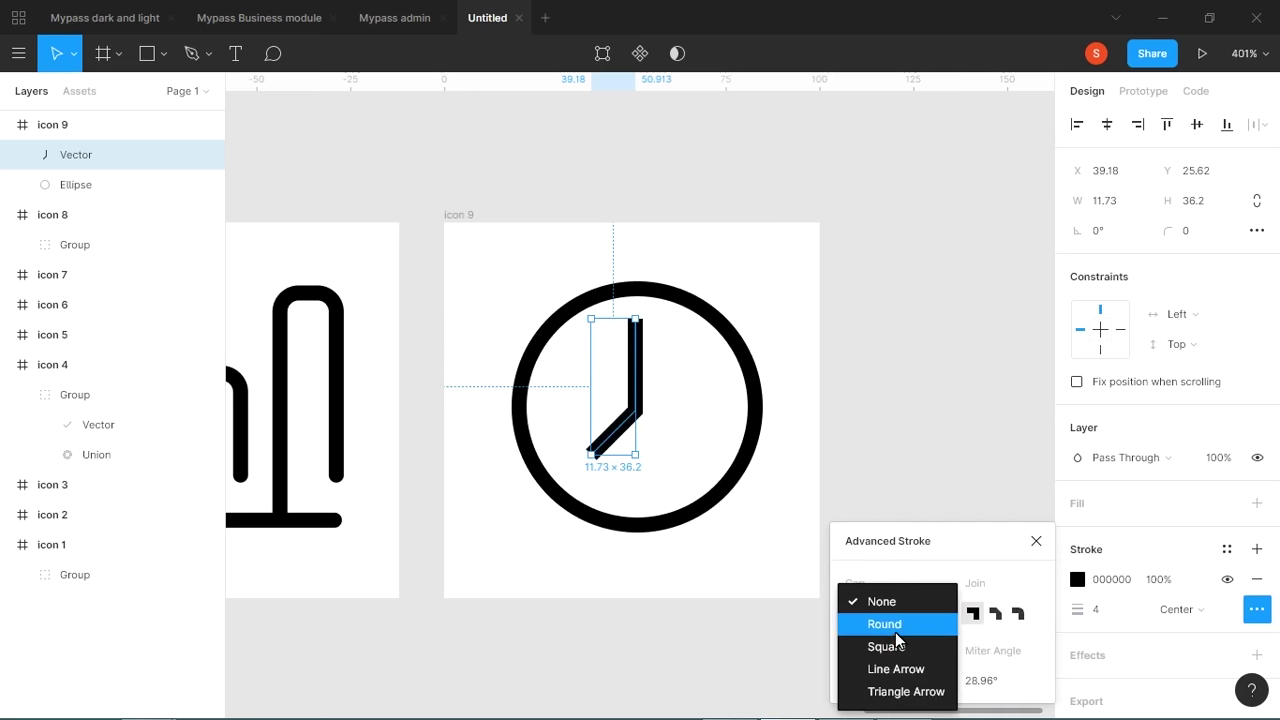
pyautogui.click(886, 620)
pyautogui.click(934, 497)
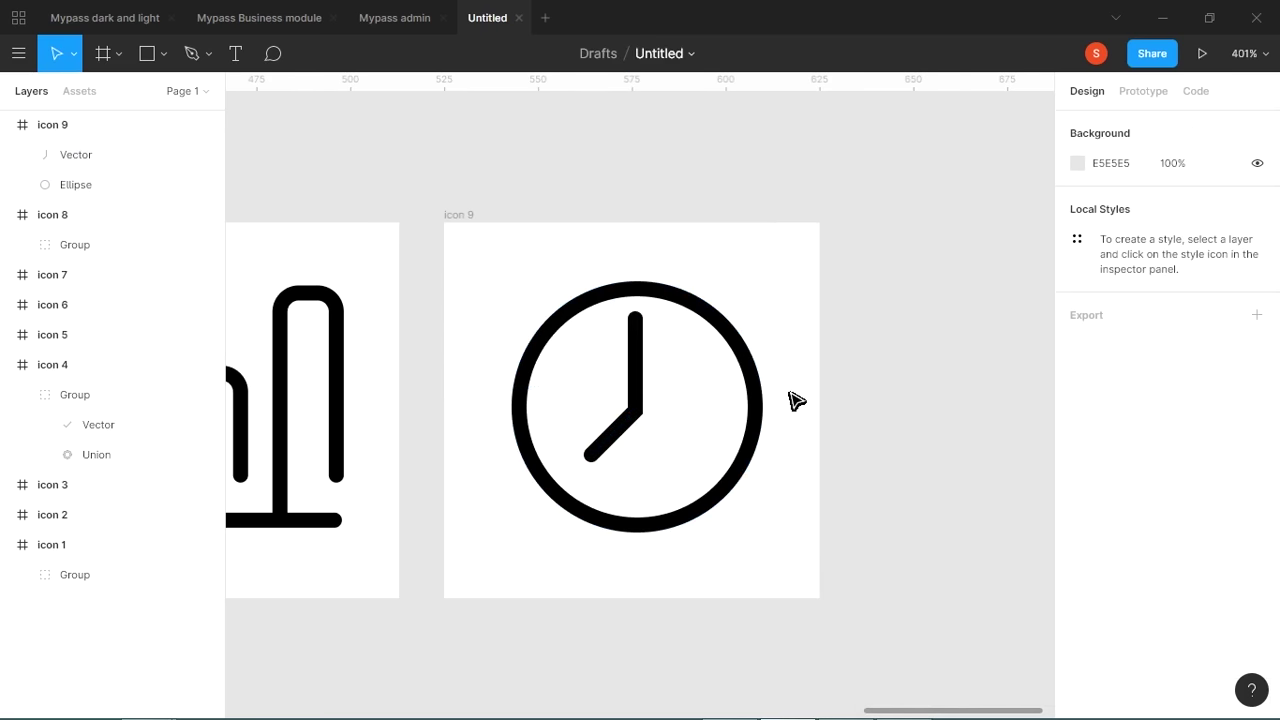
# Edit the circle's vector shape and add a point on its lower-right arc at about X 76.41, Y 71.31.
pyautogui.click(737, 493)
pyautogui.doubleClick(737, 493)
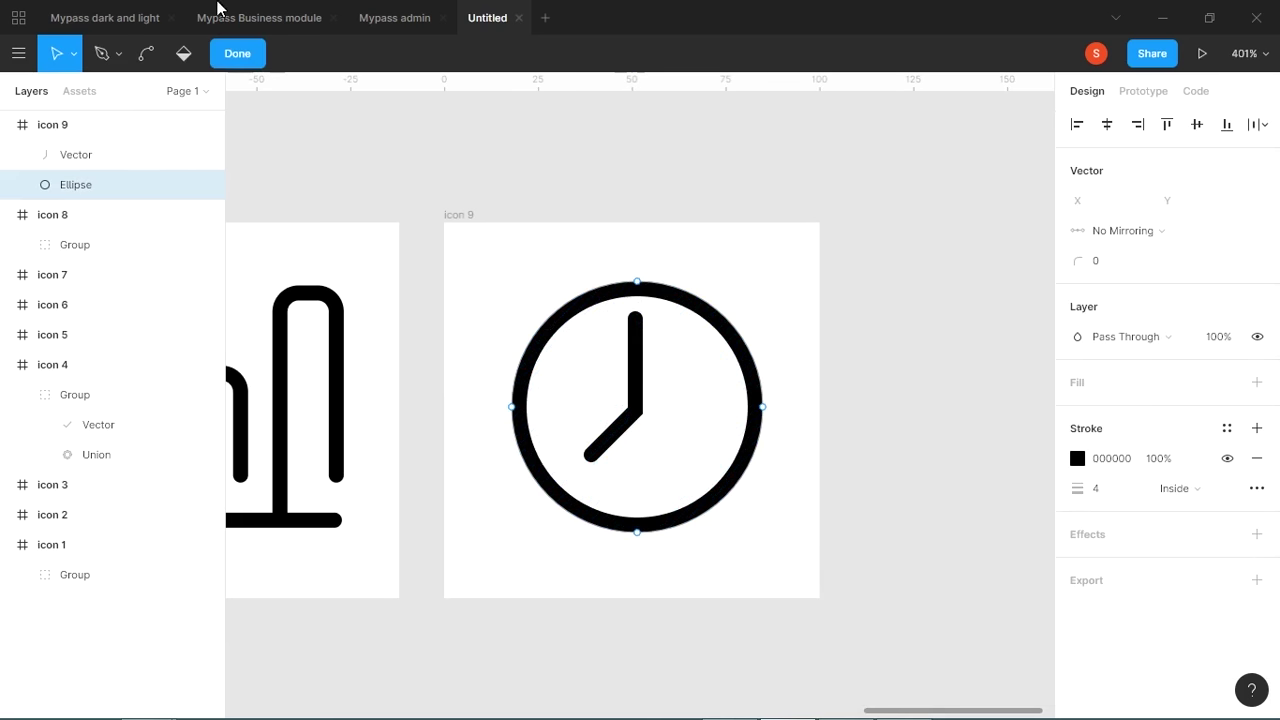
pyautogui.doubleClick(734, 491)
pyautogui.doubleClick(735, 492)
pyautogui.press('Escape')
pyautogui.doubleClick(741, 500)
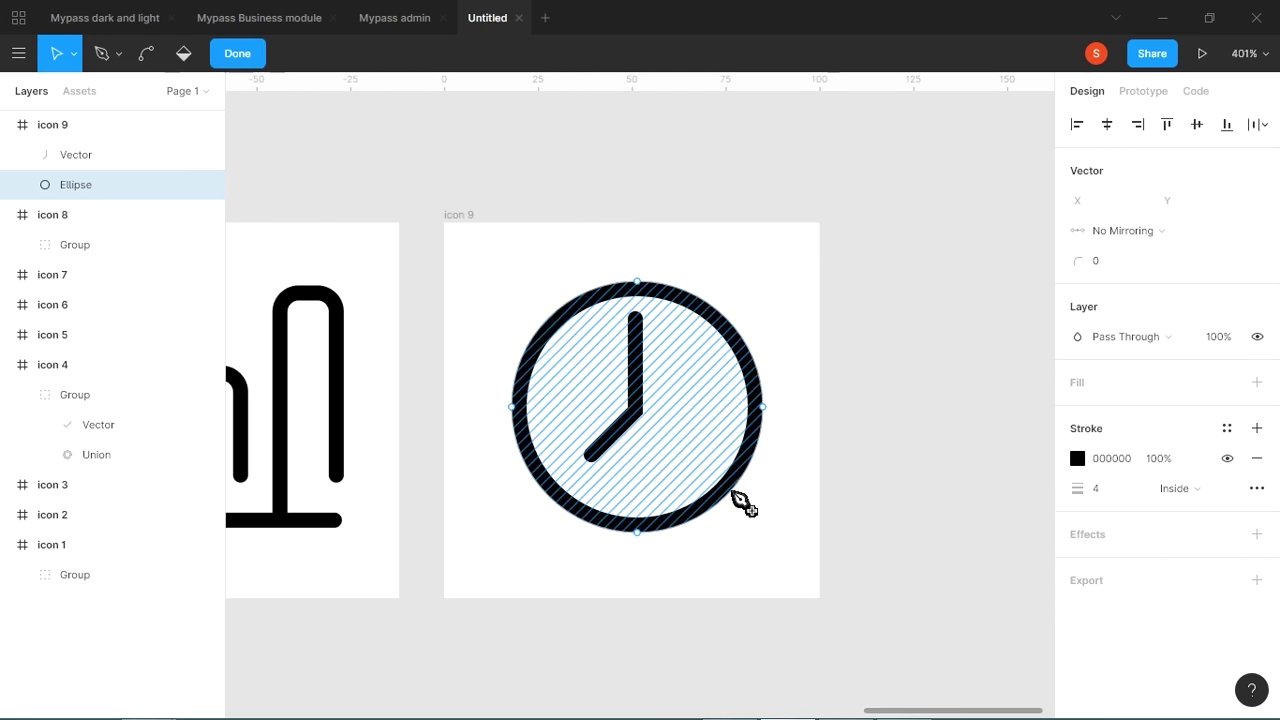
pyautogui.press('p')
pyautogui.click(733, 492)
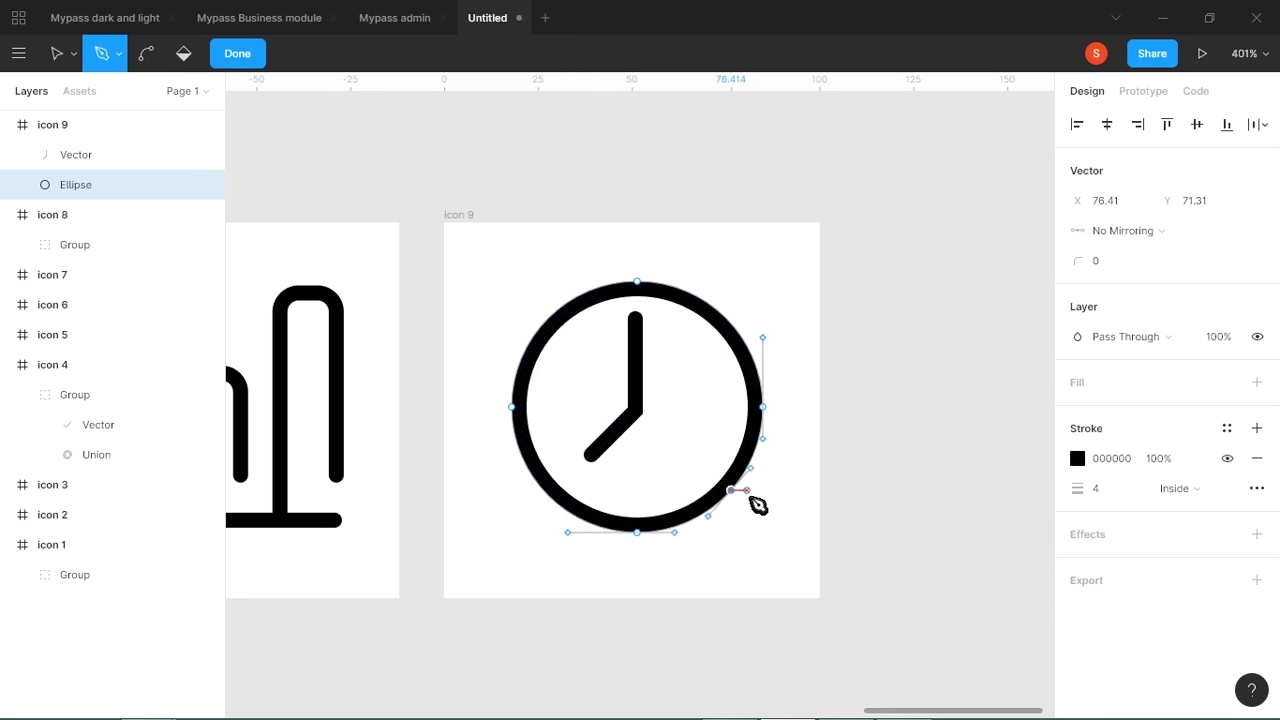
# Delete the lower-right point to open that quarter of the circle as in the reference, and set the stroke alignment to Center.
pyautogui.hotkey('alt', 'Tab')
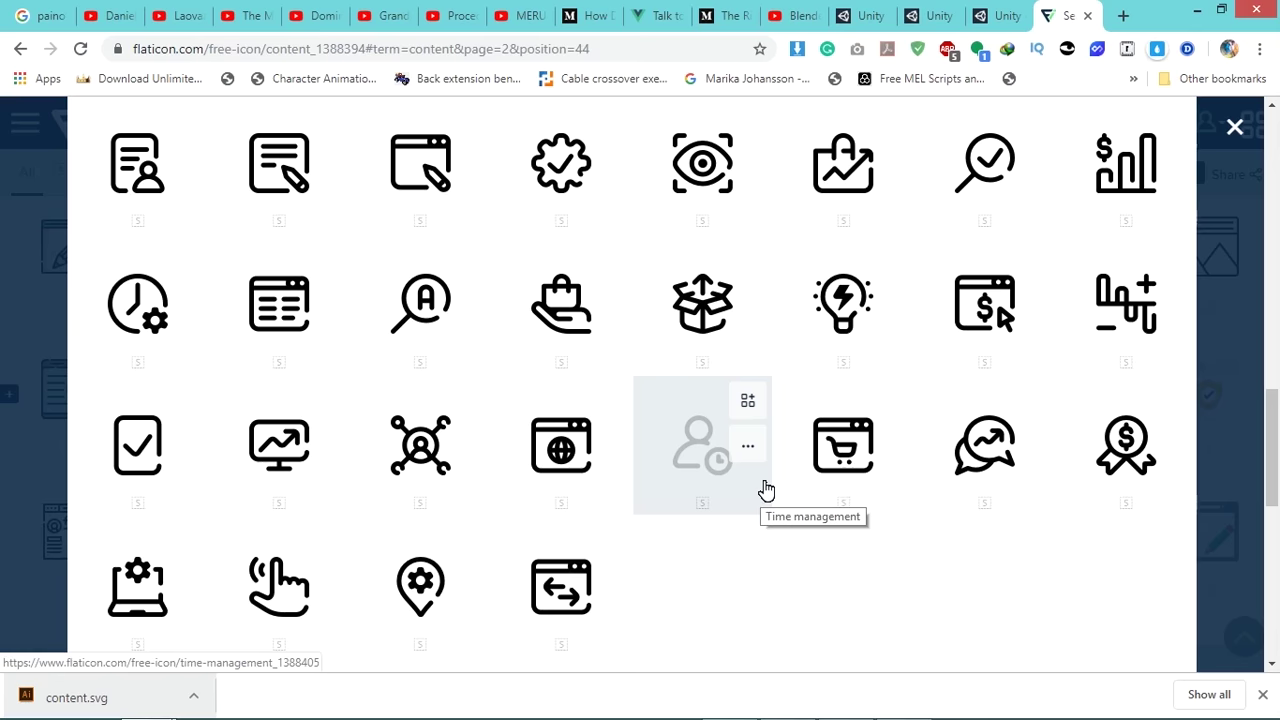
pyautogui.hotkey('alt', 'Tab')
pyautogui.press('ctrl')
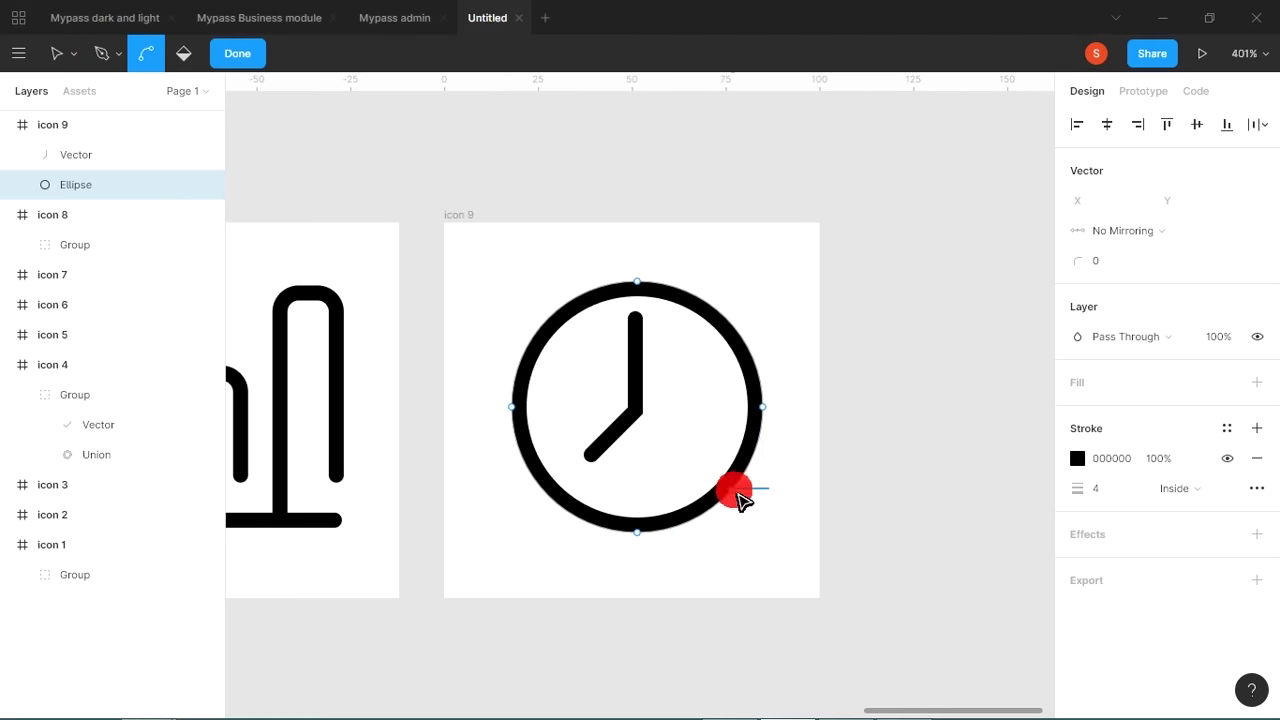
pyautogui.press('Delete')
pyautogui.hotkey('alt', 'Tab')
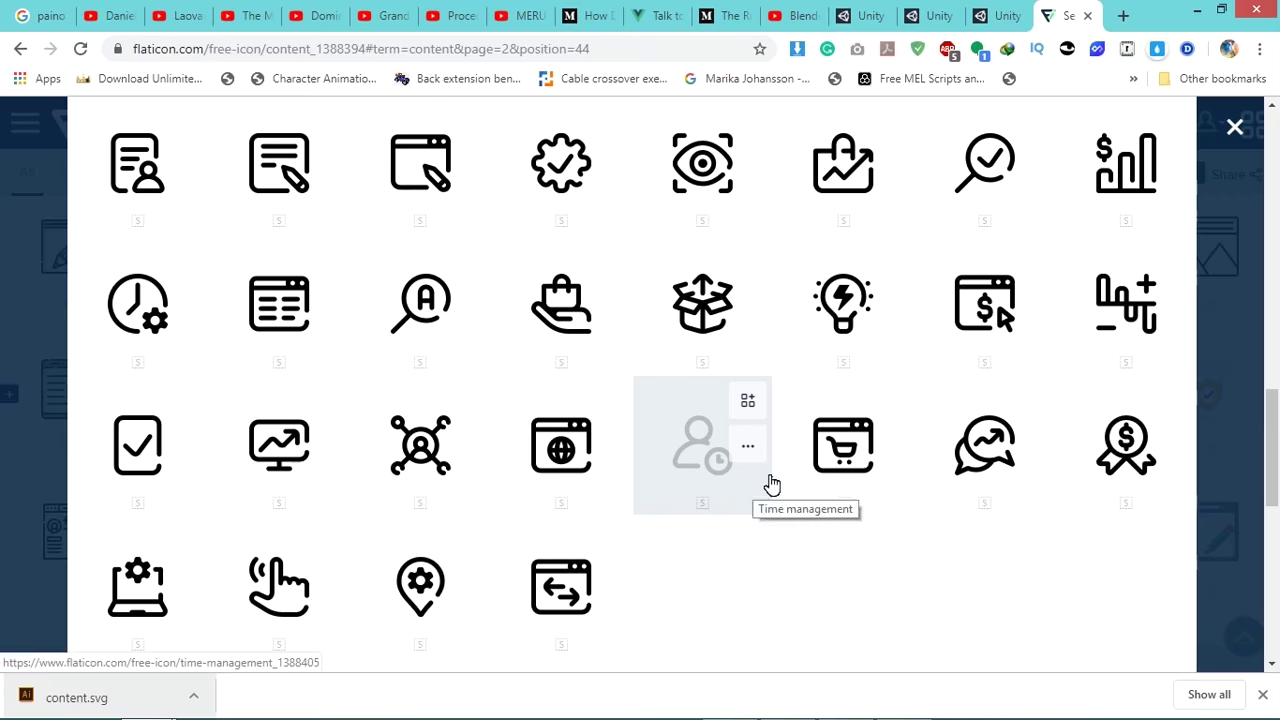
pyautogui.hotkey('alt', 'Tab')
pyautogui.press('Escape')
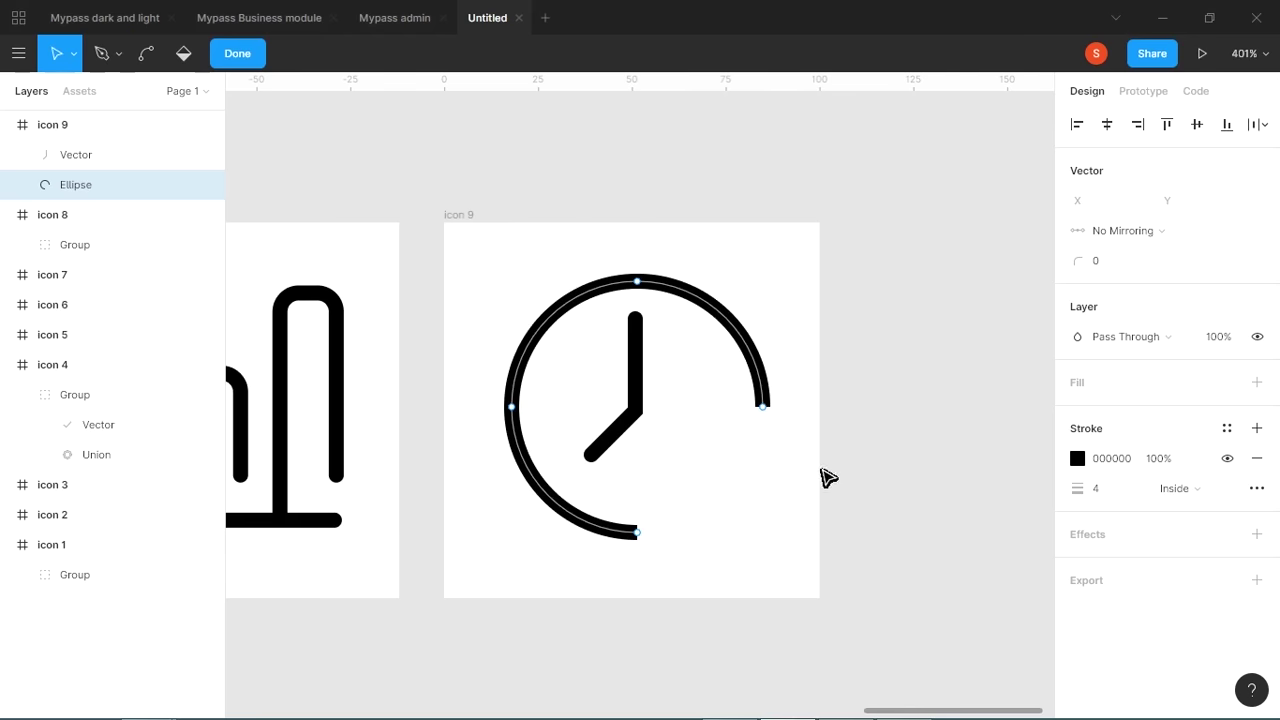
pyautogui.click(1230, 610)
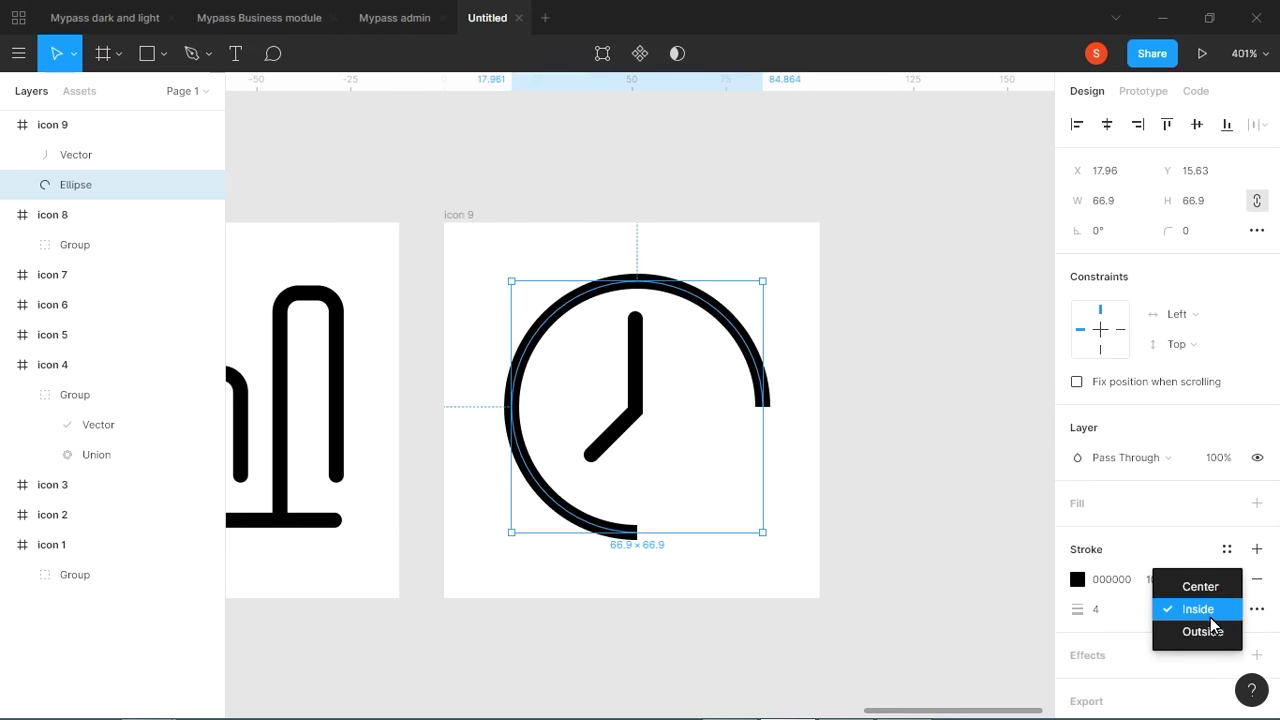
pyautogui.click(1209, 588)
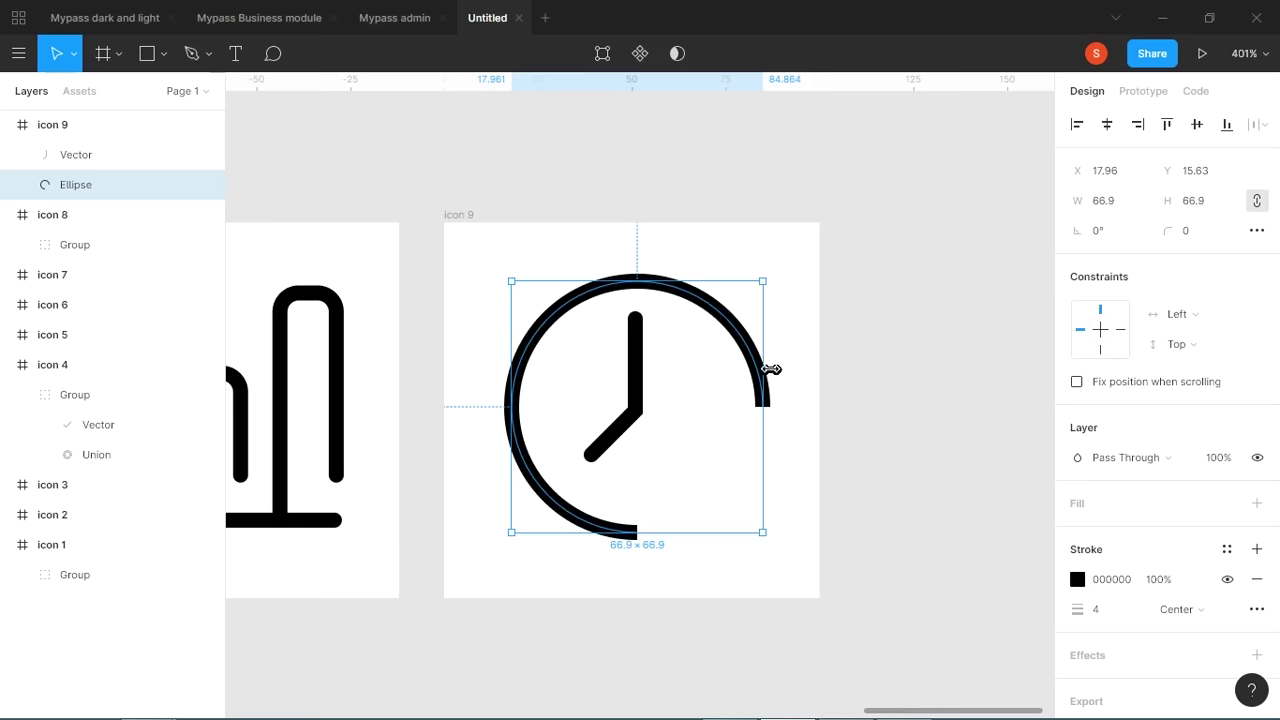
# Set the stroke cap of the open circle arc to Round.
pyautogui.click(1257, 609)
pyautogui.click(928, 613)
pyautogui.click(905, 624)
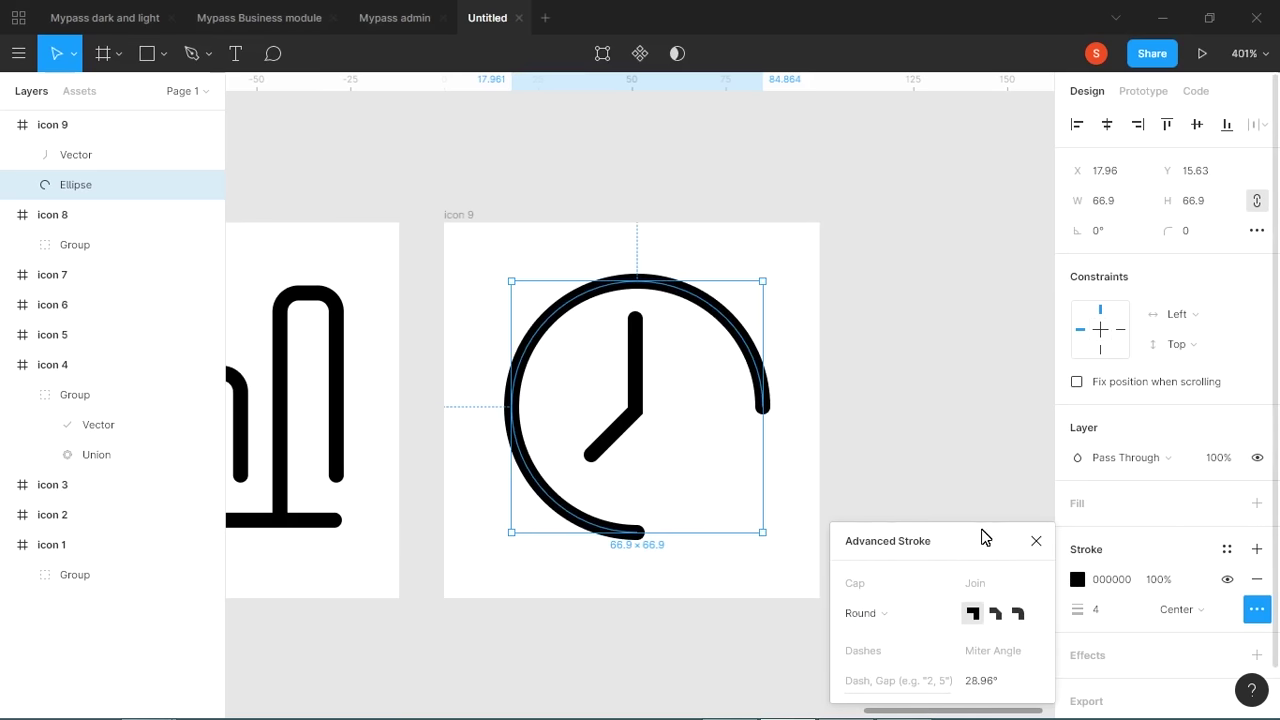
pyautogui.click(1036, 541)
pyautogui.click(923, 500)
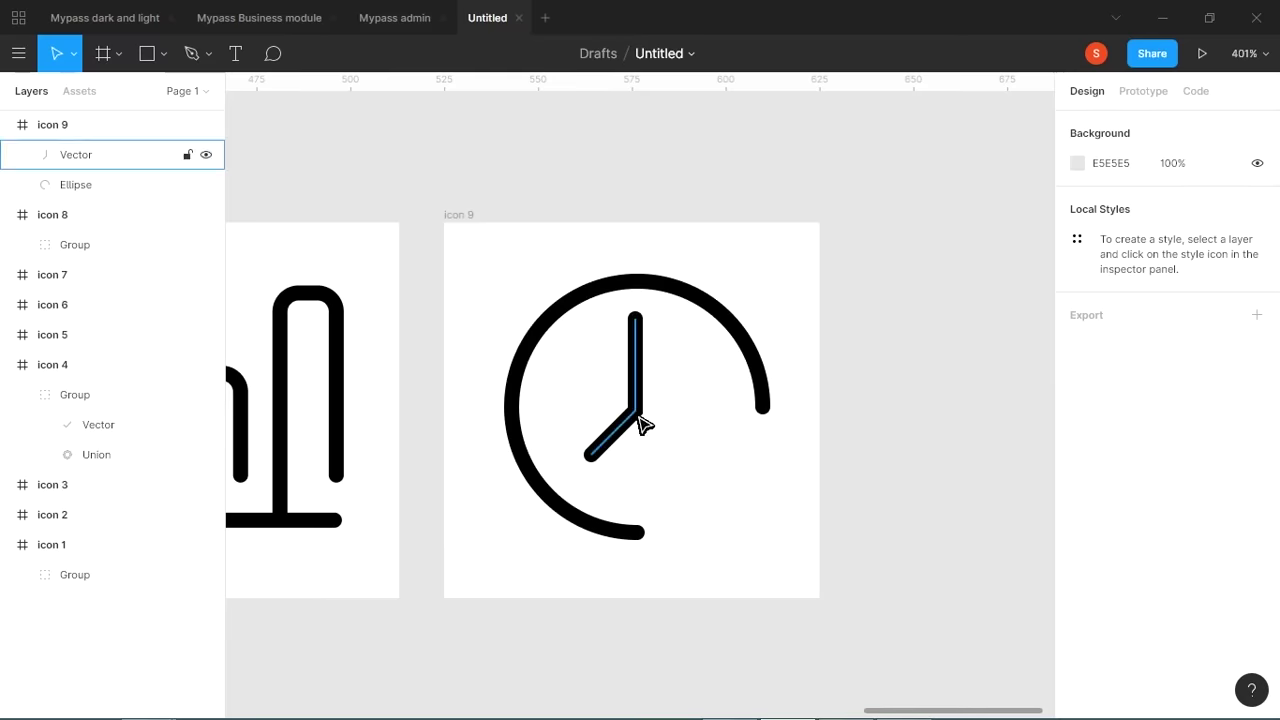
# Try to align the clock hands and the circle on their horizontal and vertical centers.
pyautogui.click(645, 428)
pyautogui.click(583, 314)
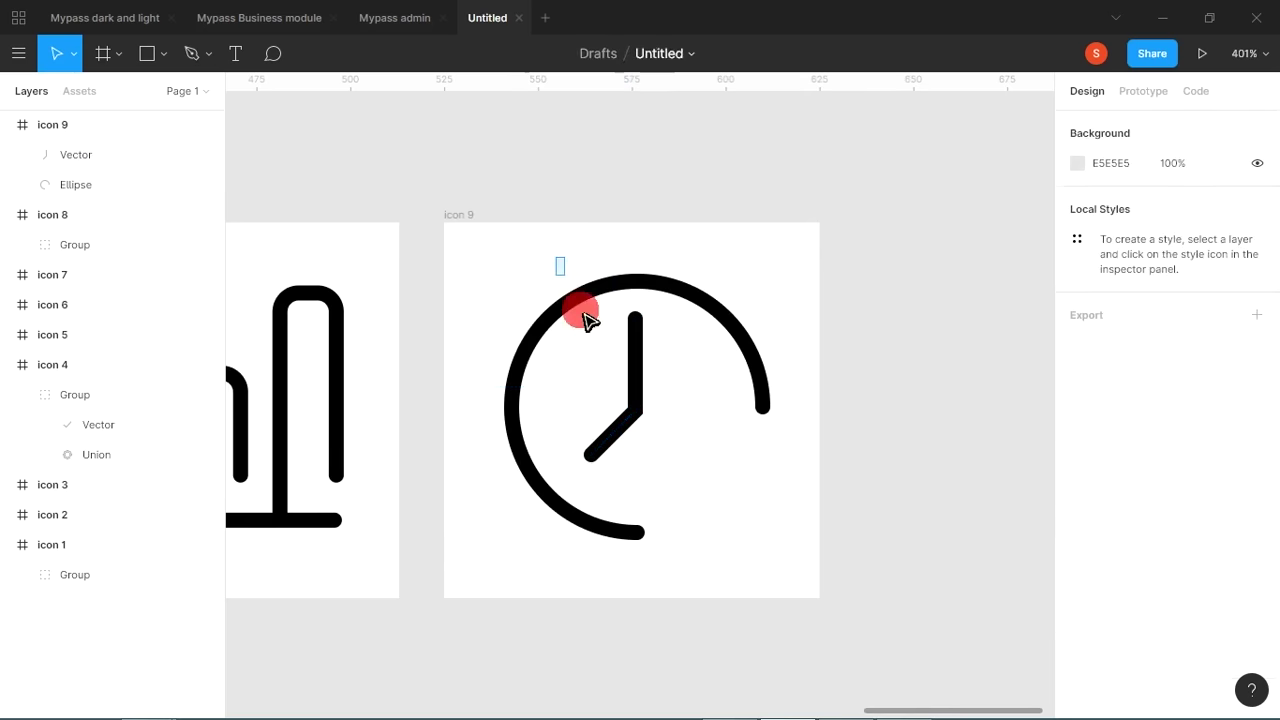
pyautogui.moveTo(583, 314); pyautogui.dragTo(708, 478)
pyautogui.click(1109, 129)
pyautogui.click(1195, 128)
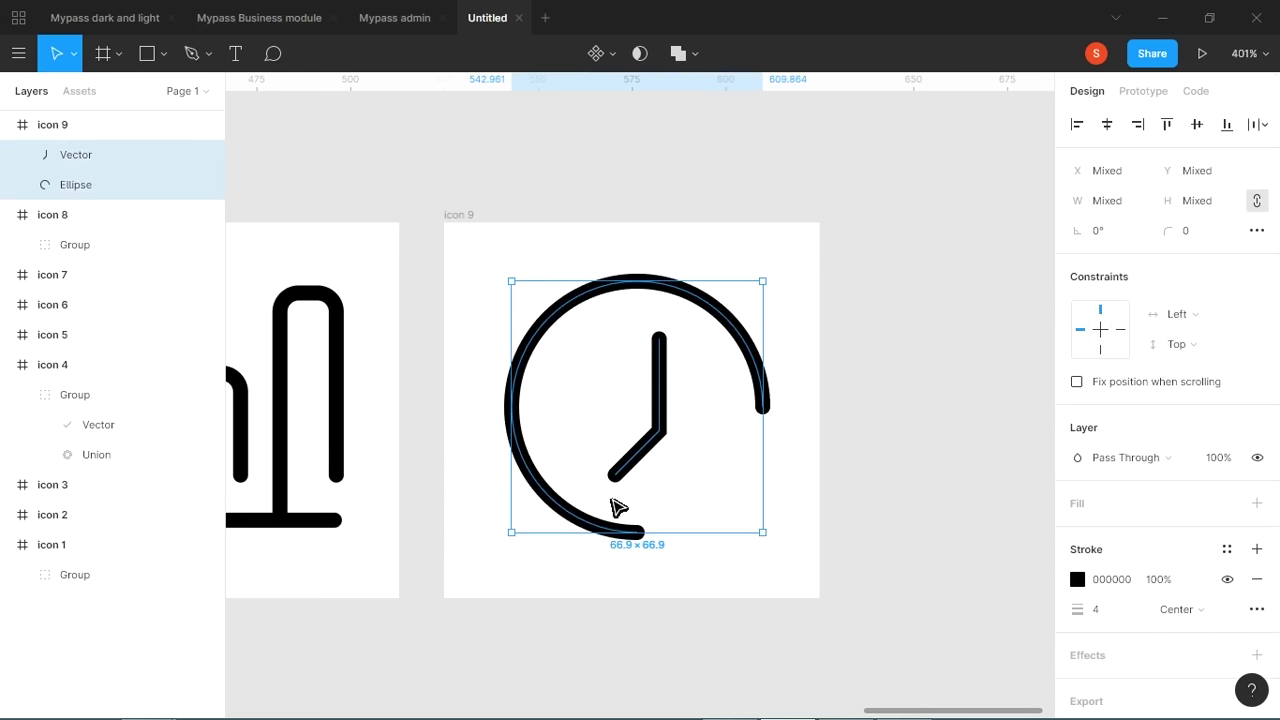
# Move the clock hands so their bend sits at the circle's center, at about X 40.06, Y 24.
pyautogui.click(668, 450)
pyautogui.moveTo(660, 430); pyautogui.dragTo(639, 406)
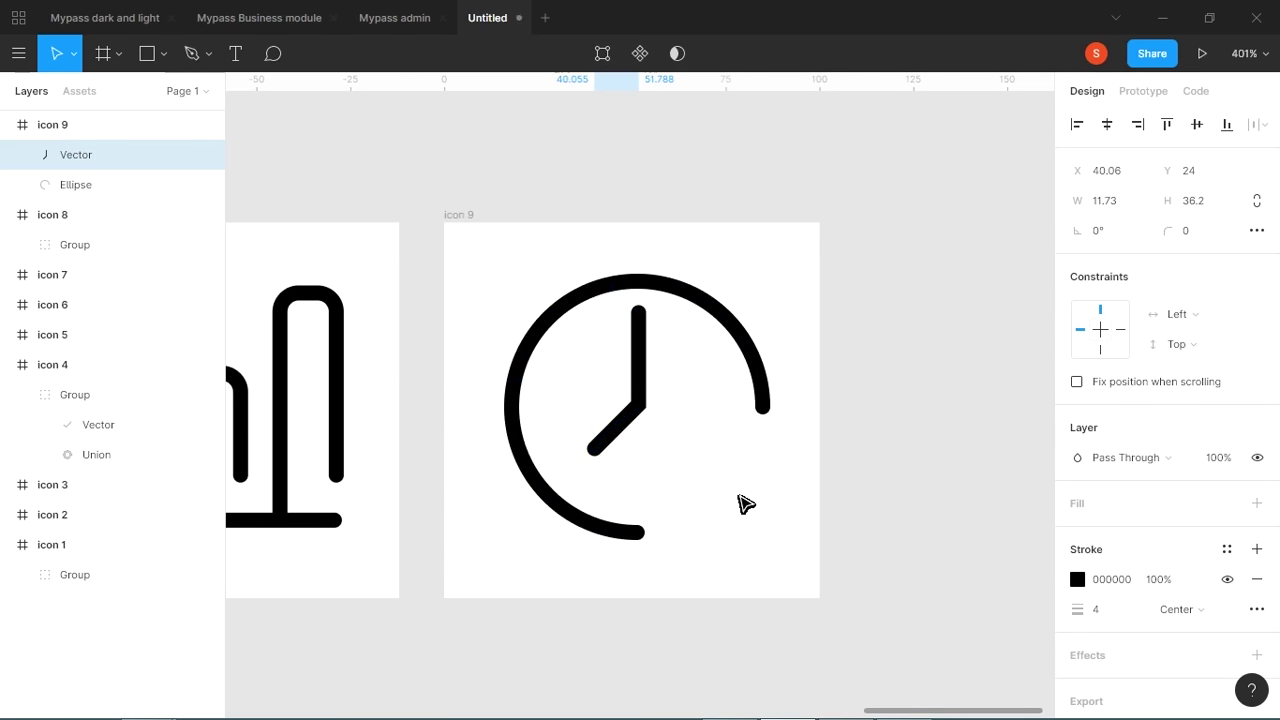
pyautogui.click(740, 475)
# Draw a vertical rectangle about 9.07 × 32.53 in the circle's open lower-right quarter and set its corner radius to 3.
pyautogui.moveTo(777, 503); pyautogui.dragTo(681, 437)
pyautogui.moveTo(514, 230); pyautogui.dragTo(703, 540)
pyautogui.click(148, 55)
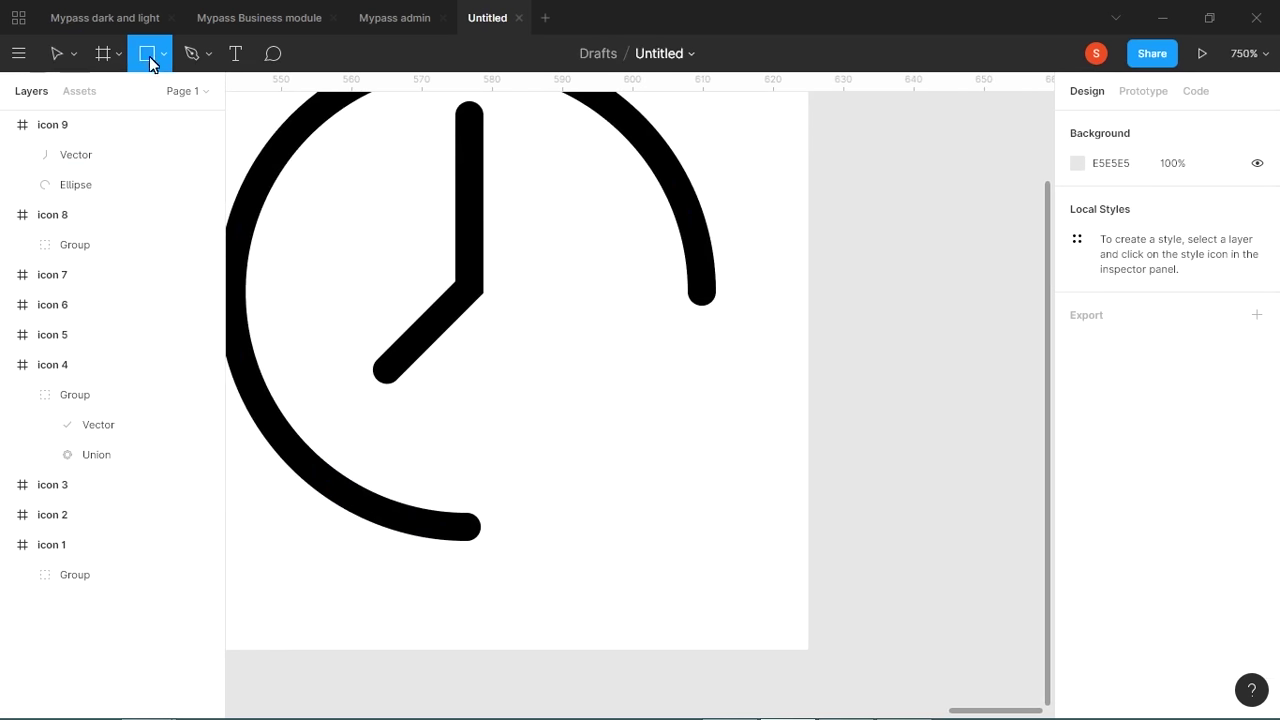
pyautogui.moveTo(580, 323)
pyautogui.mouseDown()
pyautogui.moveTo(651, 529)
pyautogui.moveTo(643, 551)
pyautogui.mouseUp()
pyautogui.moveTo(1172, 230); pyautogui.dragTo(1220, 230)
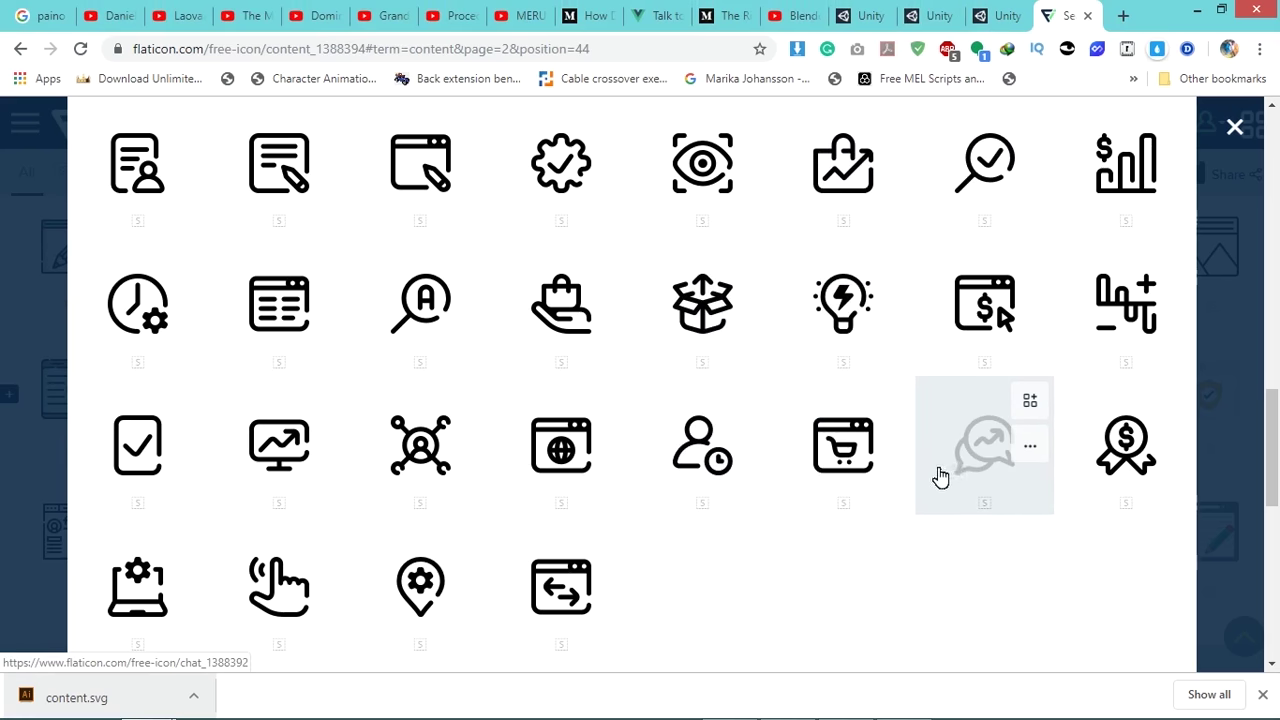
# Make two copies of the rounded bar and rotate them about its center, one to about -122.54°, to form six gear teeth.
pyautogui.hotkey('alt', 'Tab')
pyautogui.click(722, 421)
pyautogui.click(617, 430)
pyautogui.hotkey('ctrl', 'v')
pyautogui.moveTo(669, 329); pyautogui.dragTo(699, 528)
pyautogui.hotkey('ctrl', 'd')
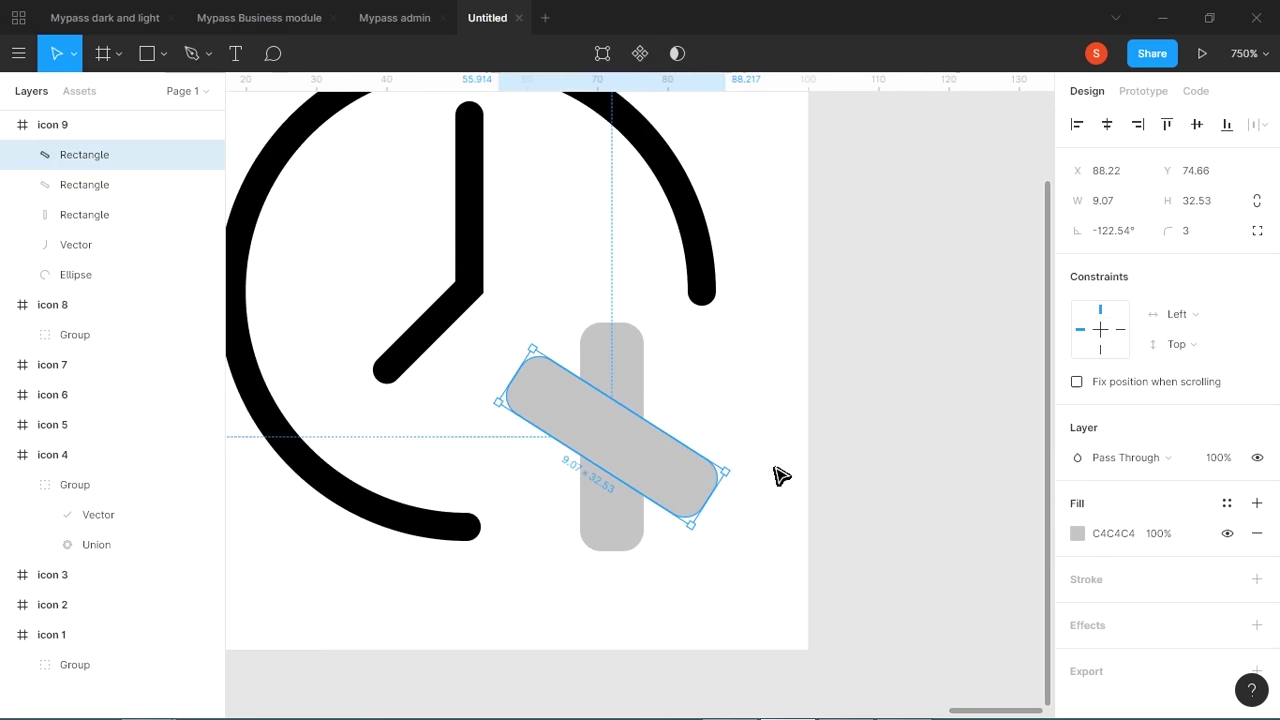
pyautogui.moveTo(752, 482); pyautogui.dragTo(729, 371)
pyautogui.click(743, 374)
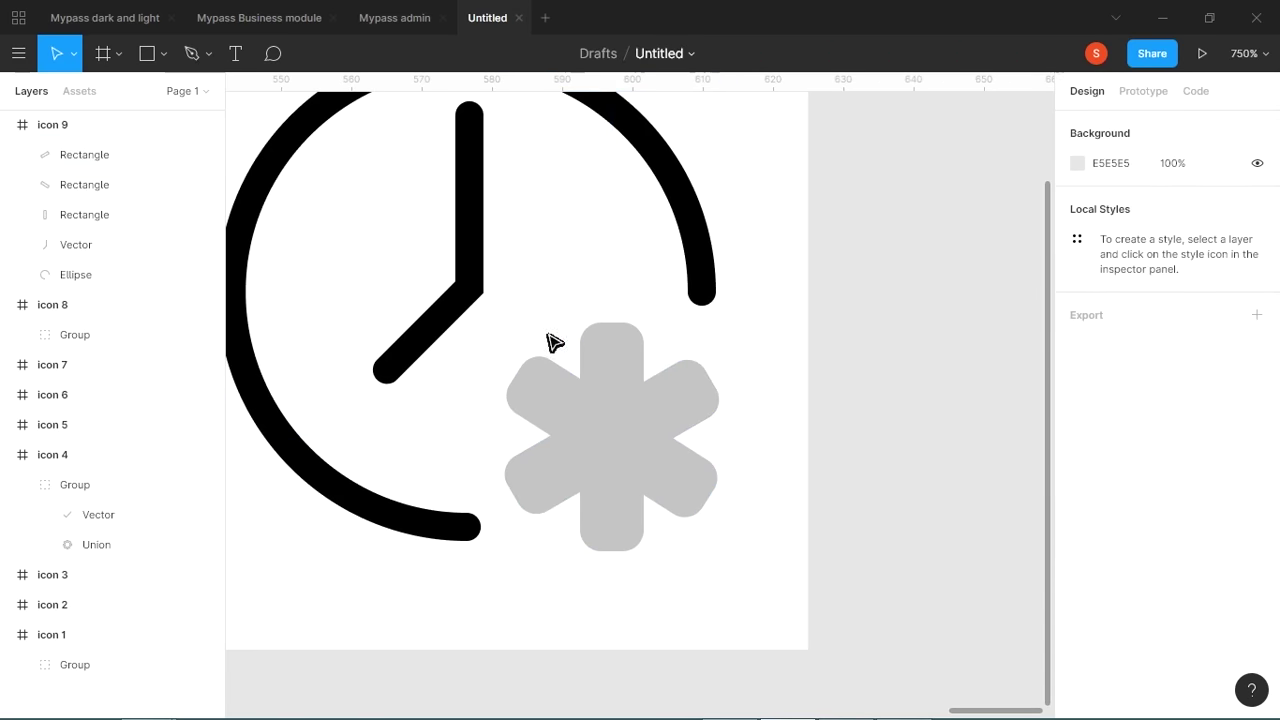
# Draw a circle about 20.8 × 20.8 over the middle of the three bars and center-align it with them.
pyautogui.press('o')
pyautogui.moveTo(624, 450)
pyautogui.mouseDown()
pyautogui.moveTo(675, 521)
pyautogui.moveTo(666, 510)
pyautogui.mouseUp()
pyautogui.moveTo(518, 314); pyautogui.dragTo(650, 495)
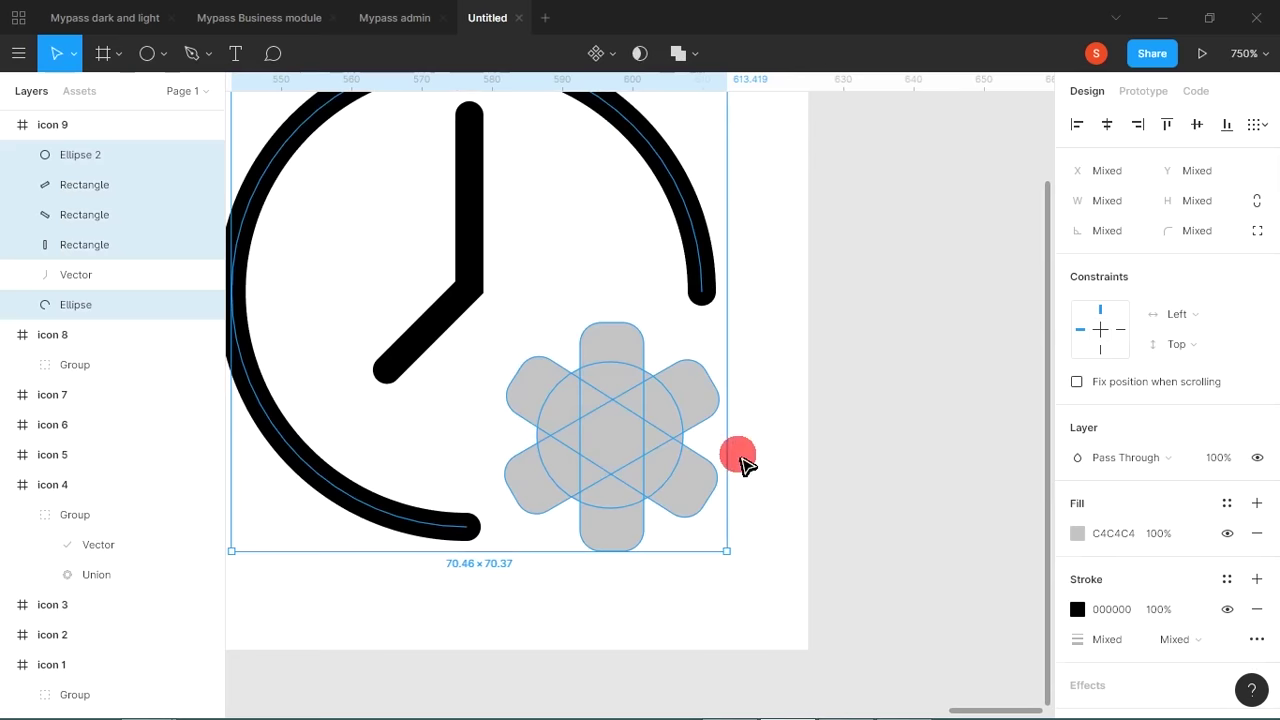
pyautogui.click(738, 456)
pyautogui.click(648, 437)
pyautogui.keyDown('shift'); pyautogui.click(705, 400); pyautogui.keyUp('shift')
pyautogui.keyDown('shift'); pyautogui.click(697, 484); pyautogui.keyUp('shift')
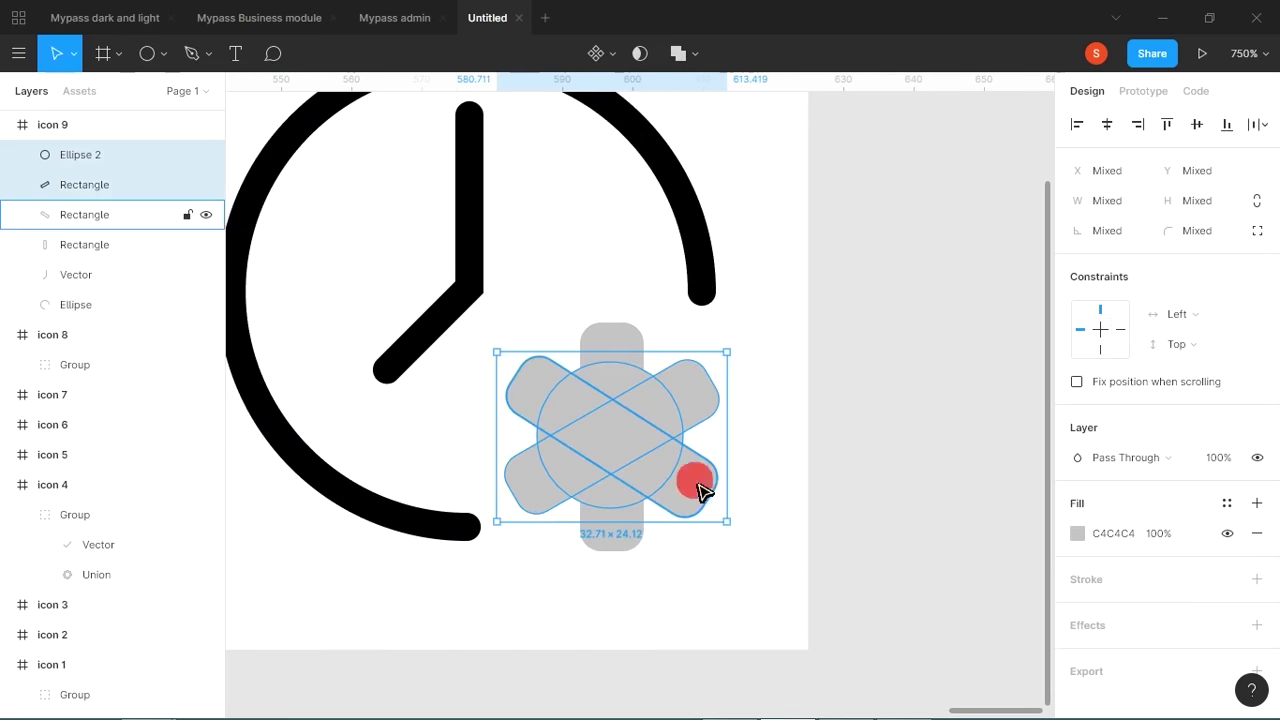
pyautogui.keyDown('shift'); pyautogui.click(626, 349); pyautogui.keyUp('shift')
pyautogui.click(1106, 124)
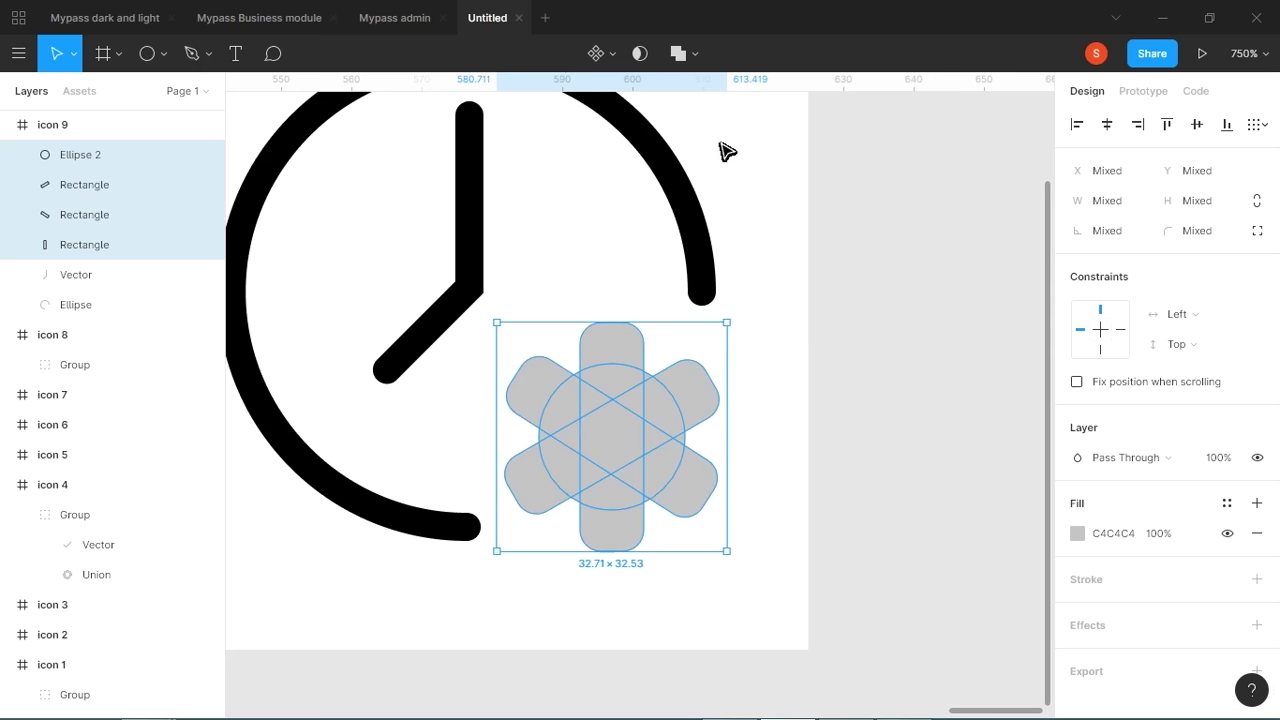
pyautogui.click(732, 195)
# Paste a copy of the gear's circle and shrink it around its center to the bar's width for the hole.
pyautogui.click(650, 395)
pyautogui.hotkey('ctrl', 'c')
pyautogui.hotkey('ctrl', 'v')
pyautogui.moveTo(685, 365); pyautogui.dragTo(660, 420)
# Combine the larger circle and the three rounded bars with a Union operation.
pyautogui.click(666, 410)
pyautogui.keyDown('shift'); pyautogui.click(700, 391); pyautogui.keyUp('shift')
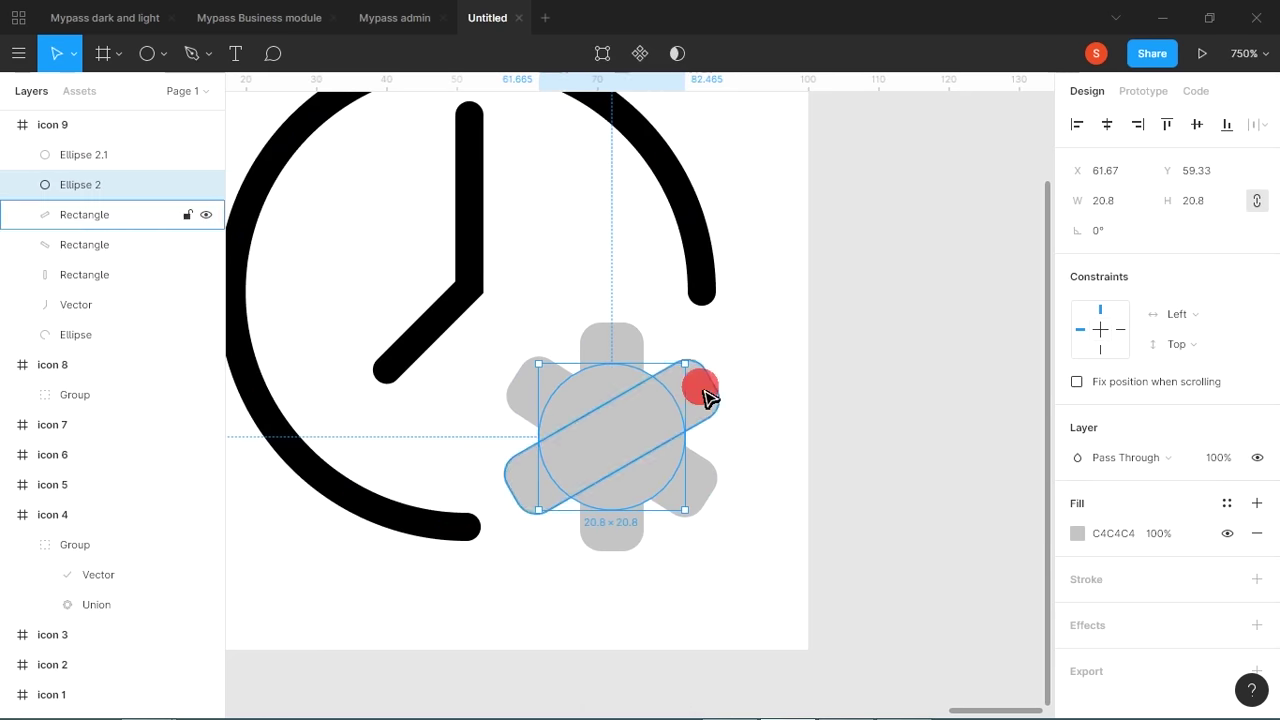
pyautogui.keyDown('shift'); pyautogui.click(697, 481); pyautogui.keyUp('shift')
pyautogui.keyDown('shift'); pyautogui.click(620, 338); pyautogui.keyUp('shift')
pyautogui.click(678, 53)
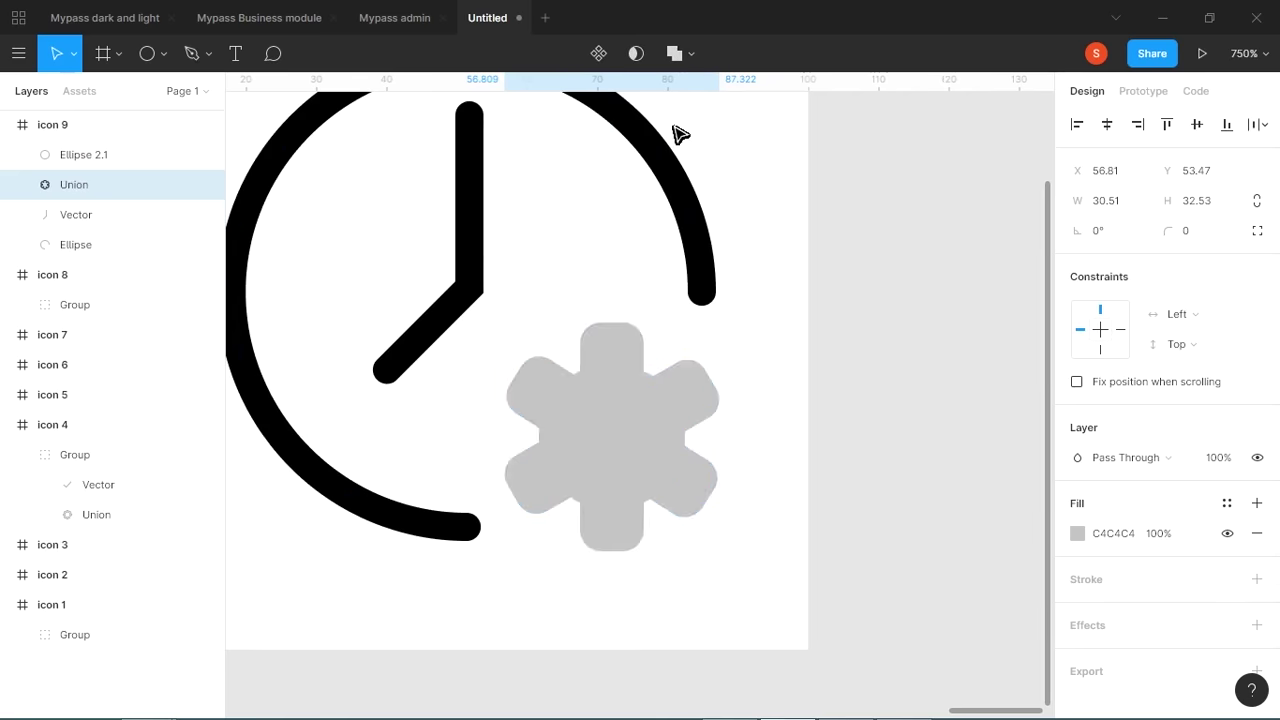
# Subtract the small circle from the united gear shape to cut its center hole.
pyautogui.keyDown('shift'); pyautogui.click(632, 445); pyautogui.keyUp('shift')
pyautogui.click(694, 53)
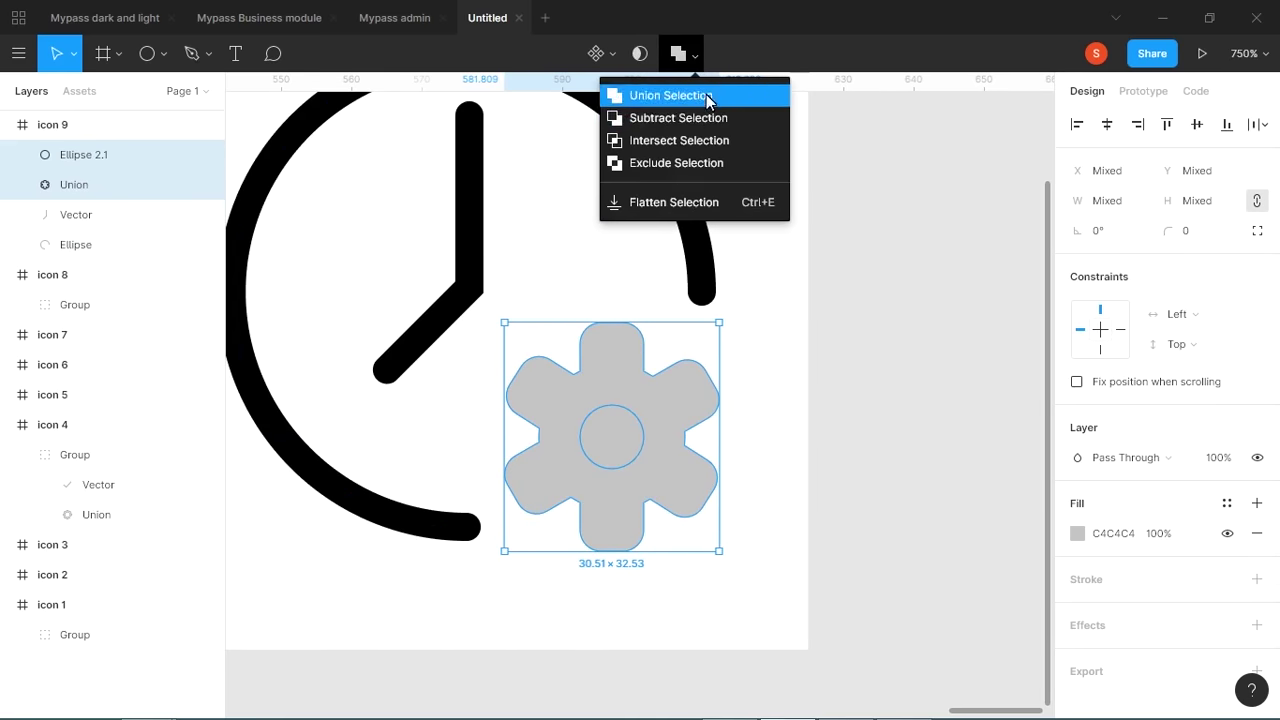
pyautogui.click(712, 117)
# Set the gear's fill color to 000000.
pyautogui.click(1077, 533)
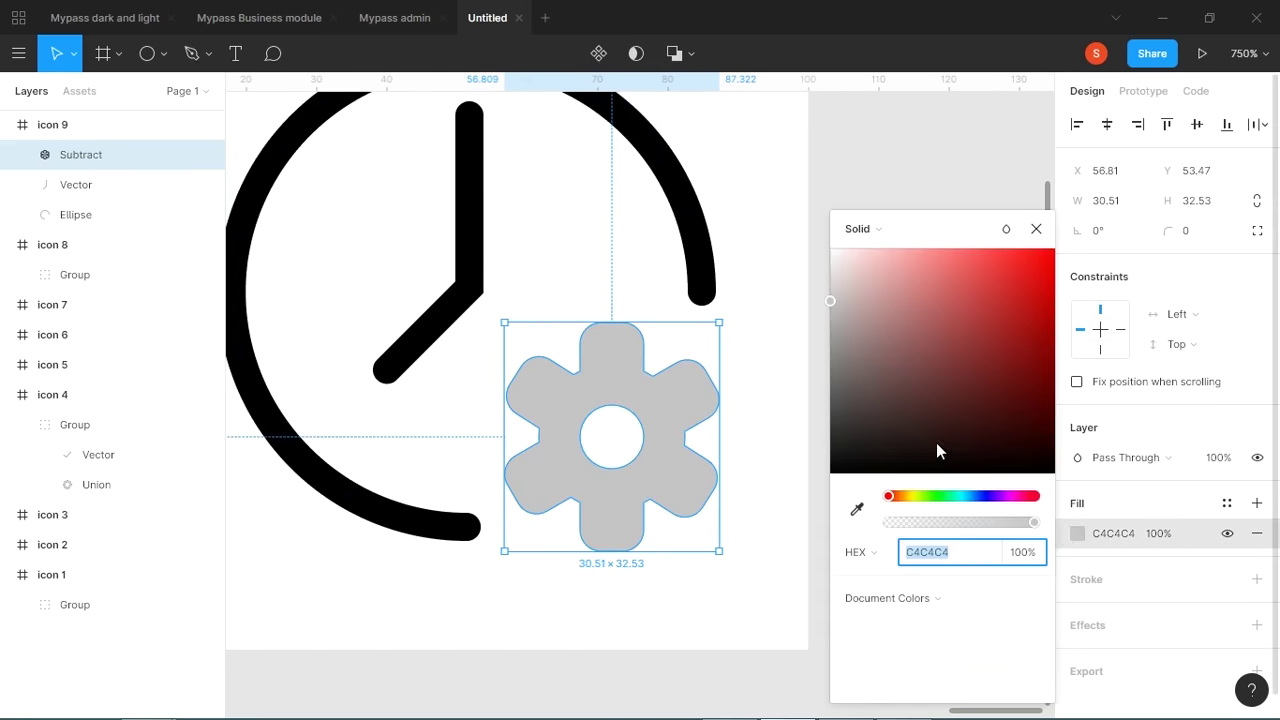
pyautogui.write('000000')
pyautogui.press('Return')
pyautogui.click(1036, 229)
pyautogui.click(774, 357)
# Try shrinking the gear to about 18.88 × 20.9 in the circle's open quarter and compare it with the Flaticon reference.
pyautogui.moveTo(665, 432)
pyautogui.mouseDown()
pyautogui.moveTo(646, 404)
pyautogui.moveTo(648, 370)
pyautogui.moveTo(634, 400)
pyautogui.moveTo(648, 413)
pyautogui.mouseUp()
pyautogui.click(747, 402)
pyautogui.press('-')
pyautogui.press('-')
pyautogui.click(634, 411)
pyautogui.click(674, 408)
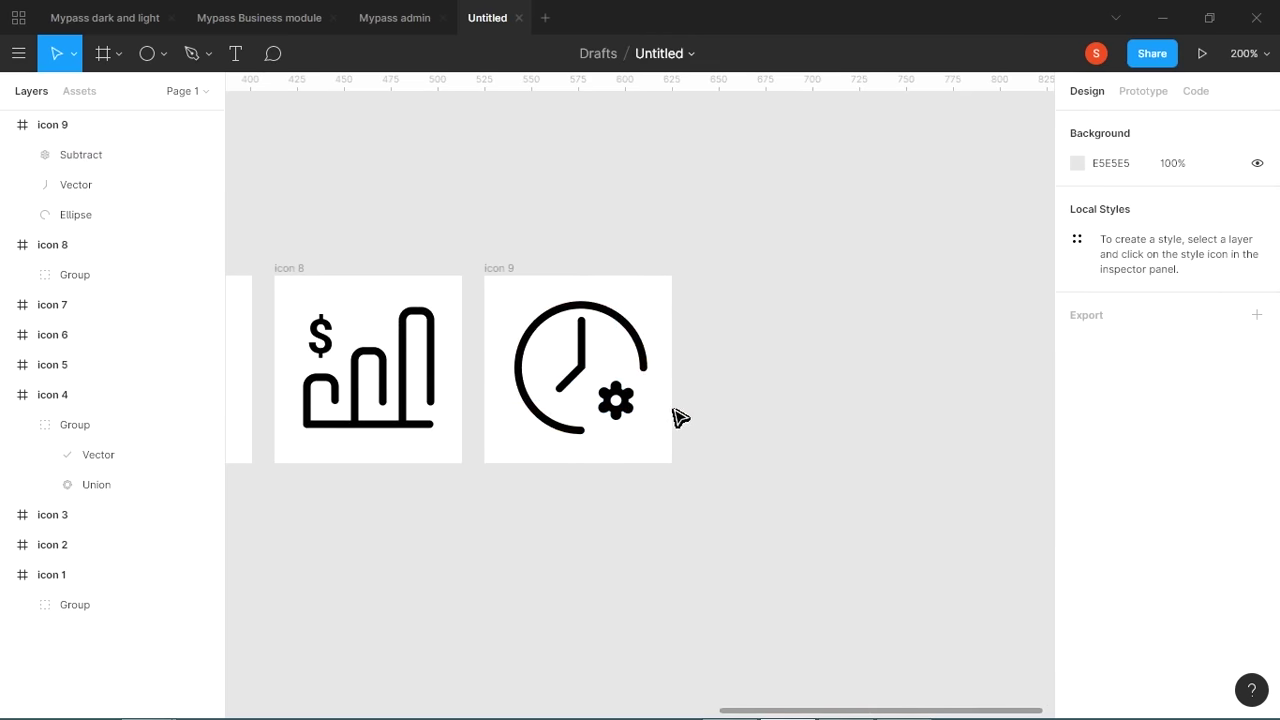
pyautogui.hotkey('alt', 'Tab')
pyautogui.hotkey('alt', 'Tab')
pyautogui.moveTo(684, 482); pyautogui.dragTo(518, 280)
pyautogui.click(688, 455)
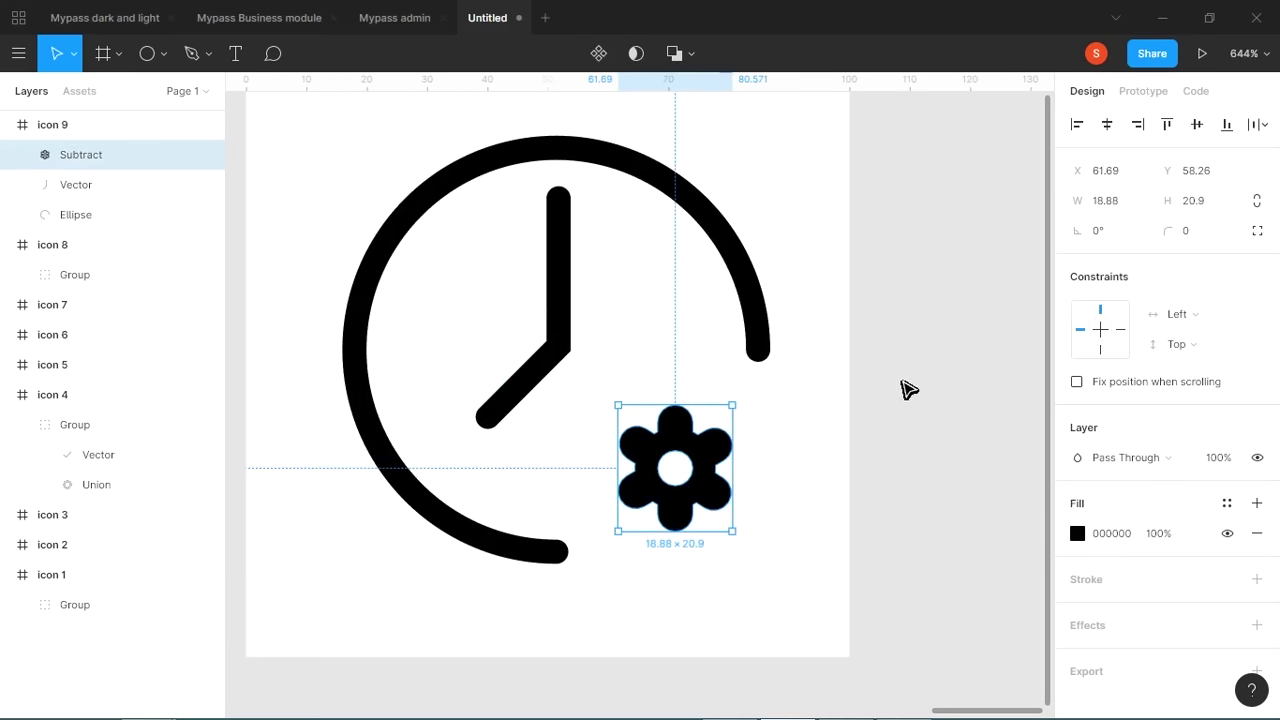
# Undo the gear's resizing and scale it down again to about 22.6 high in the circle's open quarter.
pyautogui.hotkey('ctrl', 'z')
pyautogui.hotkey('ctrl', 'z')
pyautogui.hotkey('ctrl', 'z')
pyautogui.moveTo(727, 422); pyautogui.dragTo(741, 430)
pyautogui.moveTo(786, 386); pyautogui.dragTo(742, 430)
# Select the three bars inside the gear's union and reduce their corner radius so the teeth are less rounded.
pyautogui.doubleClick(711, 498)
pyautogui.doubleClick(711, 498)
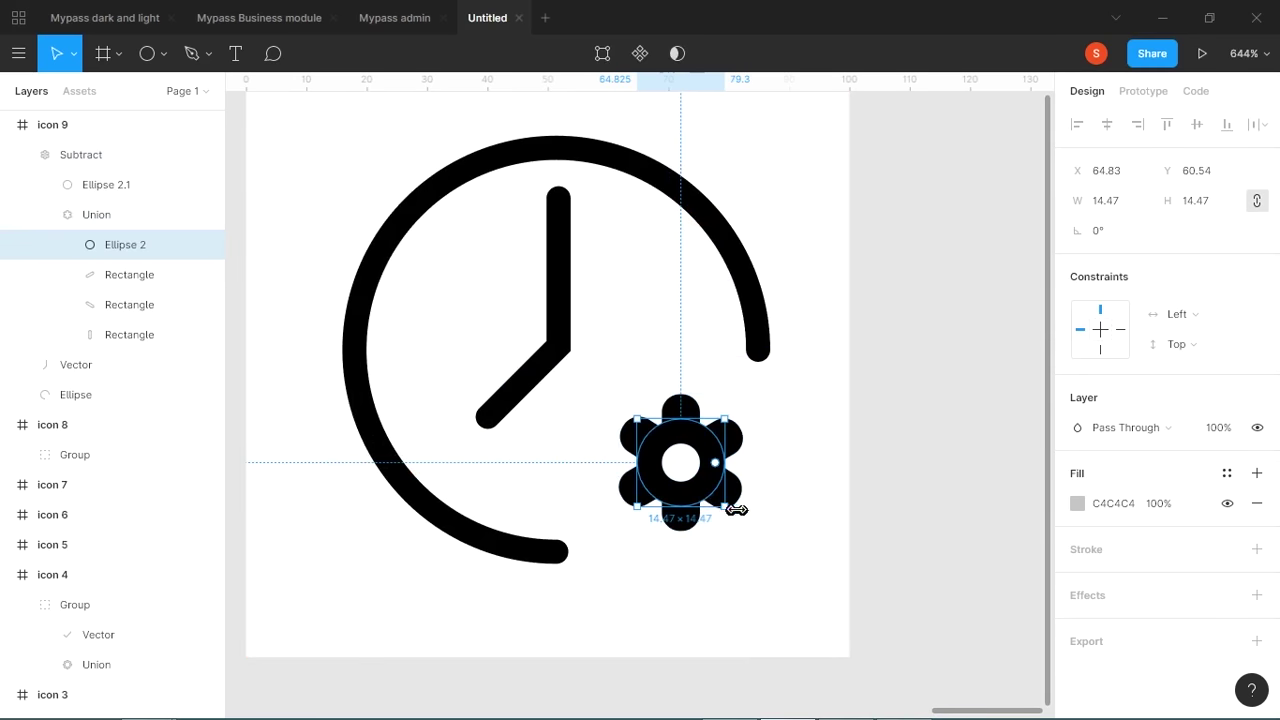
pyautogui.click(733, 492)
pyautogui.keyDown('shift'); pyautogui.click(730, 435); pyautogui.keyUp('shift')
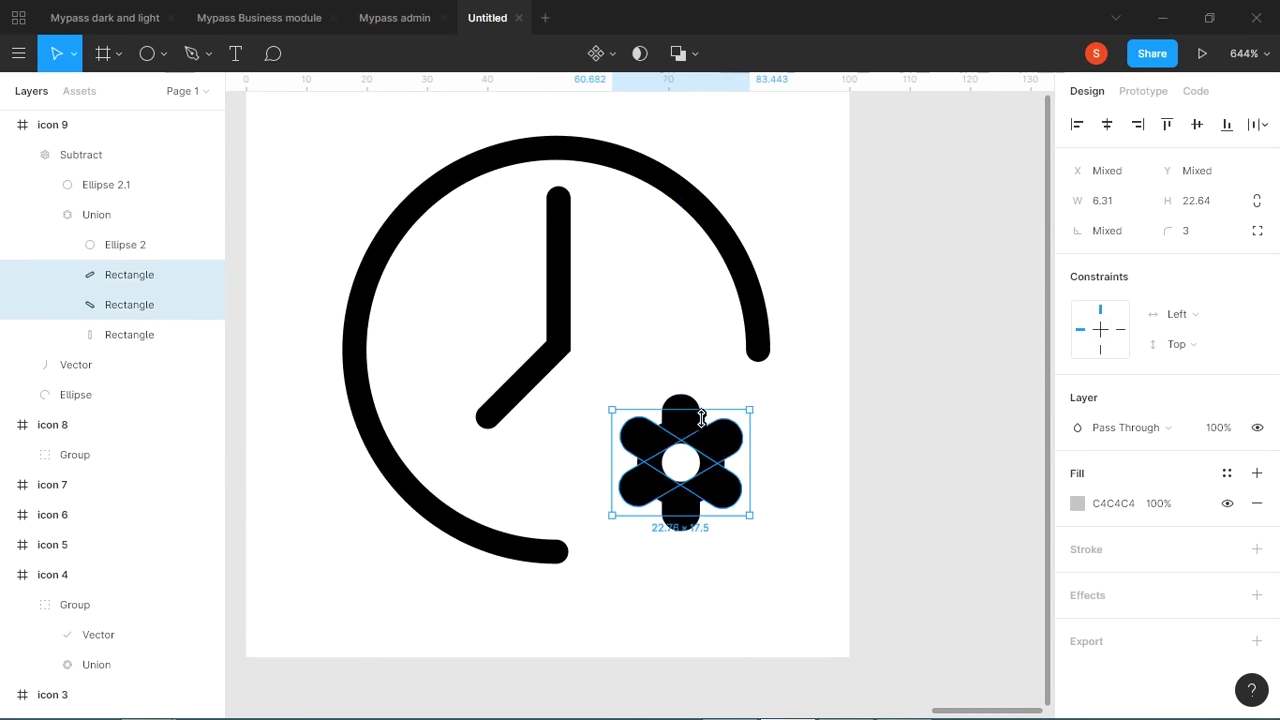
pyautogui.keyDown('shift'); pyautogui.click(697, 410); pyautogui.keyUp('shift')
pyautogui.moveTo(1173, 238); pyautogui.dragTo(1154, 240)
pyautogui.click(795, 417)
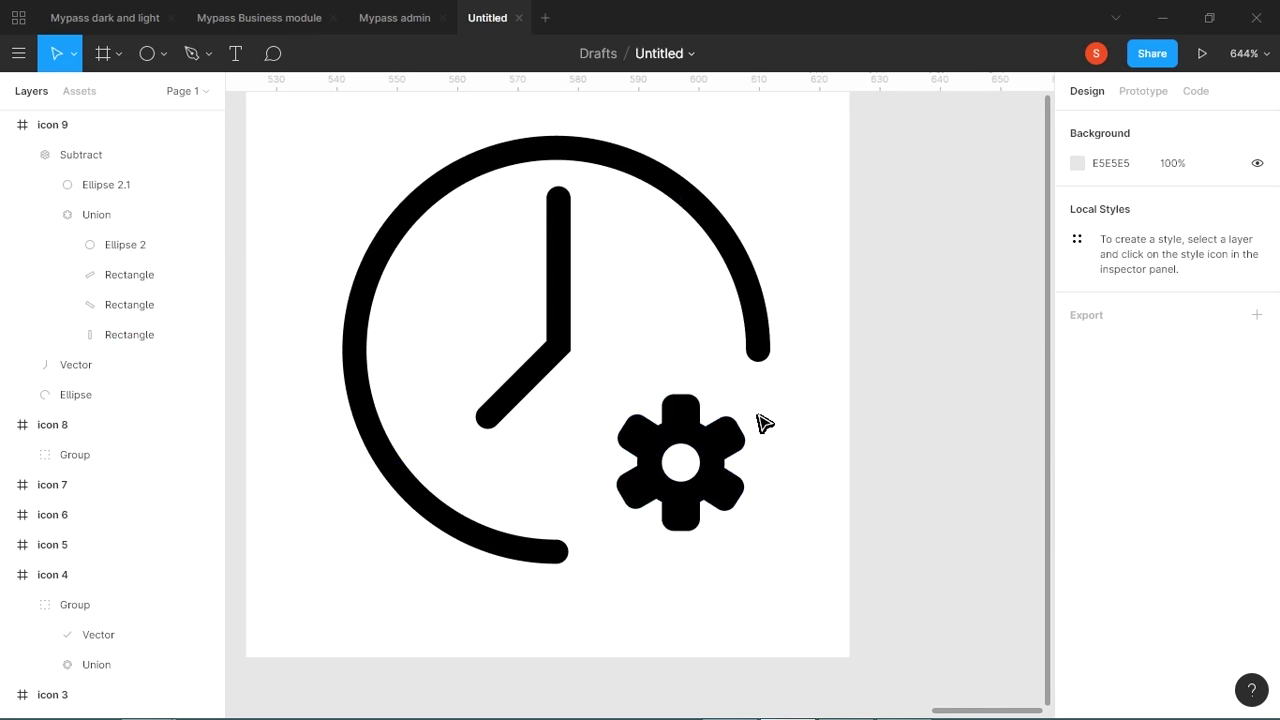
# Compare the gear with the Flaticon reference and scale the clock circle and hands together down to about 53.18 × 53.18.
pyautogui.click(736, 440)
pyautogui.click(769, 430)
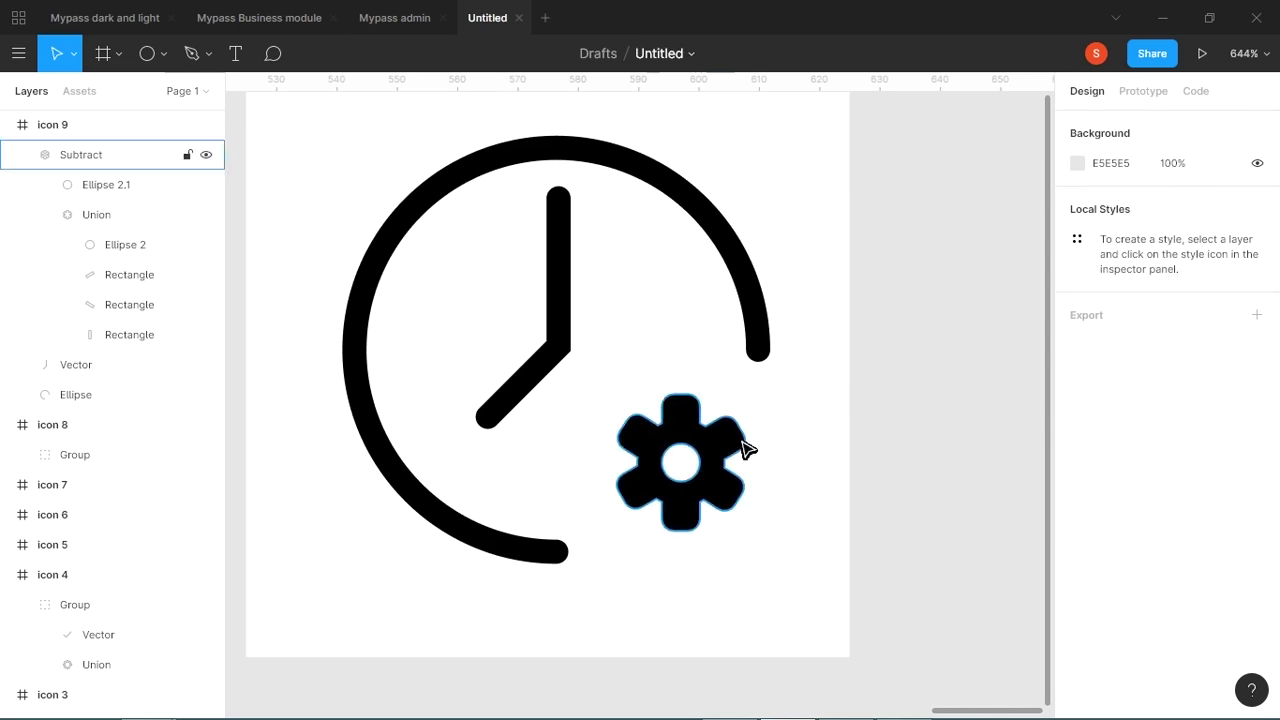
pyautogui.hotkey('alt', 'Tab')
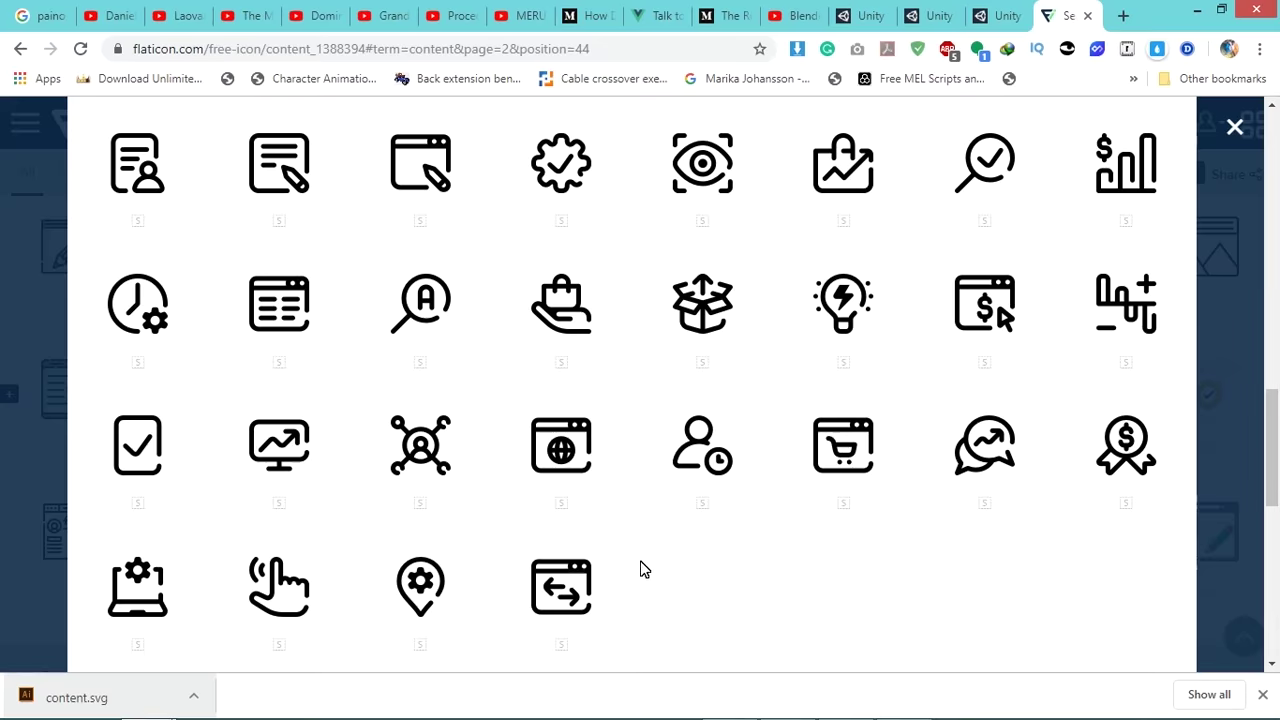
pyautogui.hotkey('alt', 'Tab')
pyautogui.moveTo(558, 337); pyautogui.dragTo(655, 365)
pyautogui.click(517, 322)
pyautogui.press('-')
pyautogui.press('-')
# Nudge the clock circle and hands right and down to fit them closely around the gear.
pyautogui.press('Right')
pyautogui.press('Right')
pyautogui.press('Right')
pyautogui.press('Right')
pyautogui.press('Right')
pyautogui.press('Down')
pyautogui.press('Down')
pyautogui.press('Left')
pyautogui.press('Left')
pyautogui.press('Right')
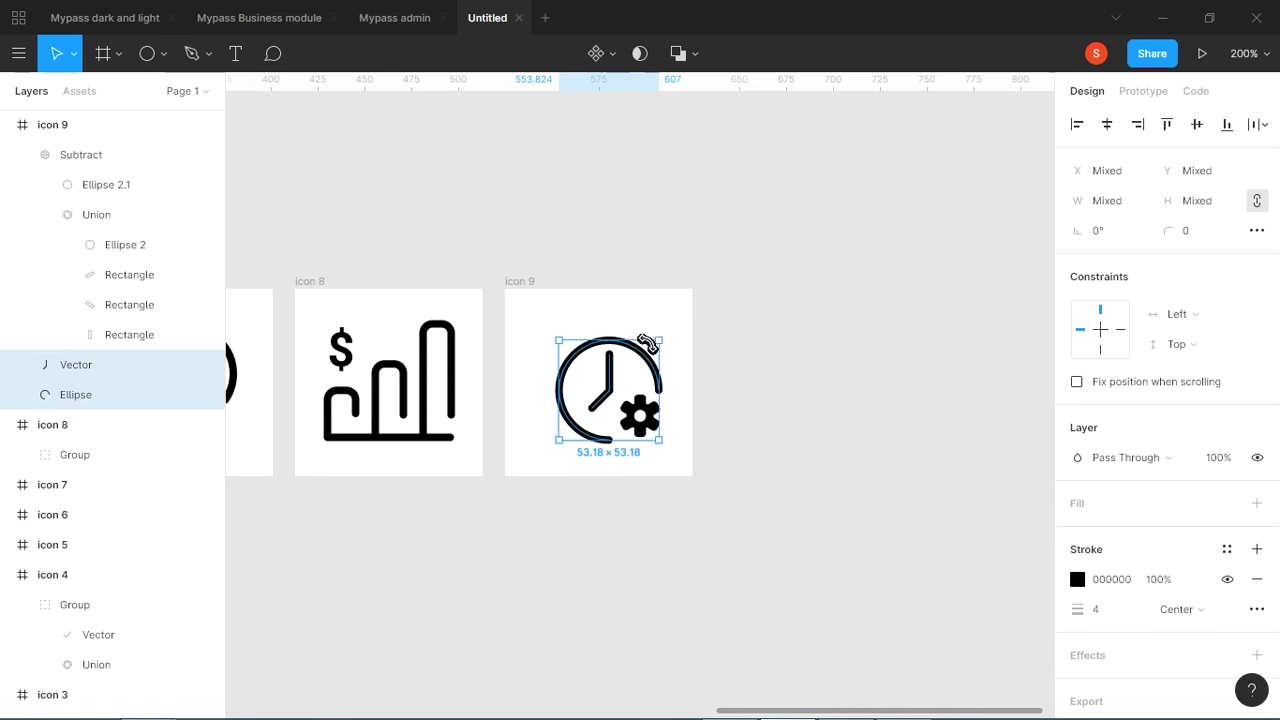
# Group the clock circle, hands and gear, and center the group horizontally and vertically in the icon 9 frame.
pyautogui.keyDown('shift'); pyautogui.click(652, 430); pyautogui.keyUp('shift')
pyautogui.hotkey('ctrl', 'g')
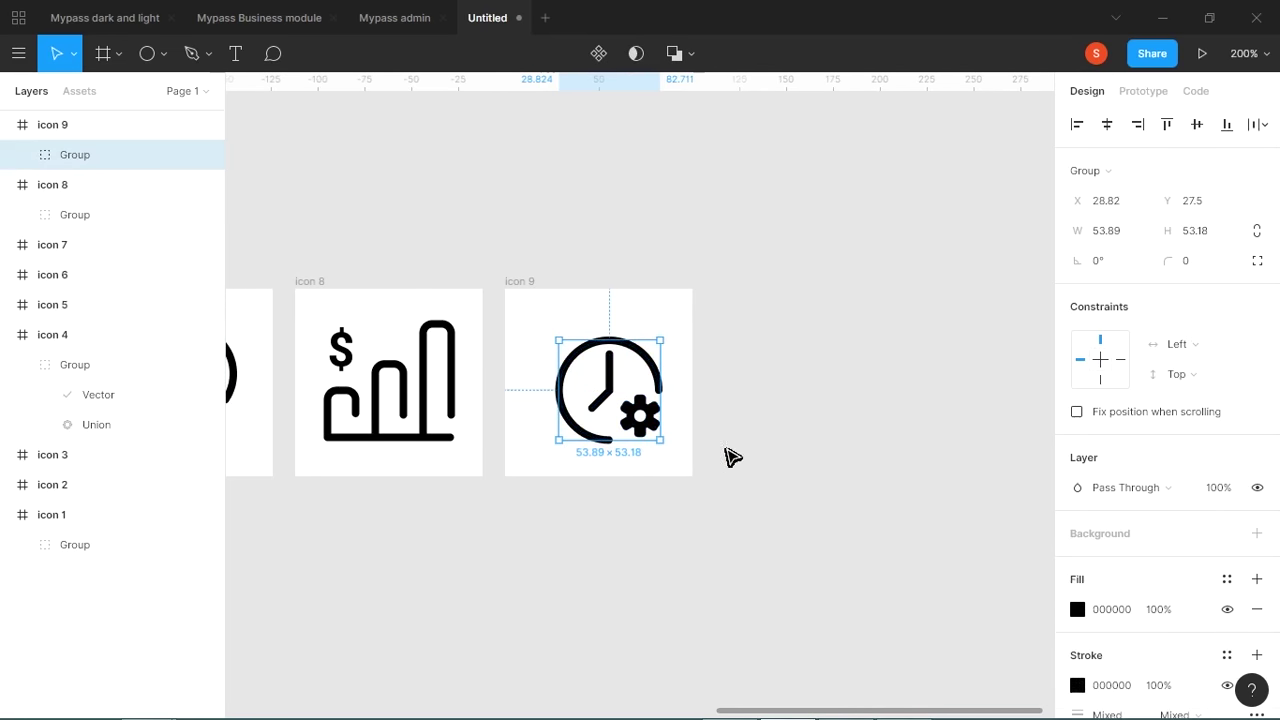
pyautogui.click(1107, 124)
pyautogui.click(1197, 124)
pyautogui.click(928, 300)
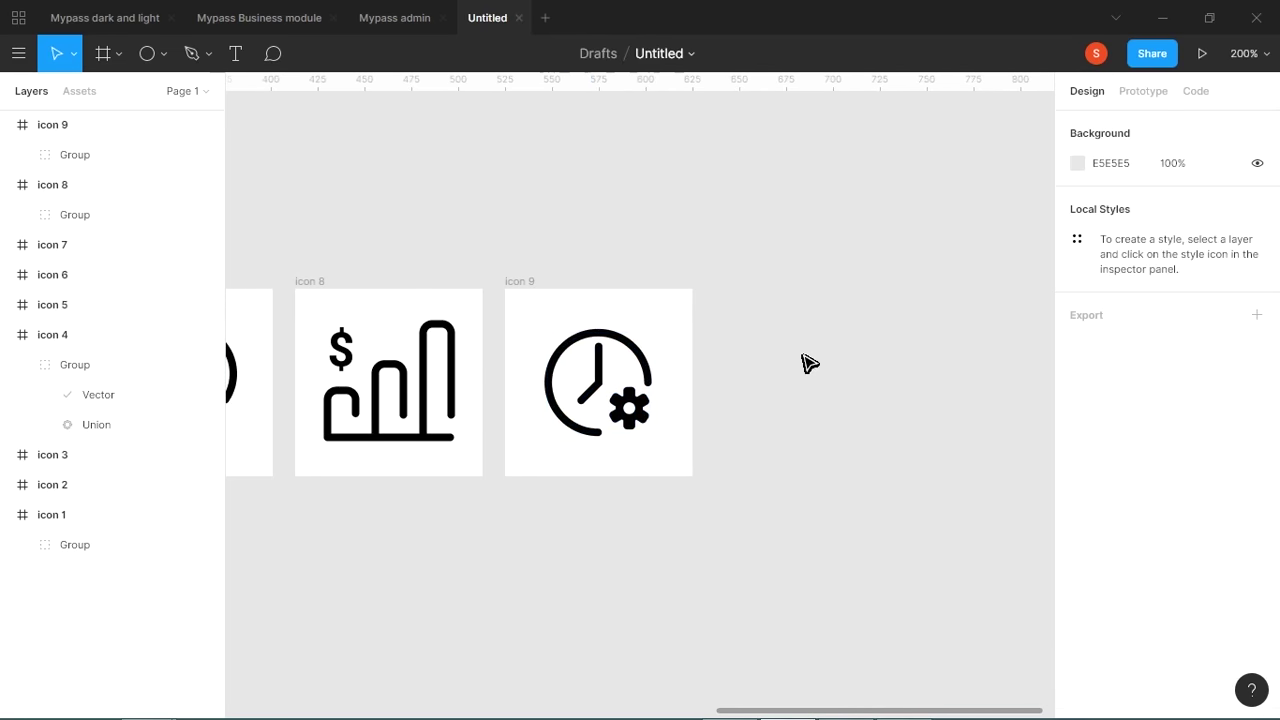
# Collapse the expanded icon frames from icon 9 to icon 4 in the layer list.
pyautogui.click(8, 125)
pyautogui.click(7, 156)
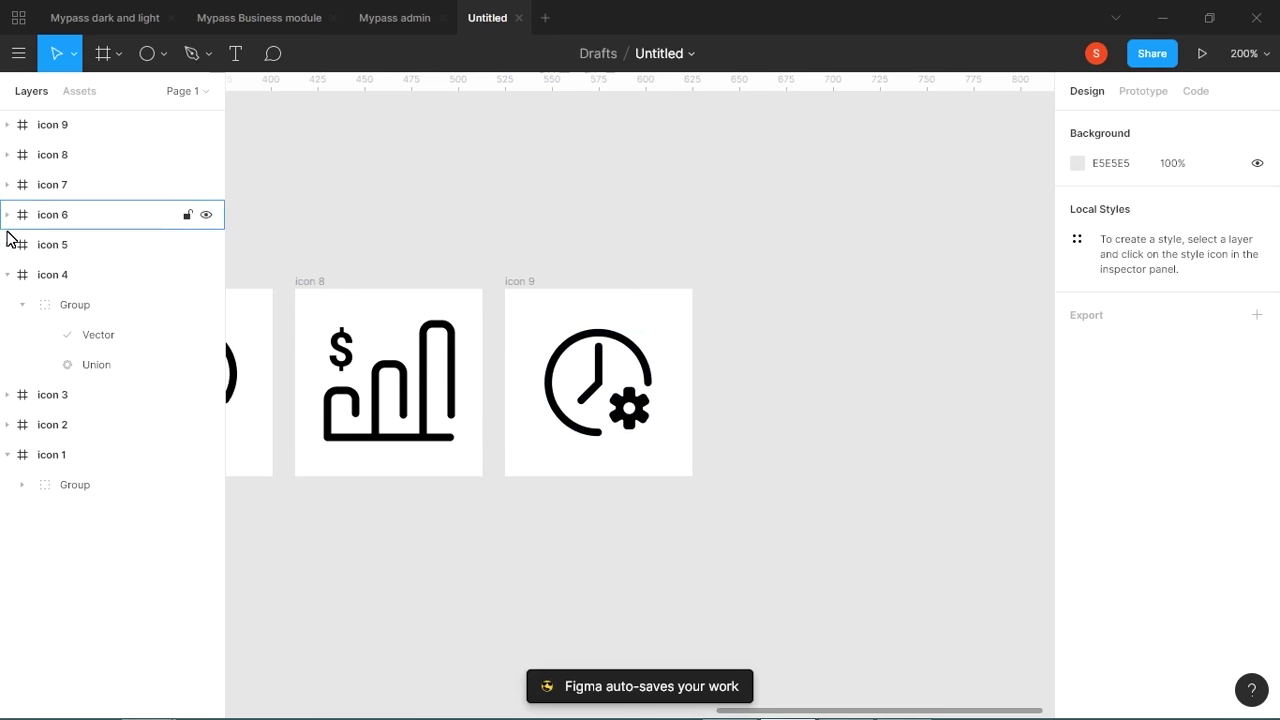
pyautogui.click(7, 275)
# Duplicate the icon 9 frame to its right and delete the clock group from the copy.
pyautogui.click(52, 125)
pyautogui.moveTo(643, 343); pyautogui.dragTo(862, 328)
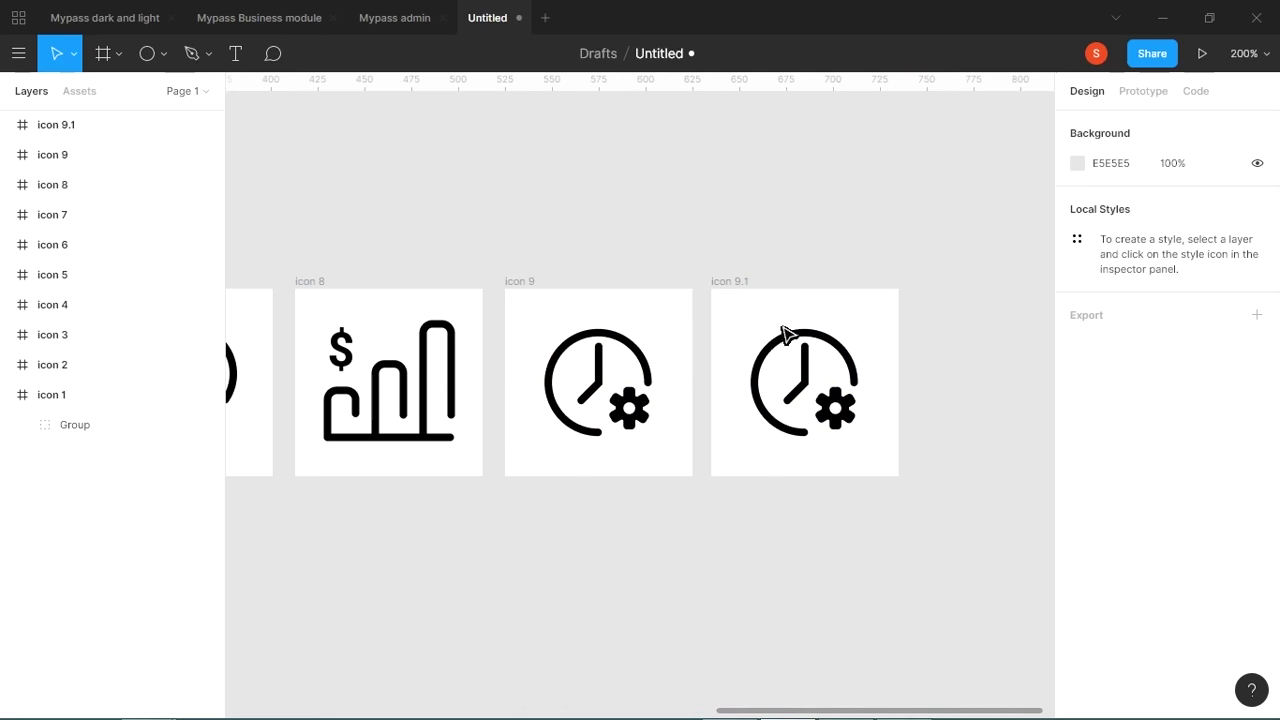
pyautogui.click(778, 370)
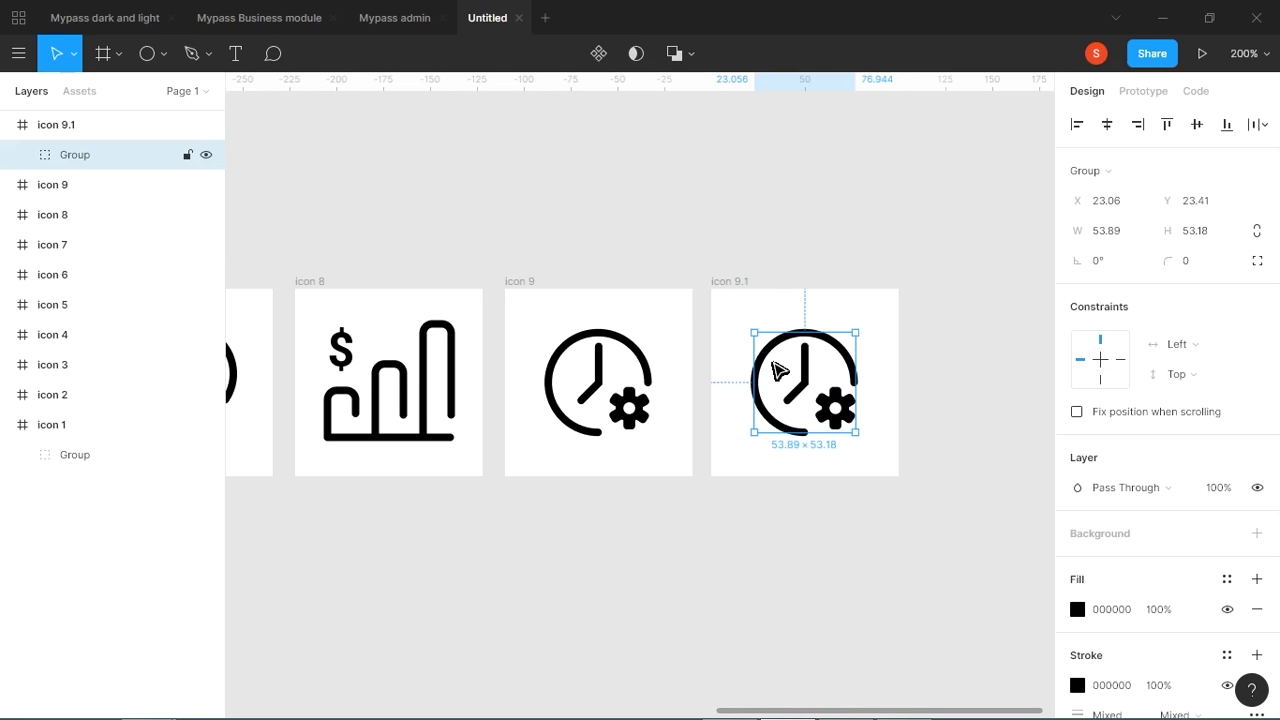
# Rename the empty duplicated frame to 10.
pyautogui.hotkey('alt', 'Tab')
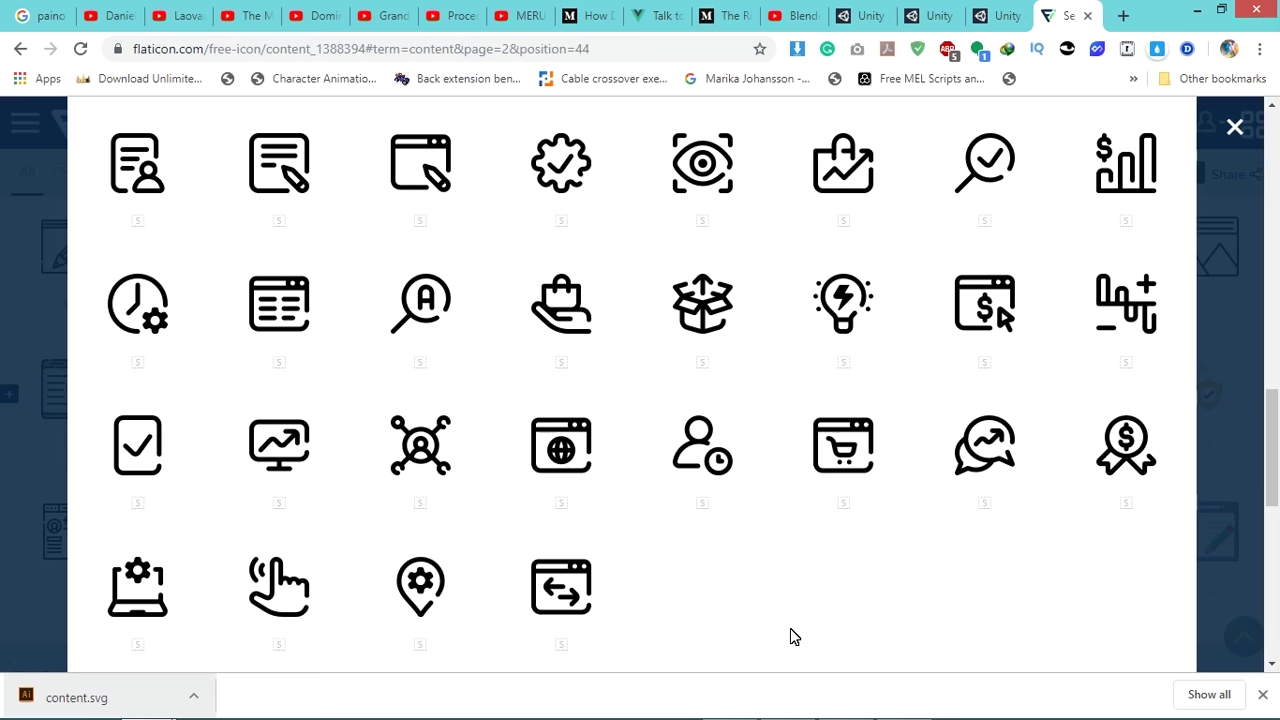
pyautogui.hotkey('alt', 'Tab')
pyautogui.press('-')
pyautogui.press('-')
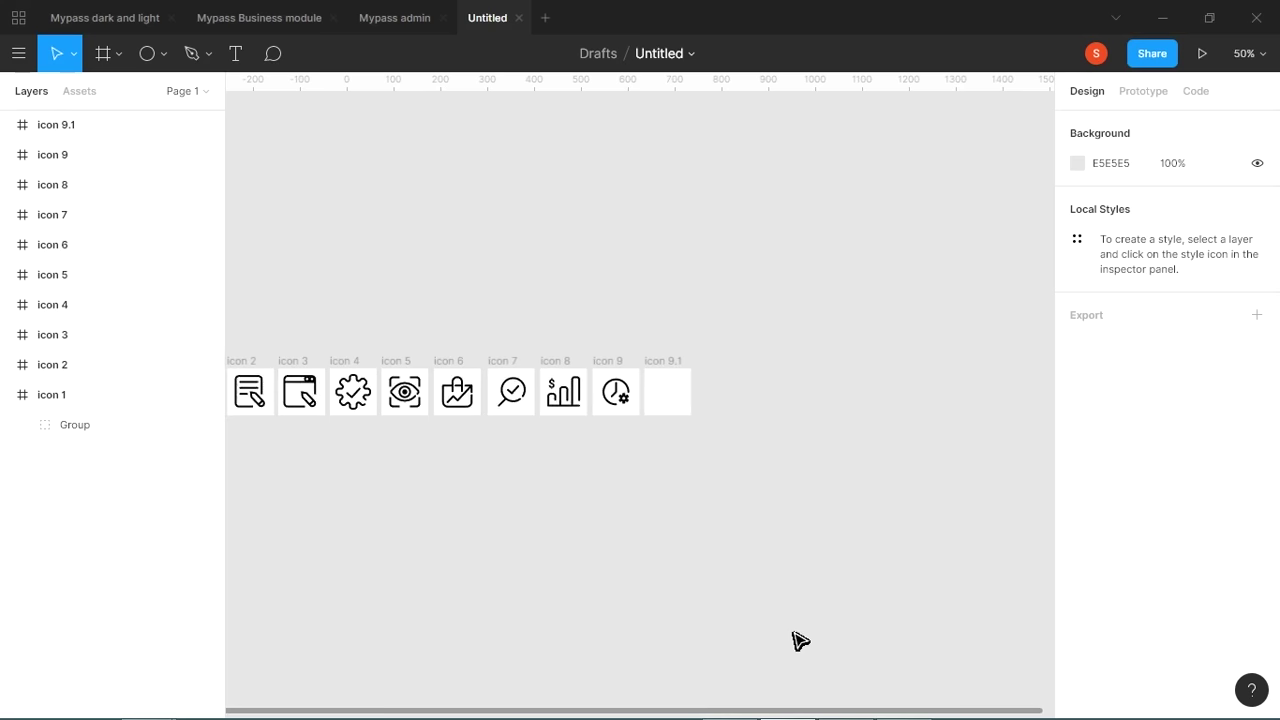
pyautogui.moveTo(743, 308); pyautogui.dragTo(822, 292)
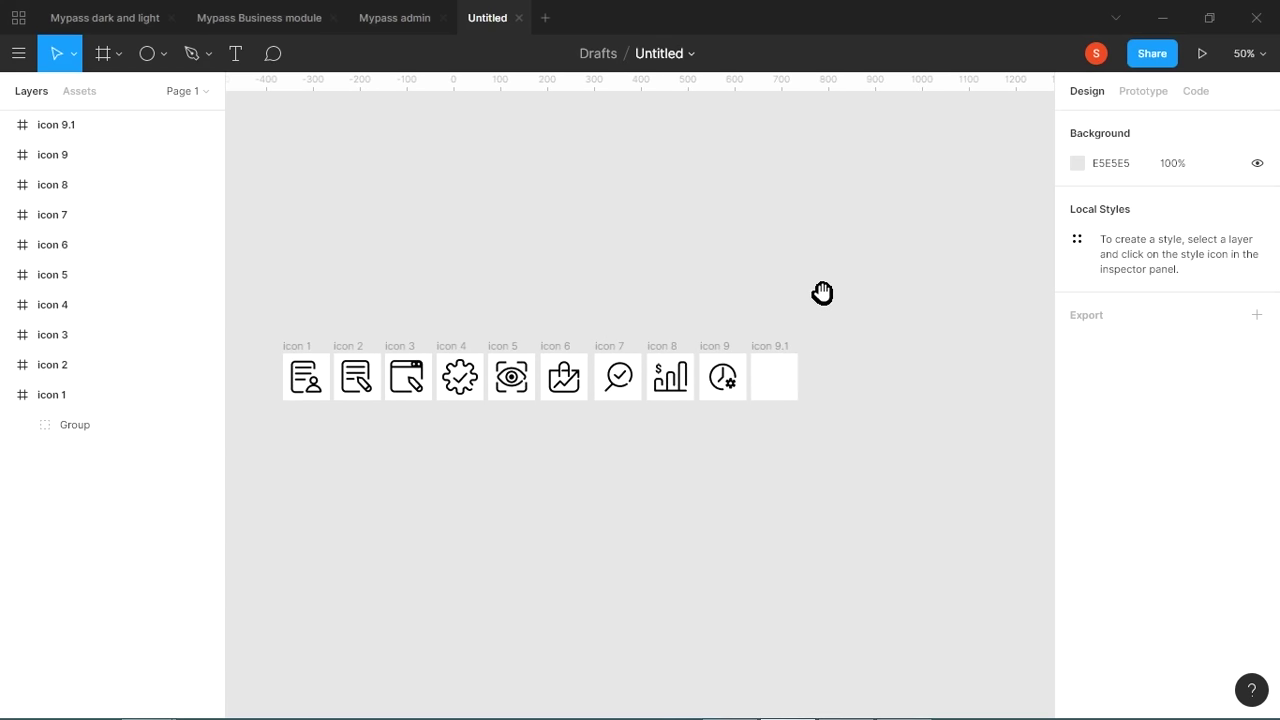
pyautogui.click(57, 125)
pyautogui.doubleClick(60, 125)
pyautogui.write('10')
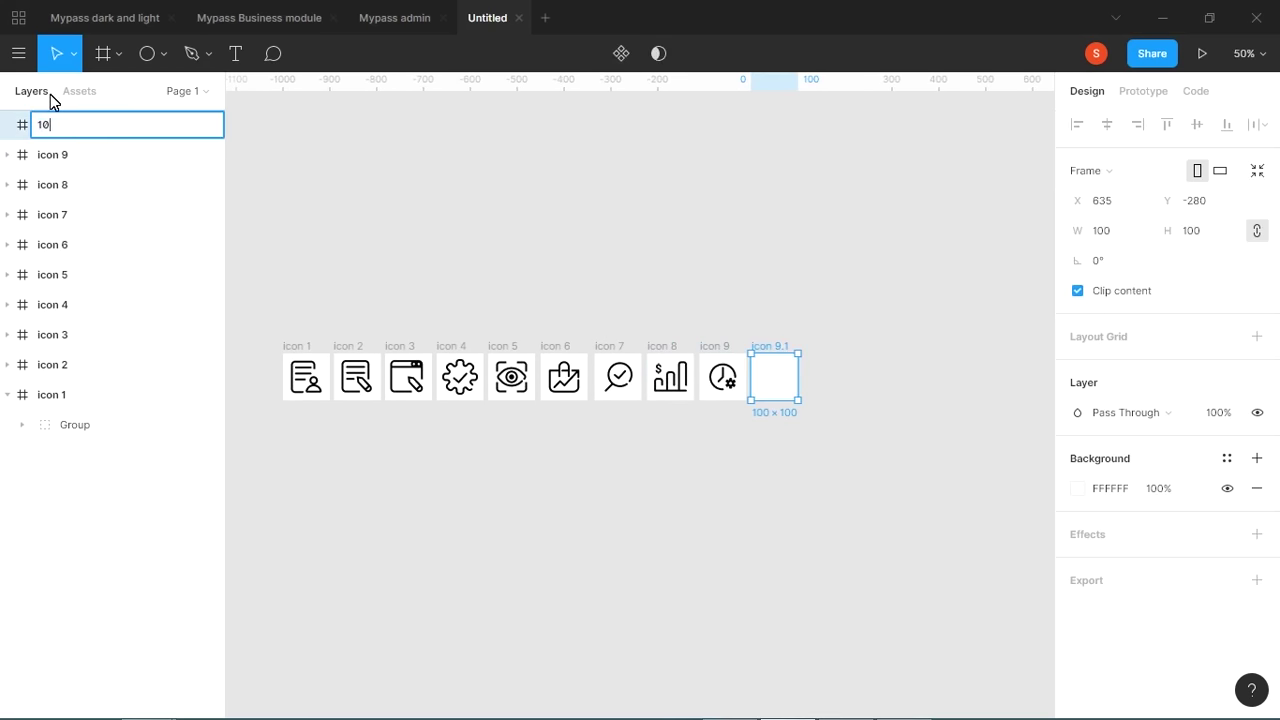
pyautogui.press('Return')
pyautogui.click(722, 284)
# Draw a square in frame 10 and rotate it -45° to form a diamond.
pyautogui.moveTo(830, 417); pyautogui.dragTo(754, 349)
pyautogui.hotkey('alt', 'Tab')
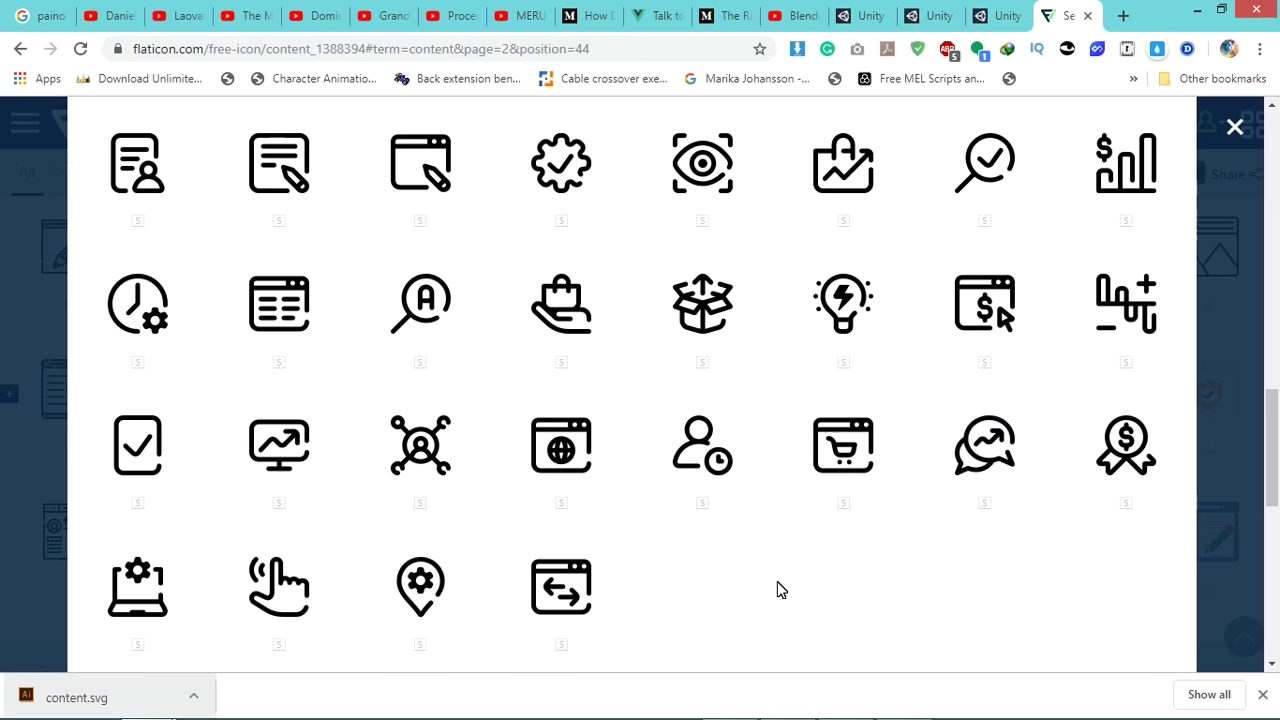
pyautogui.hotkey('alt', 'Tab')
pyautogui.click(148, 58)
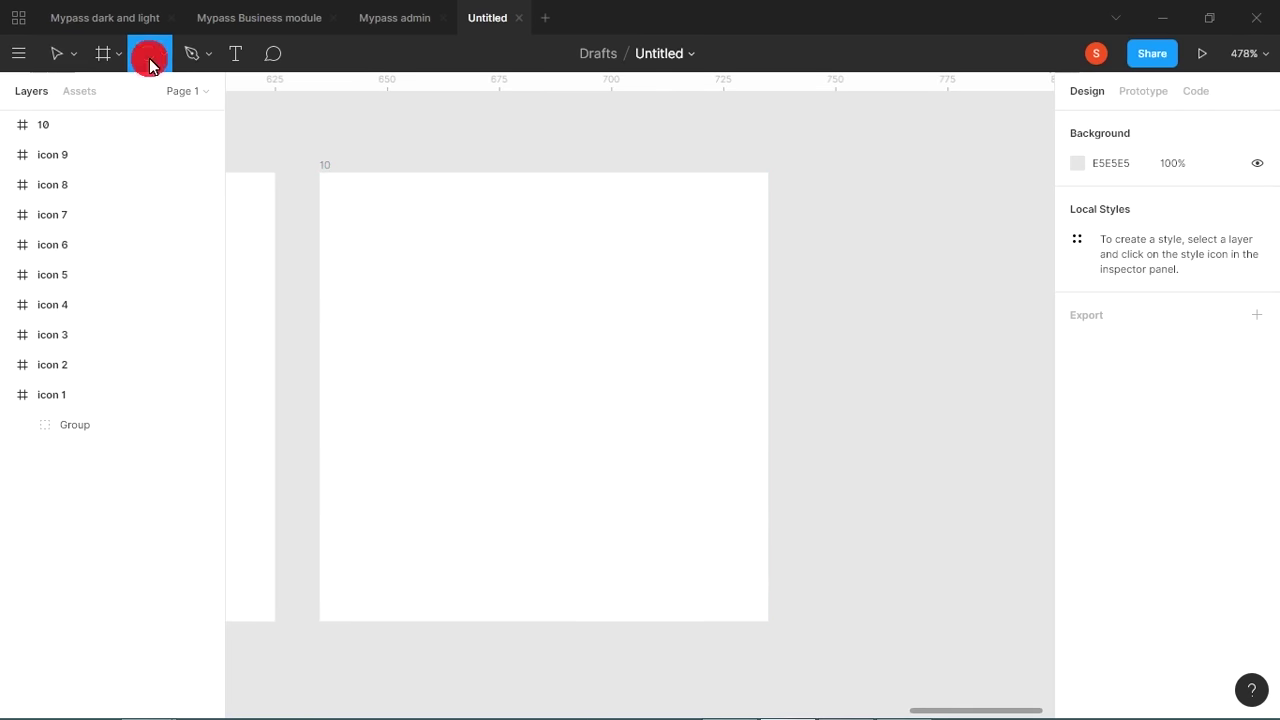
pyautogui.click(160, 66)
pyautogui.click(120, 95)
pyautogui.moveTo(557, 391); pyautogui.dragTo(664, 494)
pyautogui.moveTo(684, 288); pyautogui.dragTo(557, 608)
# Reshape the diamond into a map pin by rounding its top and side points with radius 78 and moving the bottom point down.
pyautogui.doubleClick(560, 497)
pyautogui.moveTo(382, 163); pyautogui.dragTo(735, 402)
pyautogui.moveTo(1074, 260); pyautogui.dragTo(1221, 246)
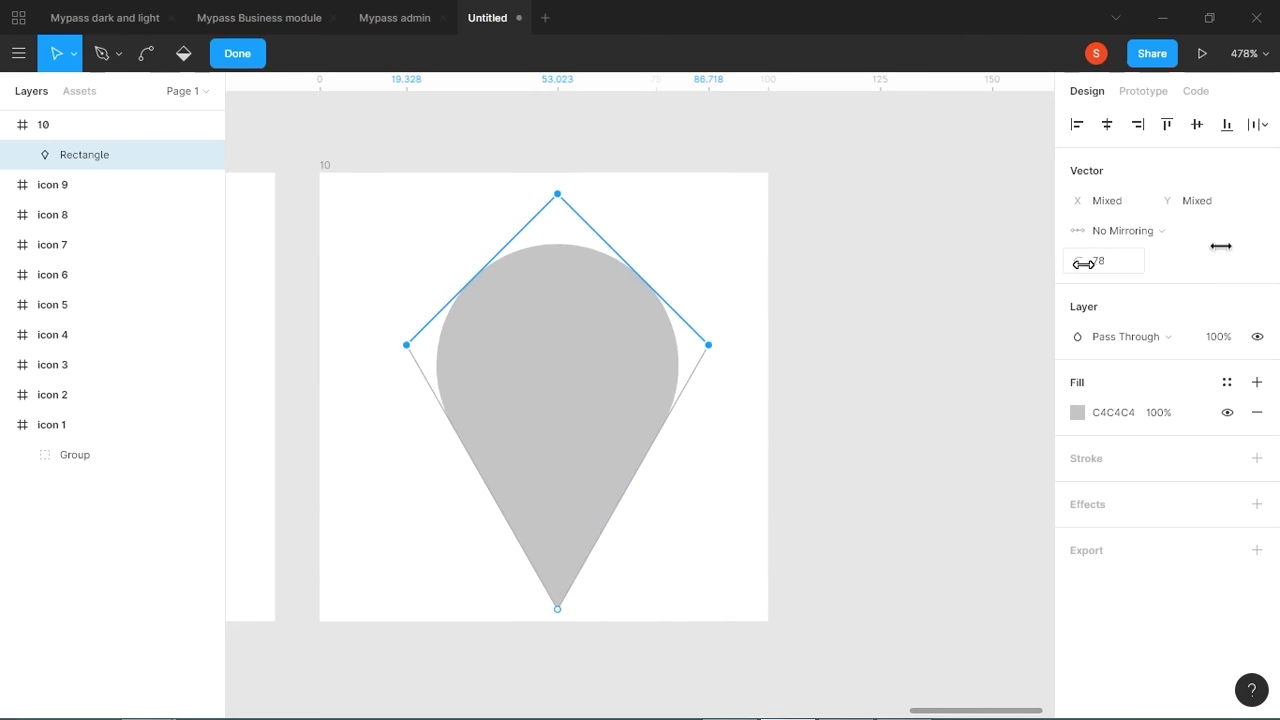
pyautogui.click(557, 608)
pyautogui.moveTo(557, 608); pyautogui.dragTo(558, 528)
pyautogui.press('Escape')
pyautogui.press('Escape')
# Move the pin shape slightly down and extend its bottom tip straight down to Y 86.89.
pyautogui.hotkey('alt', 'Tab')
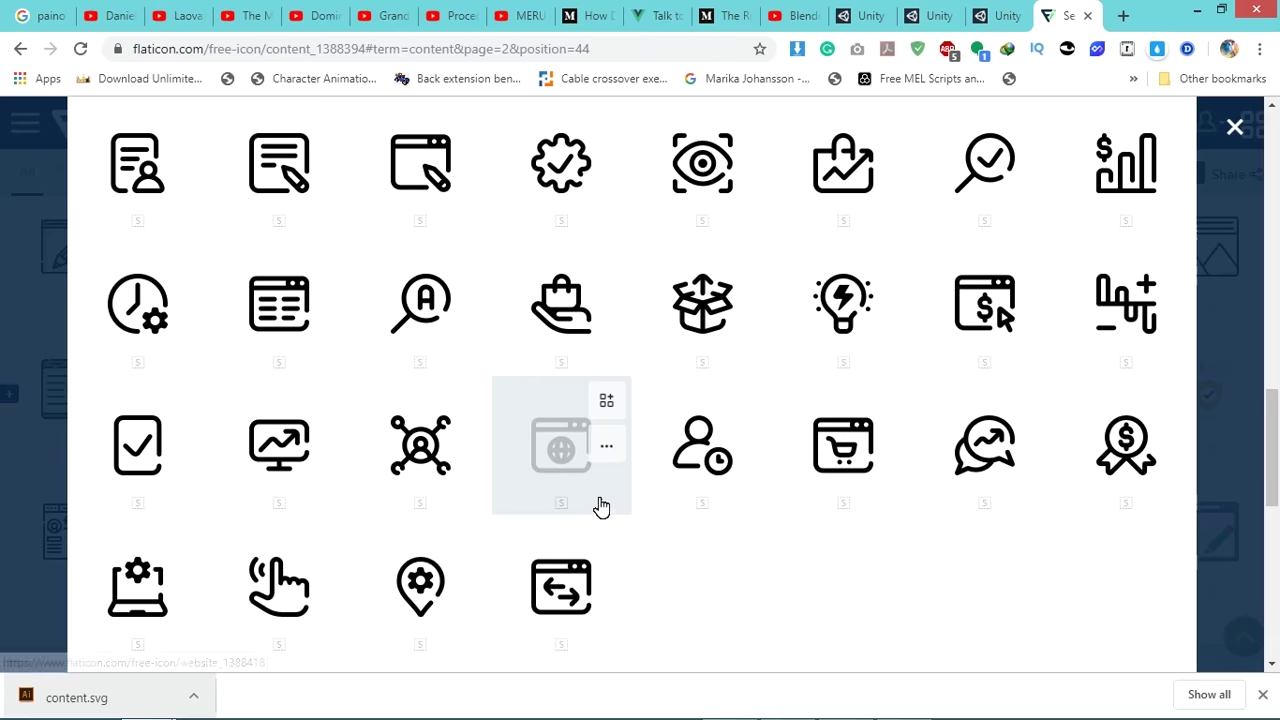
pyautogui.hotkey('alt', 'Tab')
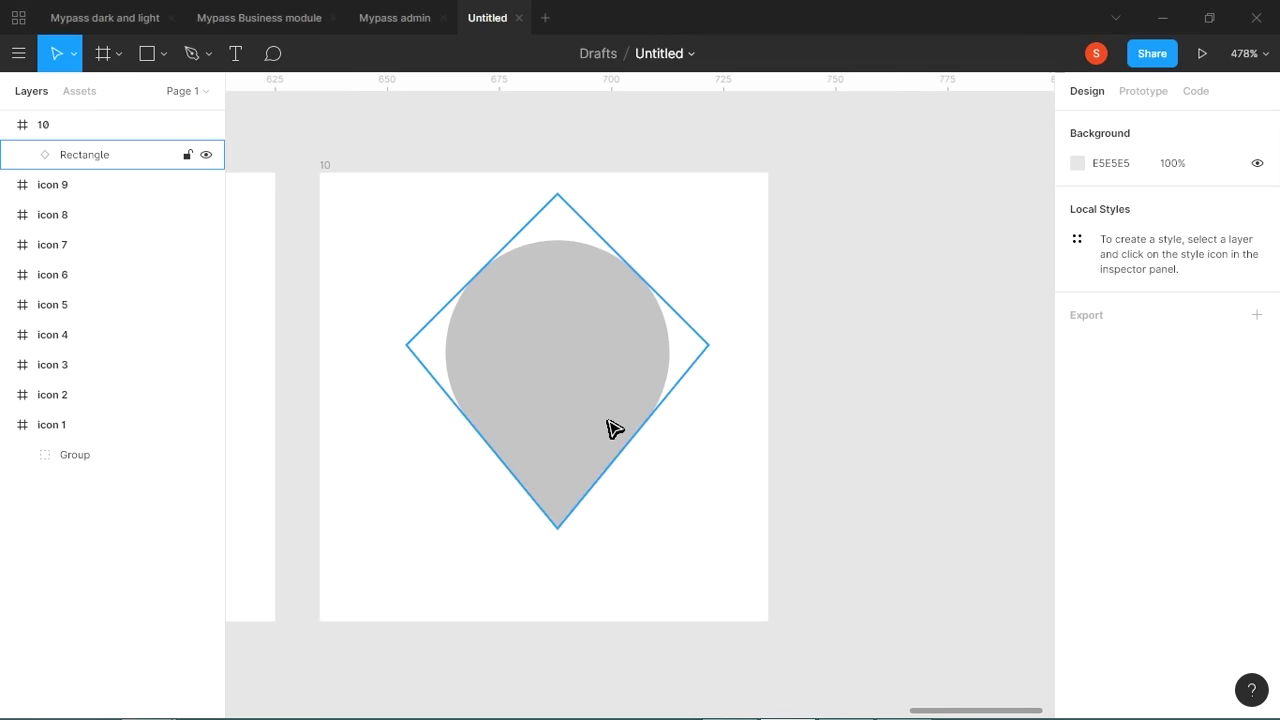
pyautogui.click(577, 427)
pyautogui.moveTo(579, 428); pyautogui.dragTo(578, 417)
pyautogui.doubleClick(578, 418)
pyautogui.moveTo(557, 538); pyautogui.dragTo(558, 562)
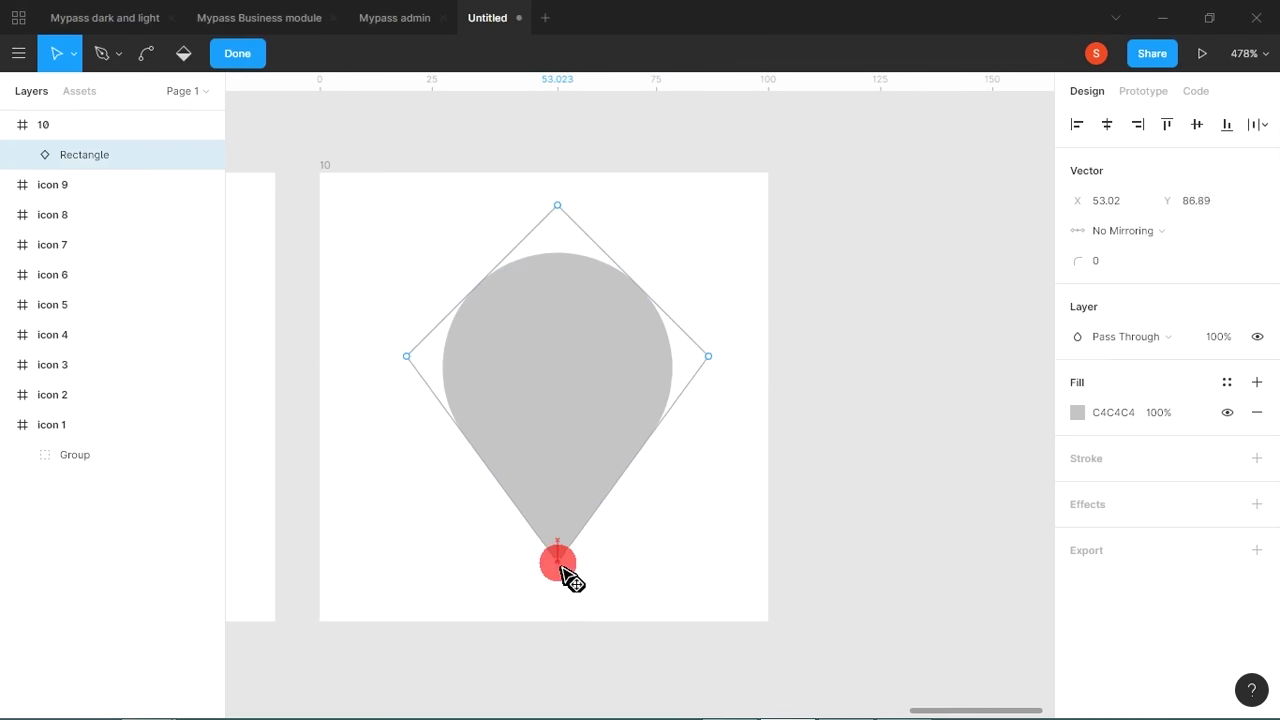
pyautogui.press('Escape')
pyautogui.press('Escape')
pyautogui.doubleClick(559, 560)
pyautogui.click(558, 561)
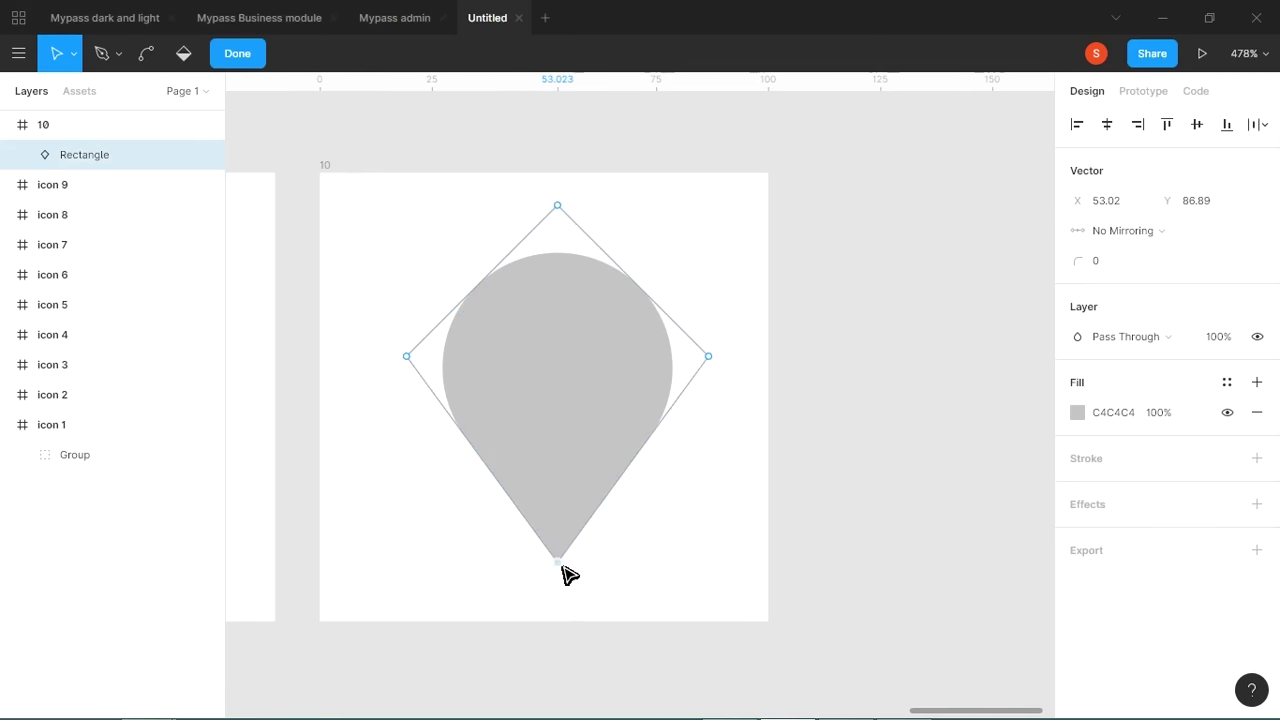
pyautogui.click(765, 459)
pyautogui.click(754, 467)
pyautogui.hotkey('ctrl', 'z')
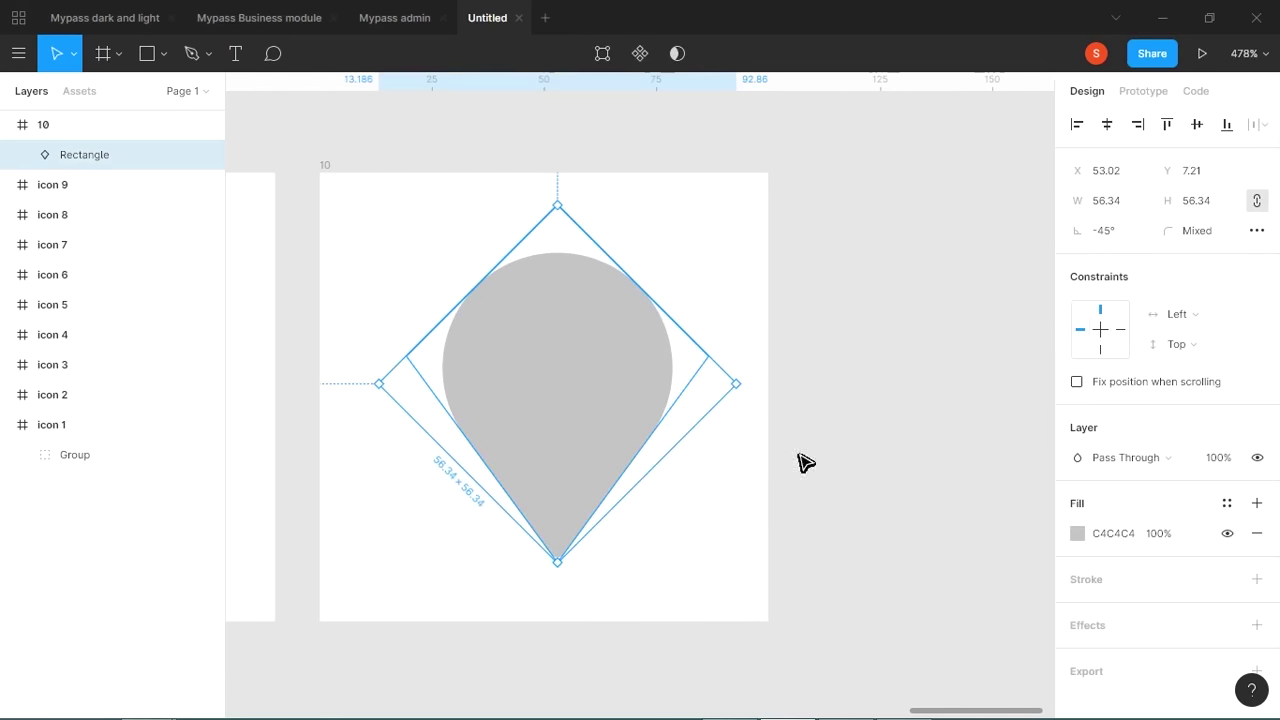
# Replace the pin's fill with a black inside stroke of width 4 and shift the pin slightly left.
pyautogui.click(1257, 533)
pyautogui.click(1257, 549)
pyautogui.click(1103, 609)
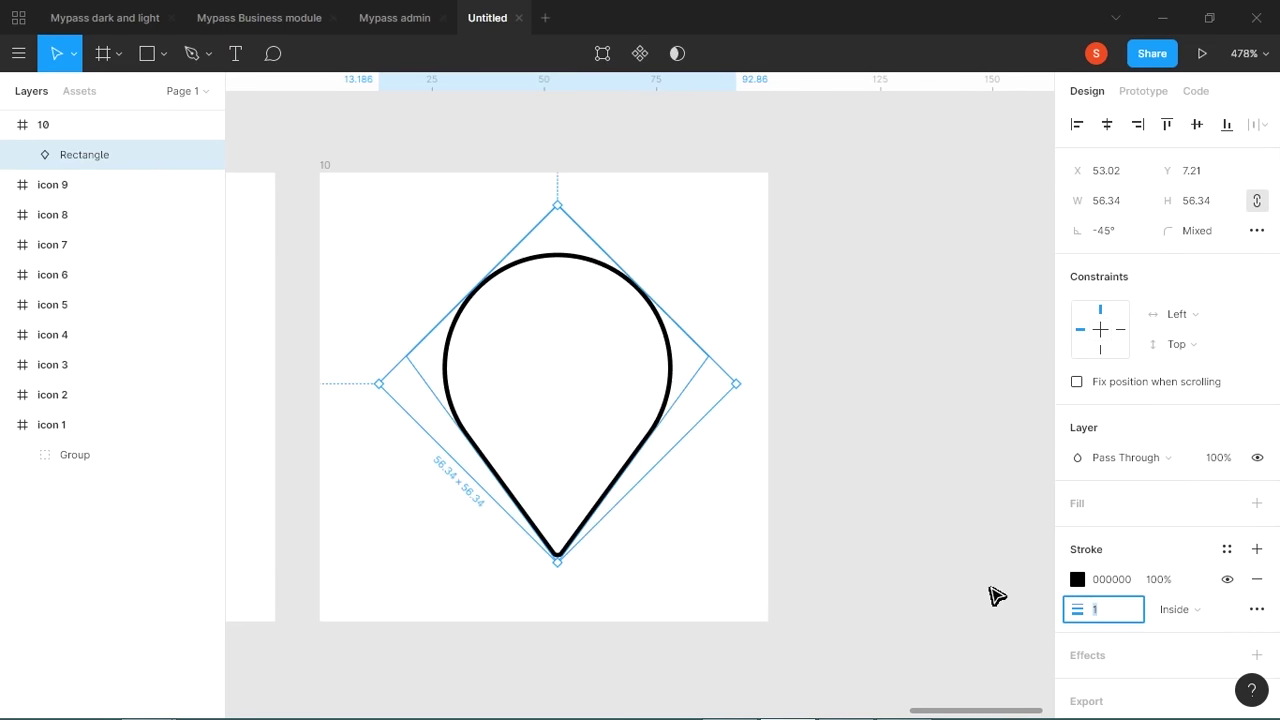
pyautogui.write('4')
pyautogui.press('Return')
pyautogui.moveTo(613, 478); pyautogui.dragTo(600, 472)
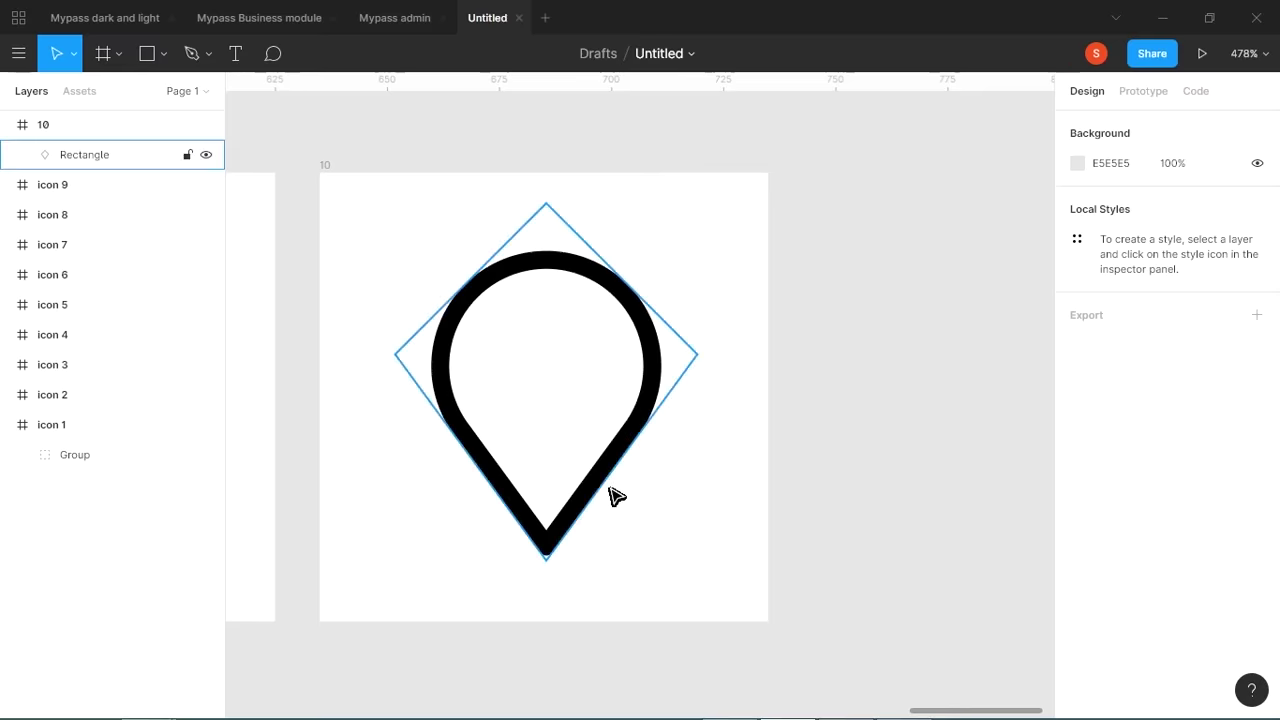
# Try to open a gap in the pin's lower-right edge by adding three points and deleting the middle one.
pyautogui.doubleClick(614, 490)
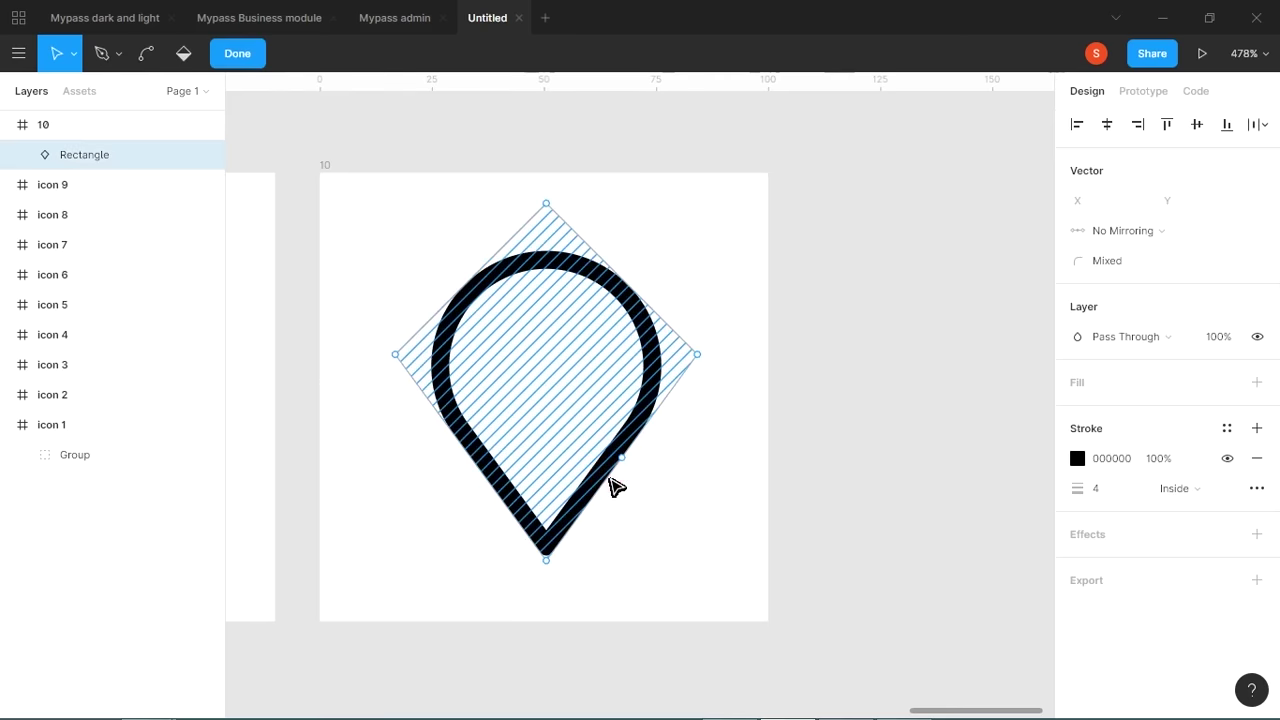
pyautogui.click(622, 457)
pyautogui.click(584, 509)
pyautogui.click(603, 484)
pyautogui.keyDown('ctrl'); pyautogui.click(604, 485); pyautogui.keyUp('ctrl')
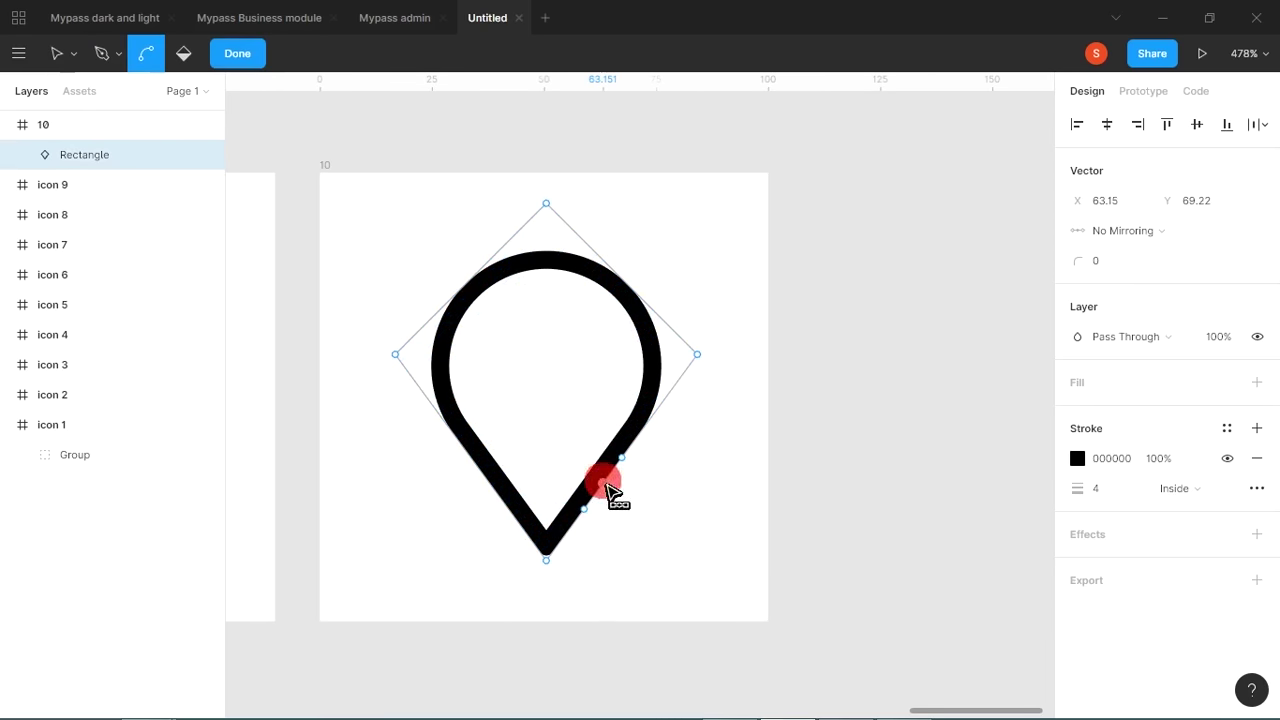
pyautogui.press('Delete')
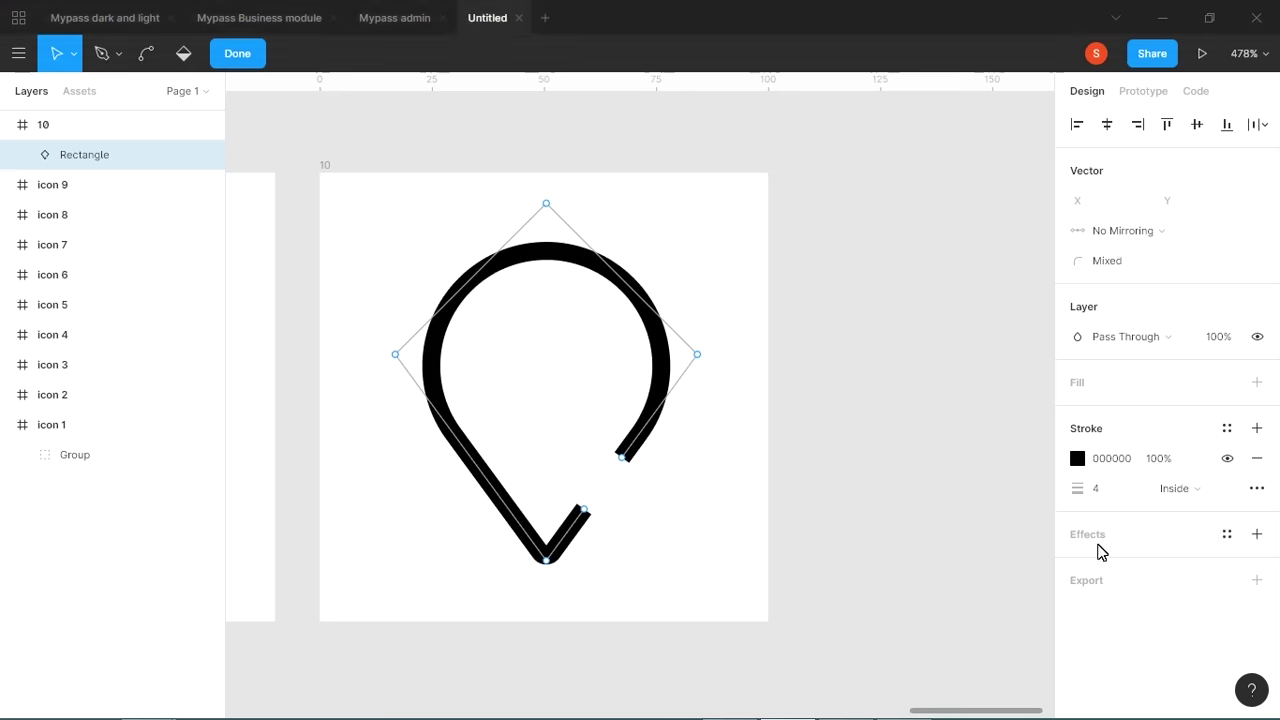
# Try round stroke caps on the open pin outline and slide its lower end toward the upper end to narrow the gap.
pyautogui.click(1256, 488)
pyautogui.click(940, 566)
pyautogui.click(886, 589)
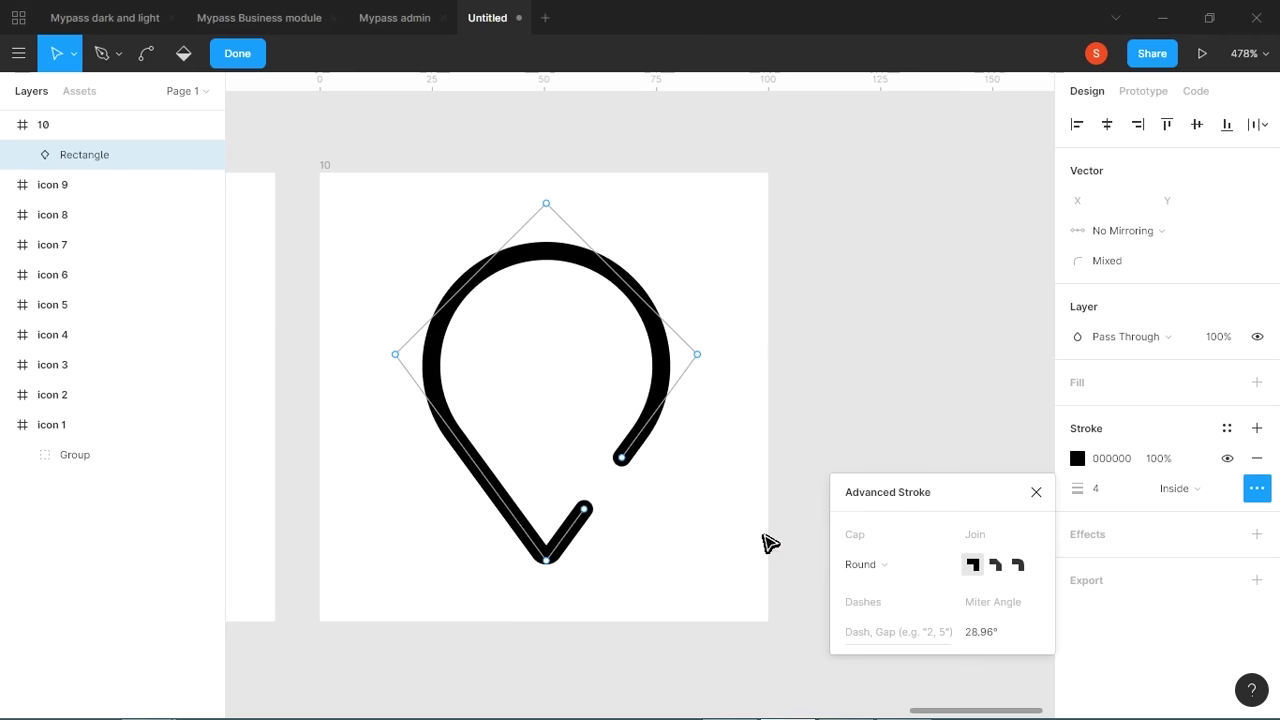
pyautogui.moveTo(591, 510); pyautogui.dragTo(608, 490)
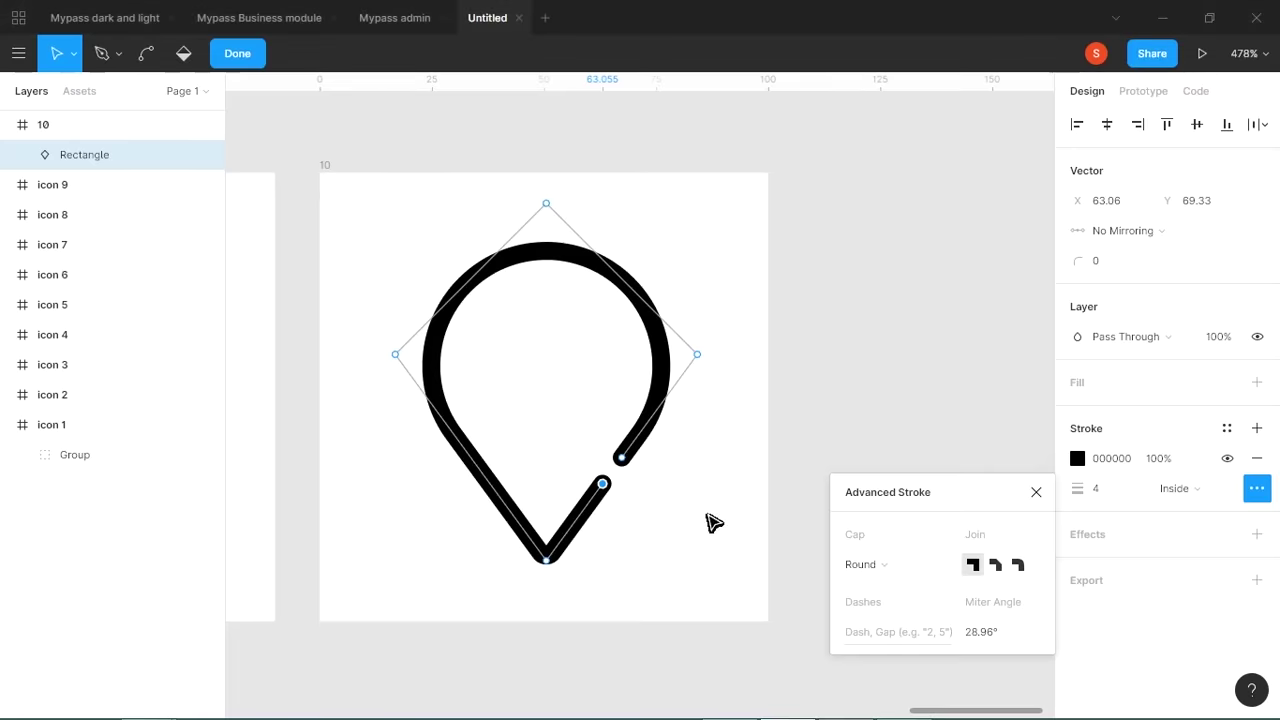
pyautogui.moveTo(663, 502); pyautogui.dragTo(637, 442)
pyautogui.moveTo(635, 442); pyautogui.dragTo(634, 446)
# Undo the gap, the round caps and the added points so the pin outline is closed.
pyautogui.hotkey('ctrl', 'z')
pyautogui.hotkey('ctrl', 'z')
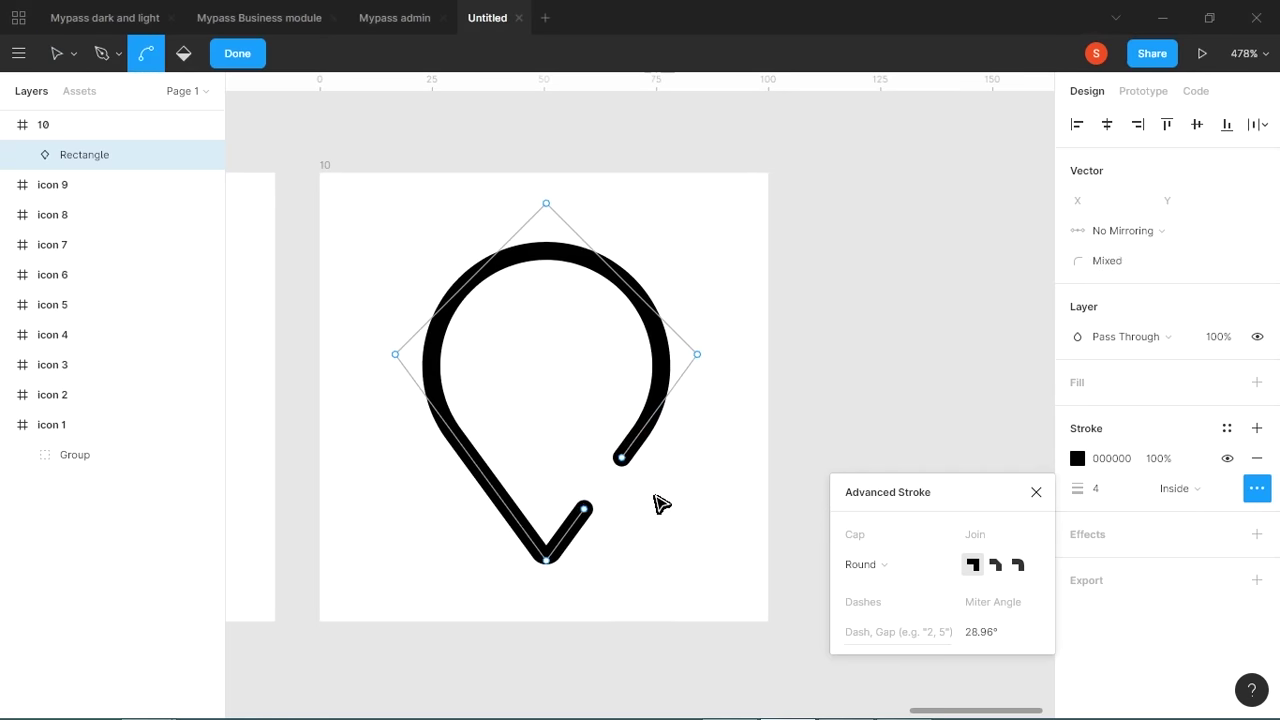
pyautogui.hotkey('ctrl', 'z')
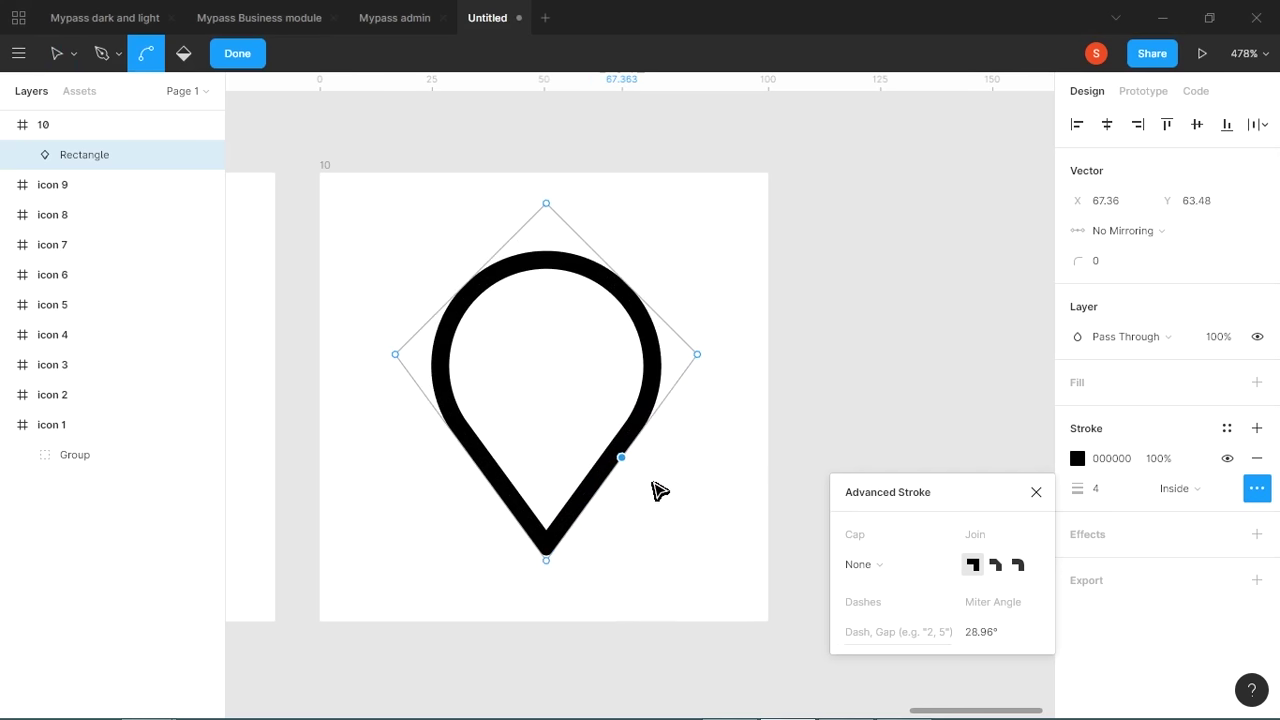
pyautogui.hotkey('ctrl', 'a')
# Add two points on the pin's lower-right edge with the Pen tool and slide the lower one closer to the upper one.
pyautogui.click(104, 55)
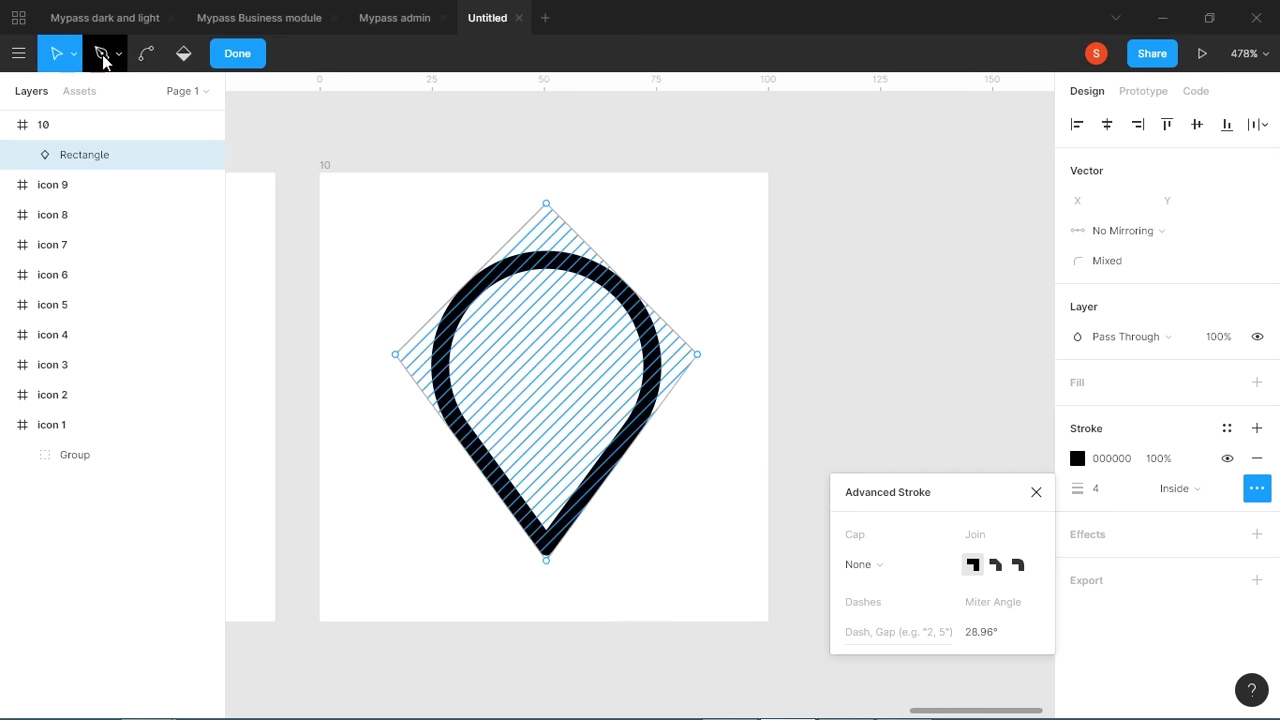
pyautogui.hotkey('alt', 'Tab')
pyautogui.hotkey('alt', 'Tab')
pyautogui.click(634, 446)
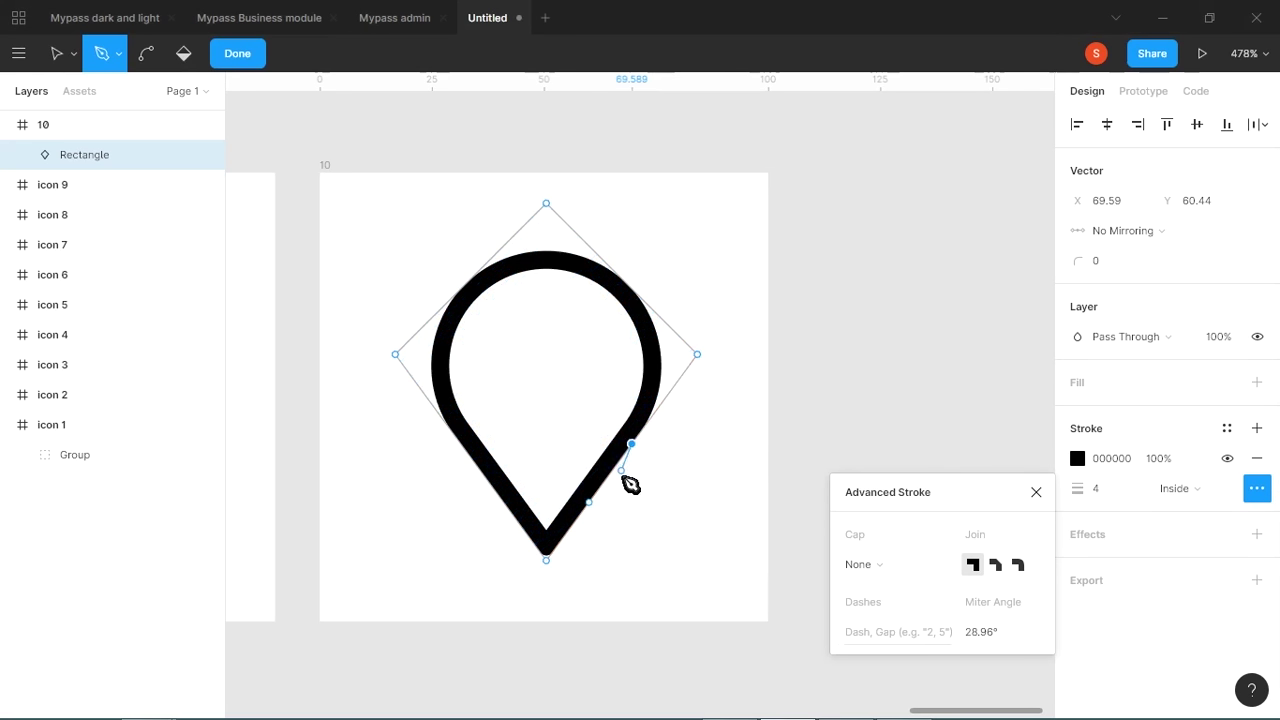
pyautogui.keyDown('ctrl'); pyautogui.click(610, 512); pyautogui.keyUp('ctrl')
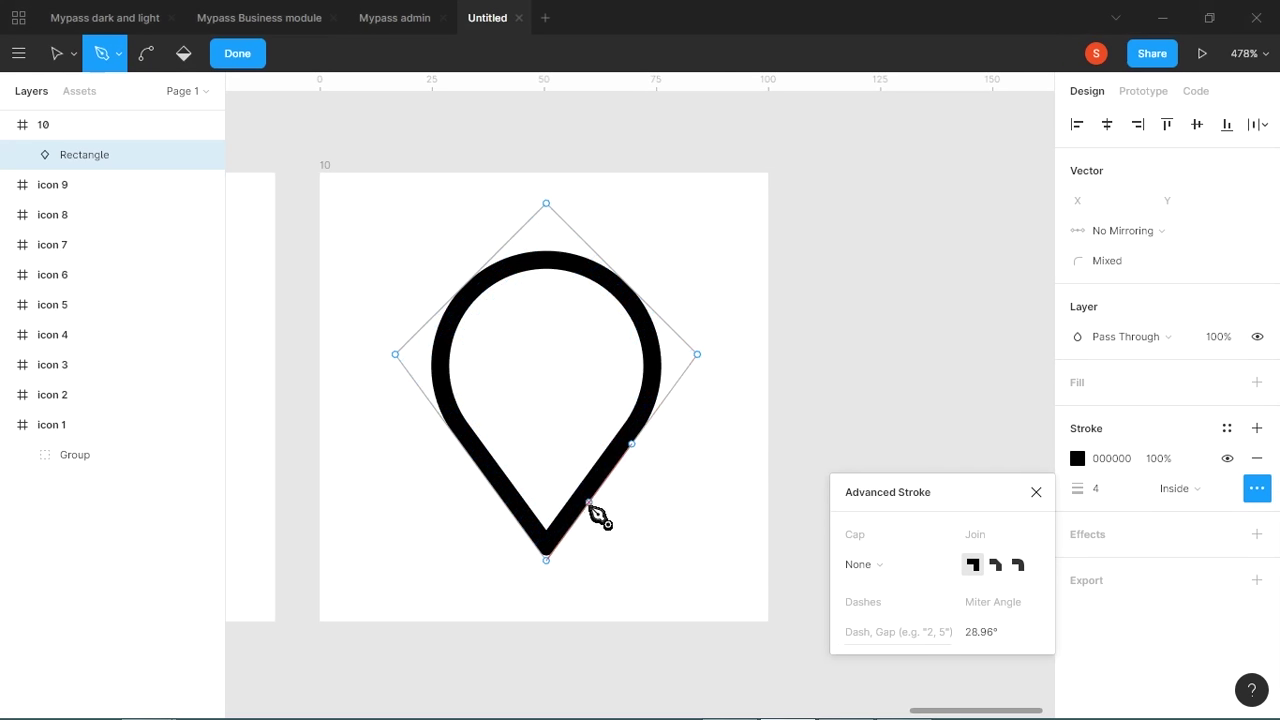
pyautogui.hotkey('alt', 'Tab')
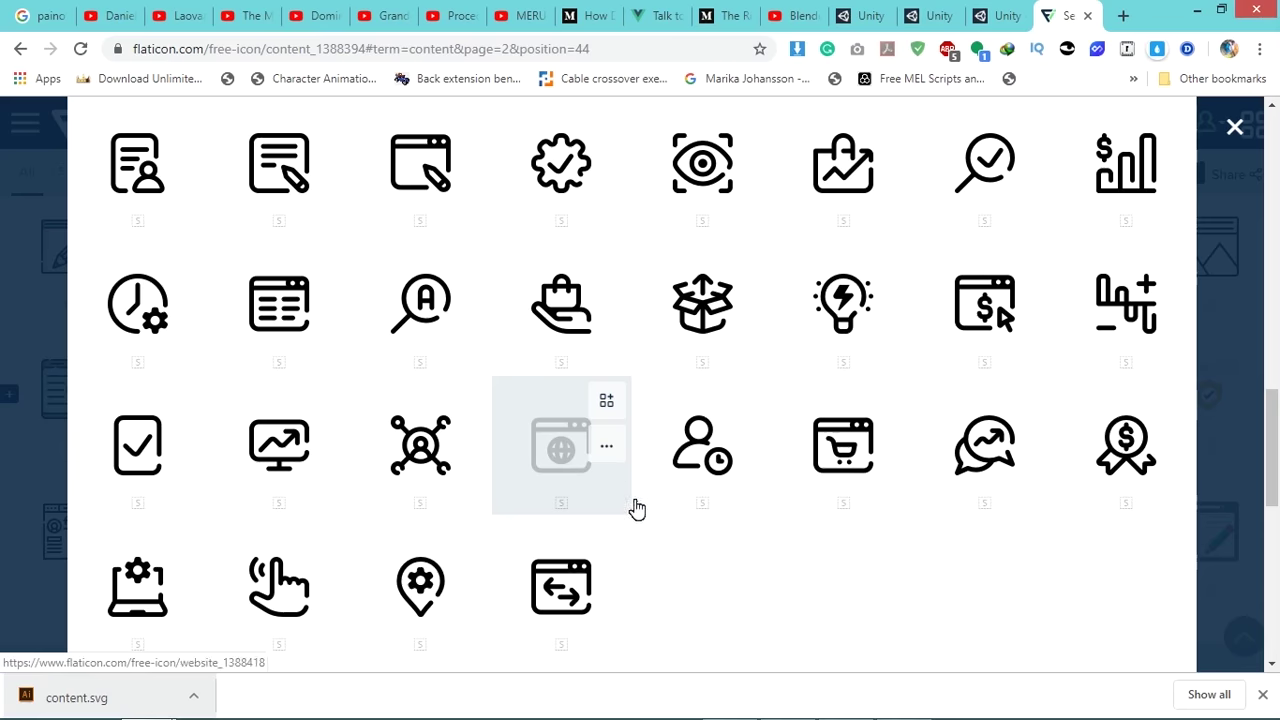
pyautogui.hotkey('alt', 'Tab')
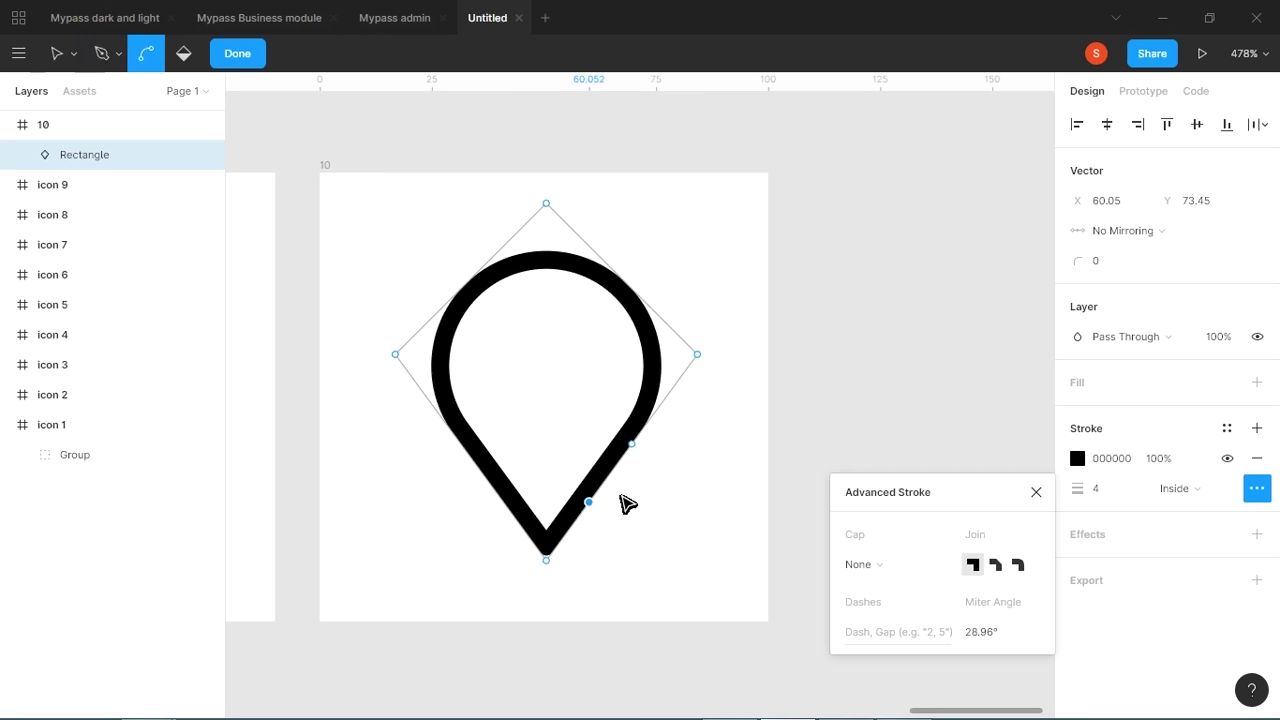
pyautogui.click(606, 479)
pyautogui.keyDown('ctrl'); pyautogui.click(629, 489); pyautogui.keyUp('ctrl')
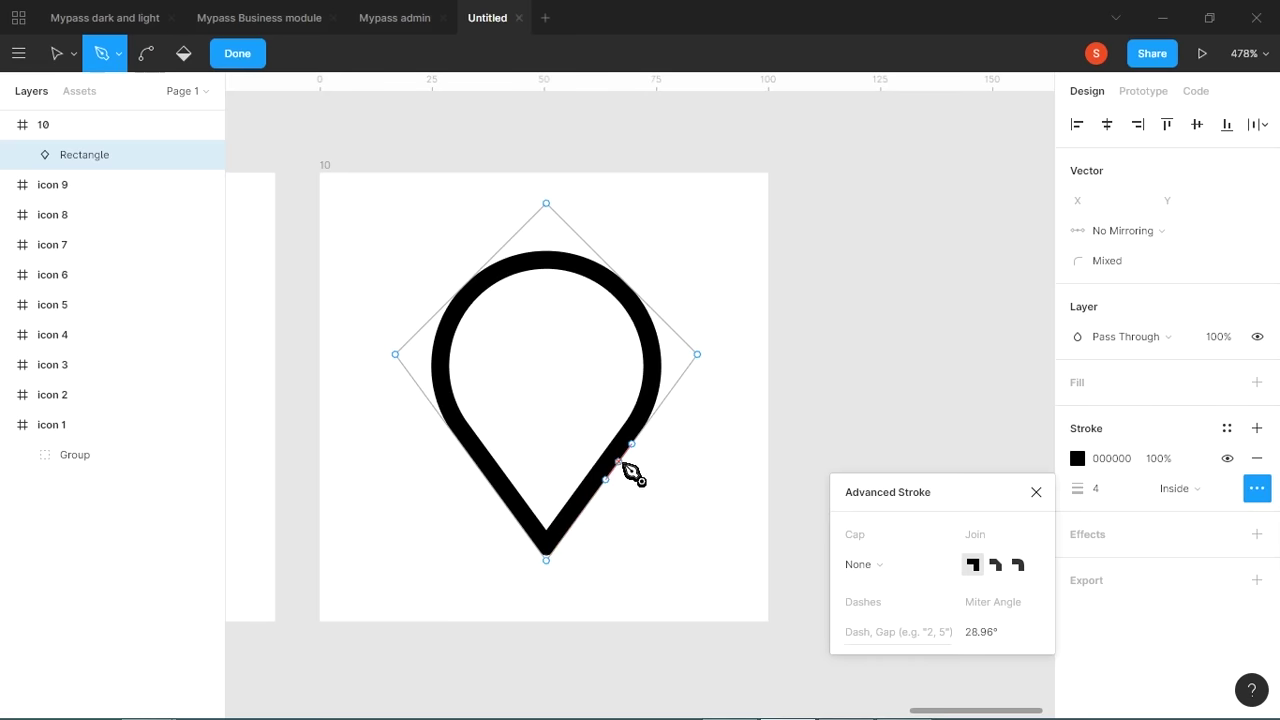
# Cut the outline between the two points by adding and deleting a middle point, and set the stroke cap to Round.
pyautogui.click(619, 462)
pyautogui.keyDown('ctrl'); pyautogui.click(619, 462); pyautogui.keyUp('ctrl')
pyautogui.press('Delete')
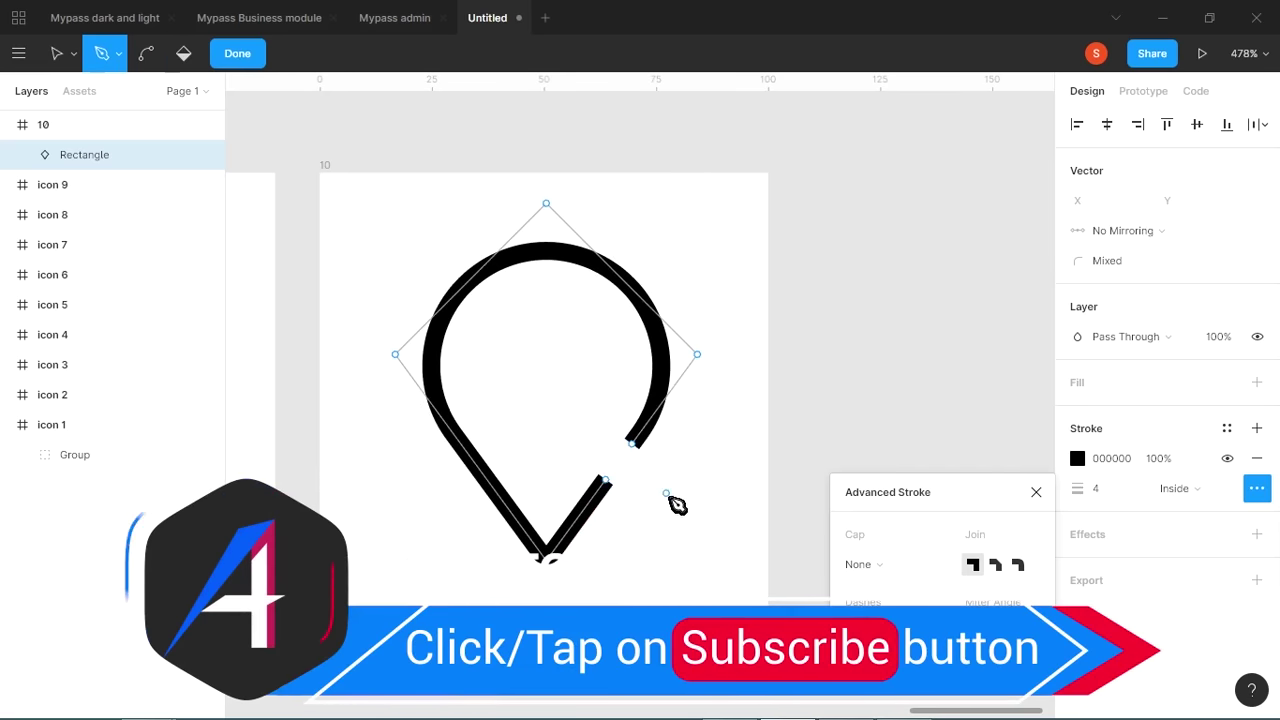
pyautogui.press('Escape')
pyautogui.click(894, 566)
pyautogui.click(858, 585)
pyautogui.click(871, 514)
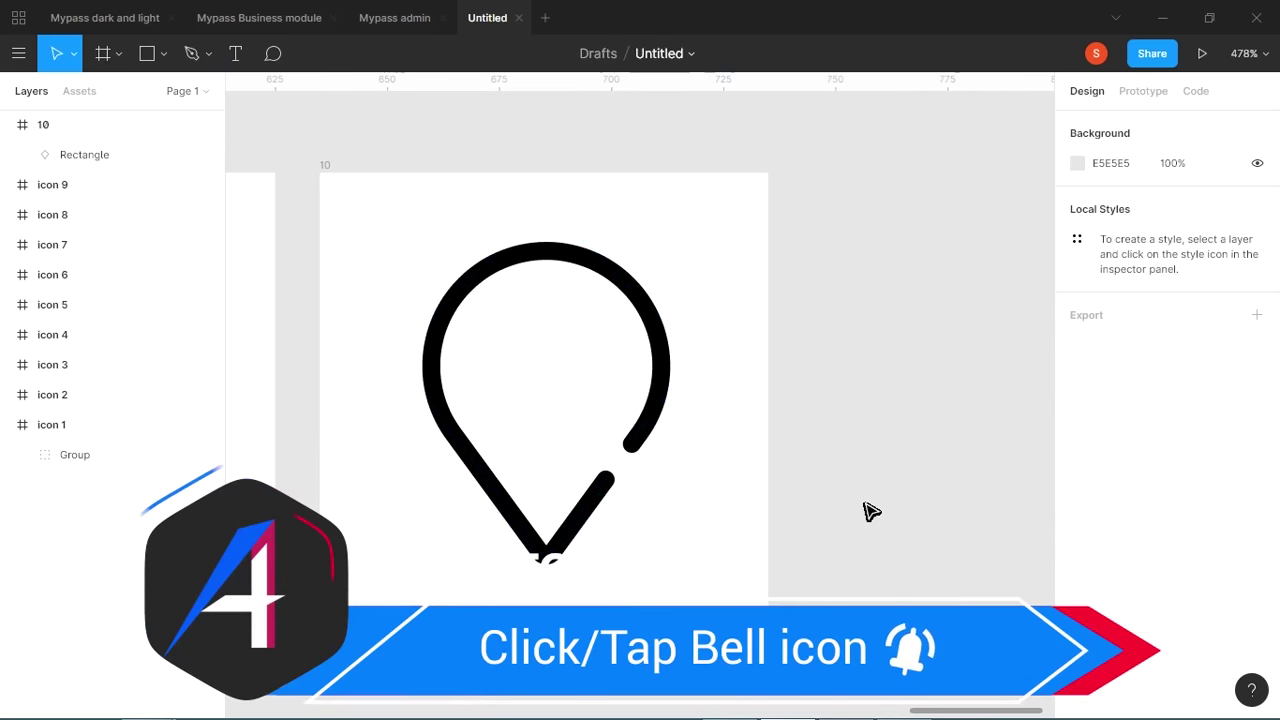
# Extend the lower open end of the pin outline along its edge to narrow the gap.
pyautogui.doubleClick(607, 481)
pyautogui.moveTo(606, 480); pyautogui.dragTo(614, 467)
pyautogui.press('Escape')
pyautogui.click(637, 470)
# Copy the gear from the icon 9 frame and paste it into frame 10 with the pin.
pyautogui.press('-')
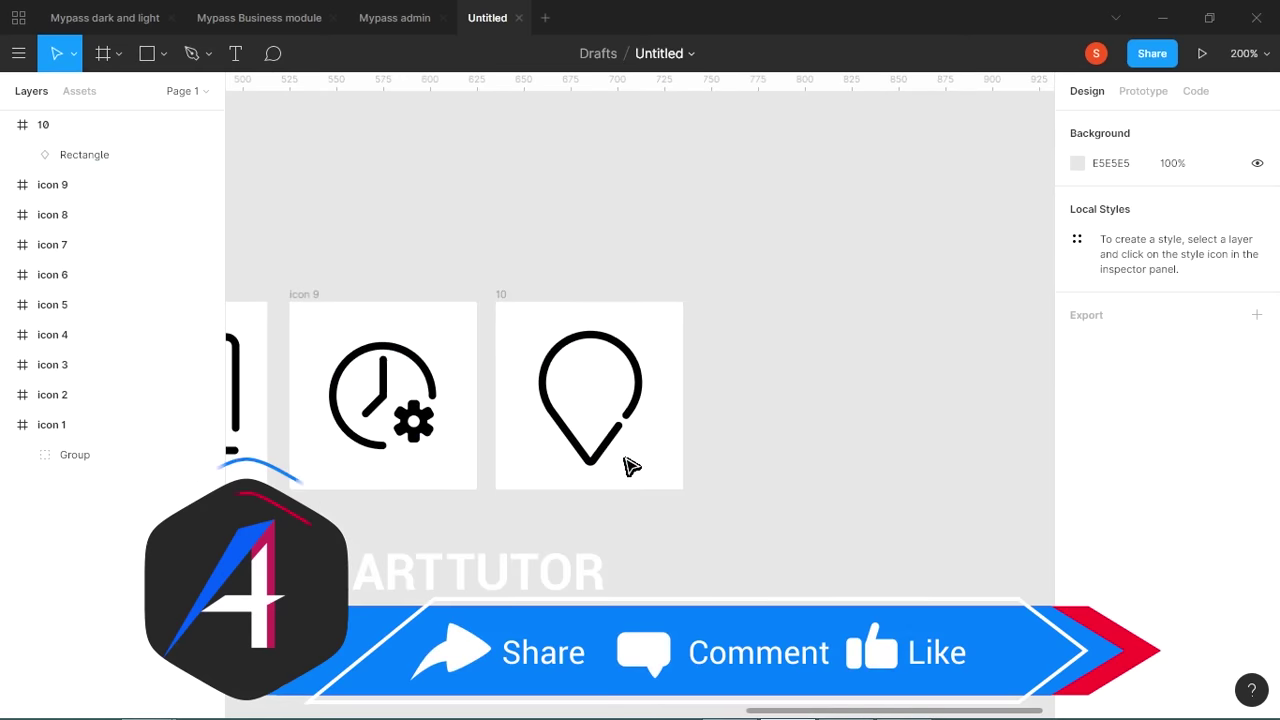
pyautogui.doubleClick(429, 429)
pyautogui.hotkey('ctrl', 'c')
pyautogui.click(503, 460)
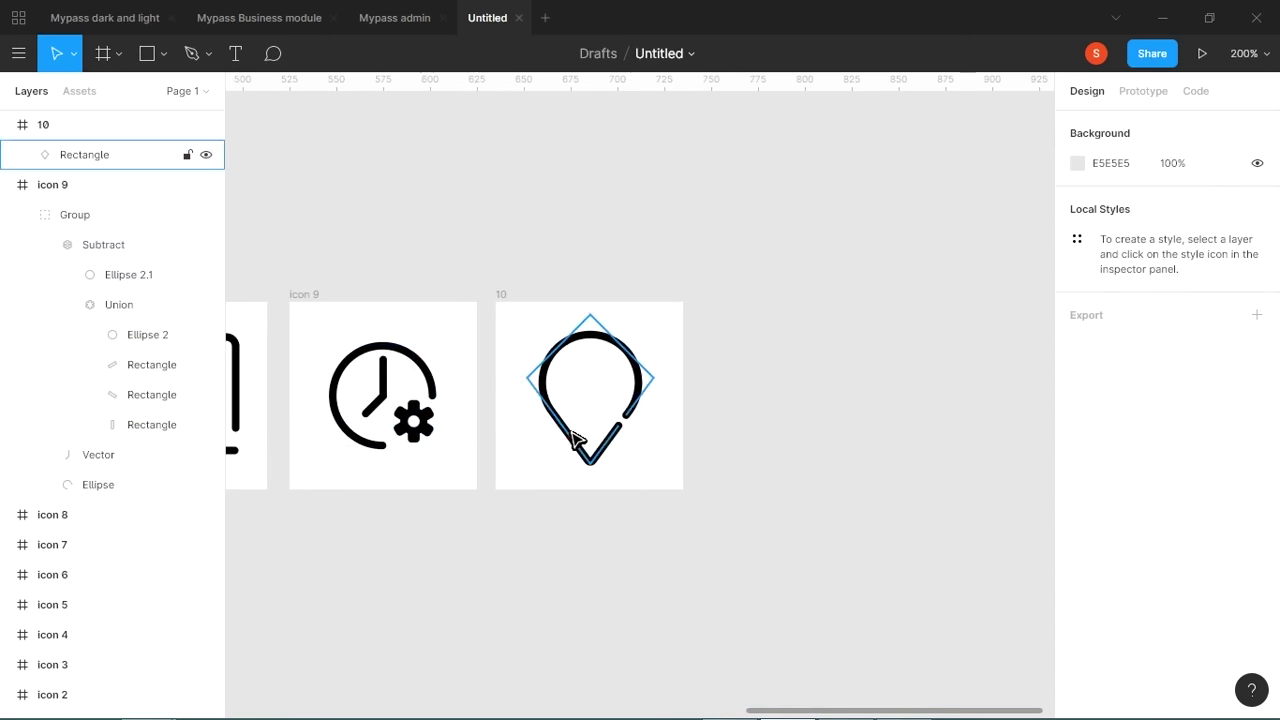
pyautogui.hotkey('ctrl', 'v')
pyautogui.click(672, 470)
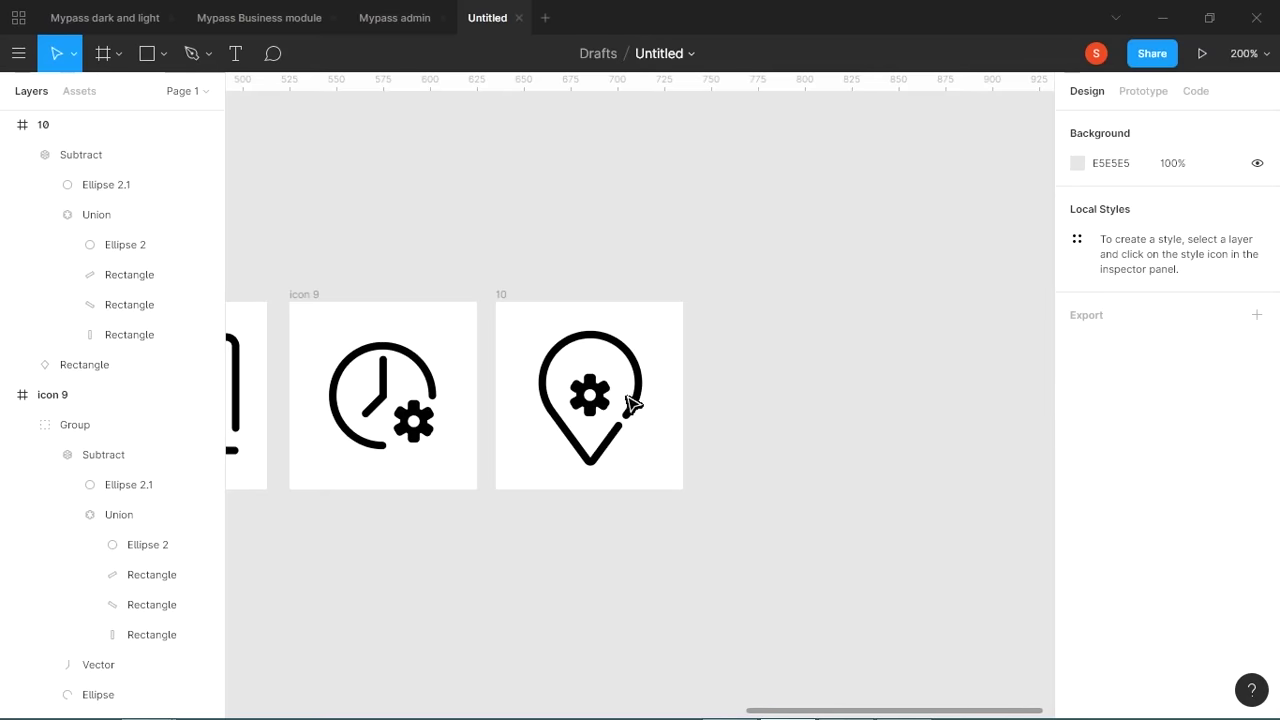
# Center the gear inside the round part of the pin and enlarge it proportionally to fit.
pyautogui.click(598, 392)
pyautogui.moveTo(603, 391); pyautogui.dragTo(616, 410)
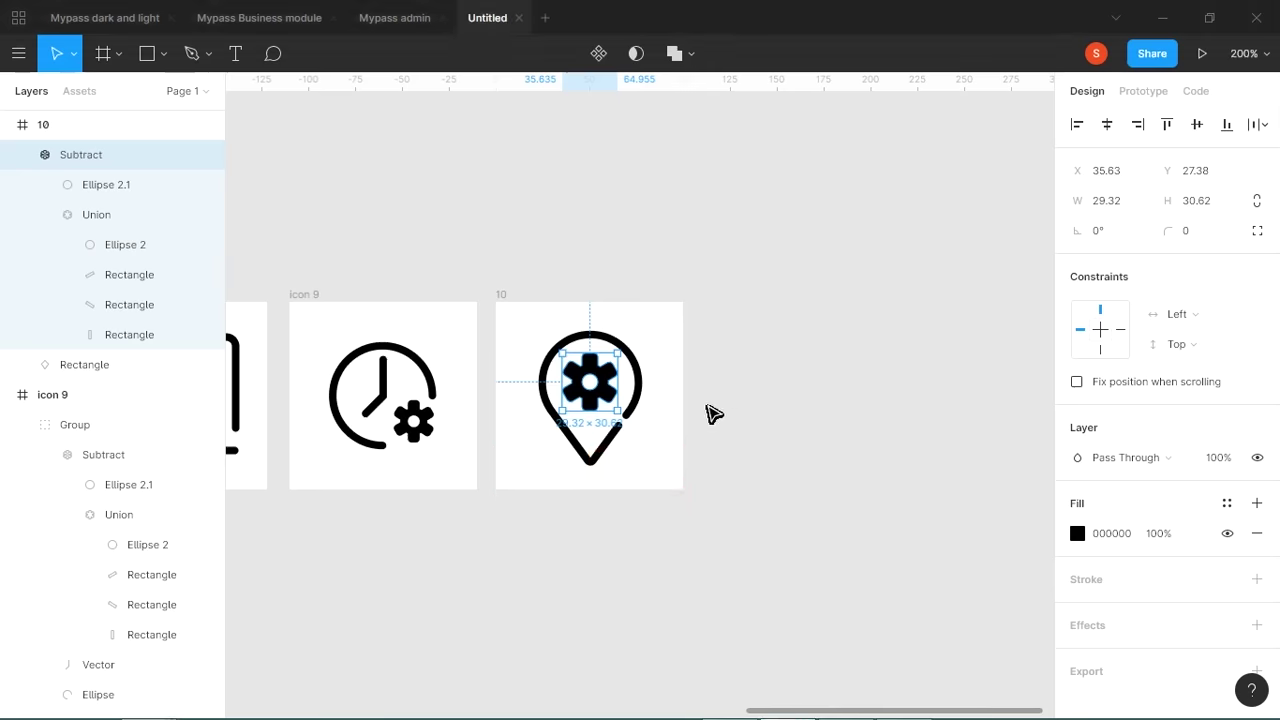
pyautogui.hotkey('ctrl', '+')
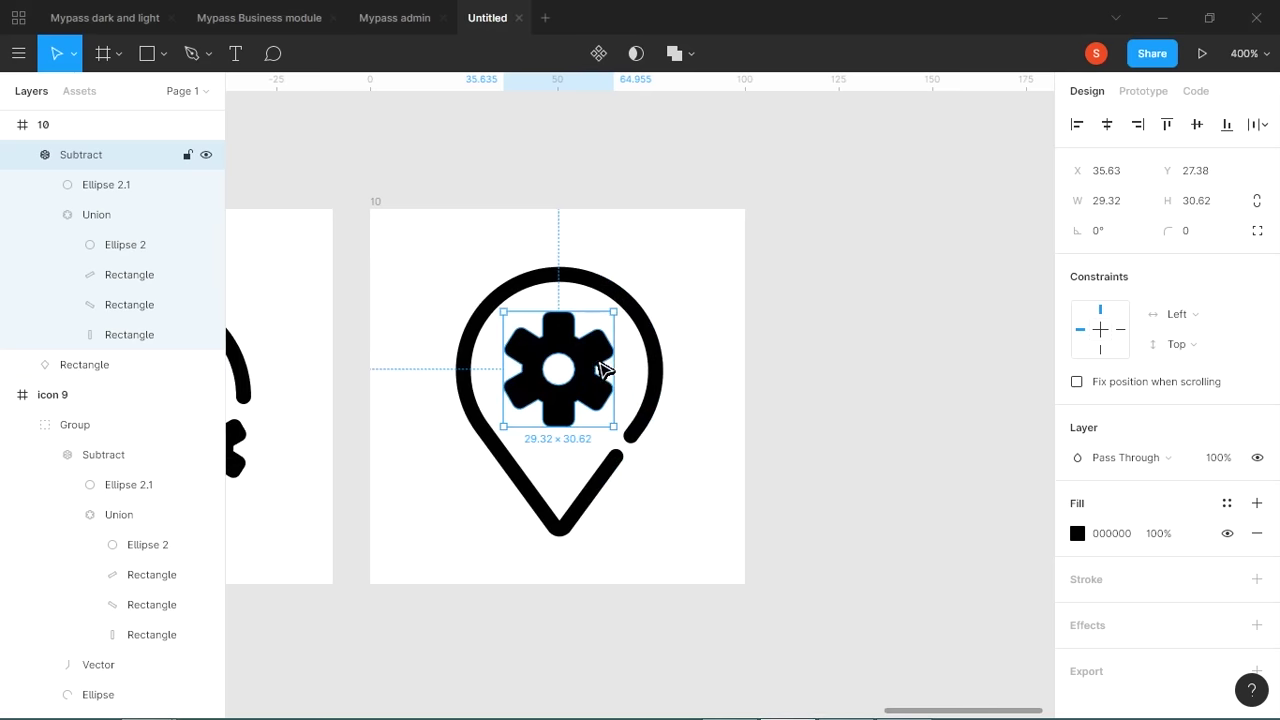
pyautogui.moveTo(628, 328); pyautogui.dragTo(606, 337)
# Scale the pin outline down around its center to an overall size of about 68.21 × 68.21.
pyautogui.click(654, 322)
pyautogui.moveTo(708, 384); pyautogui.dragTo(686, 386)
pyautogui.click(714, 364)
# Group the pin outline with the gear and center the group horizontally and vertically in frame 10.
pyautogui.moveTo(689, 283); pyautogui.dragTo(519, 525)
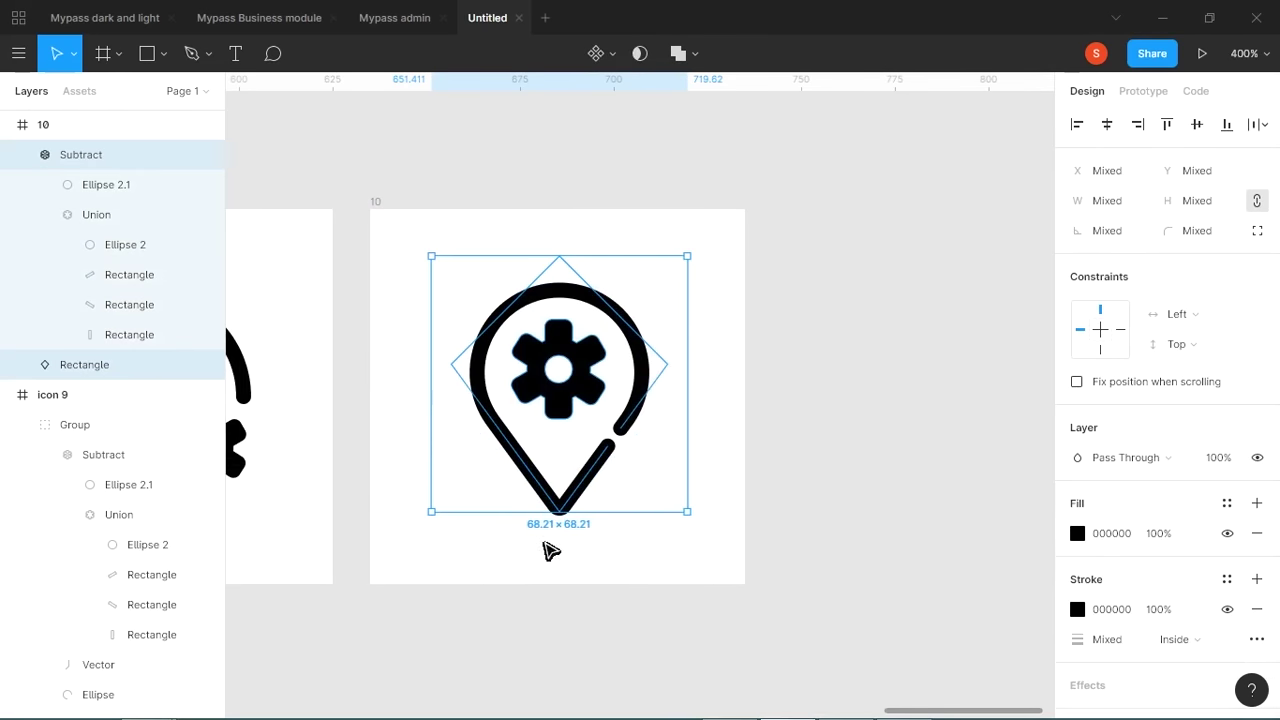
pyautogui.hotkey('ctrl', 'g')
pyautogui.click(1107, 124)
pyautogui.click(1197, 124)
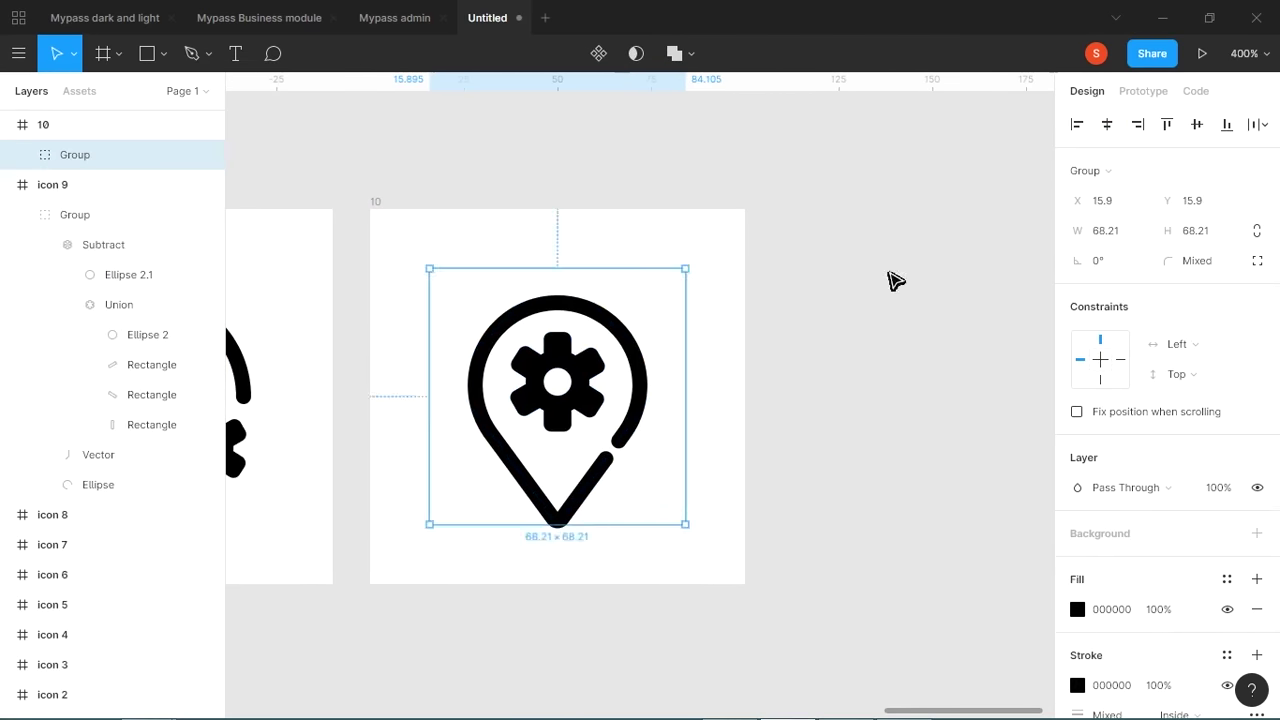
# Move the pin group up to Y 9.9 to balance it visually in frame 10.
pyautogui.click(595, 267)
pyautogui.moveTo(588, 300); pyautogui.dragTo(594, 289)
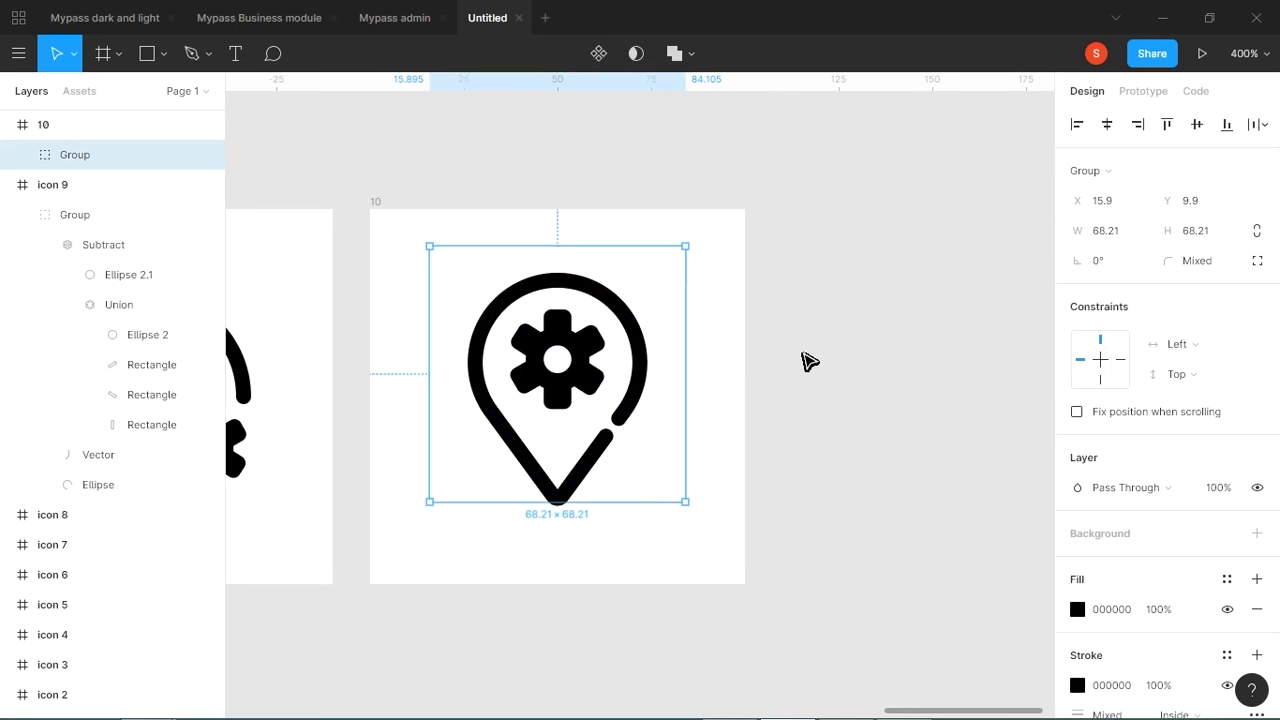
pyautogui.click(808, 363)
# Review the whole row of ten icons and switch to the browser to check the Flaticon reference set.
pyautogui.press('-')
pyautogui.press('-')
pyautogui.press('-')
pyautogui.moveTo(506, 318); pyautogui.dragTo(623, 294)
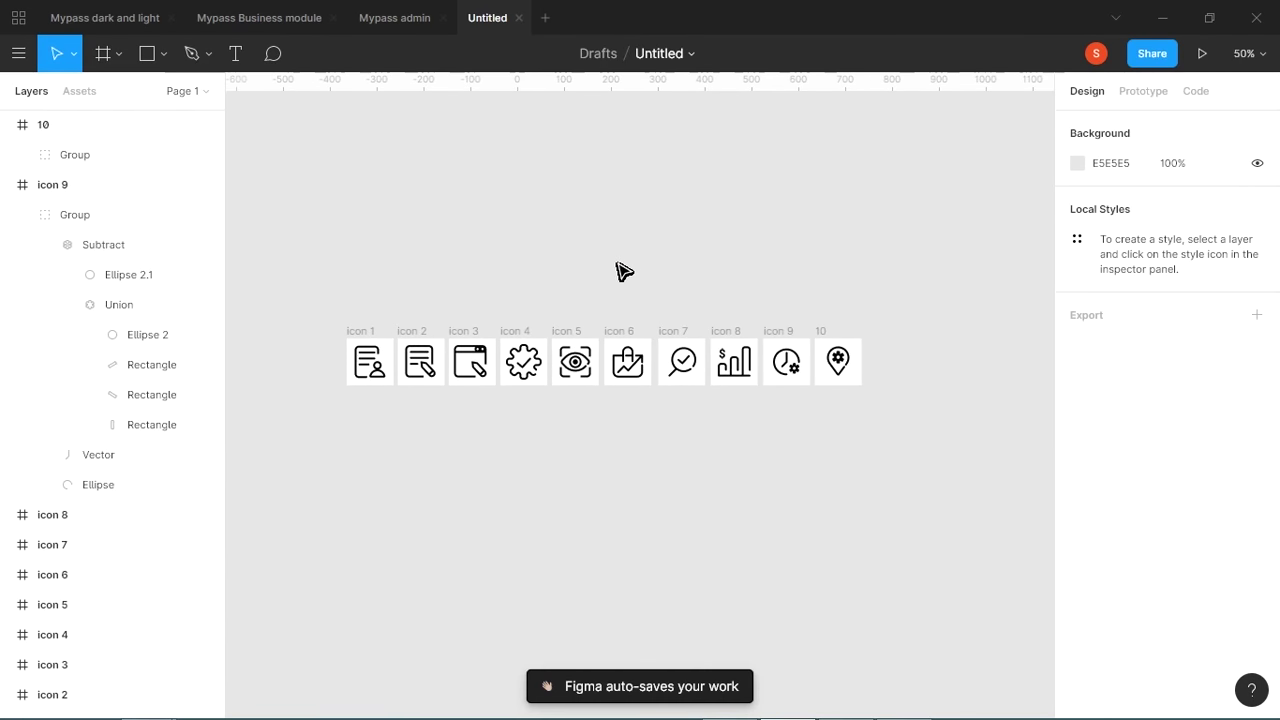
pyautogui.hotkey('alt', 'Tab')
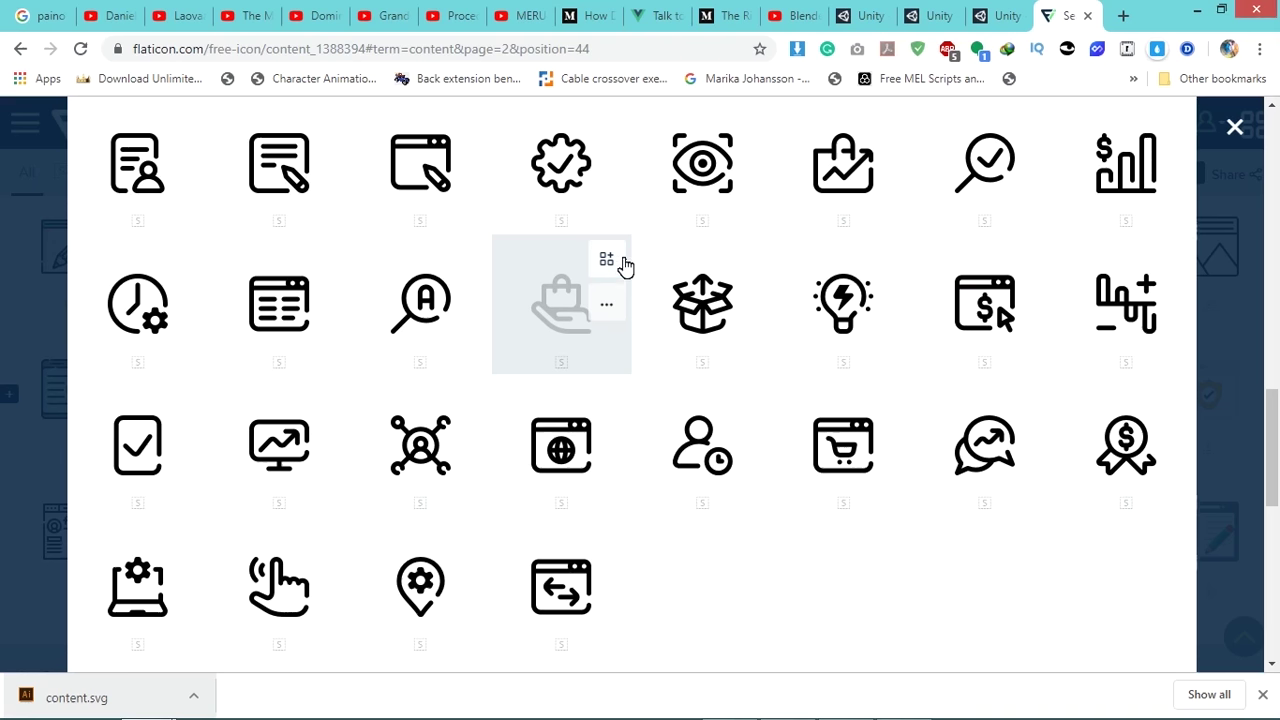
# Browse the related outline icons on the Flaticon page and return to the row of ten icon frames in Figma.
pyautogui.moveTo(1269, 417); pyautogui.dragTo(1270, 530)
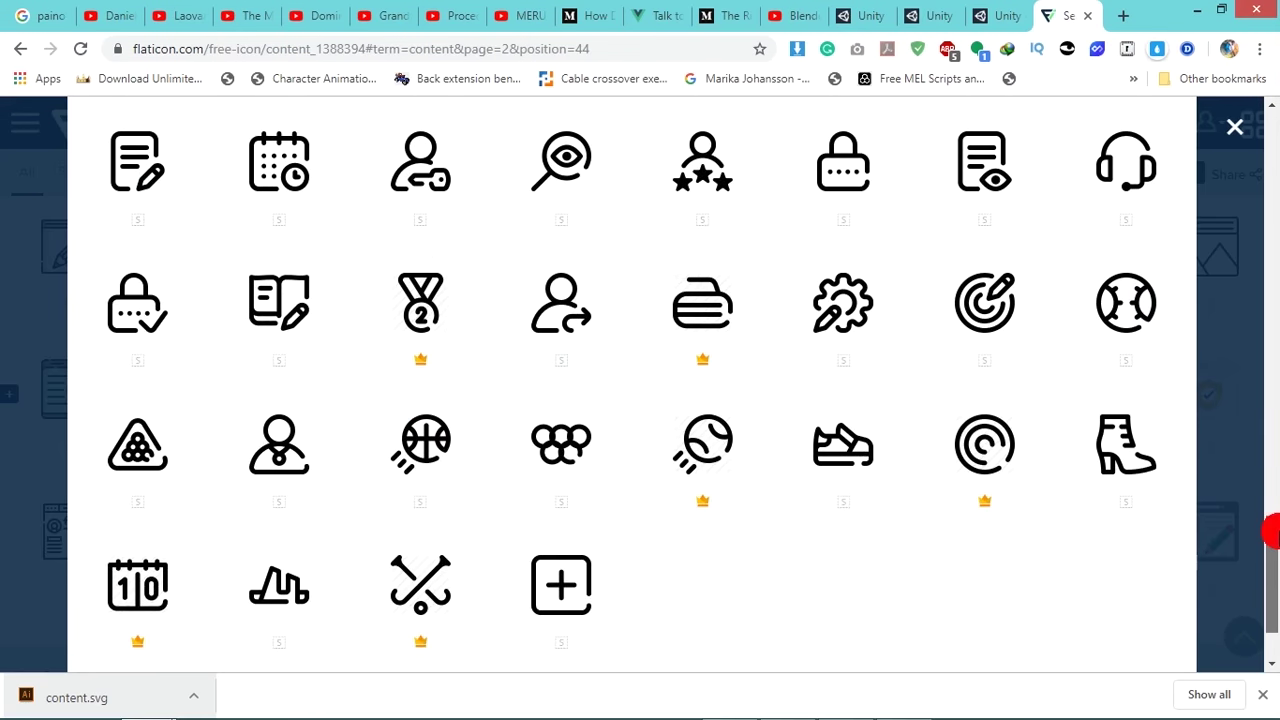
pyautogui.moveTo(1270, 532); pyautogui.dragTo(1272, 110)
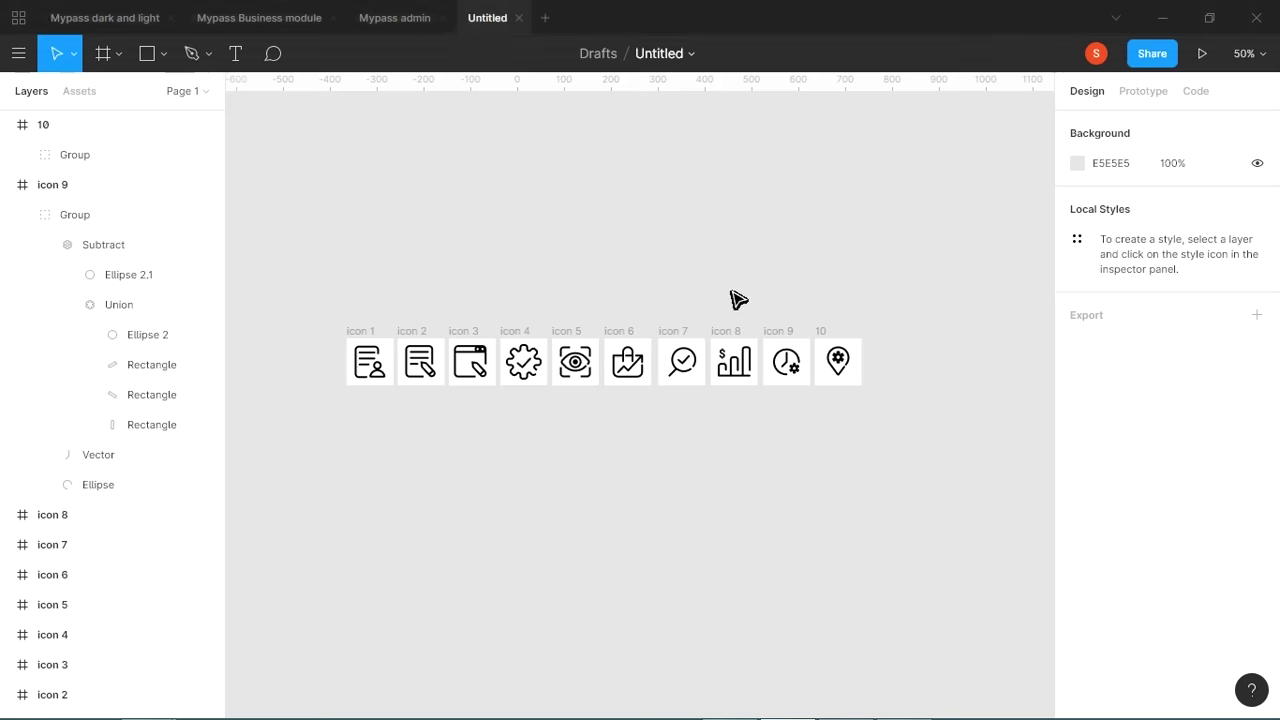
pyautogui.moveTo(723, 300); pyautogui.dragTo(731, 223)
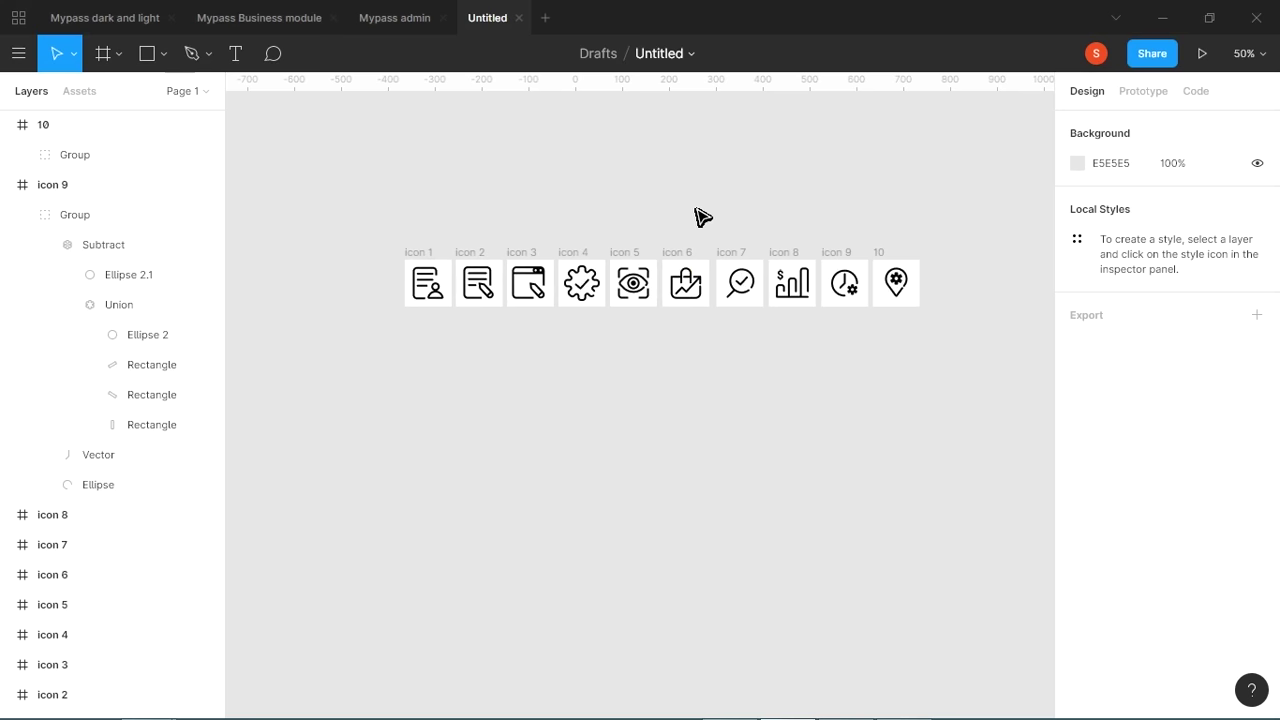
# Collapse the expanded frame layers and rename frame 10 as "icon 10" to match the other frames.
pyautogui.click(8, 124)
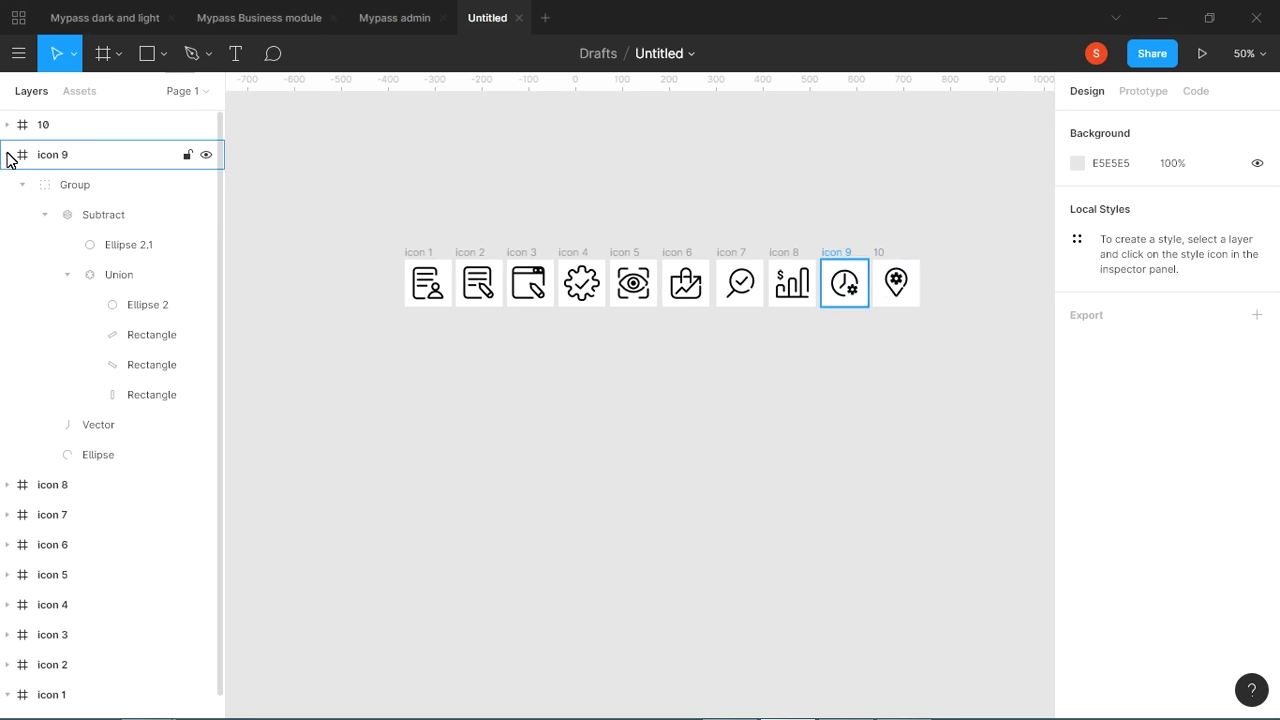
pyautogui.click(8, 155)
pyautogui.click(52, 128)
pyautogui.keyDown('shift'); pyautogui.click(66, 396); pyautogui.keyUp('shift')
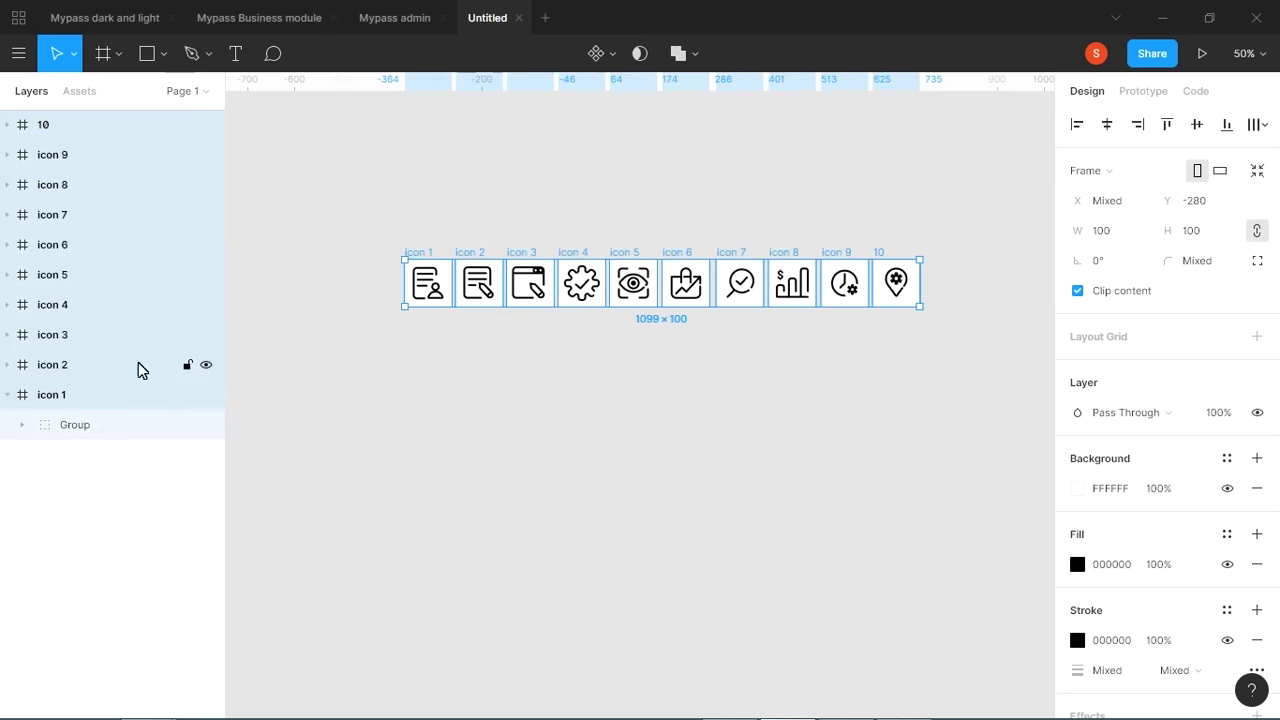
pyautogui.doubleClick(40, 124)
pyautogui.write('icon')
pyautogui.press('Return')
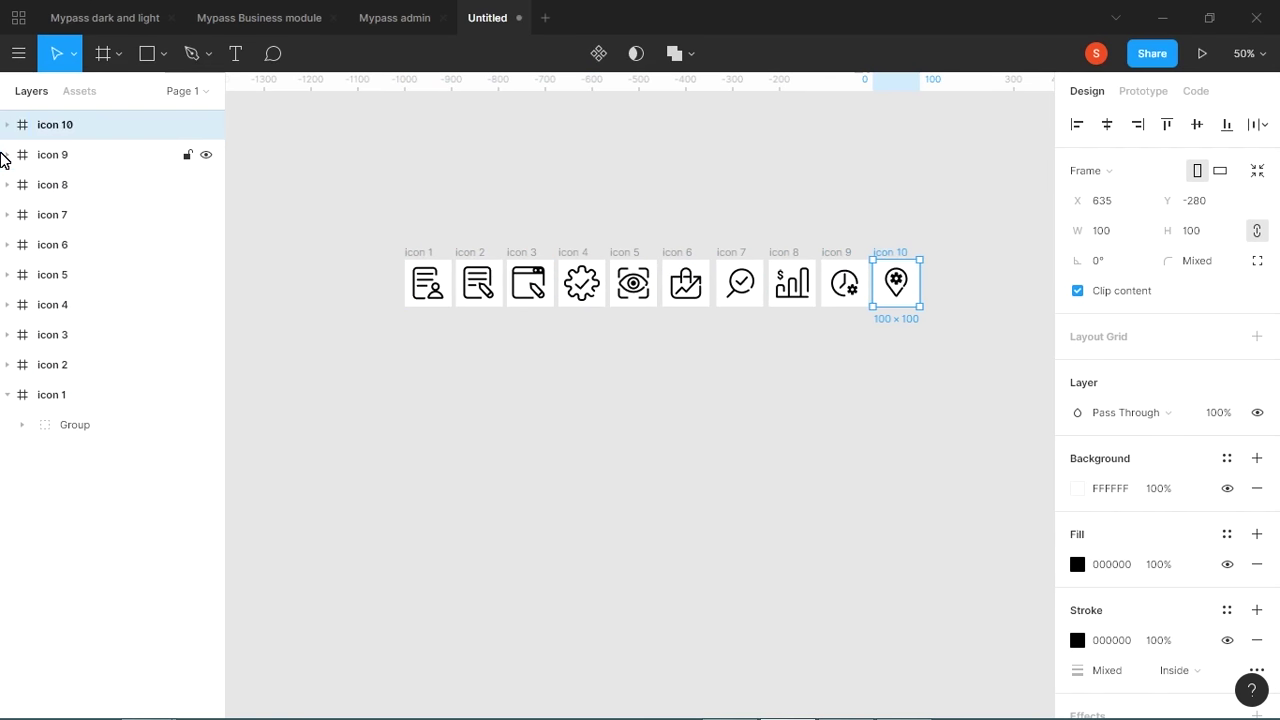
# Export all ten icon frames together as SVG files into the icons folder on the Desktop.
pyautogui.keyDown('shift'); pyautogui.click(91, 396); pyautogui.keyUp('shift')
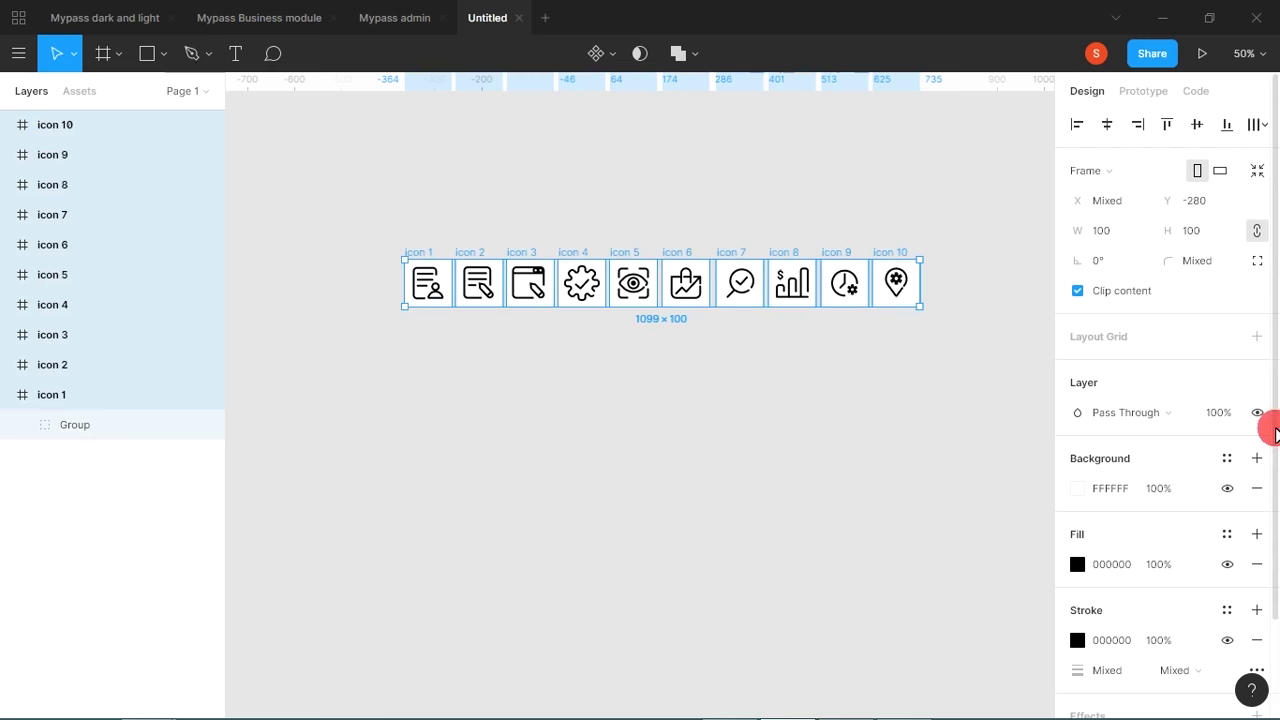
pyautogui.scroll(-2, 1250, 640)
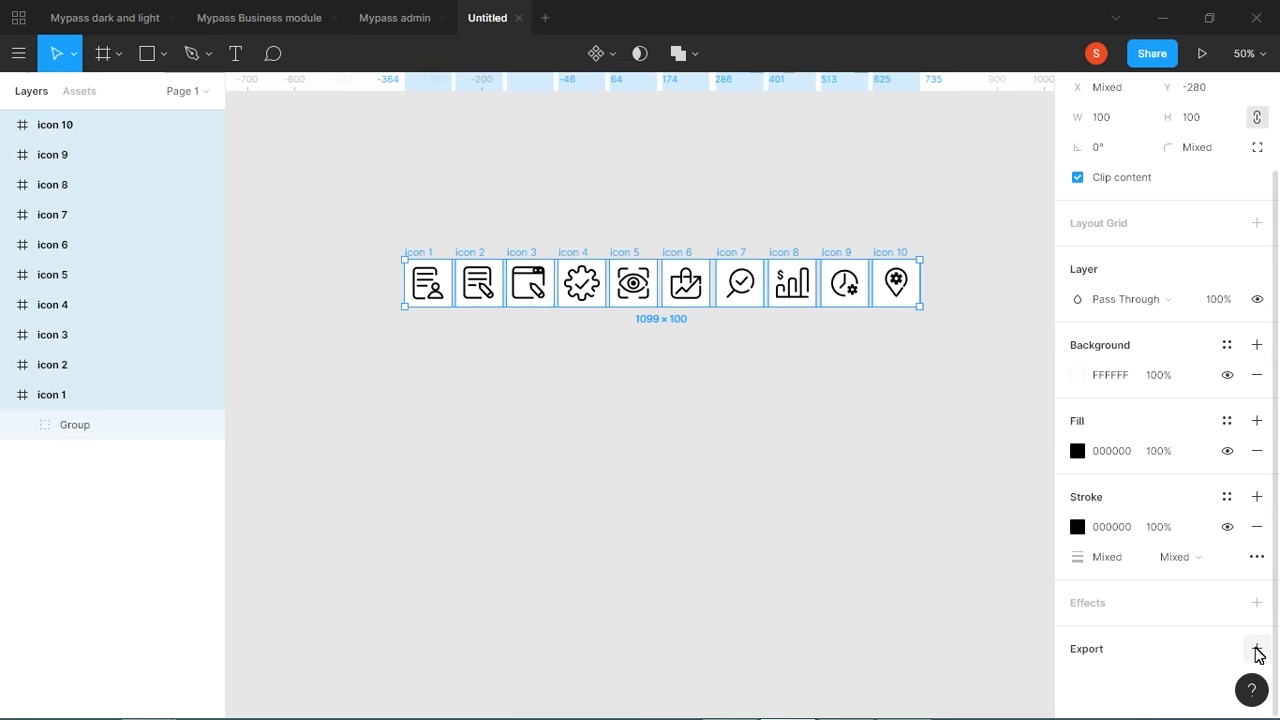
pyautogui.click(1257, 650)
pyautogui.scroll(-2, 1245, 630)
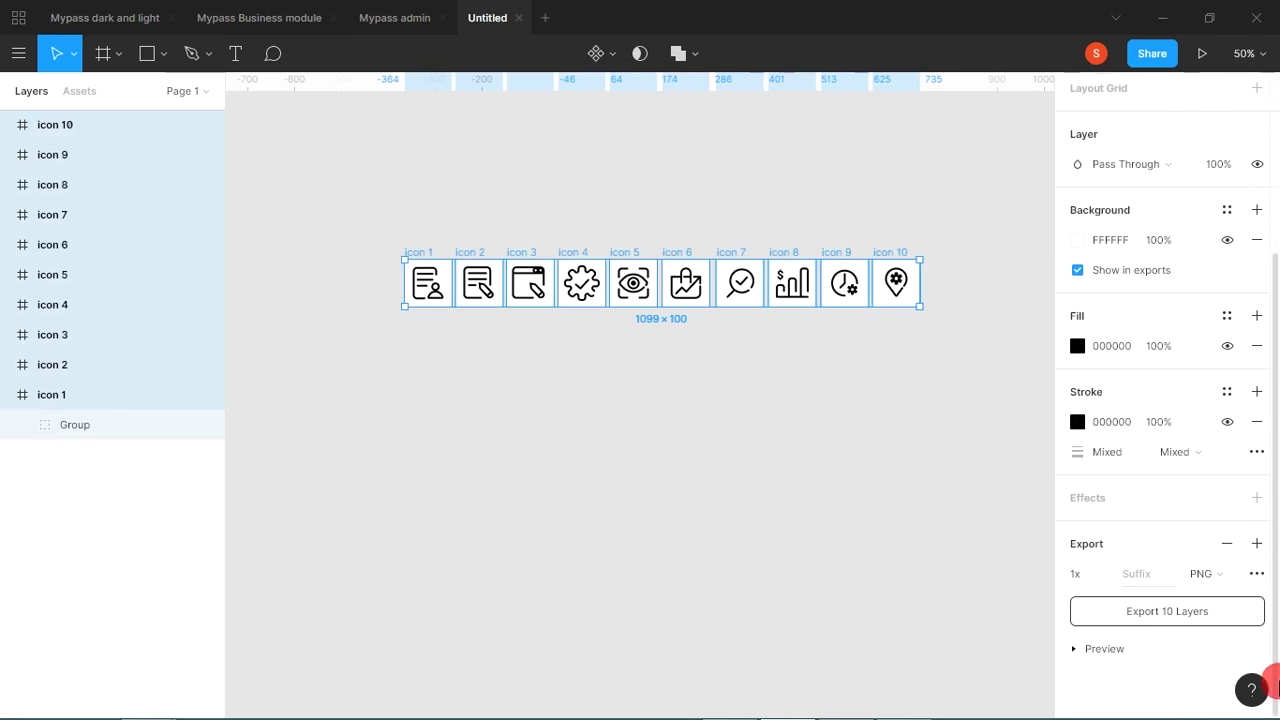
pyautogui.click(1220, 575)
pyautogui.click(1228, 620)
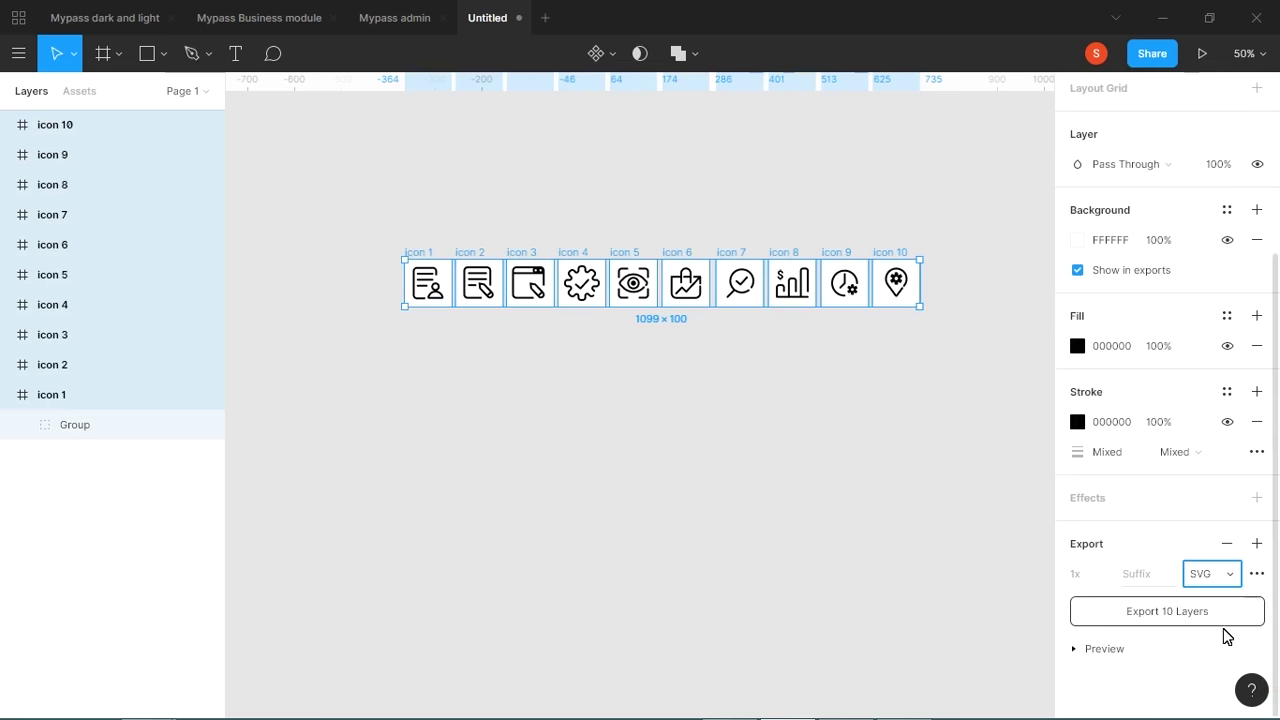
pyautogui.click(1165, 617)
pyautogui.click(481, 420)
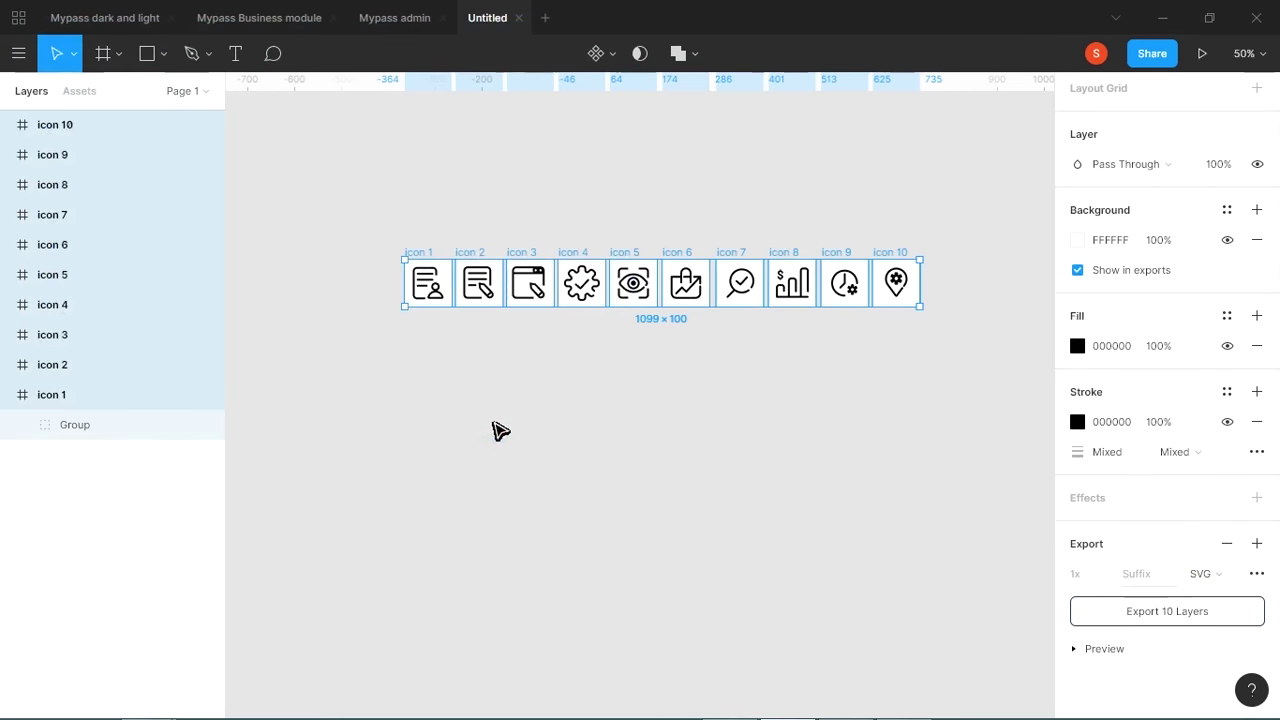
# Change the export format to JPG and export the ten icon frames into the same icons folder.
pyautogui.click(1227, 582)
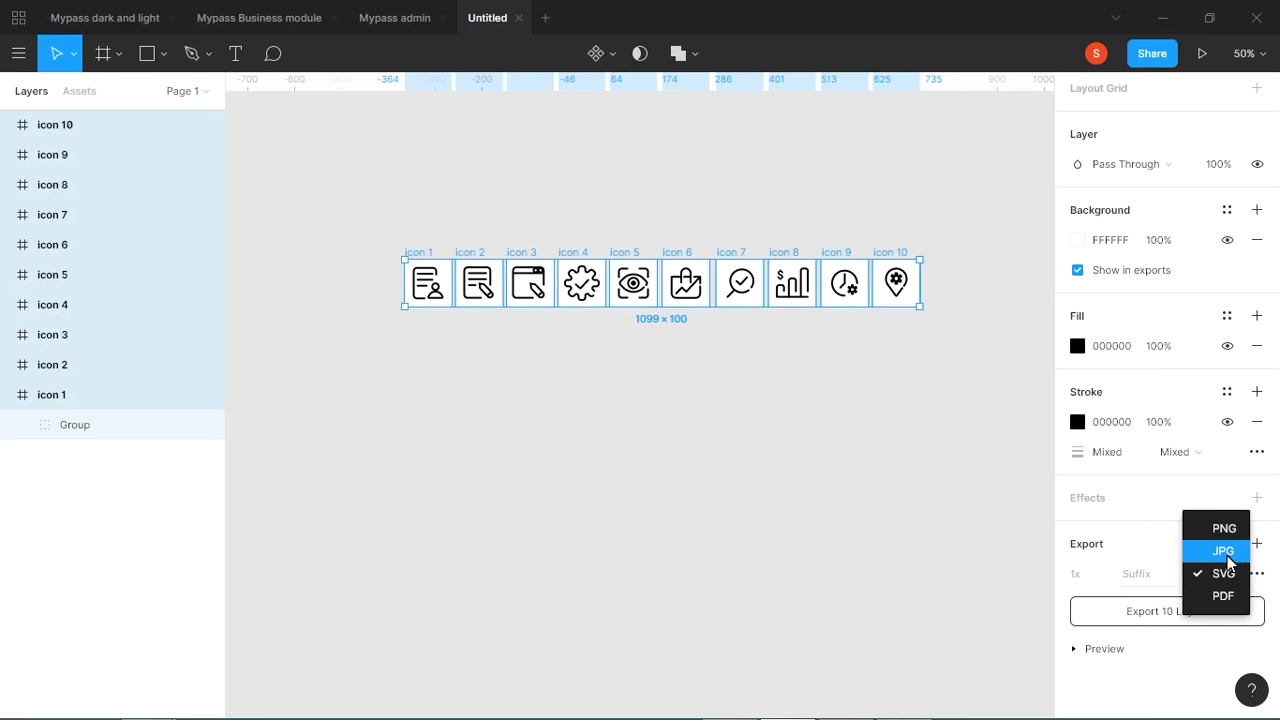
pyautogui.click(1227, 555)
pyautogui.click(1176, 620)
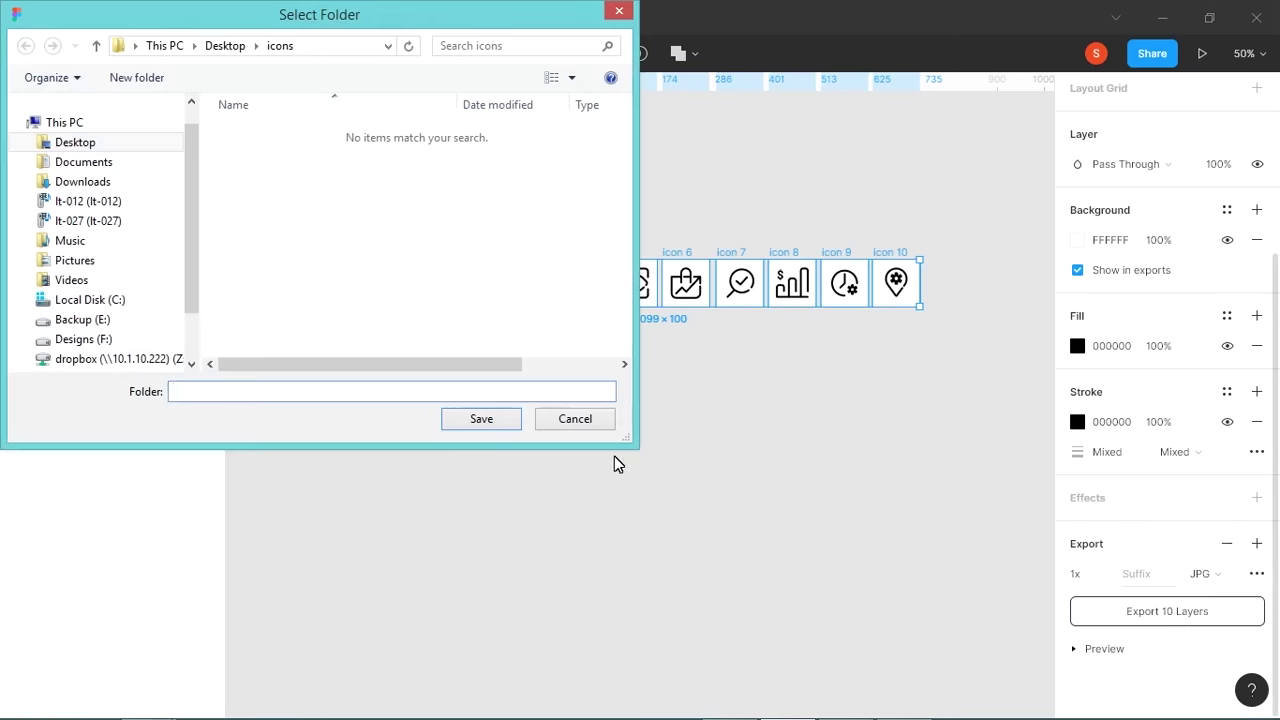
pyautogui.click(506, 423)
# Change the export format to PNG and export the ten icon frames into the icons folder.
pyautogui.click(1227, 580)
pyautogui.click(1223, 546)
pyautogui.click(1203, 614)
pyautogui.click(486, 426)
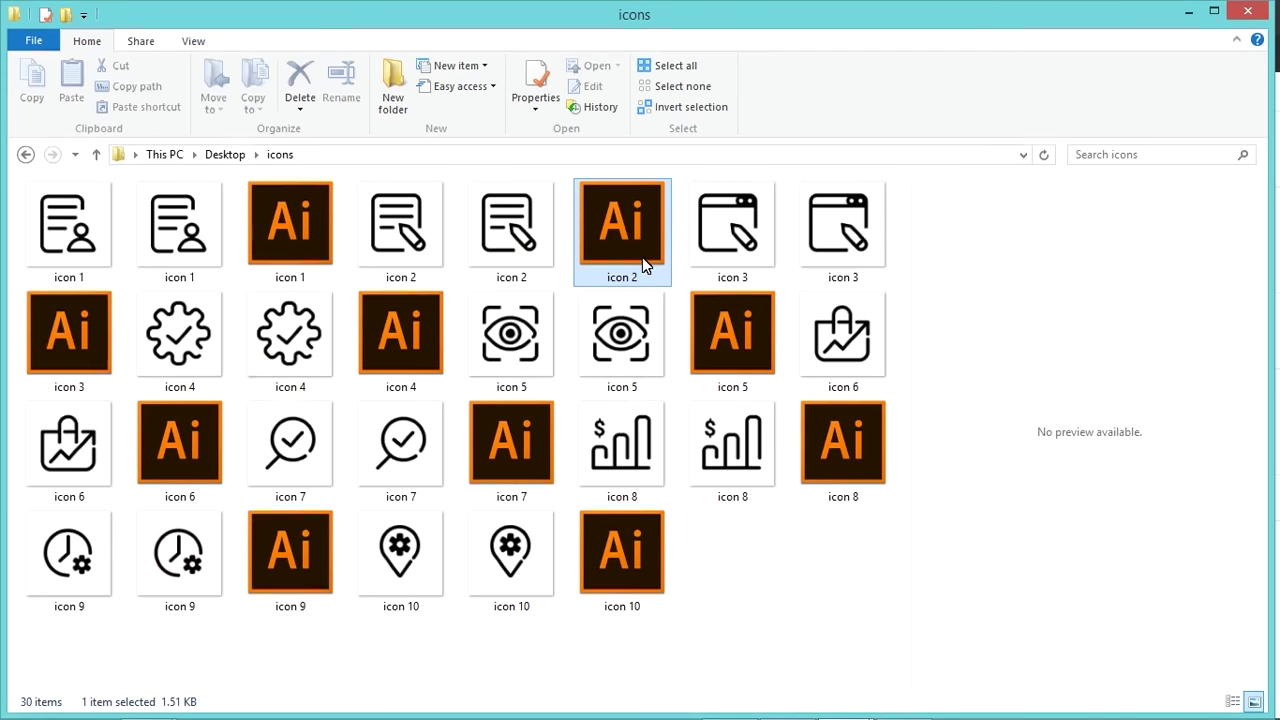
# Group the exported files in the Desktop icons folder by type.
pyautogui.rightClick(767, 553)
pyautogui.moveTo(595, 342)
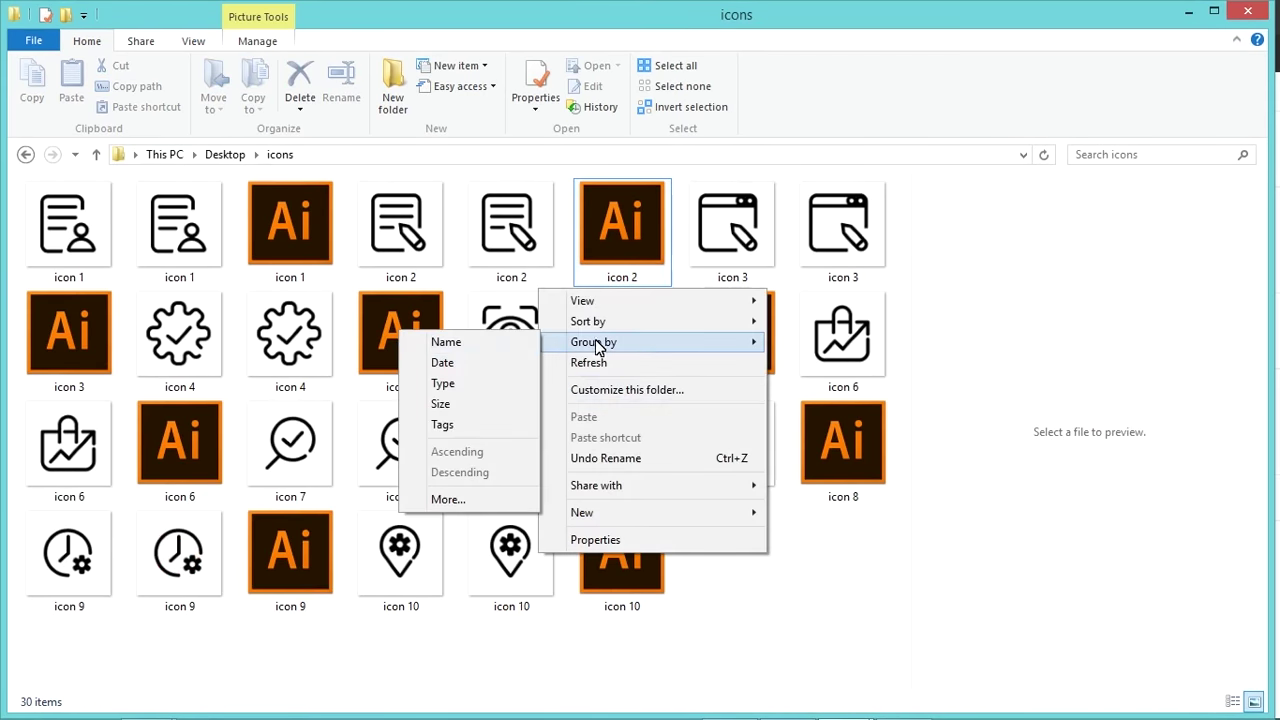
pyautogui.click(457, 393)
pyautogui.moveTo(906, 369); pyautogui.dragTo(890, 500)
# Open the icon 6 SVG in the browser, inspect it at 500% zoom, close it and return to the icons folder.
pyautogui.moveTo(598, 532); pyautogui.dragTo(1107, 12)
pyautogui.hotkey('alt', 'Tab')
pyautogui.hotkey('alt', 'Tab')
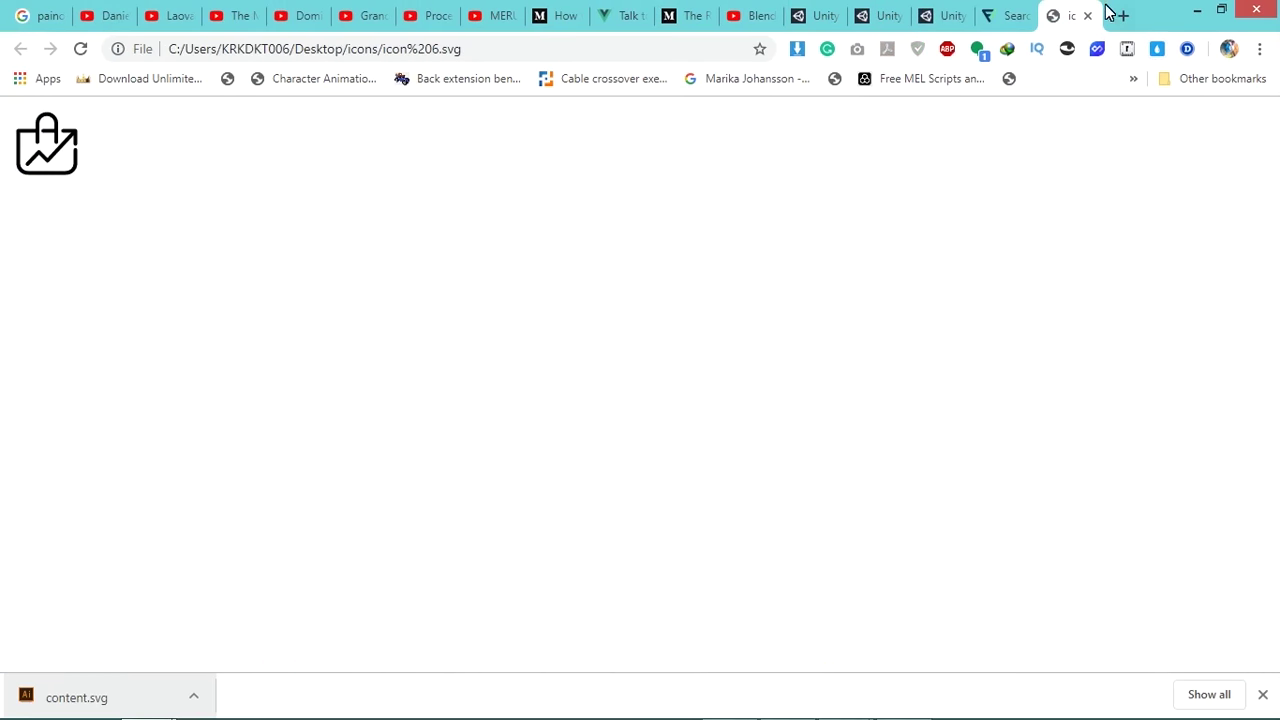
pyautogui.scroll(9, 3, 120)
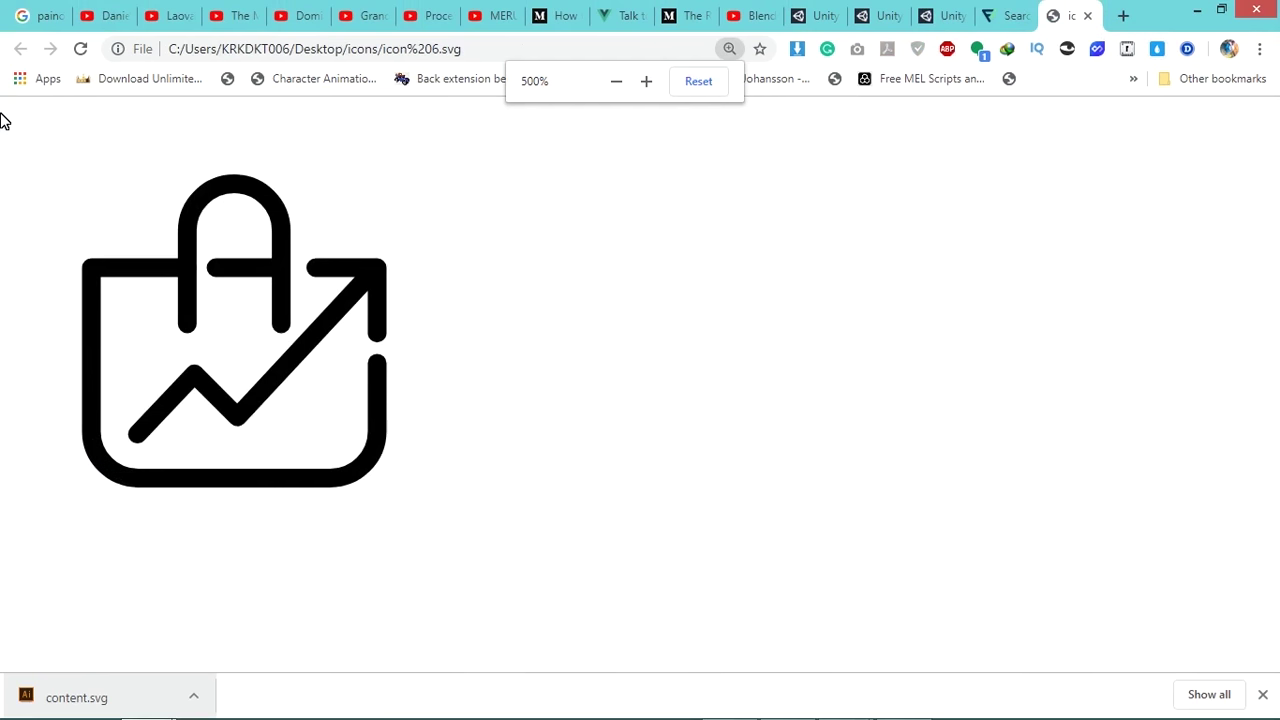
pyautogui.hotkey('ctrl', 'w')
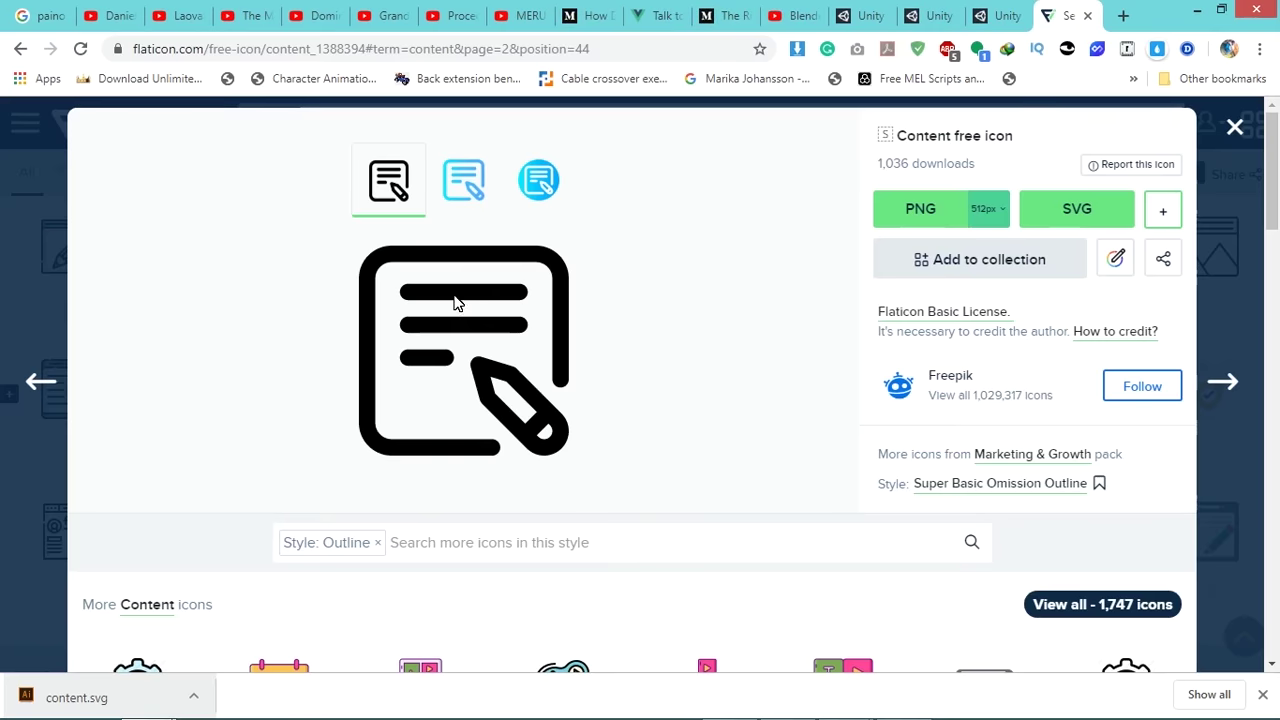
pyautogui.hotkey('alt', 'Tab')
pyautogui.moveTo(899, 480); pyautogui.dragTo(877, 237)
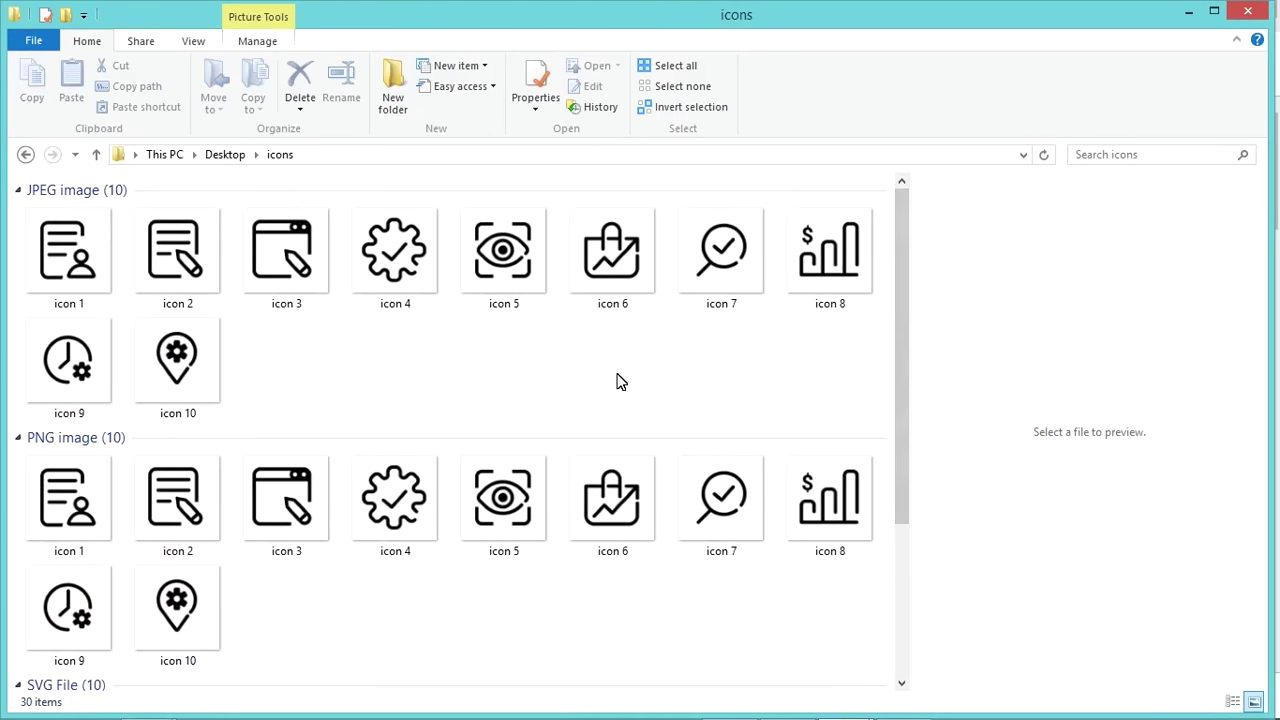